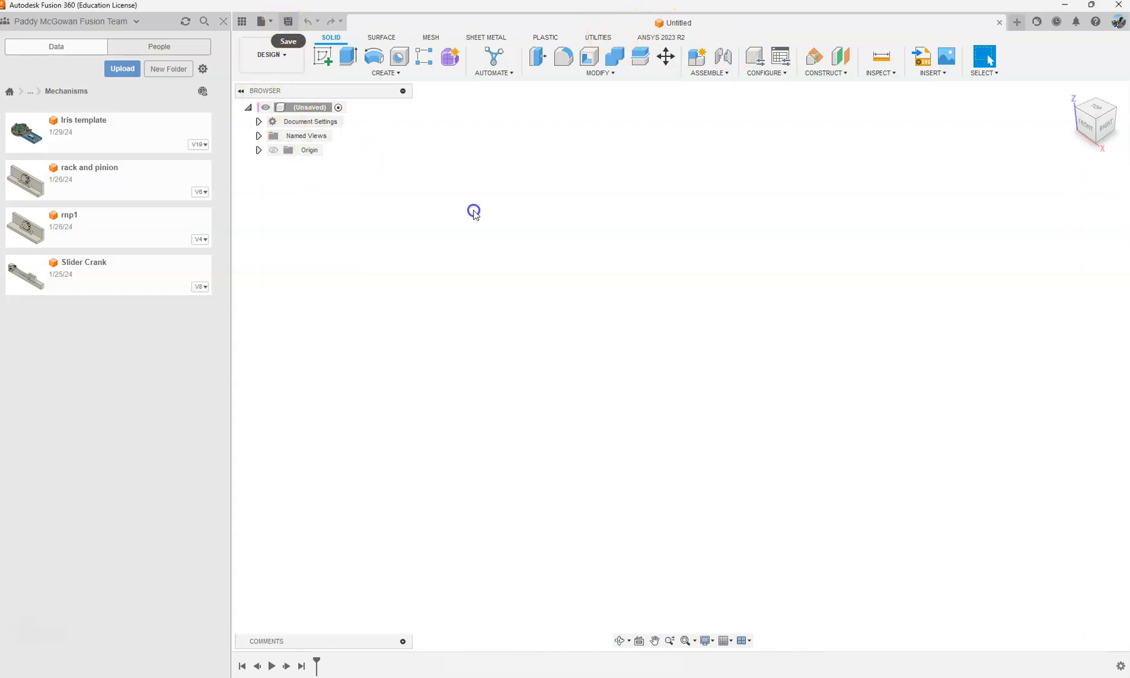
Step: Save the new design as "Slider Crank video" in the Mechanisms folder
left_click(287, 24)
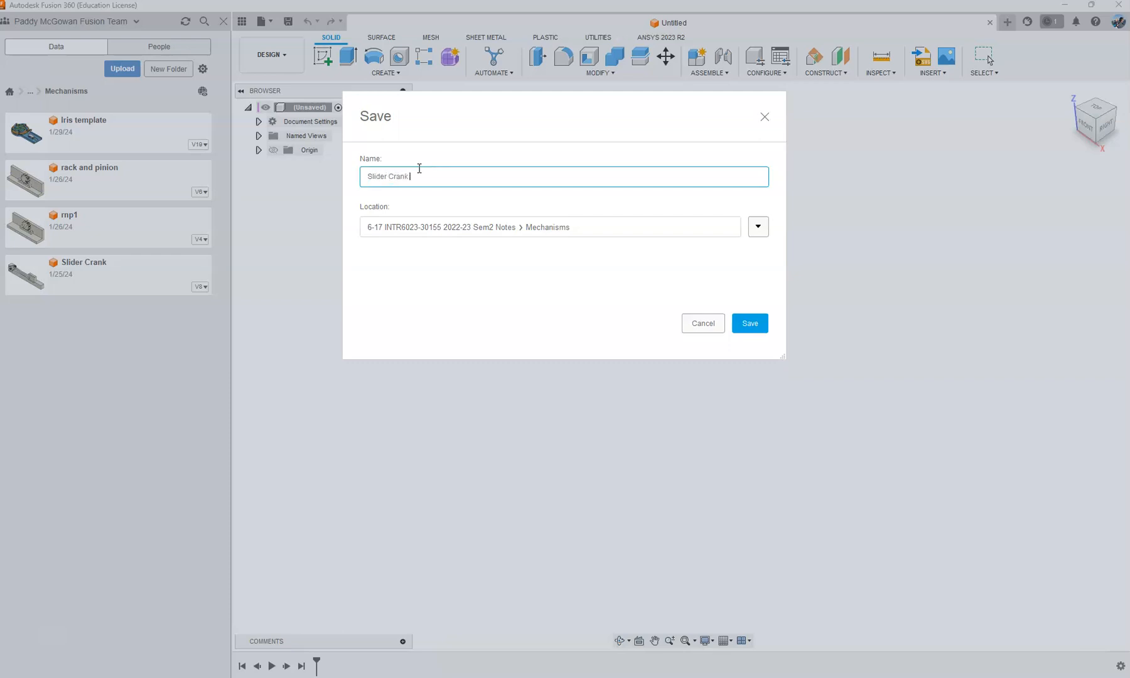
key("Return")
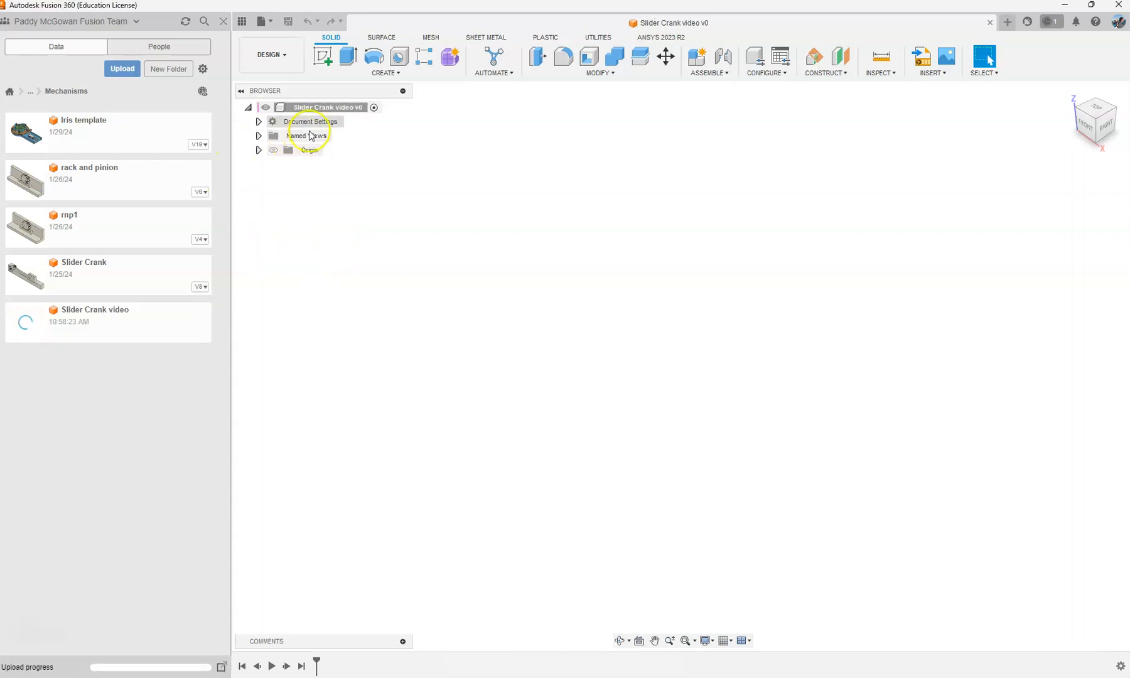
Step: Create an internal standard component named "Layout" under the root design and make it active
right_click(308, 105)
left_click(335, 116)
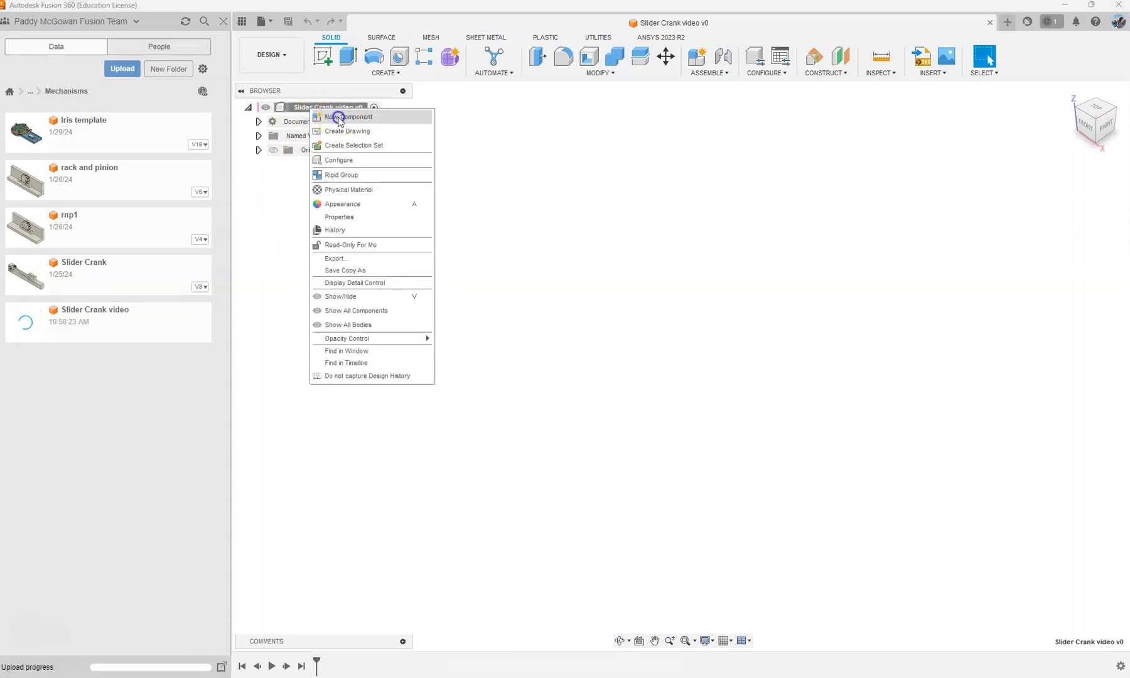
left_click_drag(1022, 231, 937, 228)
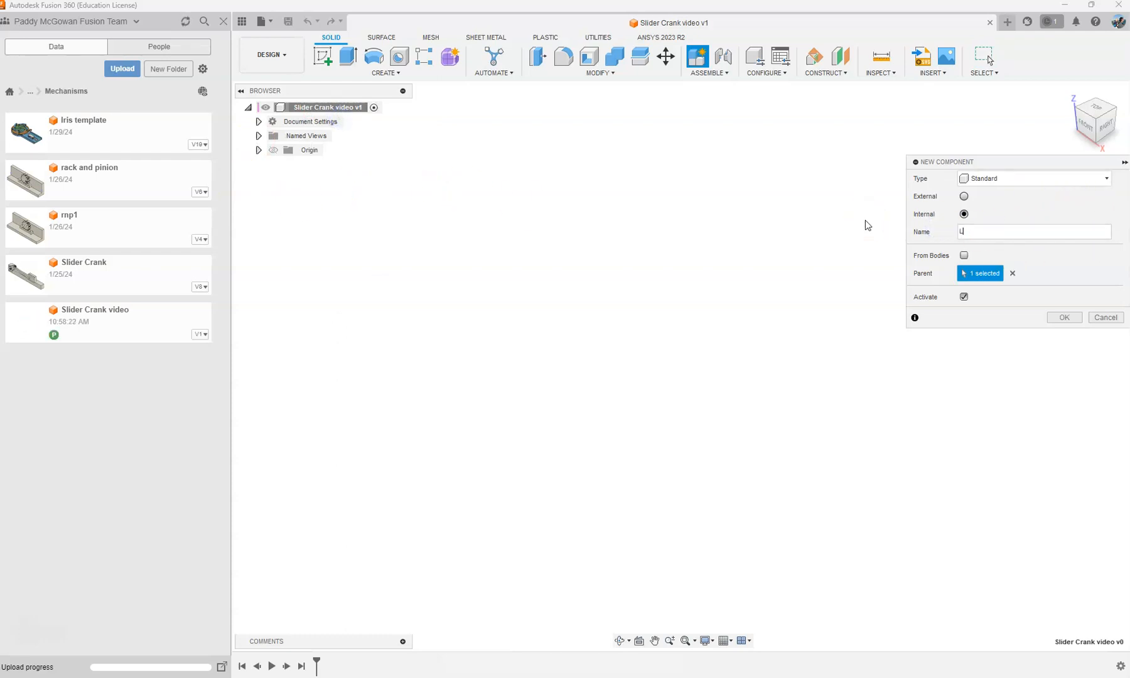
type("Layout")
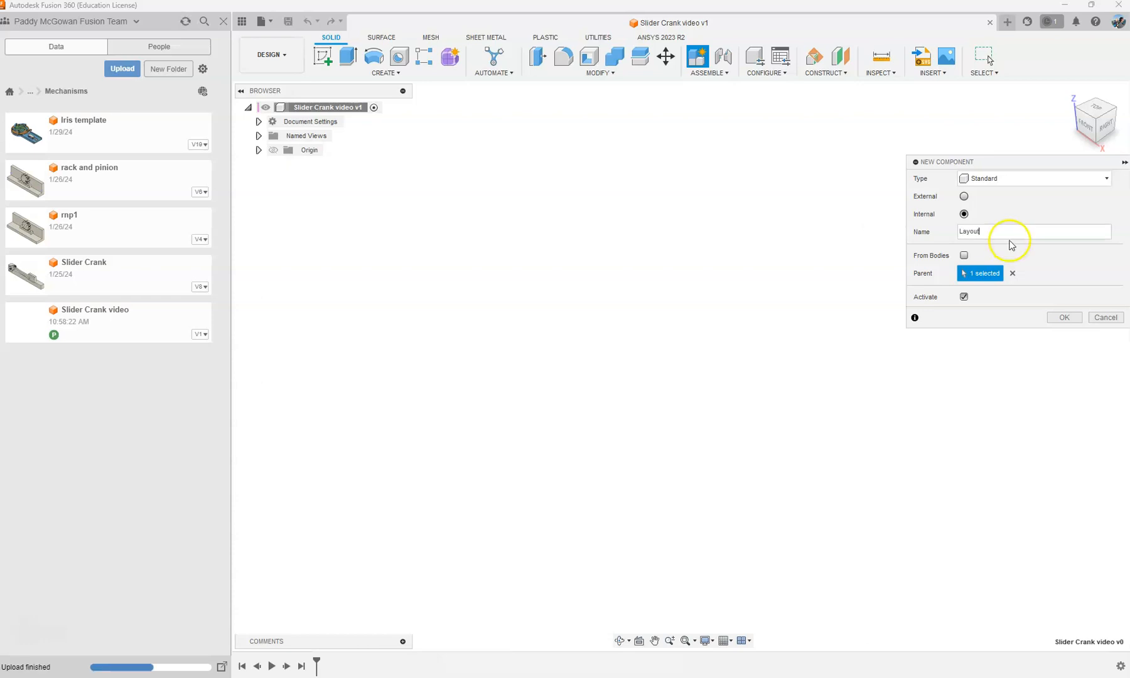
left_click(1065, 317)
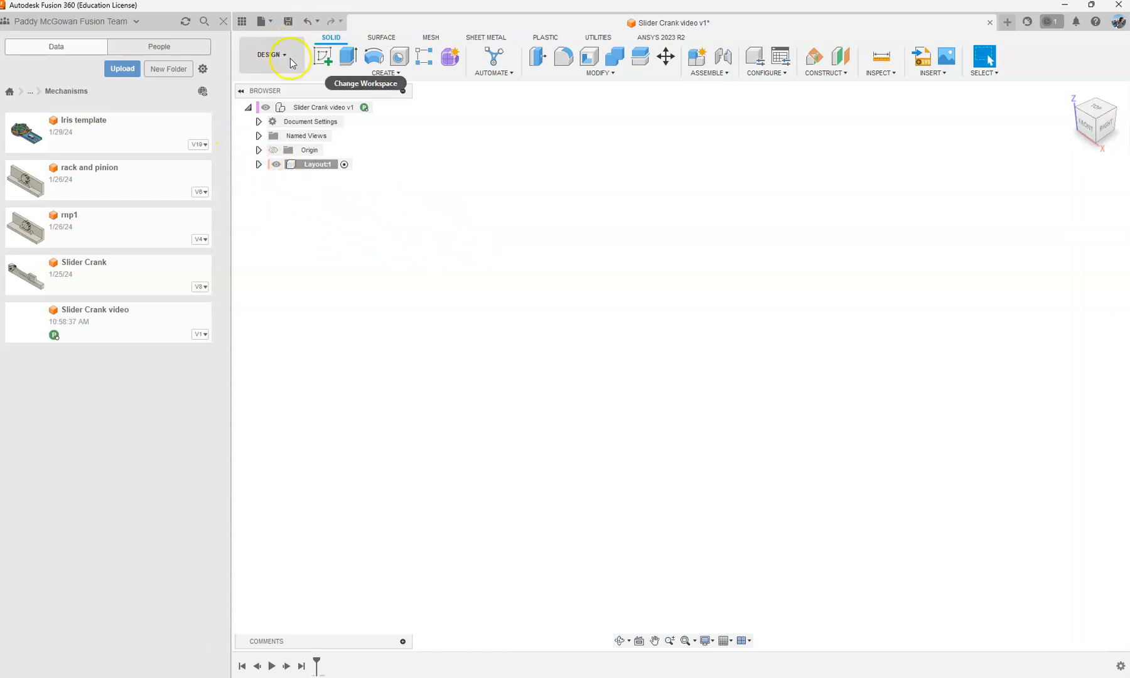
Step: Start a sketch on the front (XZ) origin plane in the Layout component
left_click(319, 166)
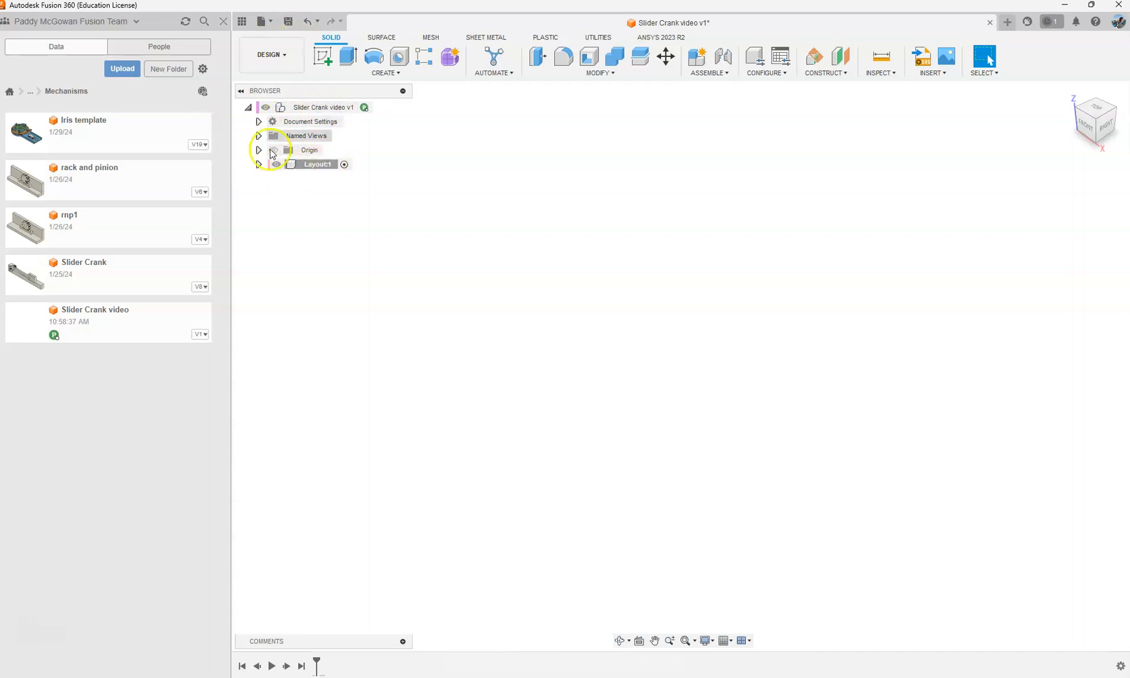
left_click(321, 165)
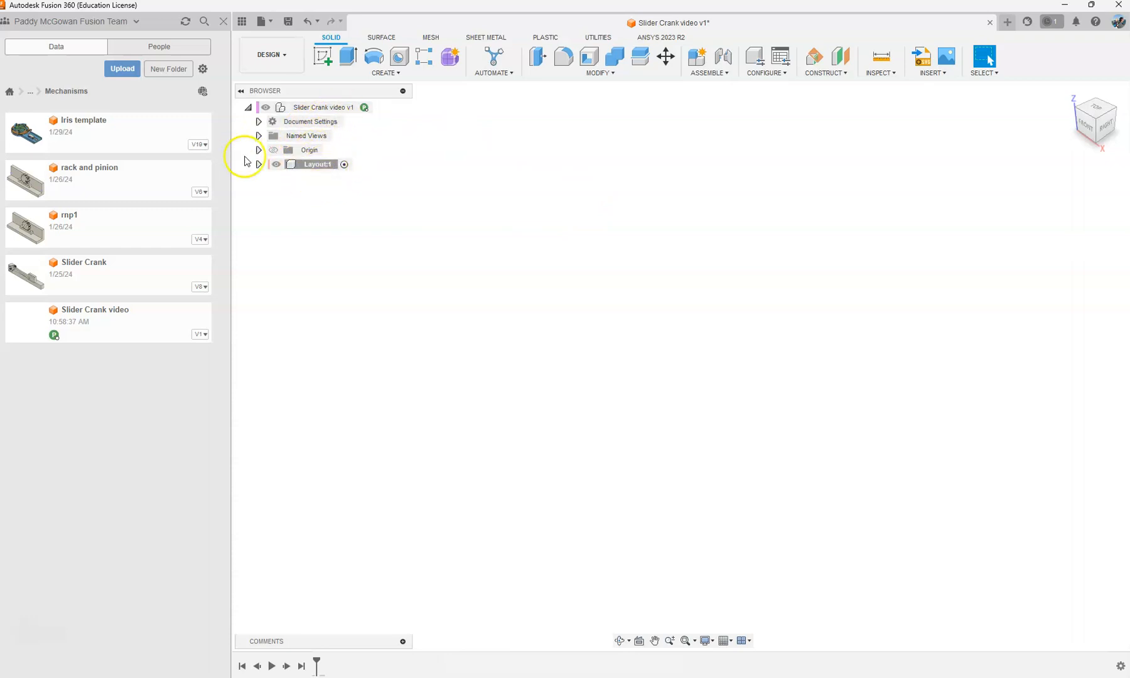
left_click(313, 67)
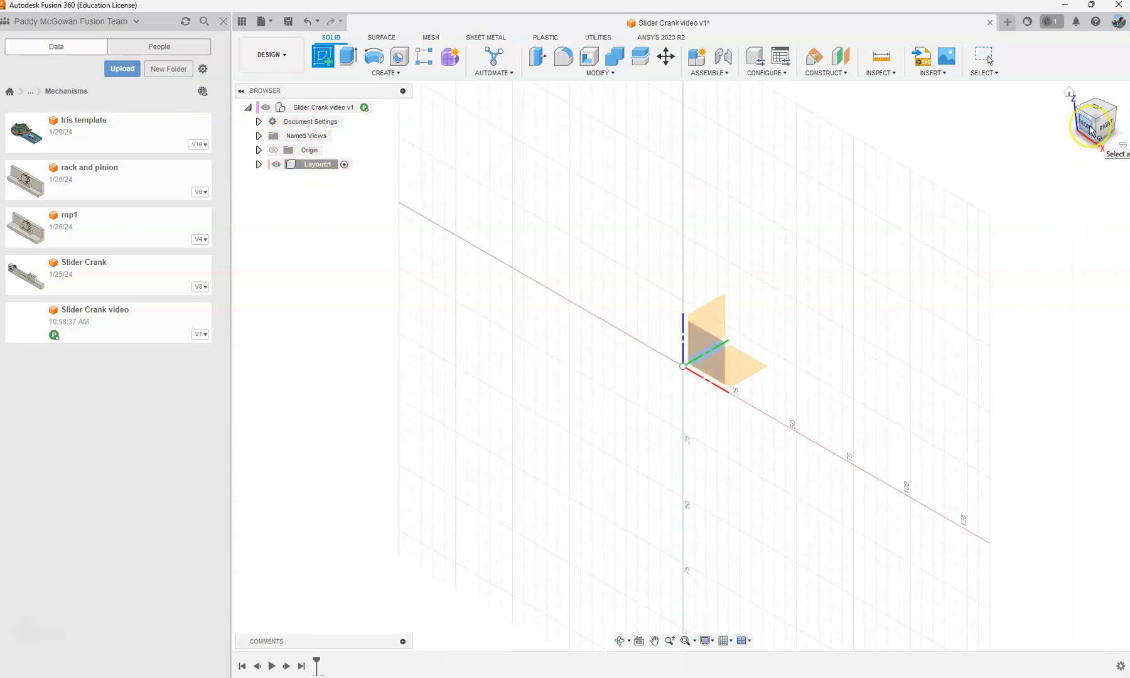
left_click(703, 349)
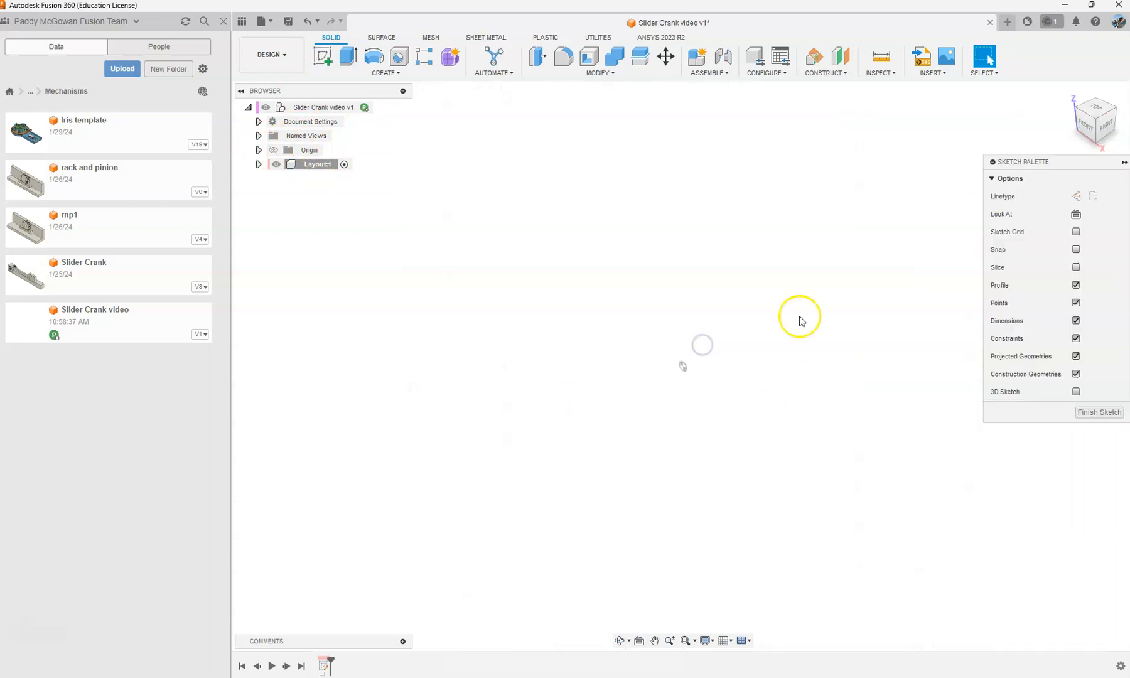
left_click(1076, 132)
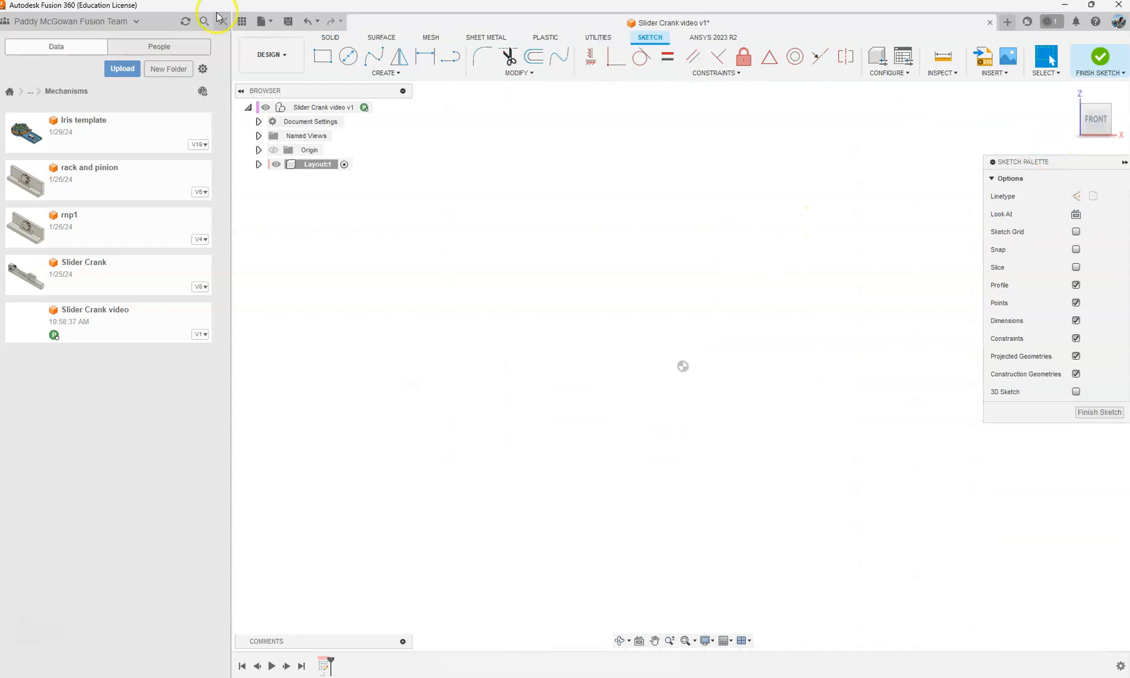
Step: Sketch a 45 mm crank line rising diagonally from the origin at about 52 degrees
left_click(450, 57)
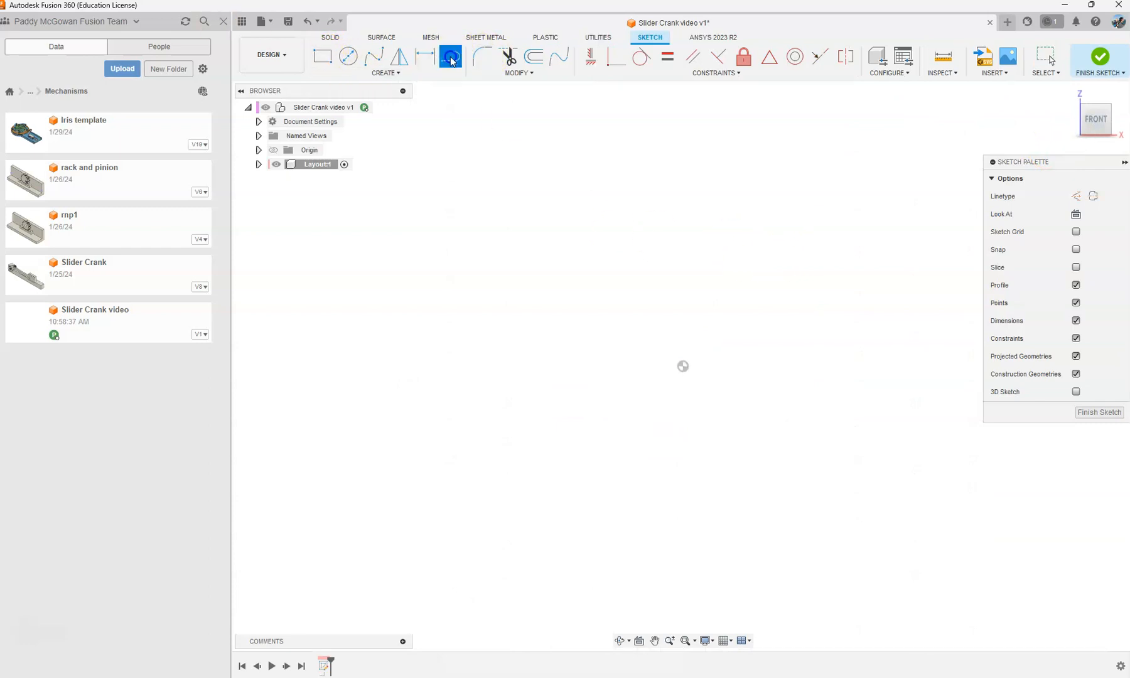
left_click(531, 385)
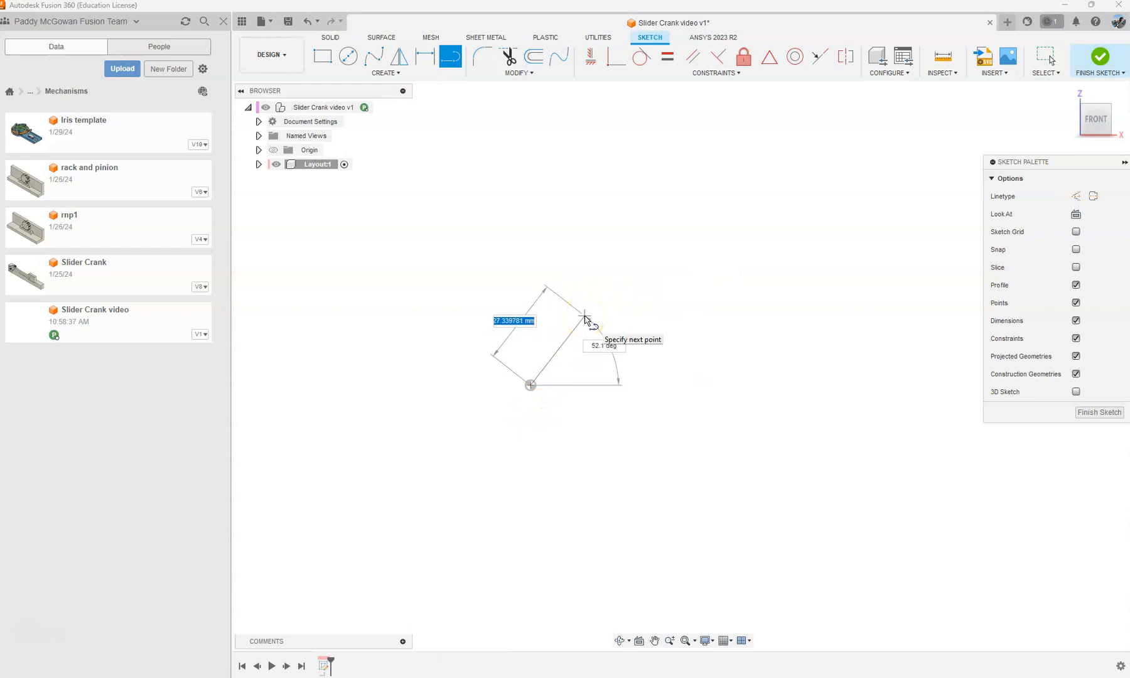
type("45")
key("Return")
key("Escape")
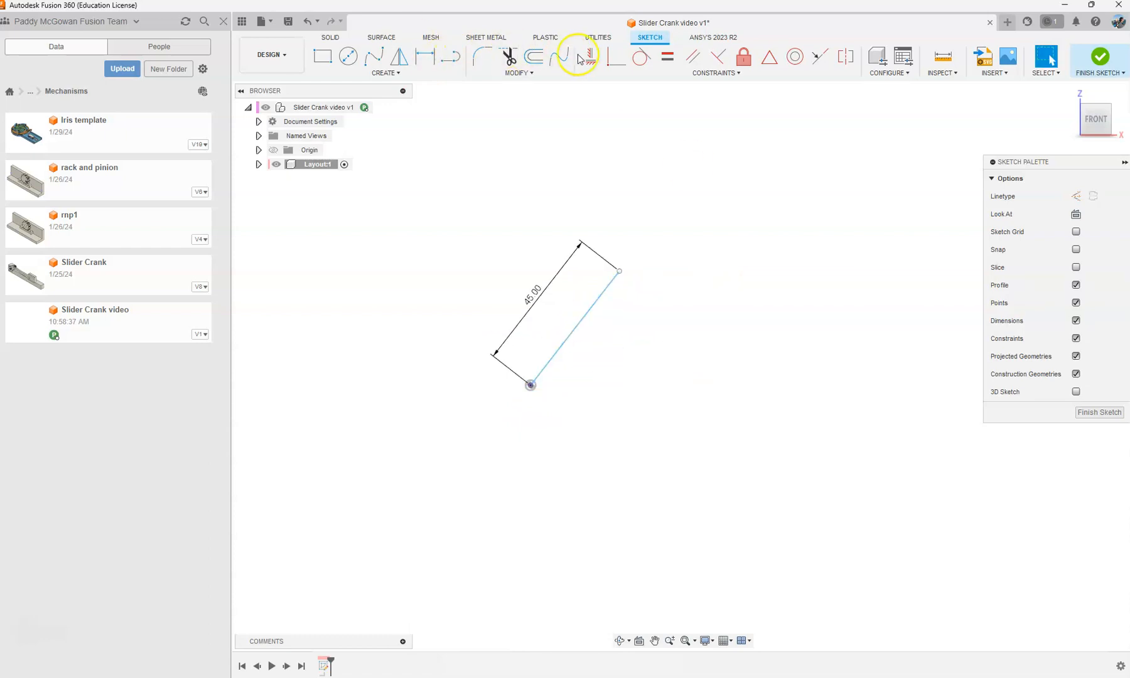
Step: Sketch a 100 mm connecting-rod line sloping down from beside the crank line's upper end
left_click(450, 57)
middle_click_drag(641, 222, 490, 223)
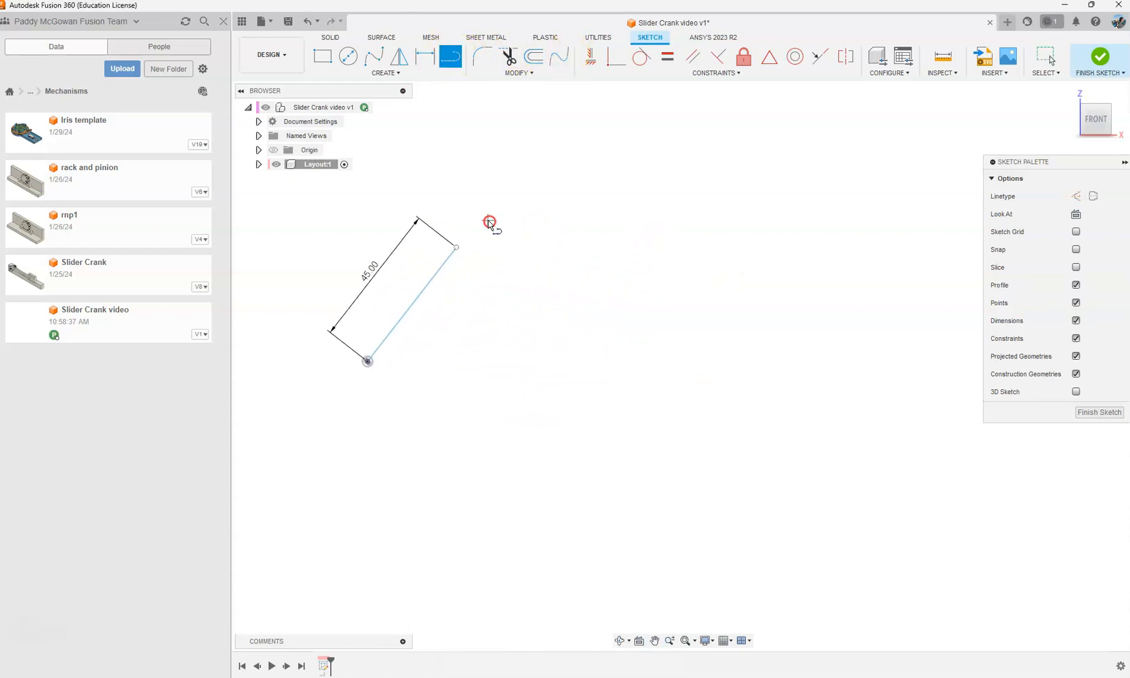
left_click(458, 244)
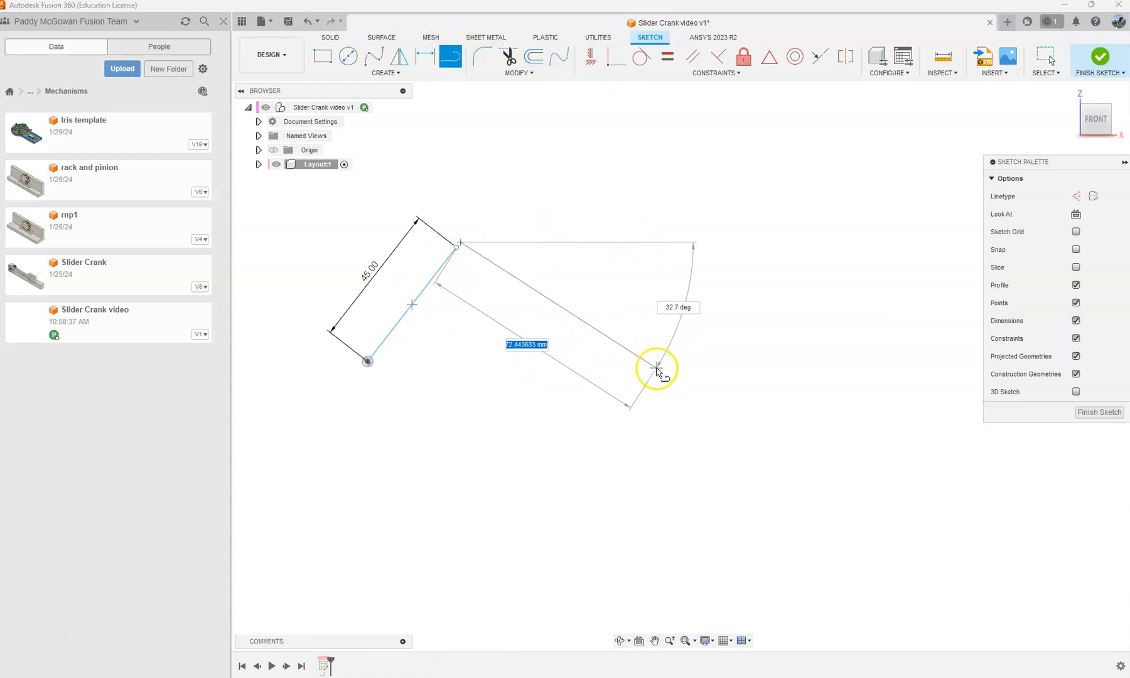
type("1")
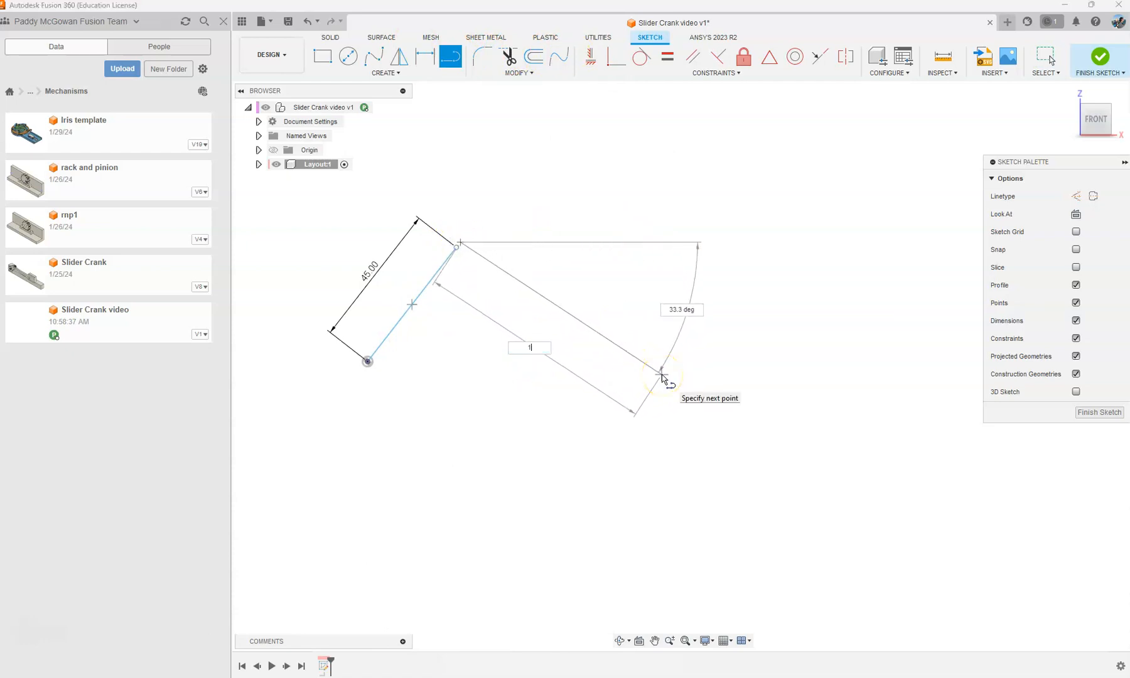
type("00")
key("Return")
key("Escape")
Step: Sketch a 50 mm by 25 mm slider rectangle beyond the free end of the 100 mm line
left_click(330, 59)
middle_click_drag(776, 337, 653, 295)
scroll(674, 322, "down", 2)
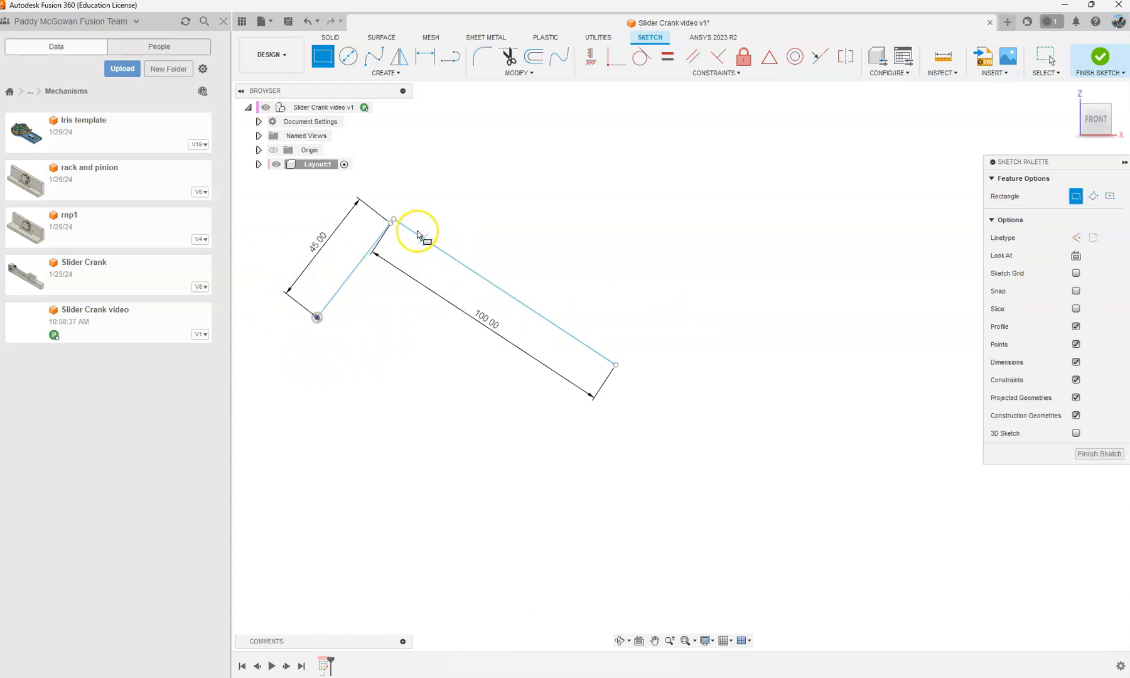
left_click_drag(675, 312, 833, 366)
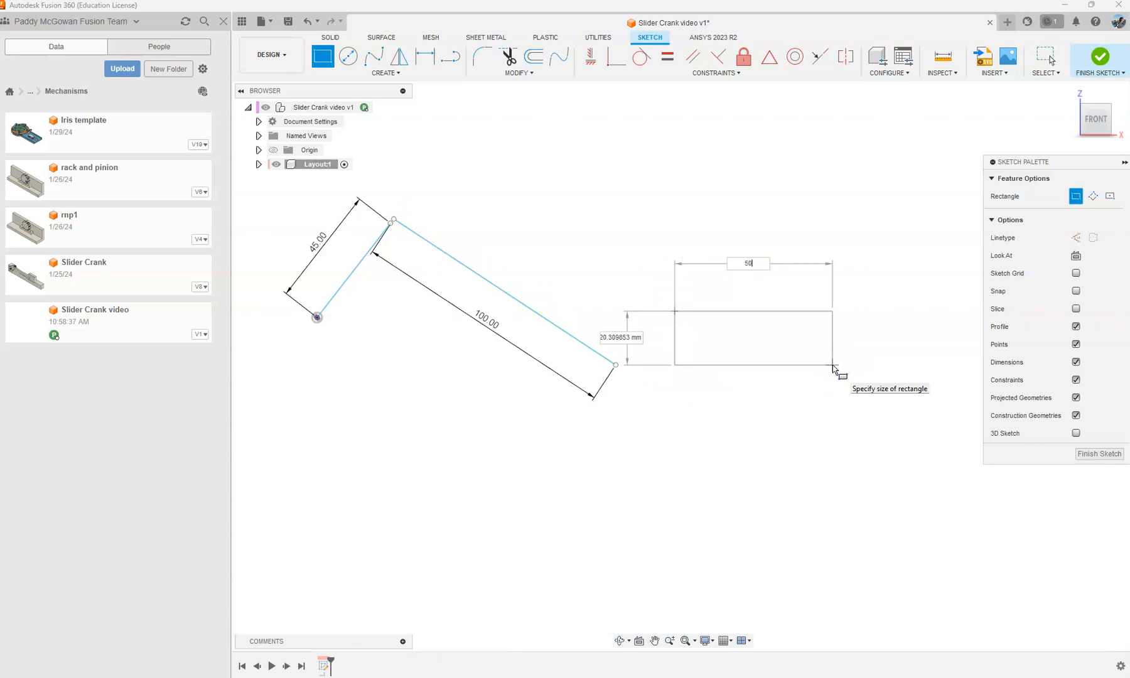
type("50")
key("Tab")
type("25")
key("Return")
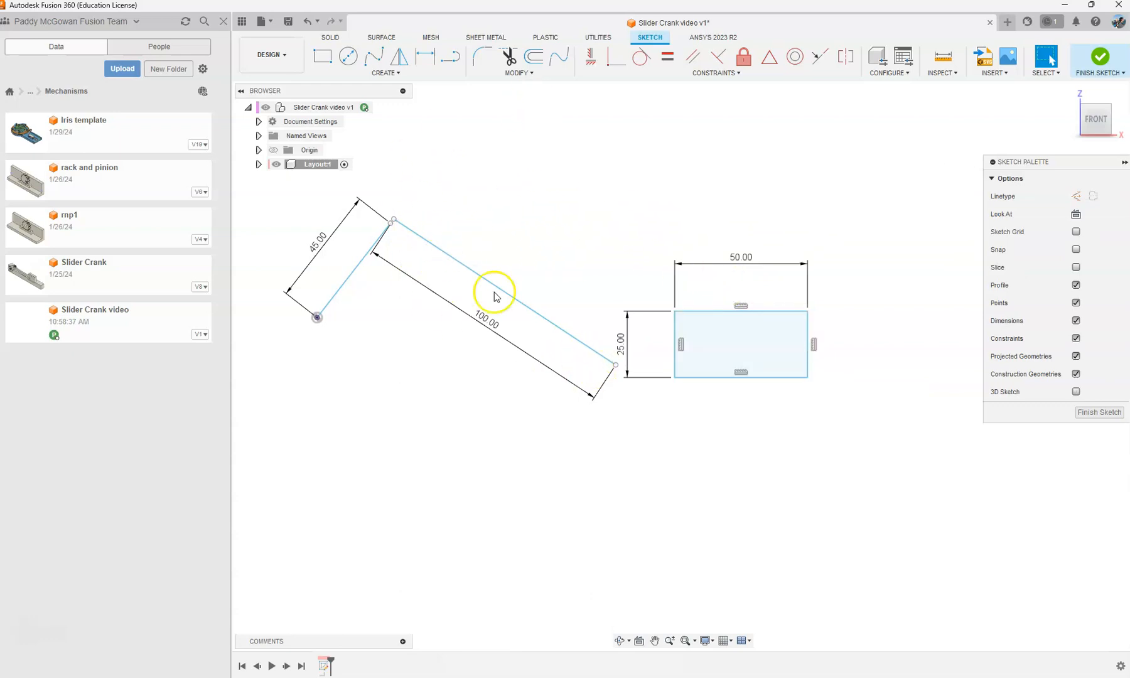
Step: Make the upper endpoints of the 45 mm and 100 mm lines coincident
left_click(616, 58)
scroll(402, 233, "up", 5)
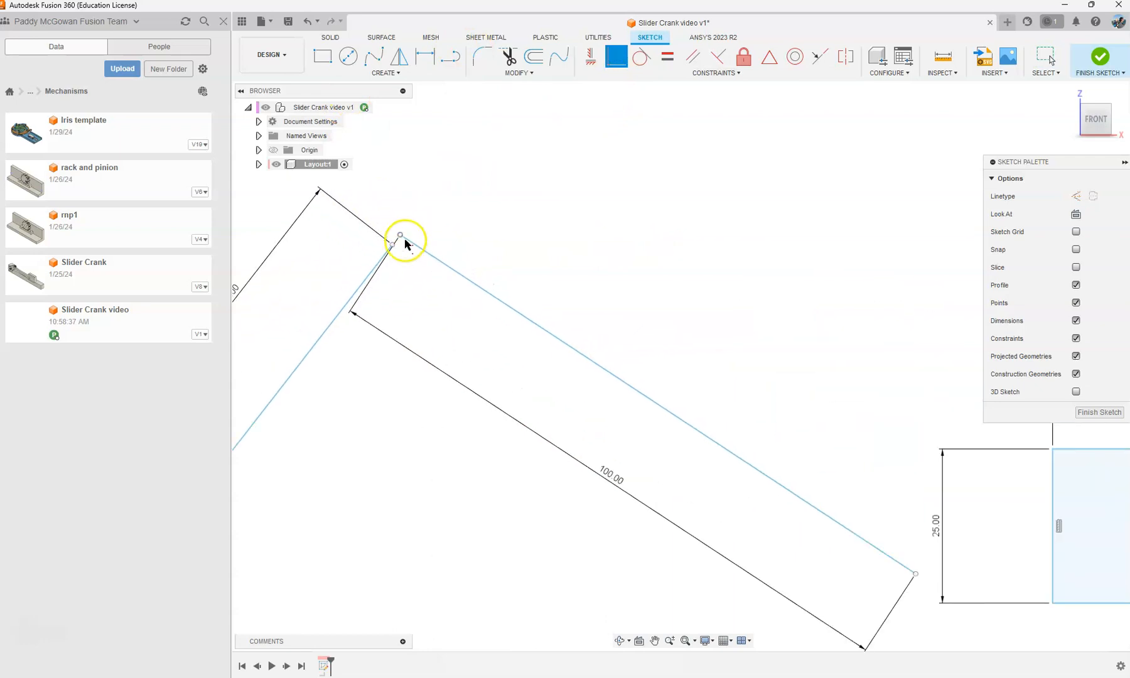
left_click(400, 236)
scroll(401, 226, "down", 5)
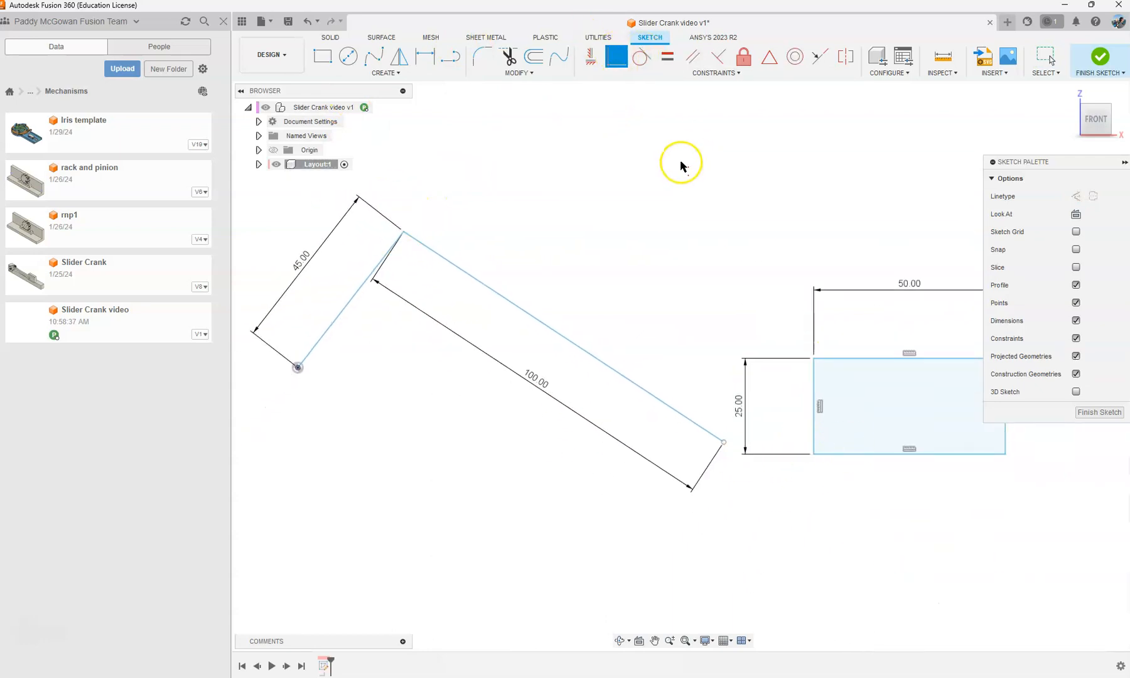
Step: Try a midpoint constraint between the 100 mm line's free end and the rectangle's nearest vertical side, and undo it
middle_click_drag(680, 165, 618, 149)
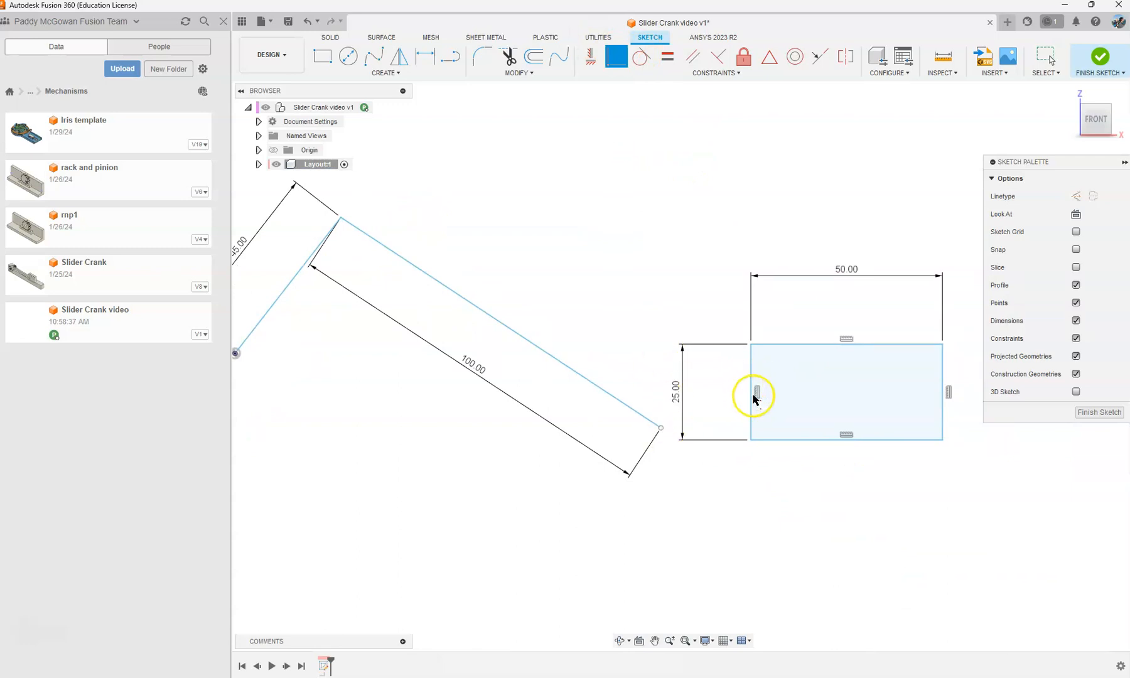
scroll(647, 307, "down", 2)
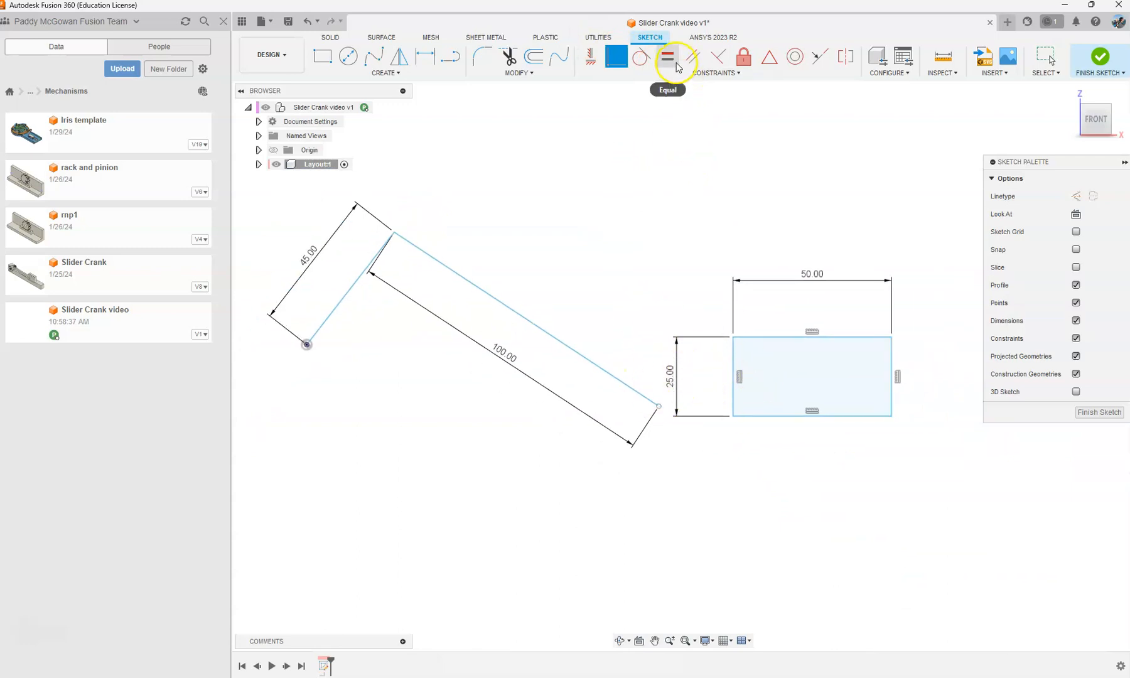
left_click(770, 57)
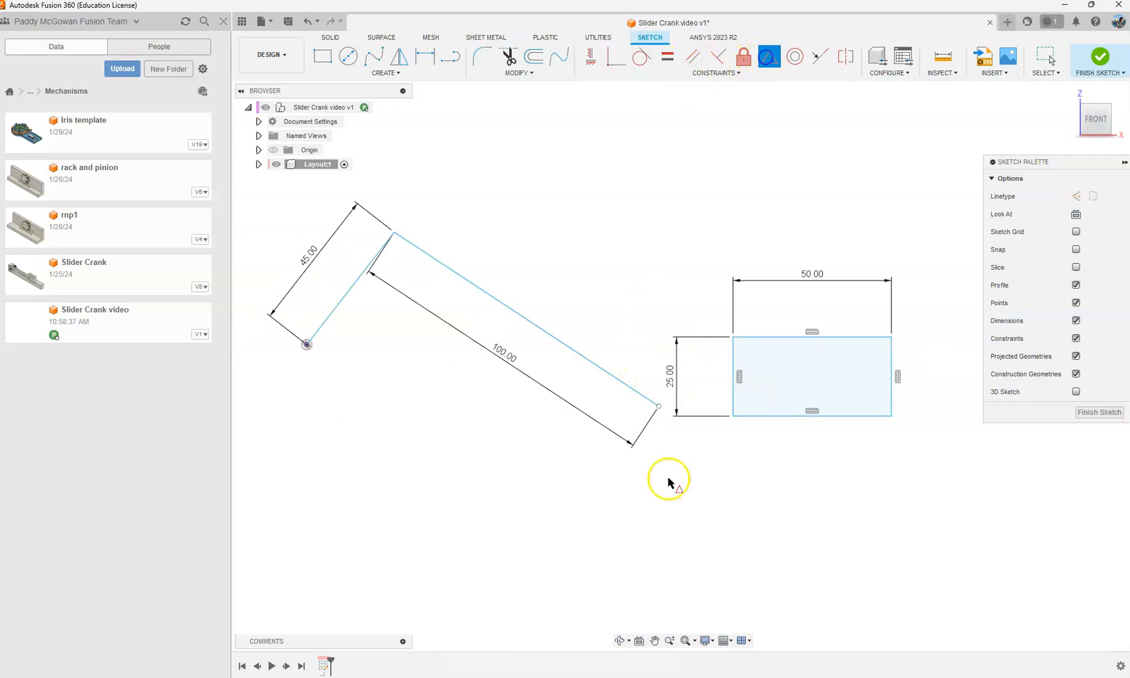
left_click(658, 407)
left_click(739, 380)
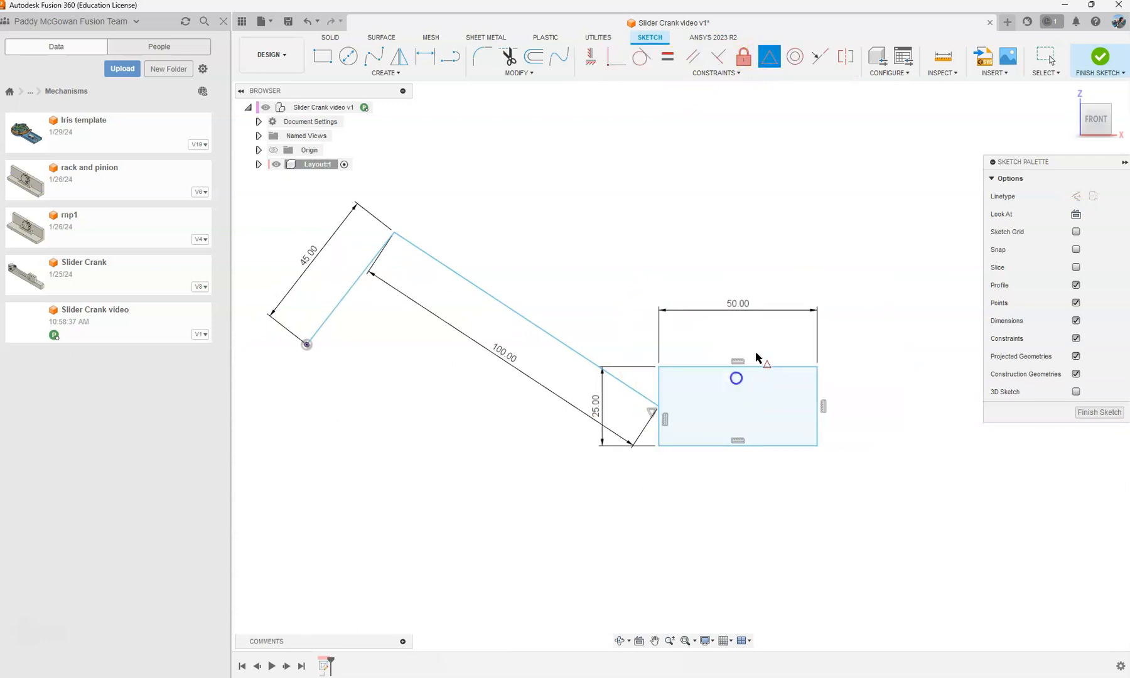
scroll(679, 420, "up", 2)
scroll(680, 416, "down", 2)
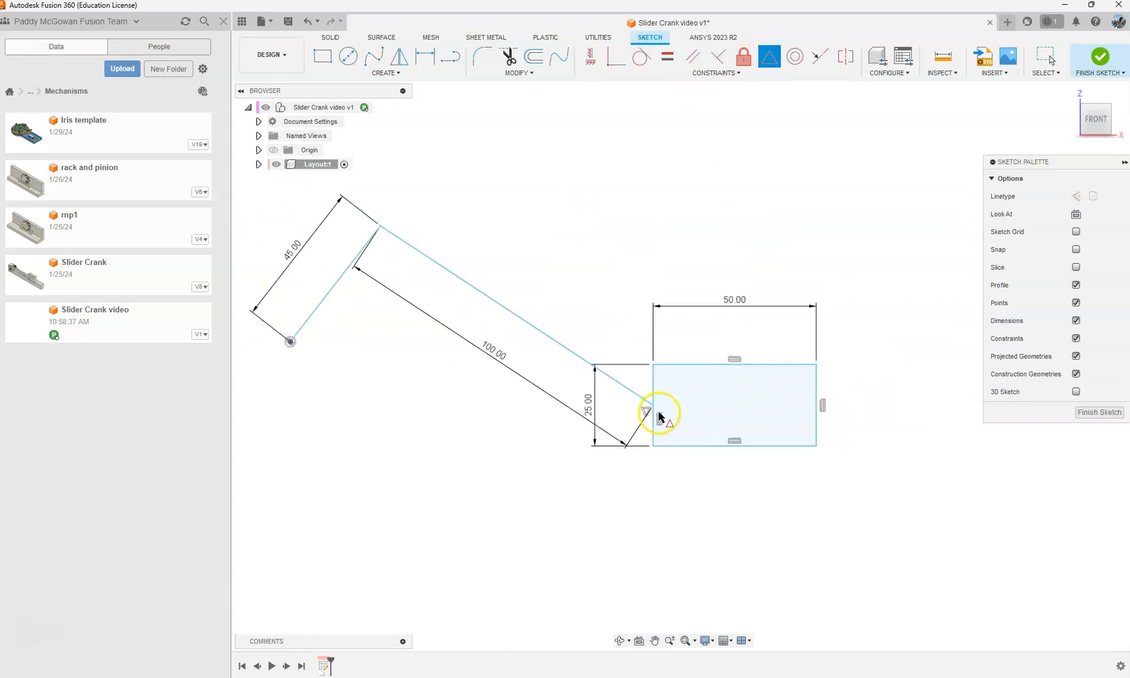
scroll(668, 422, "up", 3)
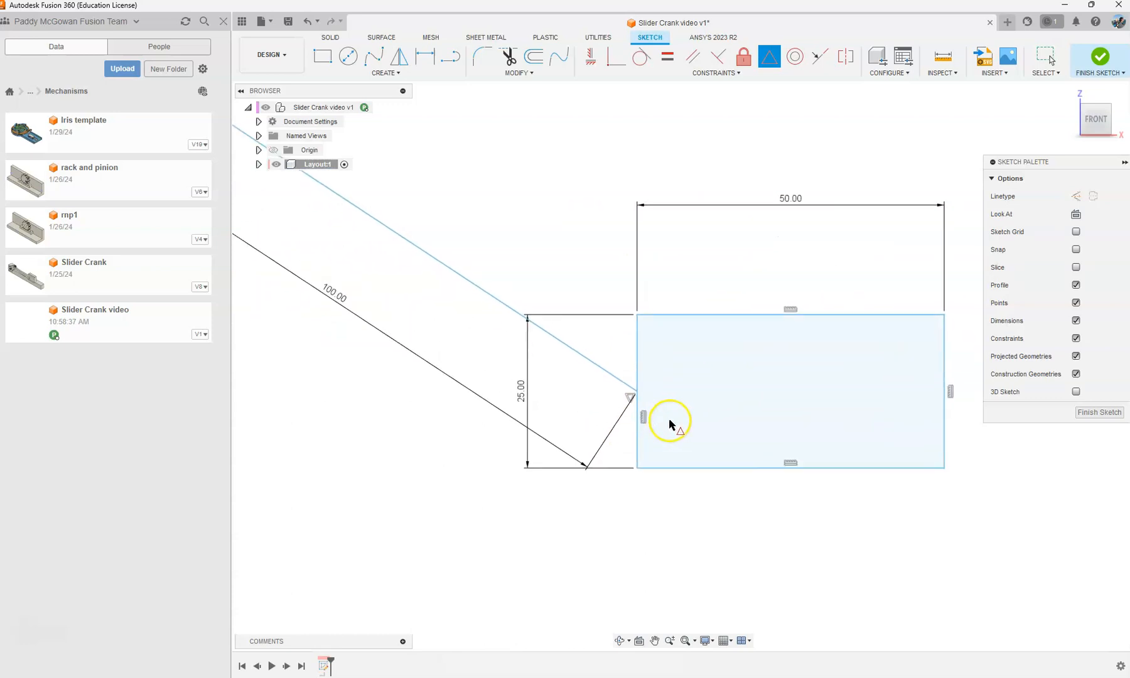
left_click(619, 381)
scroll(592, 345, "down", 2)
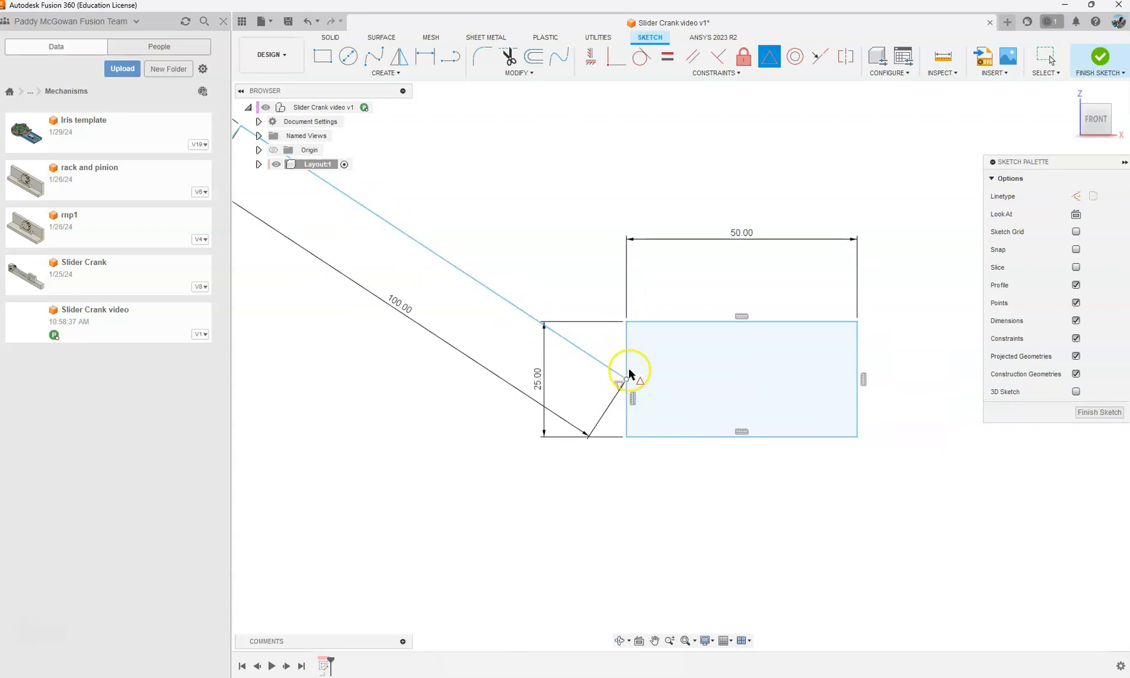
key("Escape")
key("ctrl+z")
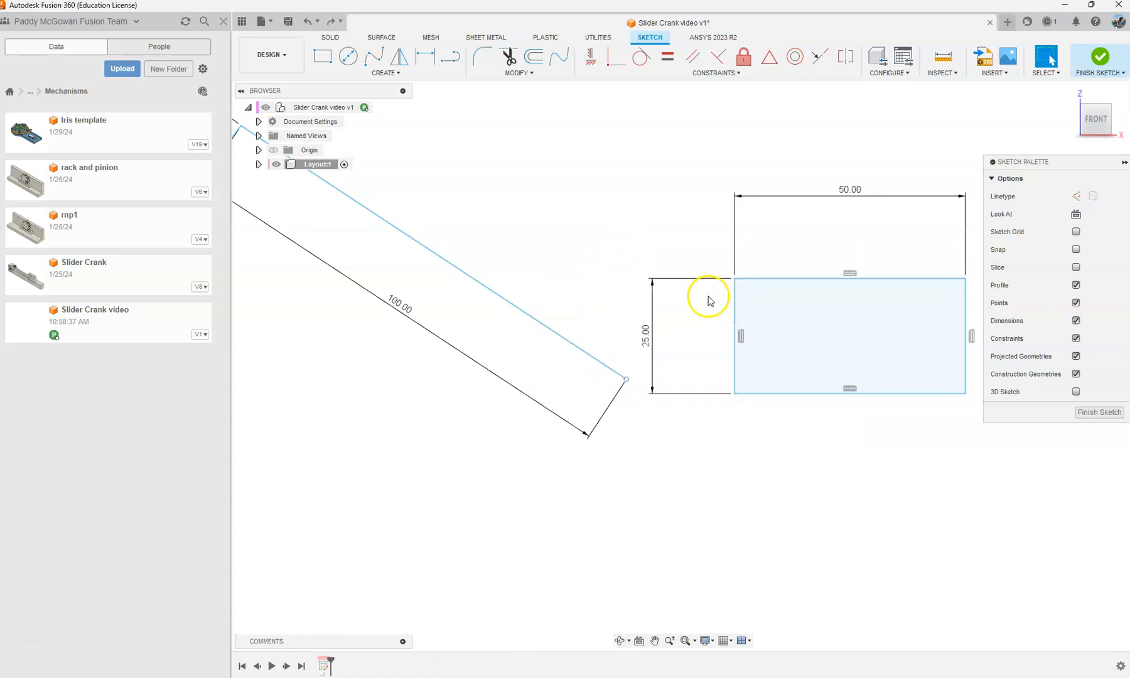
Step: Draw a 7 mm horizontal line inward from the midpoint of the rectangle's left side and make it a construction line
left_click(450, 56)
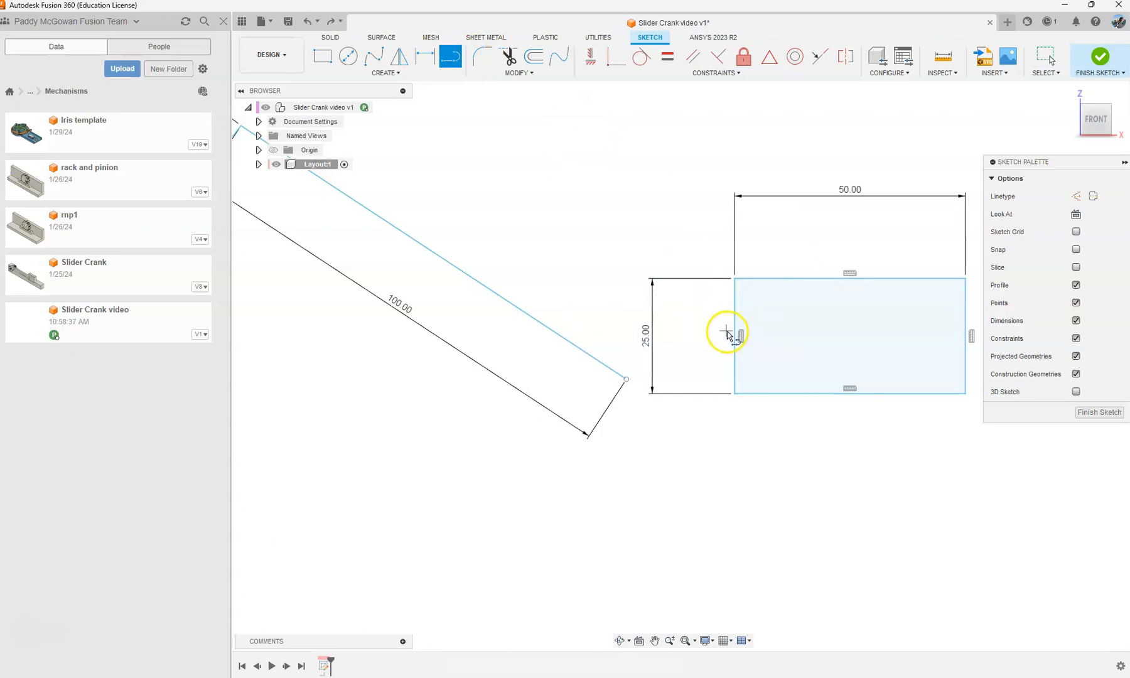
left_click(736, 337)
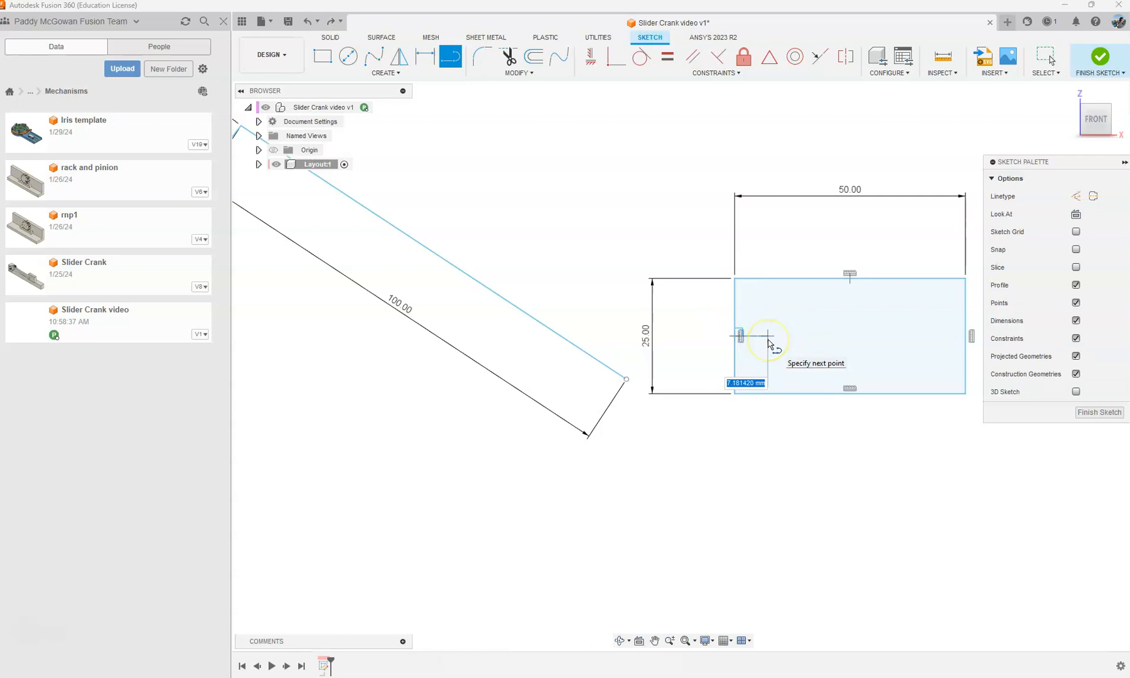
type("7")
key("Return")
key("Escape")
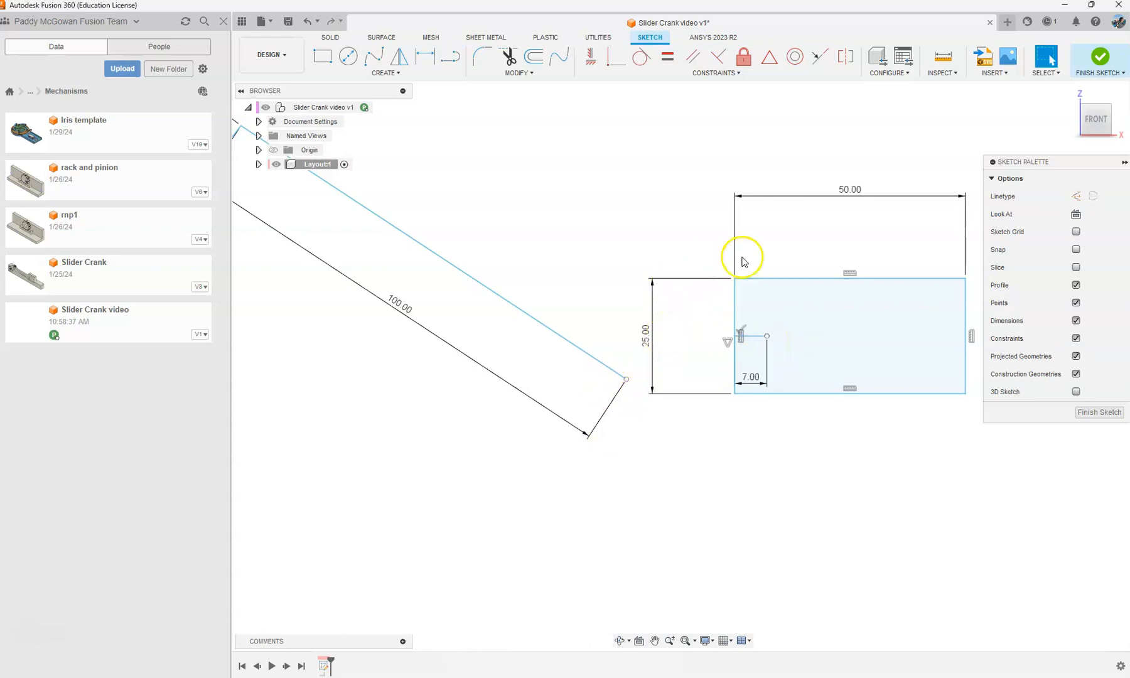
left_click(1076, 196)
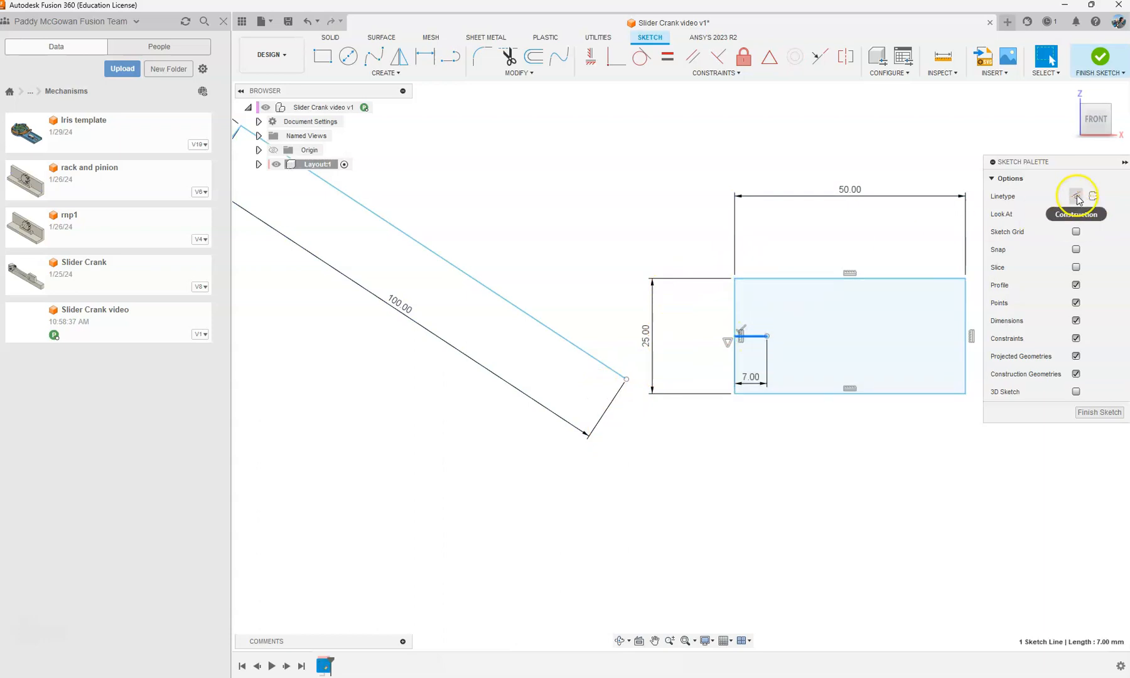
middle_click_drag(820, 308, 798, 315)
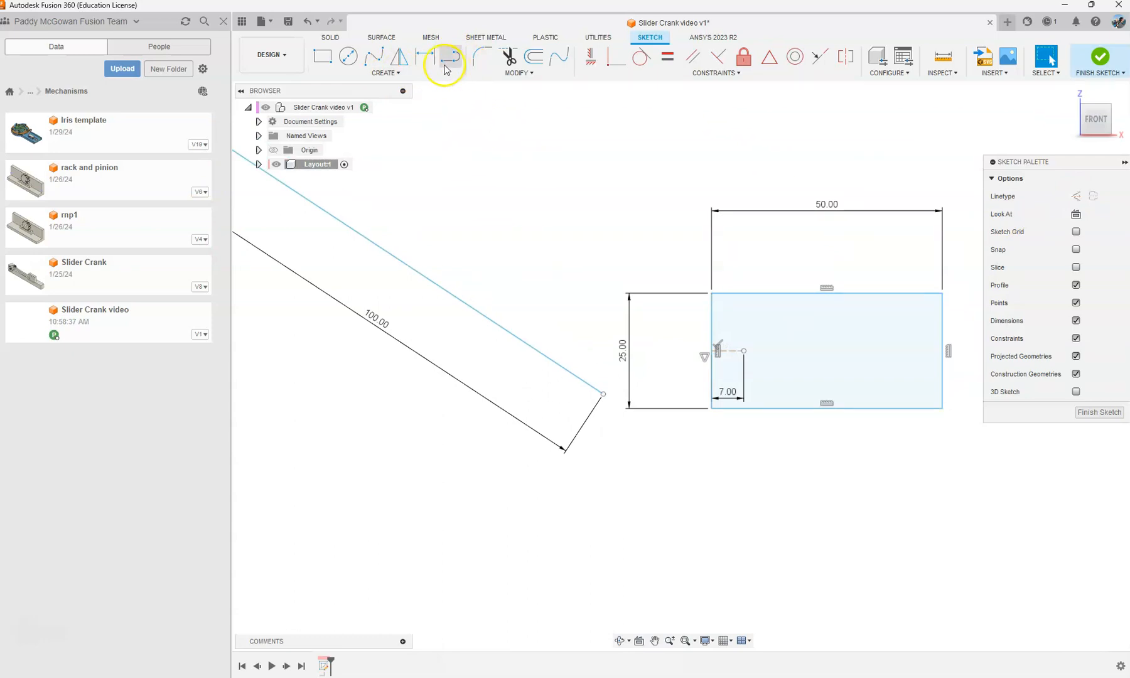
Step: Make the 100 mm line's free end coincident with the inner endpoint of the 7 mm construction line in the rectangle
left_click(616, 57)
left_click(604, 395)
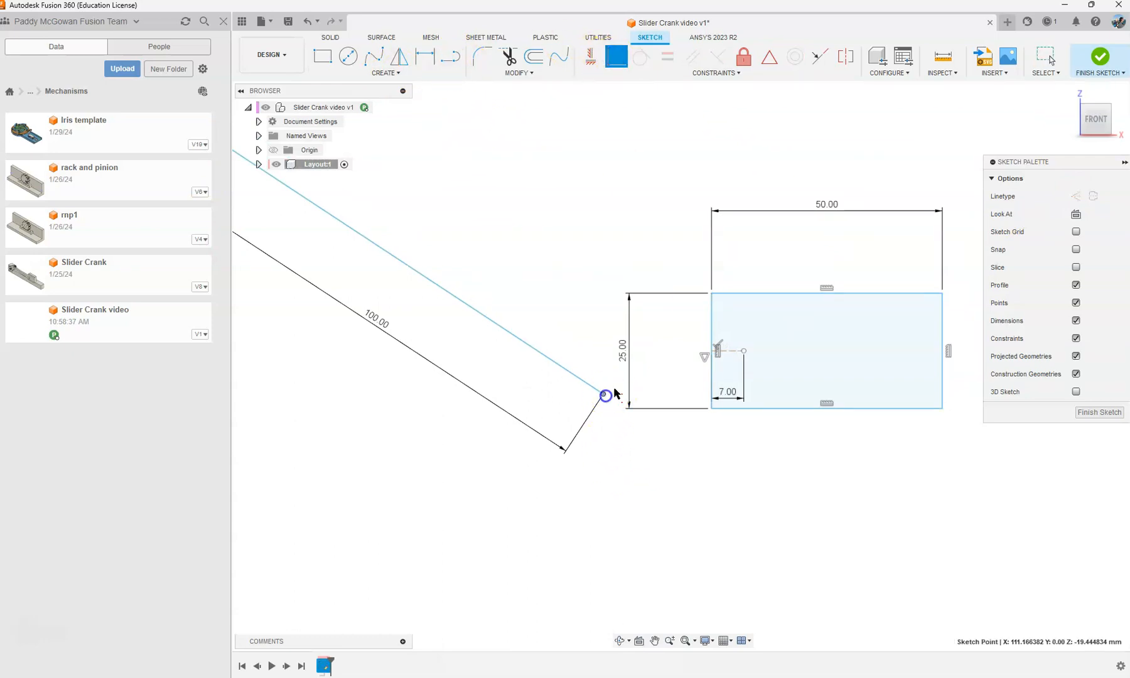
left_click(744, 352)
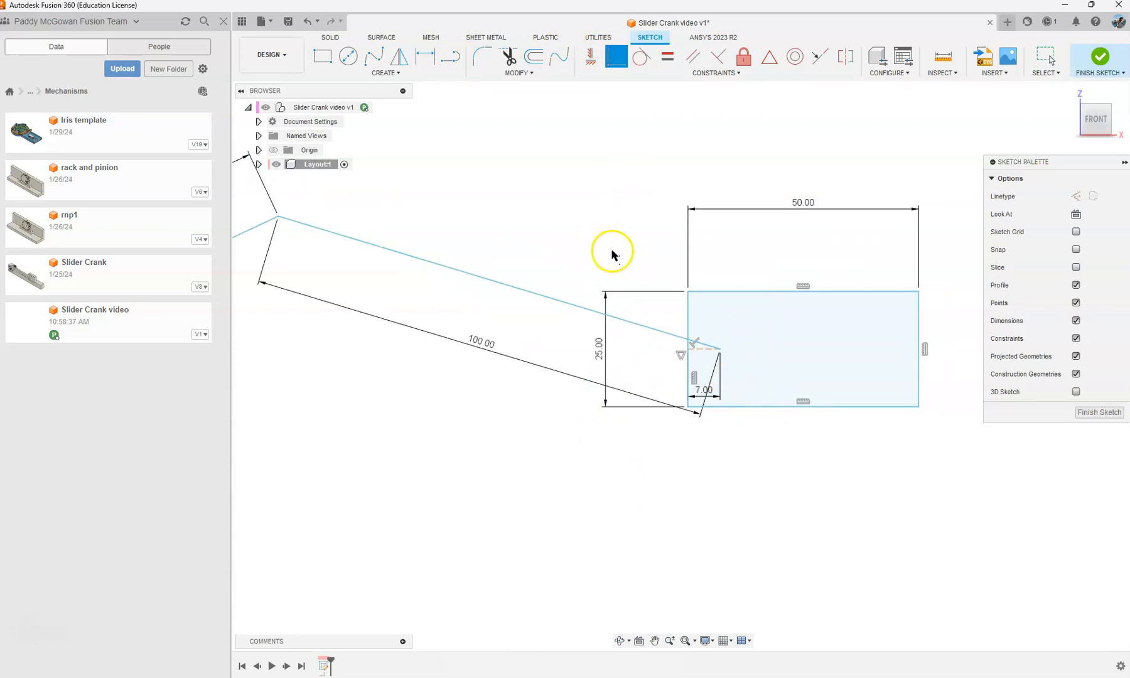
scroll(612, 253, "down", 1)
scroll(615, 254, "down", 2)
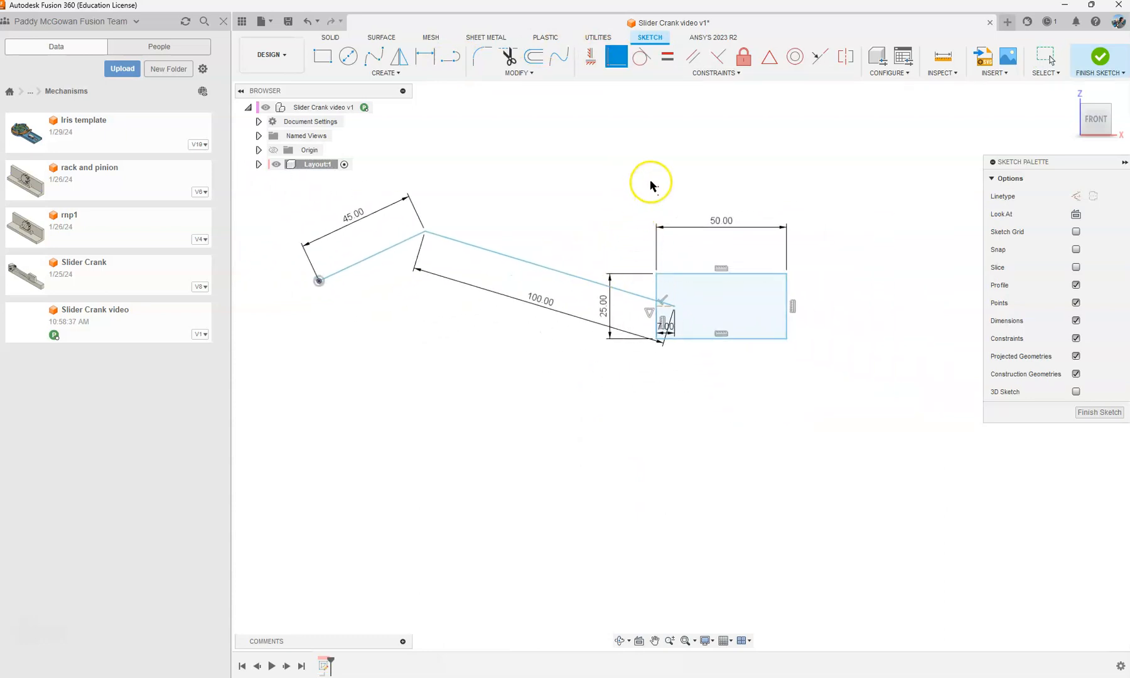
middle_click_drag(651, 184, 587, 195)
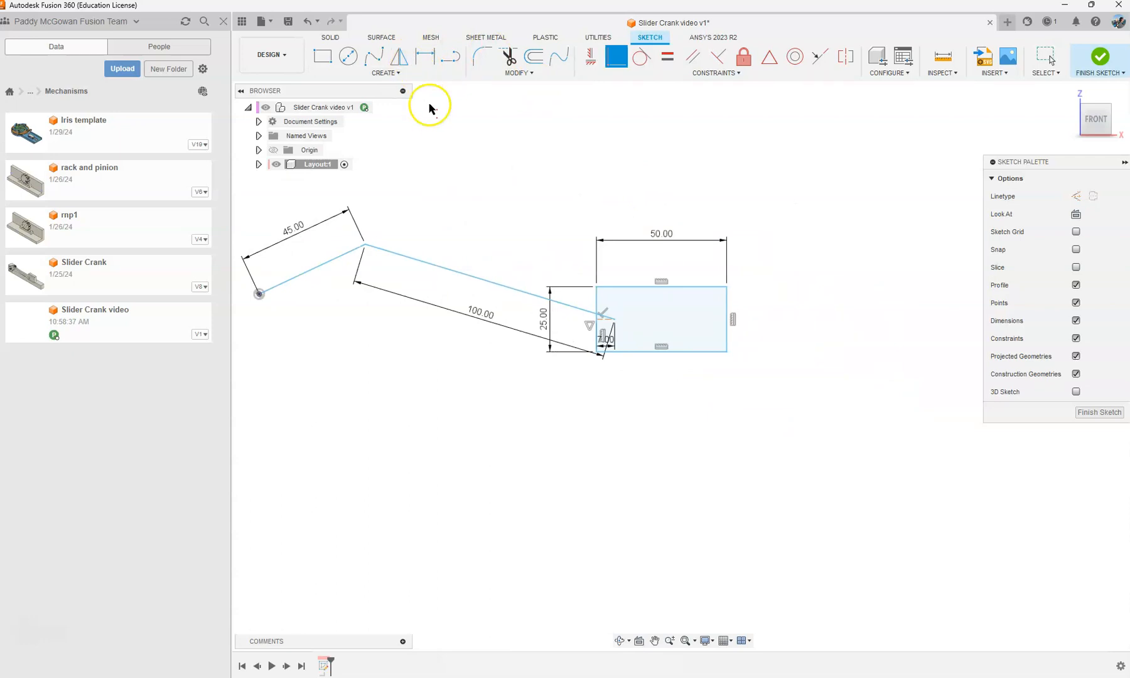
Step: Try a horizontal constraint between the midpoint of the rectangle's left side and the crank's origin point, and undo it
left_click(590, 58)
left_click(601, 331)
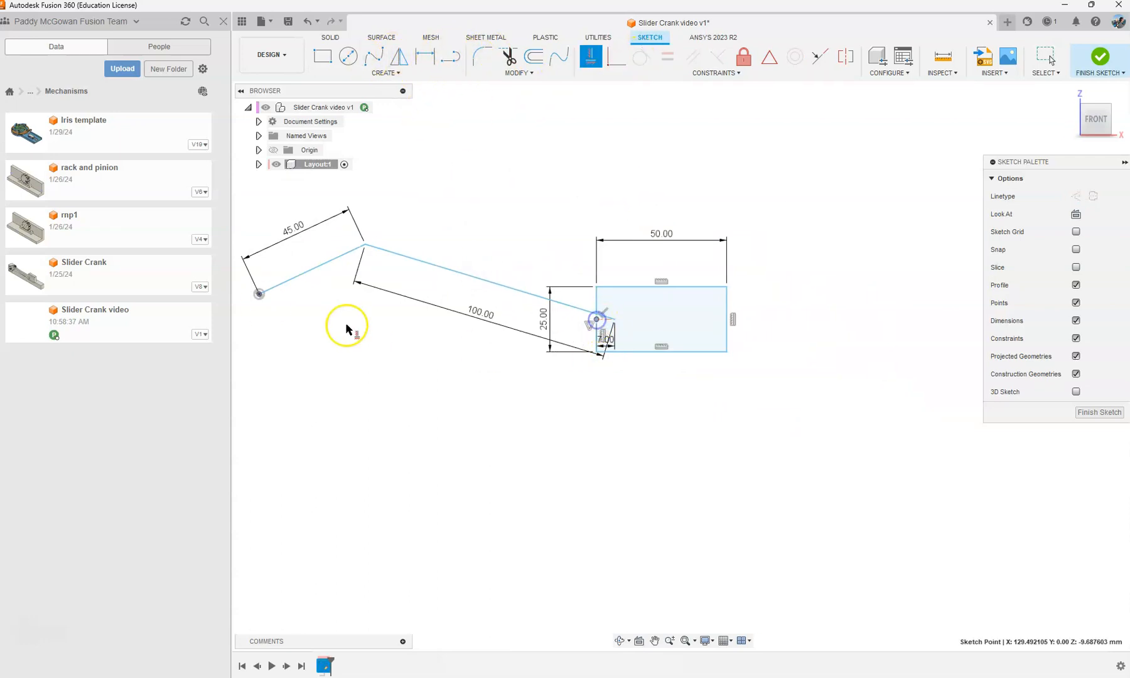
left_click(259, 297)
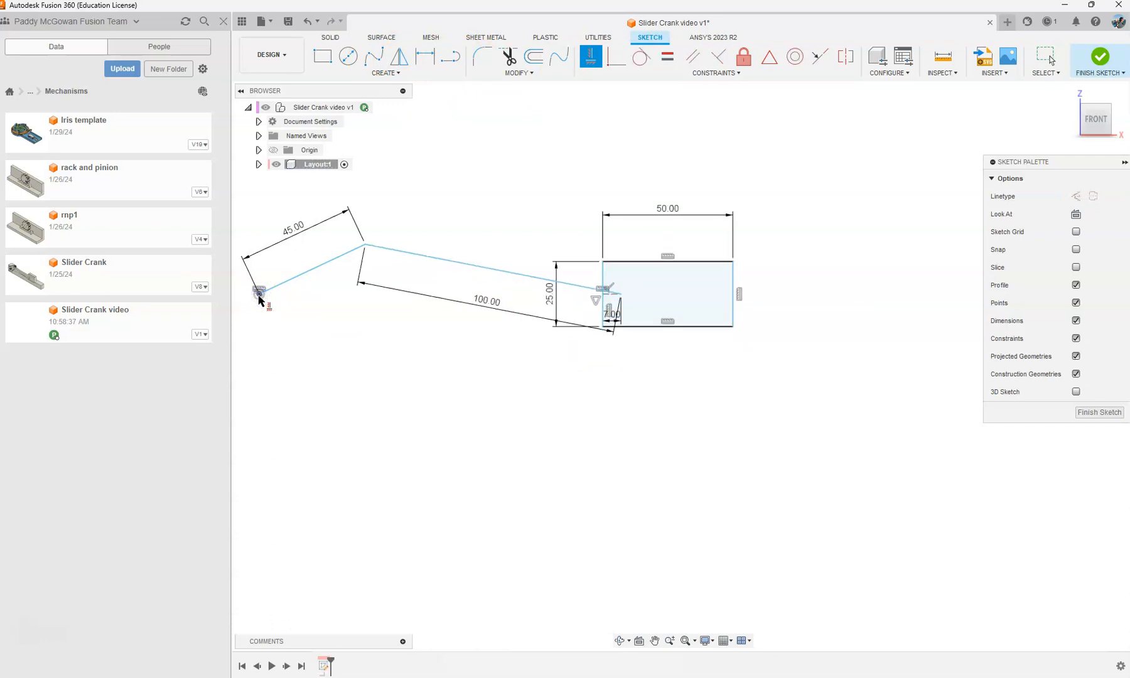
key("Escape")
key("ctrl+z")
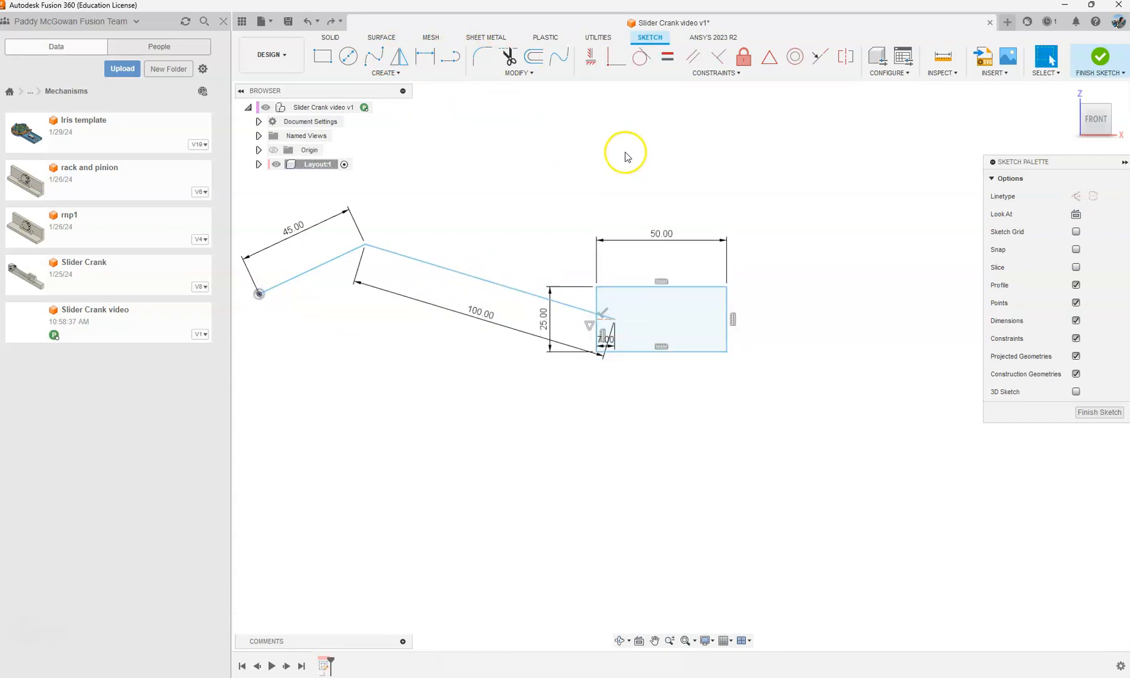
Step: Dimension the vertical offset between the crank's origin point and the rectangle's 7 mm construction line as 15 mm
left_click(425, 57)
left_click(260, 294)
scroll(609, 326, "up", 2)
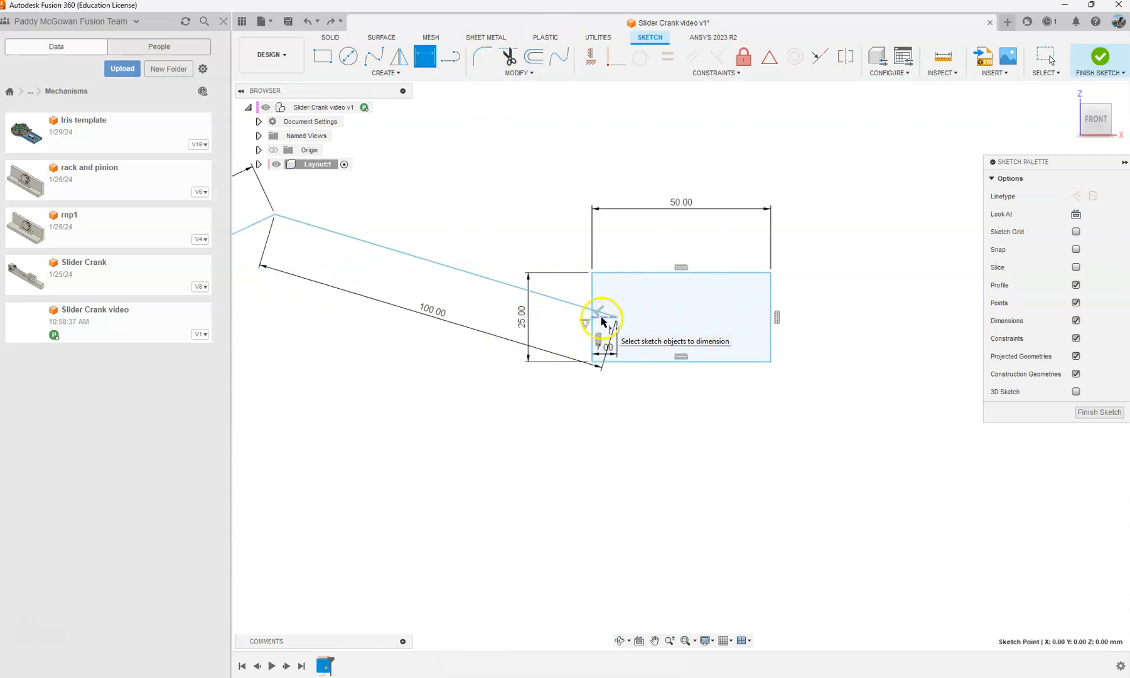
left_click(602, 322)
scroll(602, 322, "down", 2)
left_click(275, 307)
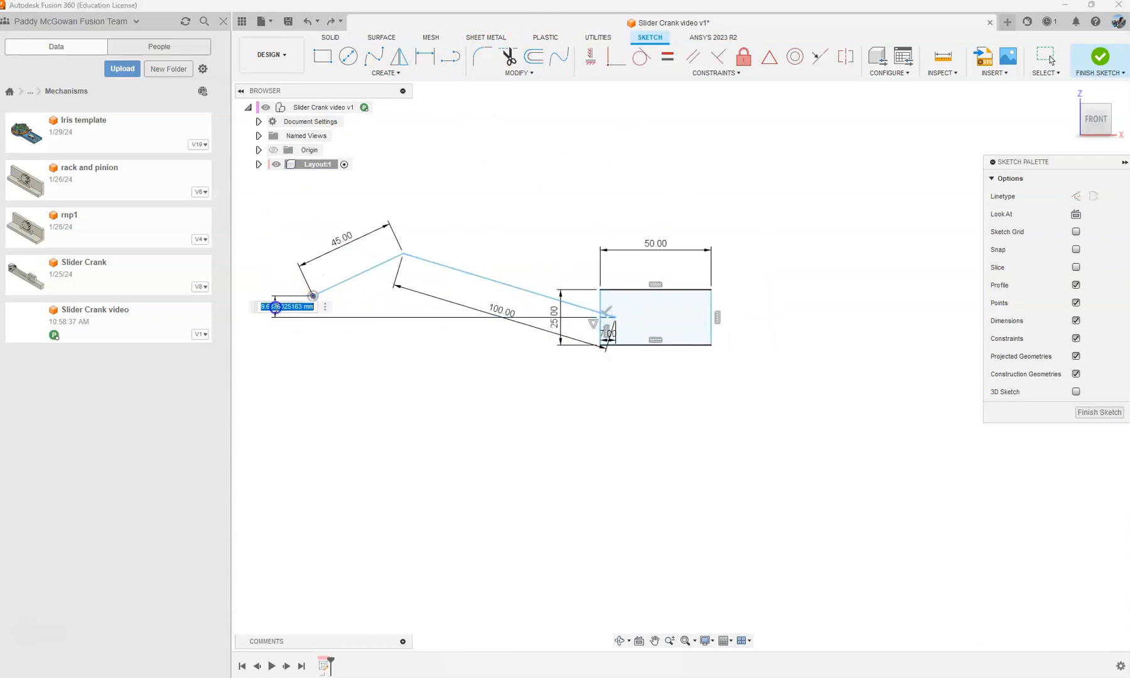
type("15")
key("Return")
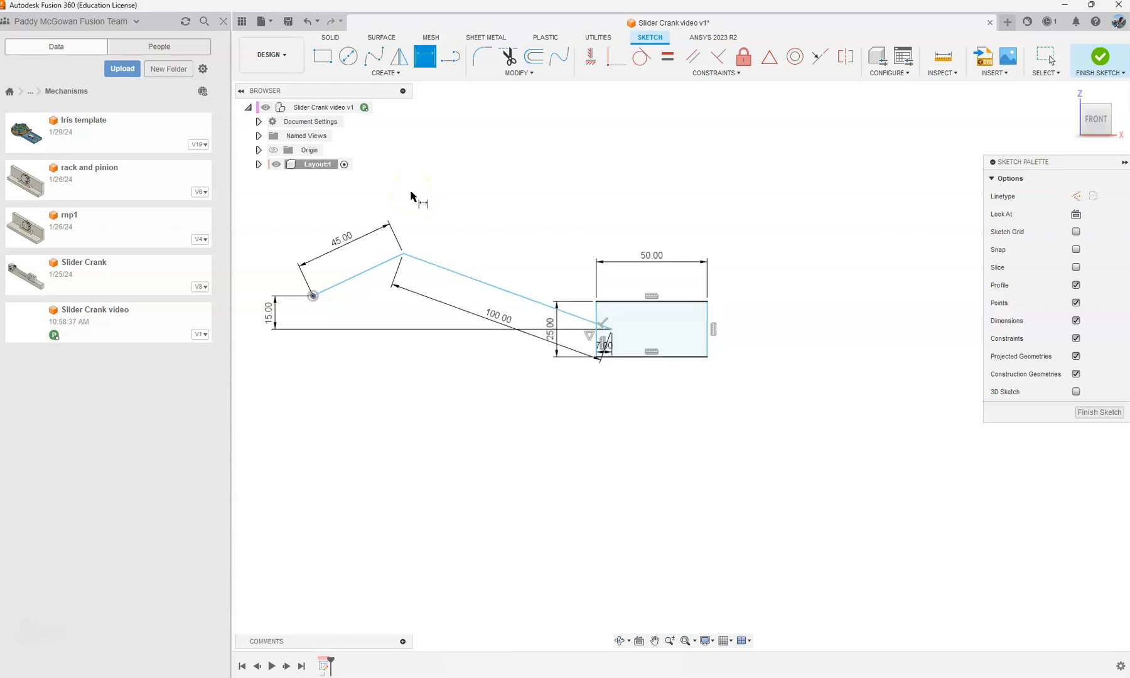
scroll(499, 267, "up", 1)
key("Escape")
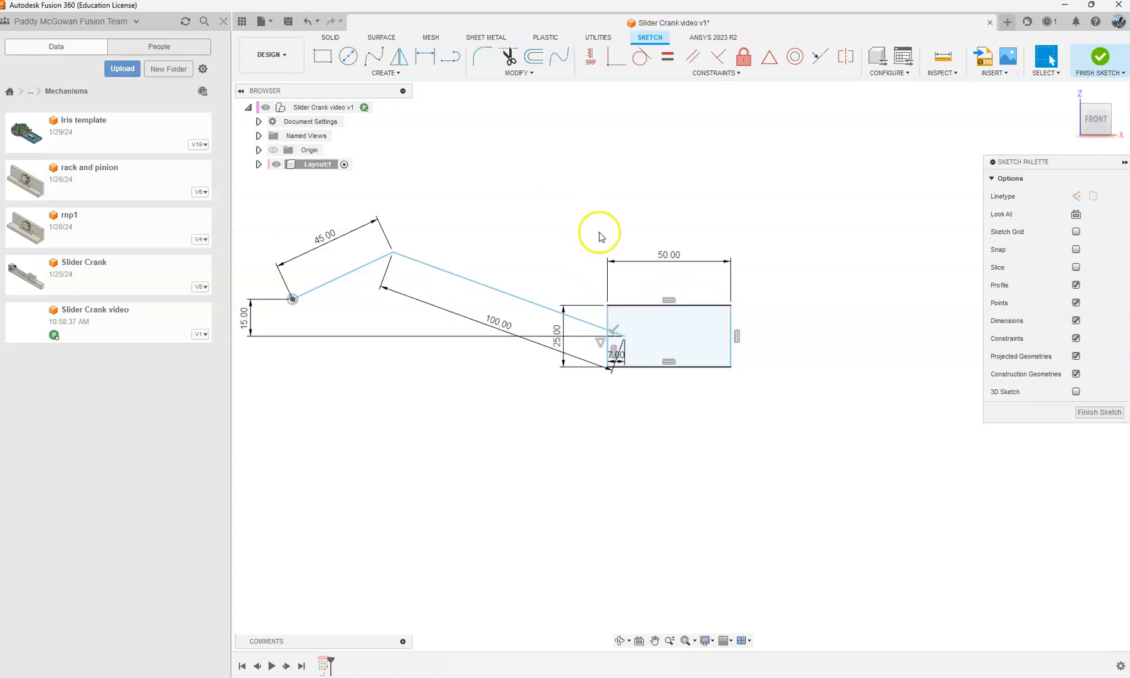
Step: Test the linkage's motion by moving the slider rectangle and the joint between the 45 mm and 100 mm lines
left_click_drag(656, 303, 628, 306)
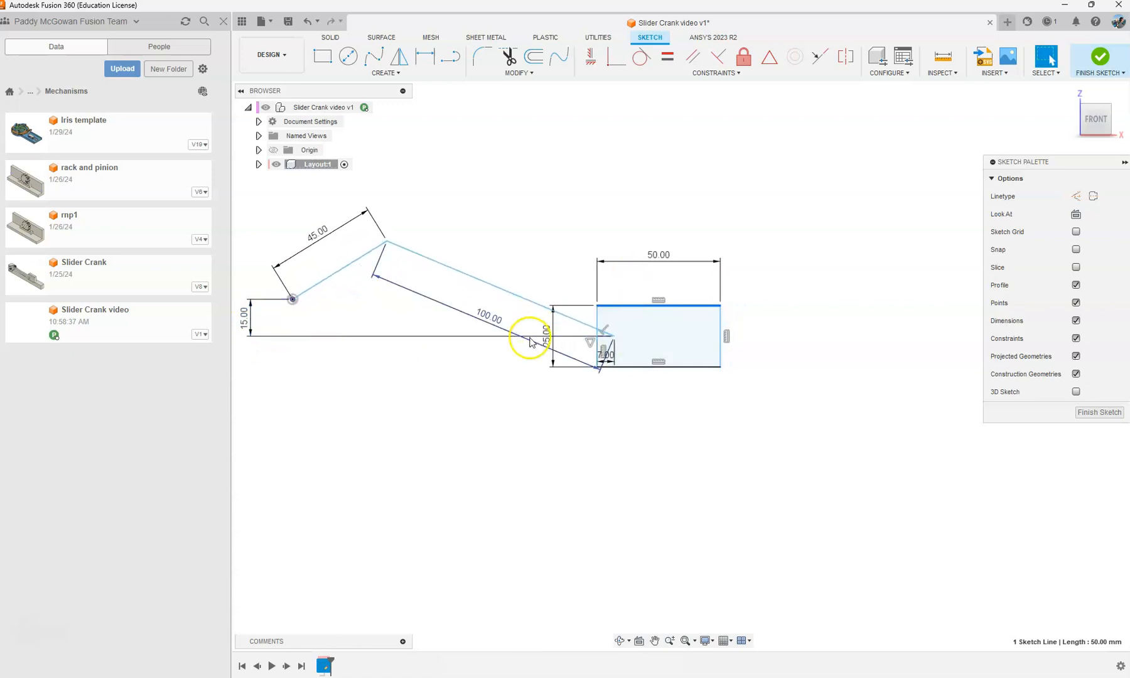
scroll(531, 341, "down", 1)
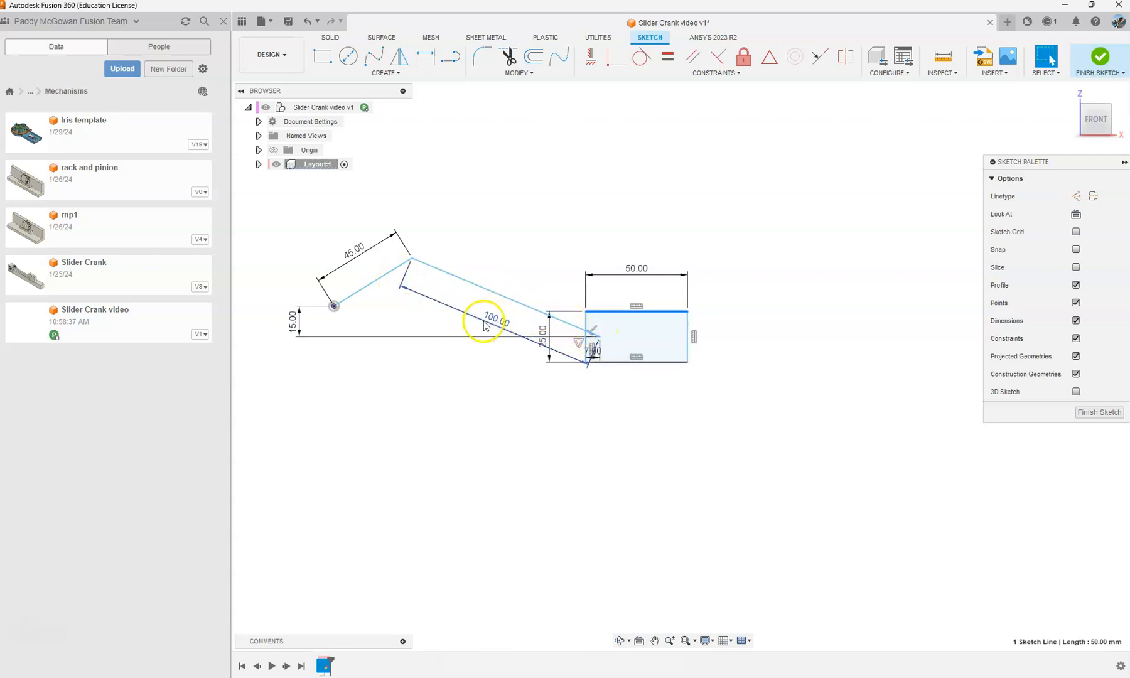
scroll(588, 242, "down", 2)
scroll(383, 262, "up", 2)
left_click_drag(471, 258, 431, 288)
scroll(694, 300, "up", 2)
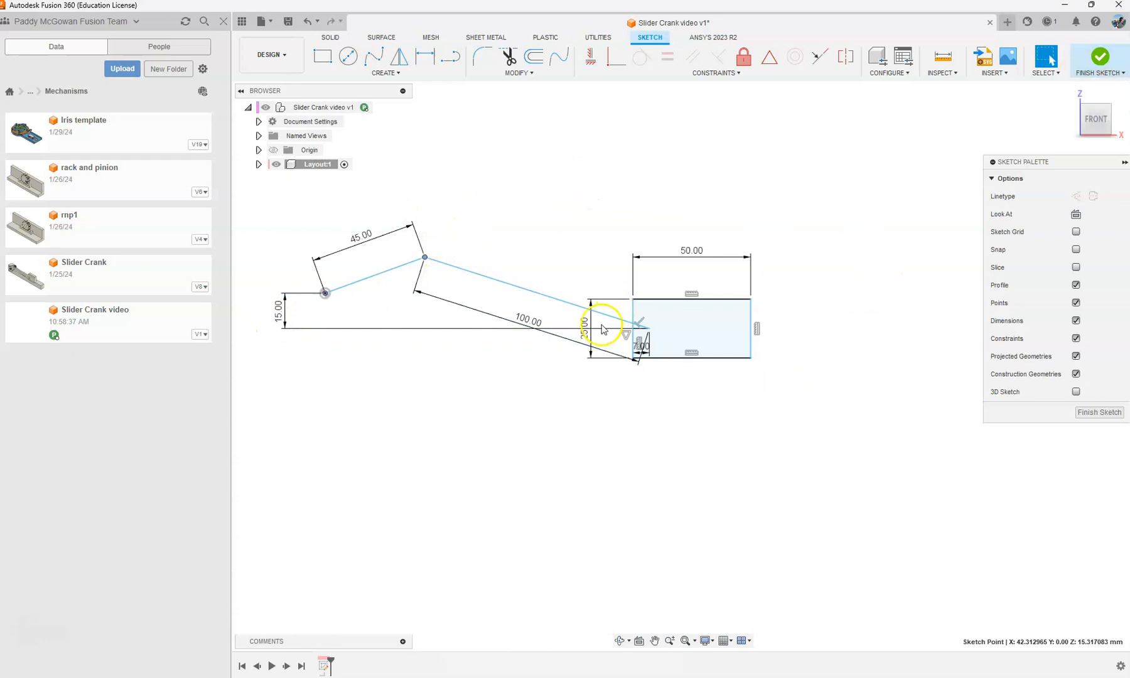
Step: Reposition the rectangle's 25 mm dimension beyond its right side and its 50 mm dimension slightly higher
left_click_drag(582, 336, 799, 328)
left_click_drag(692, 251, 692, 251)
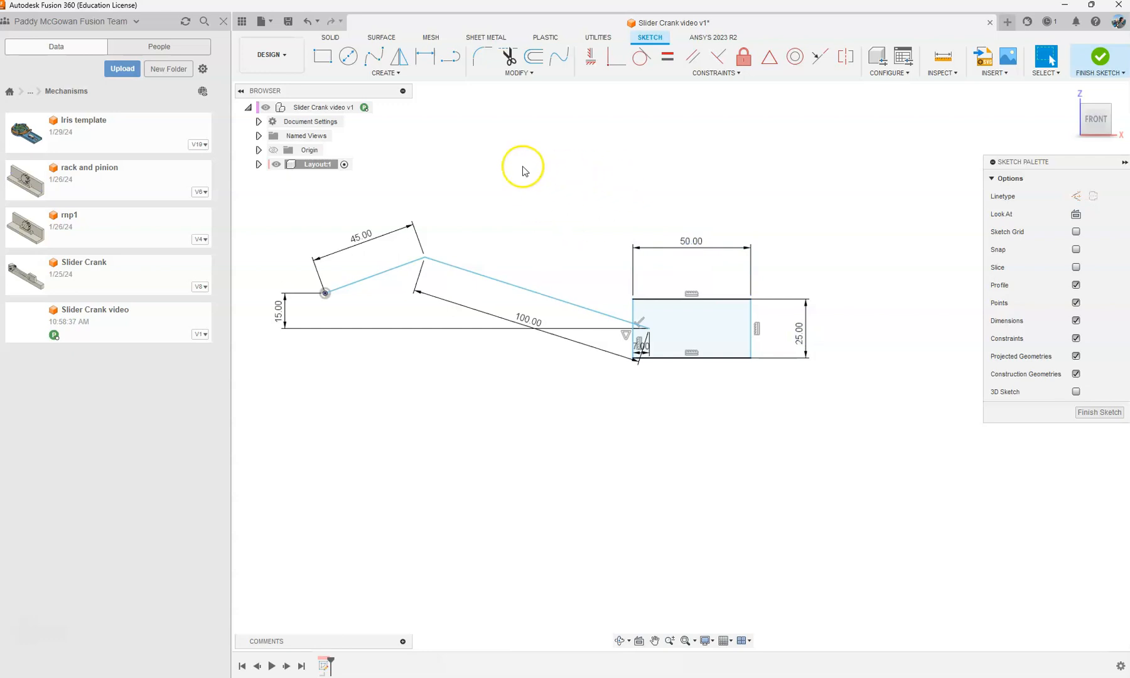
Step: Try a horizontal dimension between the crank's origin point and the rectangle's left side, and delete it
left_click(610, 181)
key("s")
left_click(620, 191)
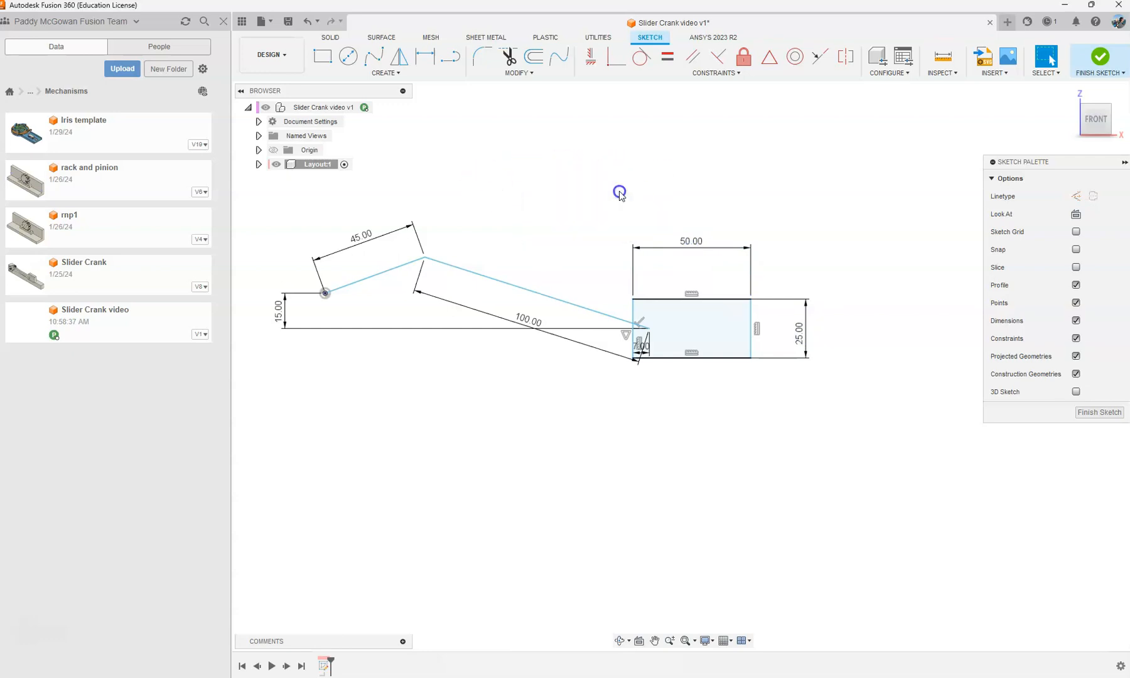
left_click(325, 293)
left_click(633, 314)
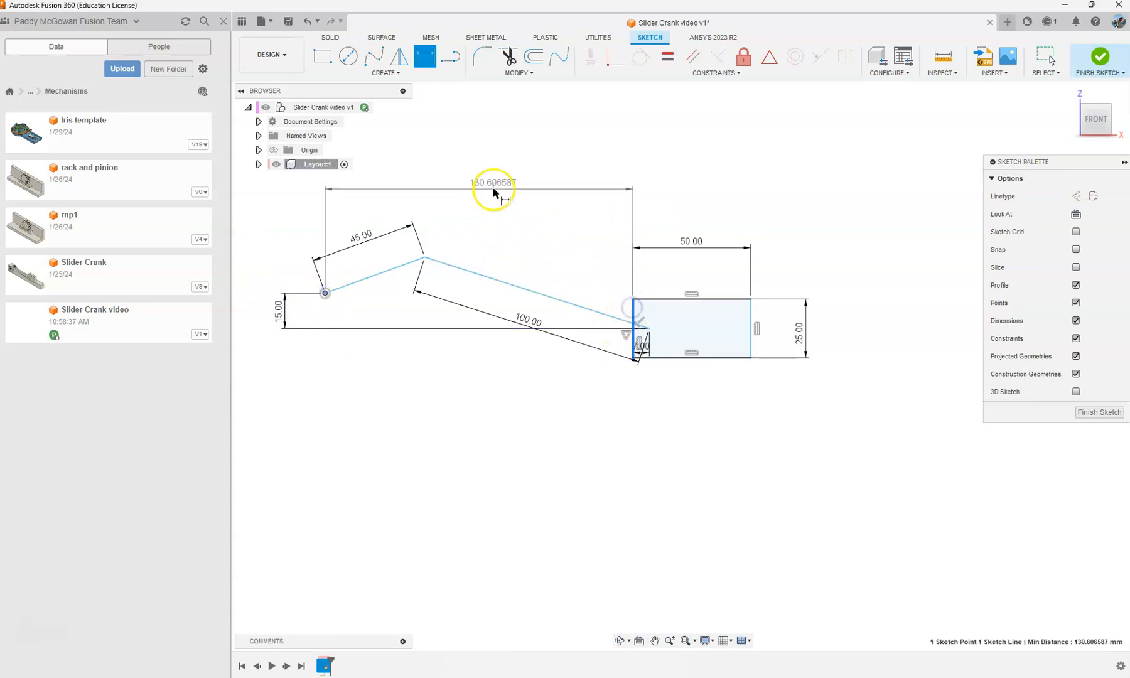
left_click(493, 192)
key("Return")
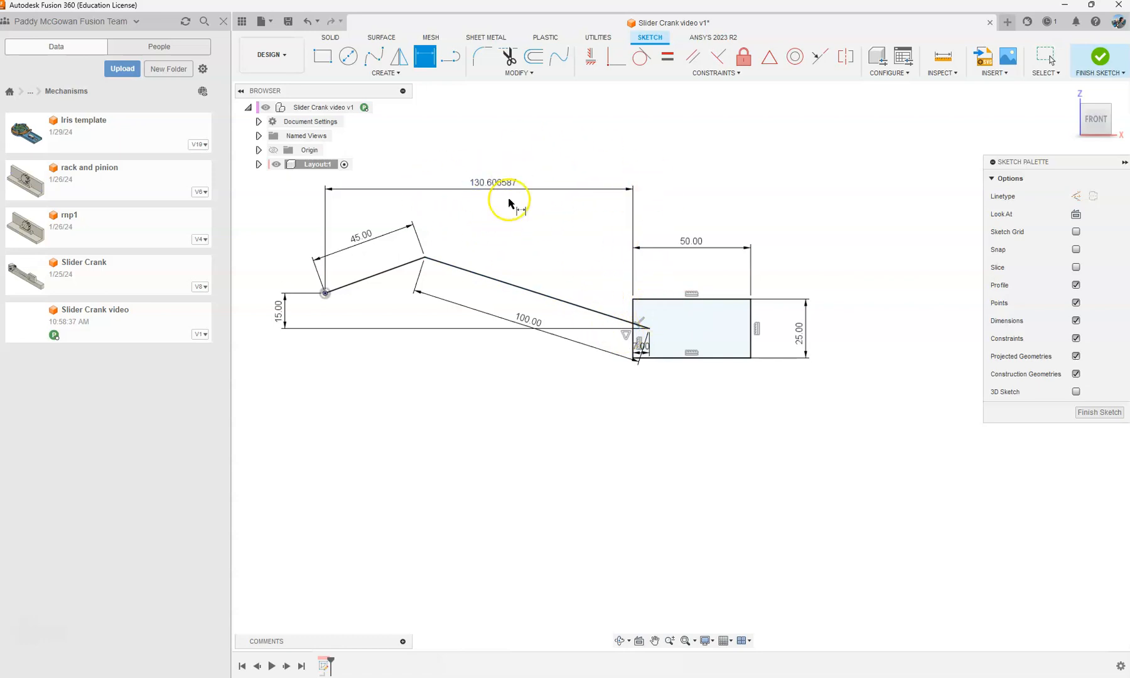
key("Escape")
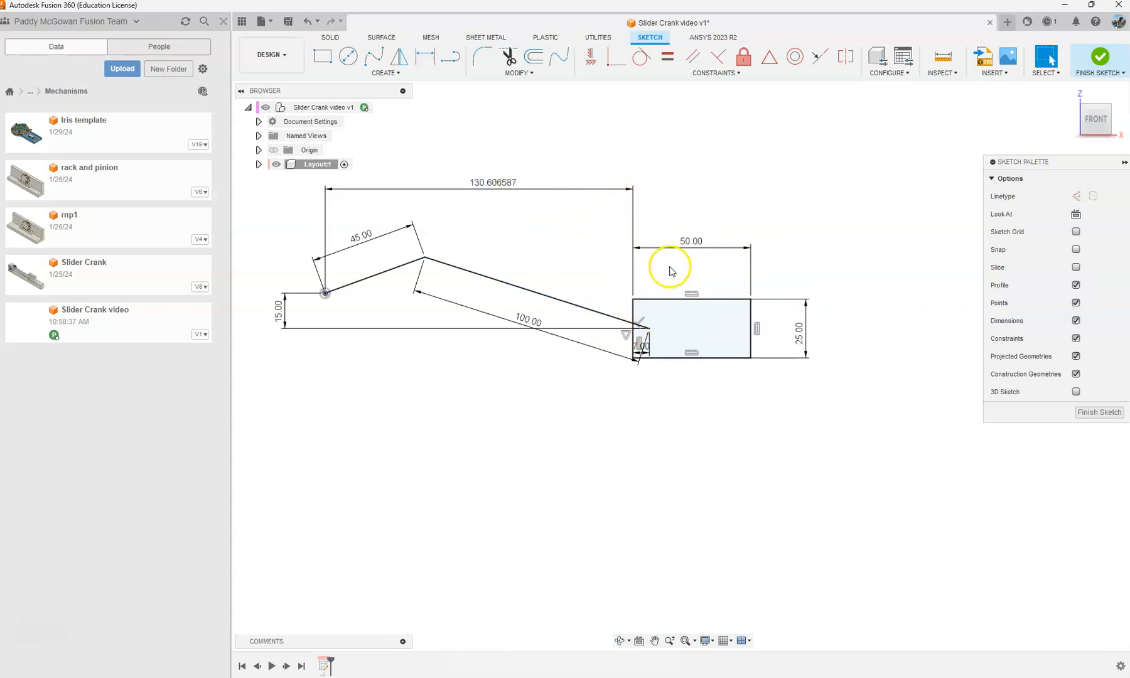
left_click(491, 186)
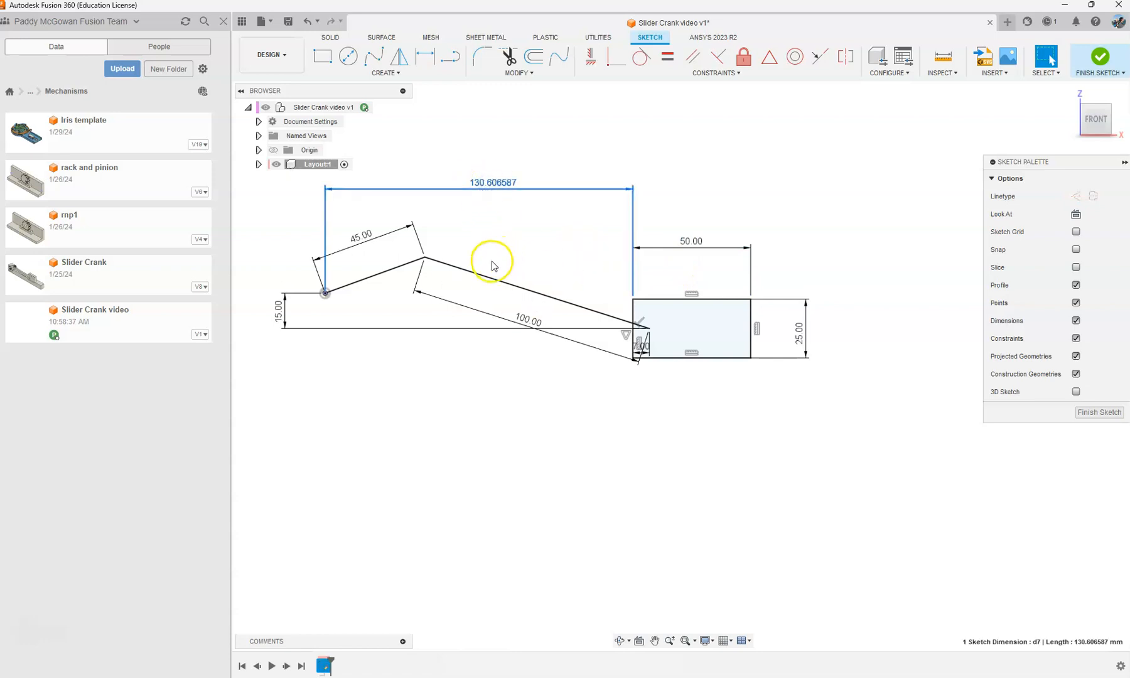
key("Delete")
Step: Dimension the angle between the Layout component's YZ origin plane and the 45 mm crank line as 45°
scroll(525, 245, "down", 4)
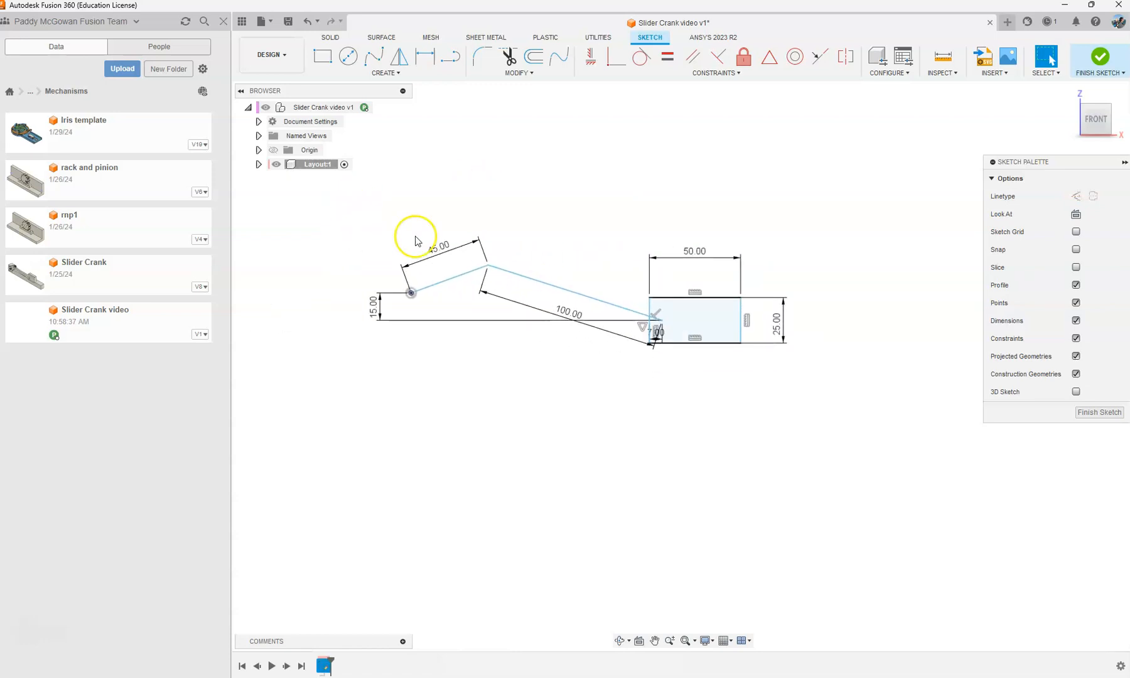
key("s")
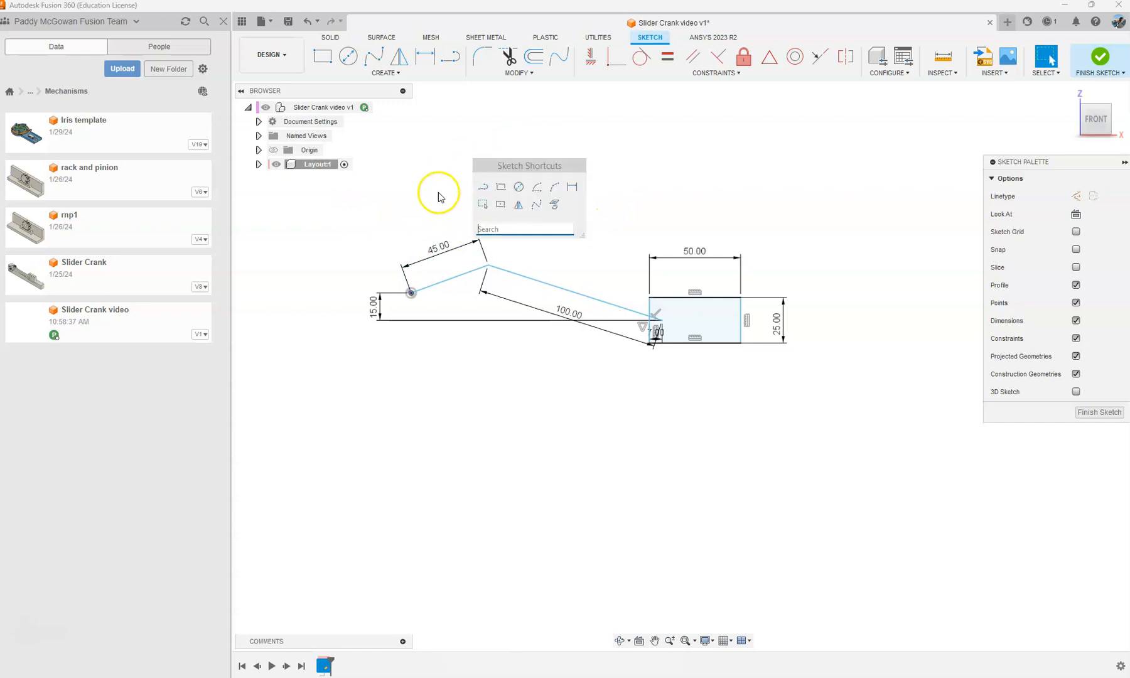
left_click(572, 186)
left_click(257, 164)
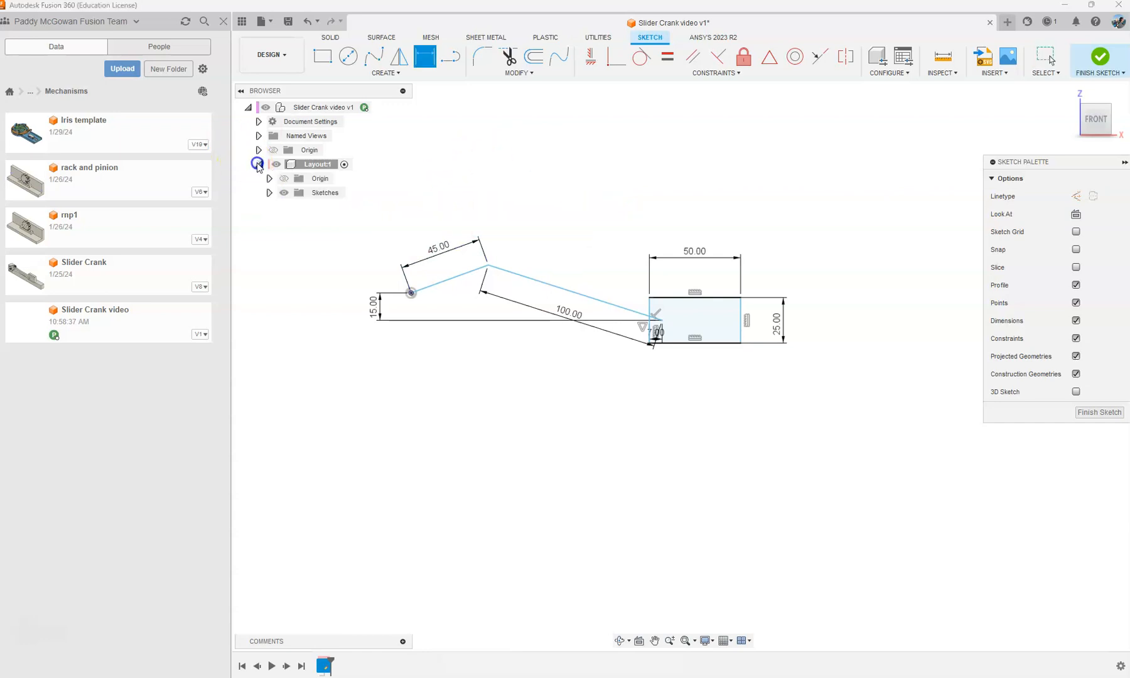
left_click(269, 178)
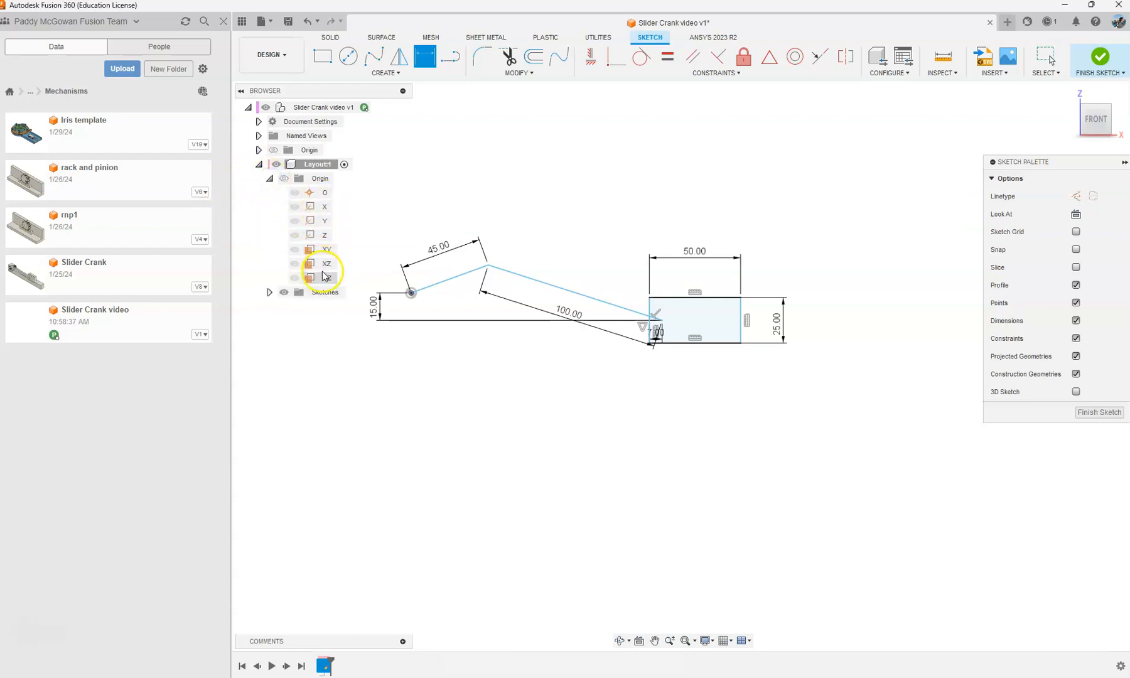
left_click(324, 276)
left_click(461, 276)
left_click(487, 213)
left_click(617, 63)
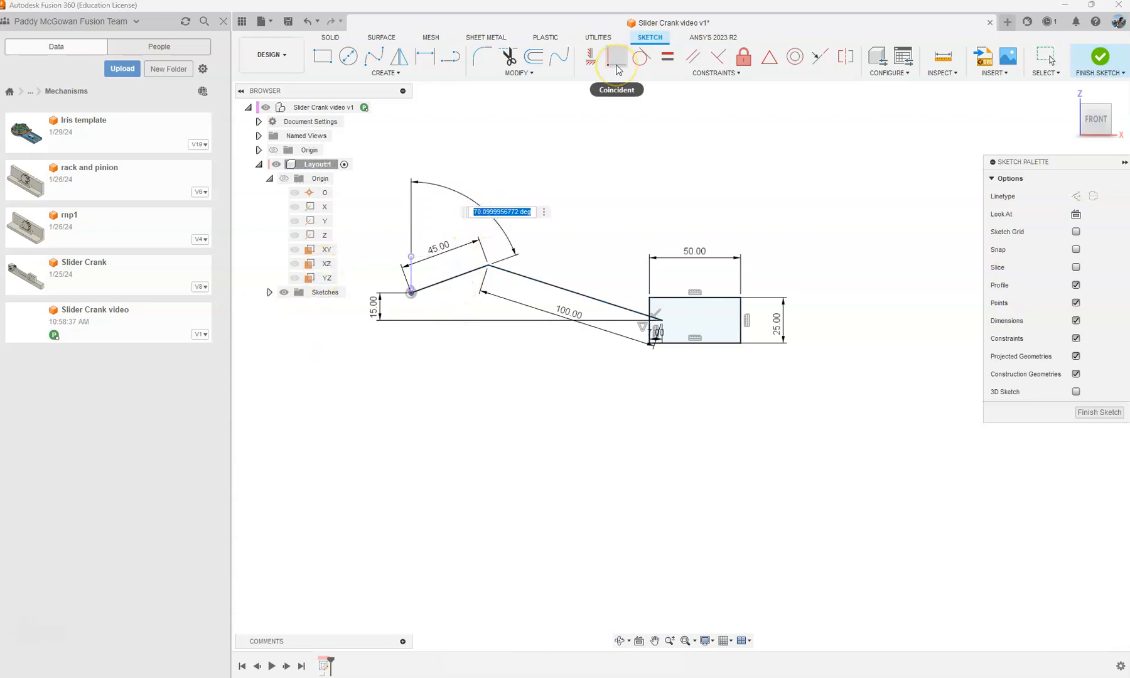
type("45")
key("Return")
key("d")
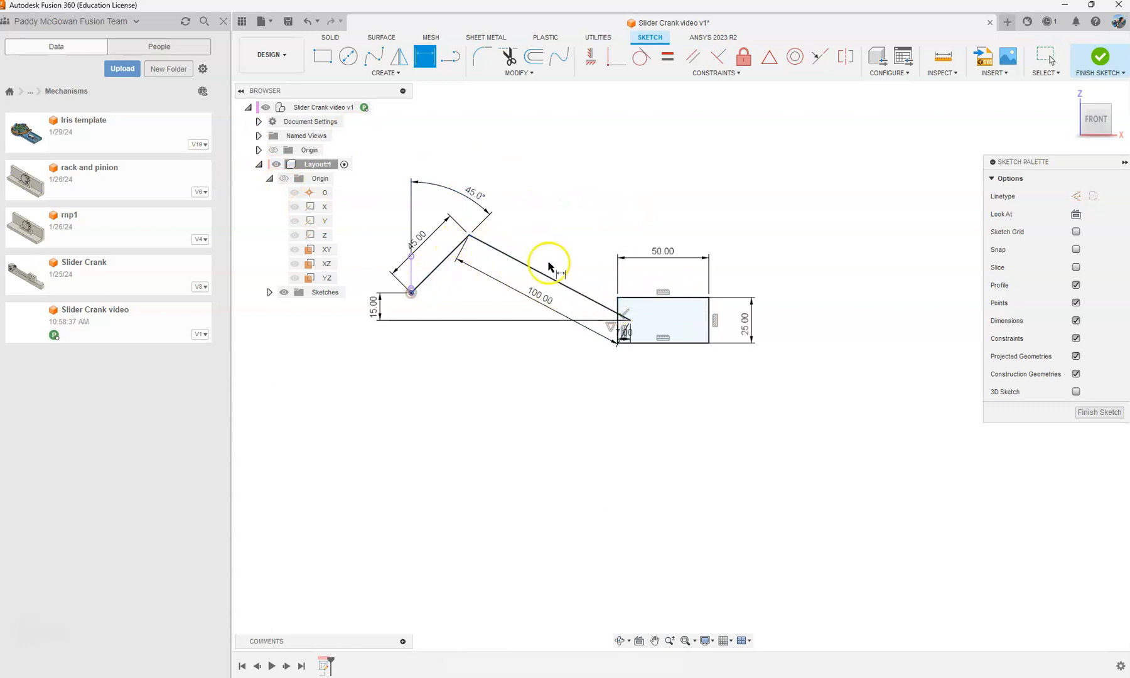
key("Escape")
Step: Reposition the 45° angle dimension and the crank's 45 mm dimension clear of the lines, and finish the sketch
left_click(482, 199)
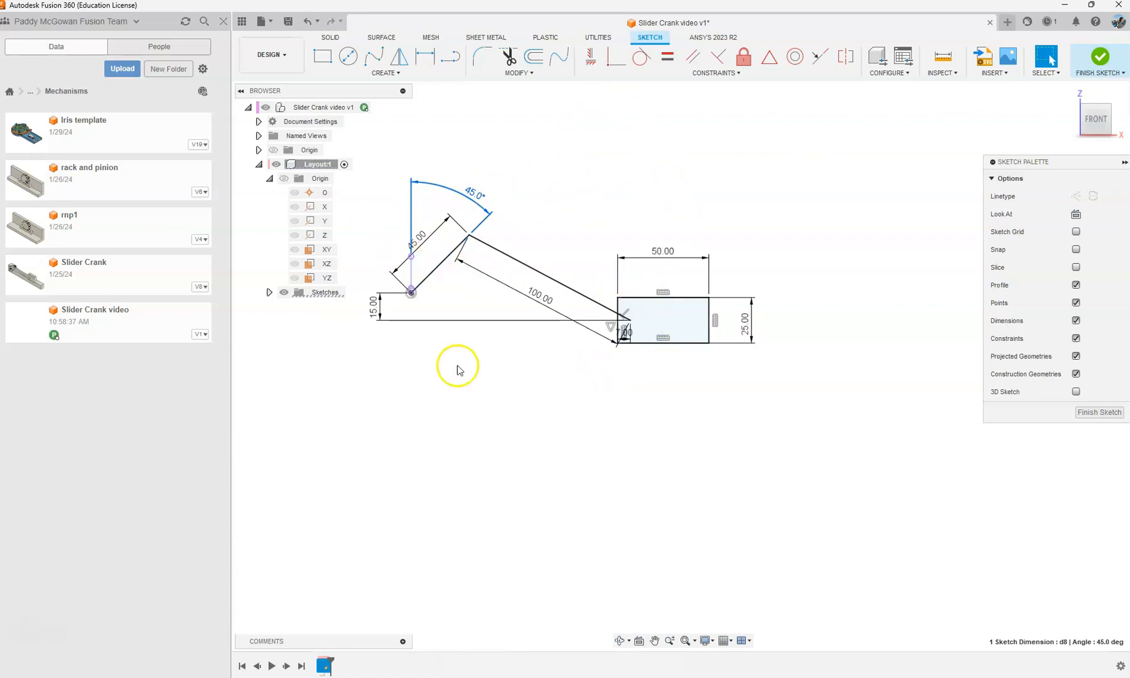
scroll(755, 218, "down", 2)
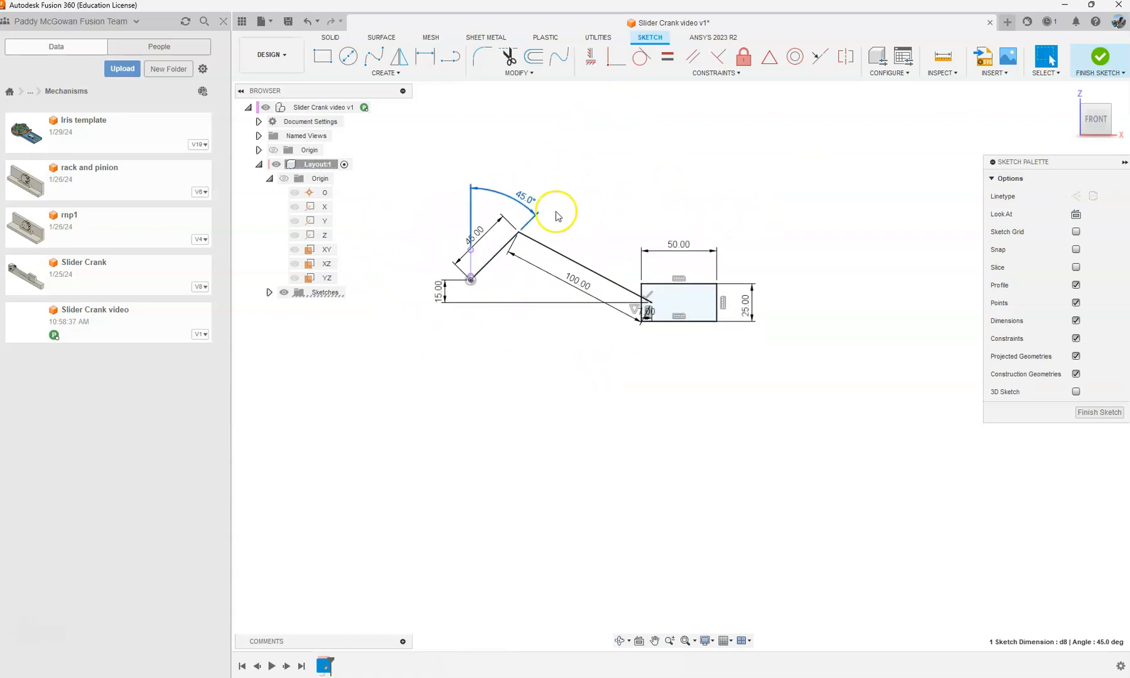
scroll(642, 210, "up", 1)
left_click(537, 145)
mouse_move(510, 196)
left_mouse_down()
mouse_move(492, 187)
mouse_move(503, 172)
mouse_move(498, 184)
left_mouse_up()
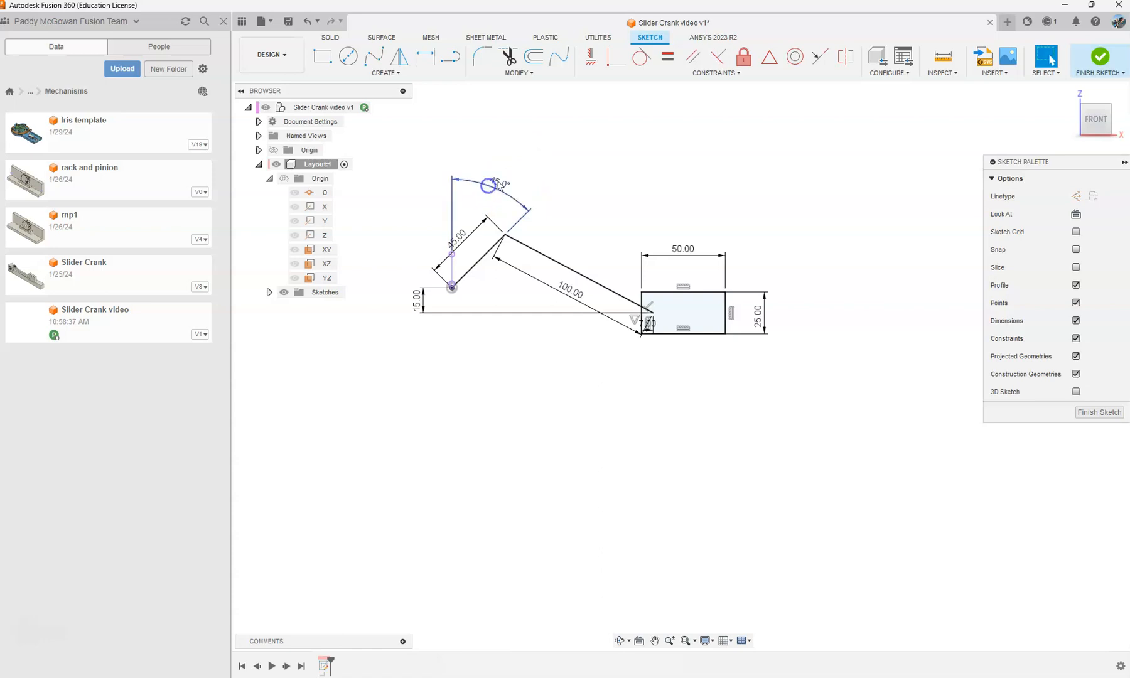
left_click_drag(460, 240, 438, 213)
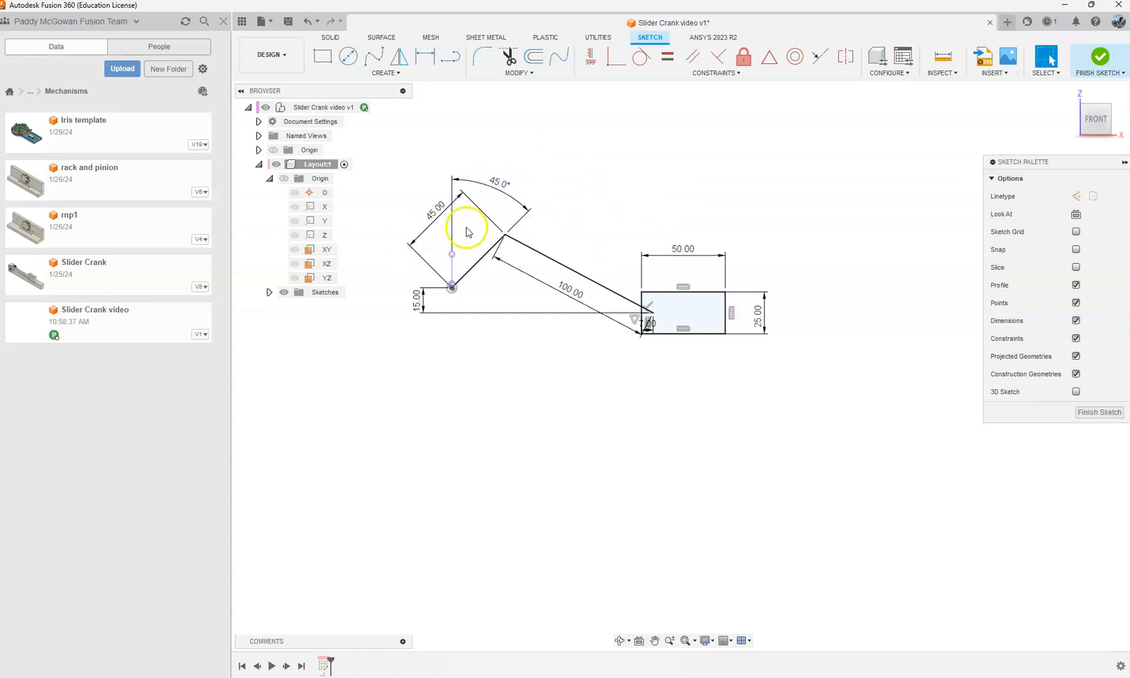
scroll(431, 236, "down", 1)
scroll(595, 202, "up", 1)
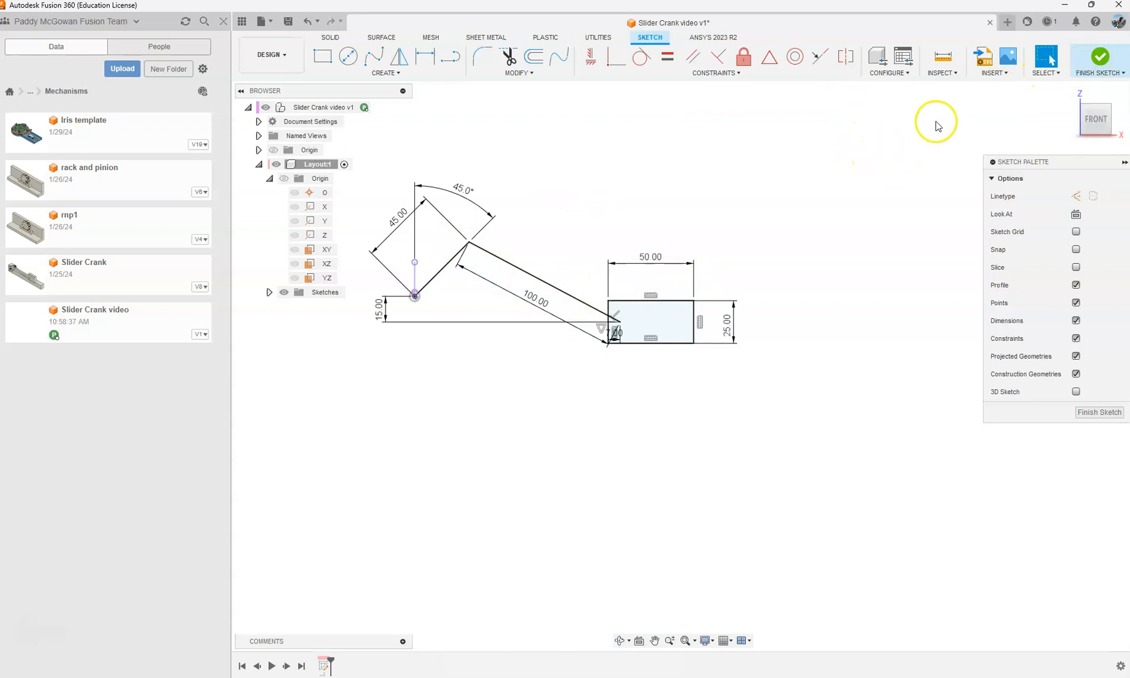
left_click(1099, 62)
Step: Rename the Layout component's sketch as "mech layout" and hide the project data panel
left_click(268, 293)
right_click(325, 308)
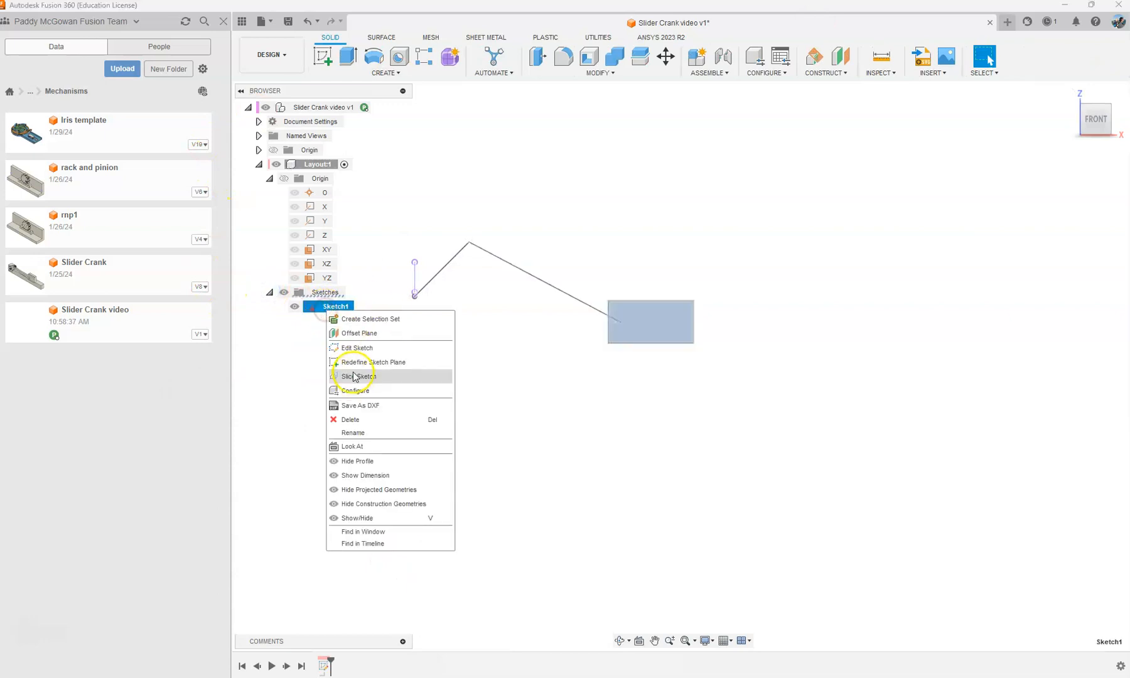
left_click(505, 364)
double_click(344, 308)
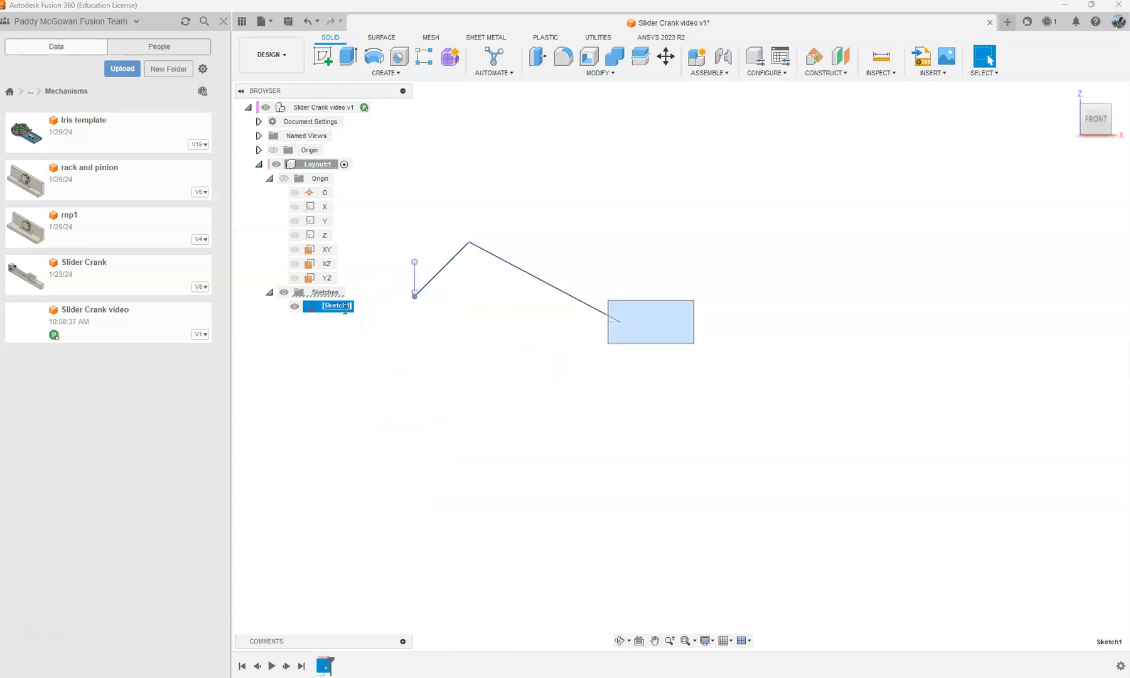
type("mech layout")
left_click(517, 227)
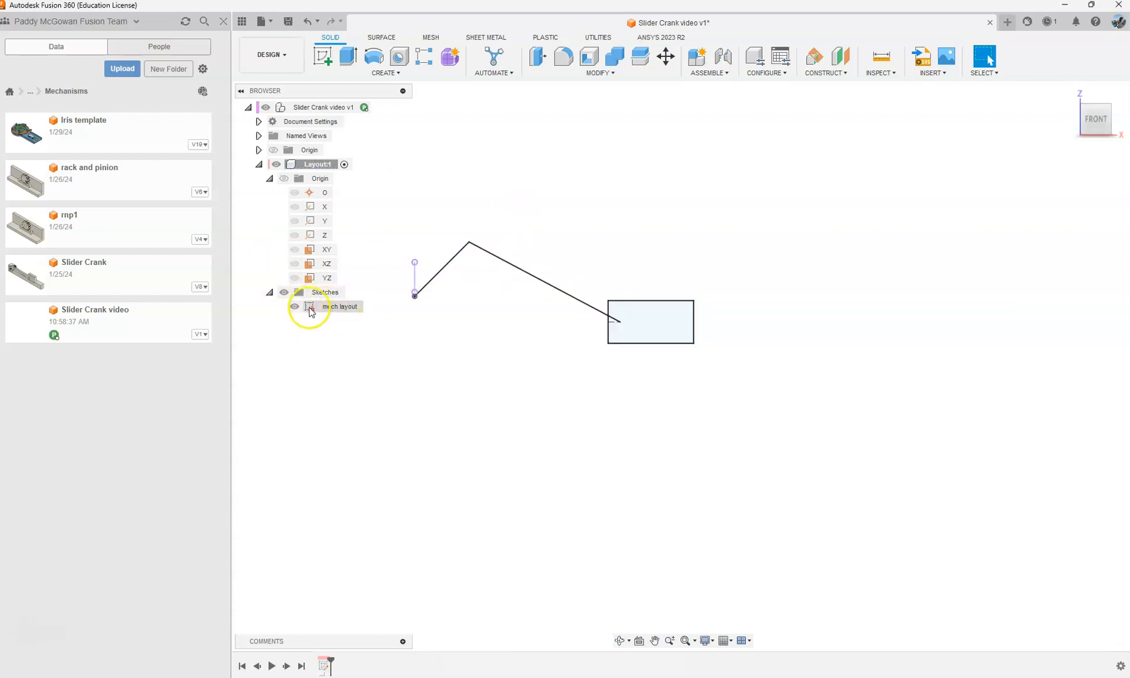
left_click(222, 20)
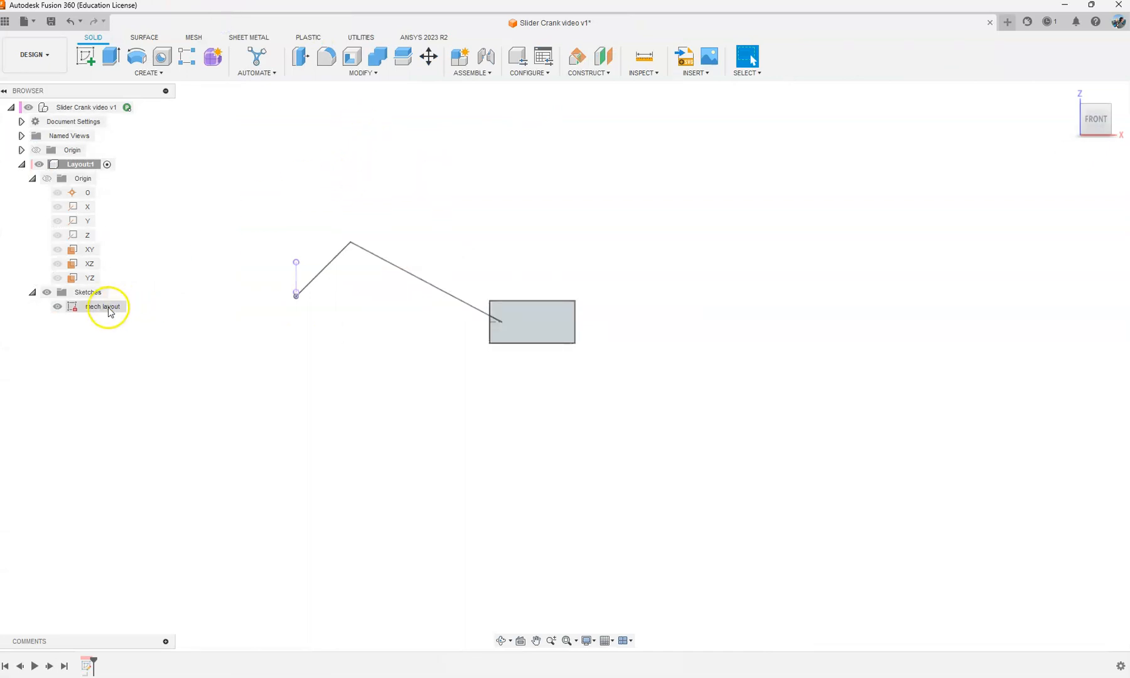
Step: Start a new sketch on the Layout component's XZ origin plane
left_click(244, 178)
scroll(345, 264, "up", 1)
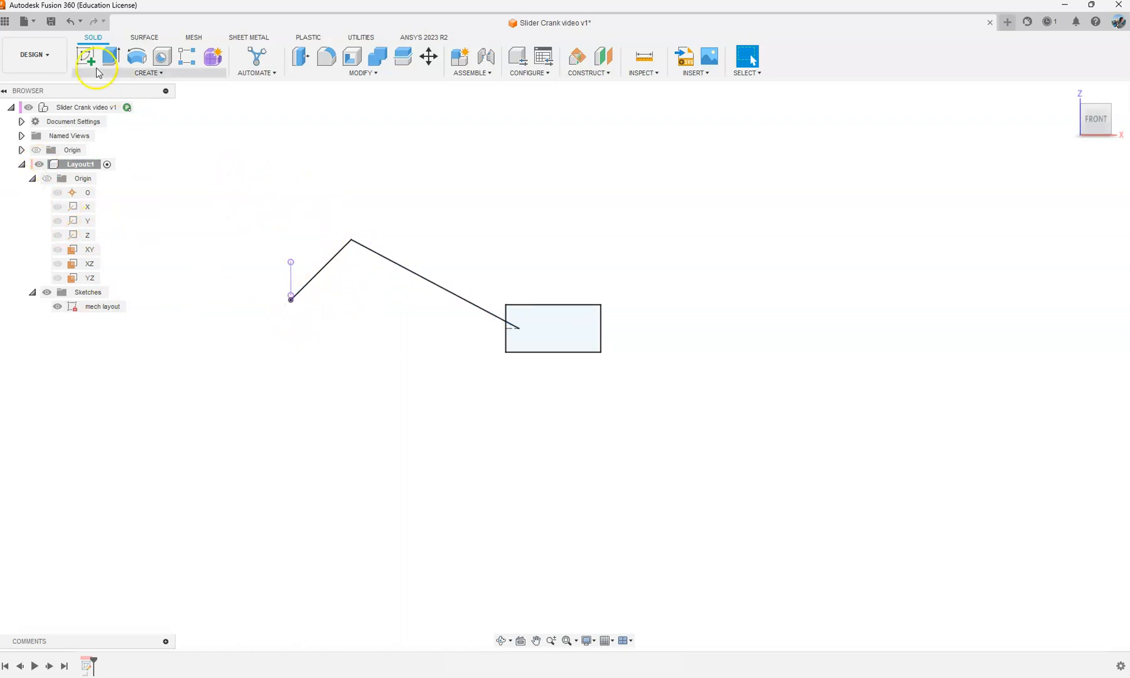
left_click(88, 307)
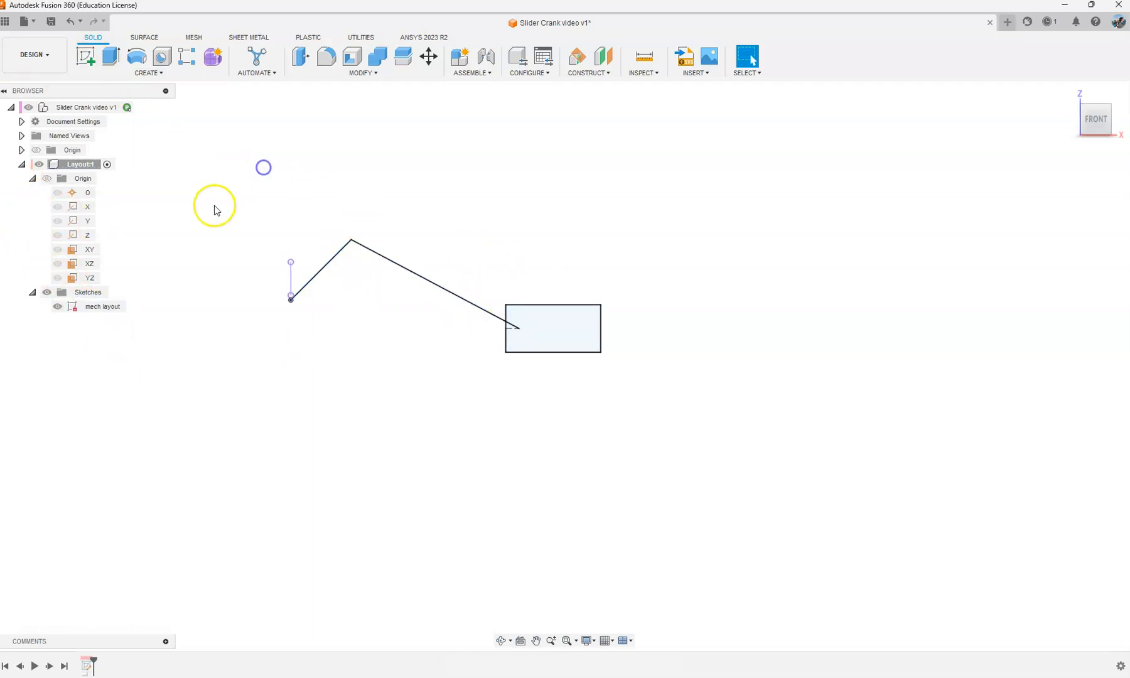
left_click(86, 56)
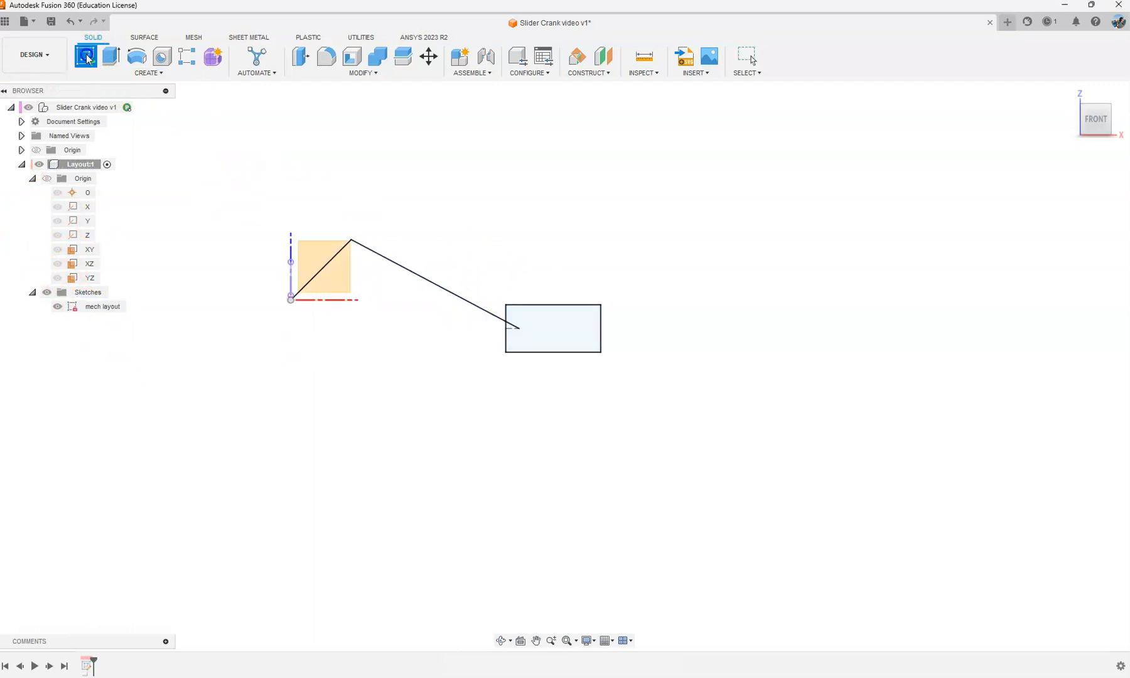
left_click(314, 248)
scroll(323, 285, "up", 2)
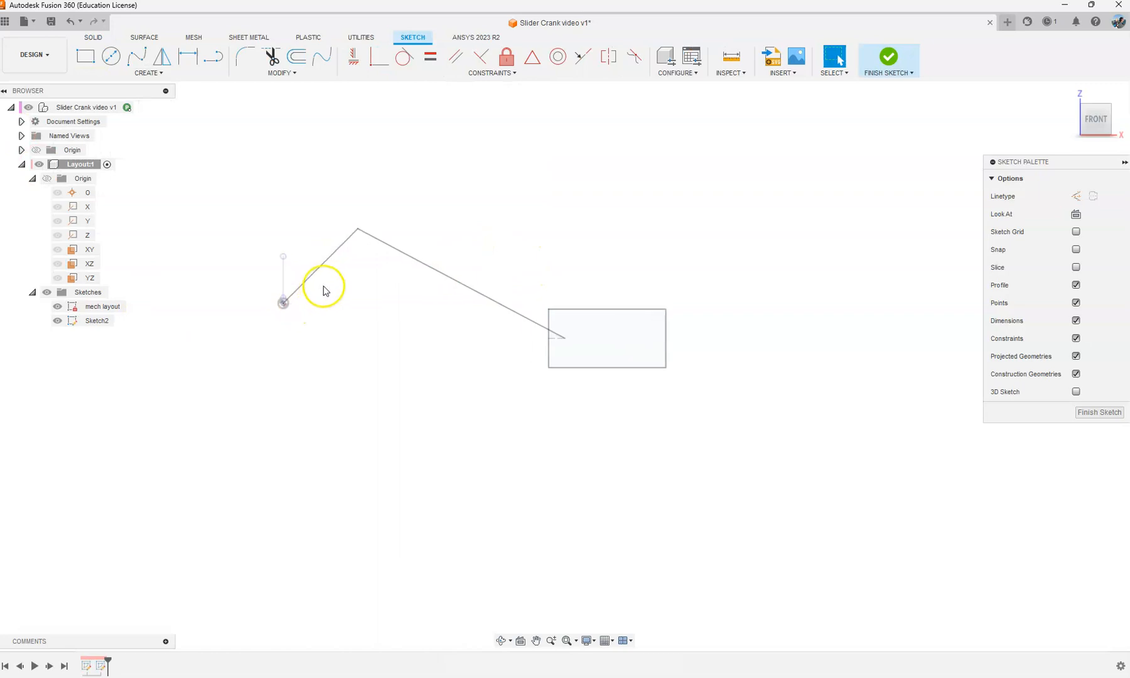
middle_click_drag(283, 174, 300, 179)
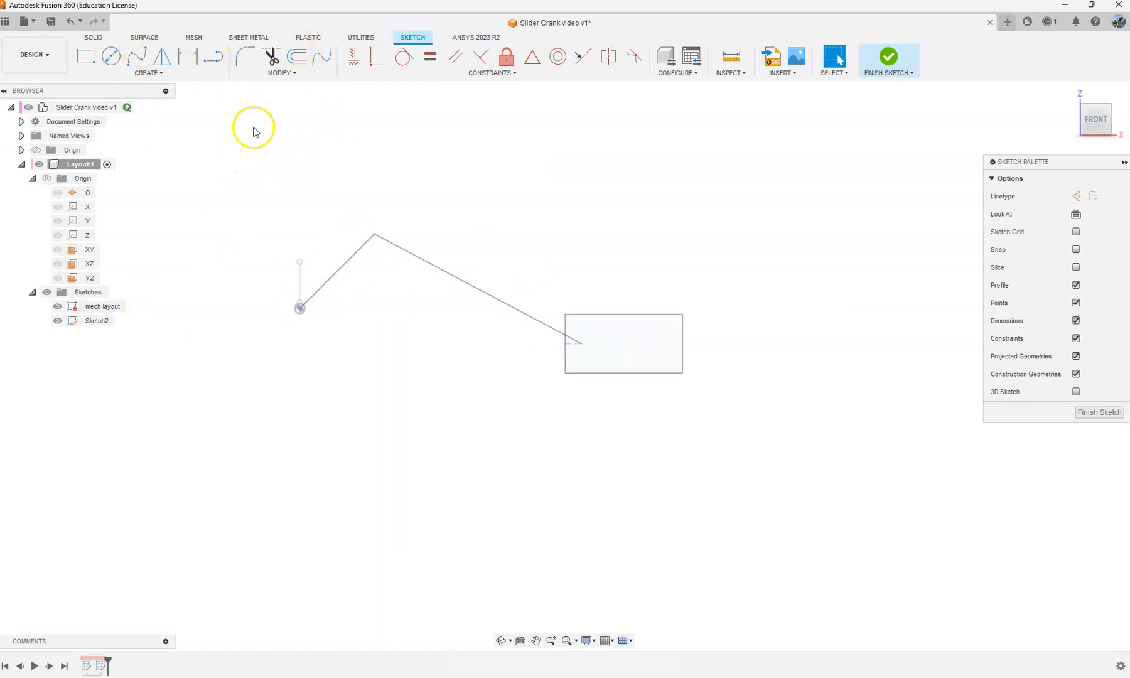
key("s")
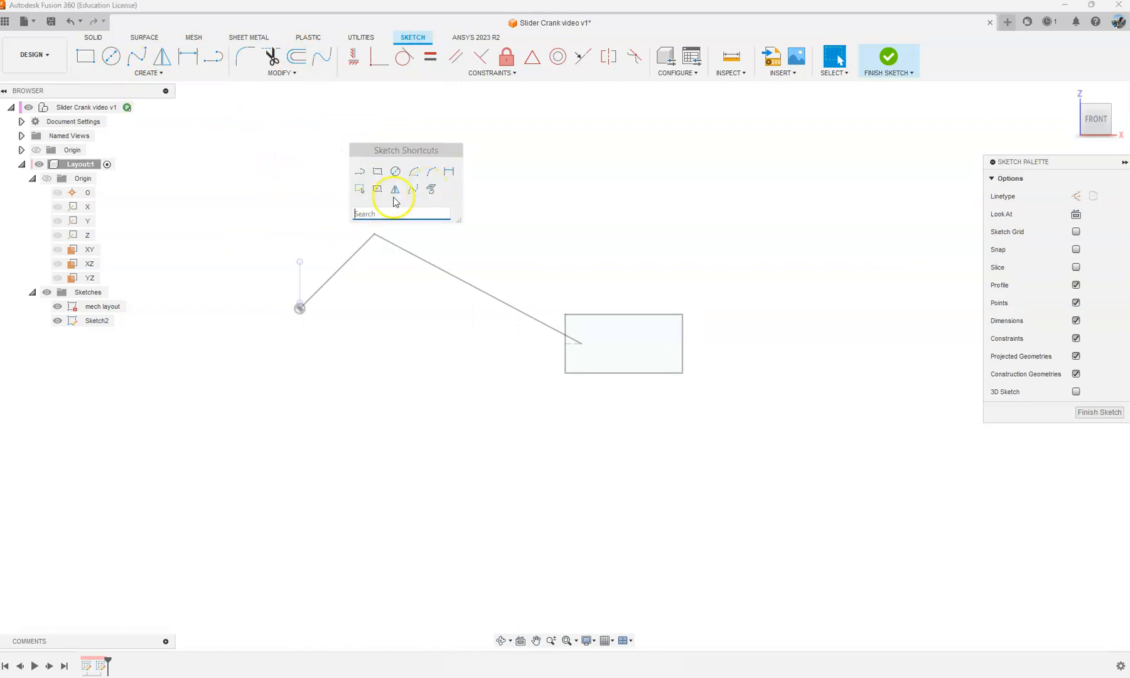
left_click(288, 195)
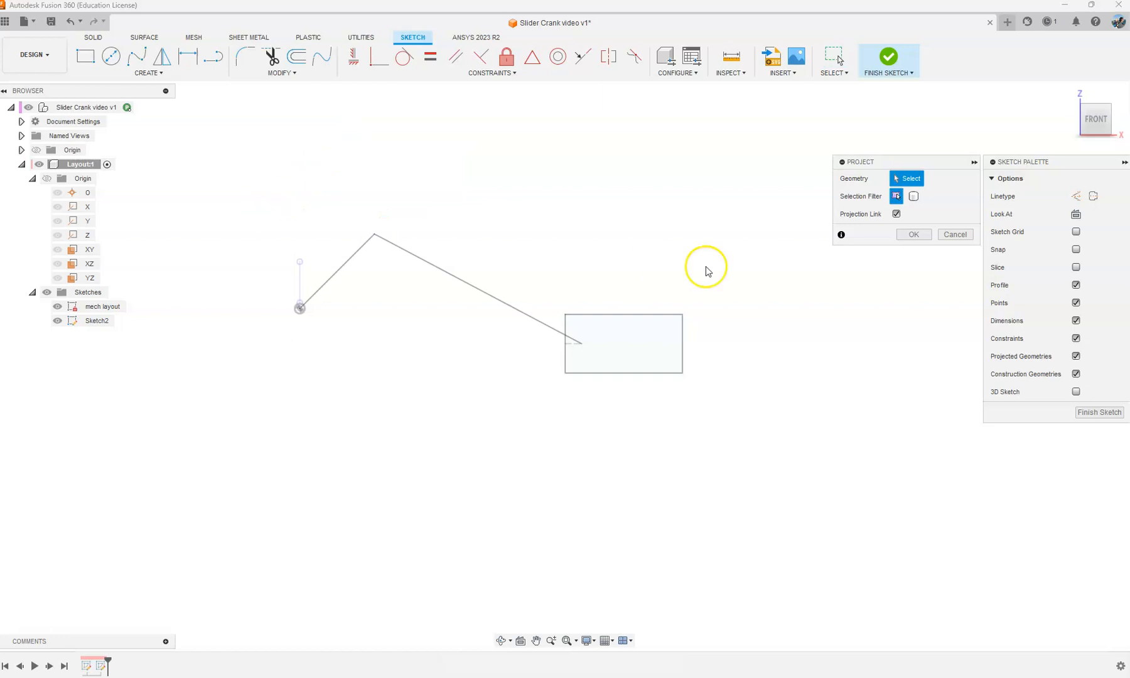
left_click(955, 234)
key("s")
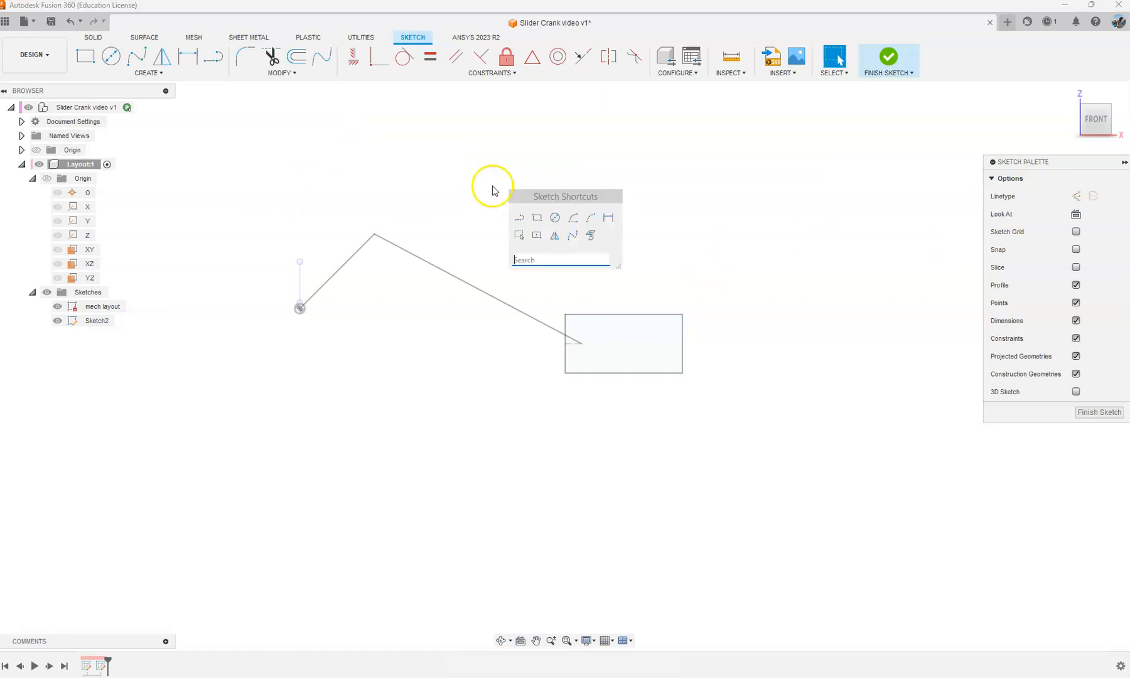
left_click(441, 175)
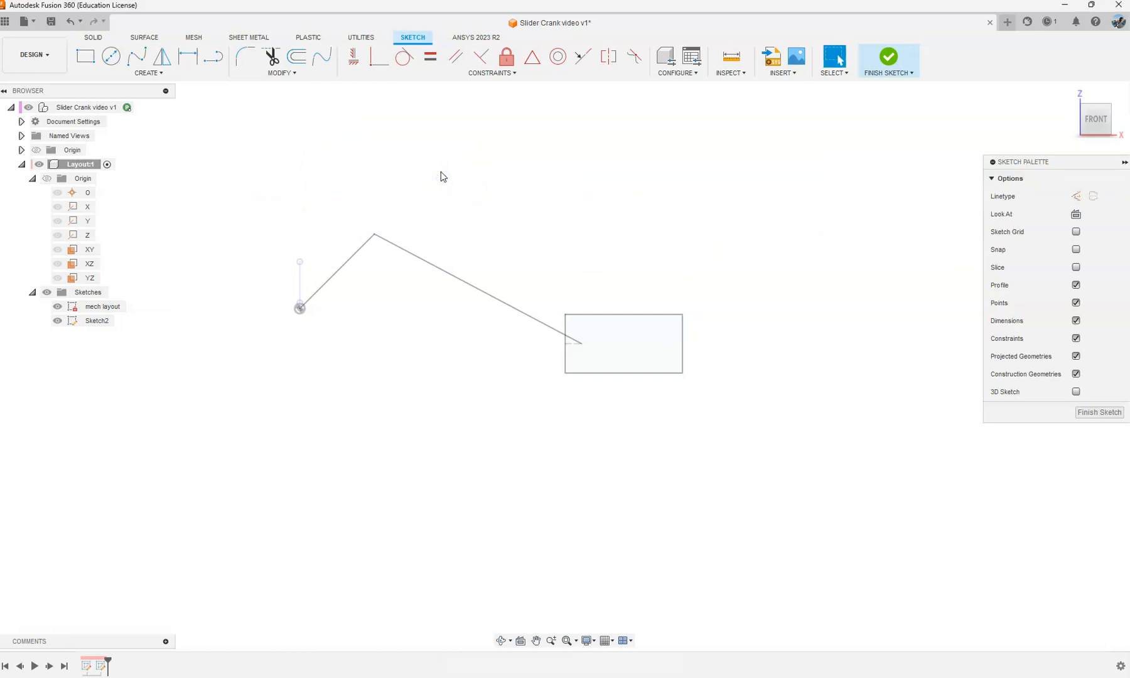
key("s")
left_click(441, 126)
key("s")
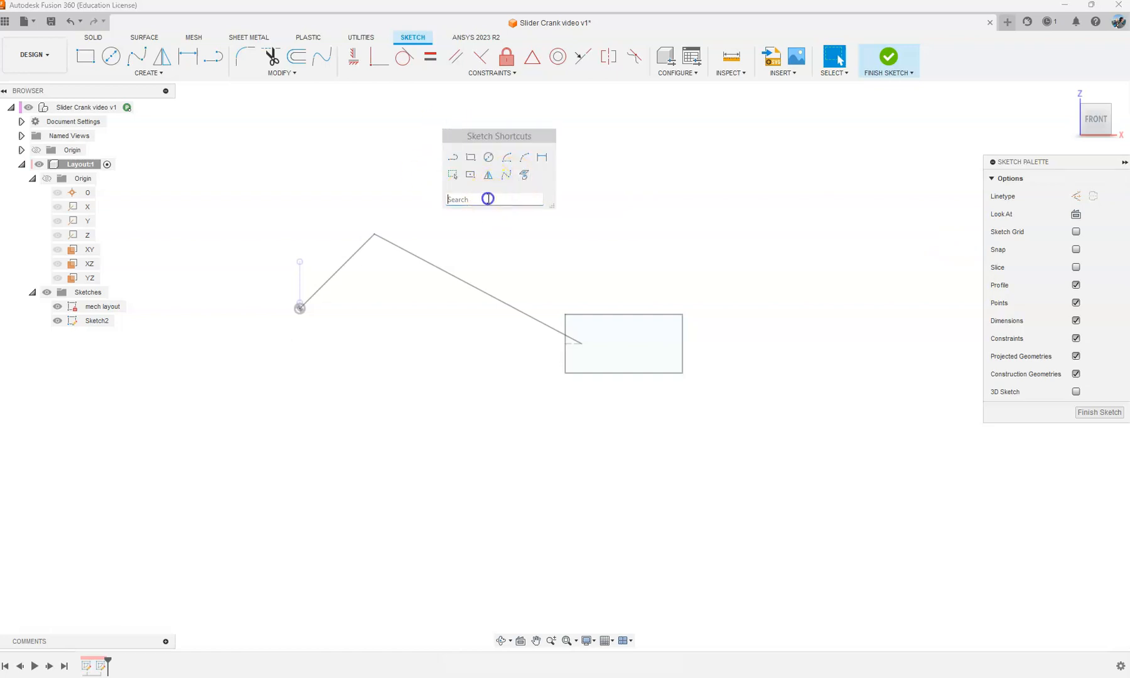
type("pro")
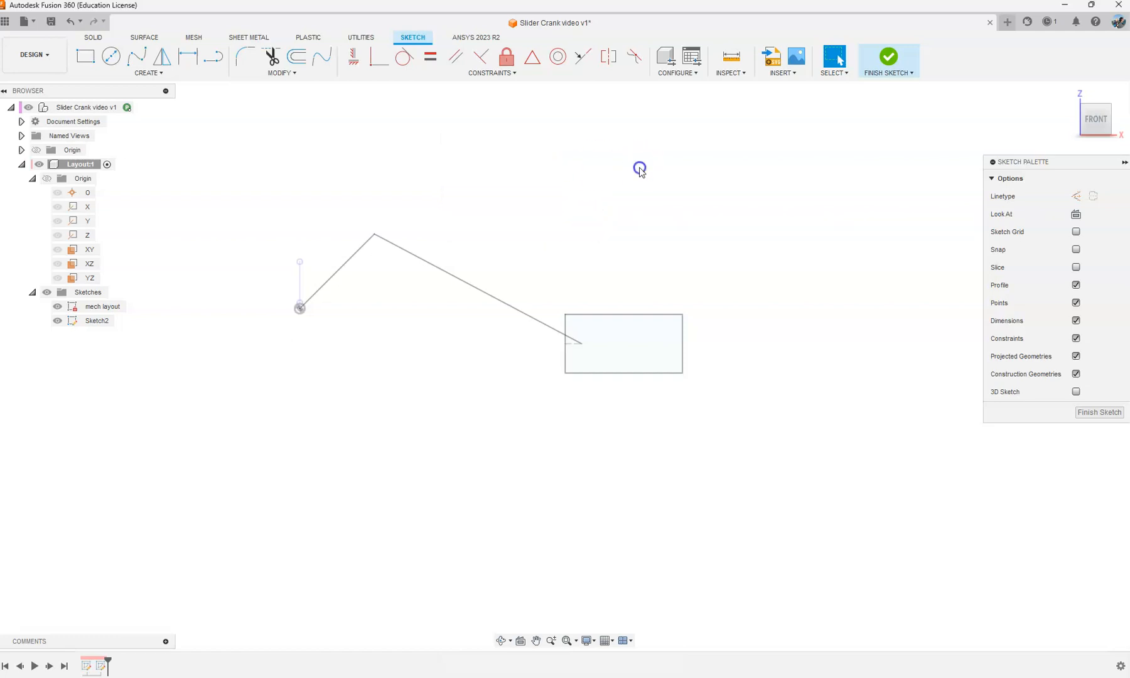
Step: Project the 45 mm crank line from the mech layout sketch into the new sketch, keeping the projection link on
key("s")
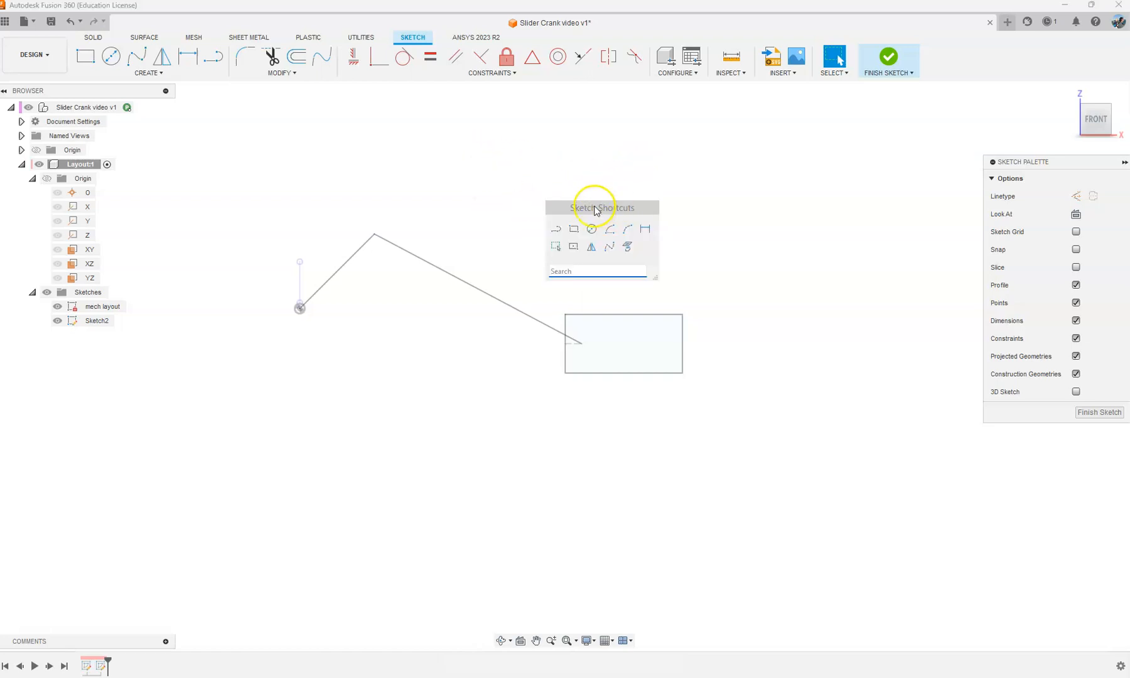
left_click(627, 248)
scroll(289, 306, "up", 2)
scroll(288, 306, "up", 4)
scroll(305, 383, "down", 2)
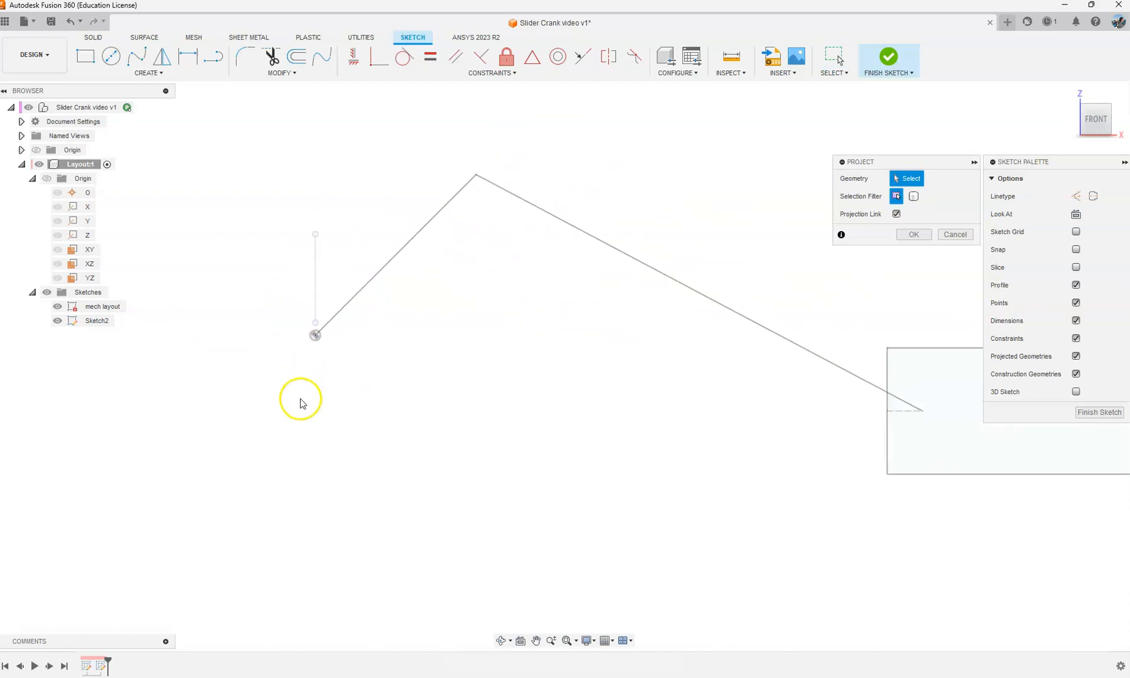
left_click(403, 249)
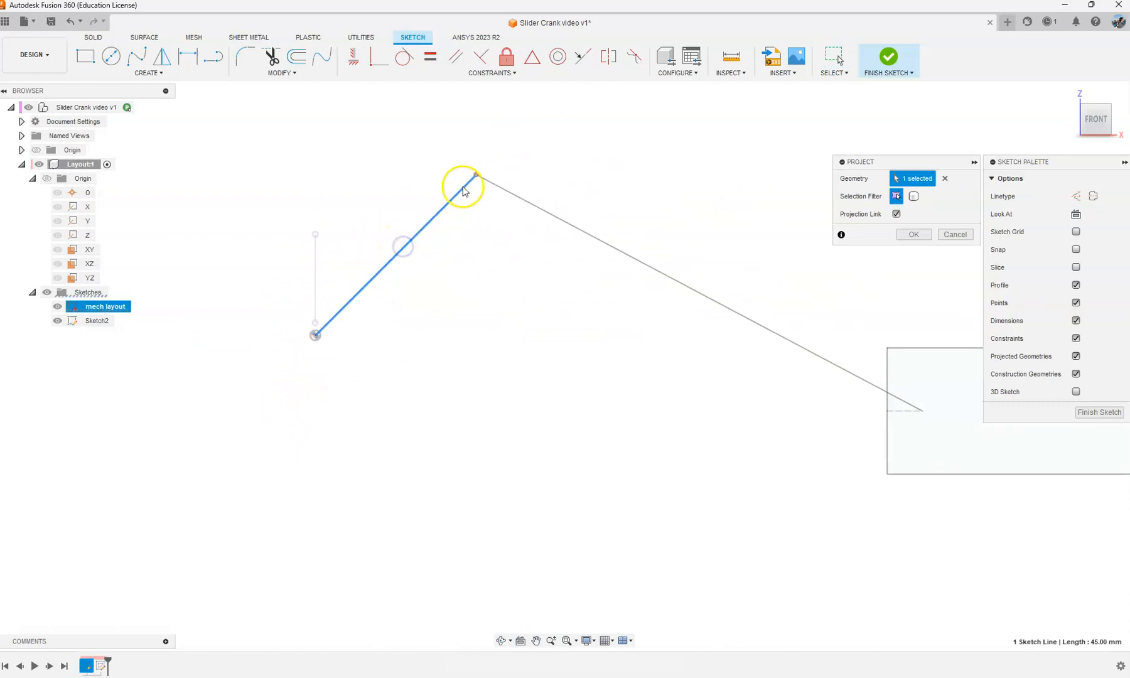
left_click(913, 234)
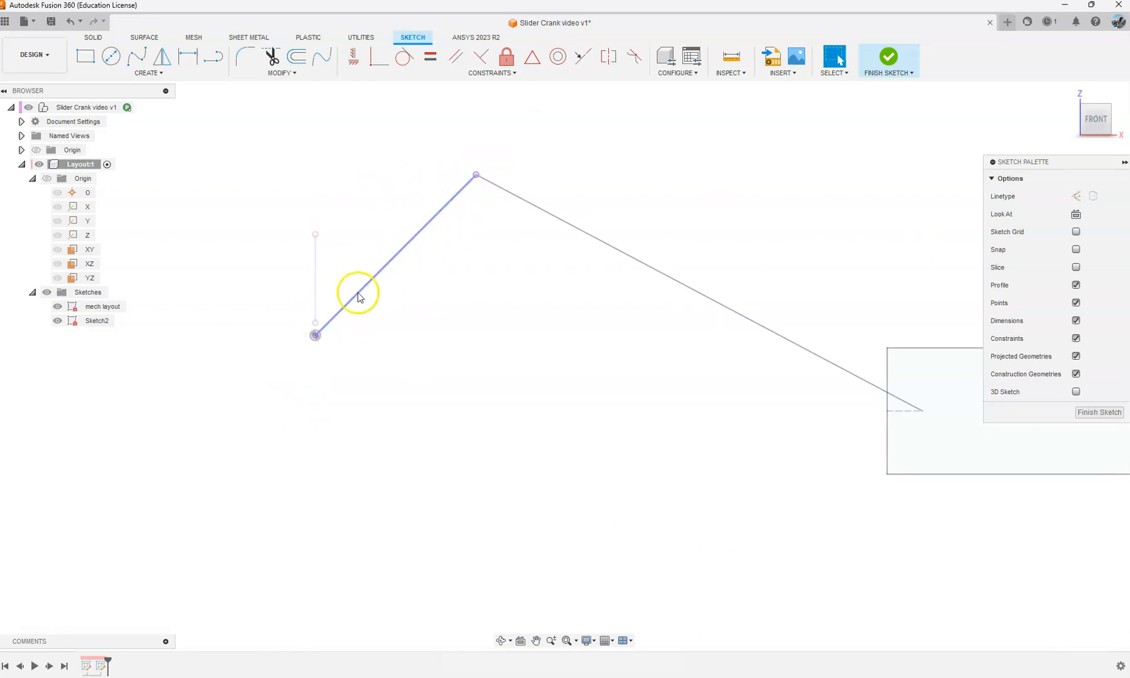
Step: Review the Design and General preferences and close them without changing anything
left_click(1118, 21)
left_click(1086, 50)
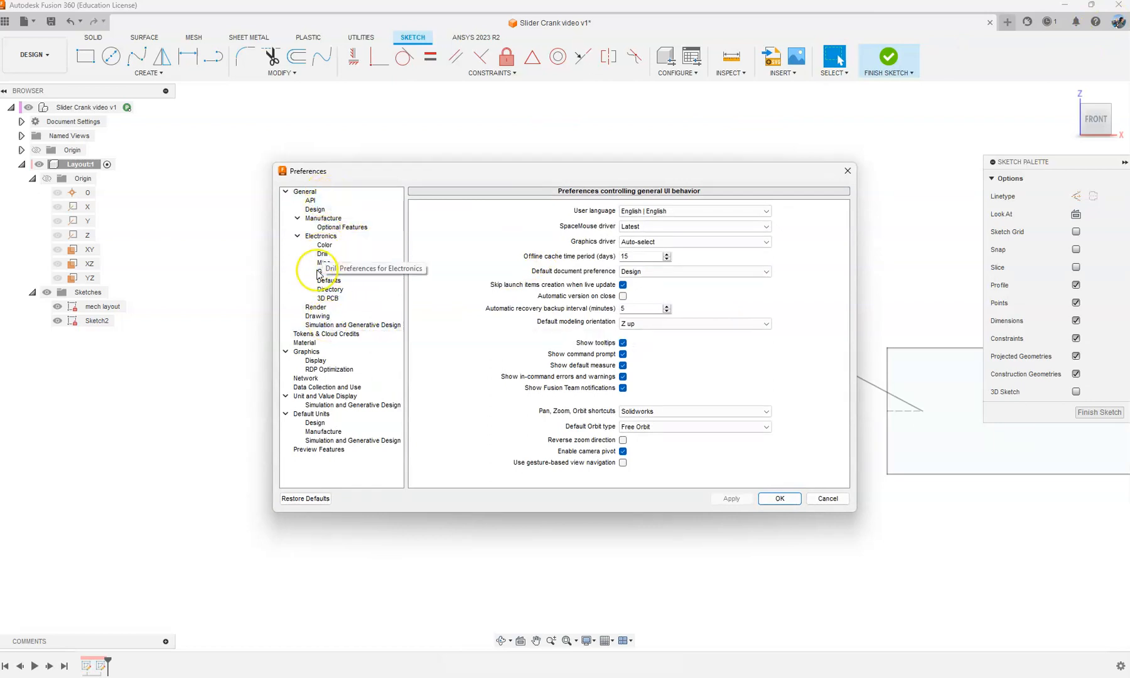
left_click(314, 210)
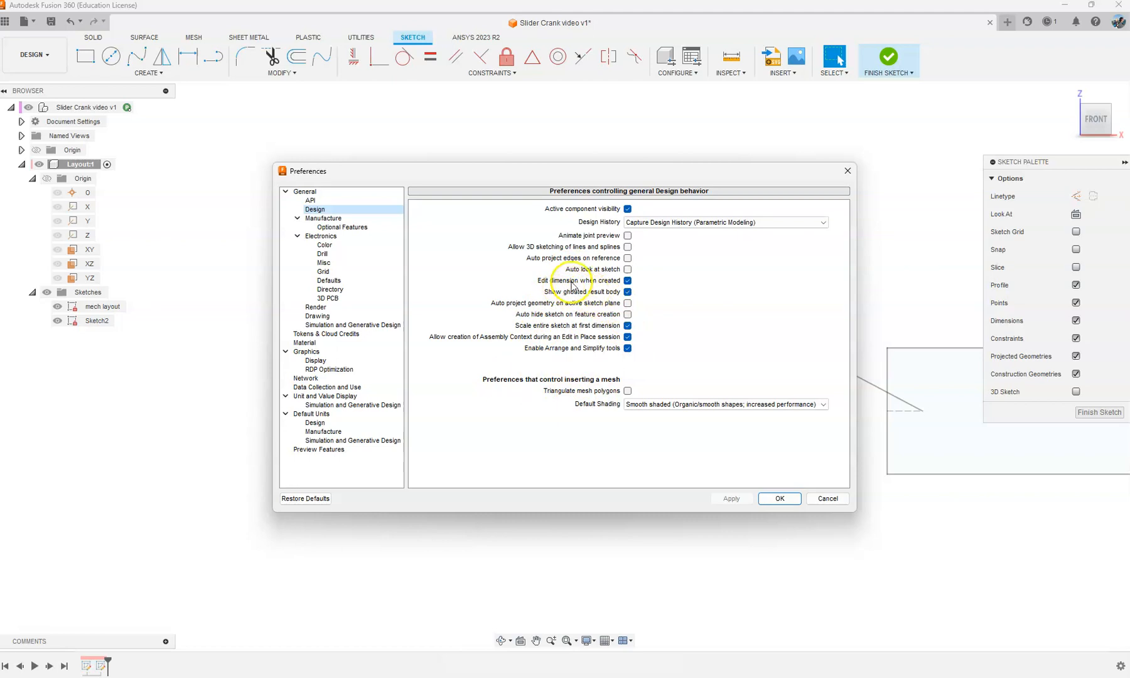
mouse_move(555, 264)
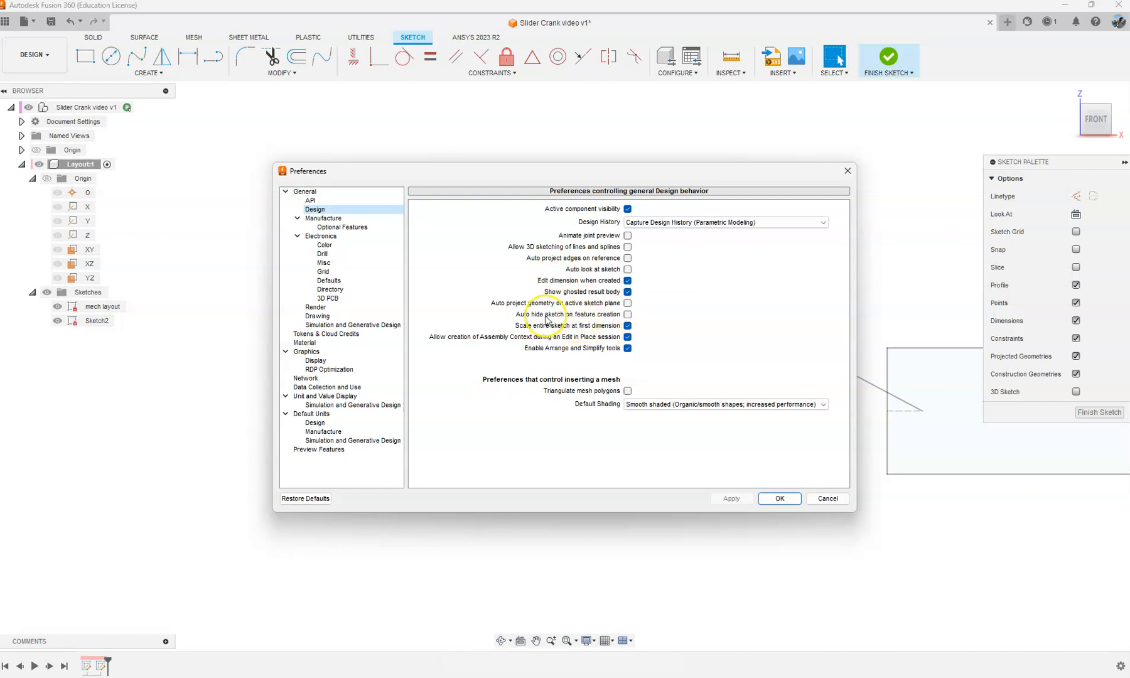
mouse_move(546, 320)
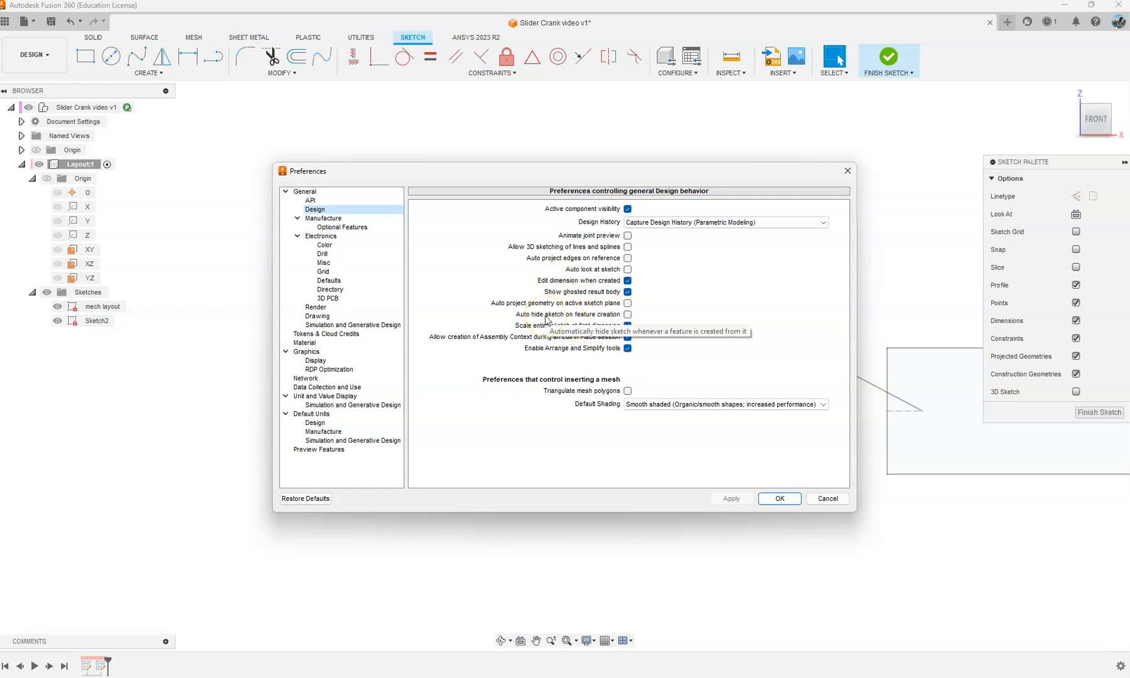
left_click(305, 191)
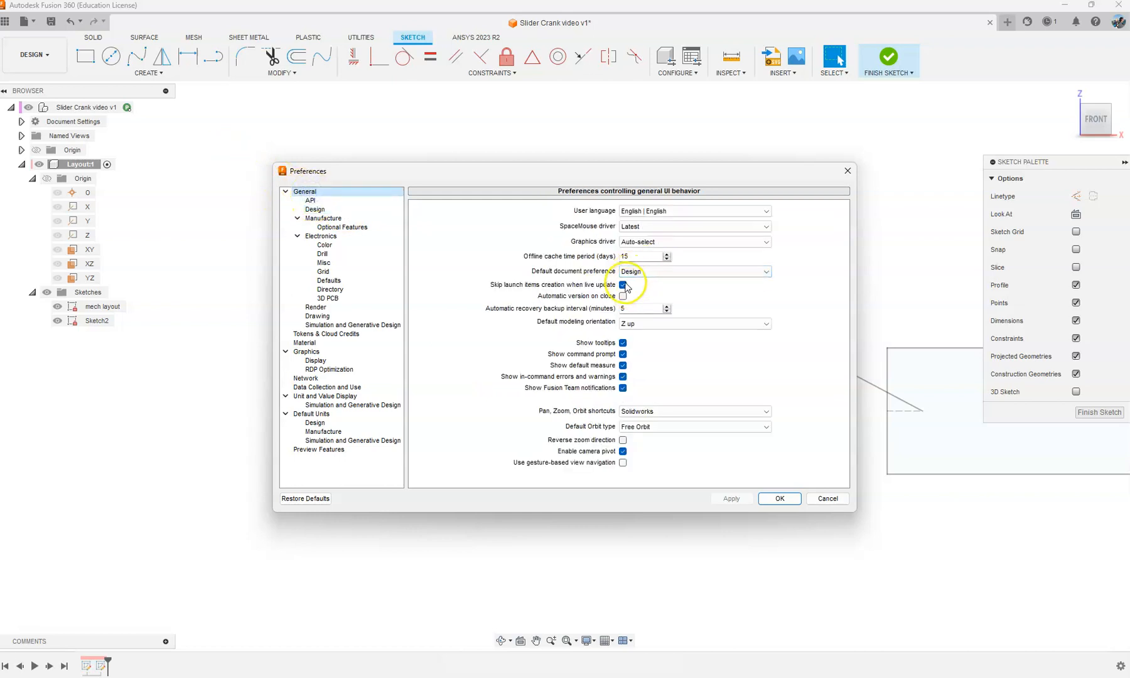
left_click(812, 498)
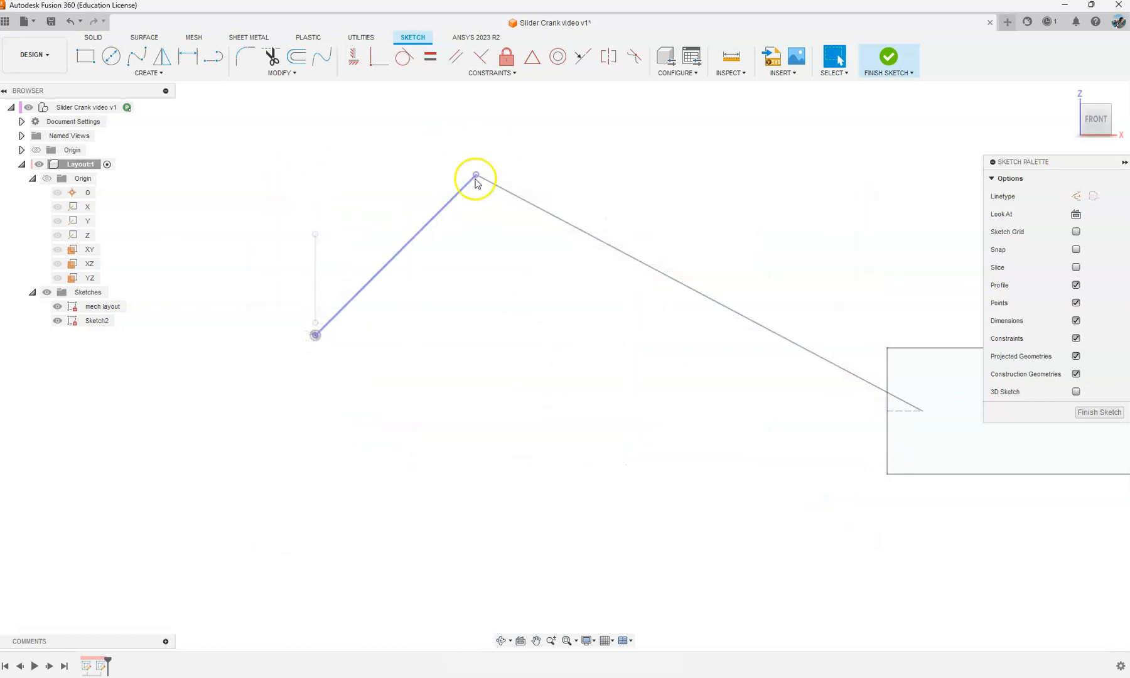
Step: Sketch a larger circle centred on the crank's origin point and a smaller one on the crank line's upper endpoint
left_click(156, 72)
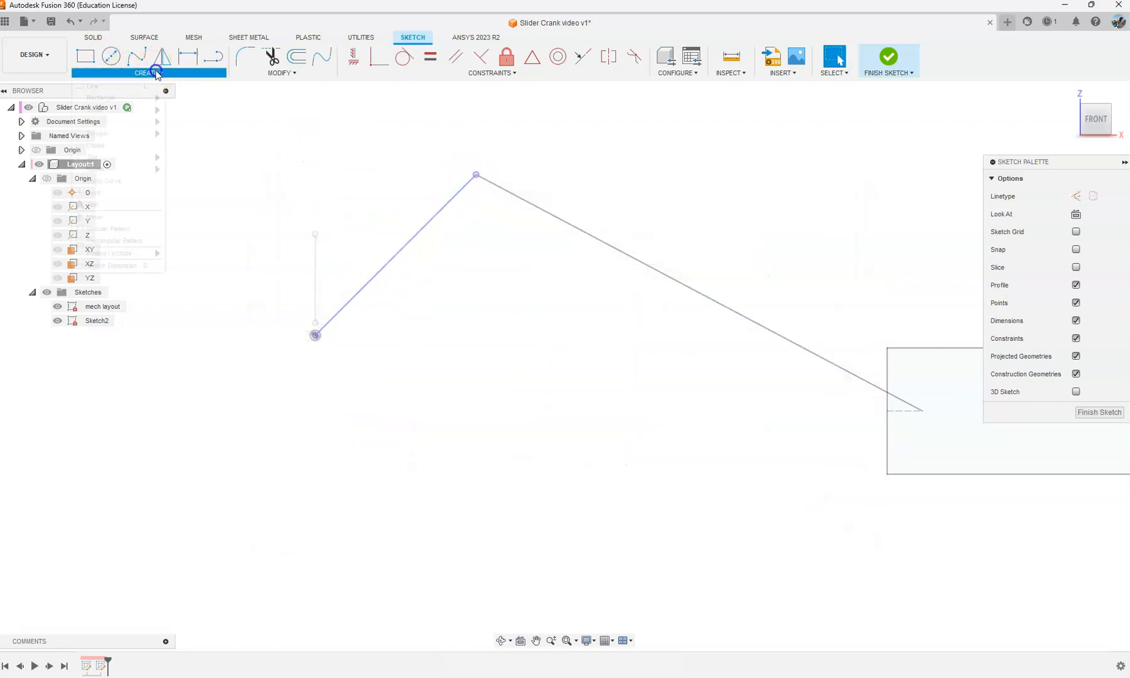
left_click(274, 135)
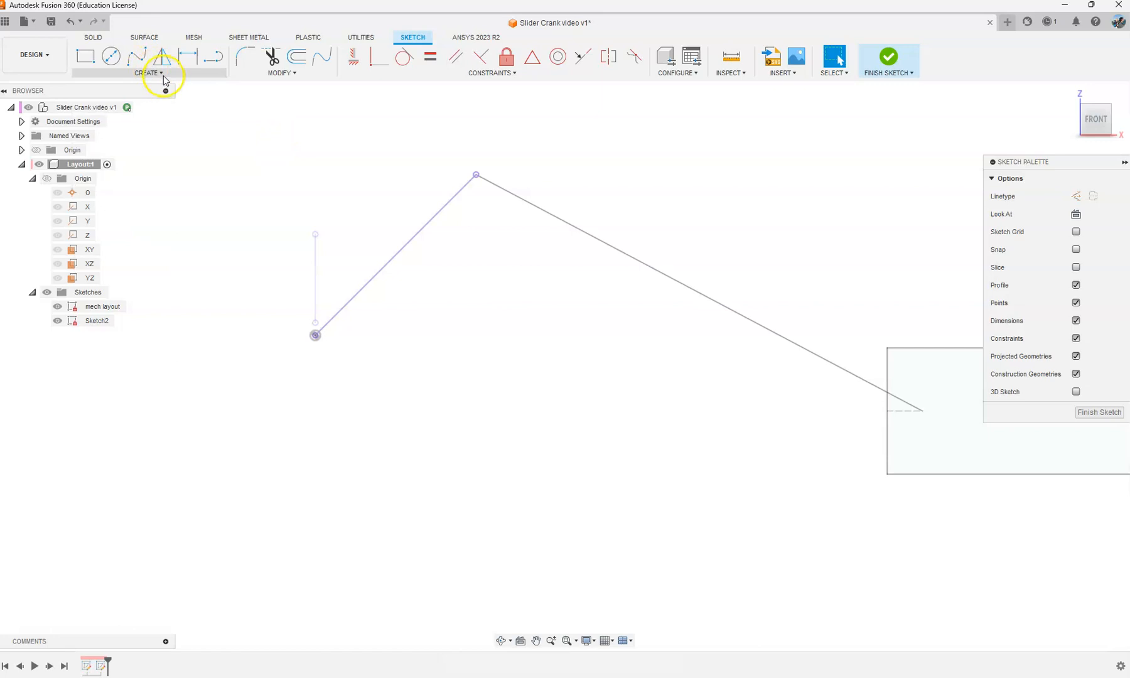
left_click(111, 56)
left_click(315, 337)
left_click(356, 389)
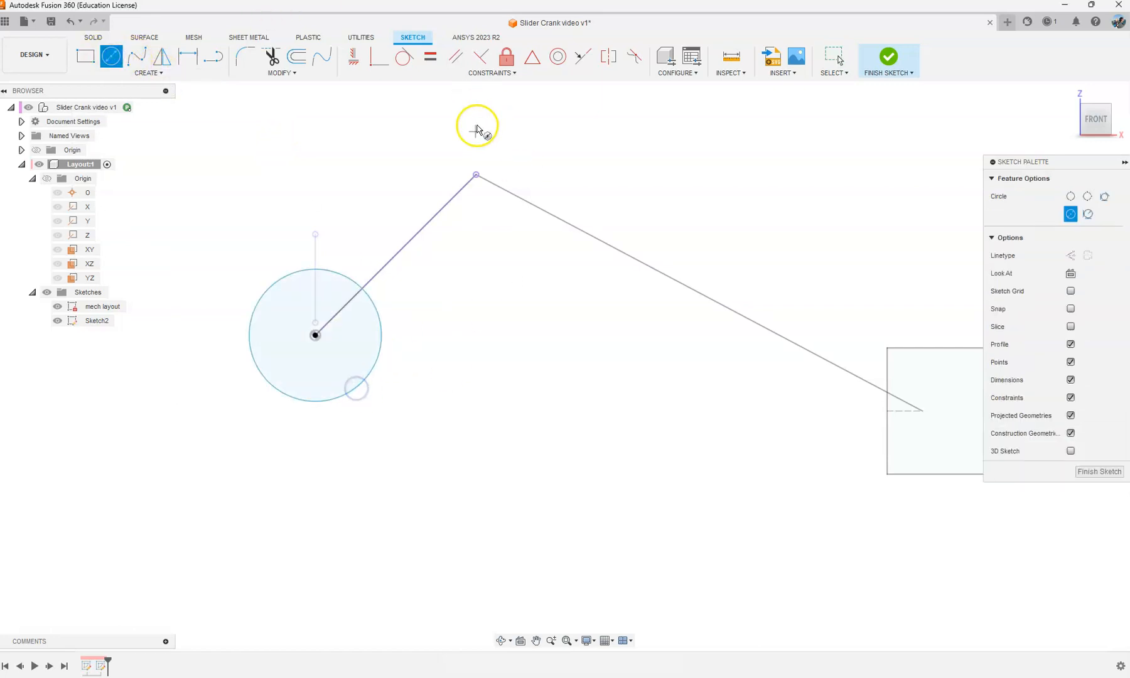
left_click(476, 174)
left_click(492, 209)
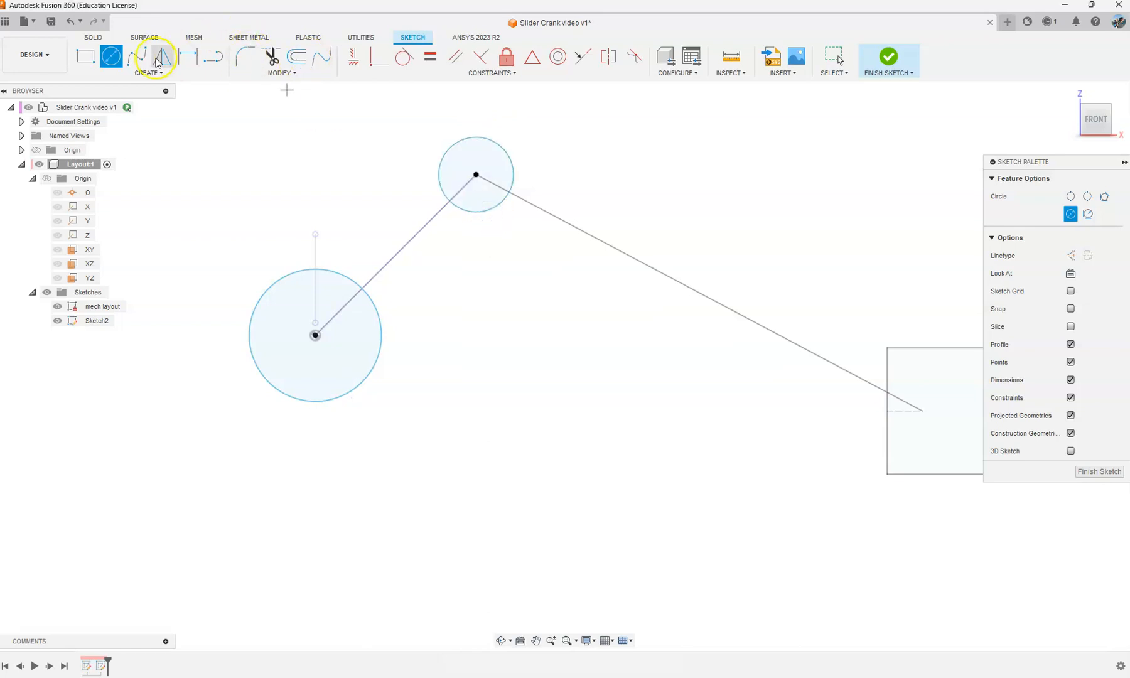
Step: Connect the two circles with a straight line along each side to outline the crank arm
left_click(214, 56)
left_click(280, 283)
left_click(447, 150)
left_click(505, 204)
left_click(372, 380)
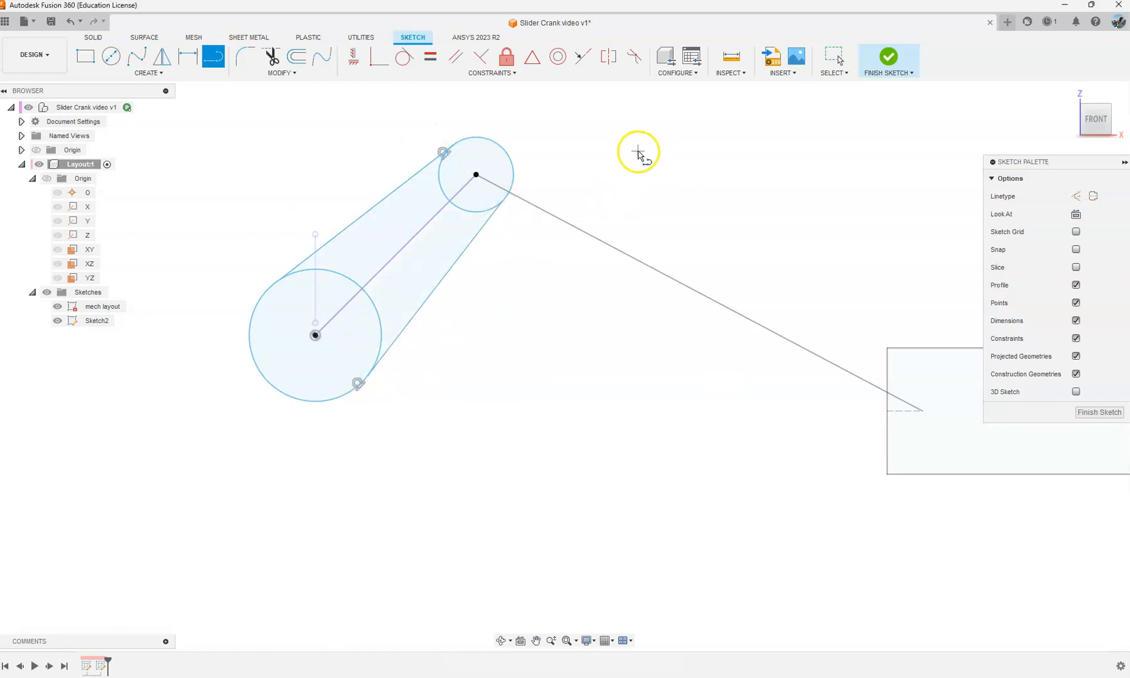
key("Escape")
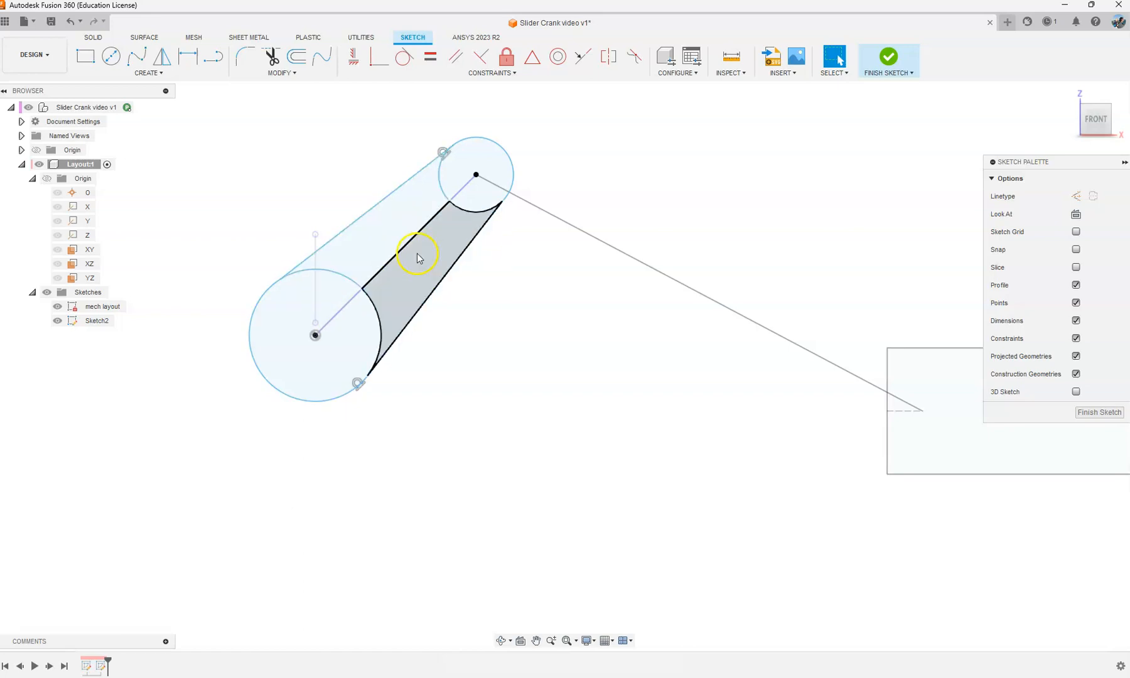
Step: Undo the connecting lines, the two circles and the projected crank line
key("ctrl+z")
key("ctrl+z")
key("ctrl+z")
key("ctrl+z")
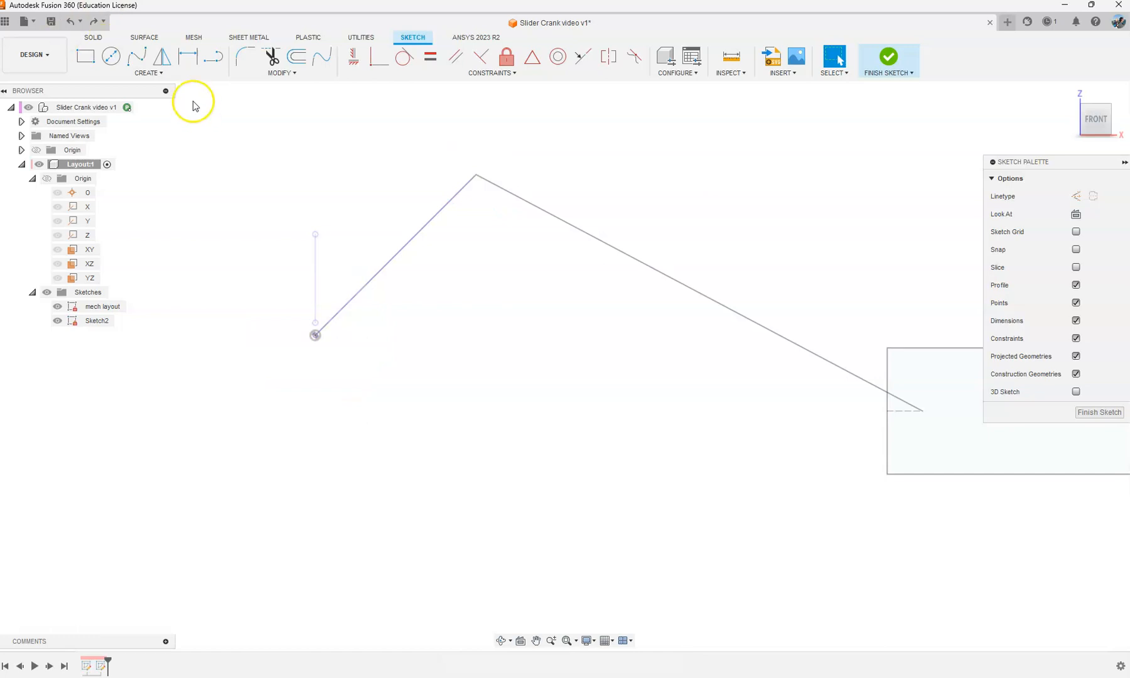
Step: Project both endpoints of the crank line into the new sketch and hide the mech layout sketch
key("p")
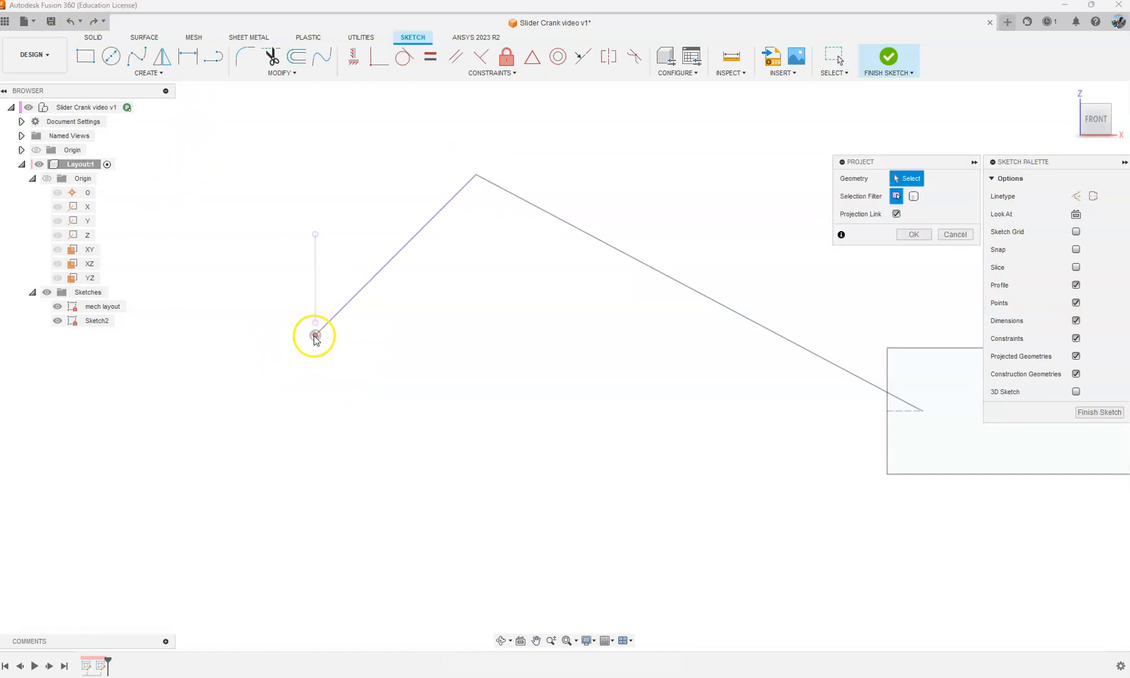
left_click(316, 336)
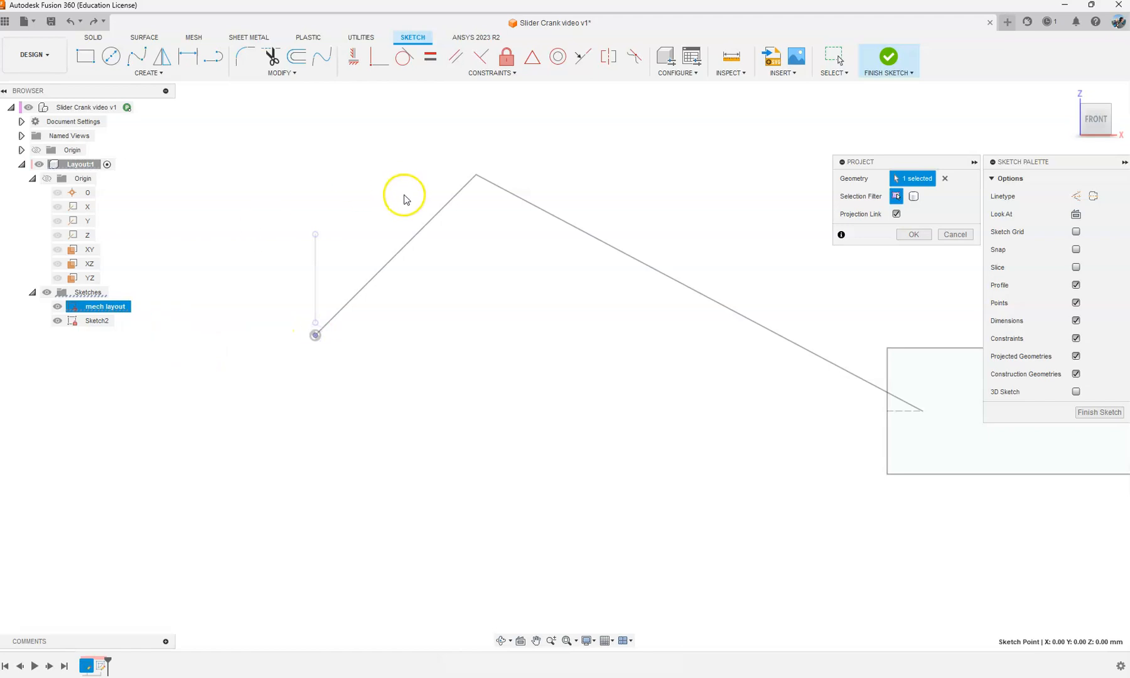
left_click(476, 175)
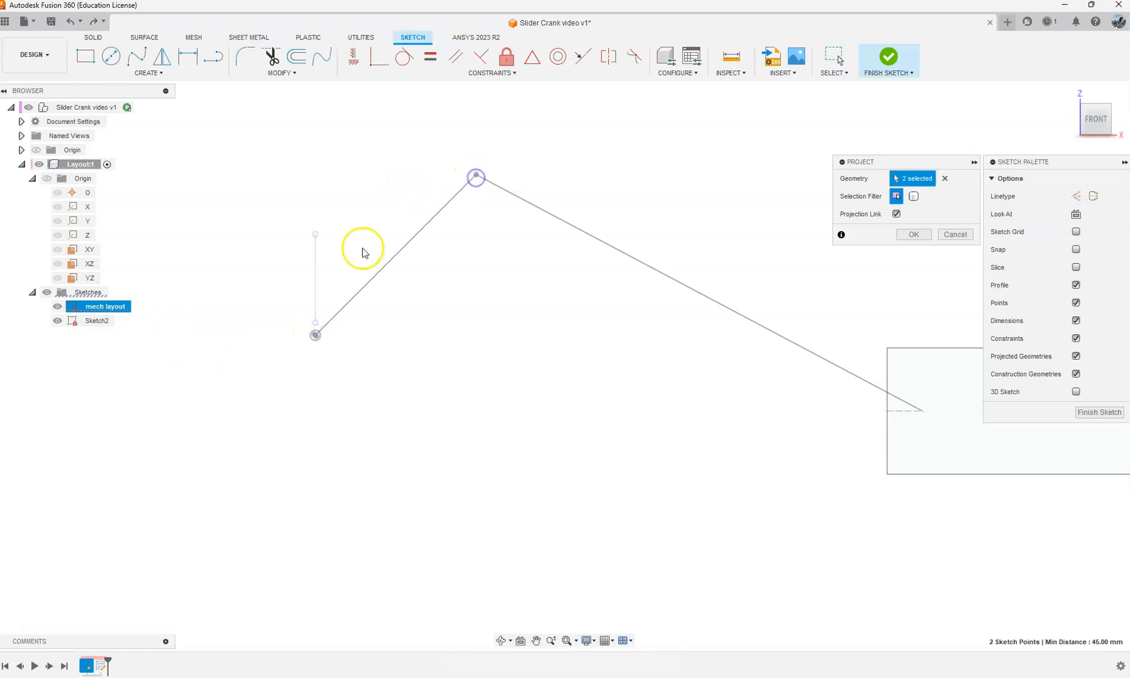
left_click(929, 236)
left_click(56, 307)
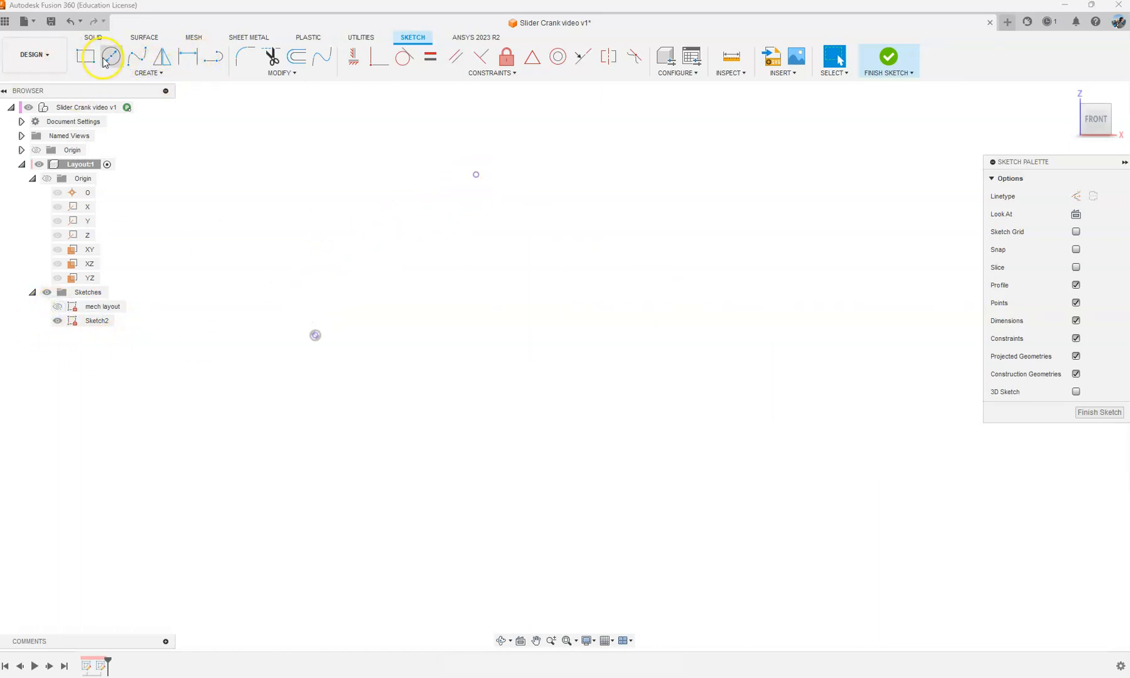
Step: Sketch a 20 mm diameter circle centred on the projected origin point
left_click(111, 56)
left_click(314, 338)
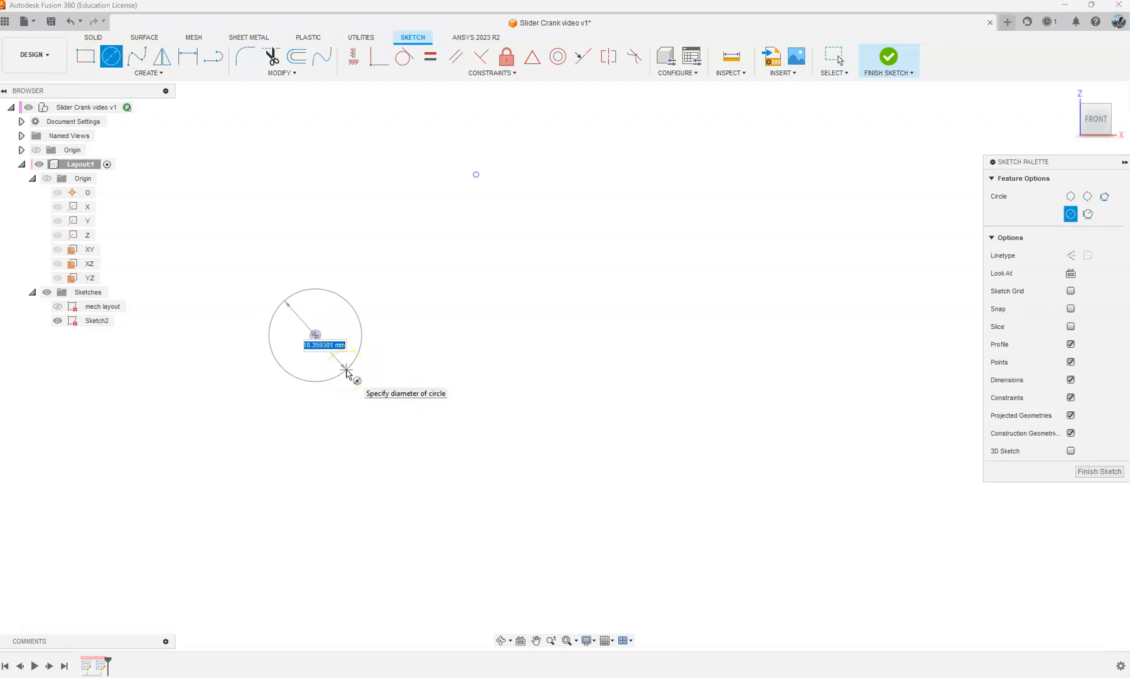
key("Return")
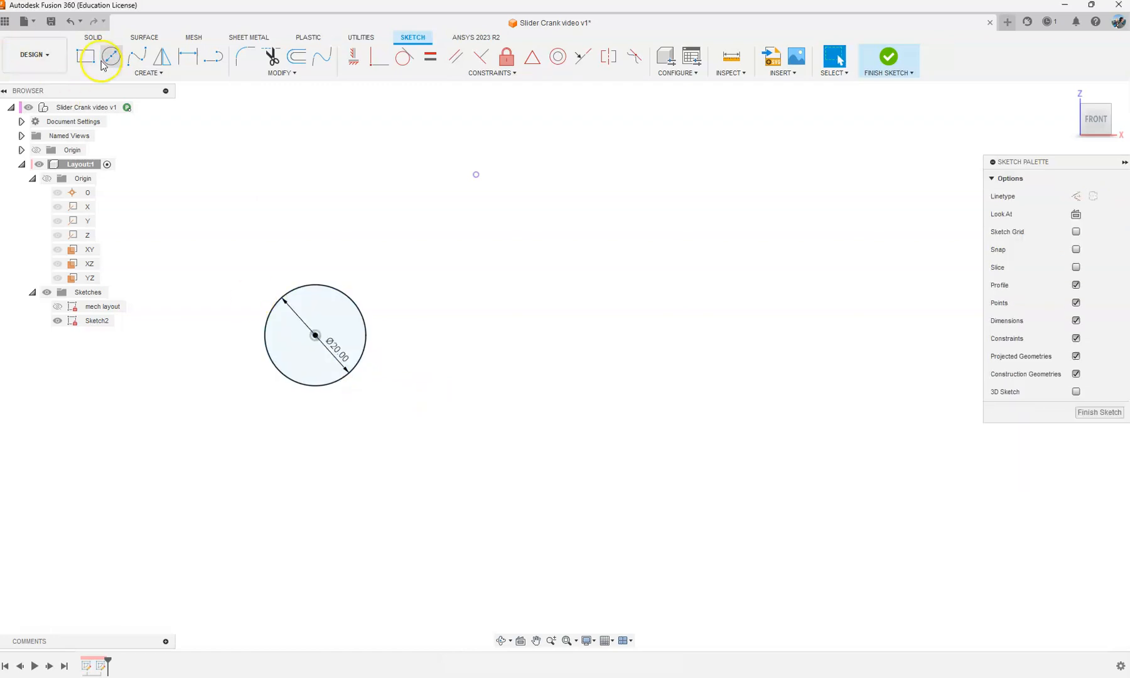
Step: Sketch concentric 10 mm and 5 mm diameter circles centred on the projected outer end point of the crank line
left_click(476, 174)
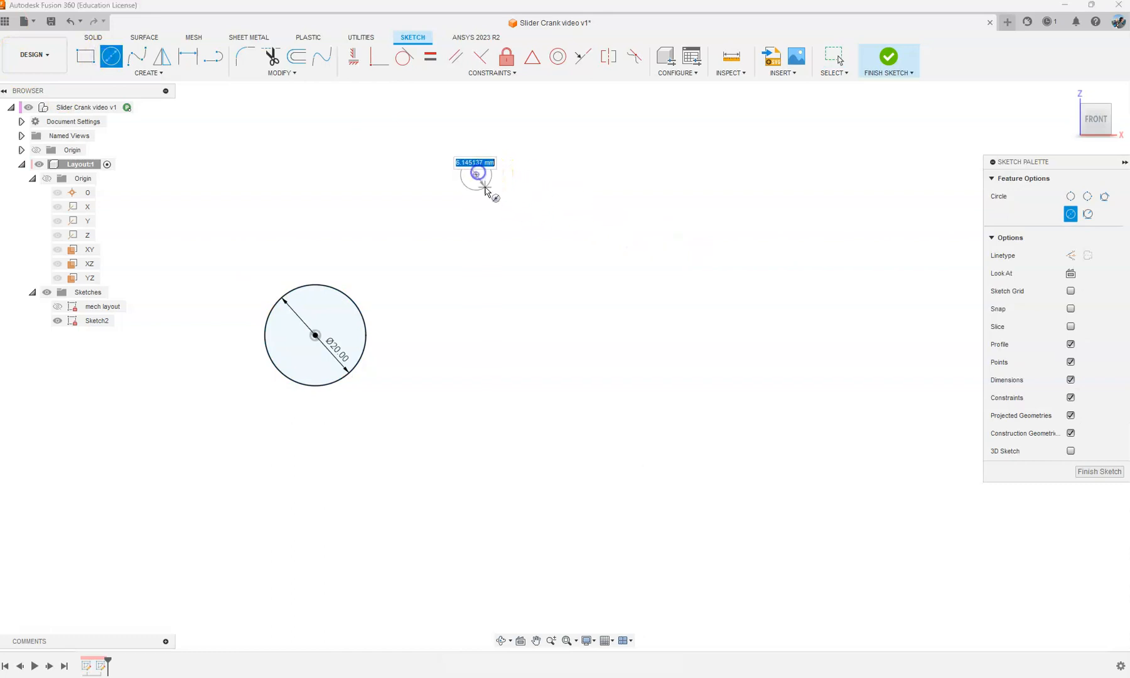
type("10")
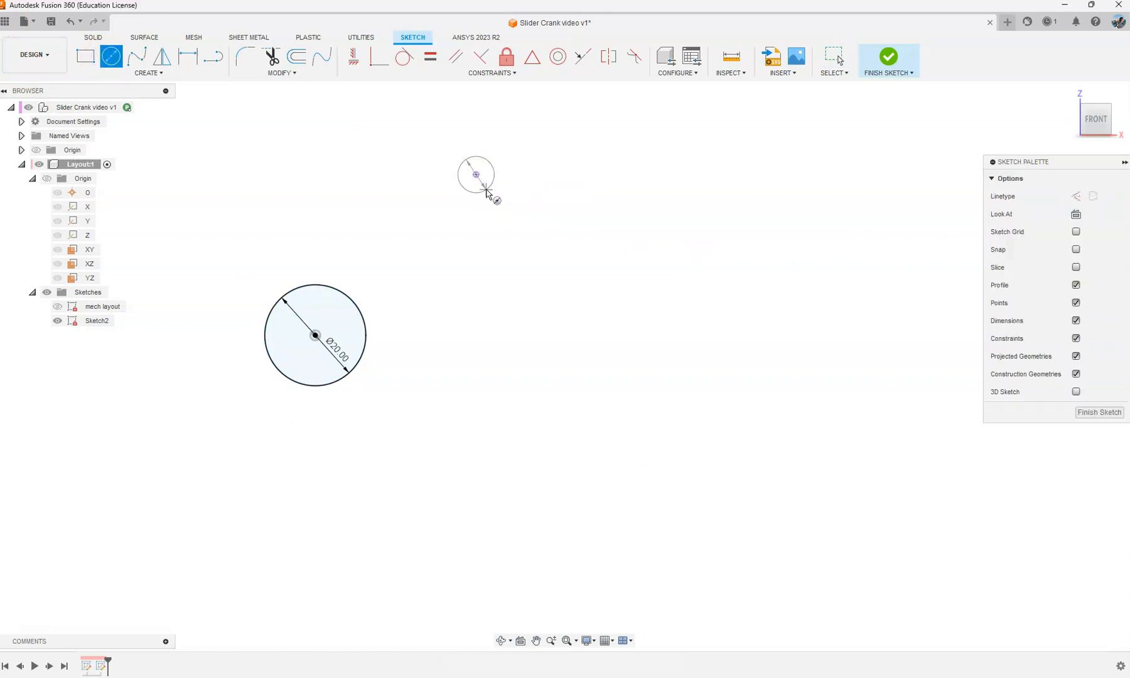
key("Return")
scroll(475, 177, "up", 2)
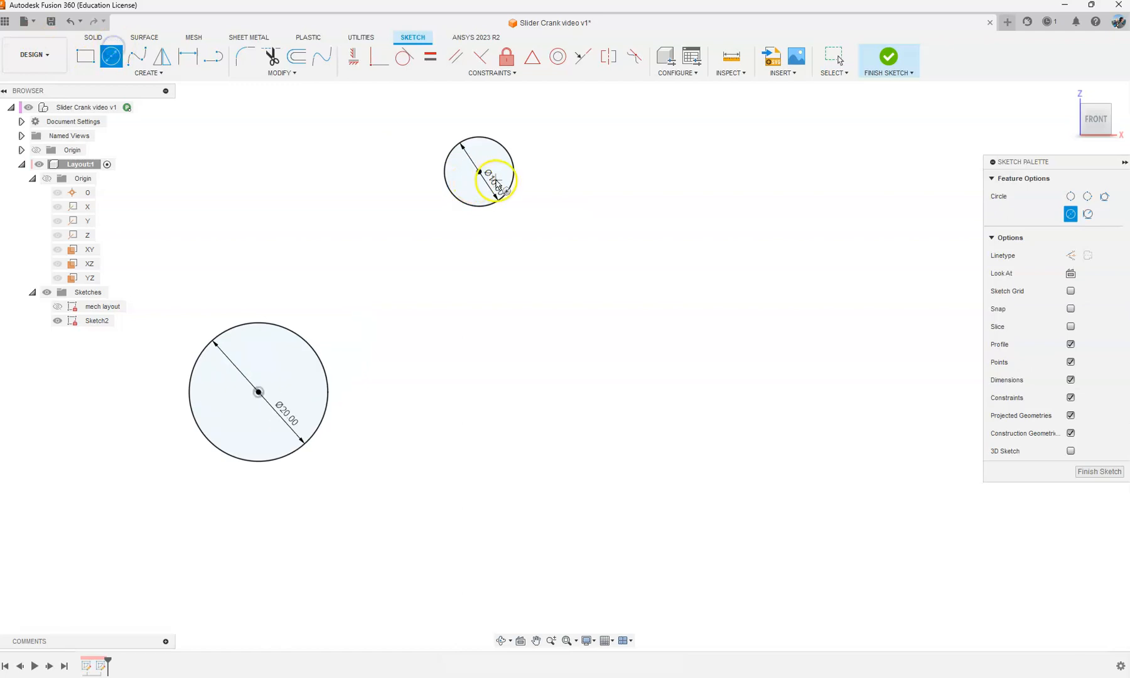
left_click(476, 174)
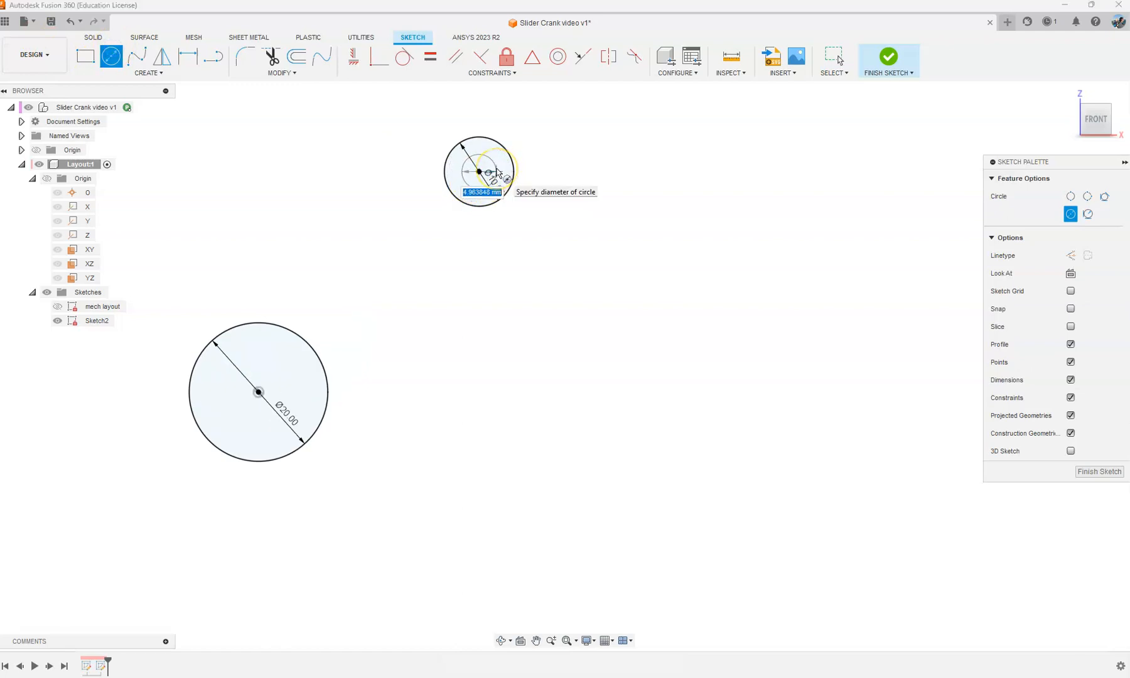
type("5")
key("Return")
key("Escape")
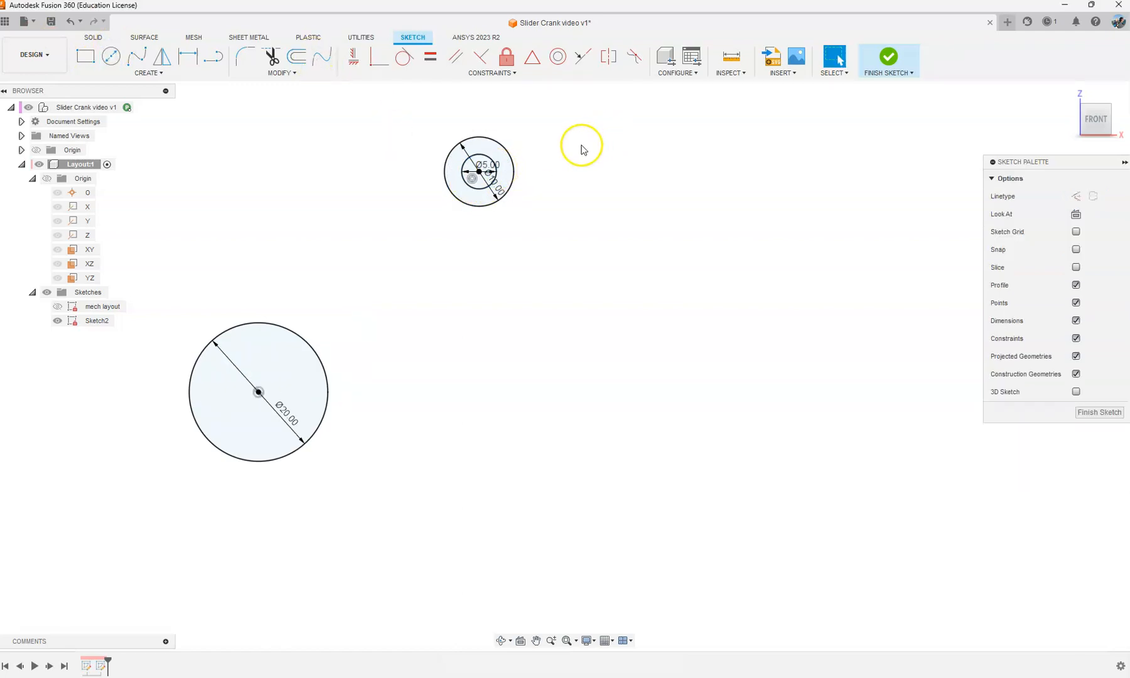
Step: Move the 10 mm and 5 mm diameter dimensions outside the small circles so they are readable
left_click_drag(500, 190, 570, 192)
left_click_drag(483, 169, 542, 137)
left_click(361, 176)
Step: Connect the 20 mm and 10 mm circles with a straight line along each side to outline the crank arm
left_click(214, 56)
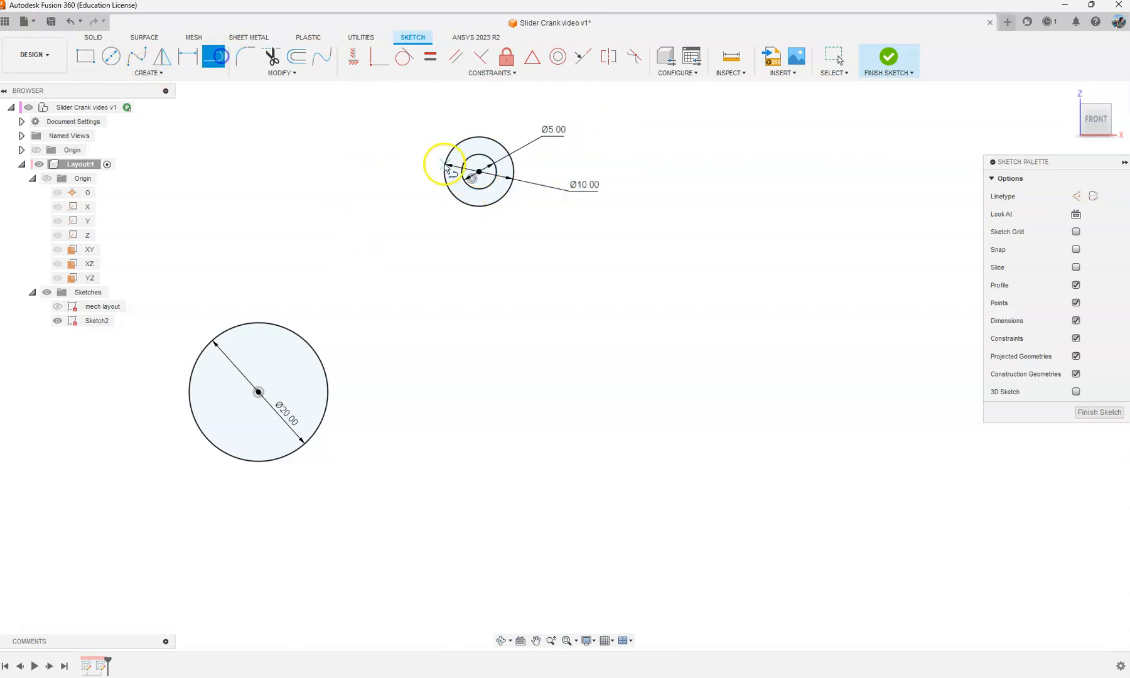
left_click(461, 139)
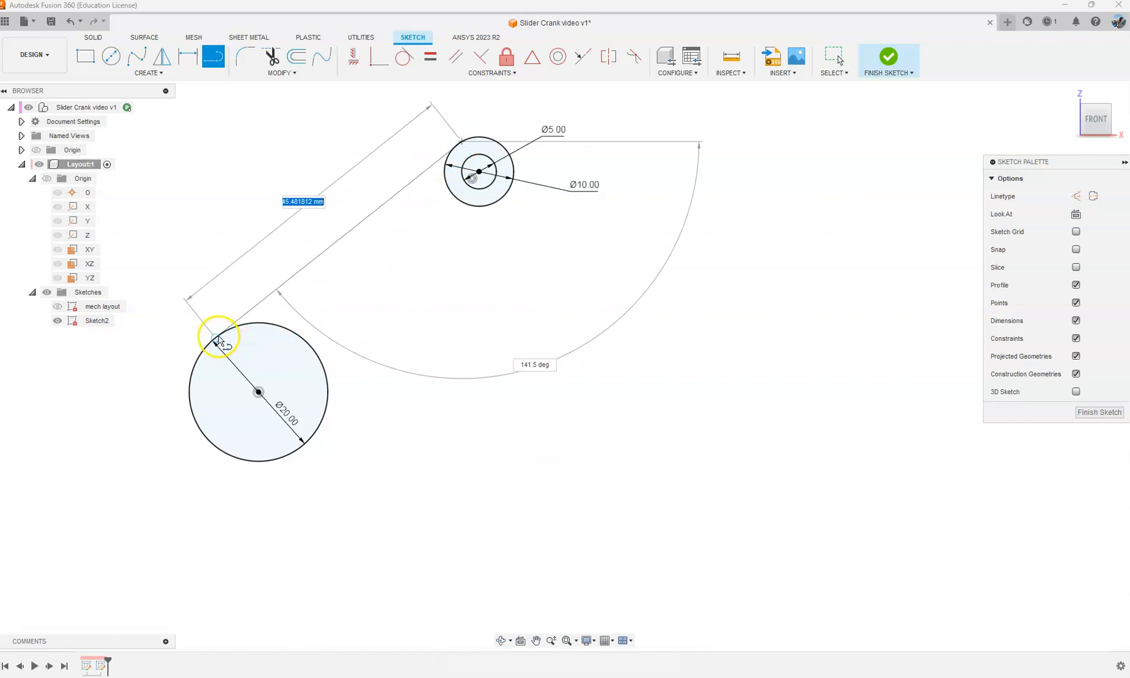
left_click(217, 341)
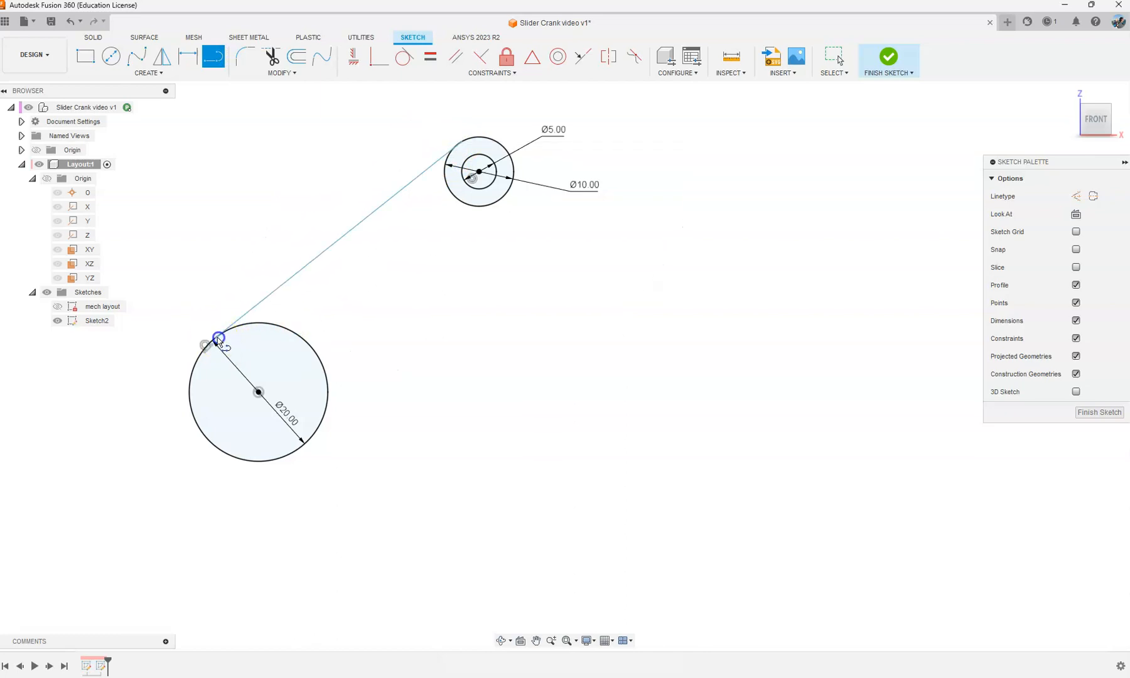
left_click(292, 452)
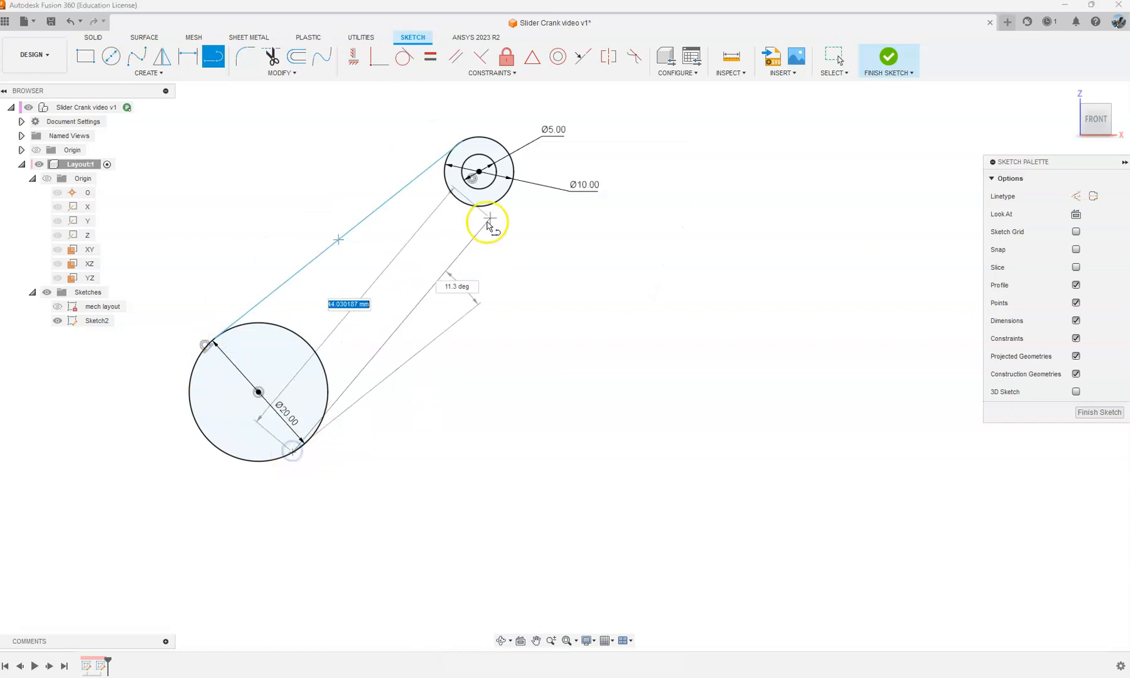
left_click(510, 191)
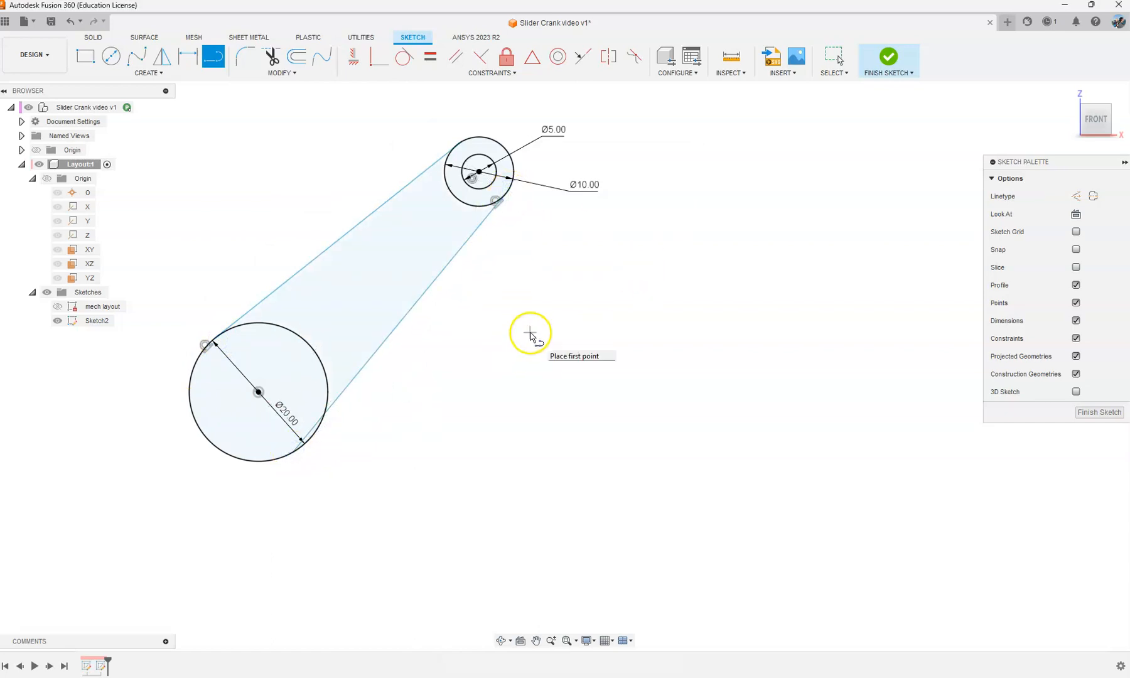
key("Escape")
Step: Make the side lines tangent to the circles where tangency is missing and finish the crank sketch
left_click(407, 57)
left_click(430, 176)
left_click(478, 136)
left_click(344, 388)
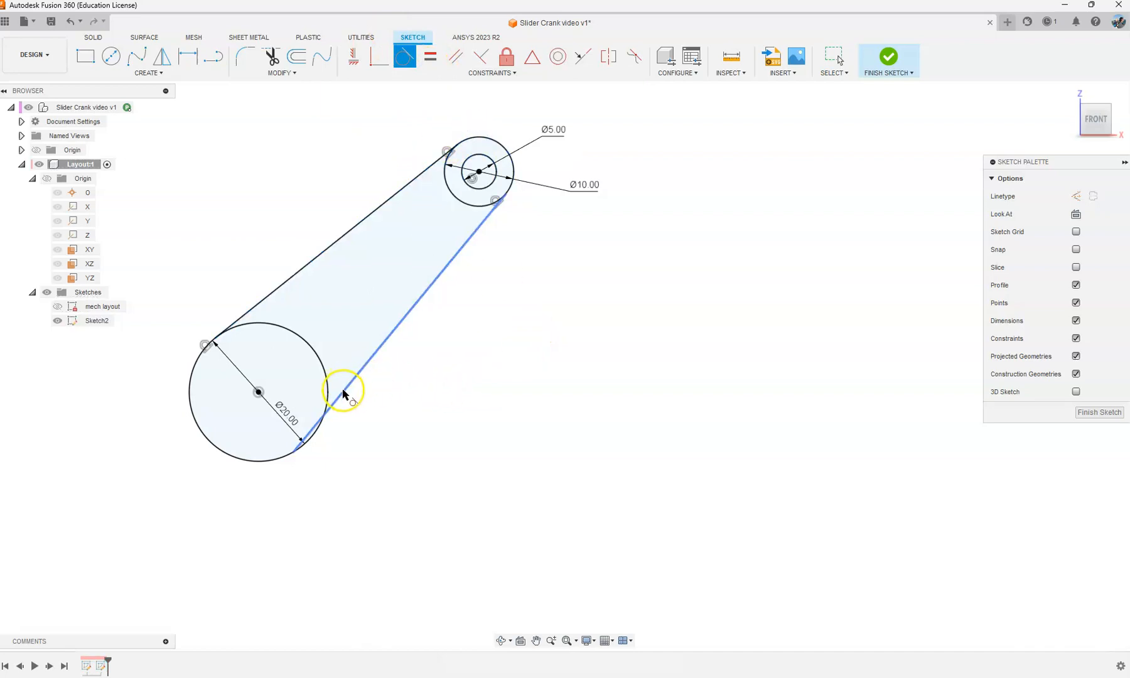
left_click(326, 402)
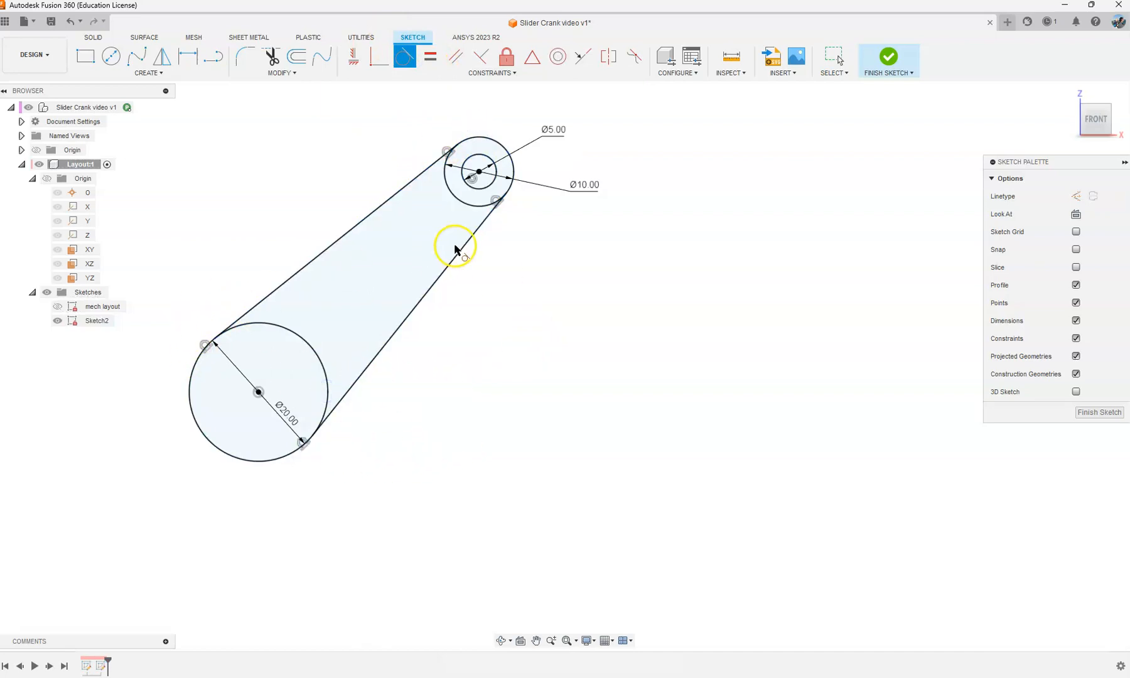
key("Escape")
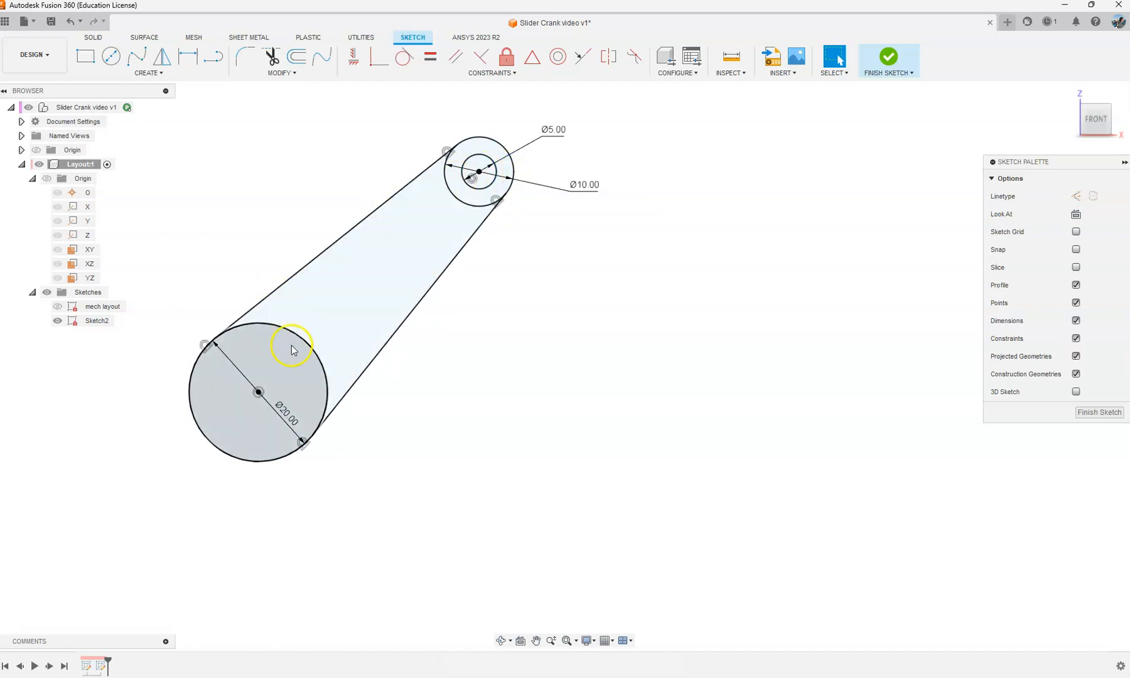
scroll(402, 314, "down", 2)
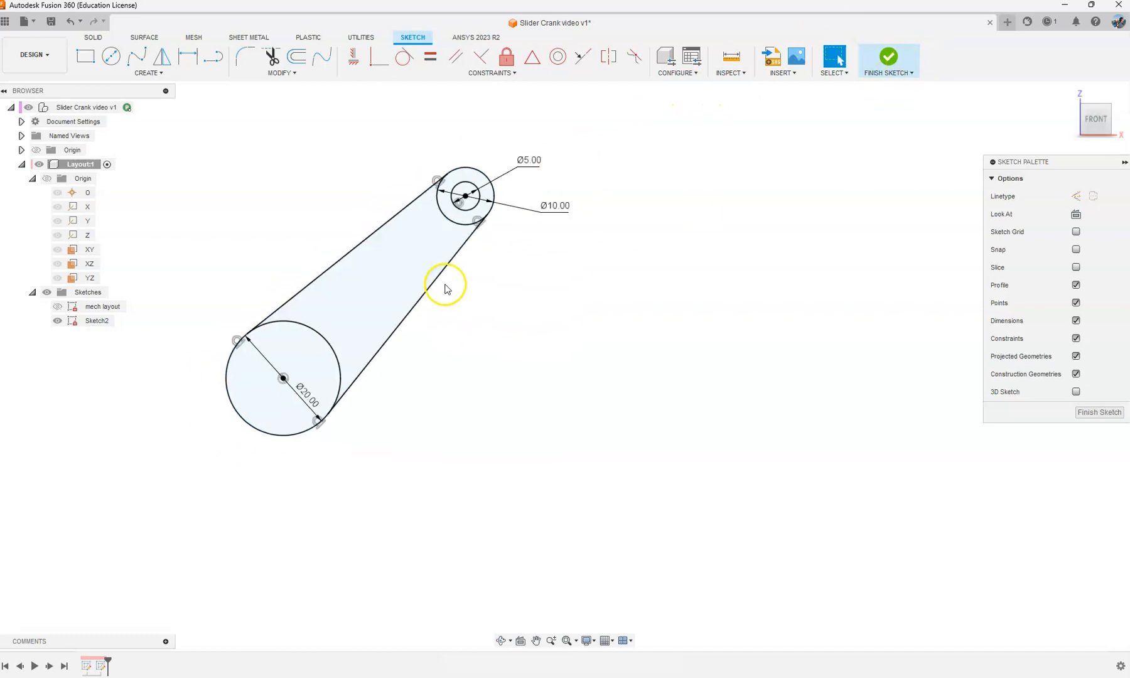
scroll(433, 289, "down", 2)
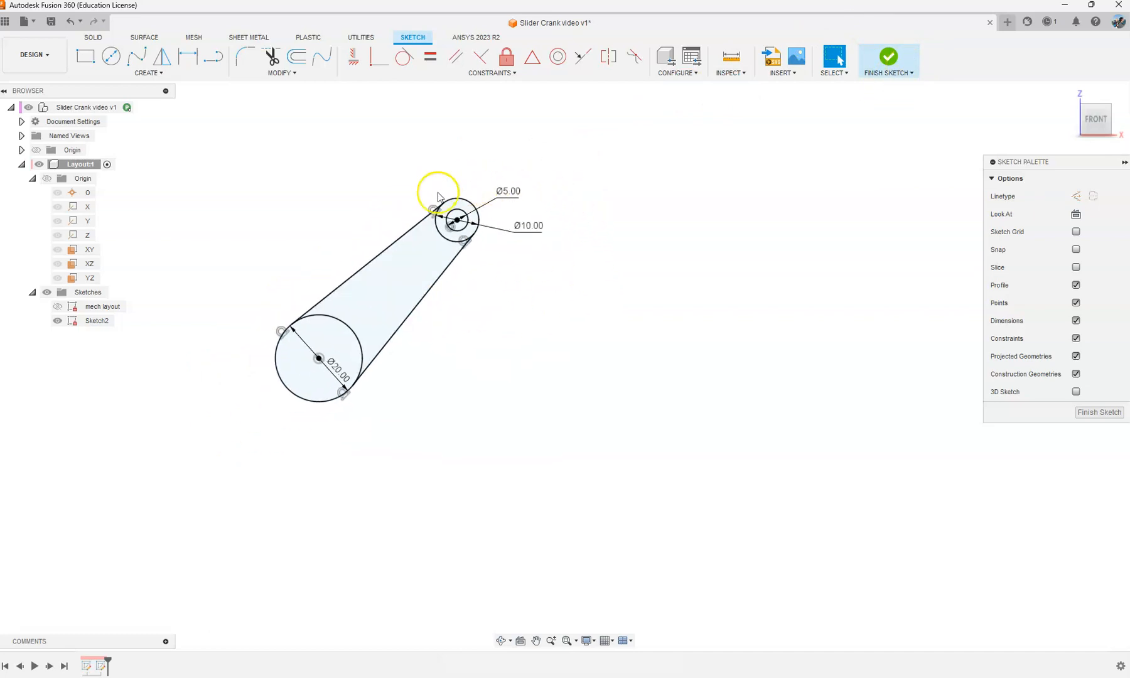
left_click(888, 57)
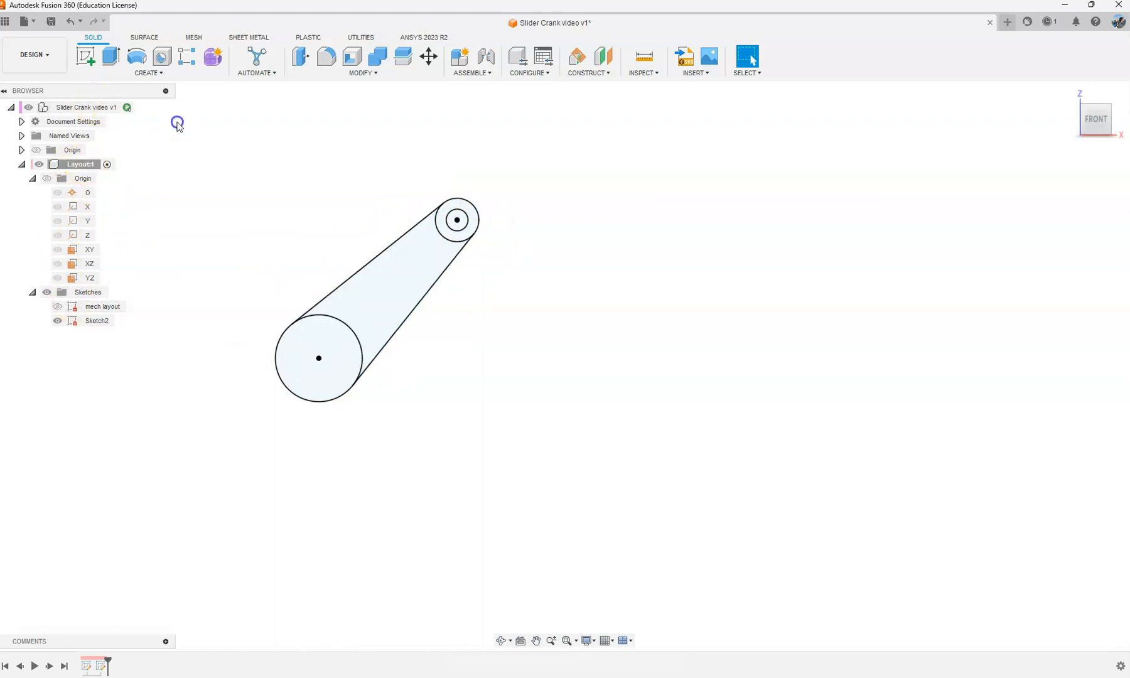
Step: Create an internal standard component named Crank under the top-level assembly, with activation enabled
right_click(72, 107)
left_click(107, 134)
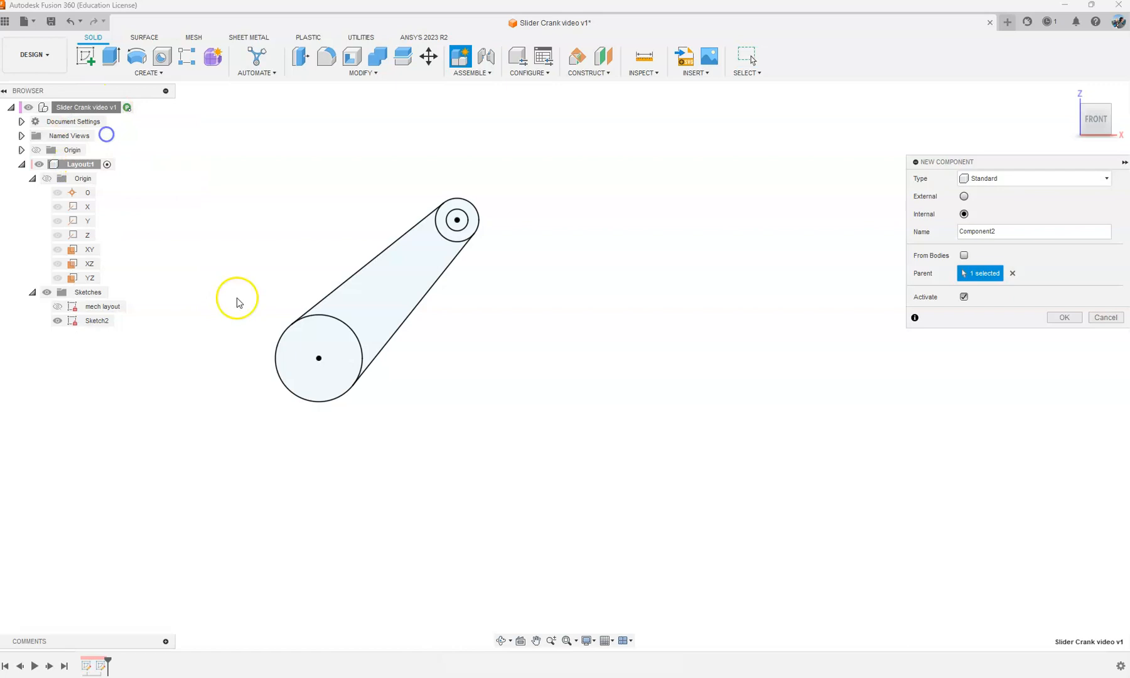
left_click_drag(970, 233, 810, 241)
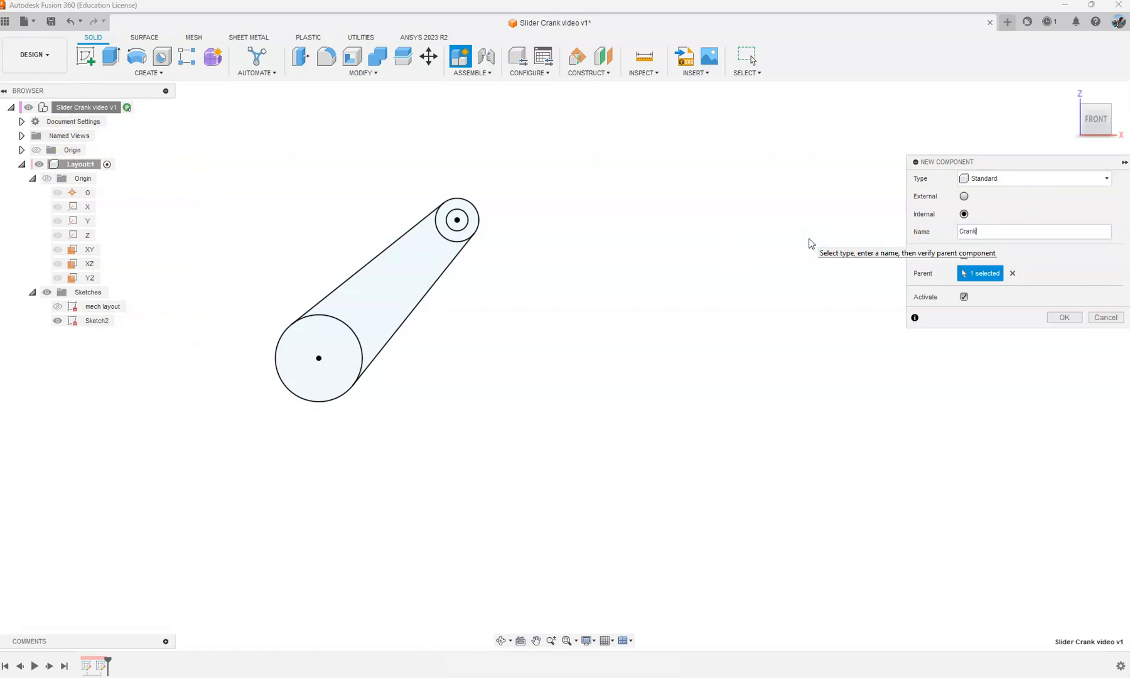
key("Return")
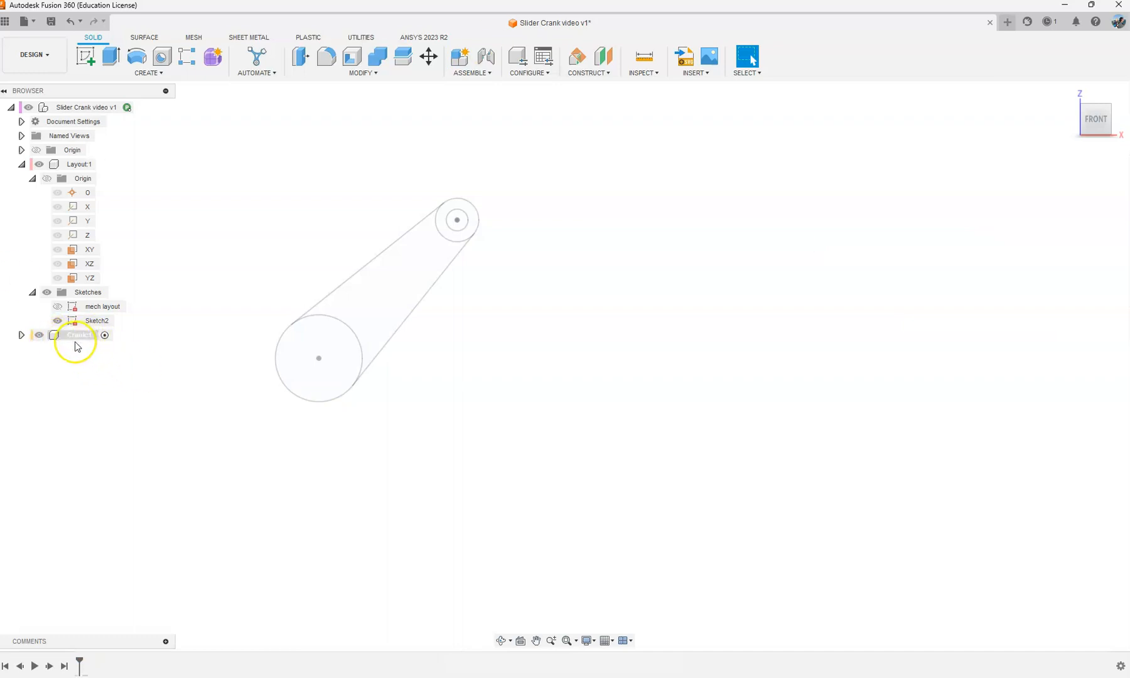
Step: Show the mech layout sketch alongside the crank profile and hide it again
left_click(91, 322)
left_click(142, 346)
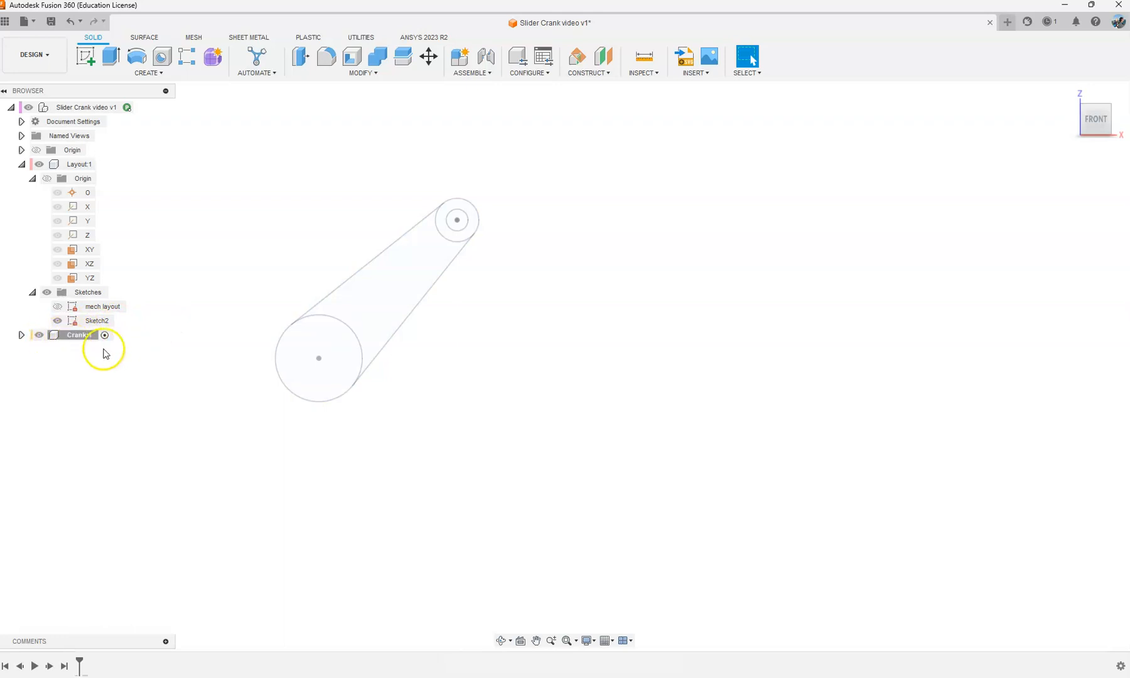
left_click(57, 306)
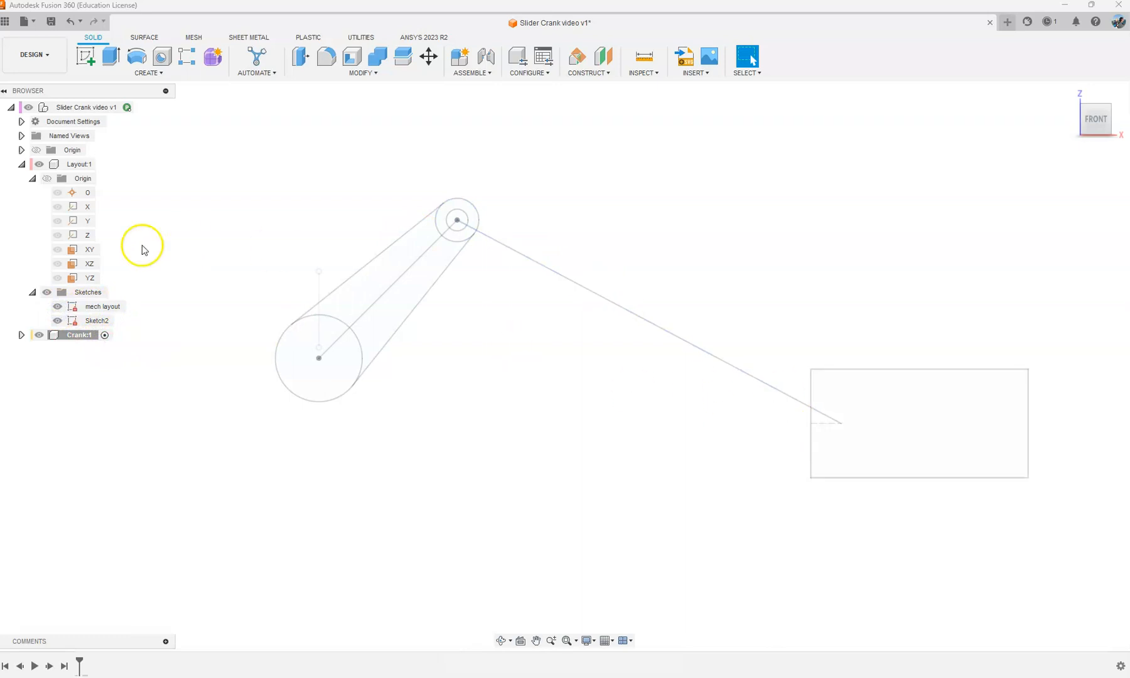
left_click(57, 306)
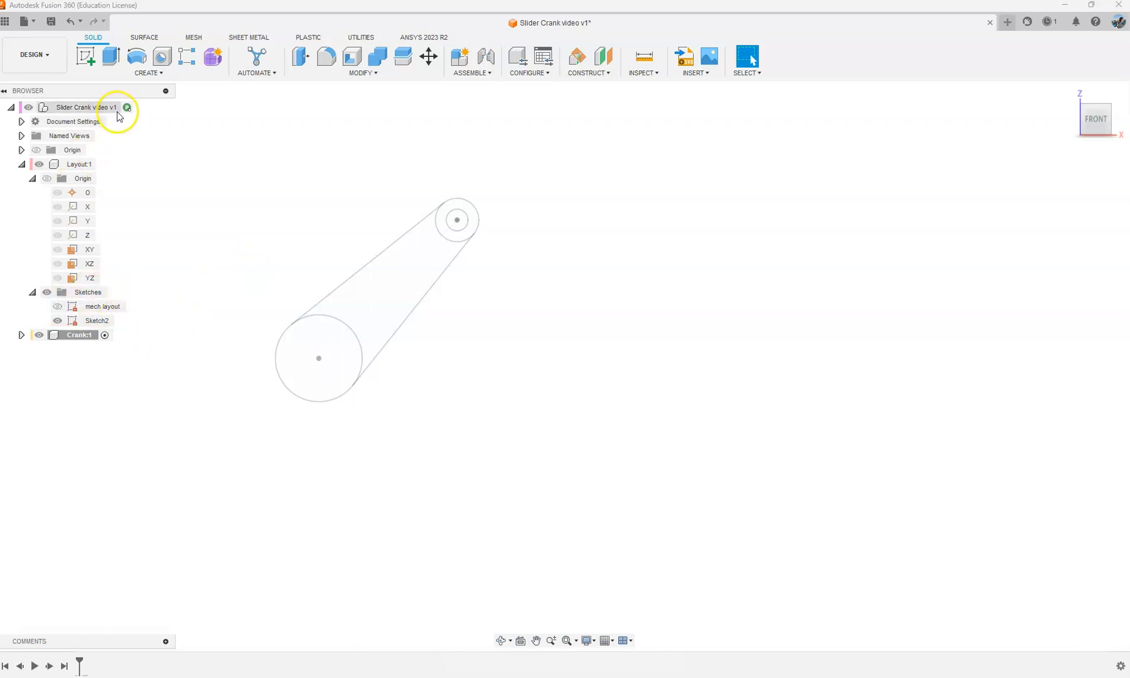
Step: Activate the top-level component and roll the timeline back to just before the Crank component
left_click(139, 108)
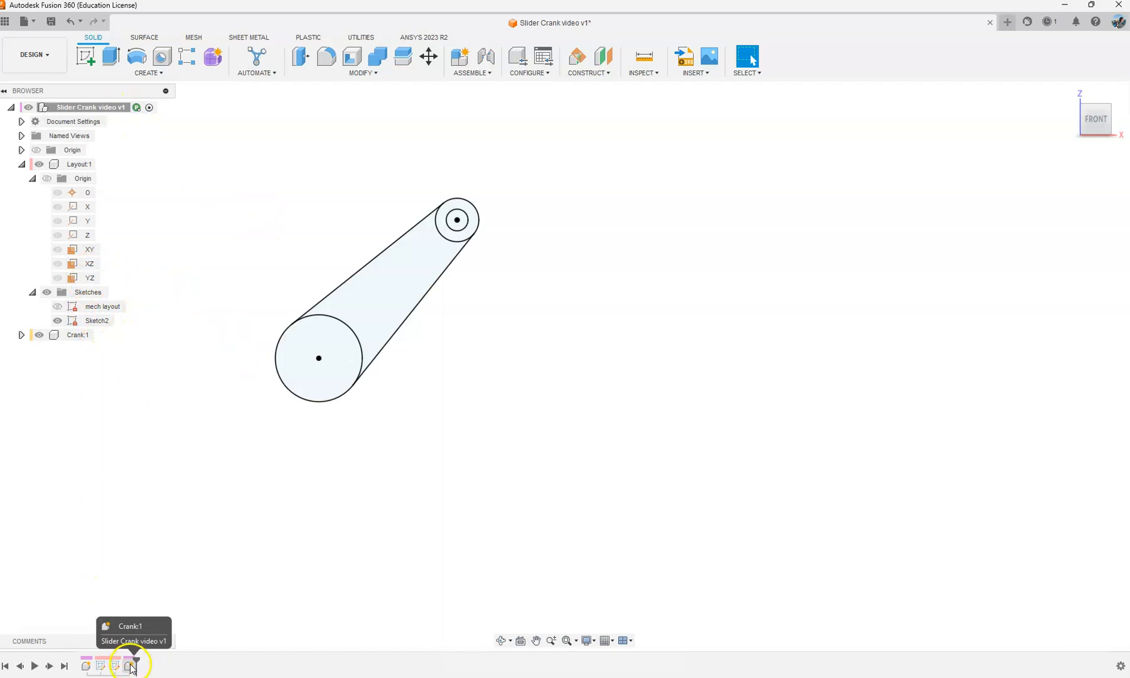
left_click_drag(137, 661, 121, 660)
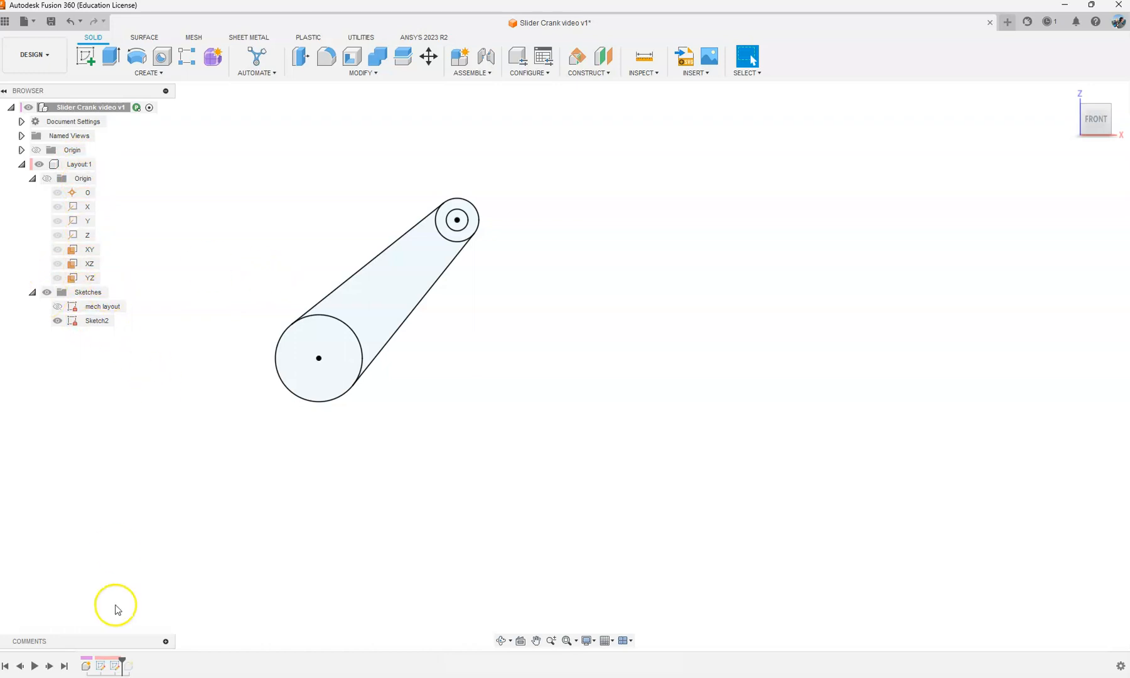
left_click_drag(121, 658, 133, 658)
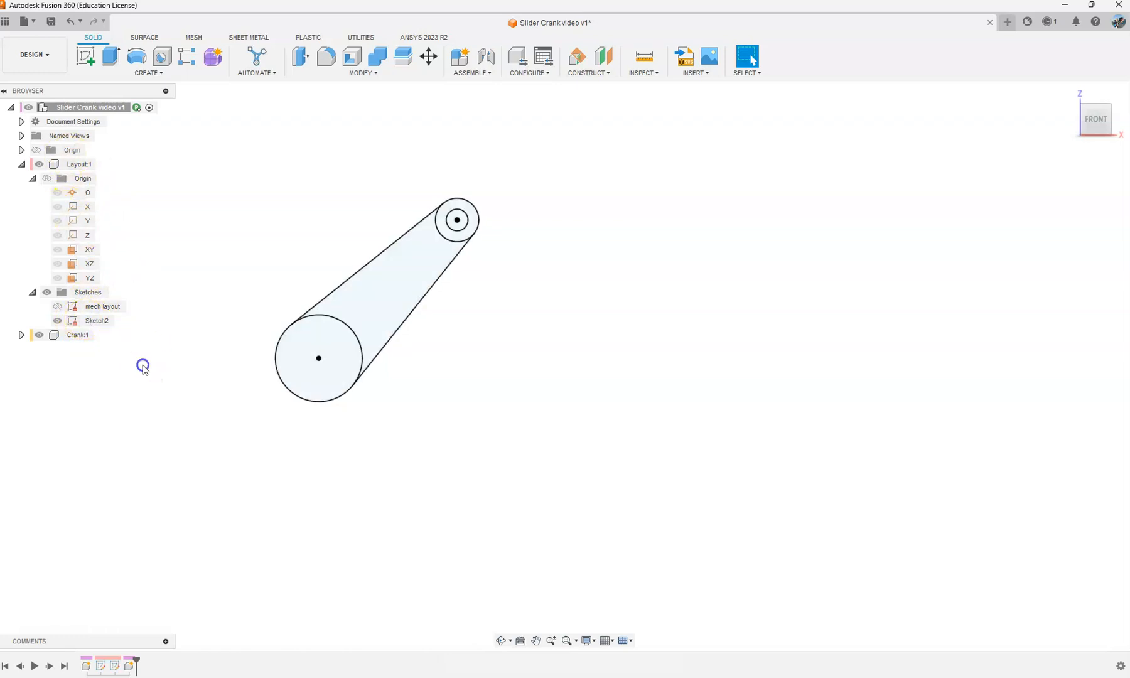
left_click_drag(139, 659, 121, 659)
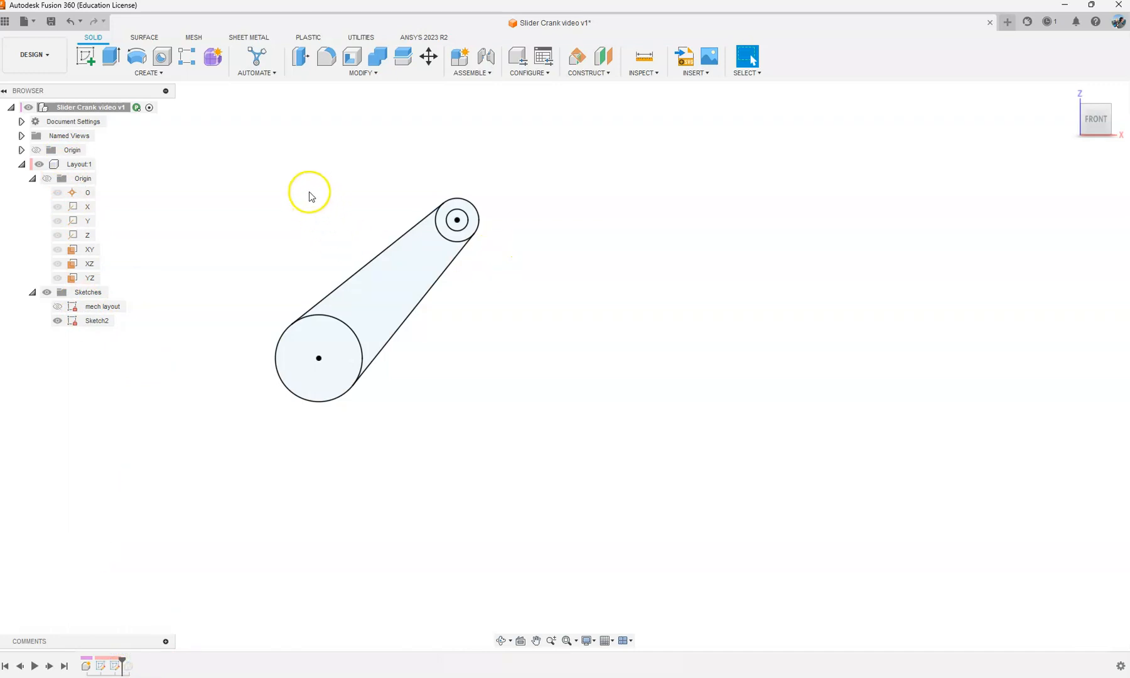
Step: Show the mech layout sketch, hide Sketch2 and start a new top-level sketch on the XZ plane
left_click(56, 307)
left_click(283, 181)
left_click(99, 60)
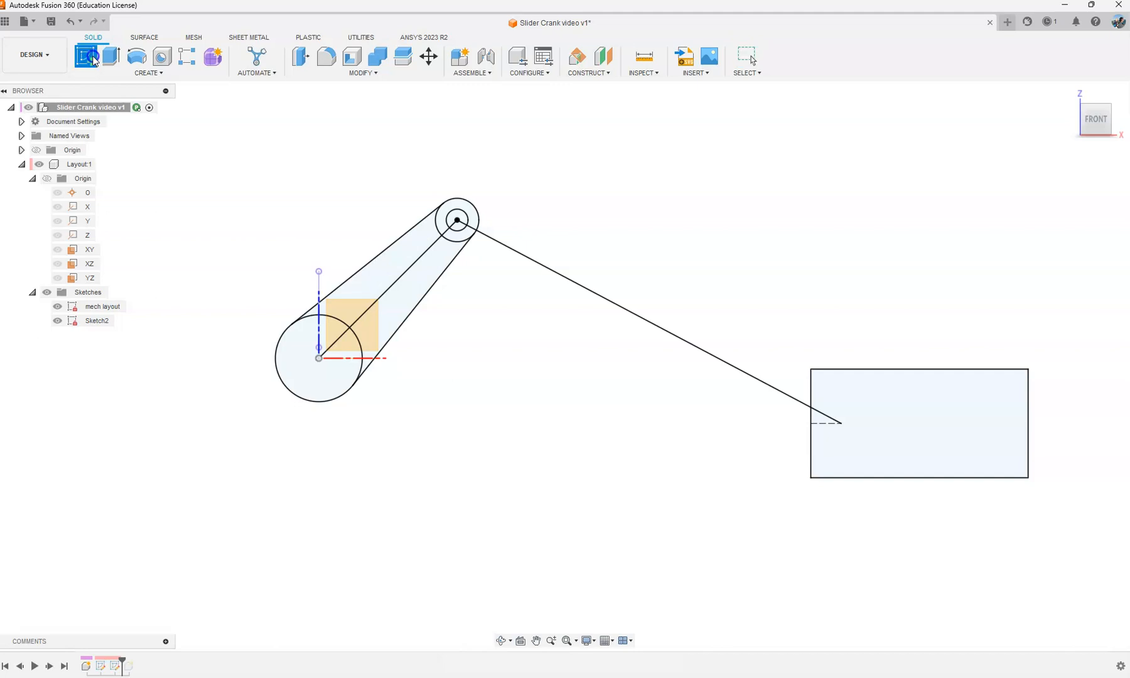
left_click(366, 323)
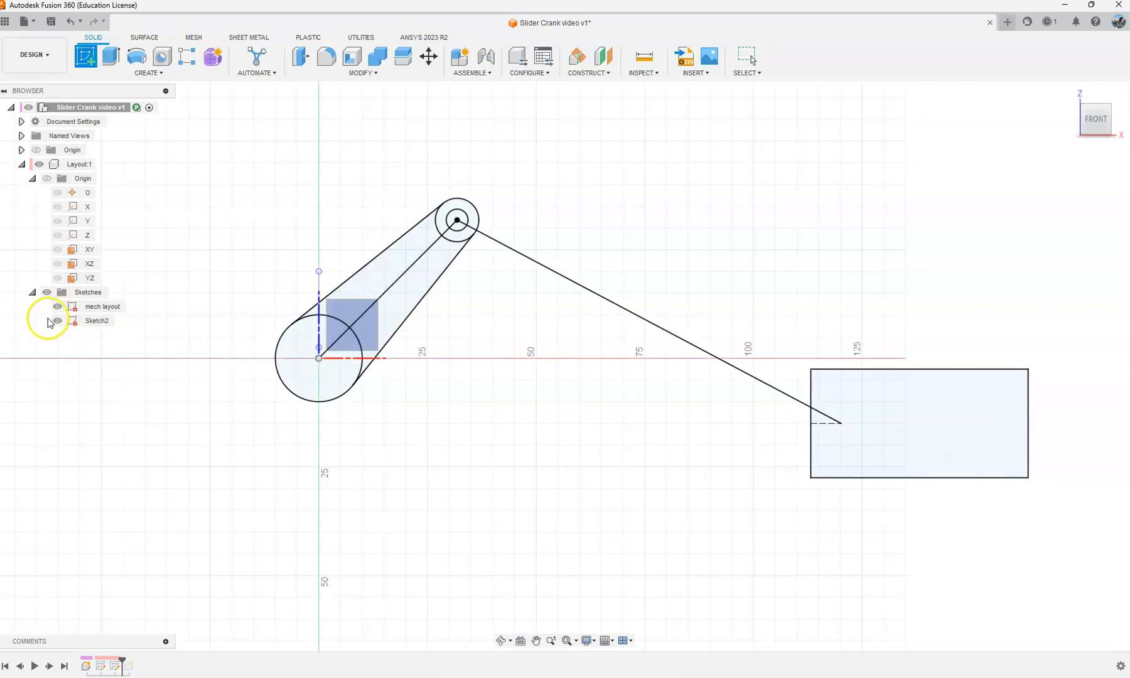
left_click(57, 320)
left_click(375, 338)
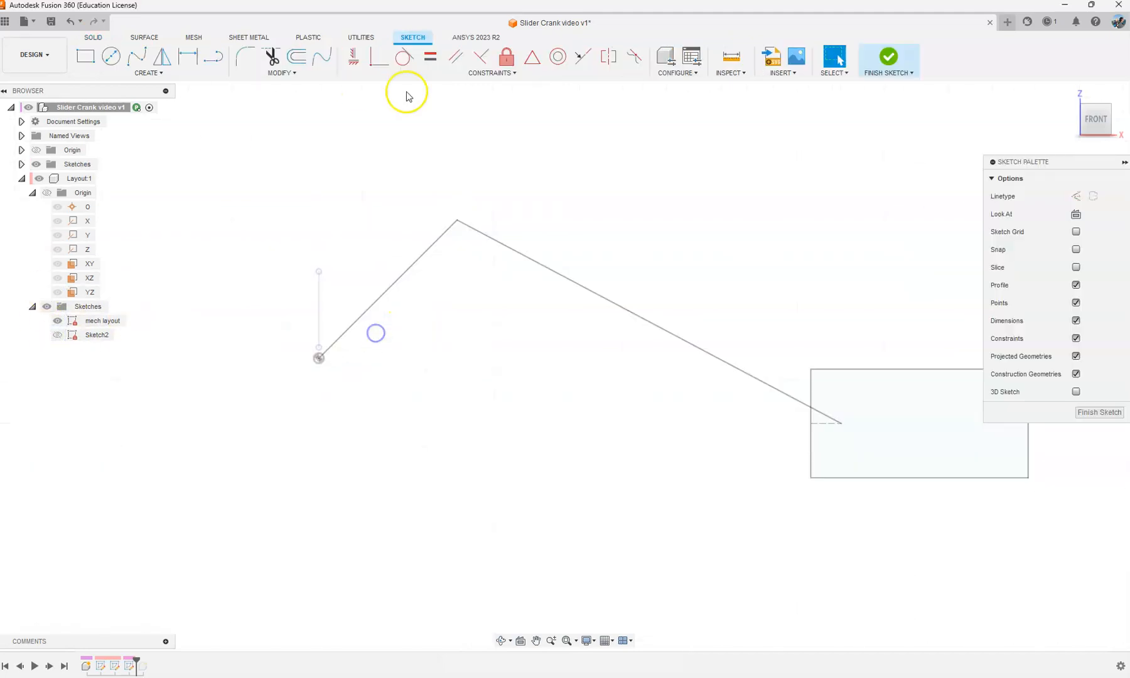
left_click(146, 73)
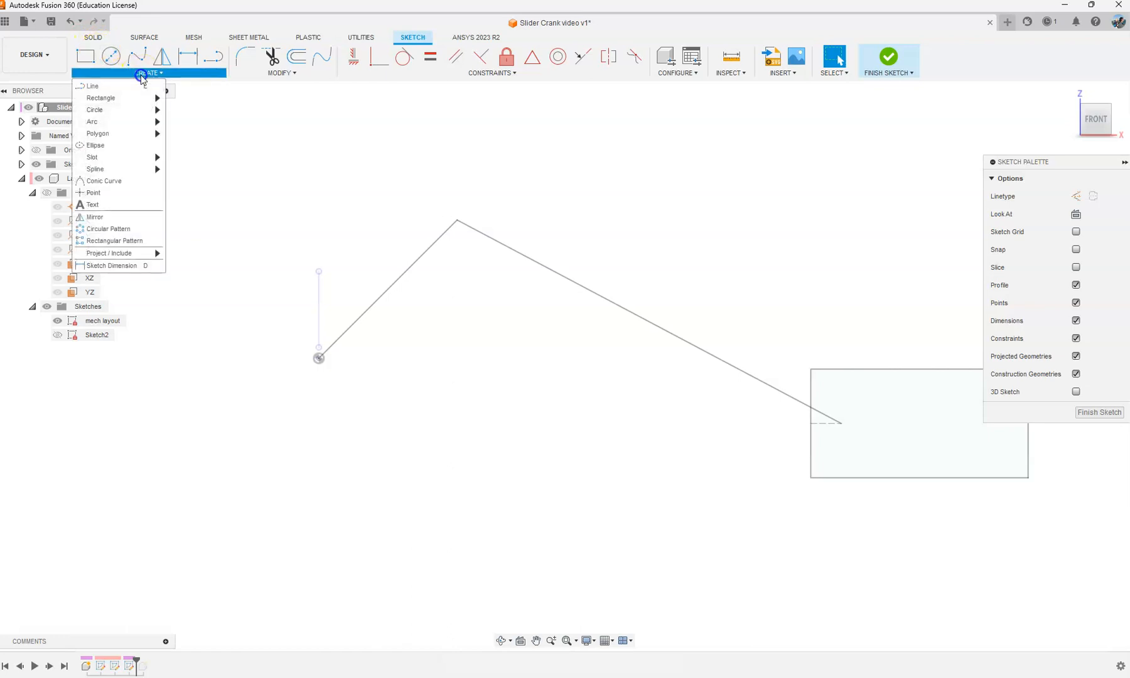
mouse_move(125, 172)
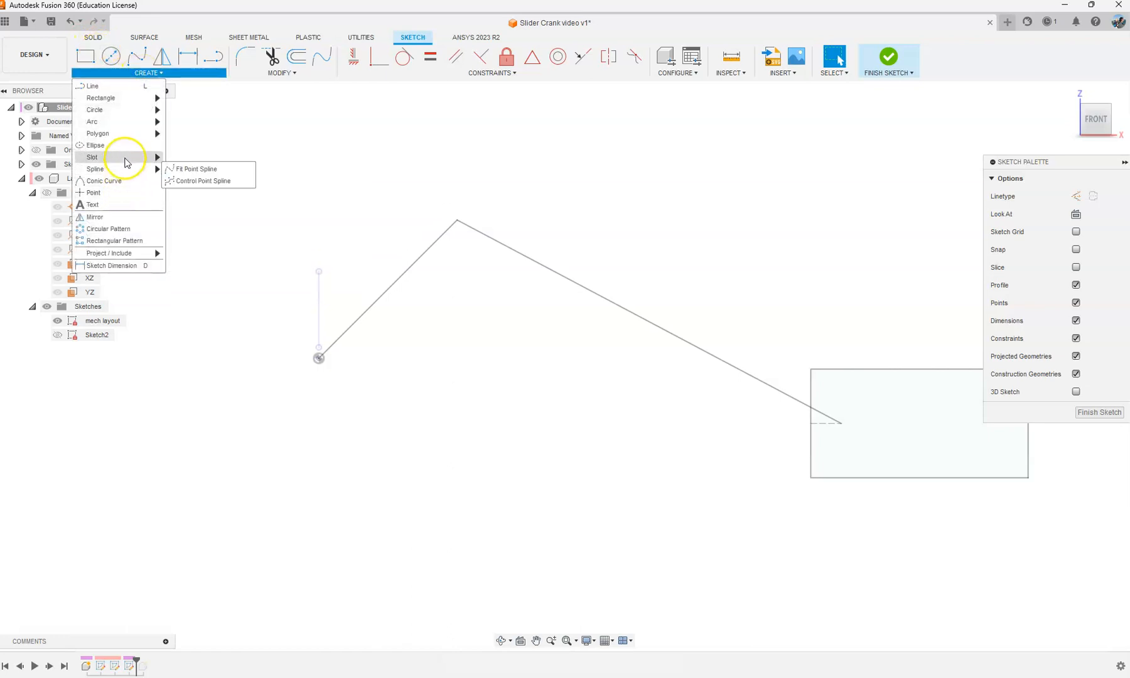
mouse_move(100, 157)
left_click(198, 157)
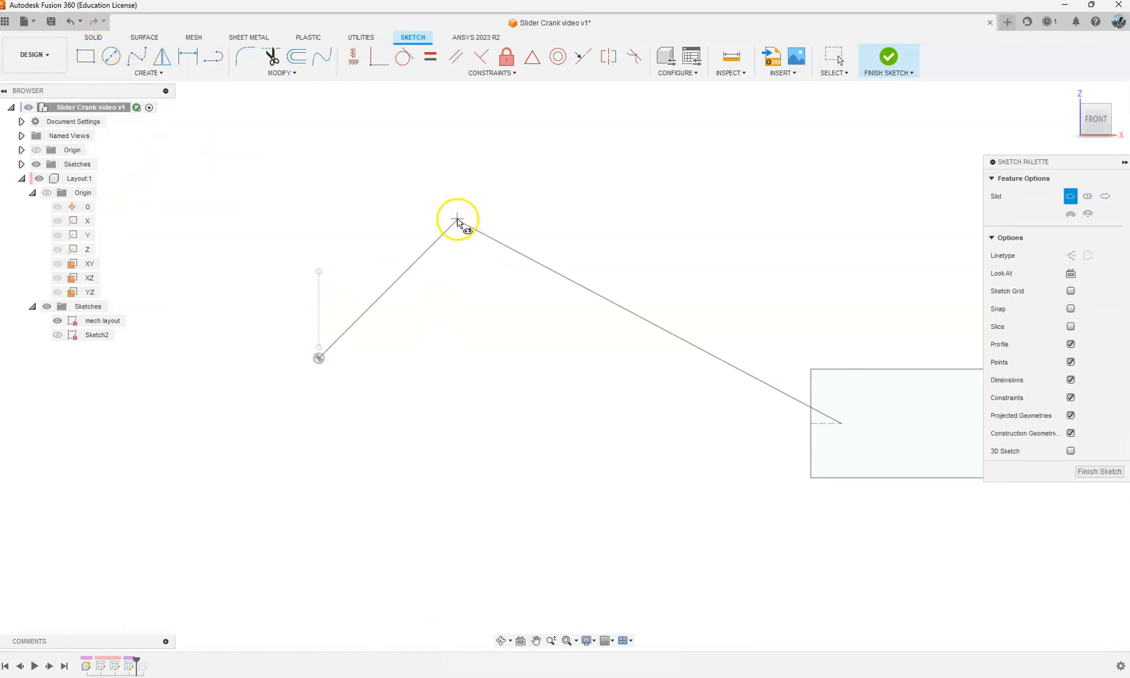
key("Escape")
Step: Project both end points of the connecting rod line from the mech layout into the new sketch
key("p")
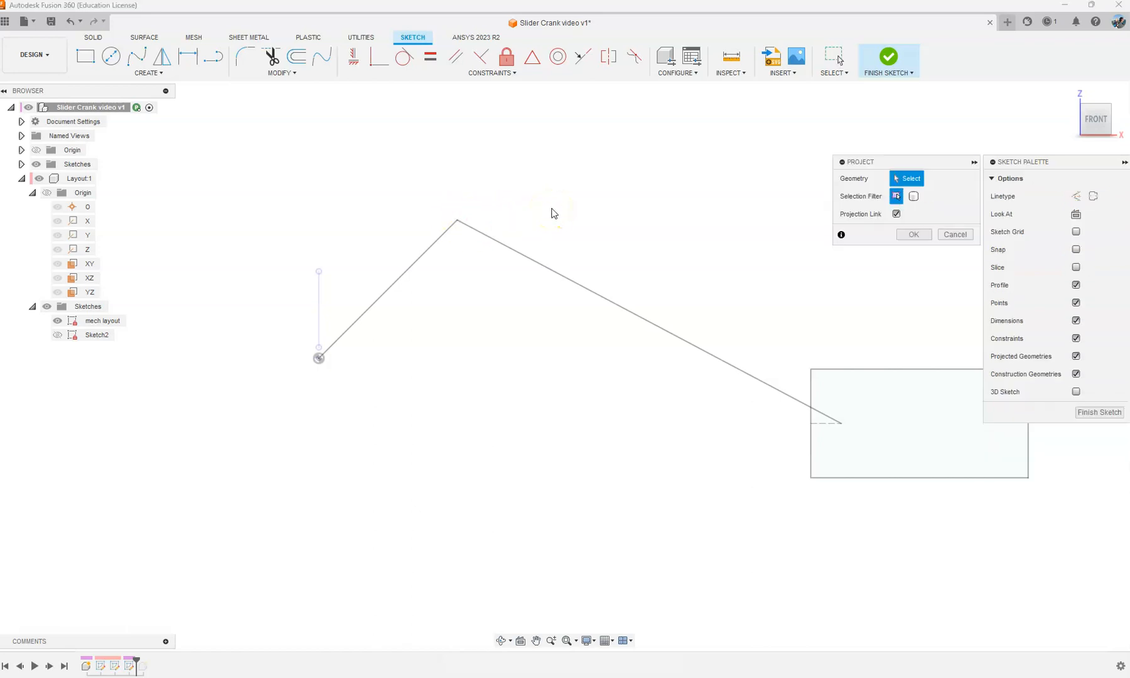
left_click(842, 423)
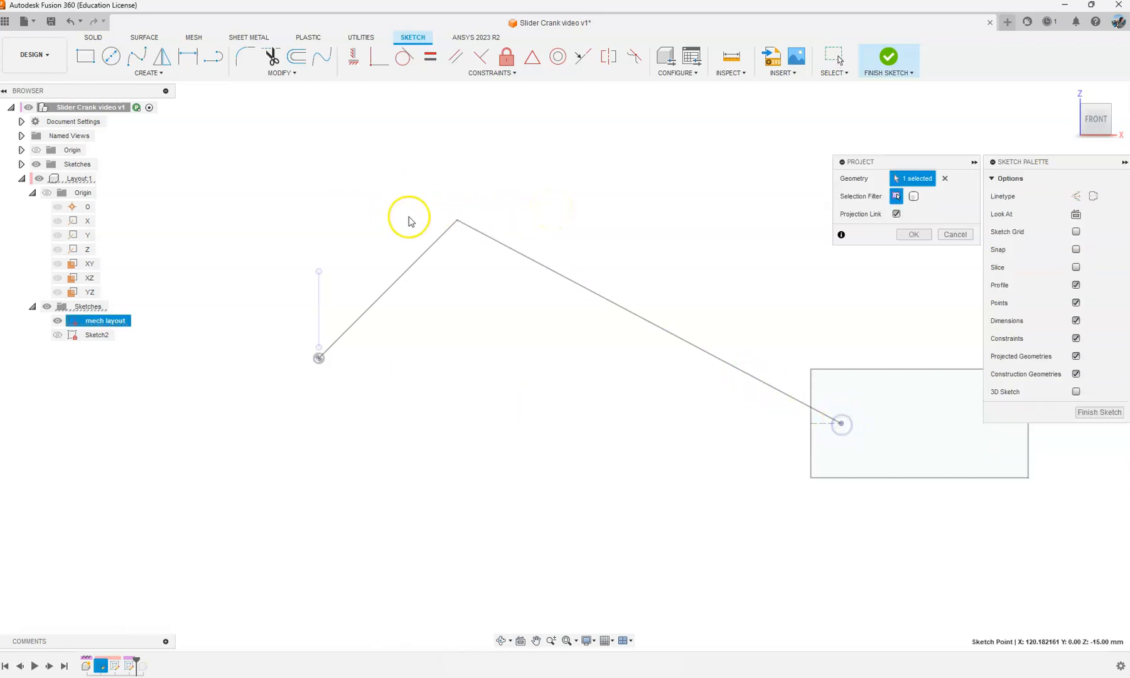
left_click(907, 235)
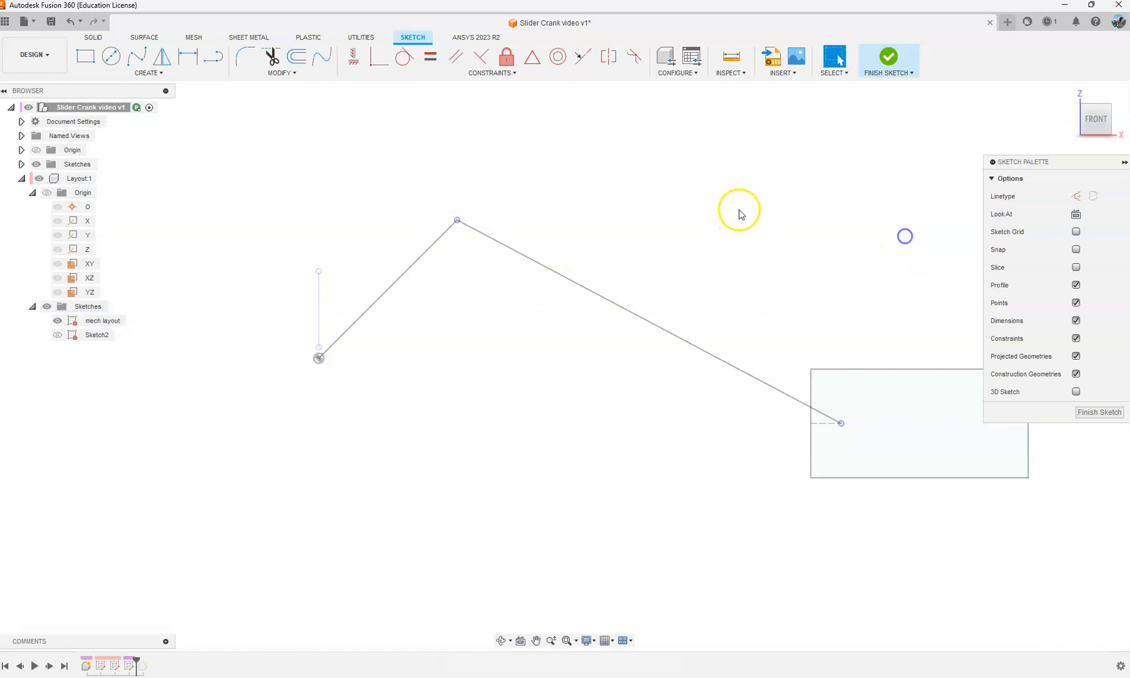
Step: Hide the mech layout and draw a 10 mm wide center-to-center slot between the two projected points
left_click(57, 321)
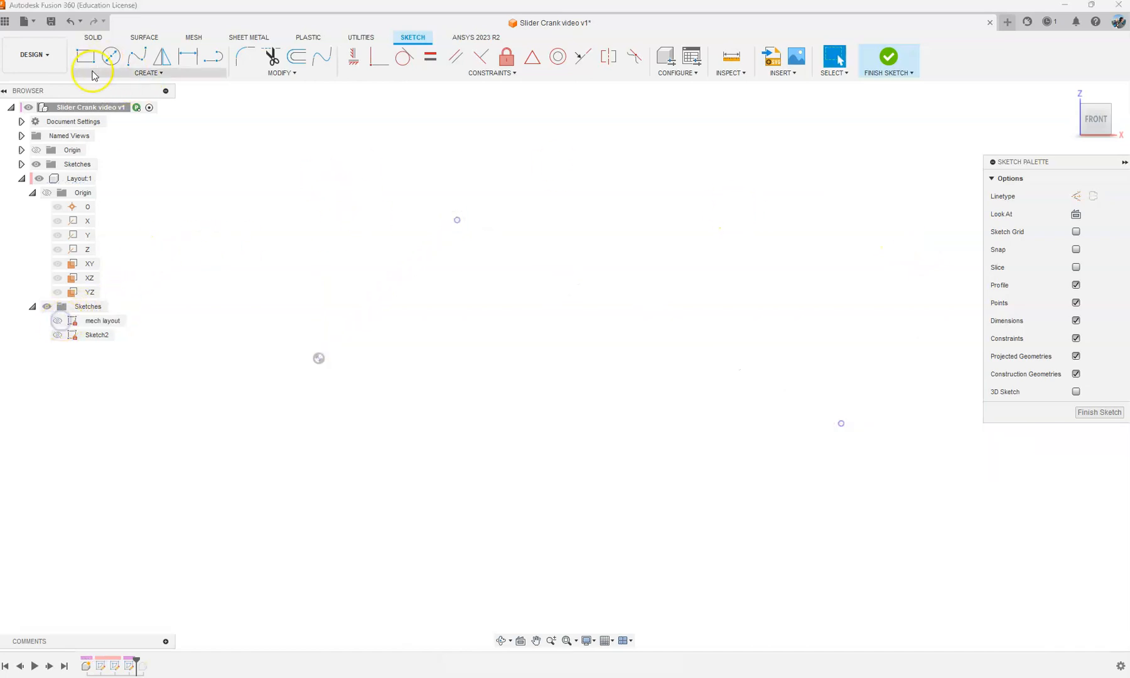
left_click(139, 73)
mouse_move(111, 158)
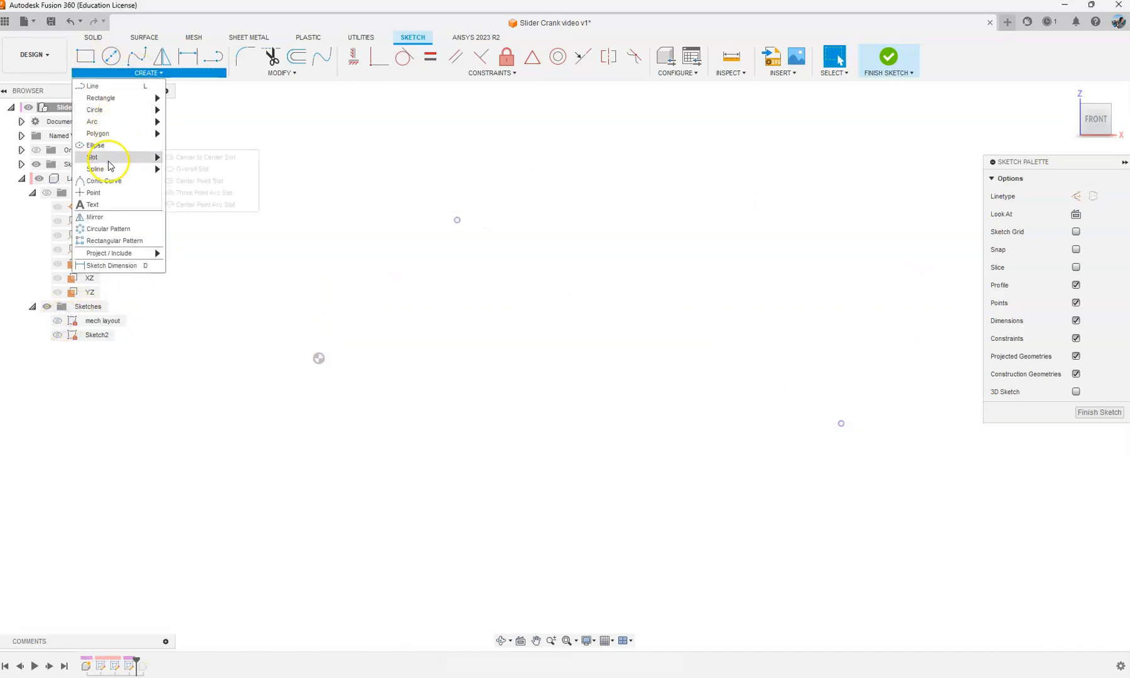
left_click(210, 158)
left_click(457, 220)
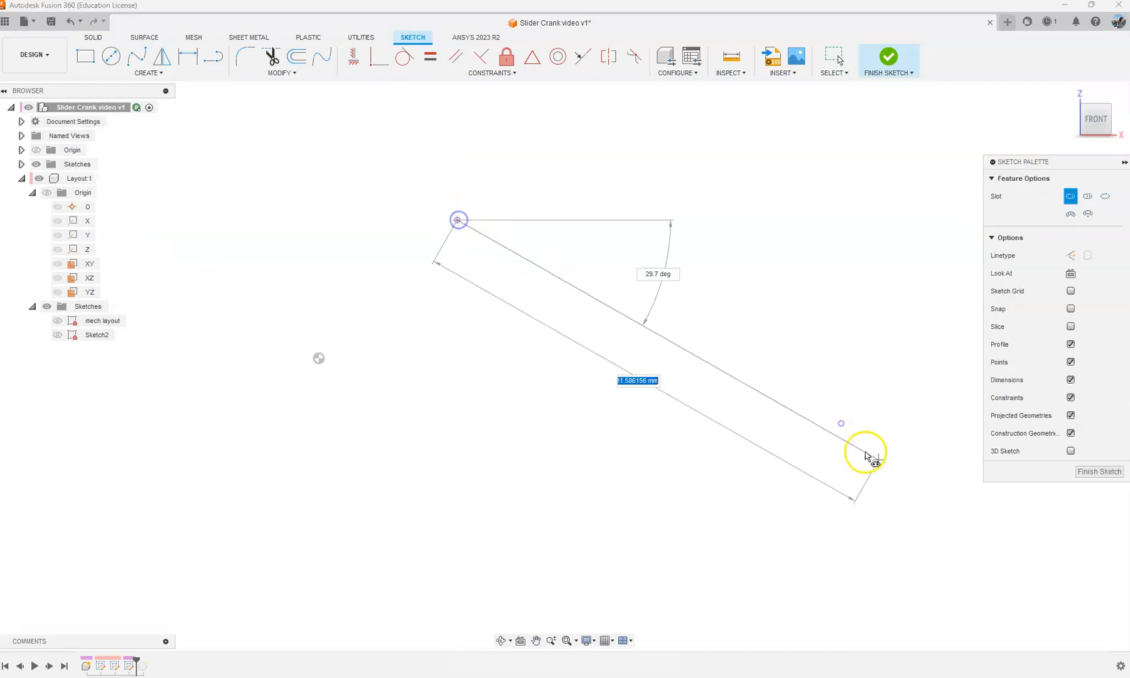
left_click(842, 425)
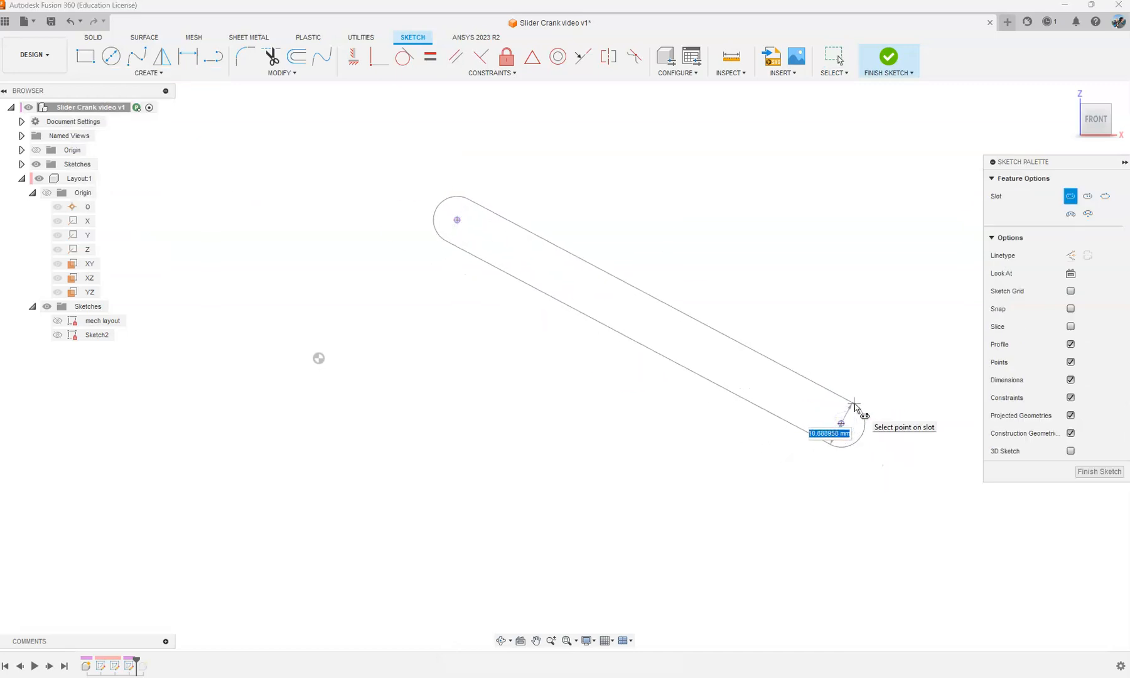
key("Tab")
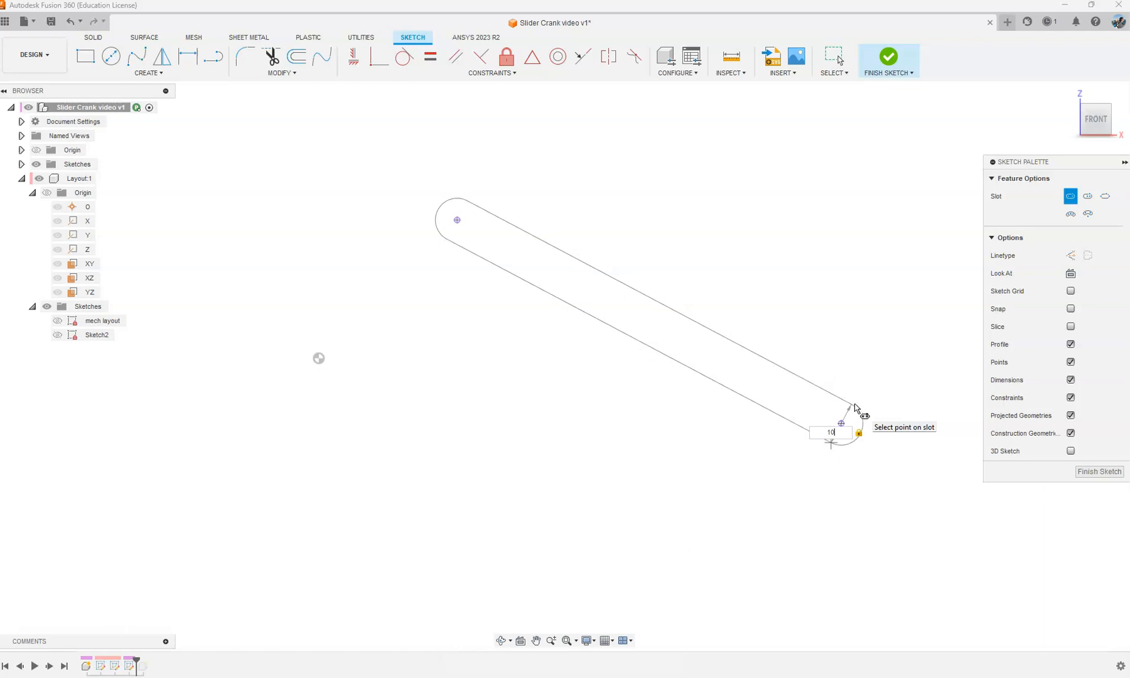
left_click(855, 409)
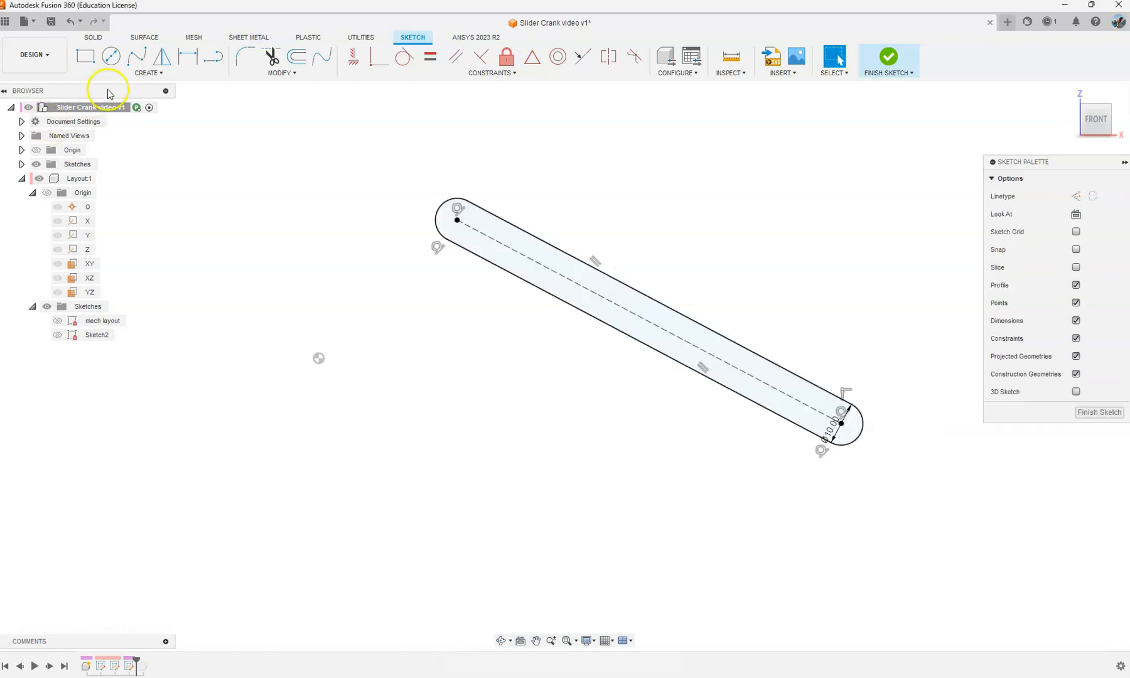
Step: Add a 5 mm diameter circle at the center of each slot end
left_click(110, 62)
scroll(376, 182, "up", 2)
left_click(485, 230)
key("Escape")
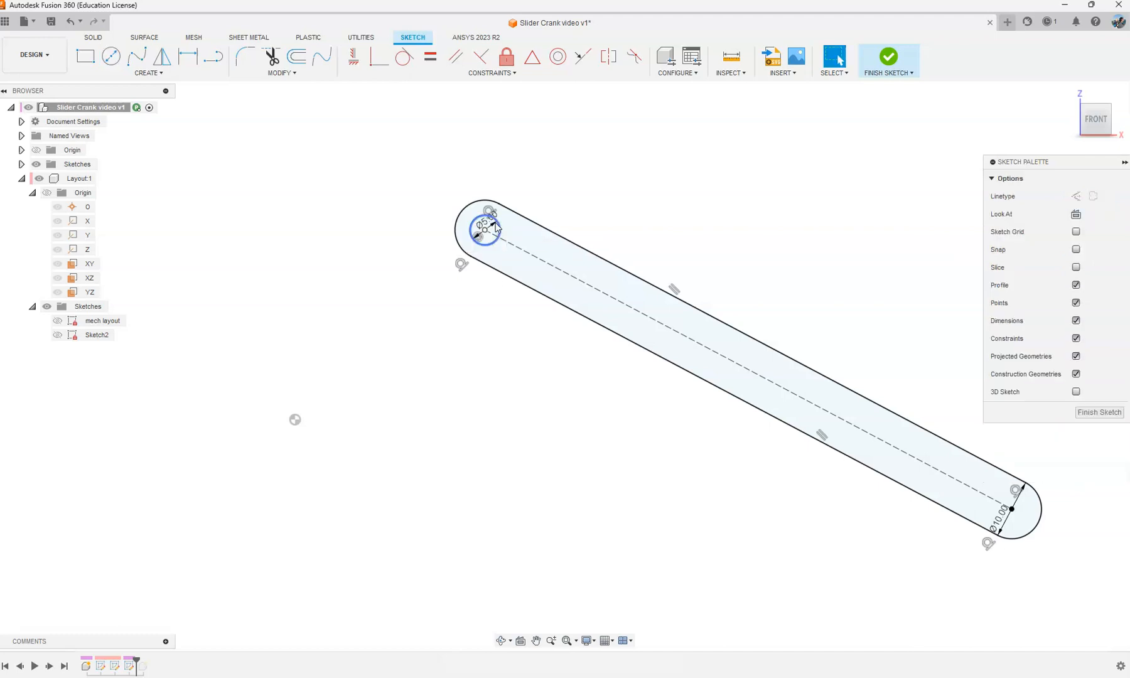
left_click(111, 56)
middle_click_drag(897, 511, 722, 459)
left_click(833, 455)
type("5")
key("Return")
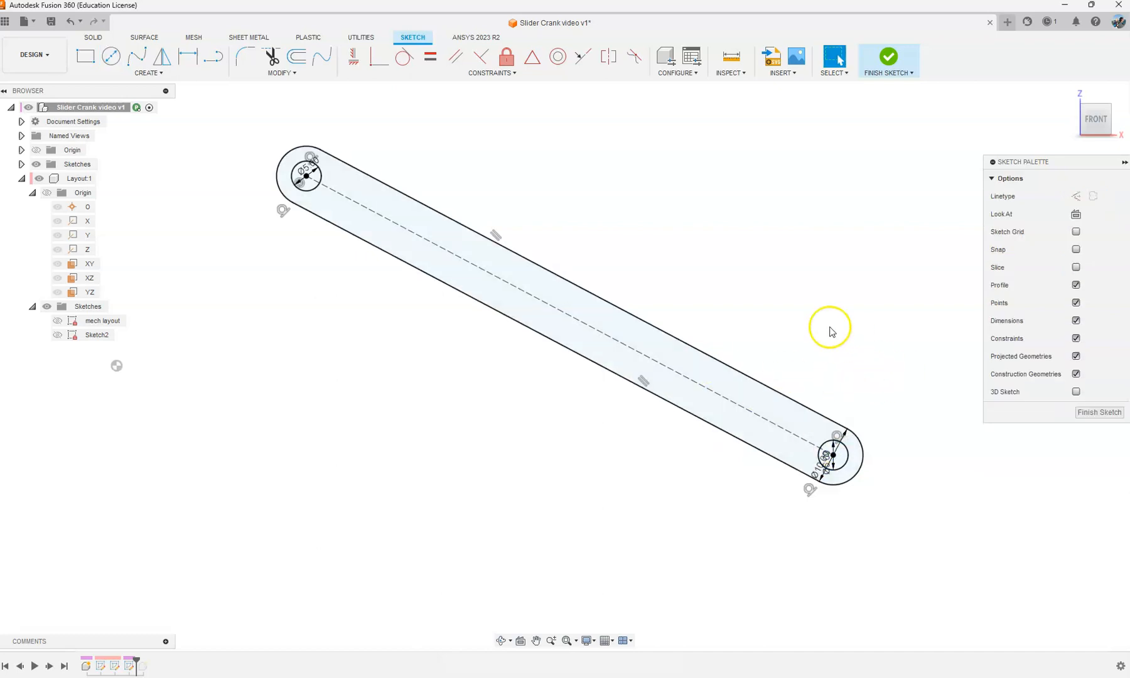
Step: Finish the connecting rod sketch and delete it from the top-level component
scroll(840, 357, "down", 1)
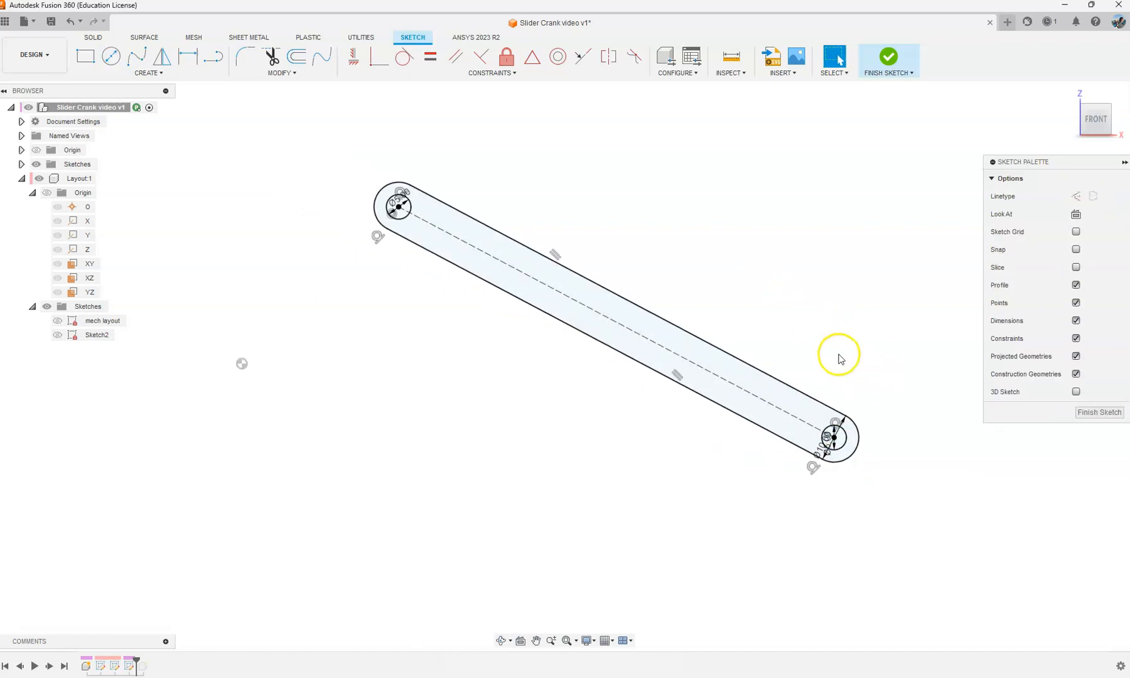
left_click(888, 57)
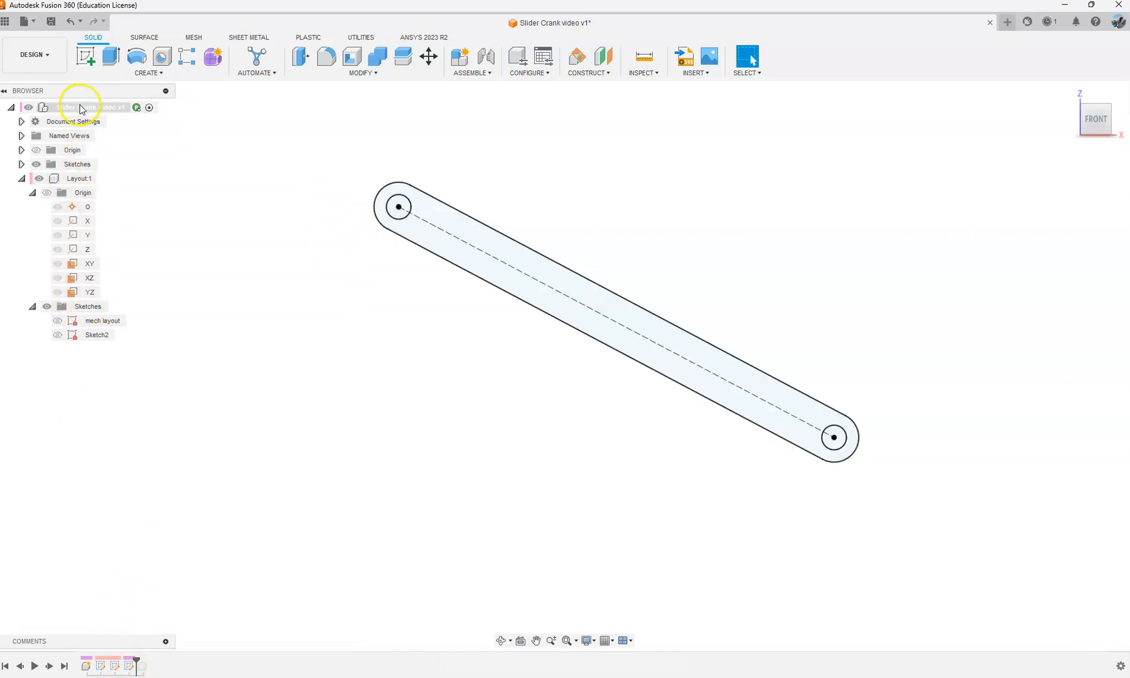
left_click(126, 666)
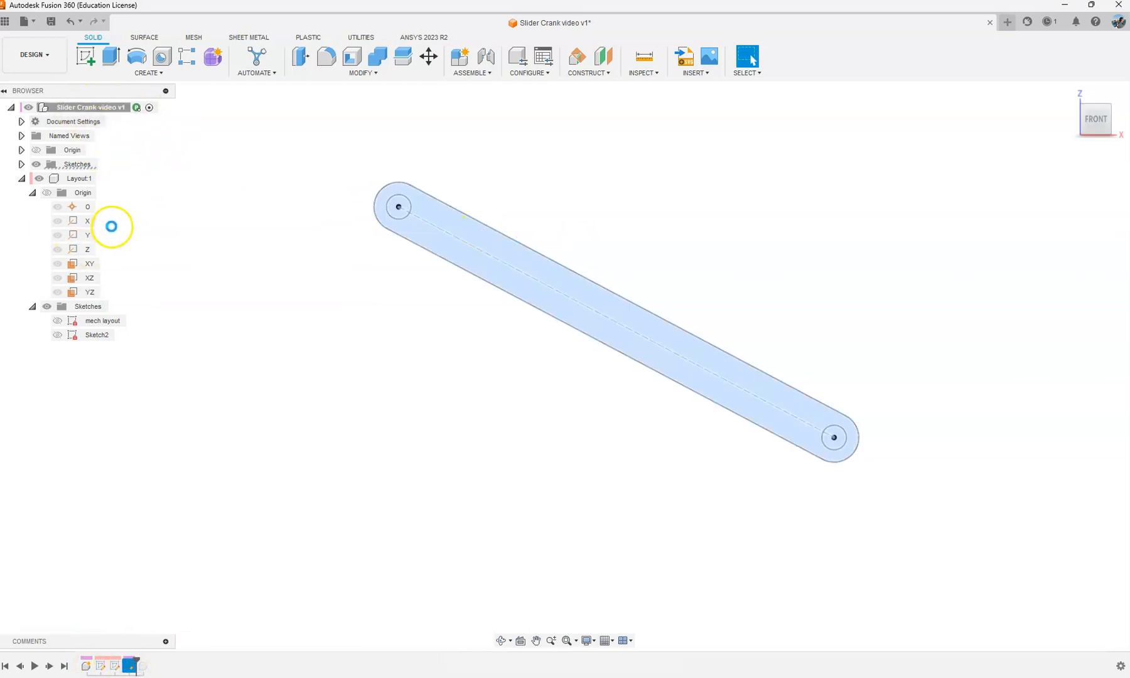
left_click(208, 270)
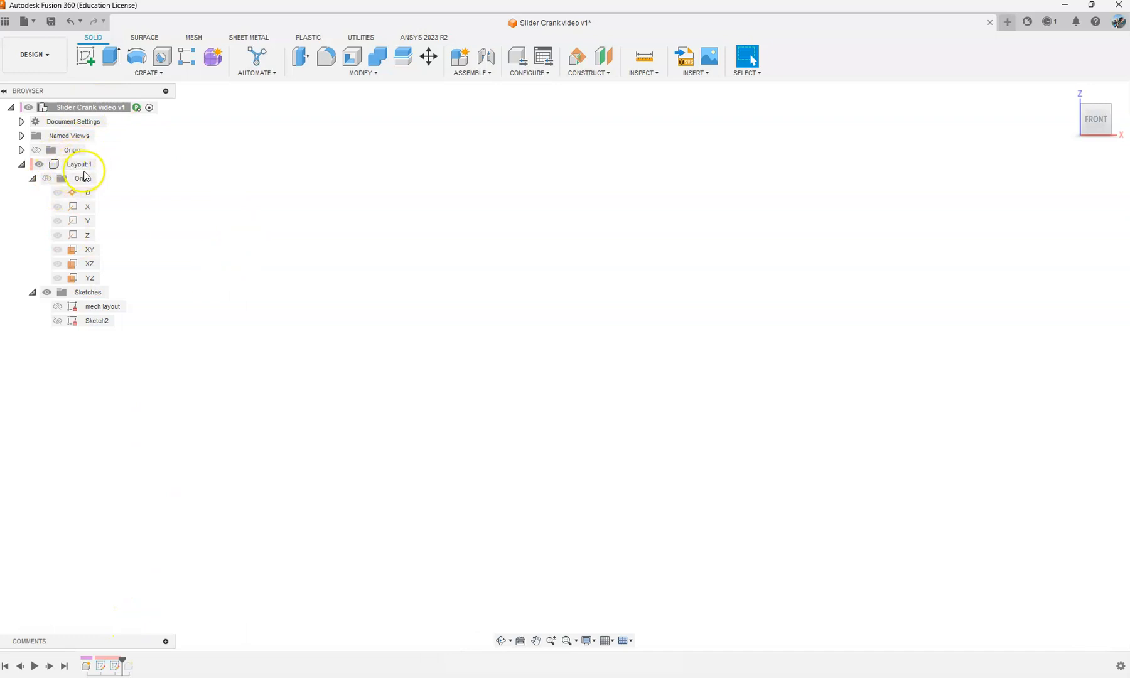
Step: Activate the Layout component, show the mech layout sketch and start a new sketch on the XZ plane
left_click(100, 164)
left_click(57, 306)
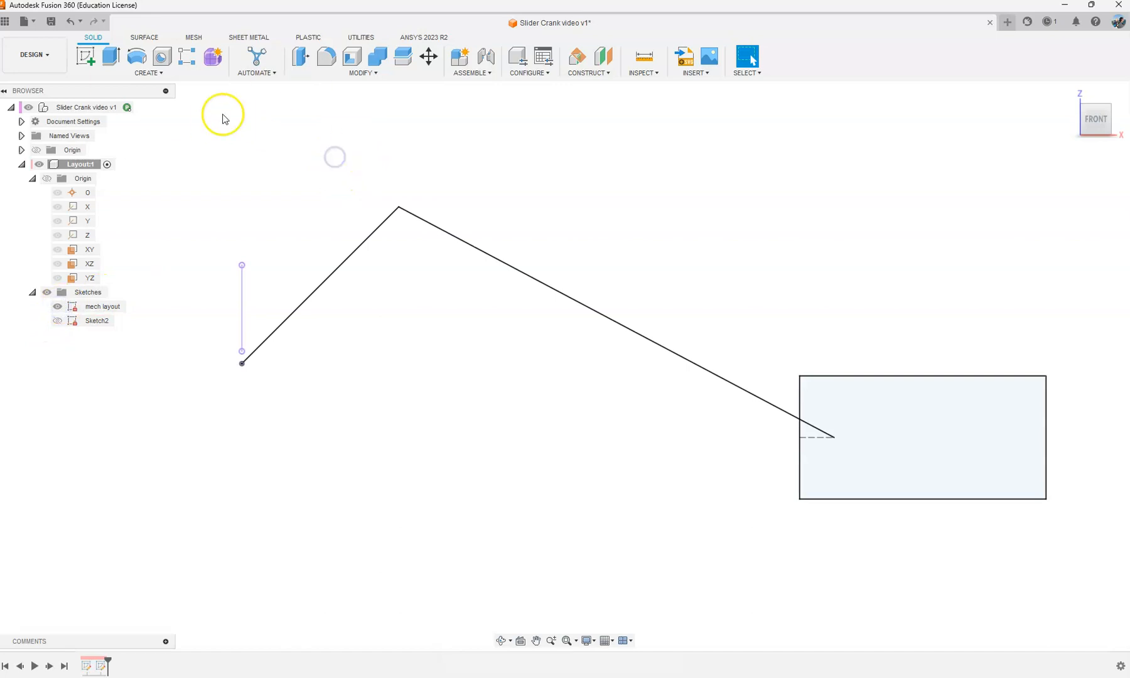
left_click(85, 57)
left_click(276, 317)
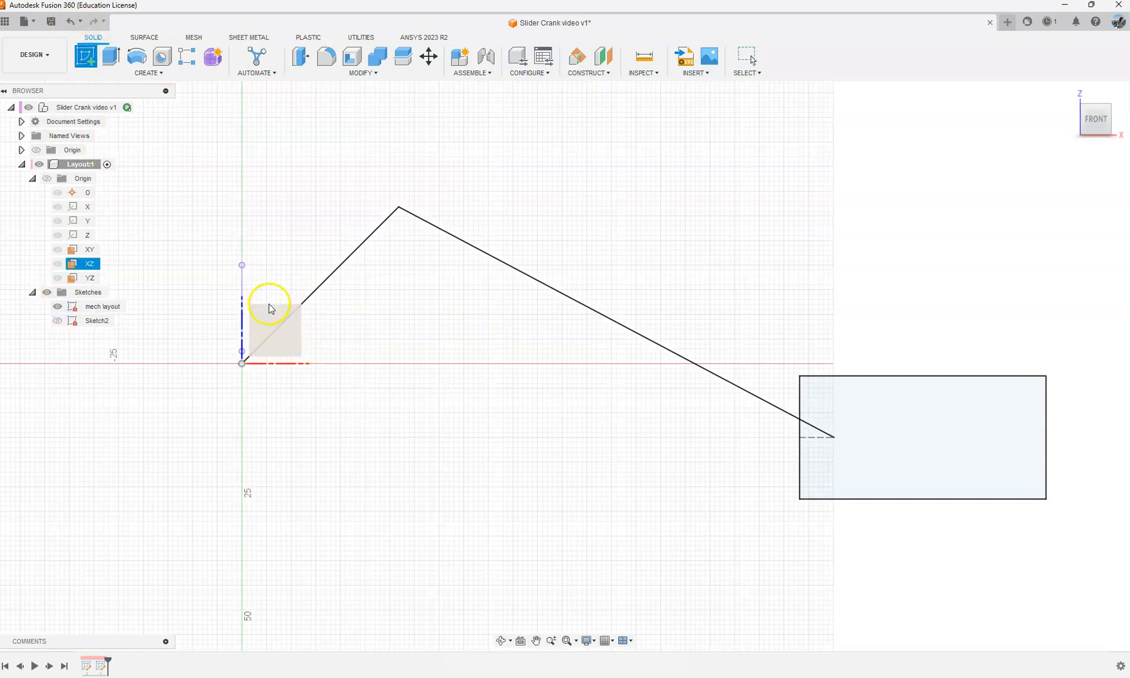
left_click(269, 308)
Step: Project both end points of the connecting rod line into the new sketch and hide the mech layout
key("s")
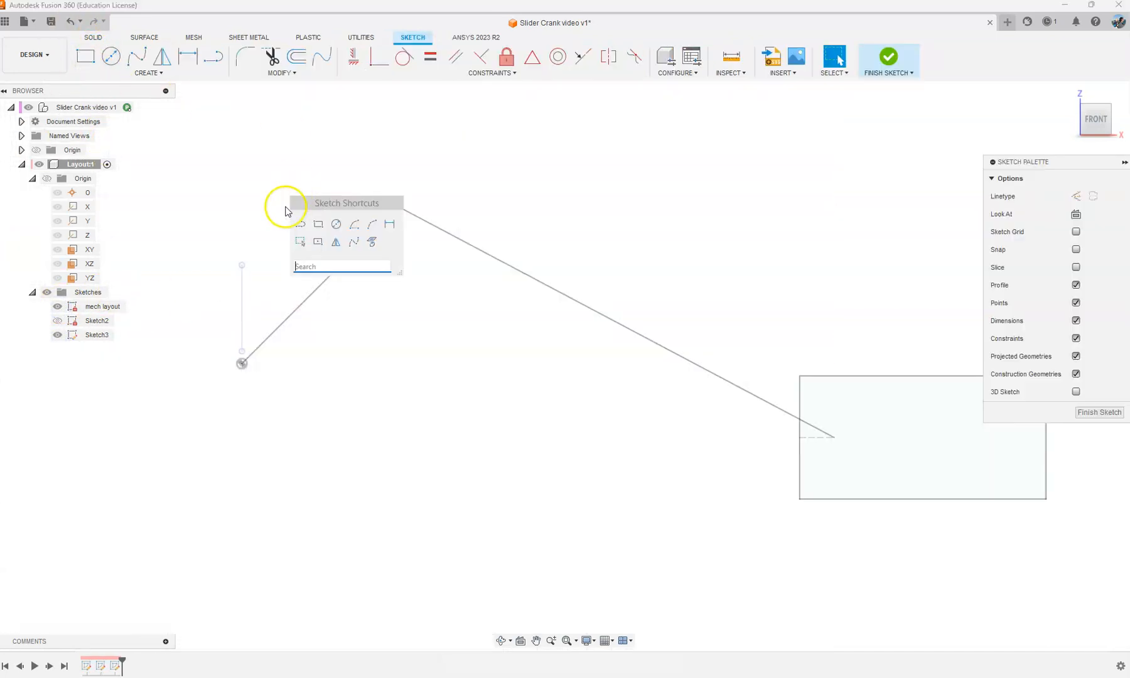
left_click(367, 245)
left_click(399, 207)
left_click(833, 438)
left_click(916, 235)
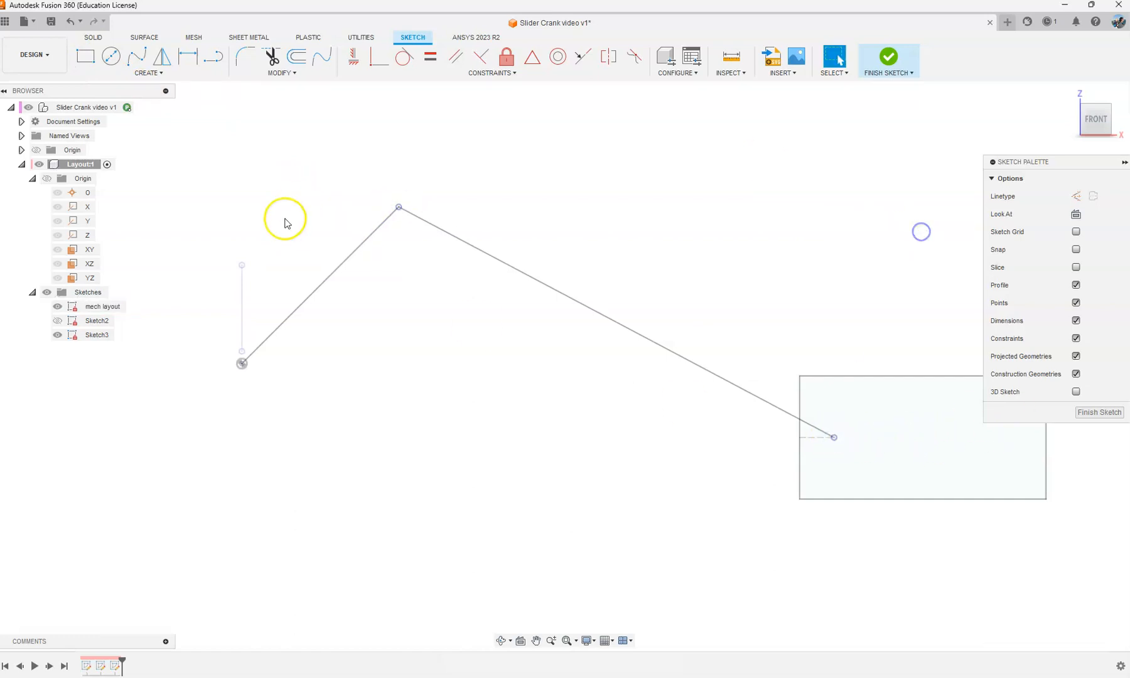
scroll(272, 242, "down", 1)
left_click(58, 308)
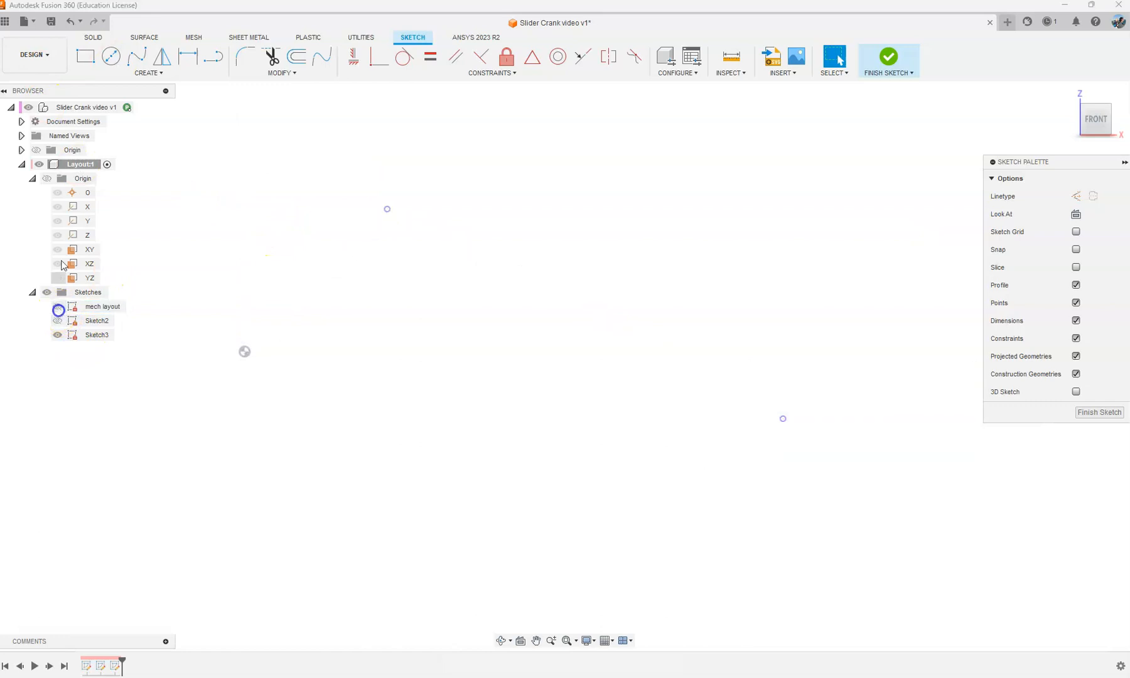
Step: Draw a center-to-center slot 10 mm wide between the two projected points
left_click(119, 74)
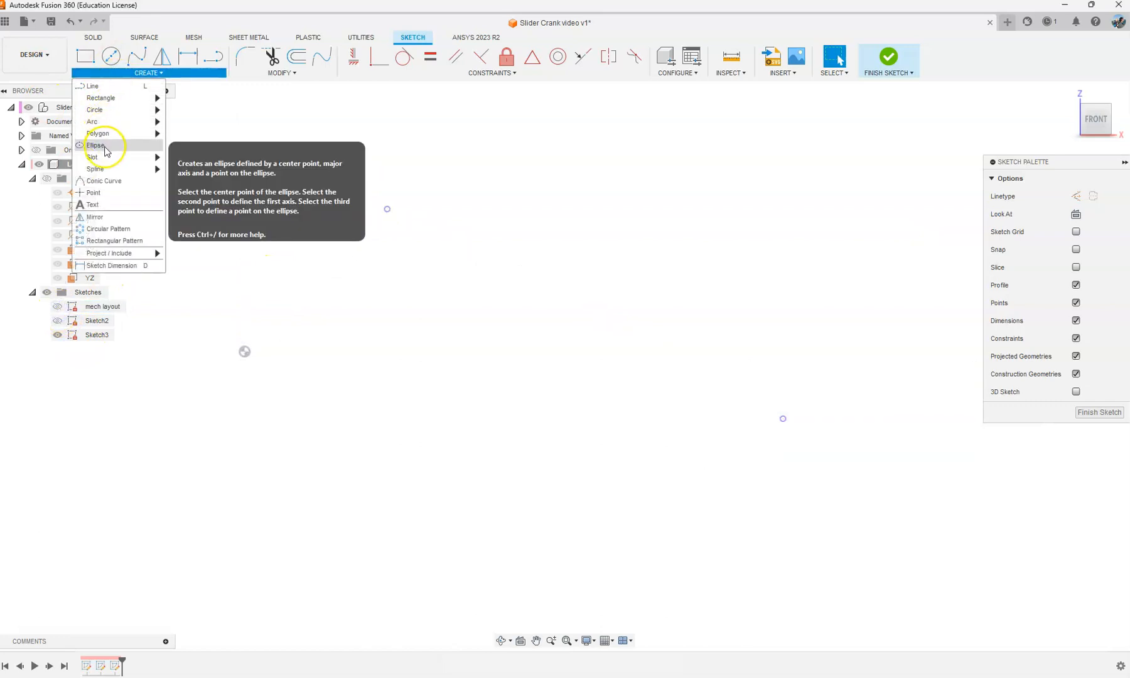
mouse_move(106, 161)
left_click(207, 156)
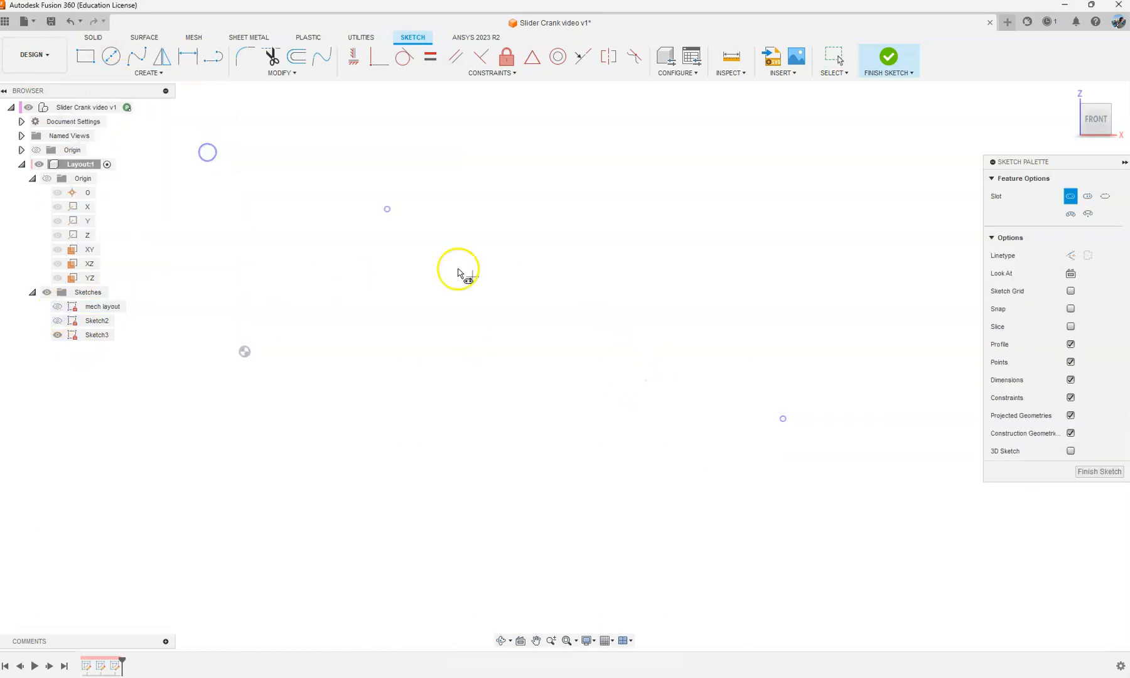
left_click(389, 210)
left_click(784, 420)
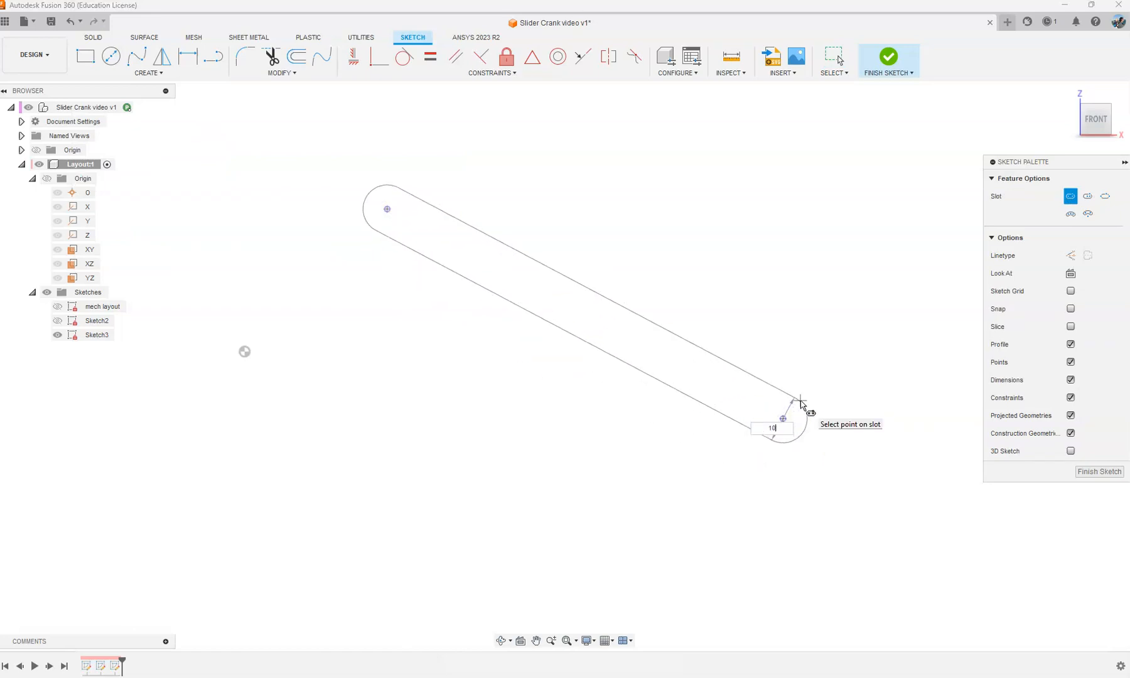
key("Return")
Step: Draw a 5 mm diameter circle centered on each end of the slot
left_click(111, 56)
left_click(387, 208)
key("Return")
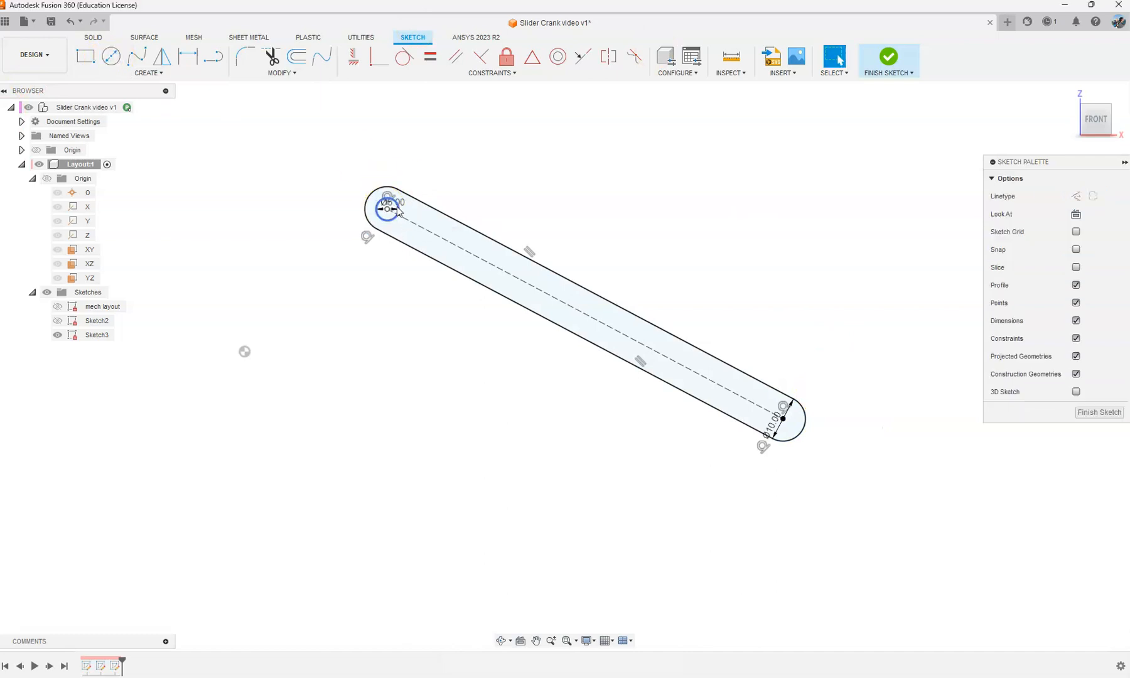
left_click(111, 55)
scroll(817, 434, "up", 2)
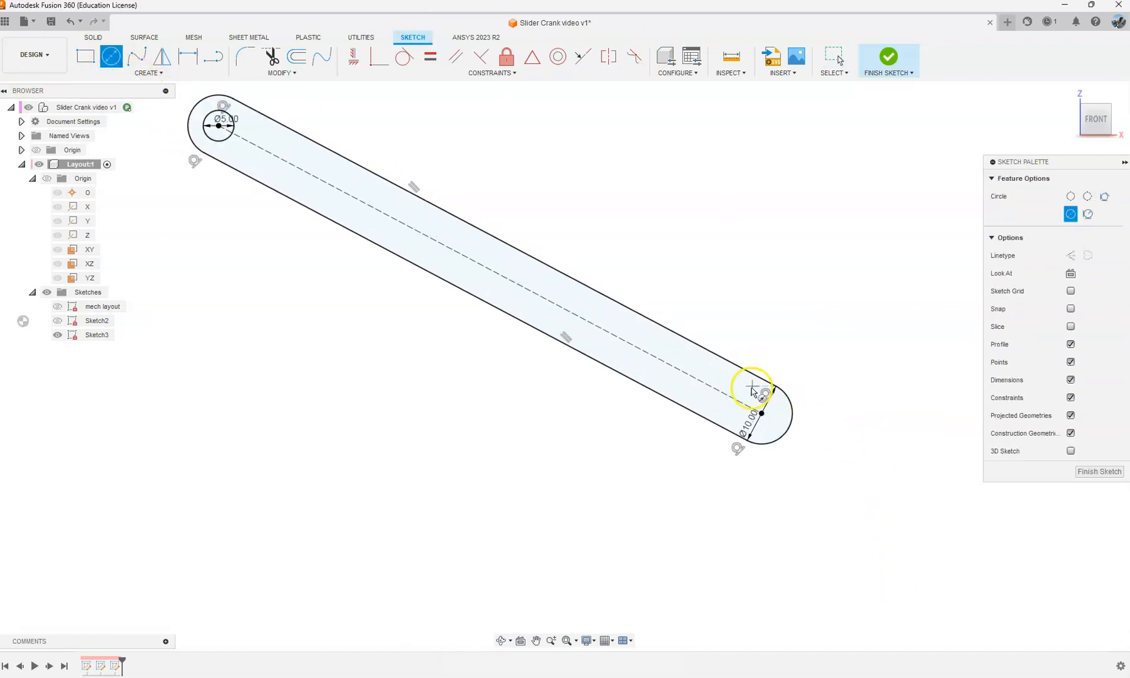
left_click(762, 414)
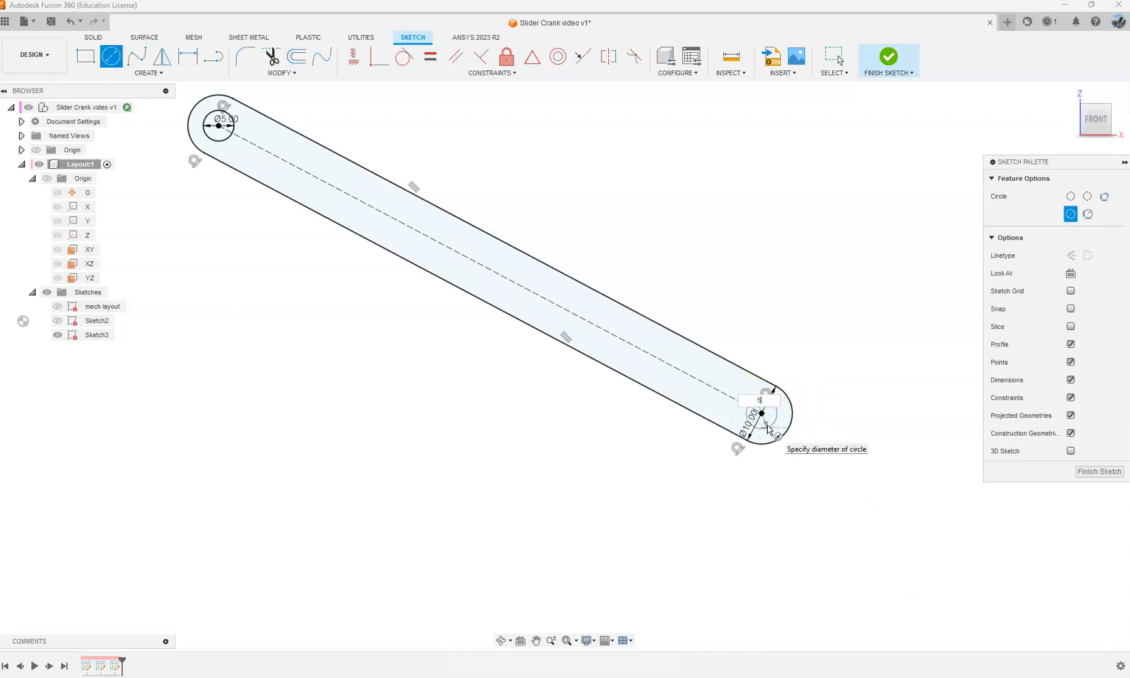
type("5")
key("Return")
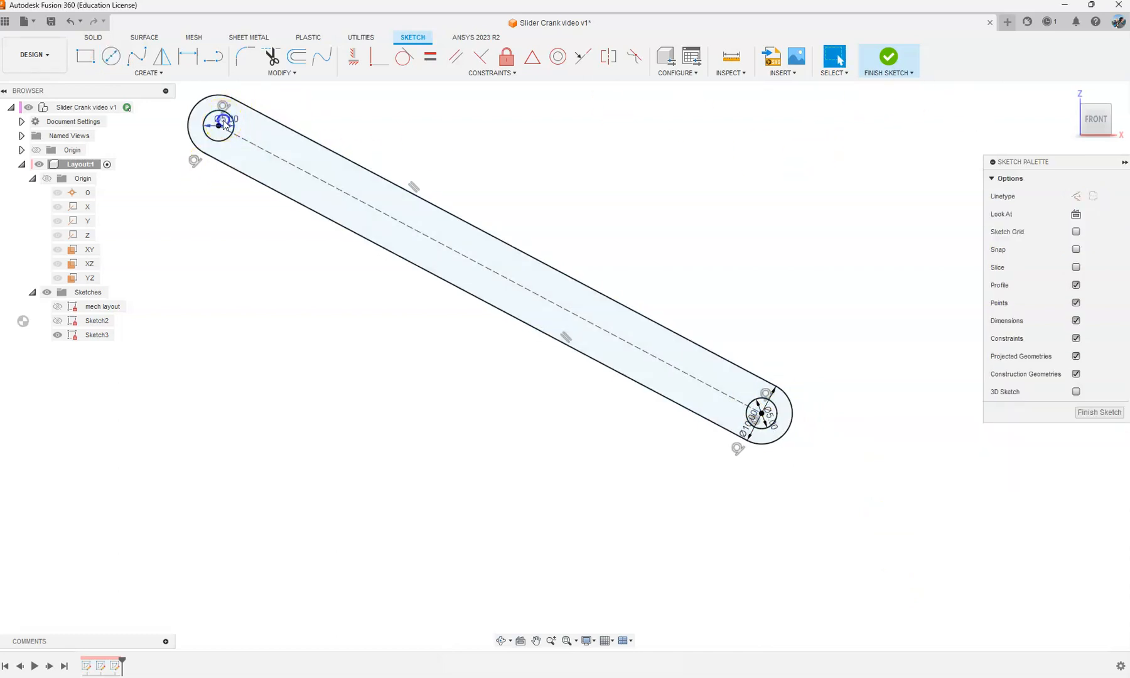
Step: Move the diameter dimensions at the slot's lower end clear of the profile and finish the sketch
left_click(776, 420)
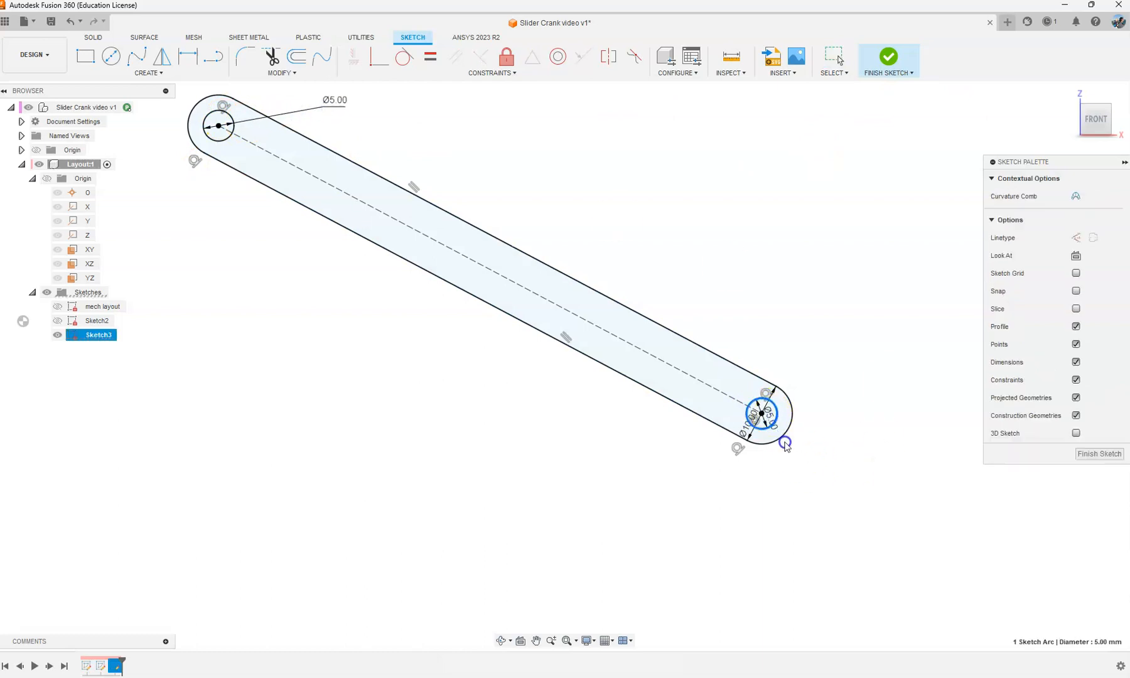
left_click_drag(770, 417, 801, 475)
left_click_drag(742, 429, 734, 325)
left_click(888, 56)
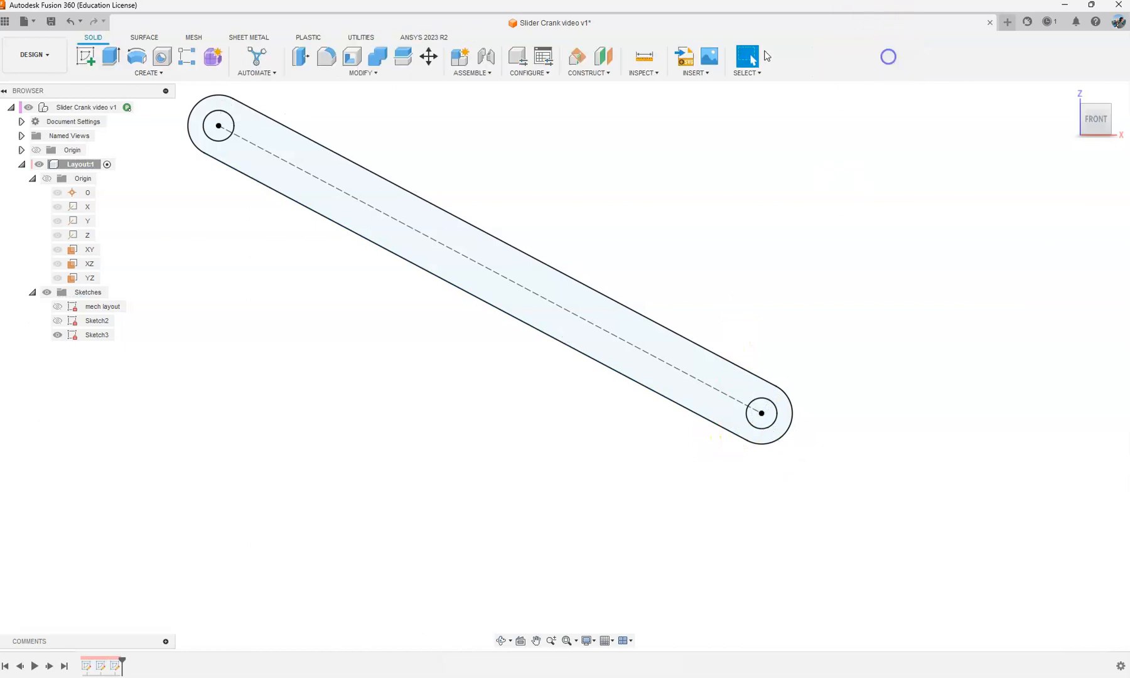
Step: Show Sketch2 with the crank profile alongside the connecting rod profile
scroll(746, 295, "down", 3)
left_click(55, 320)
middle_click_drag(477, 208, 595, 301)
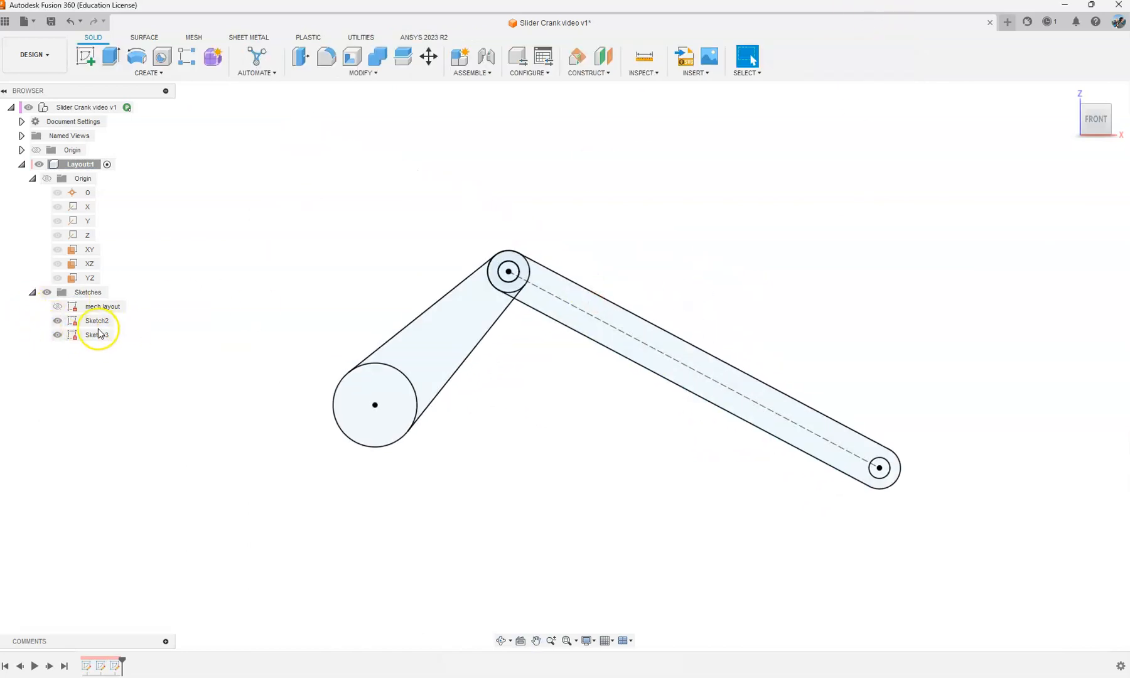
Step: Rename Sketch2 as crank and Sketch3 as link
left_click(98, 333)
left_click(517, 343)
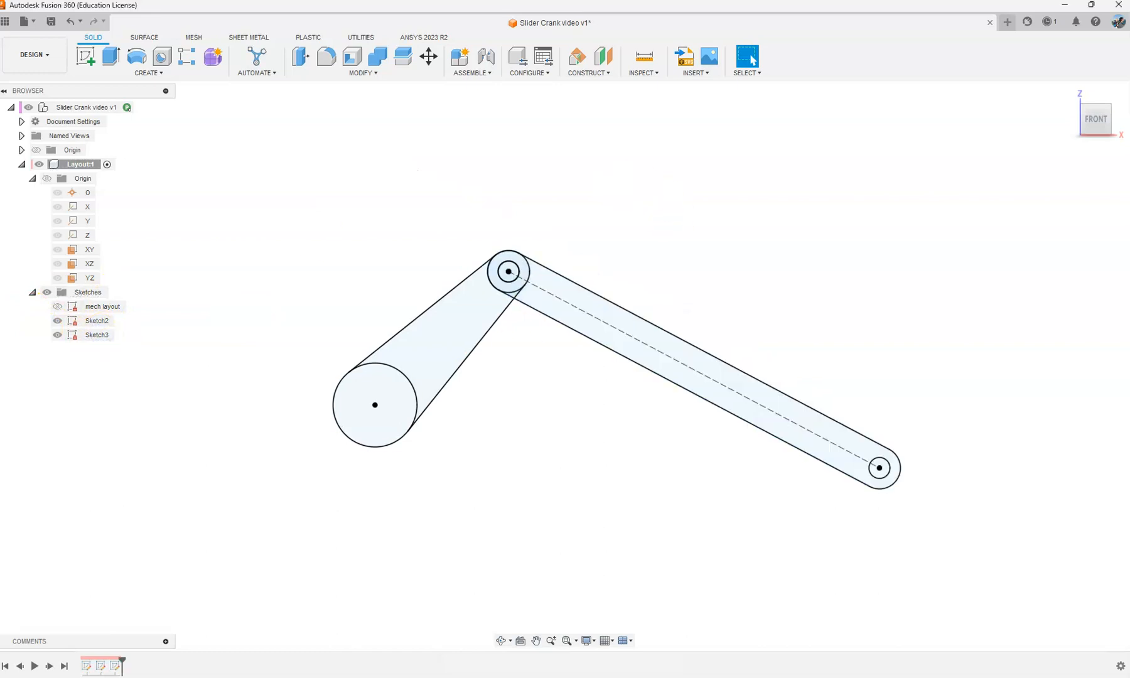
double_click(102, 320)
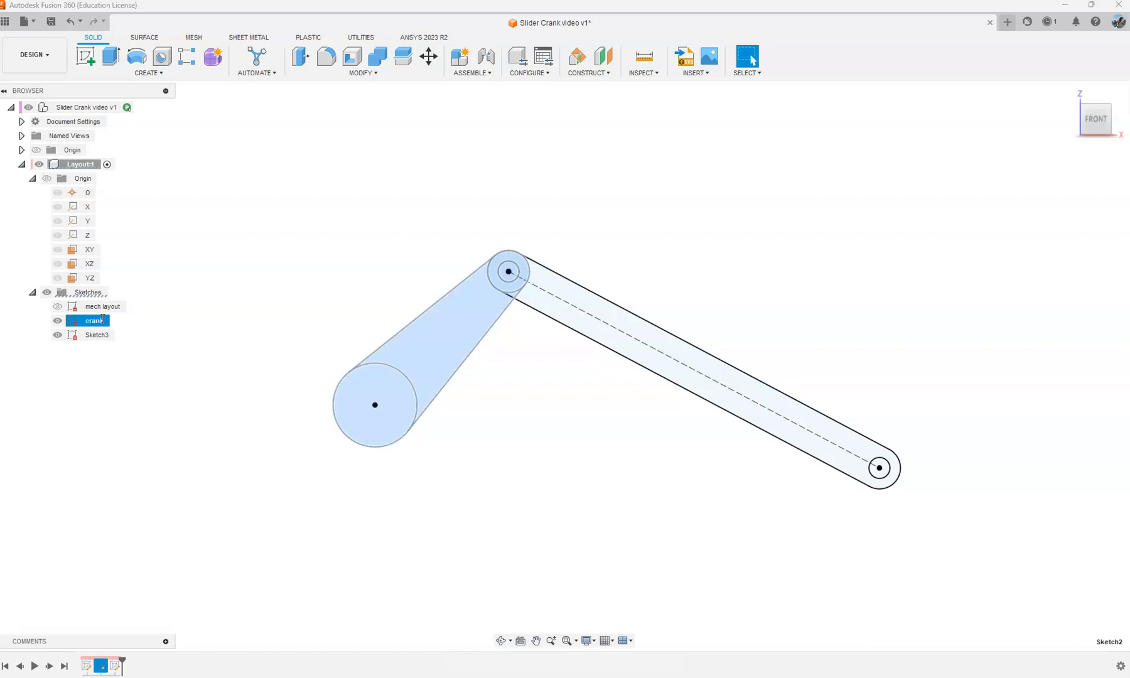
double_click(98, 334)
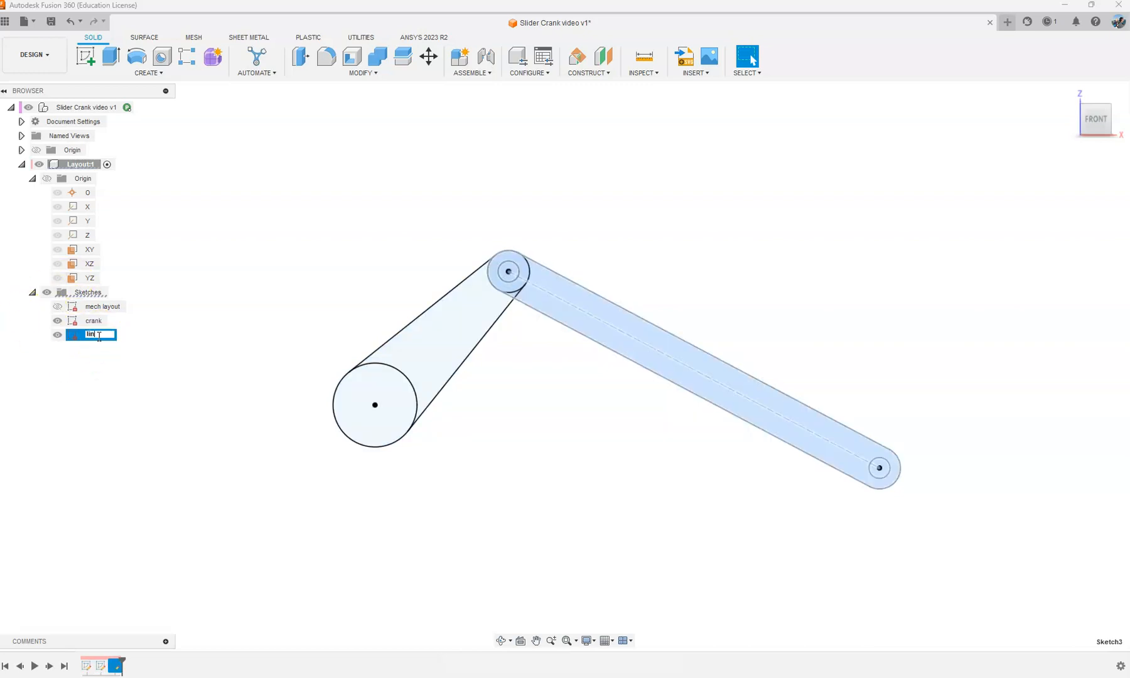
left_click(436, 230)
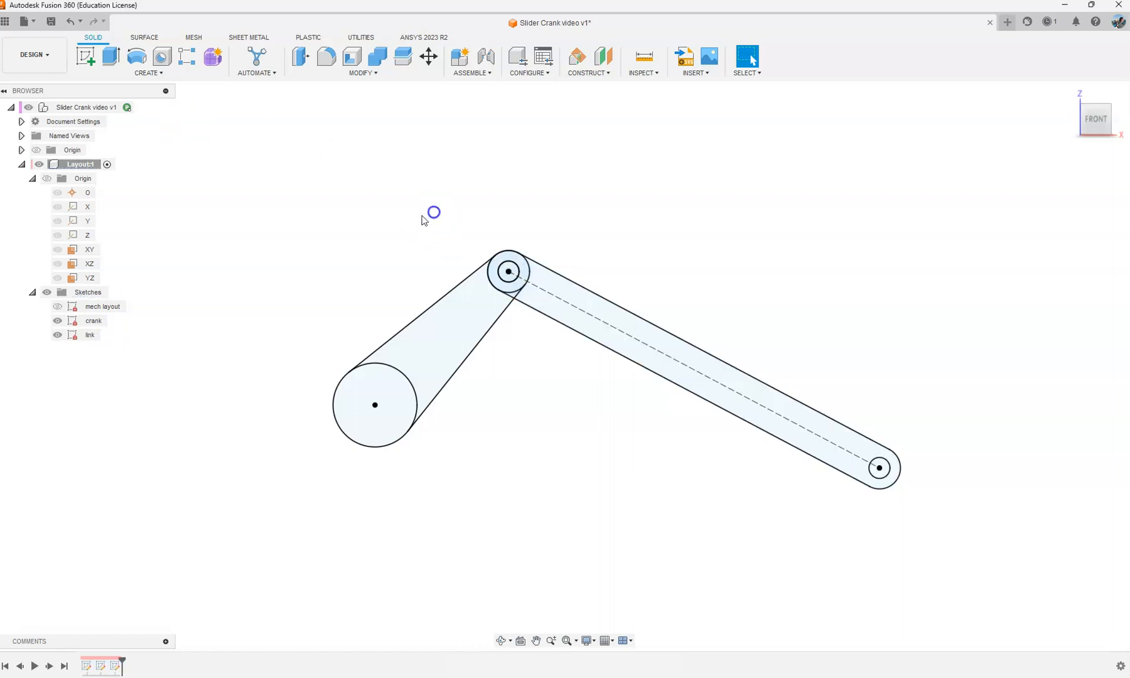
Step: Hide the crank and link sketches
middle_click_drag(508, 203, 417, 176)
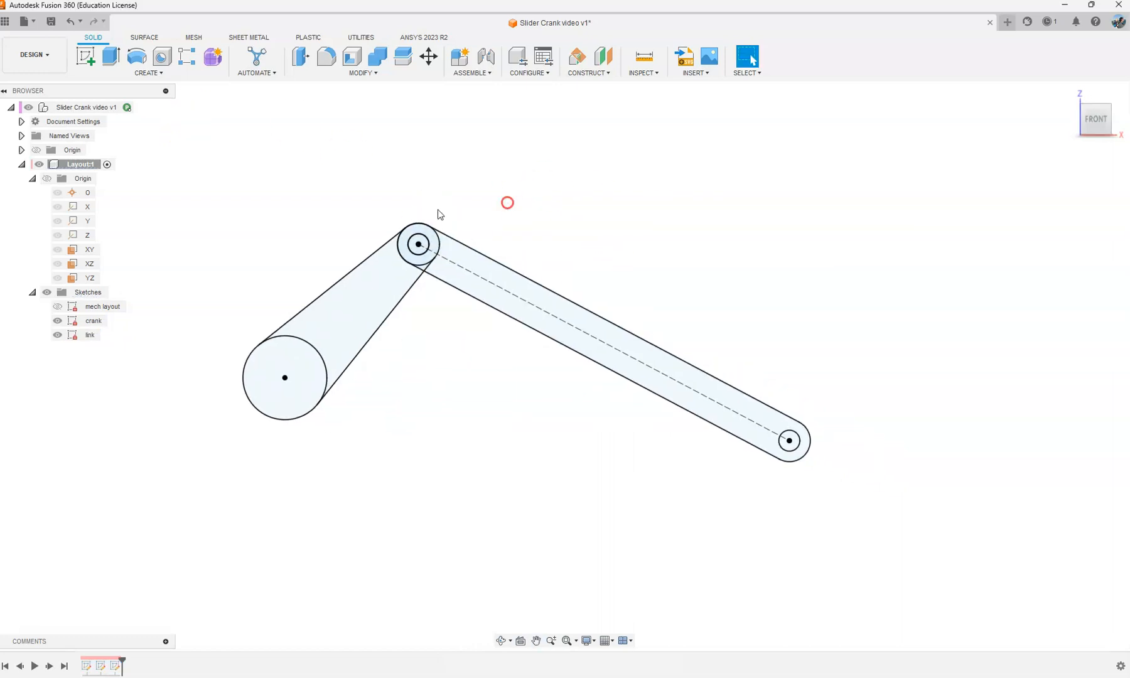
left_click(57, 321)
left_click(57, 335)
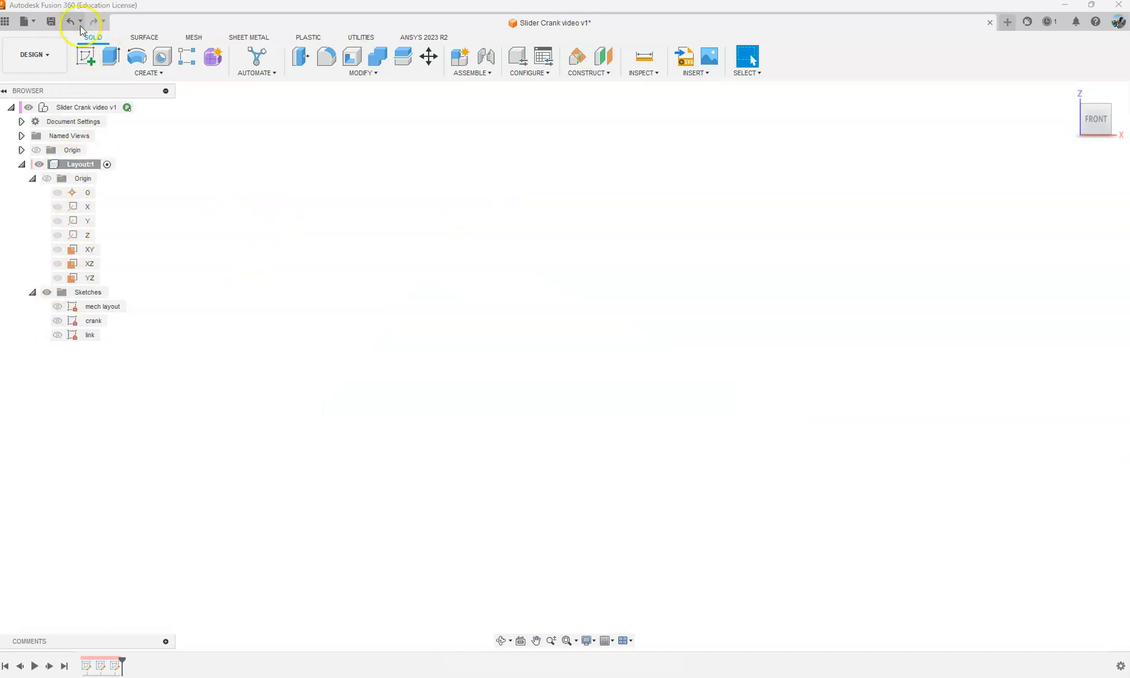
Step: Start a new sketch on the XZ plane in the Layout component and show the mech layout and link sketches
left_click(86, 57)
left_click(340, 329)
left_click(57, 306)
middle_click_drag(710, 287, 585, 262)
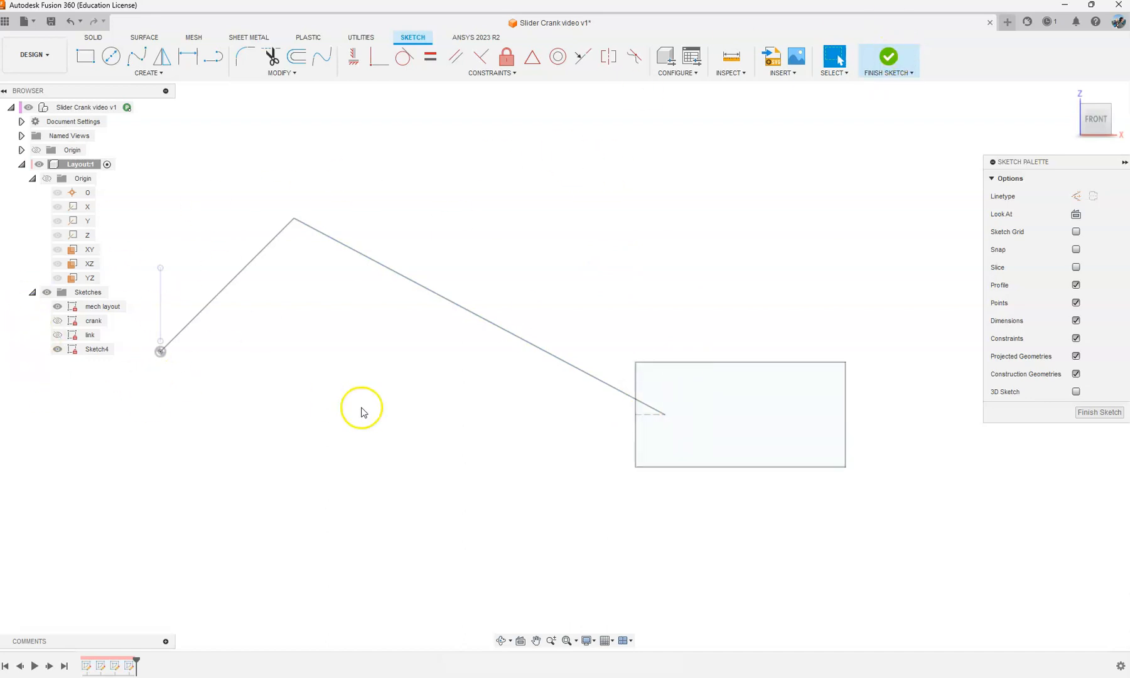
left_click(58, 335)
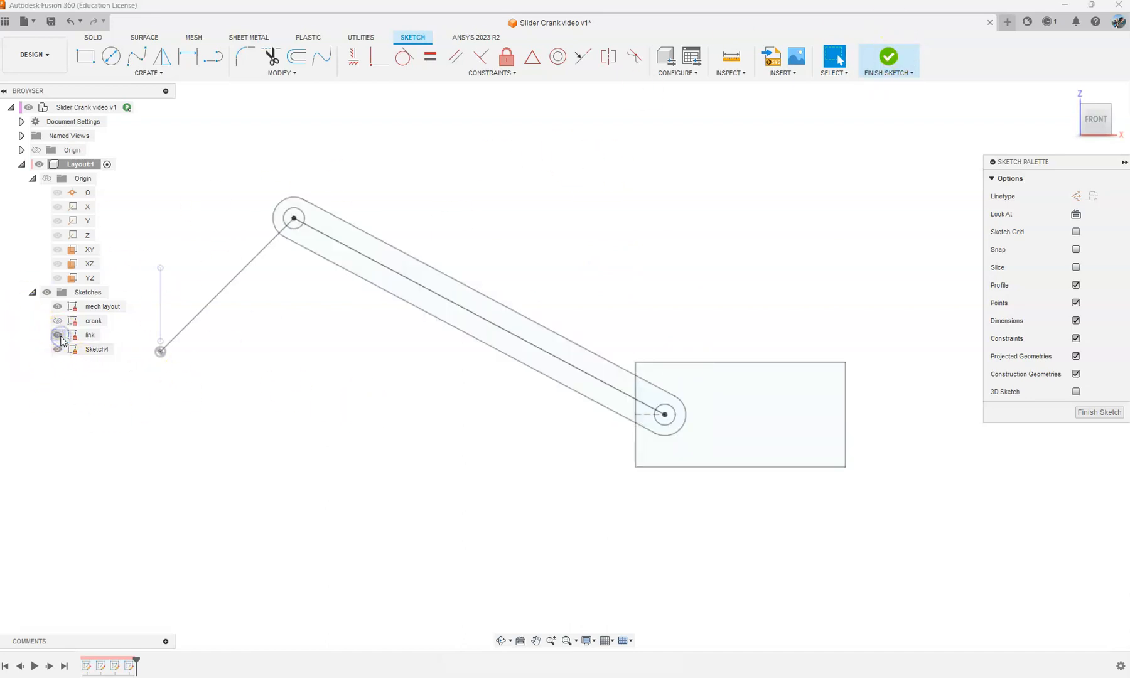
Step: Hide the link sketch, finish the empty Sketch4 and delete it
left_click(59, 336)
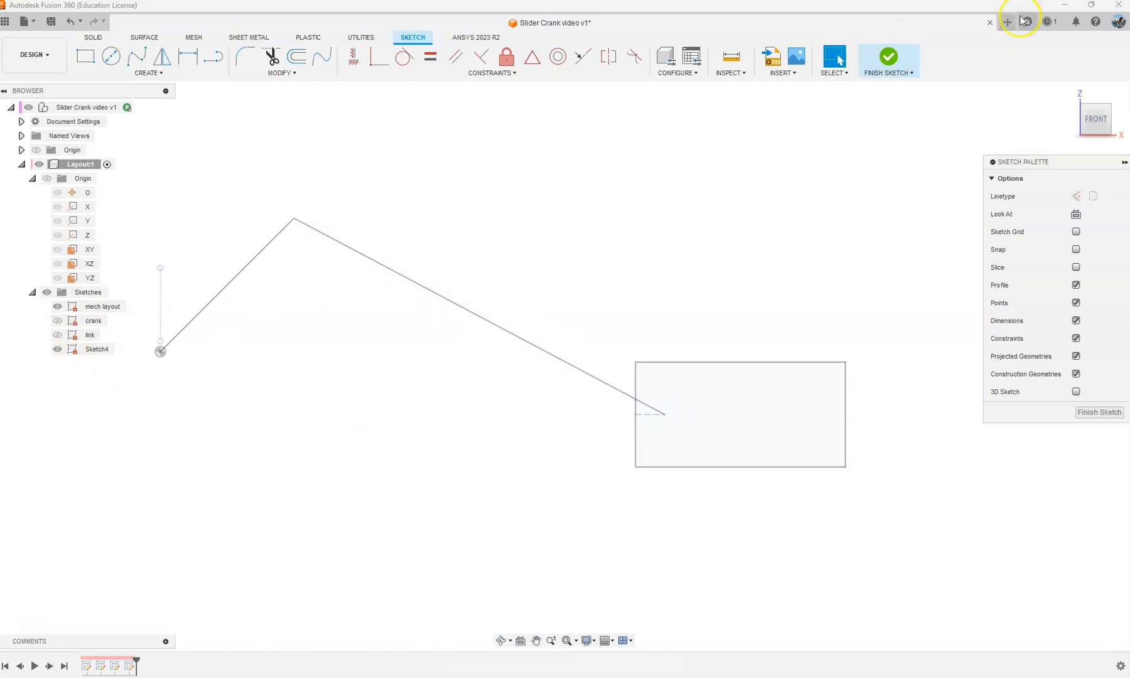
left_click(888, 60)
right_click(100, 349)
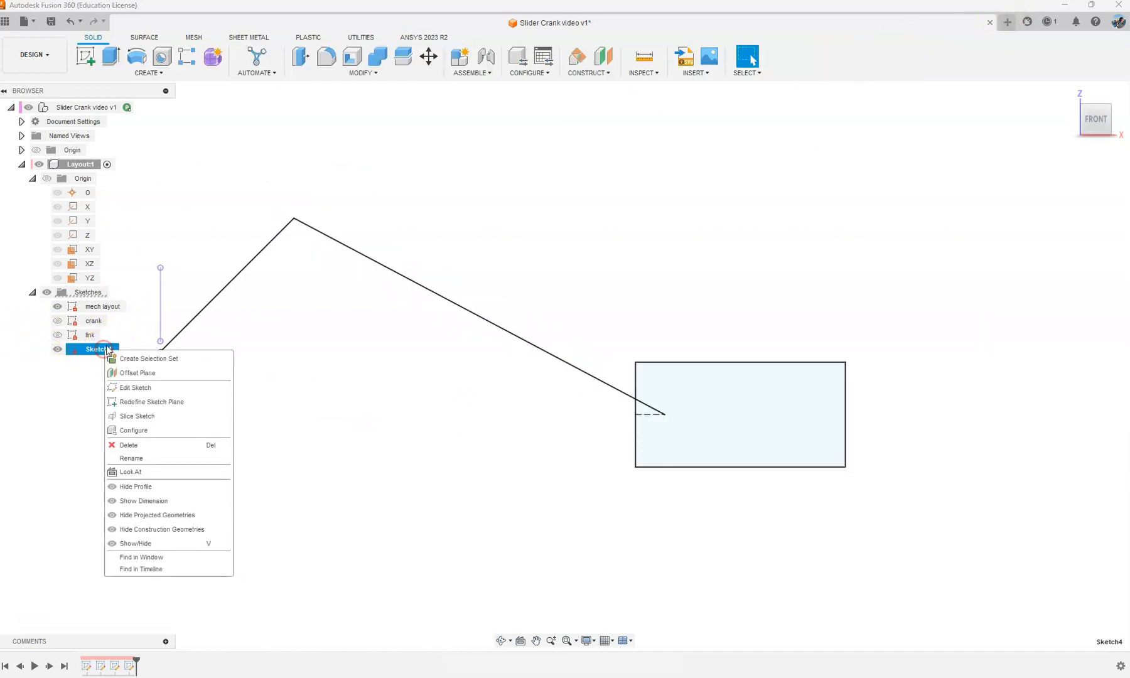
left_click(144, 445)
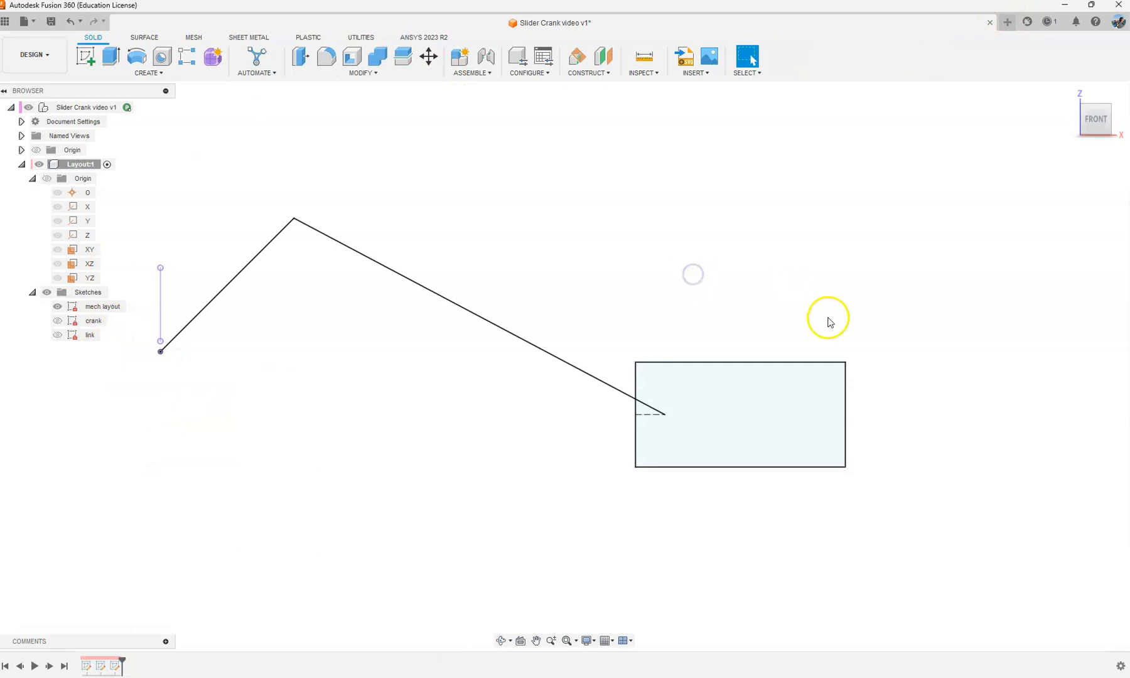
Step: Start a new sketch on the XZ plane and draw a 5 mm diameter circle centred on the crank's fixed pivot at the origin
scroll(829, 322, "down", 2)
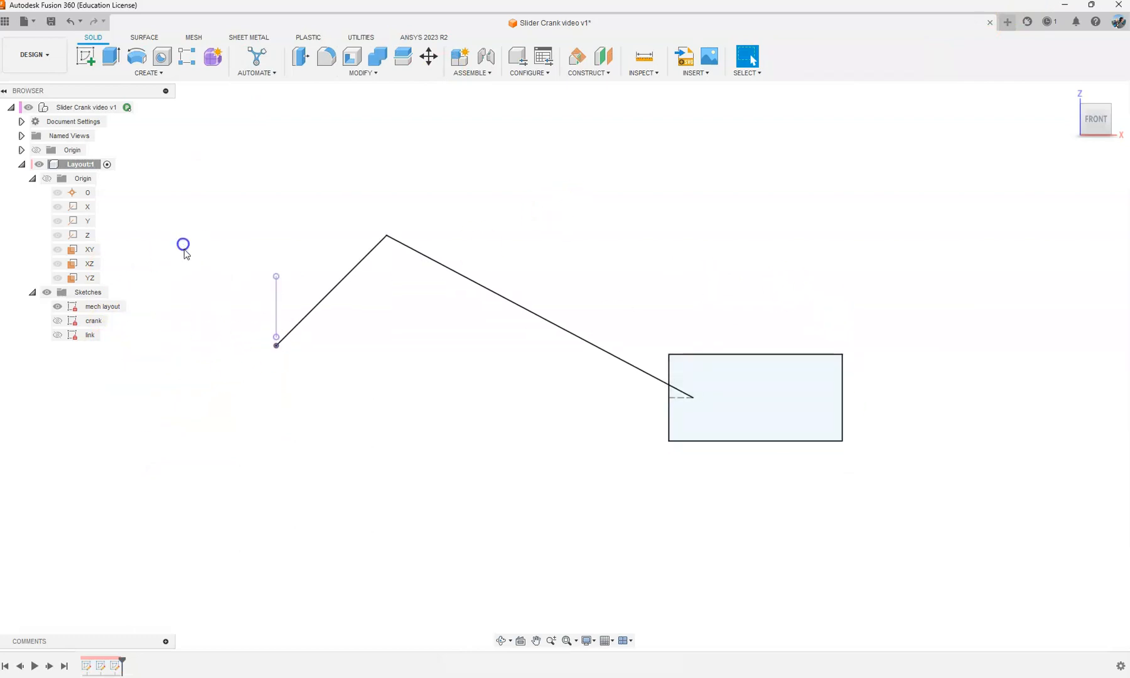
left_click(93, 53)
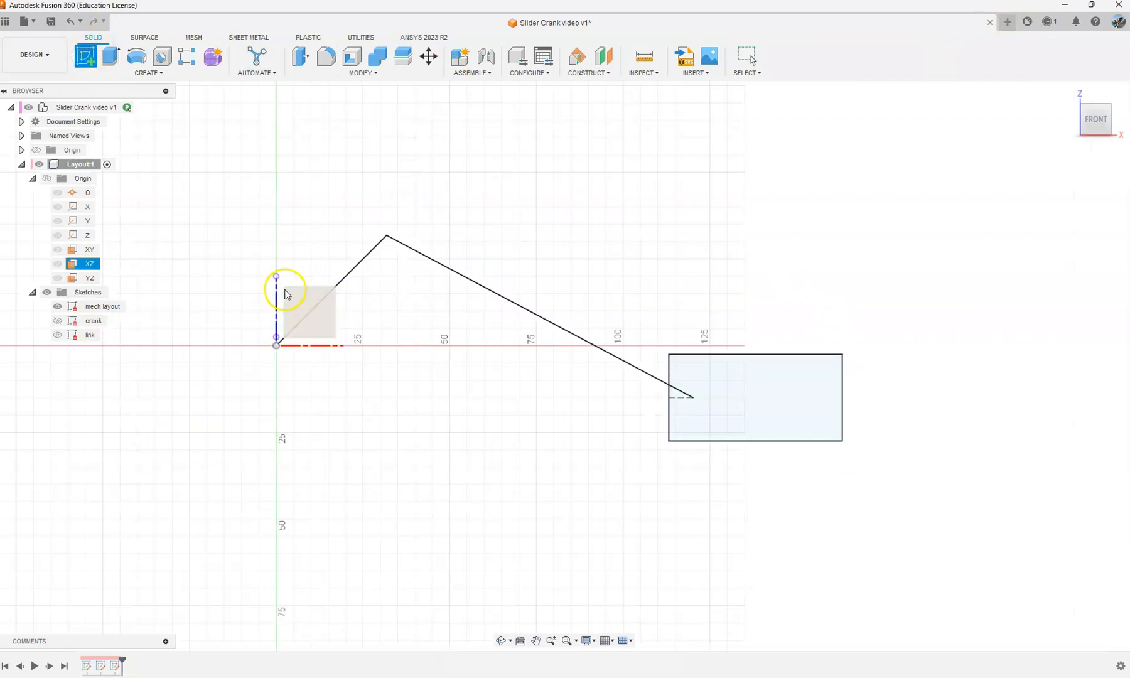
left_click(288, 294)
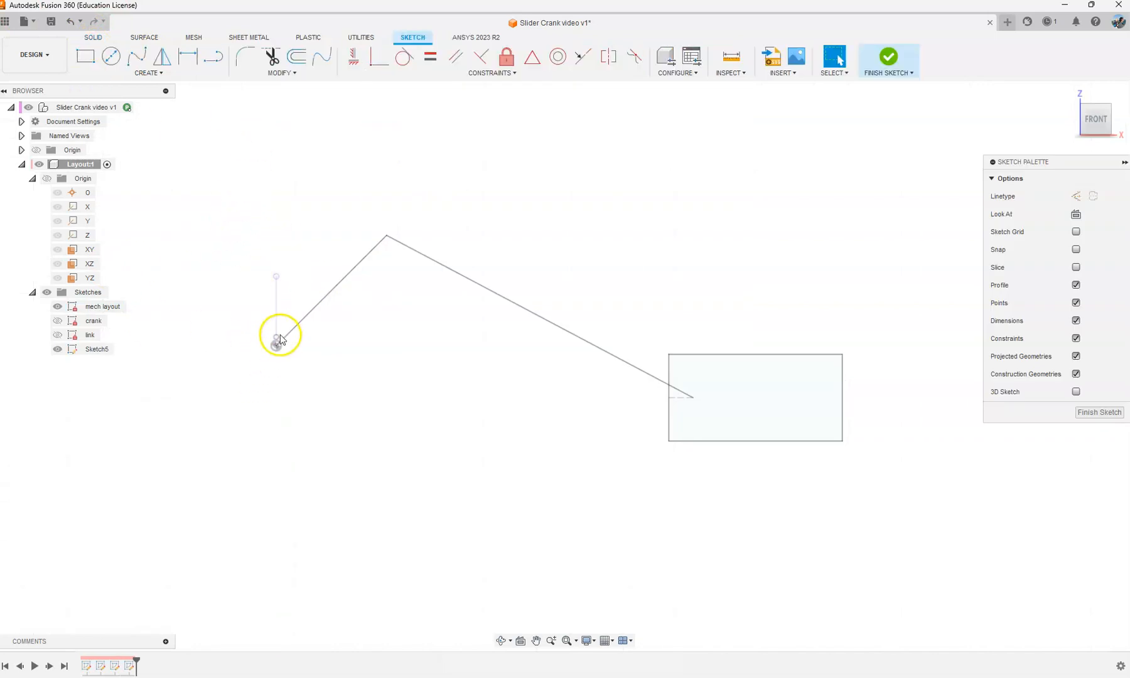
left_click(111, 58)
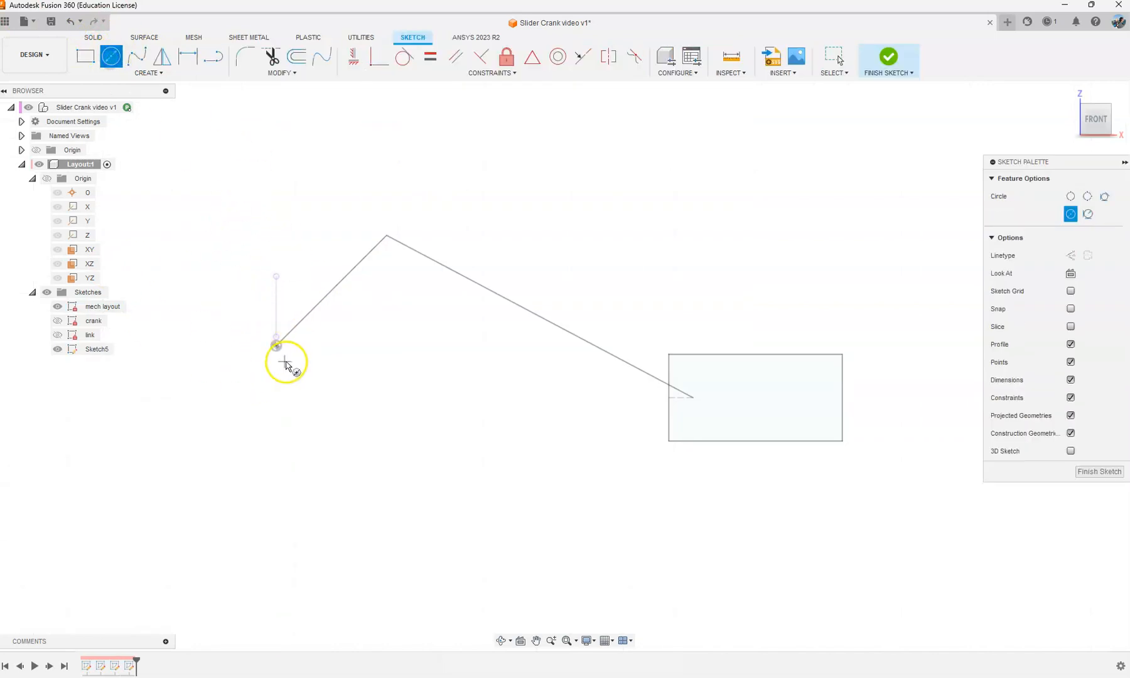
left_click(277, 346)
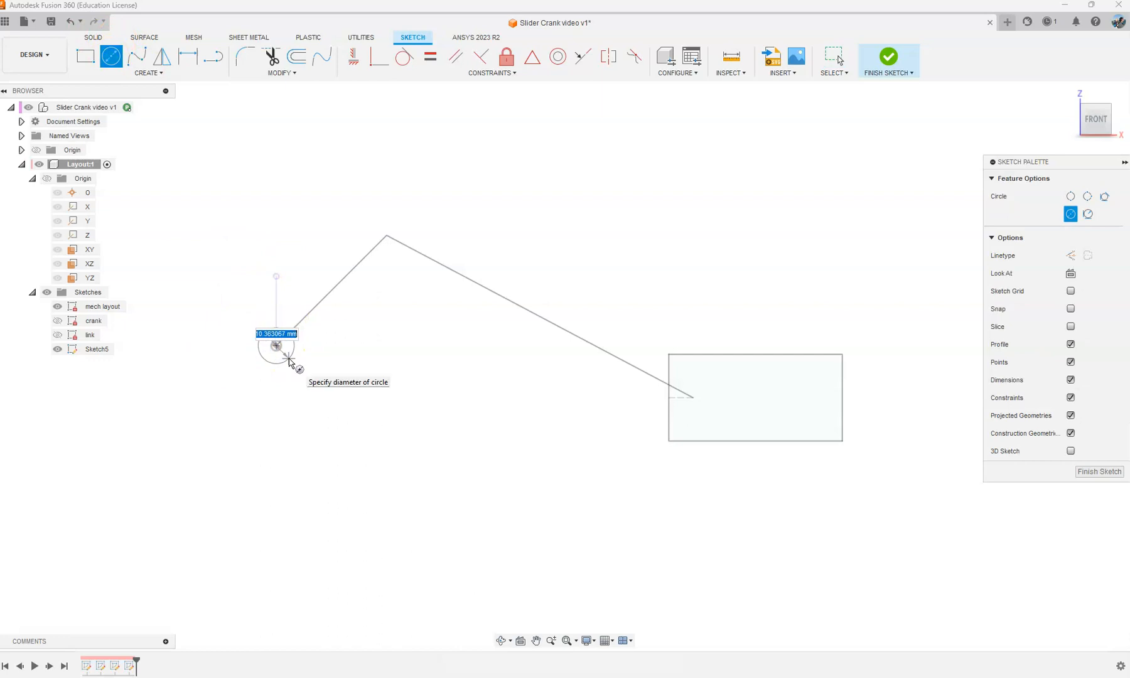
left_click(289, 359)
key("Escape")
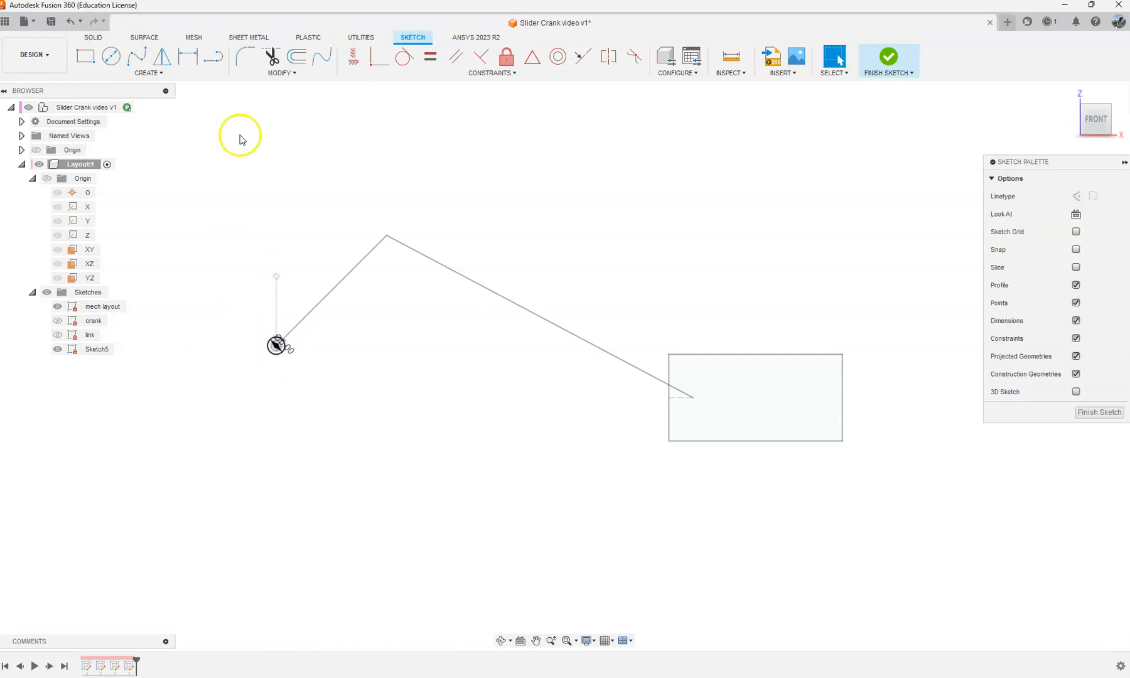
left_click_drag(290, 353, 313, 340)
scroll(282, 355, "up", 1)
Step: Draw connected lines horizontally above the pivot circle, vertically down its left side and horizontally below the slider past its right end
left_click(213, 56)
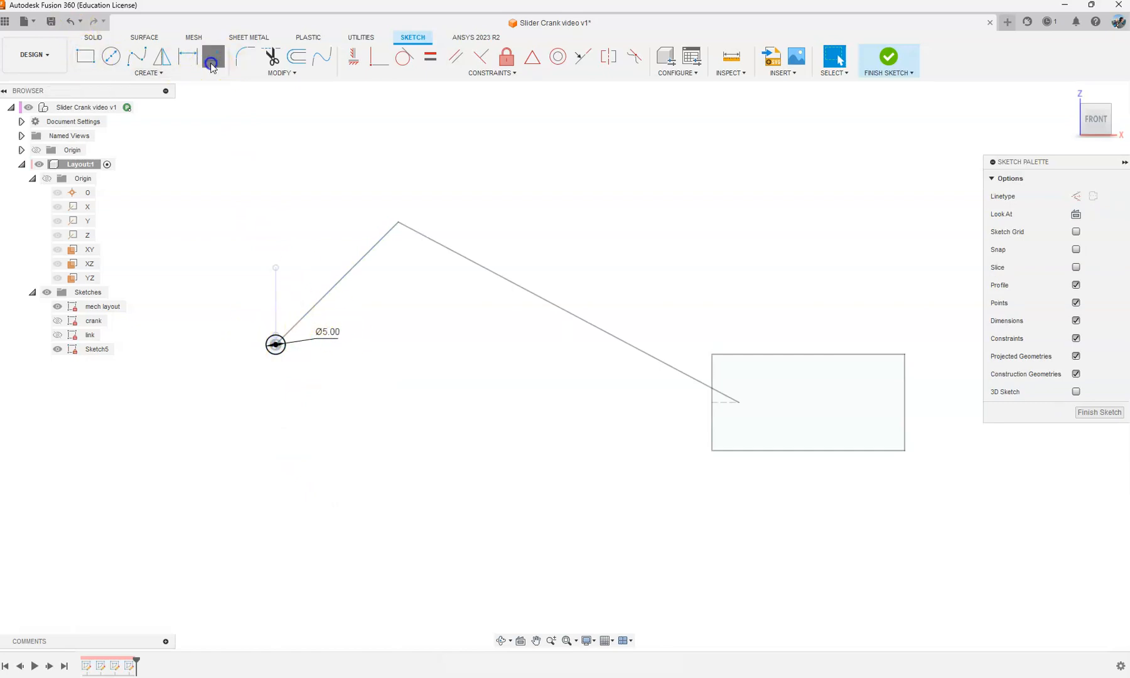
left_click(310, 321)
left_click(239, 322)
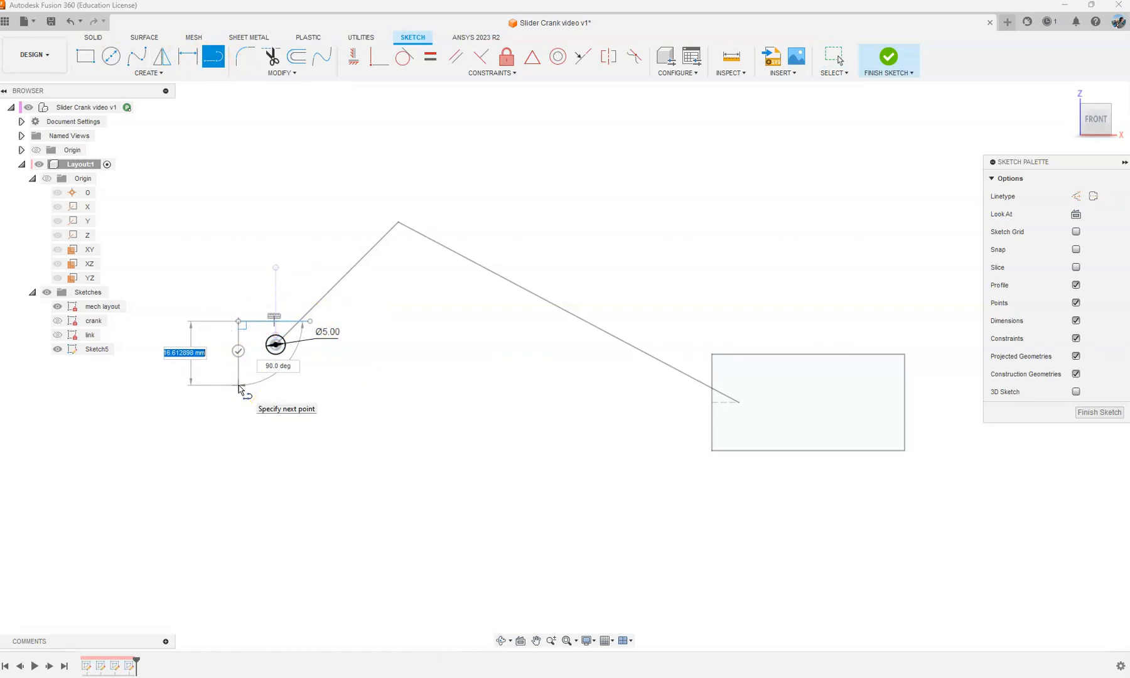
left_click(242, 474)
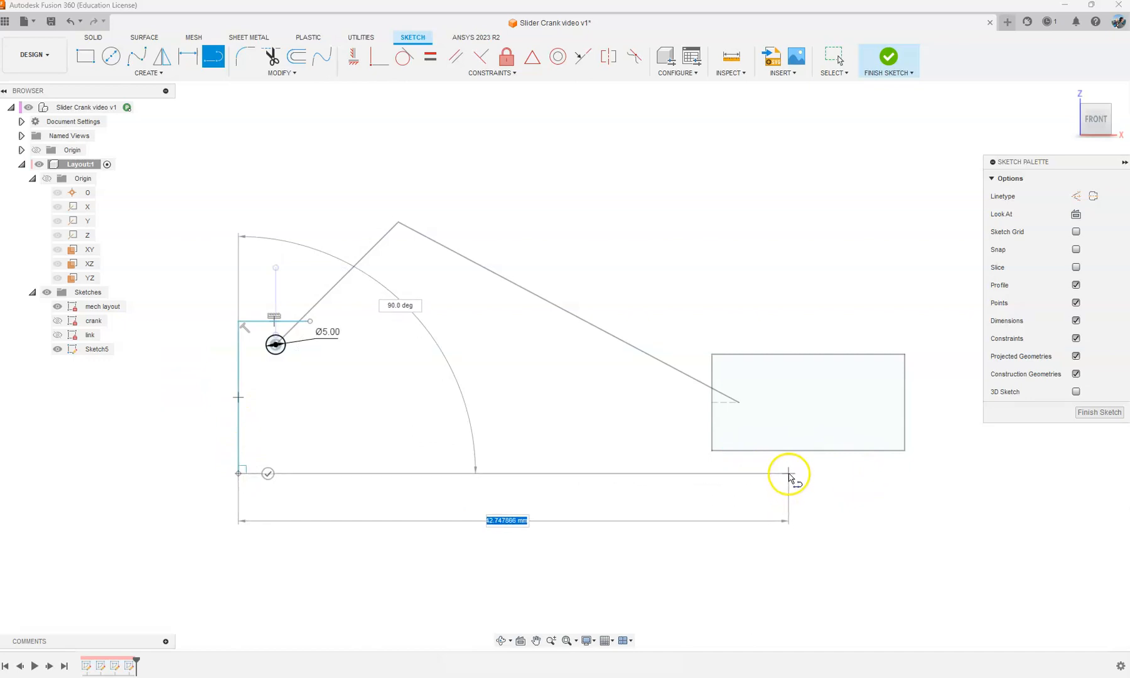
scroll(979, 476, "down", 3)
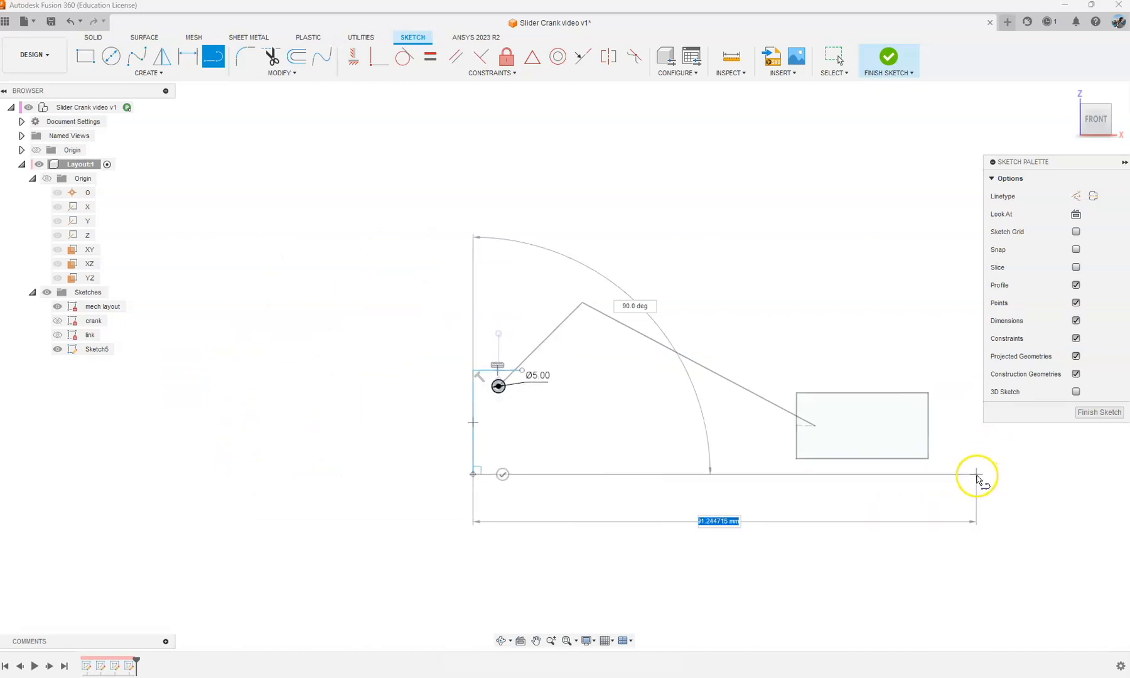
scroll(975, 475, "up", 2)
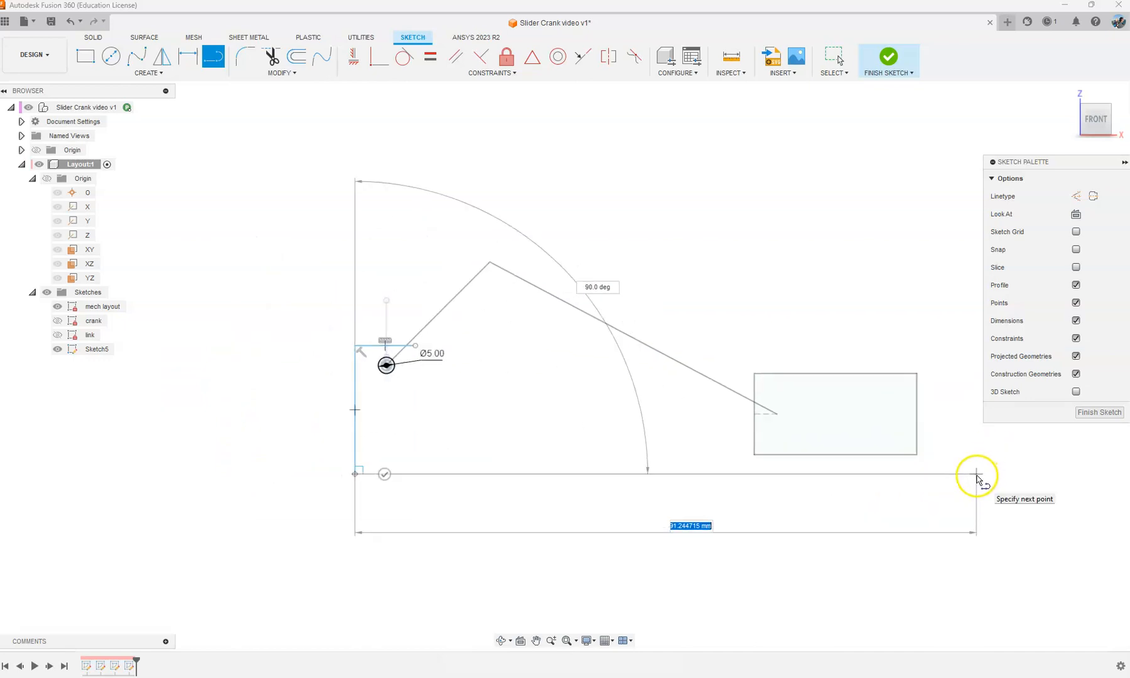
left_click(1027, 474)
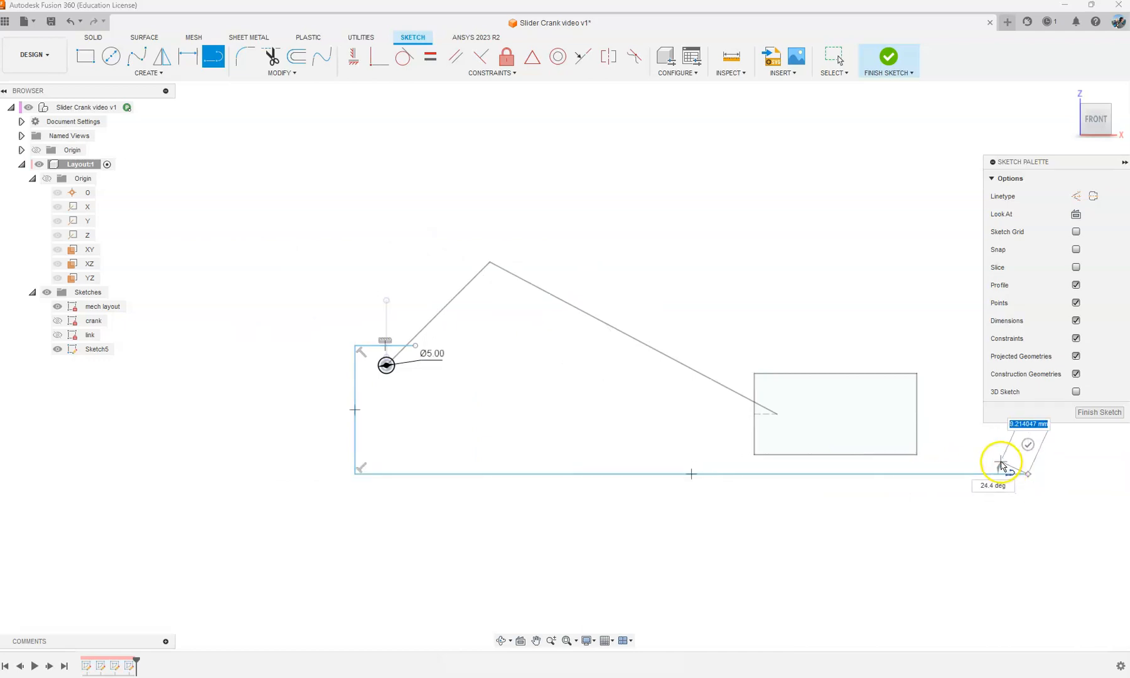
Step: Close the L-shaped base outline with a short right end, a long ledge back through the slider and a vertical post side beside the pivot
middle_click_drag(1003, 464, 779, 459, "shift")
middle_click_drag(919, 444, 665, 445, "shift")
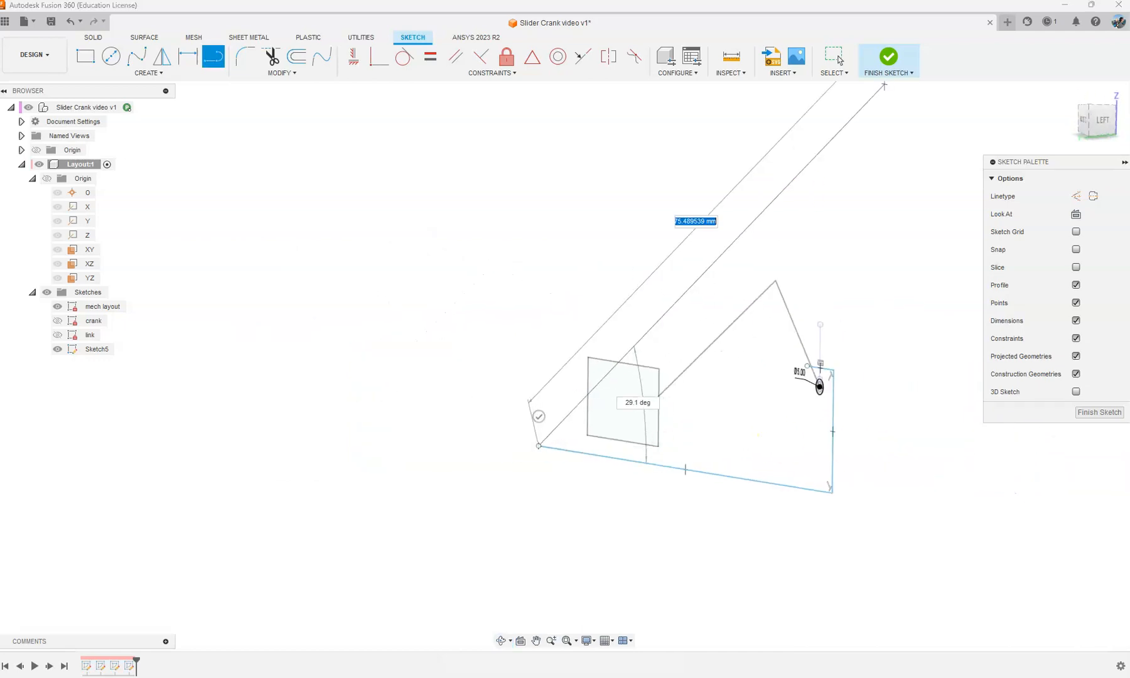
middle_click_drag(910, 153, 1037, 137, "shift")
mouse_move(940, 149)
middle_mouse_down("shift")
mouse_move(972, 139)
mouse_move(915, 139)
mouse_move(919, 155)
mouse_move(850, 154)
mouse_move(927, 281)
middle_mouse_up("shift")
middle_click_drag(851, 142, 668, 156, "shift")
left_click(1090, 125)
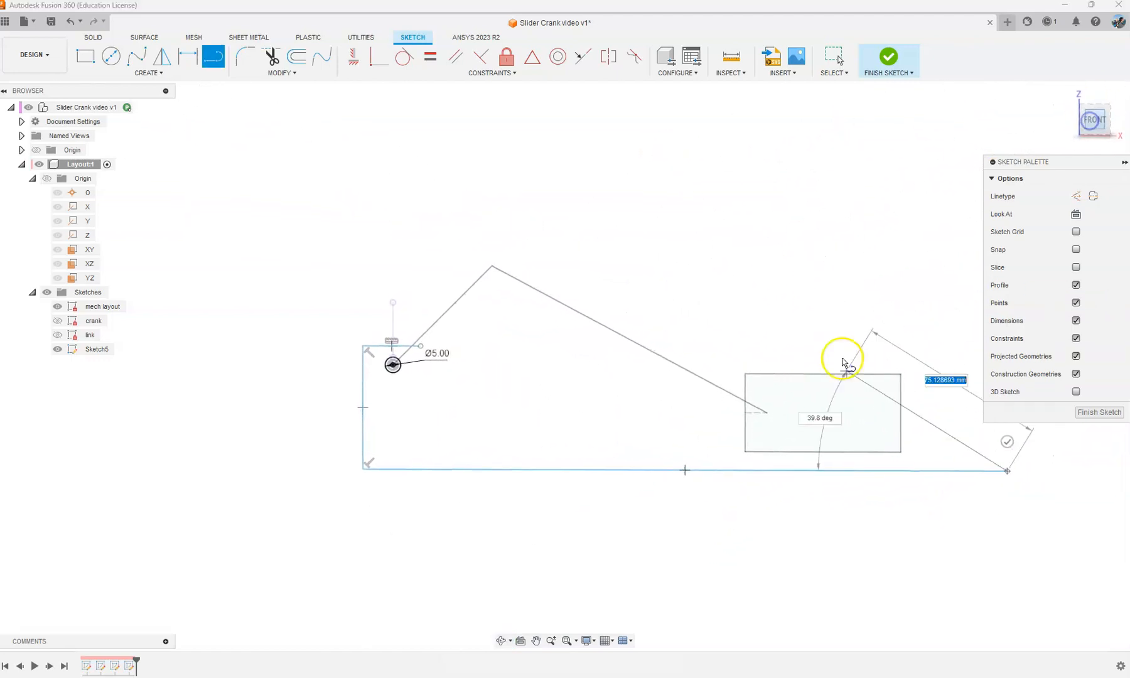
mouse_move(919, 356)
middle_mouse_down()
mouse_move(881, 352)
mouse_move(741, 281)
middle_mouse_up()
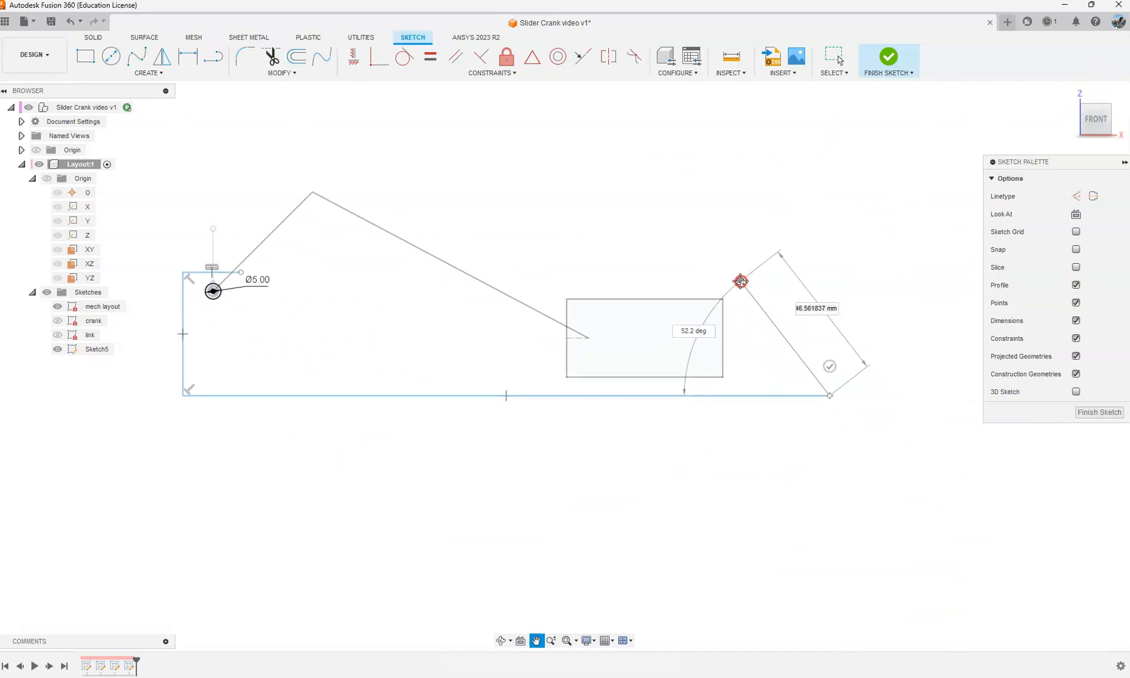
left_click(834, 344)
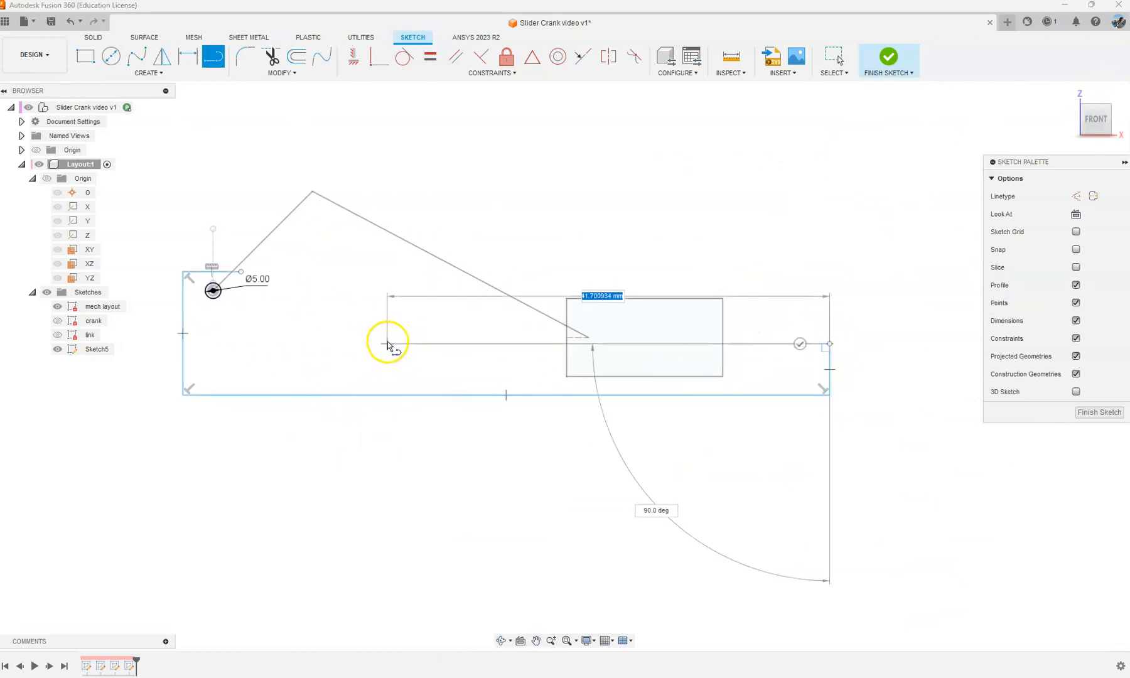
left_click(242, 334)
left_click(241, 272)
key("Escape")
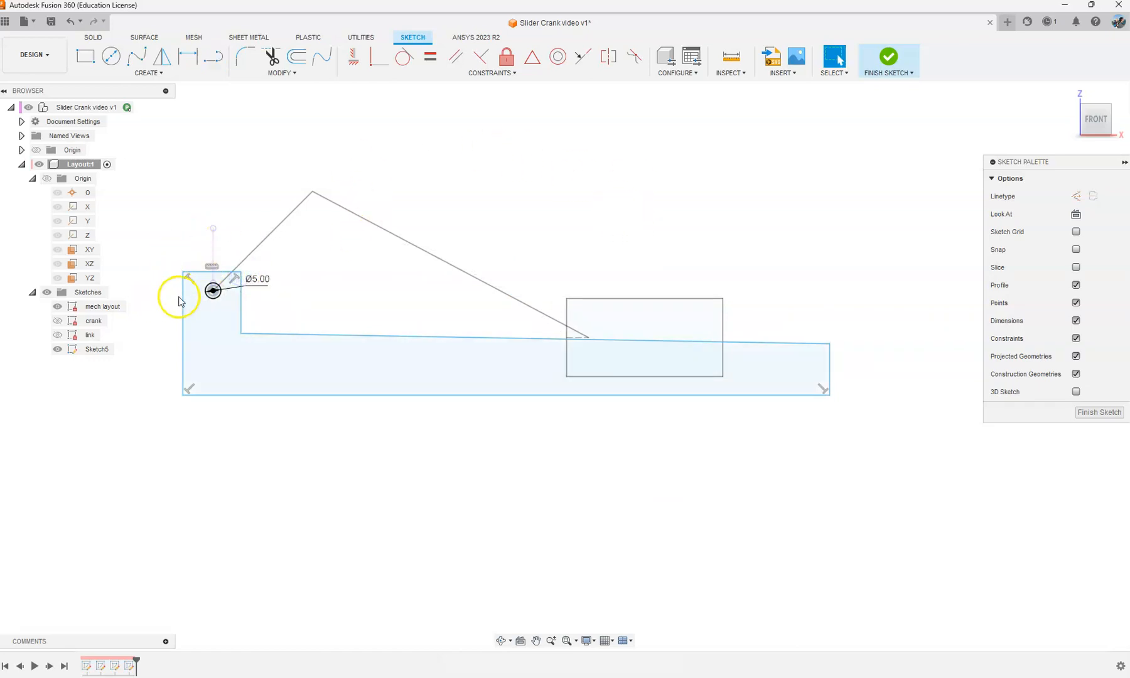
Step: Constrain the sloping ledge line of the base outline to be horizontal
scroll(178, 290, "up", 2)
scroll(518, 378, "down", 1)
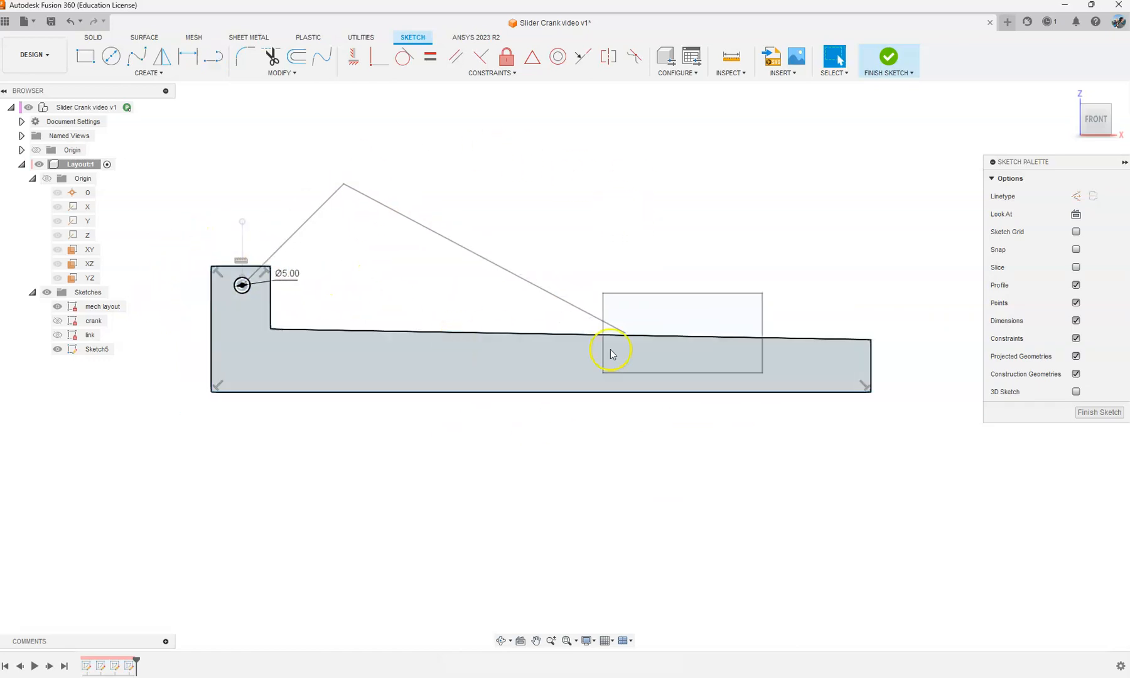
left_click(356, 58)
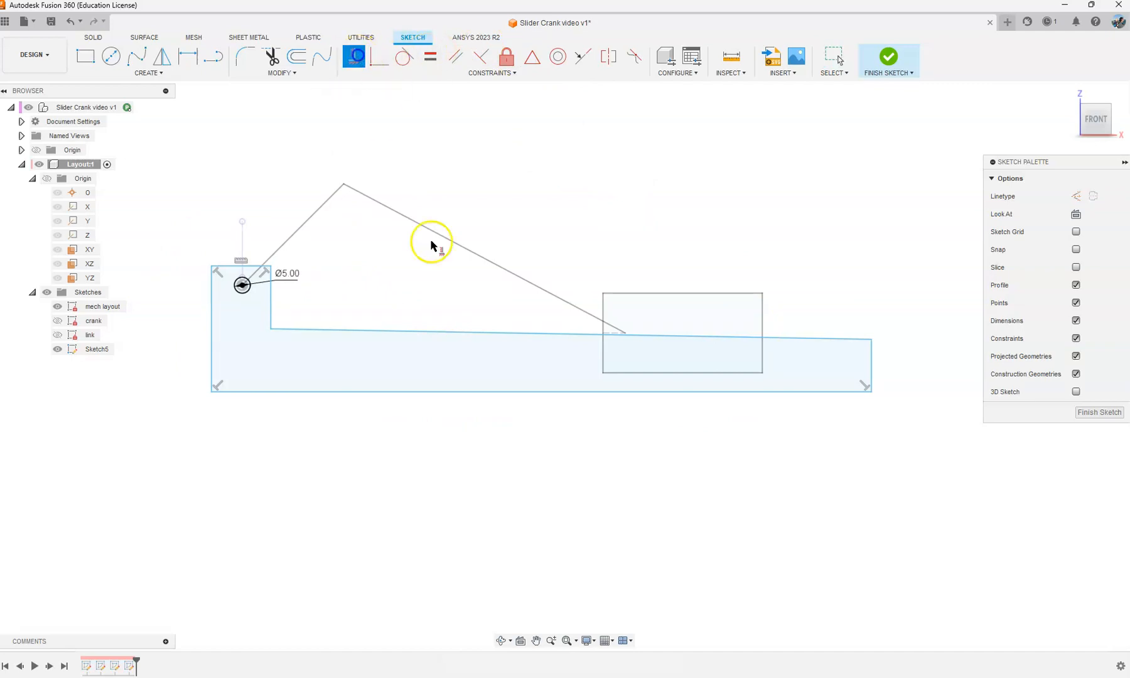
left_click(480, 334)
key("Escape")
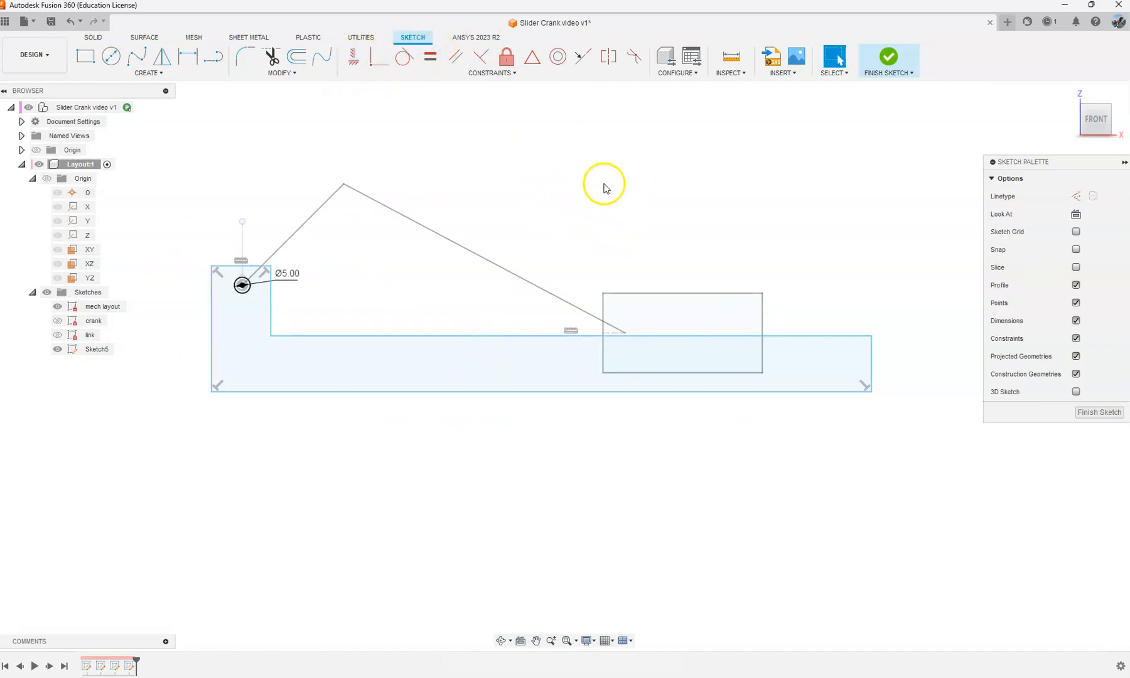
Step: Dimension the post's top edge 5 mm above the pivot circle's centre
scroll(248, 247, "up", 1)
key("s")
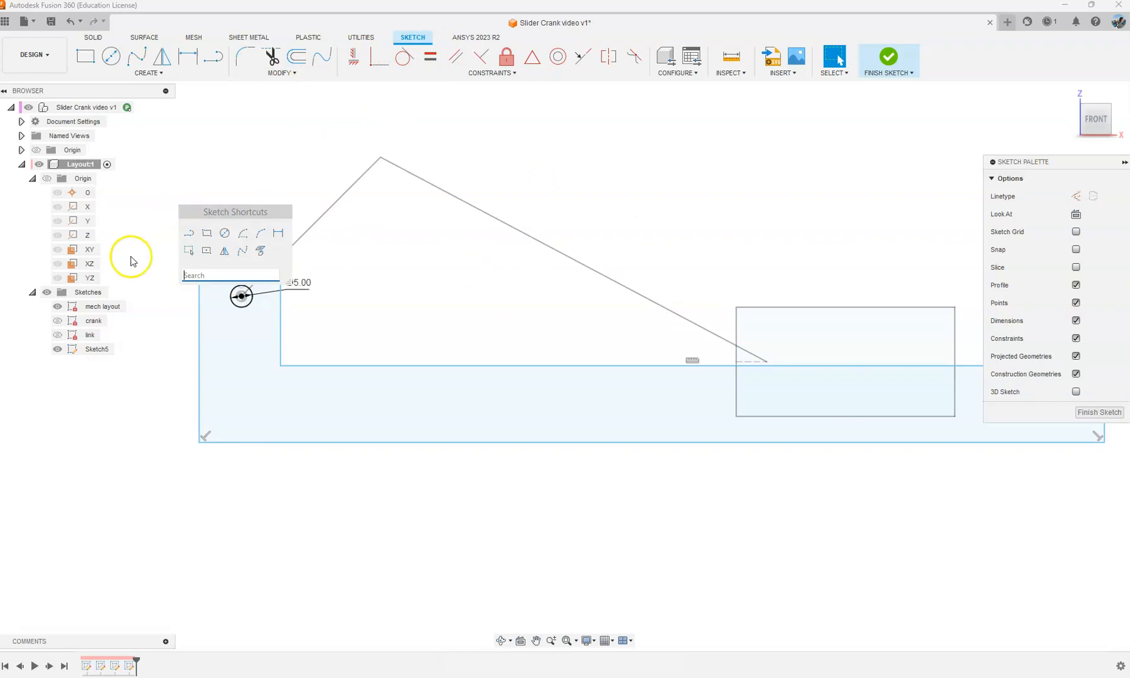
left_click(279, 233)
scroll(215, 280, "up", 2)
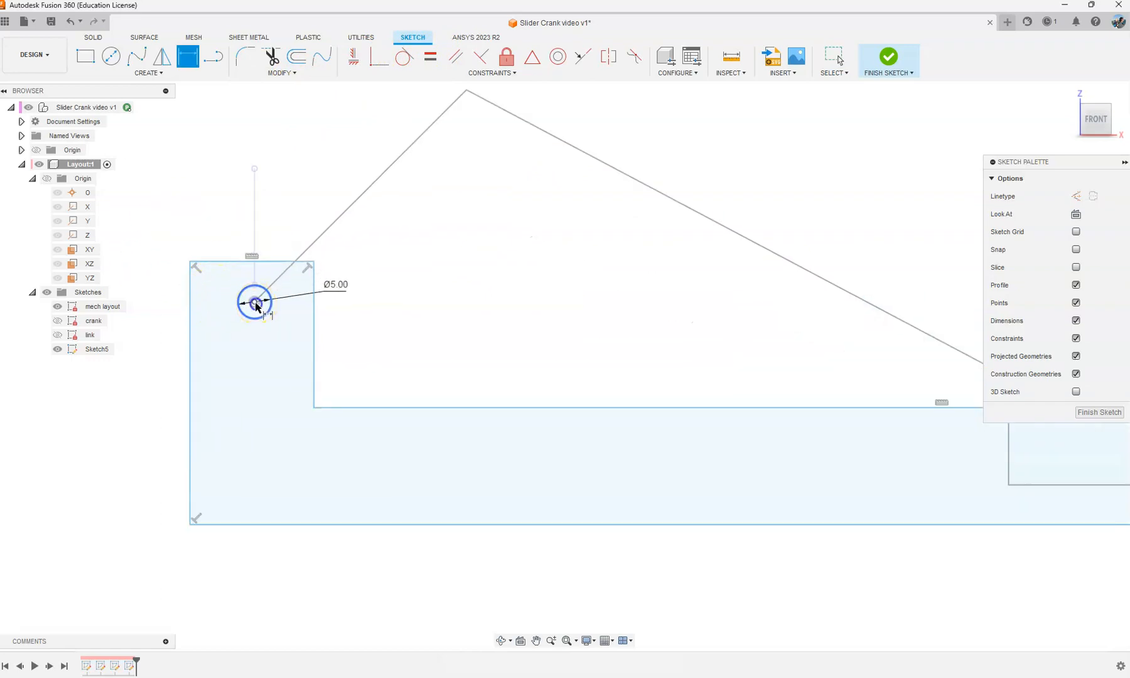
left_click(232, 260)
left_click(221, 280)
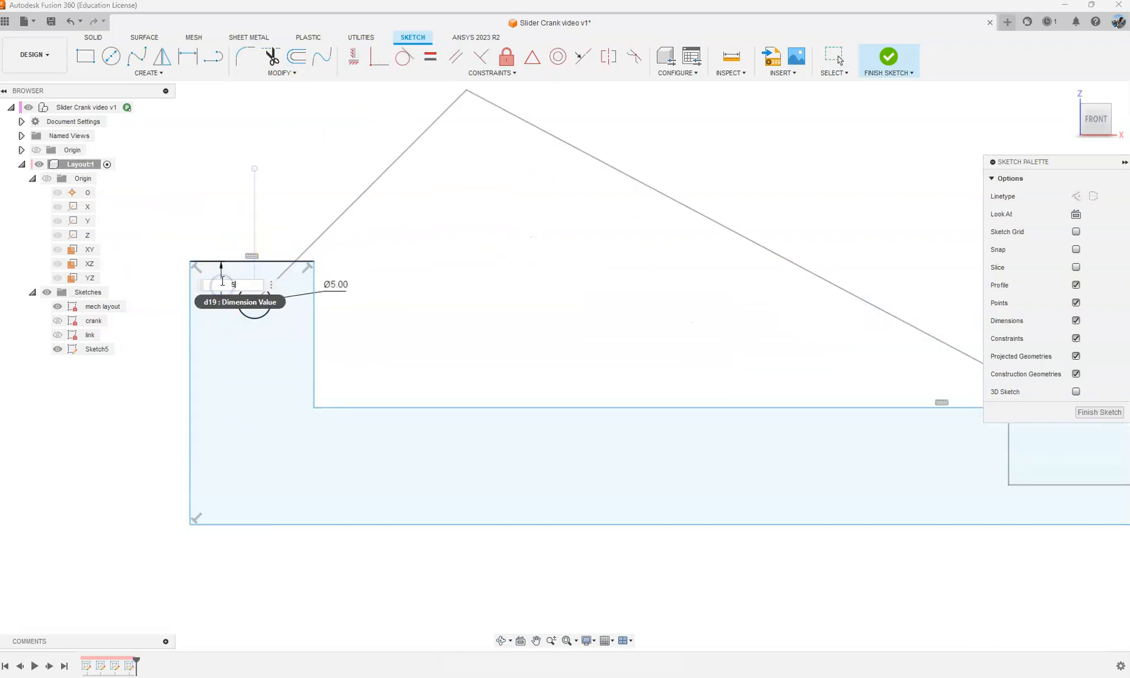
type("57")
key("Return")
Step: Dimension the pivot circle's centre 5 mm from the post's outer left edge
left_click(254, 302)
left_click(190, 319)
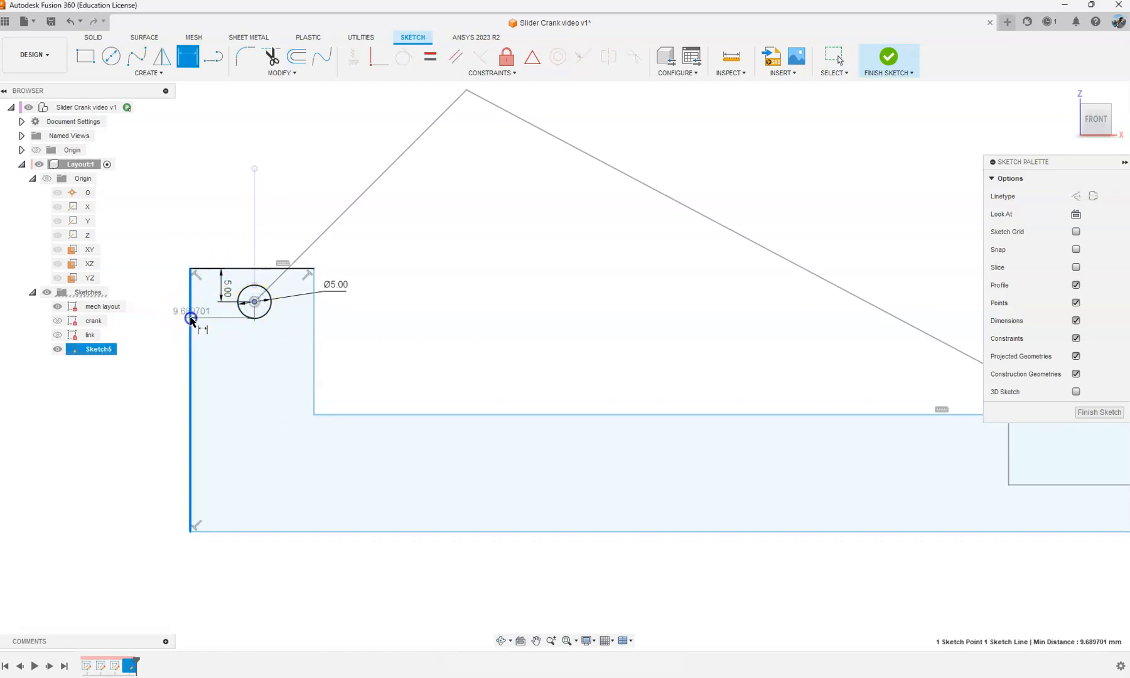
left_click(214, 337)
type("5")
key("Return")
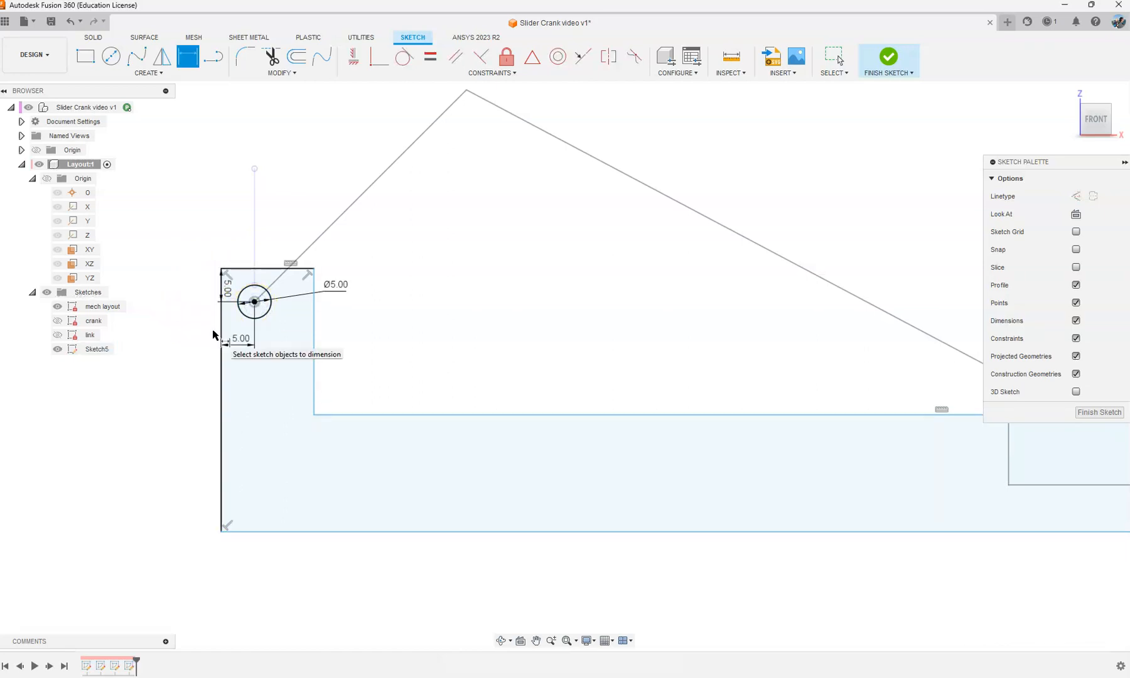
Step: Dimension the post's inner right edge 5 mm from the pivot circle's centre
left_click(254, 304)
left_click(313, 320)
left_click(281, 340)
type("5")
key("Return")
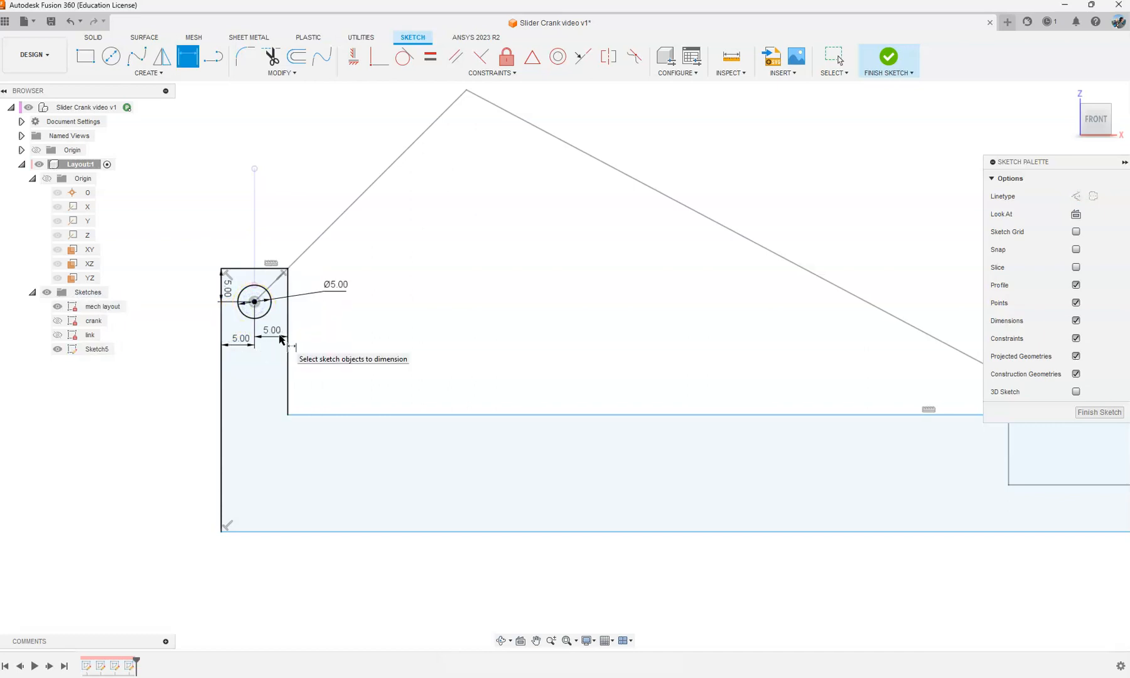
left_click(258, 304)
scroll(381, 370, "down", 3)
scroll(587, 377, "down", 1)
middle_click_drag(603, 357, 439, 344)
scroll(433, 343, "up", 1)
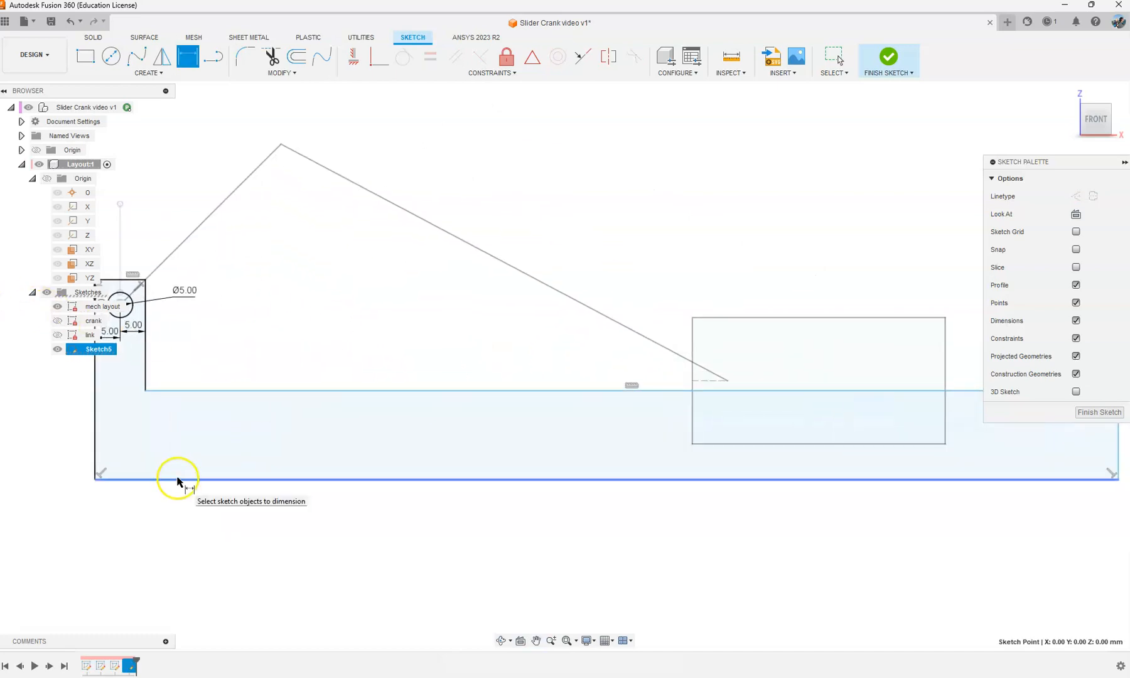
key("Escape")
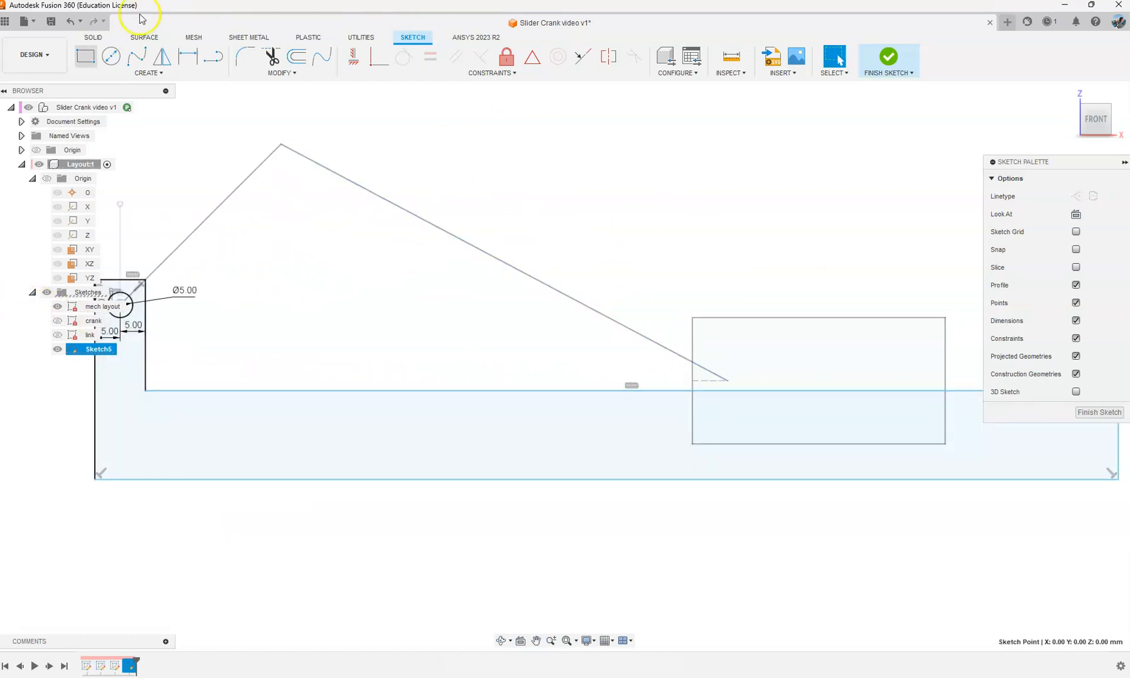
Step: Dimension the base's long ledge 10 mm above the slider rectangle's bottom edge
left_click(188, 56)
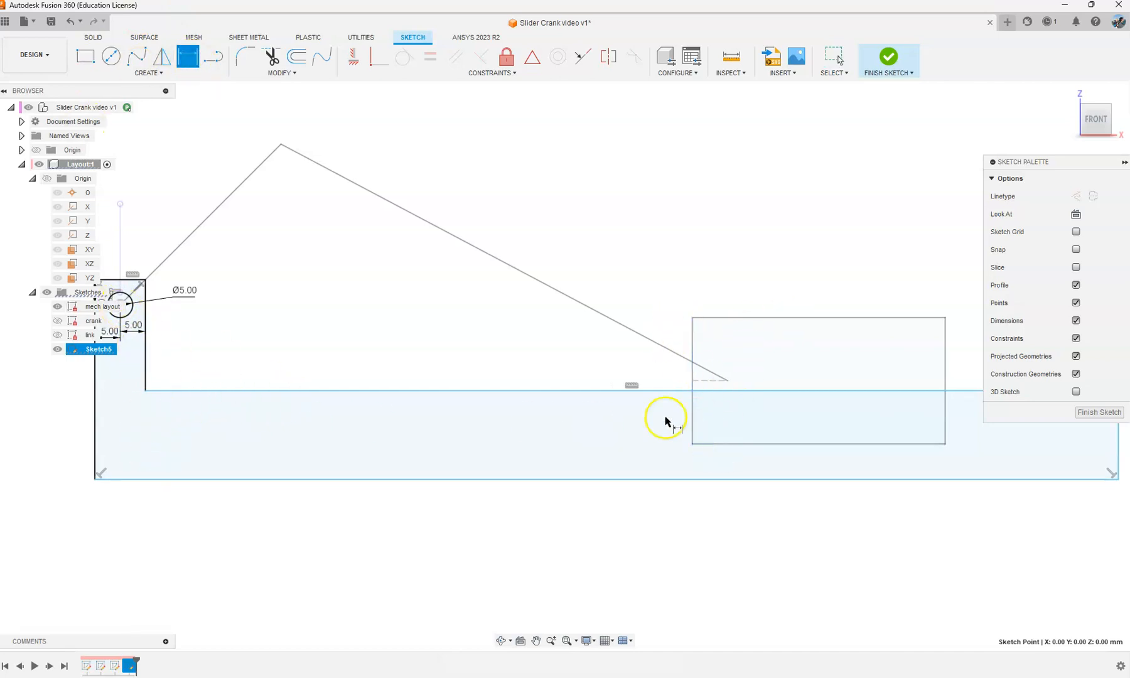
left_click(668, 391)
left_click(719, 445)
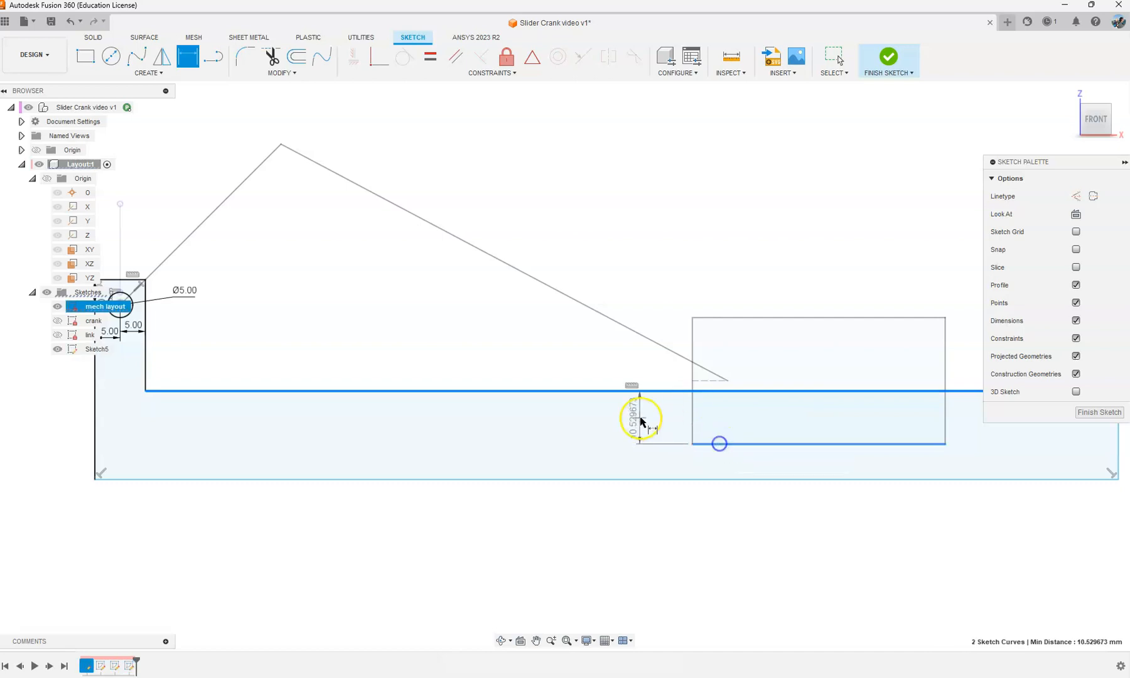
left_click(641, 416)
type("10")
key("Return")
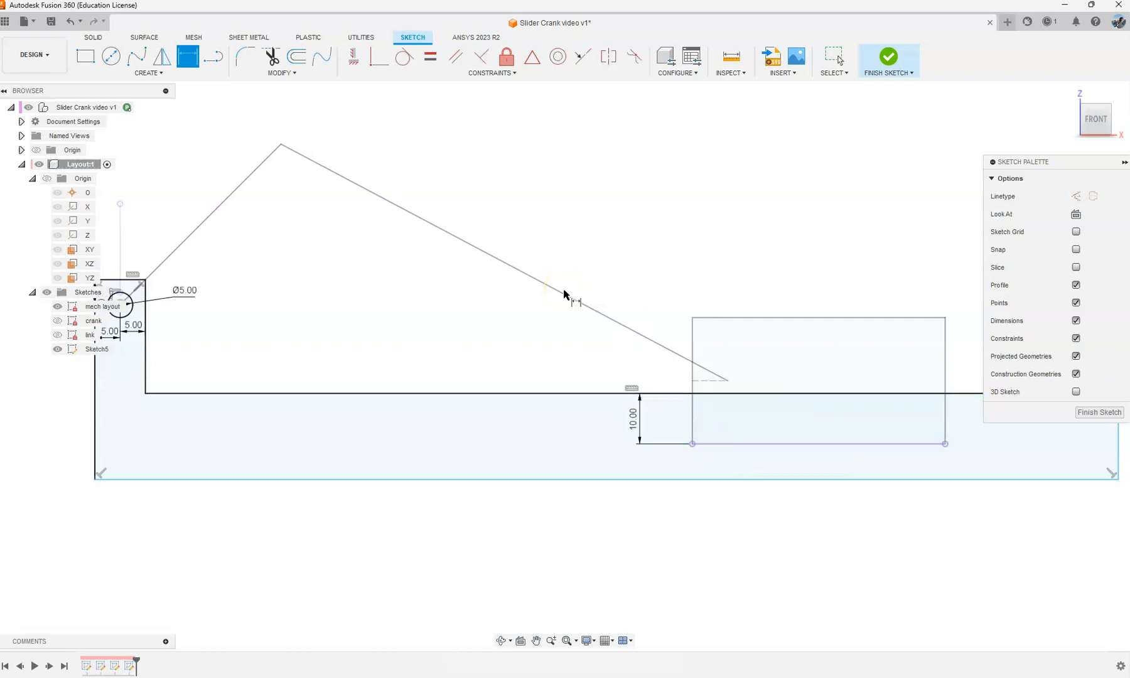
Step: Dimension the base's bottom edge 10 mm below the slider rectangle's bottom edge
left_click(721, 444)
left_click(670, 479)
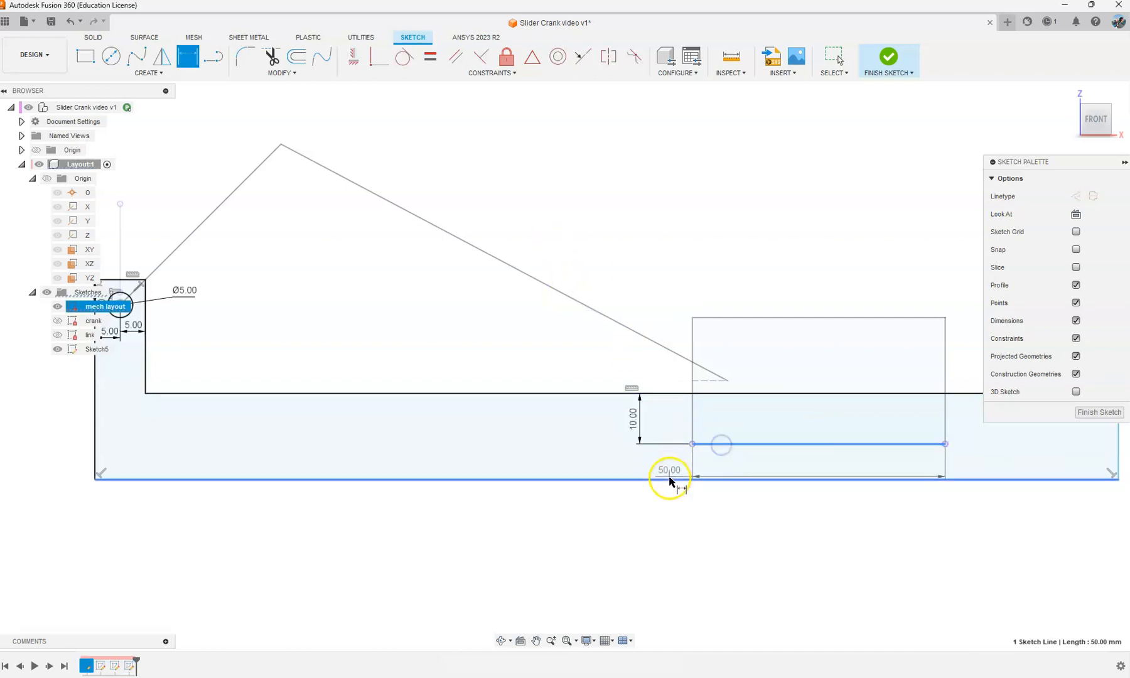
left_click(514, 455)
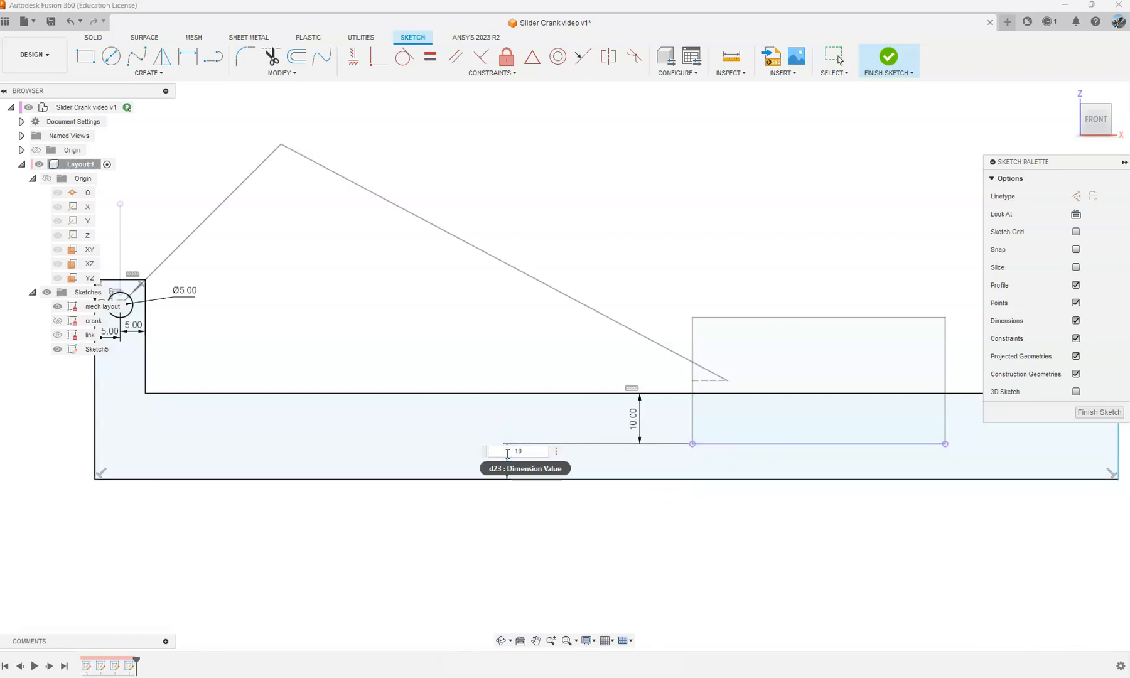
type("10")
key("Return")
key("Escape")
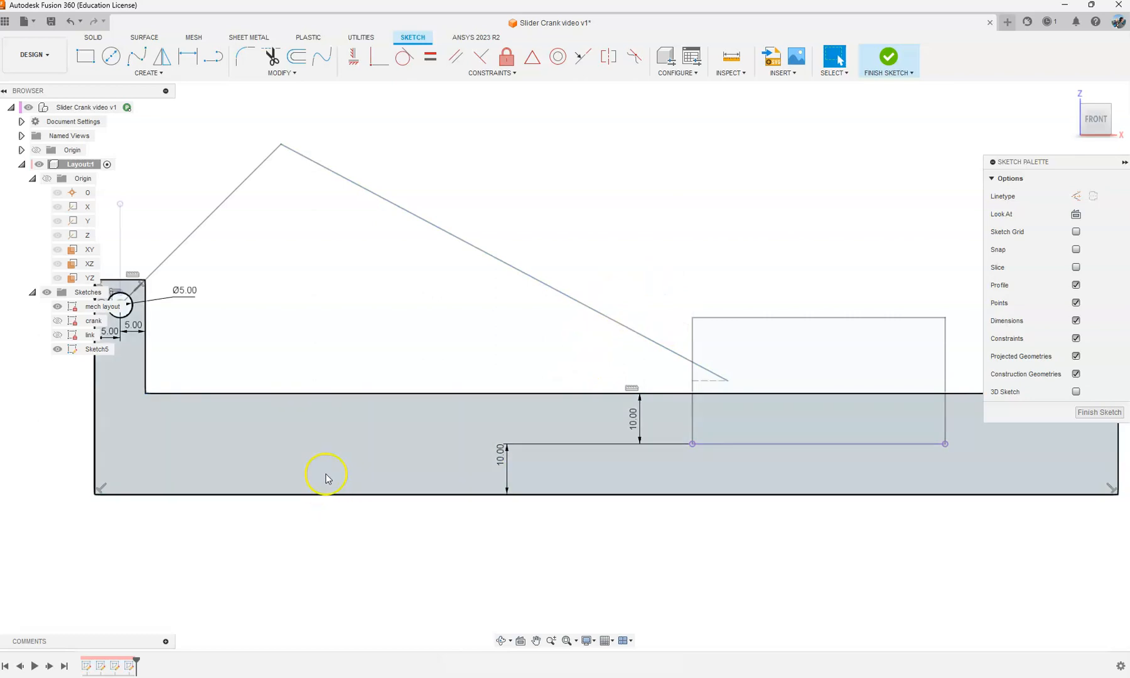
Step: Draw a line about 11 mm straight down from the base's long ledge and continue it about 132 mm across to the base's end edge
scroll(326, 479, "down", 2)
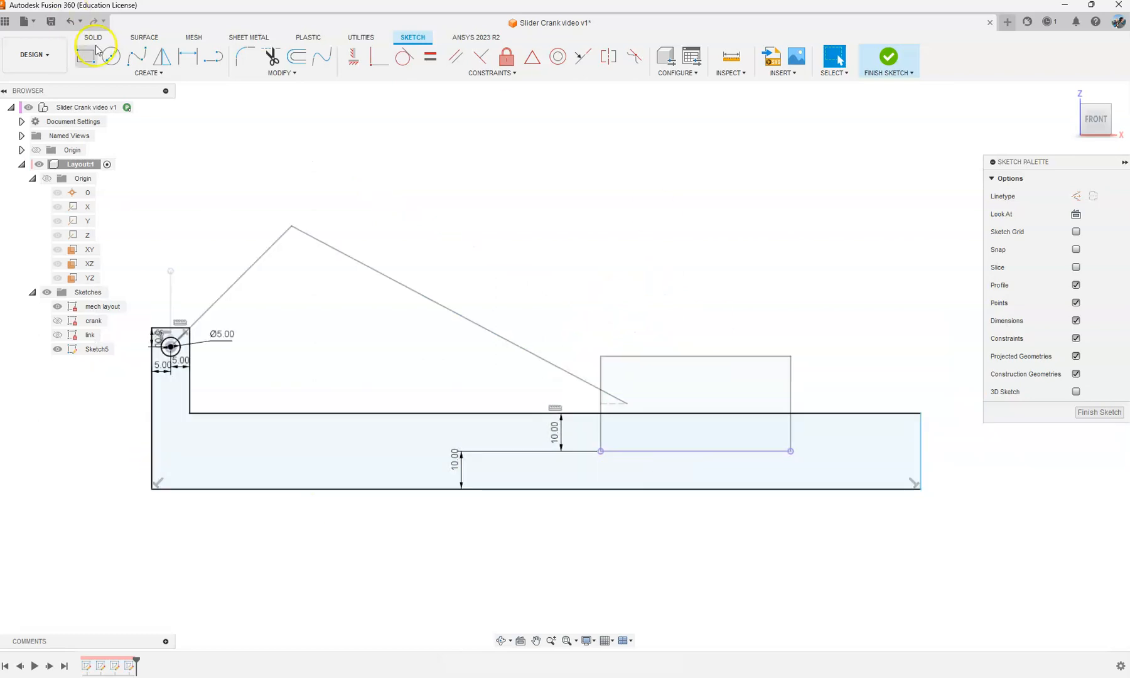
left_click(211, 63)
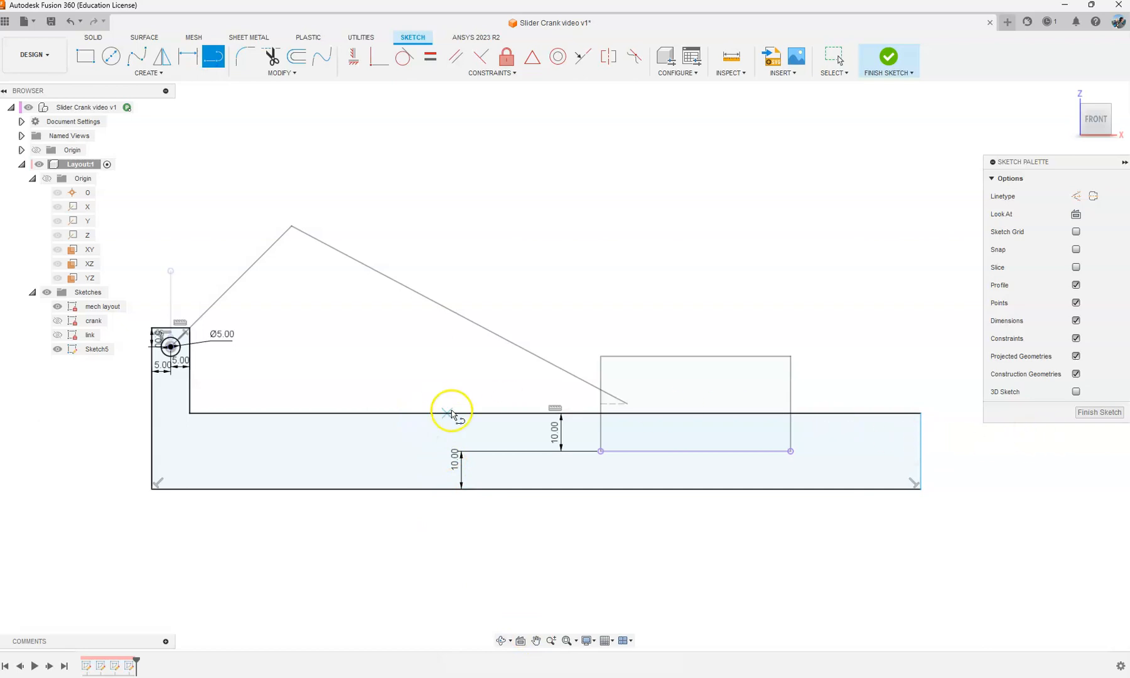
left_click(419, 413)
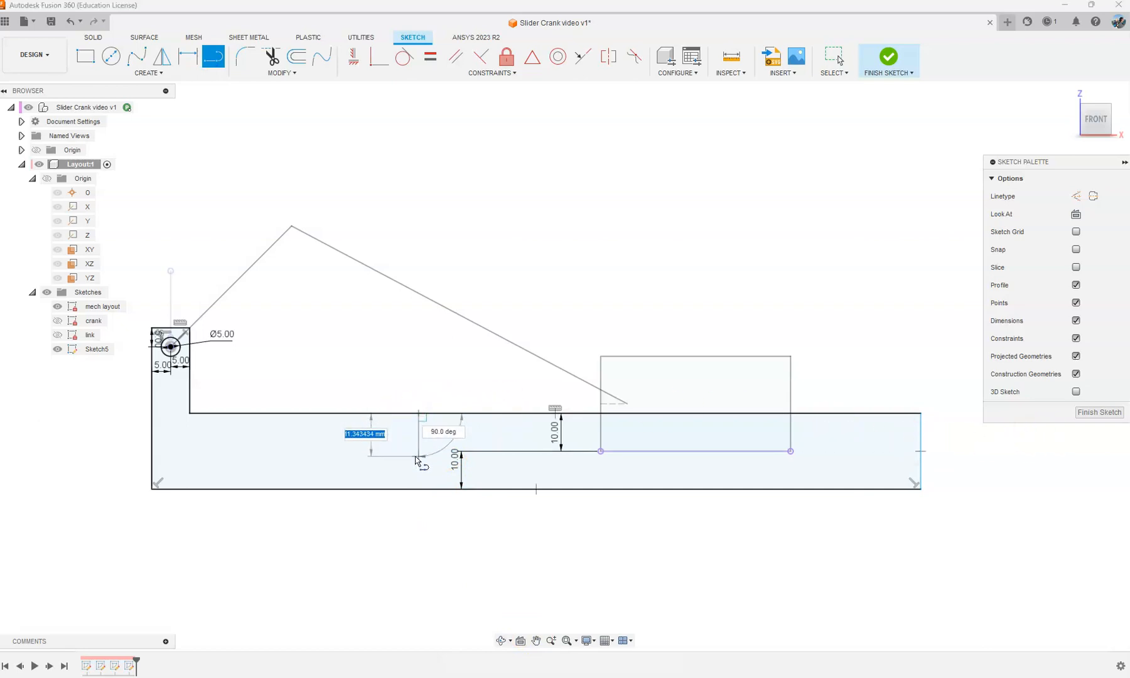
left_click(418, 456)
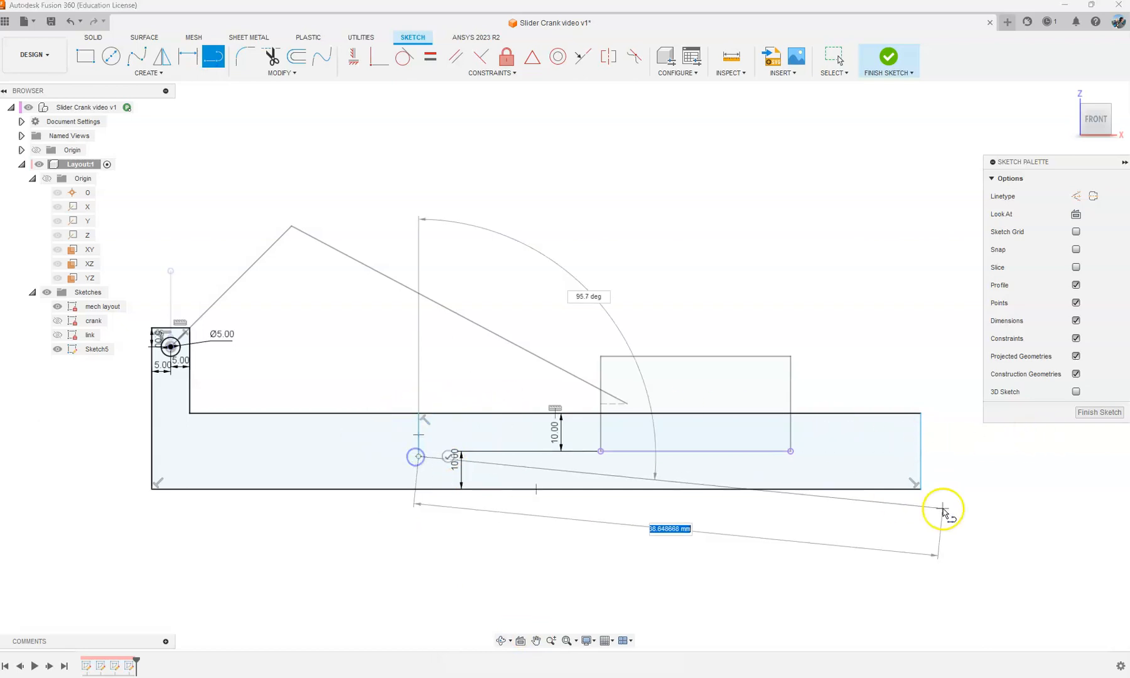
left_click(918, 456)
key("Escape")
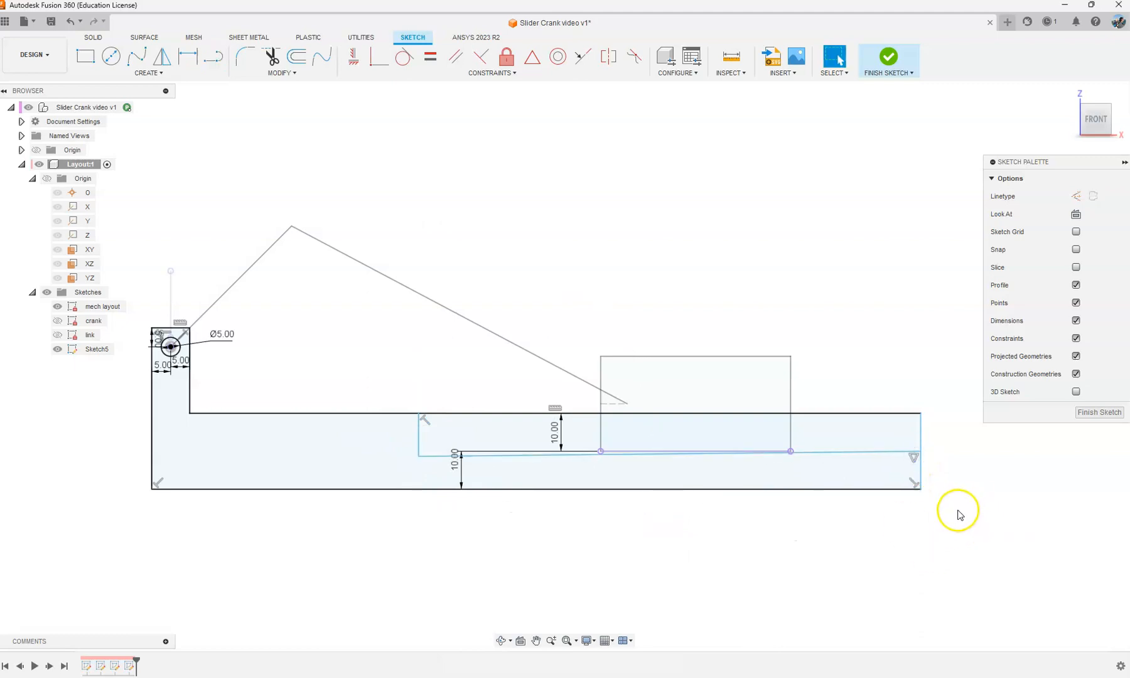
Step: Constrain the long new line inside the base to be horizontal
left_click(354, 57)
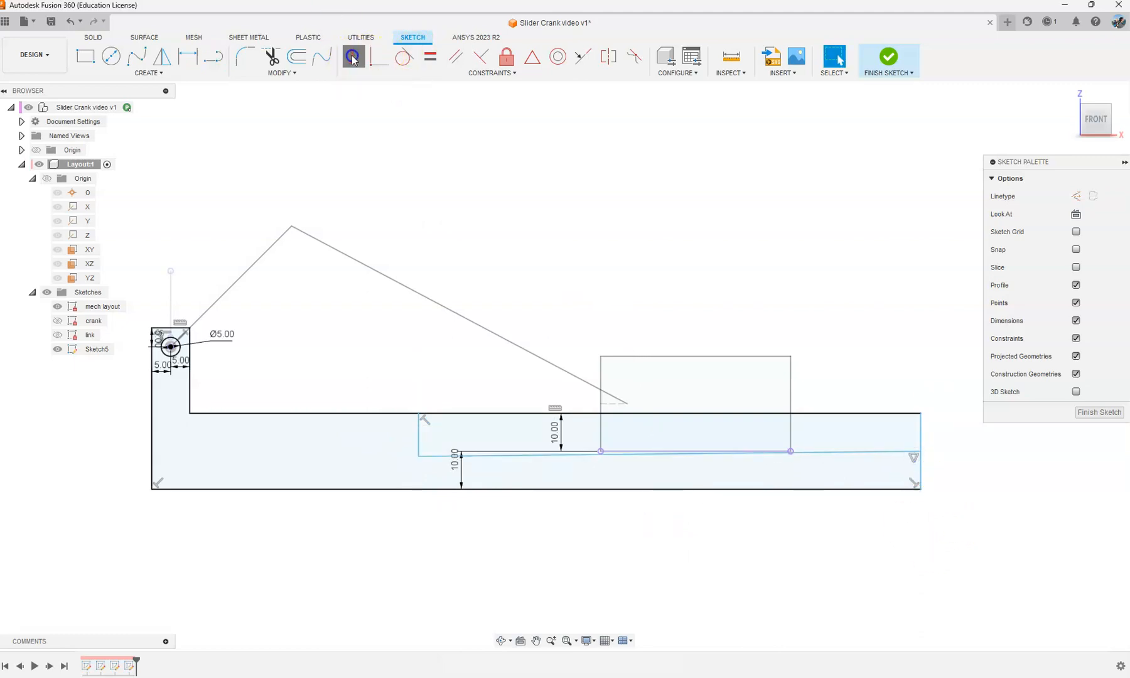
left_click(816, 453)
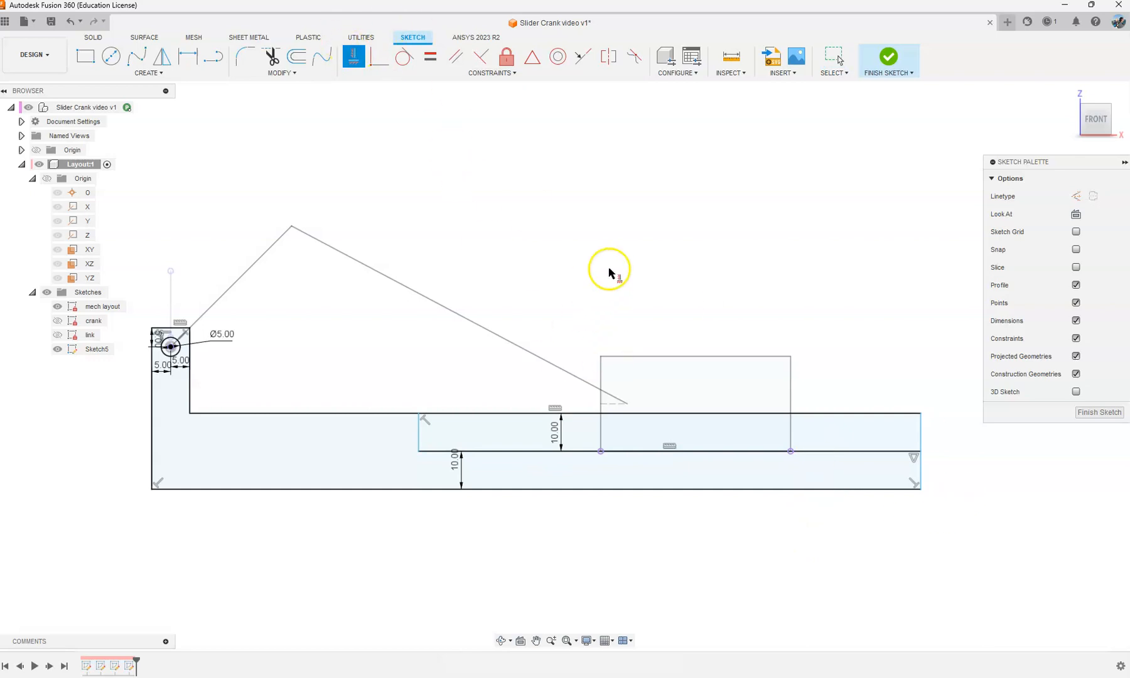
key("Escape")
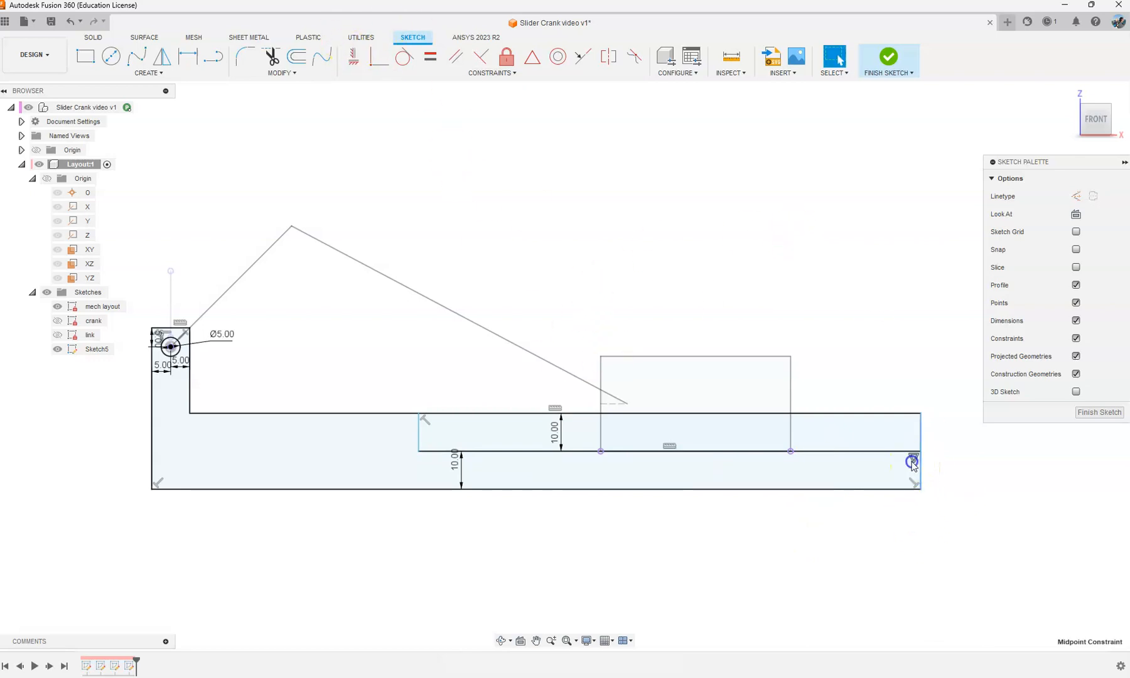
Step: Remove the midpoint constraint at the base's end edge and move the long inner line slightly below the slider rectangle's bottom edge
left_click(813, 452)
left_click_drag(812, 453, 812, 462)
left_click(555, 247)
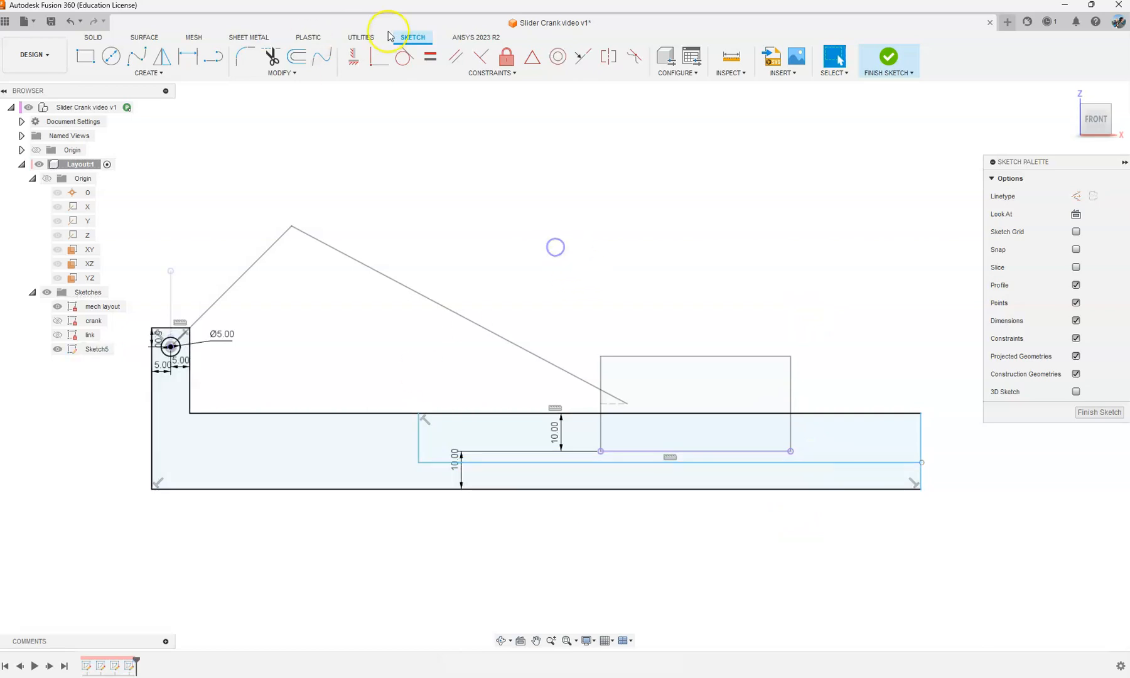
Step: Constrain the long inner line collinear with the slider rectangle's bottom edge
left_click(582, 56)
left_click(644, 454)
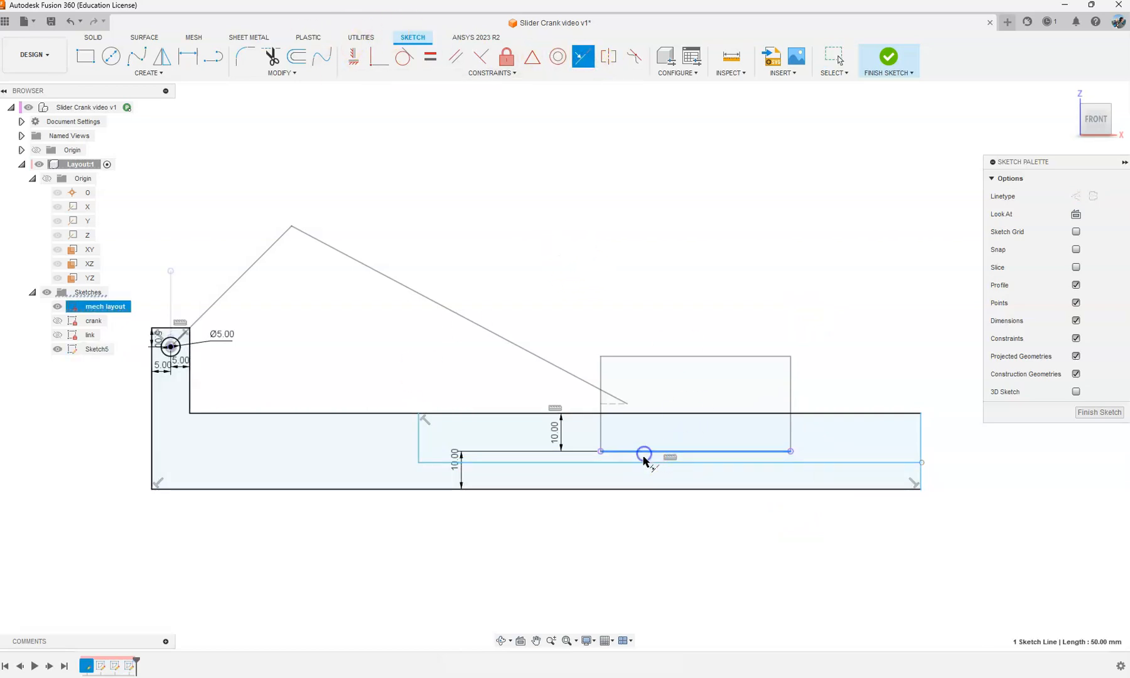
left_click(645, 461)
key("Escape")
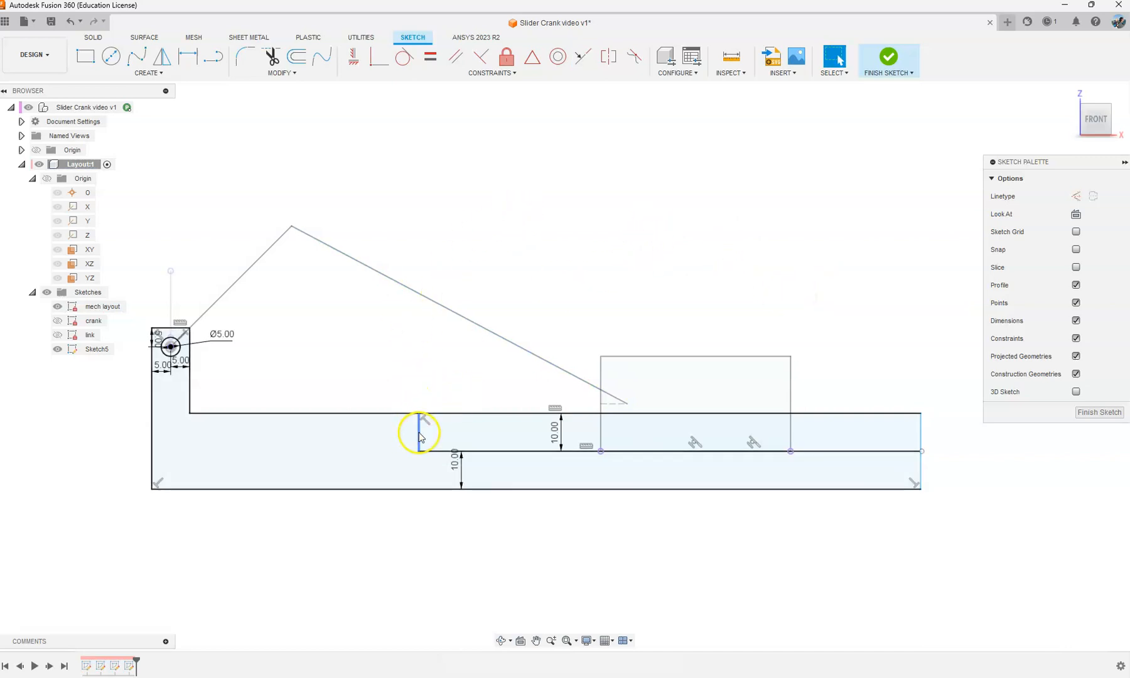
Step: Move the short vertical line inside the base slightly toward the post
left_click_drag(420, 437, 411, 435)
left_click(565, 219)
scroll(530, 243, "down", 3)
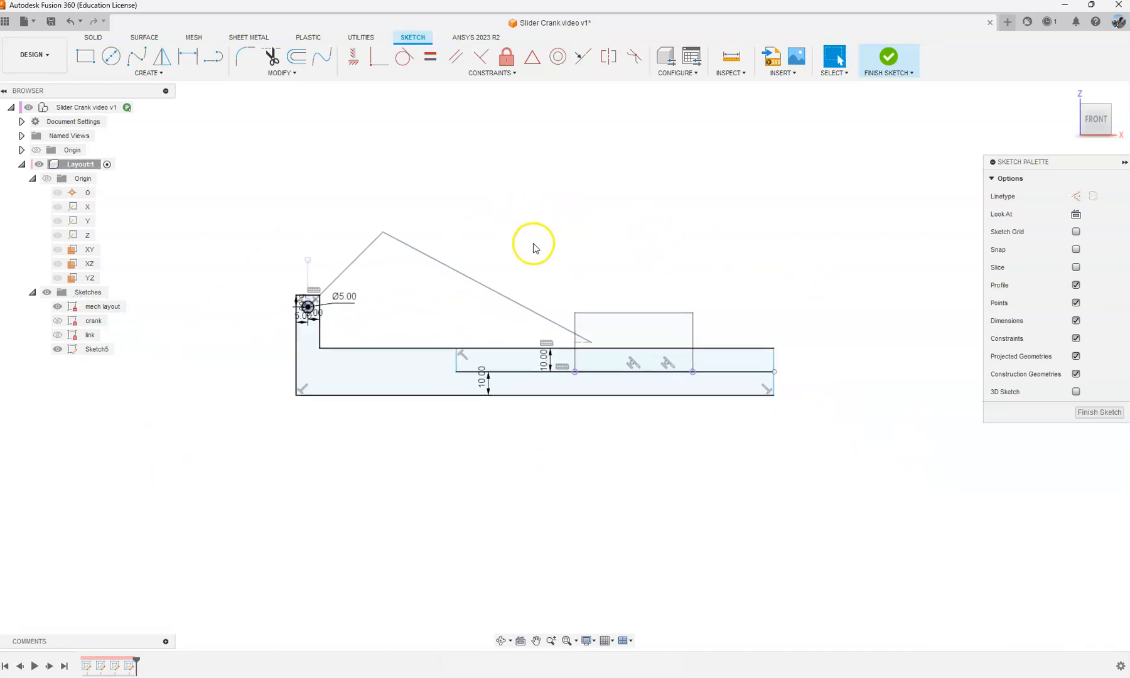
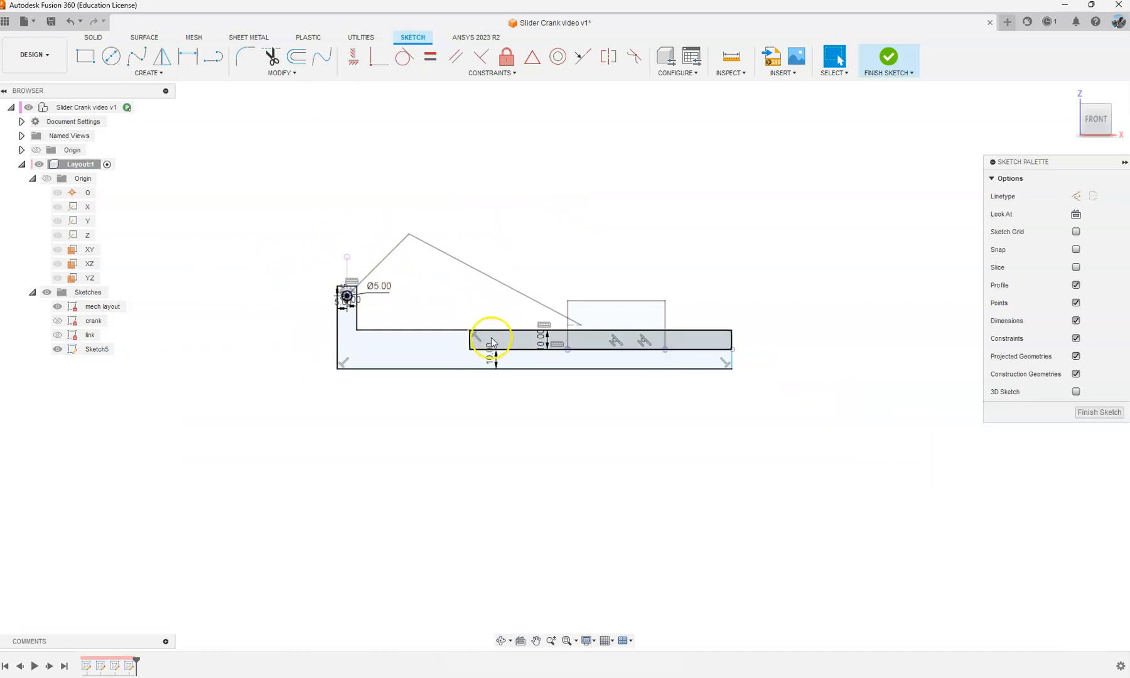
Step: Finish the base profile sketch and rename it base
scroll(490, 342, "up", 2)
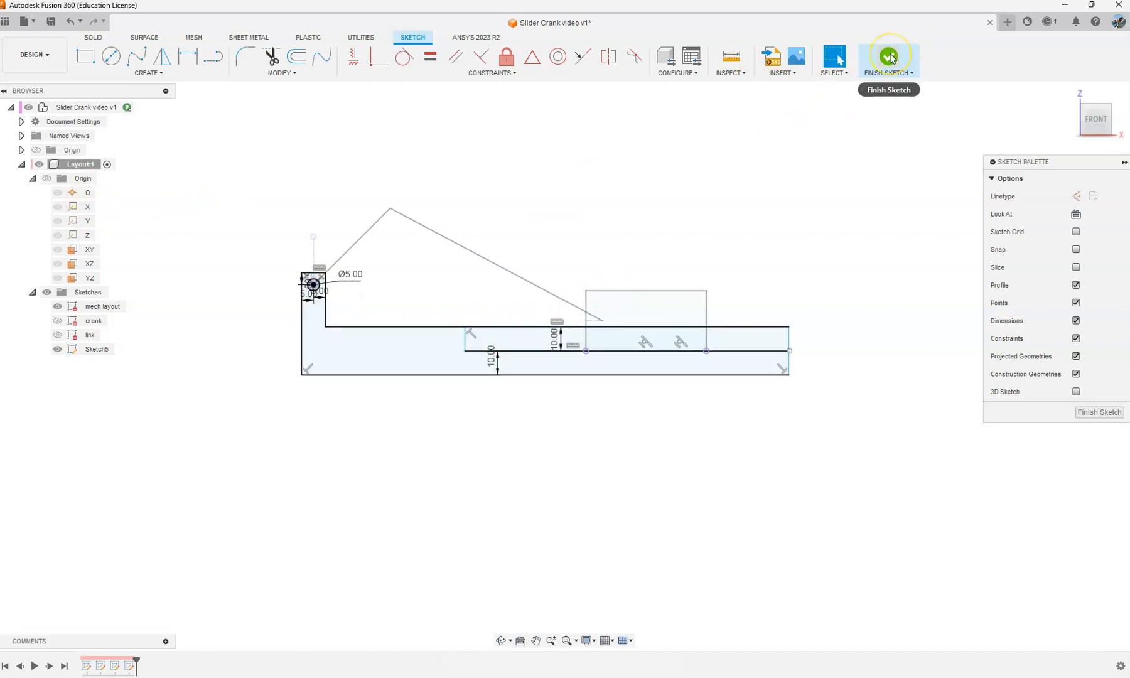
scroll(537, 335, "up", 2)
middle_click_drag(537, 335, 540, 334, "shift")
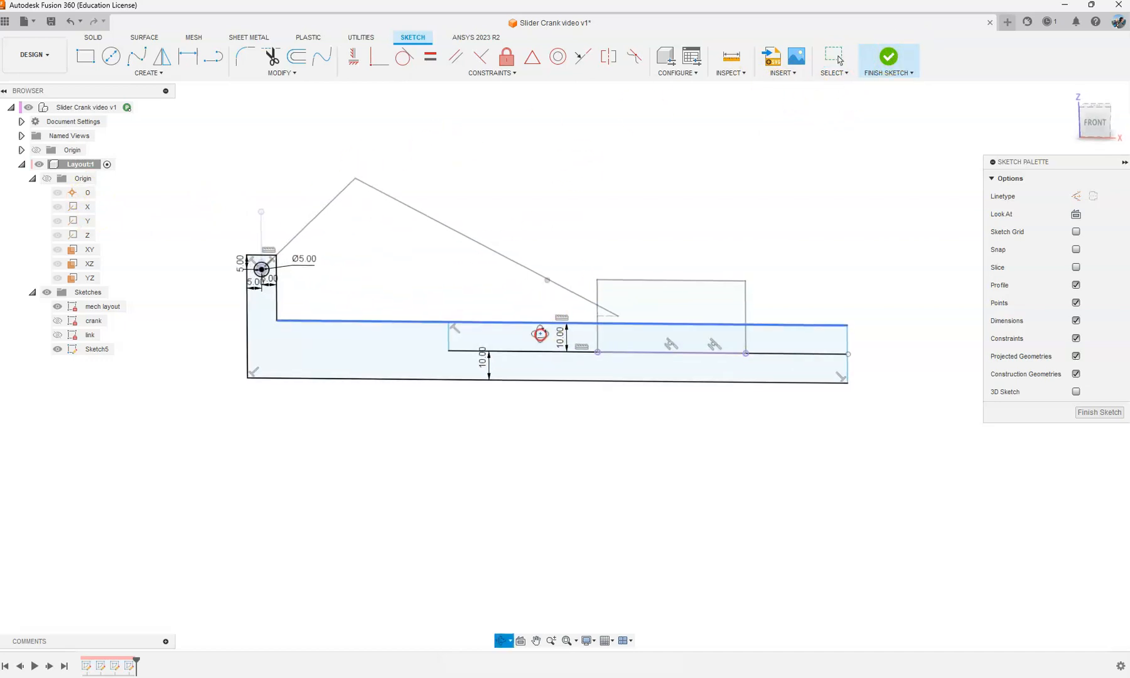
left_click(888, 57)
double_click(97, 349)
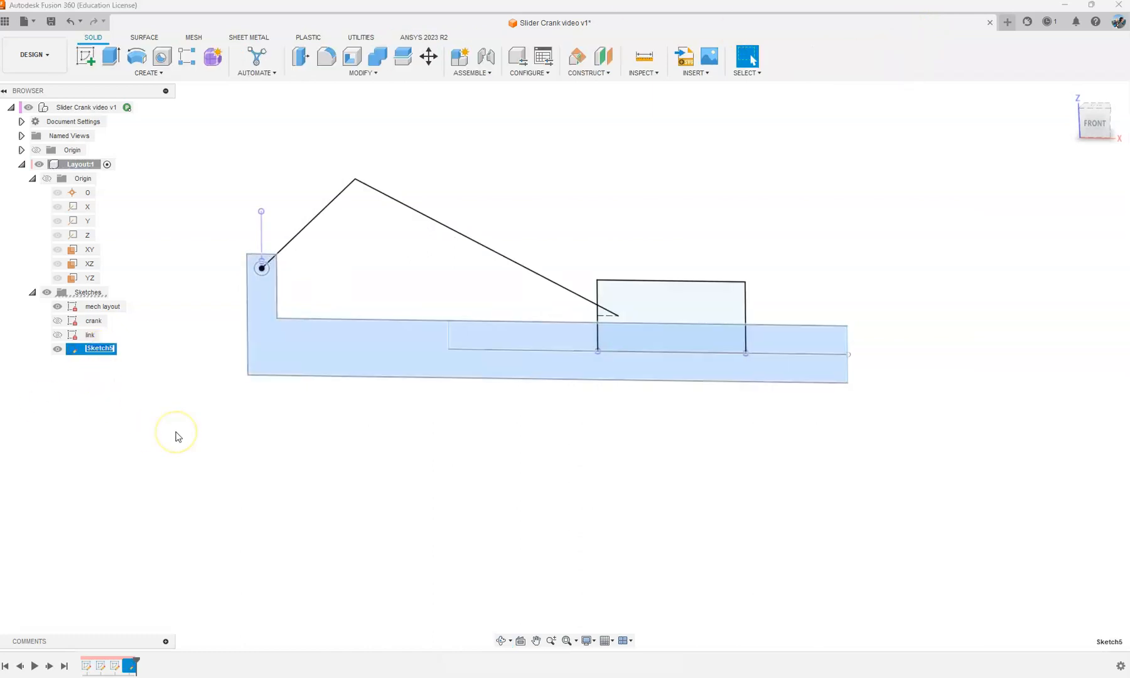
left_click(312, 431)
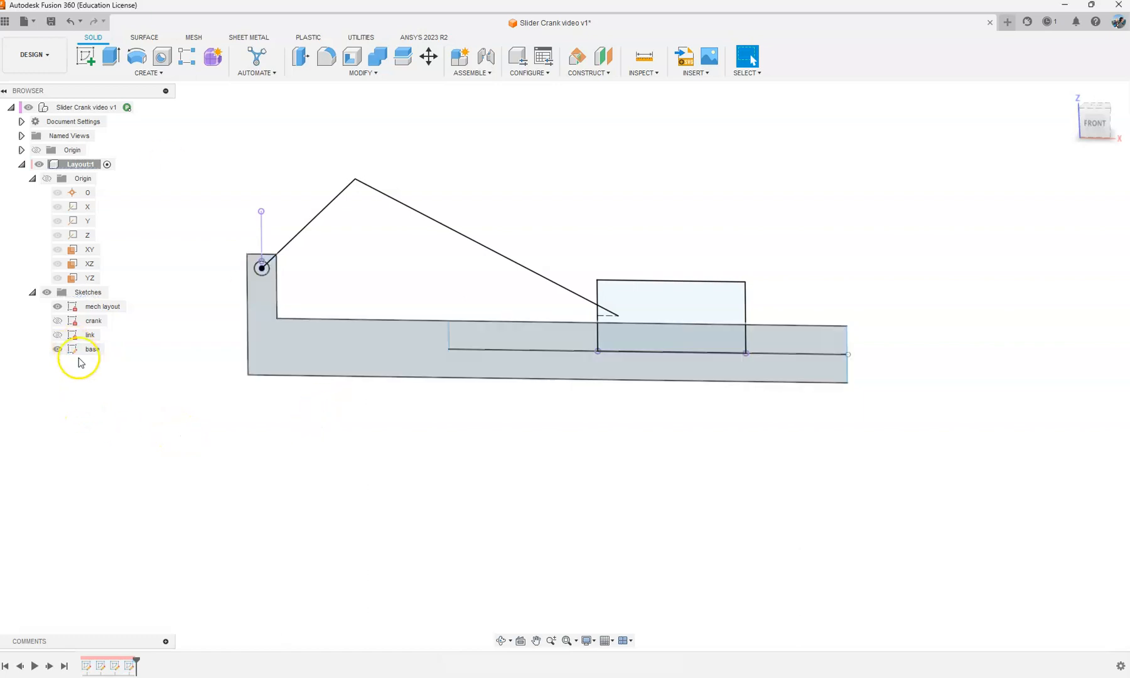
Step: Make the top-level design active and create a new component named Crank
scroll(562, 202, "down", 2)
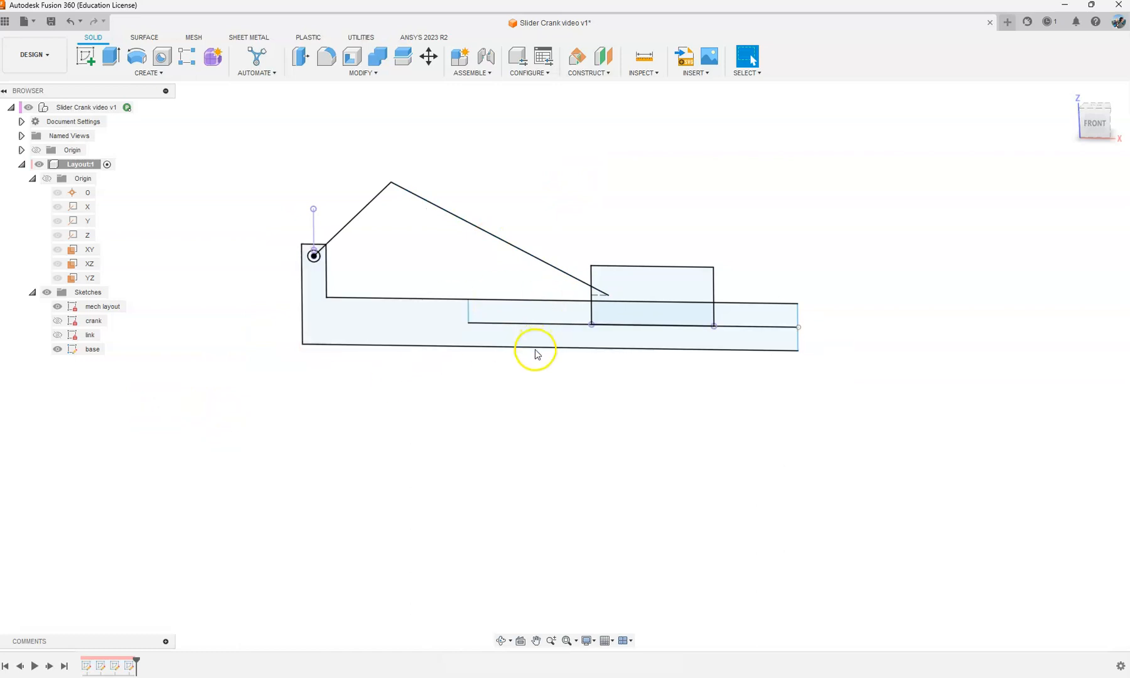
scroll(533, 350, "up", 1)
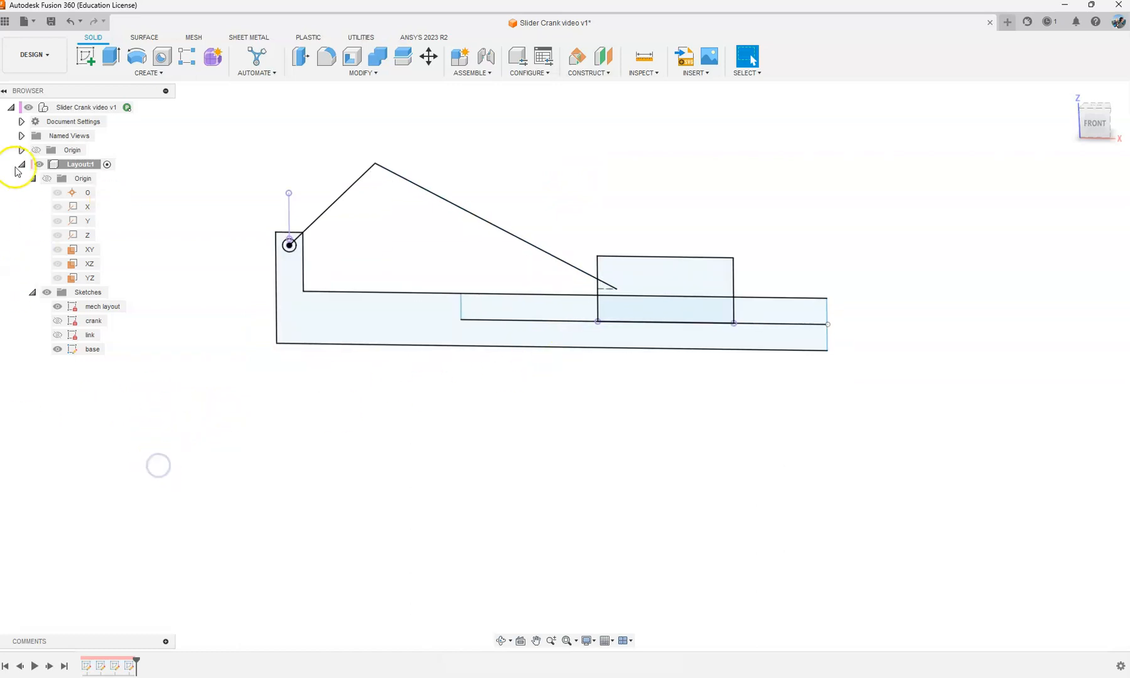
left_click(139, 107)
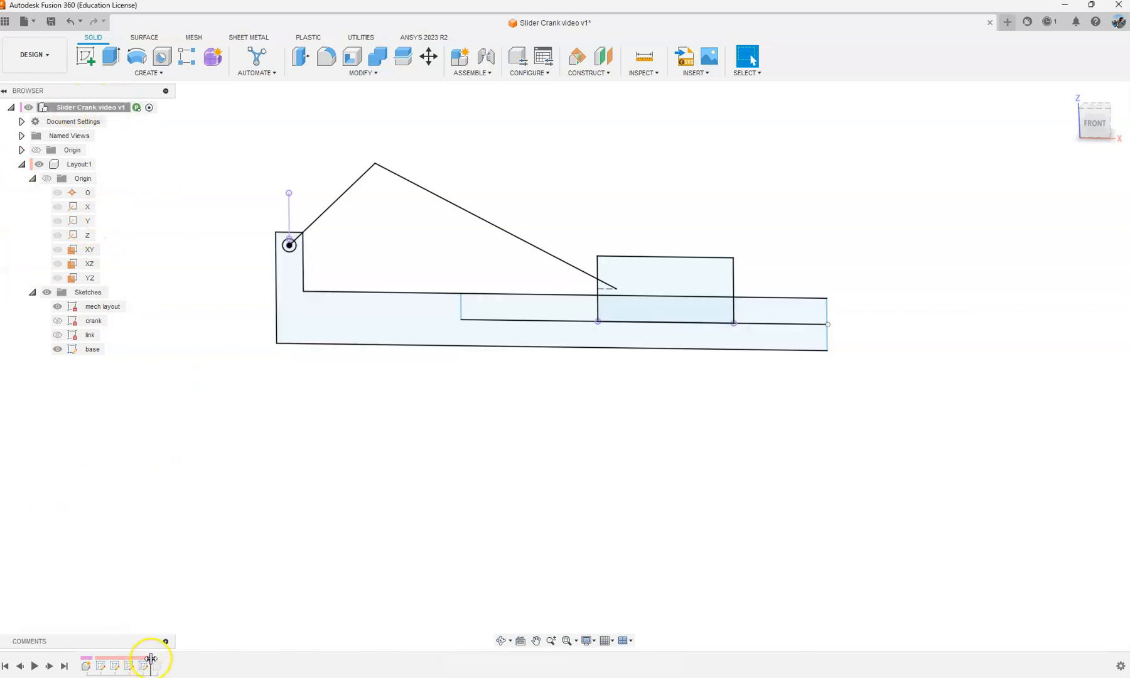
Step: Show only the crank sketch in the Layout component, hiding the mech layout, link and base sketches
left_click(34, 292)
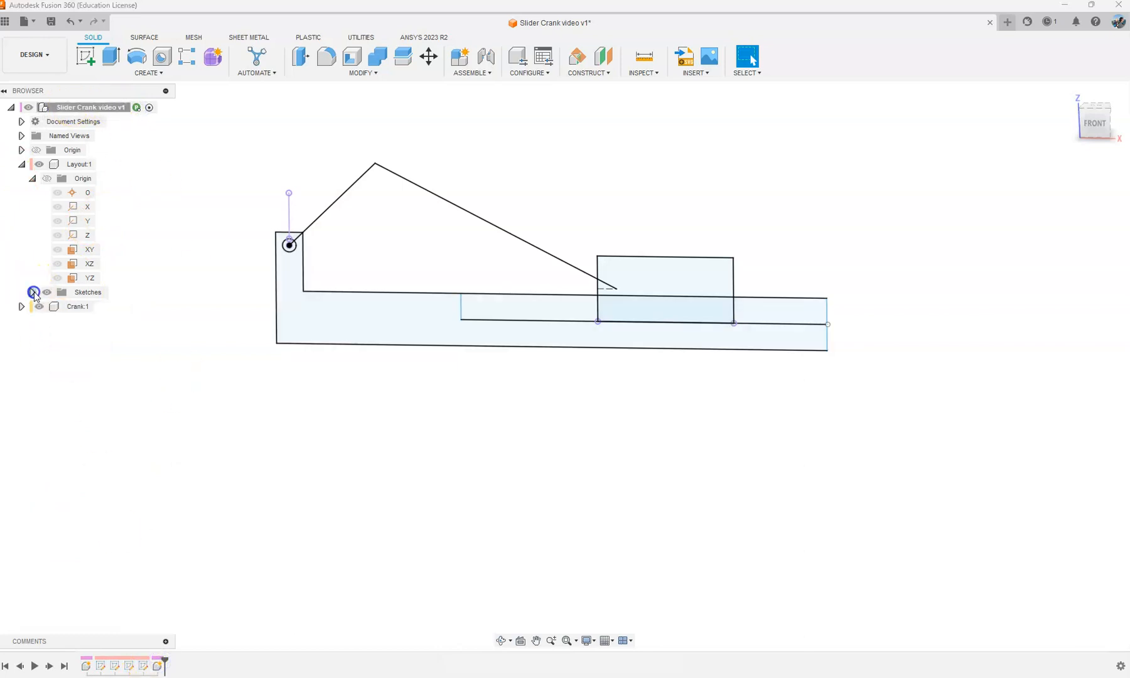
left_click(35, 179)
left_click(30, 179)
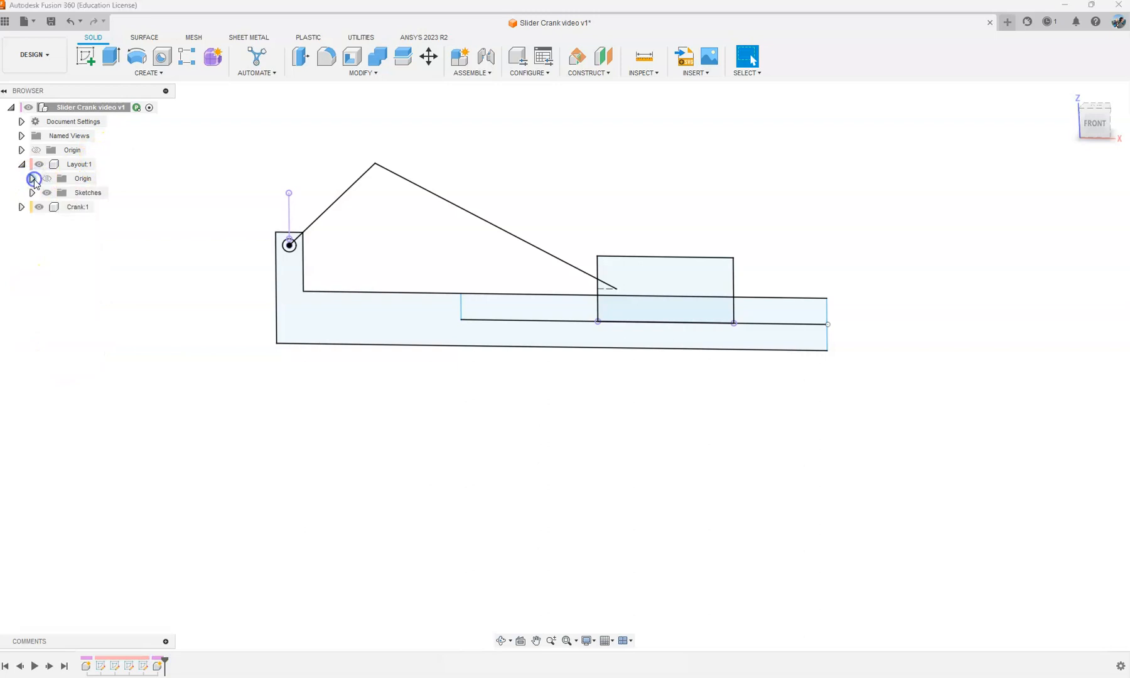
left_click(32, 192)
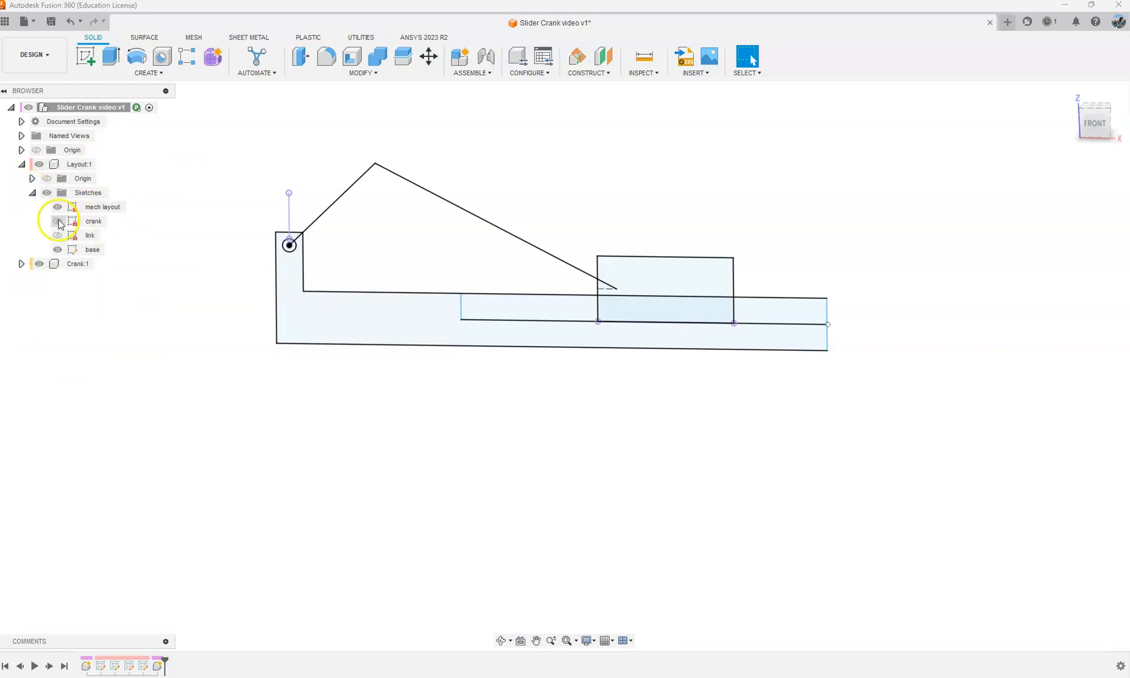
left_click(57, 221)
left_click(57, 235)
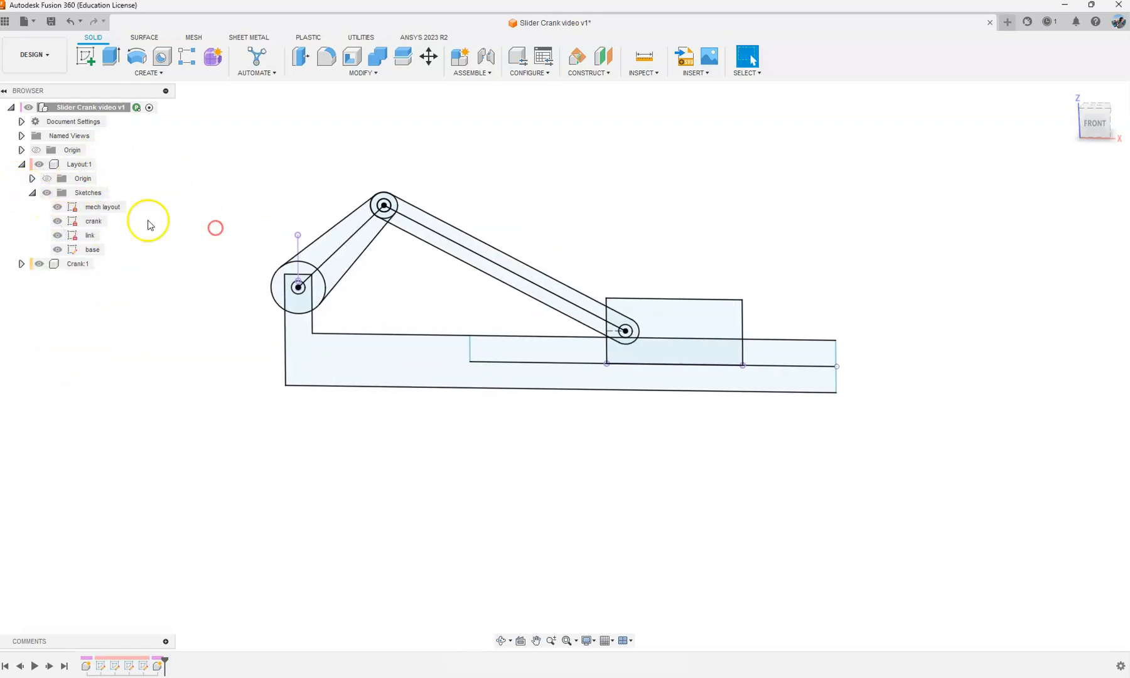
left_click(57, 206)
left_click(57, 249)
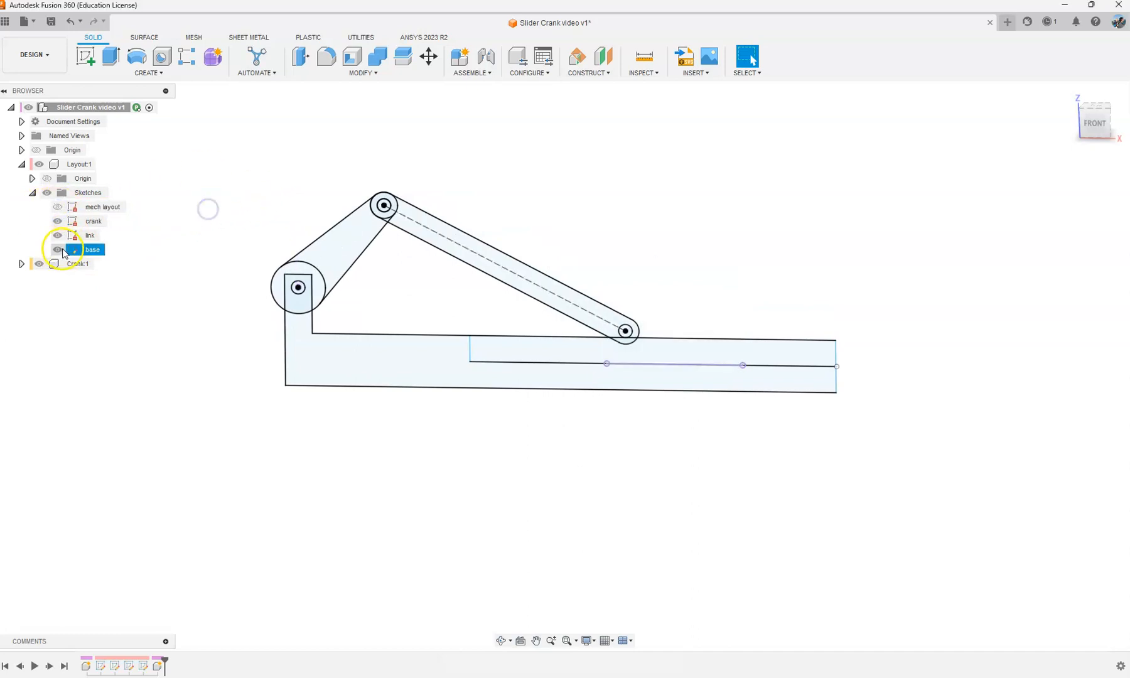
left_click(59, 237)
left_click(57, 236)
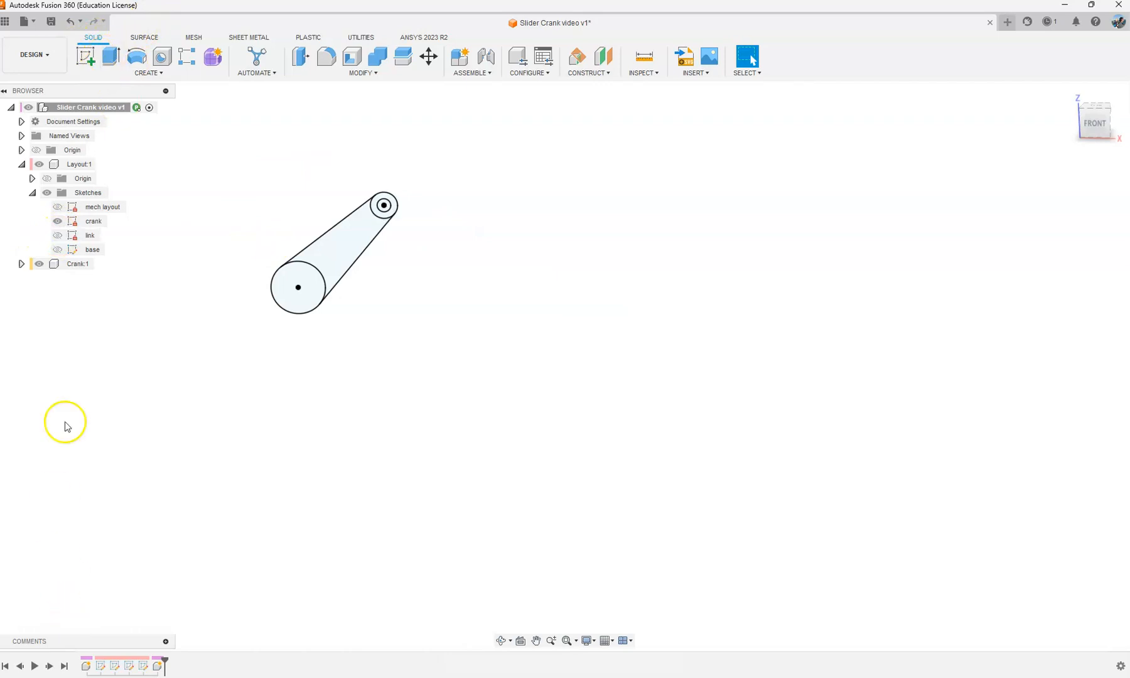
Step: Activate the Crank component and extrude the three crank sketch profiles by -5 mm as a new body, leaving the small-end pin hole open
left_click(78, 264)
left_click(101, 264)
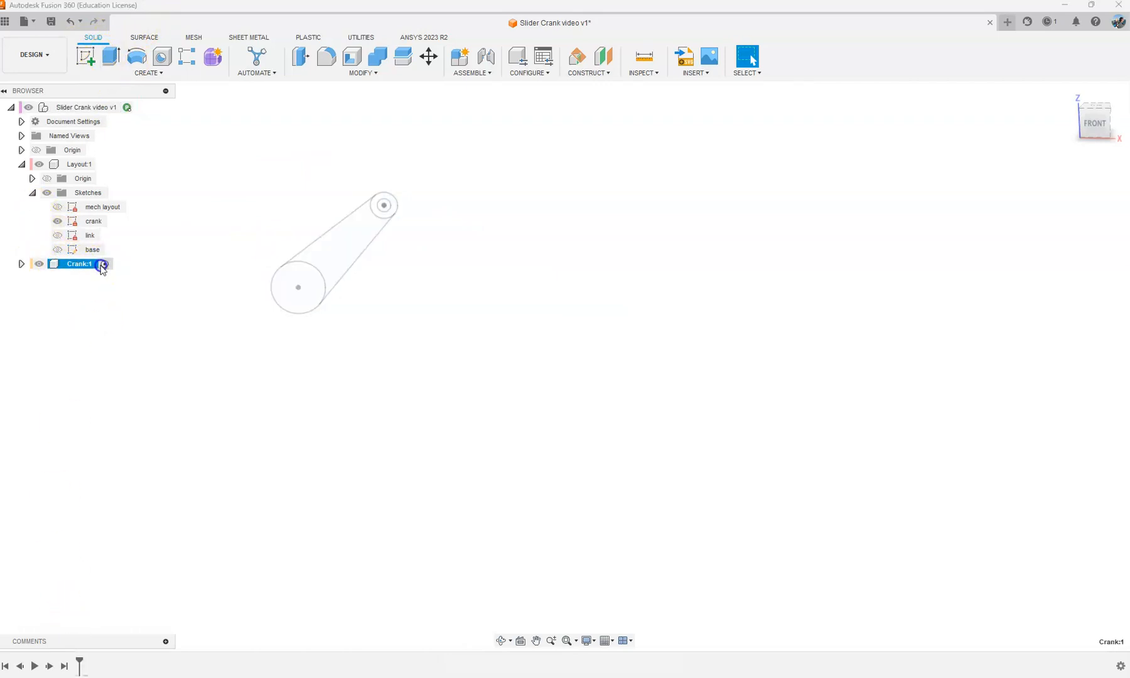
left_click(115, 60)
scroll(424, 294, "up", 2)
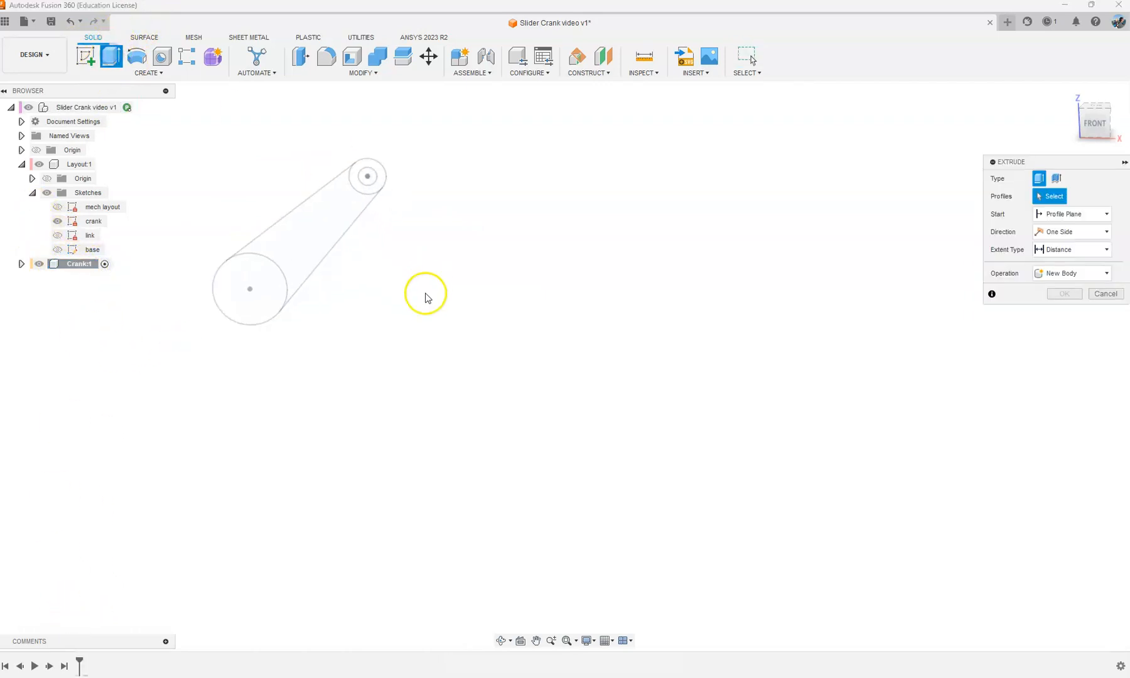
left_click(261, 267)
left_click(304, 229)
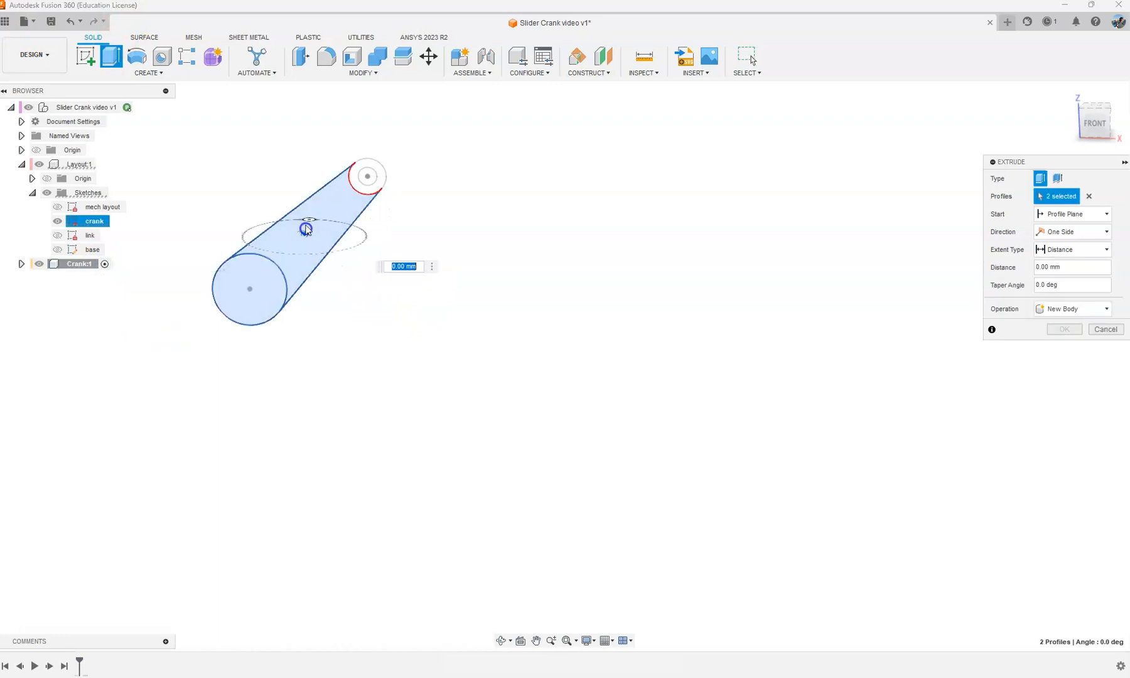
left_click(367, 172)
middle_click_drag(416, 227, 369, 255, "shift")
left_click_drag(327, 196, 327, 230)
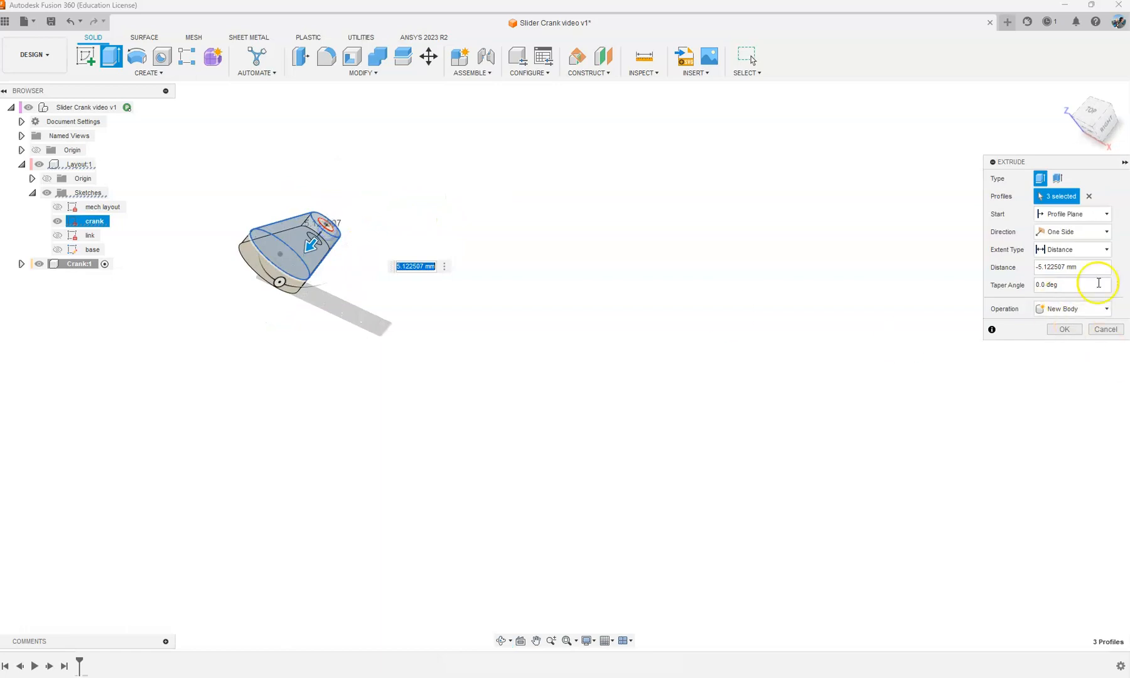
left_click_drag(1095, 267, 968, 266)
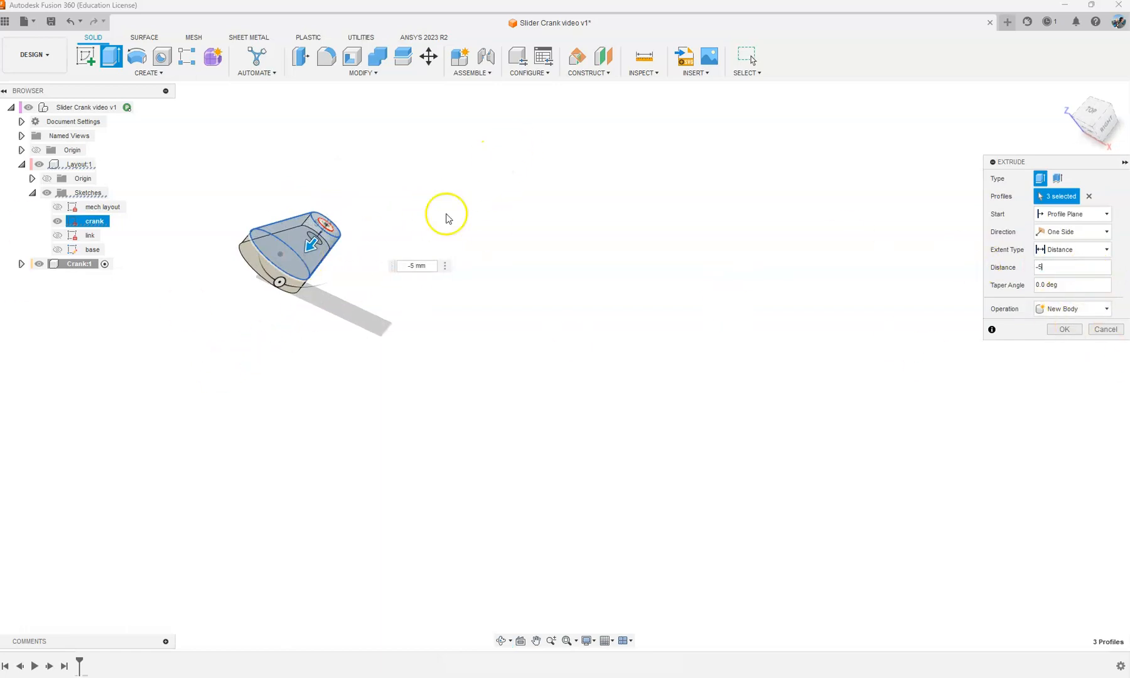
left_click(1045, 329)
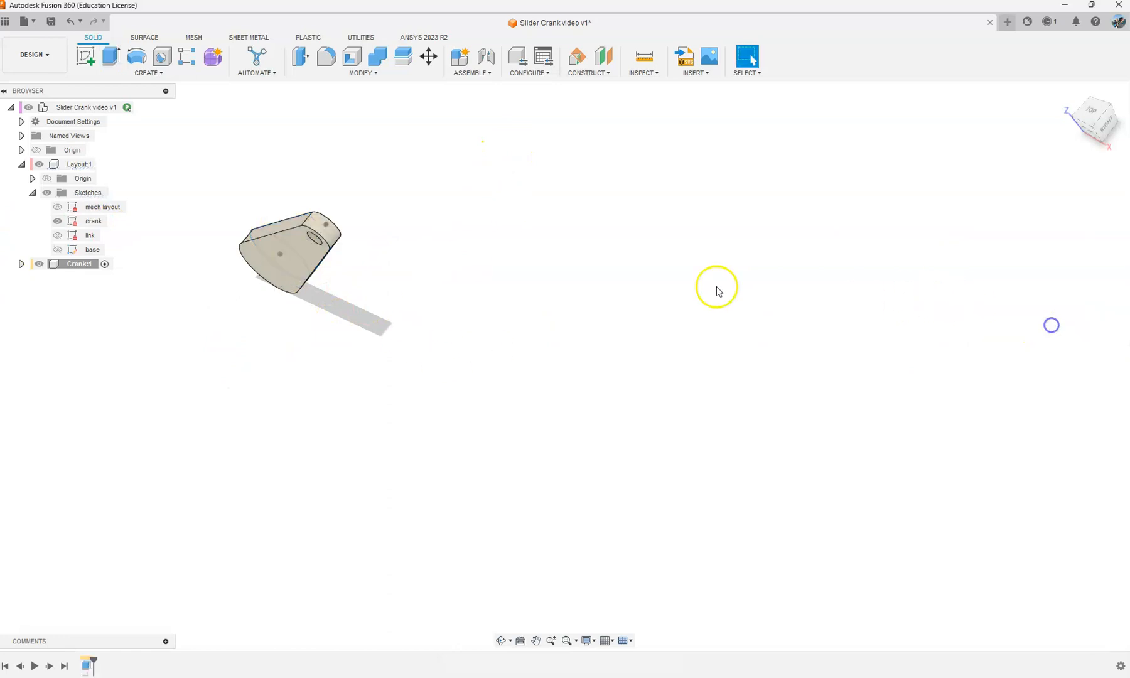
Step: Duplicate the white acetal resin appearance and change the copy's colour to cyan
middle_click_drag(243, 316, 359, 279, "shift")
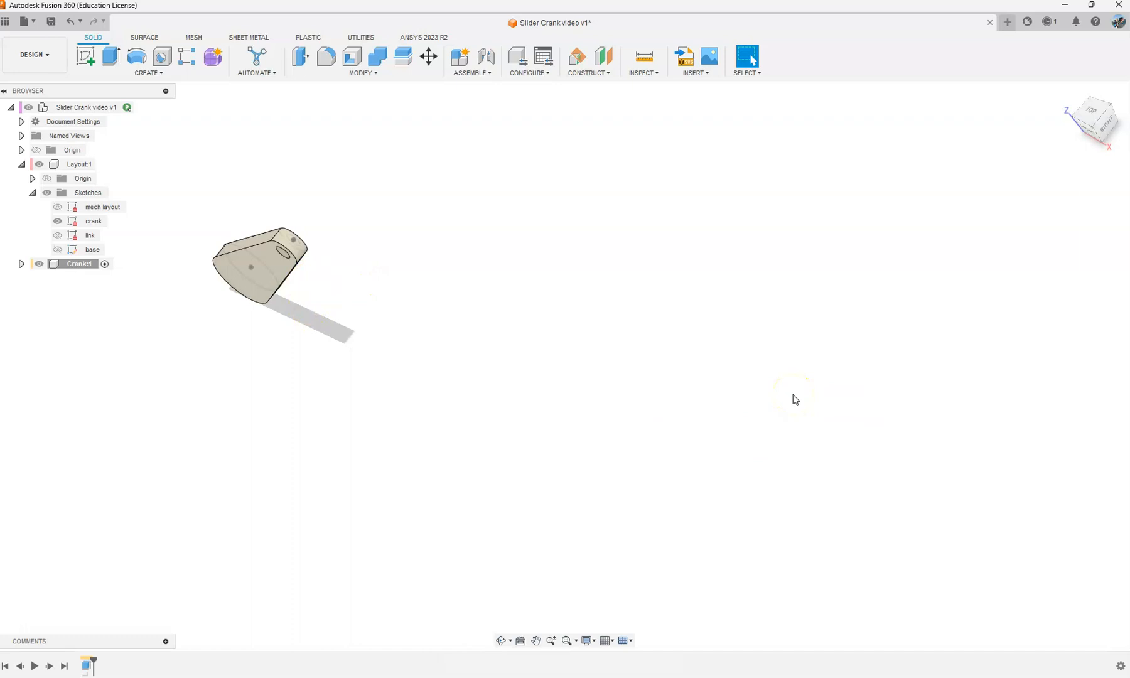
key("a")
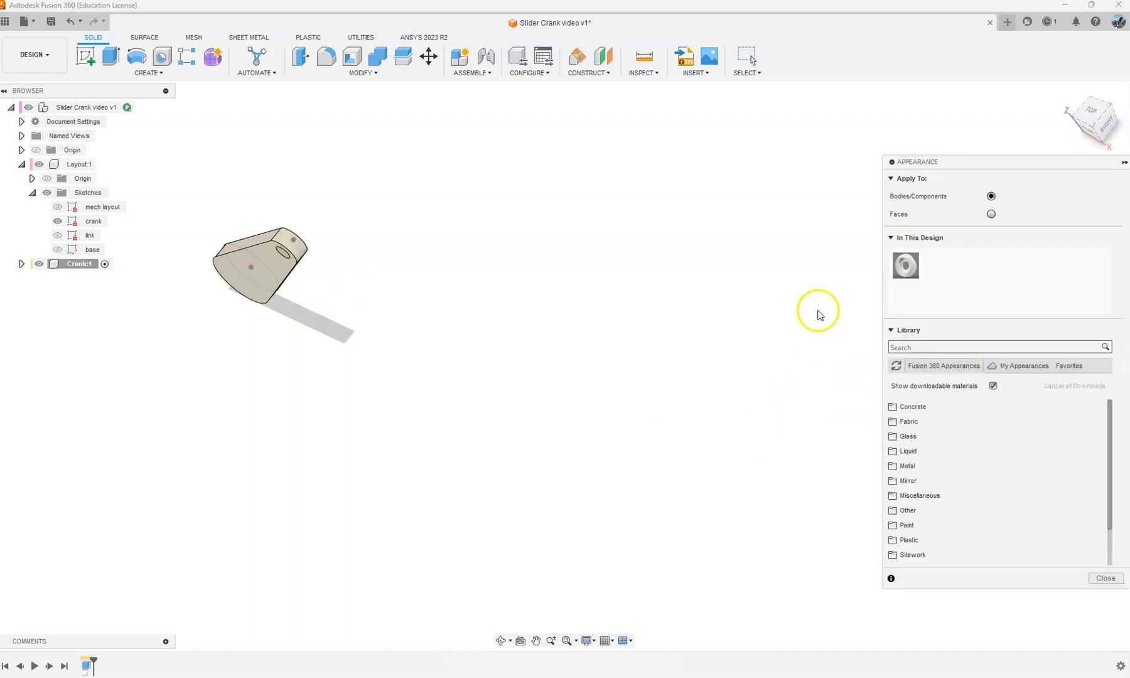
right_click(903, 269)
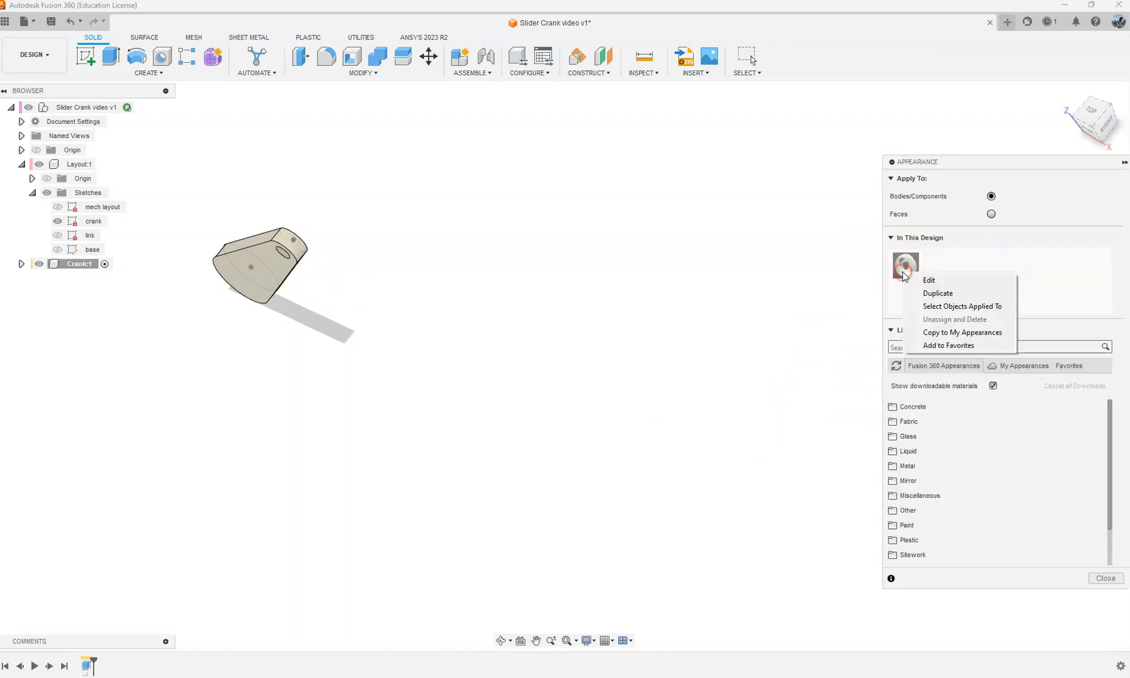
left_click(941, 290)
right_click(939, 270)
left_click(960, 277)
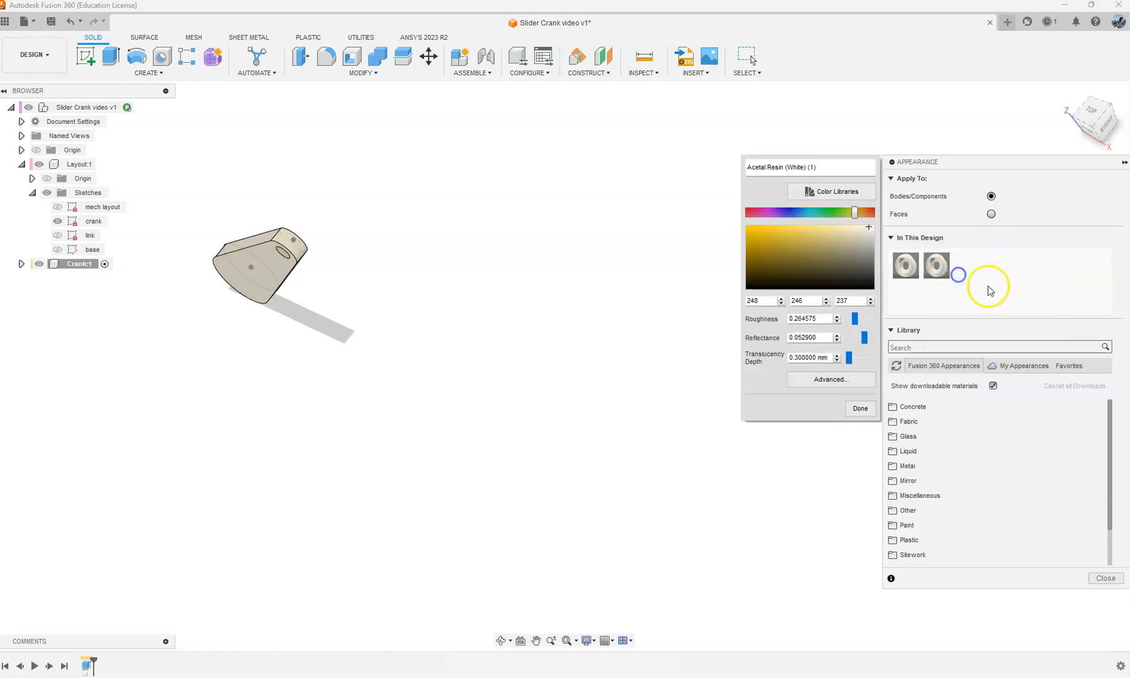
left_click(846, 214)
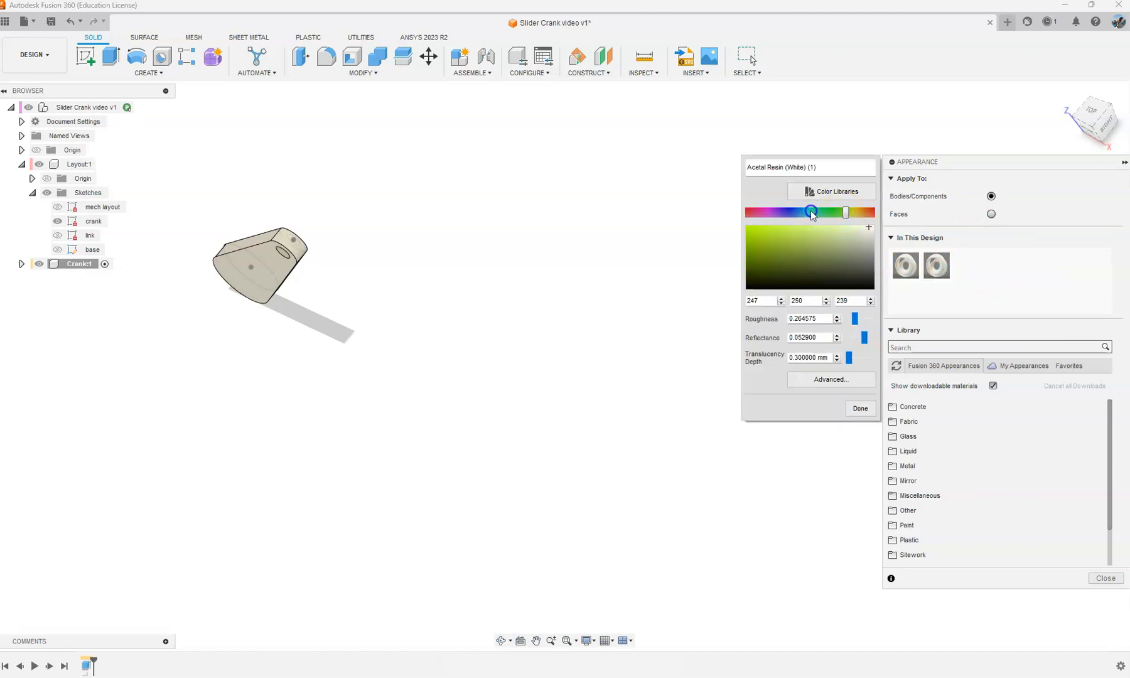
left_click_drag(846, 214, 813, 213)
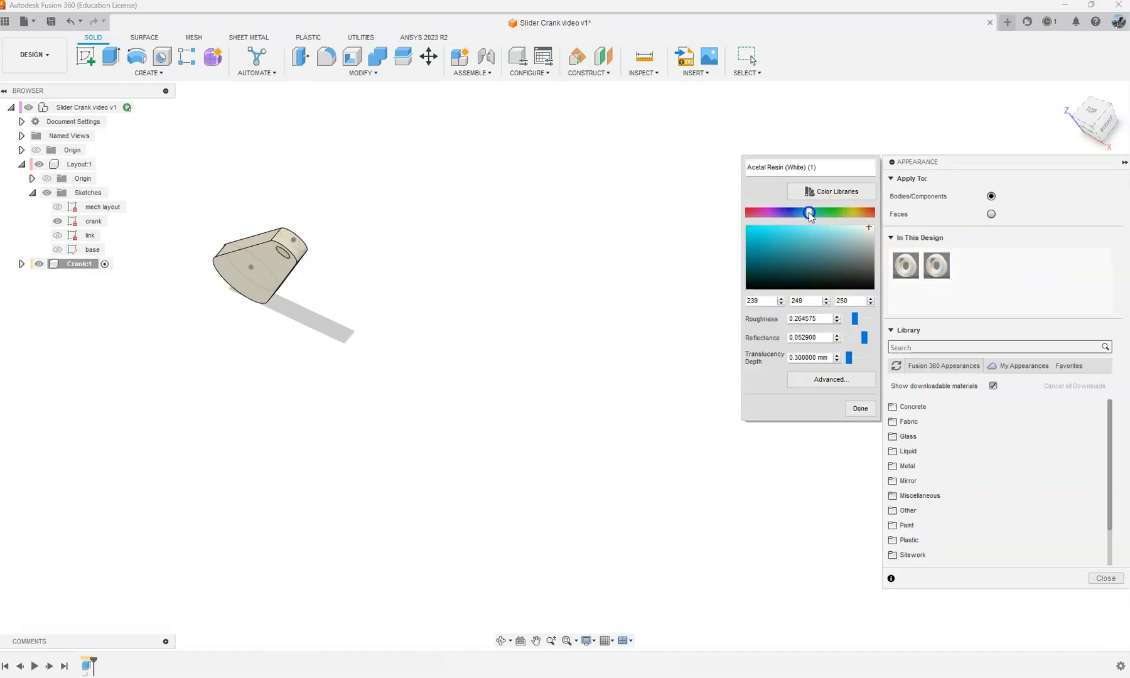
left_click(874, 405)
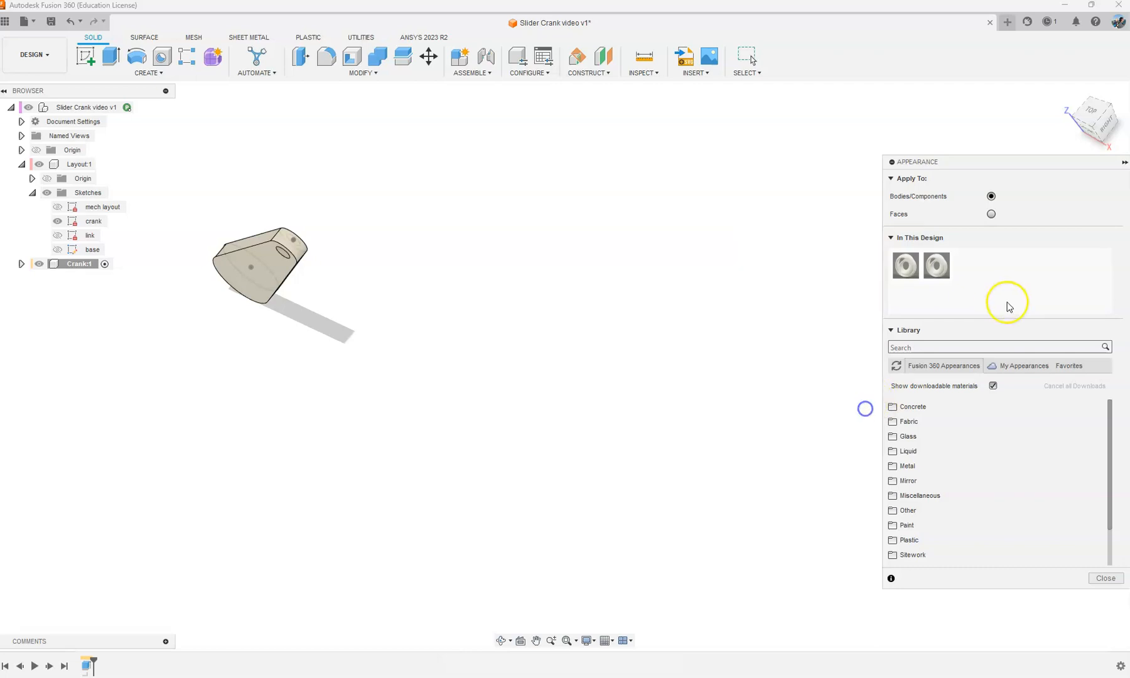
Step: Apply the cyan acetal resin appearance to the crank body
left_click_drag(939, 277, 293, 264)
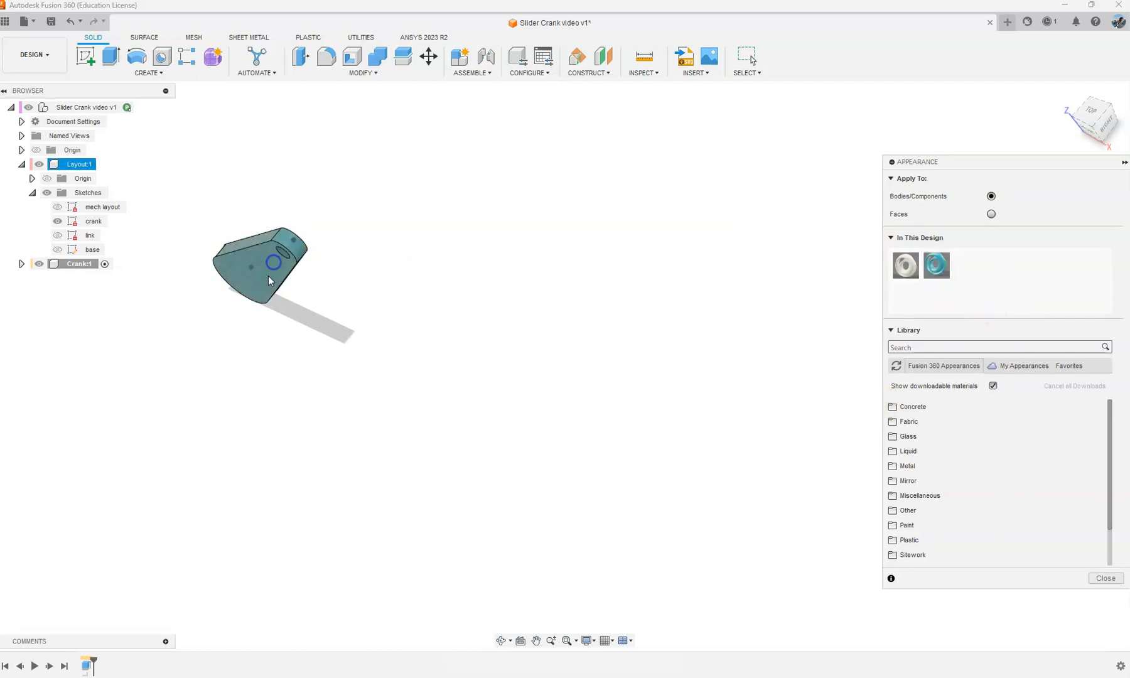
left_click(1105, 578)
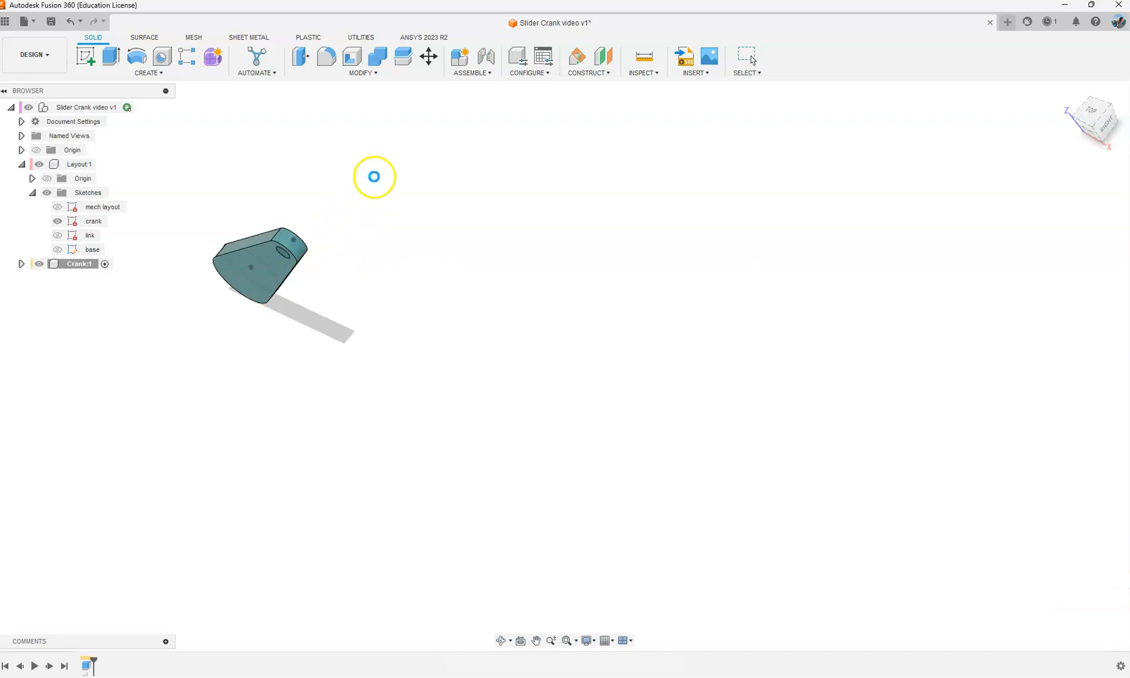
middle_click_drag(310, 289, 210, 217, "shift")
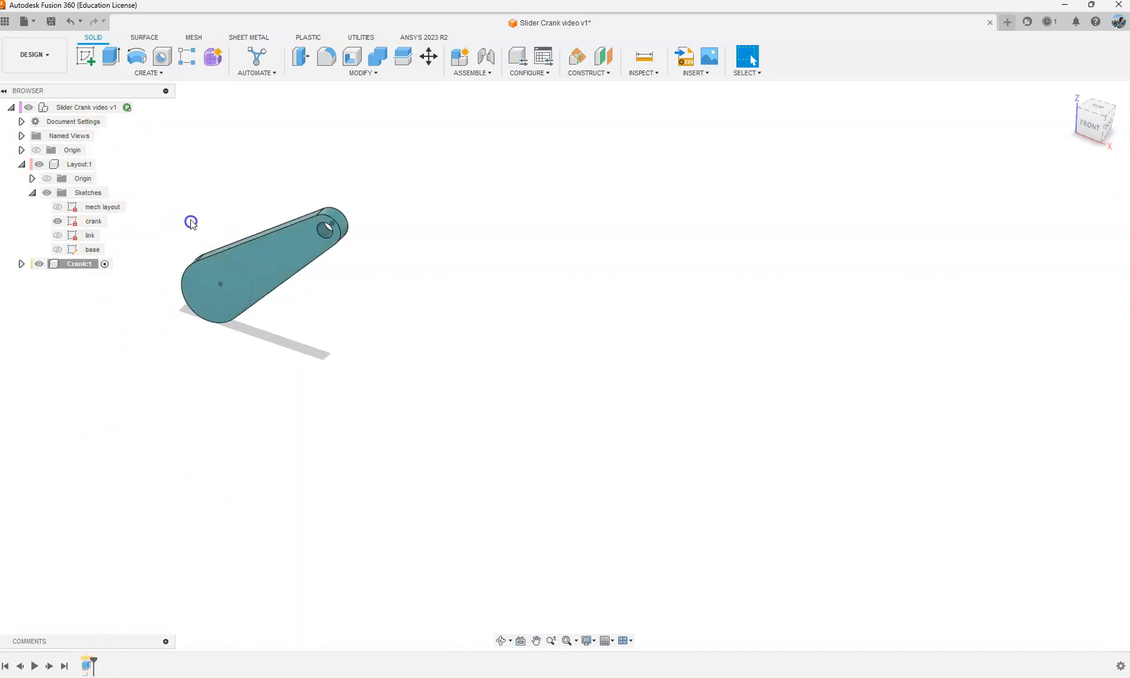
Step: Create an active internal component named Link under the top-level design
right_click(81, 107)
left_click(127, 120)
double_click(1004, 232)
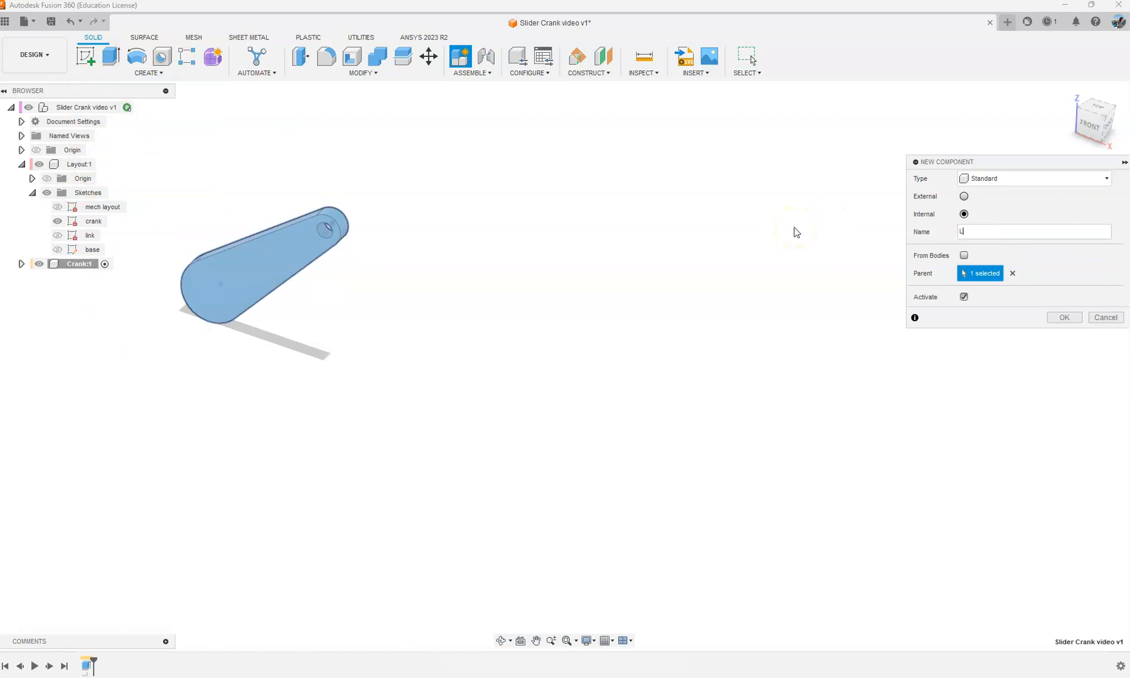
type("Link")
key("Return")
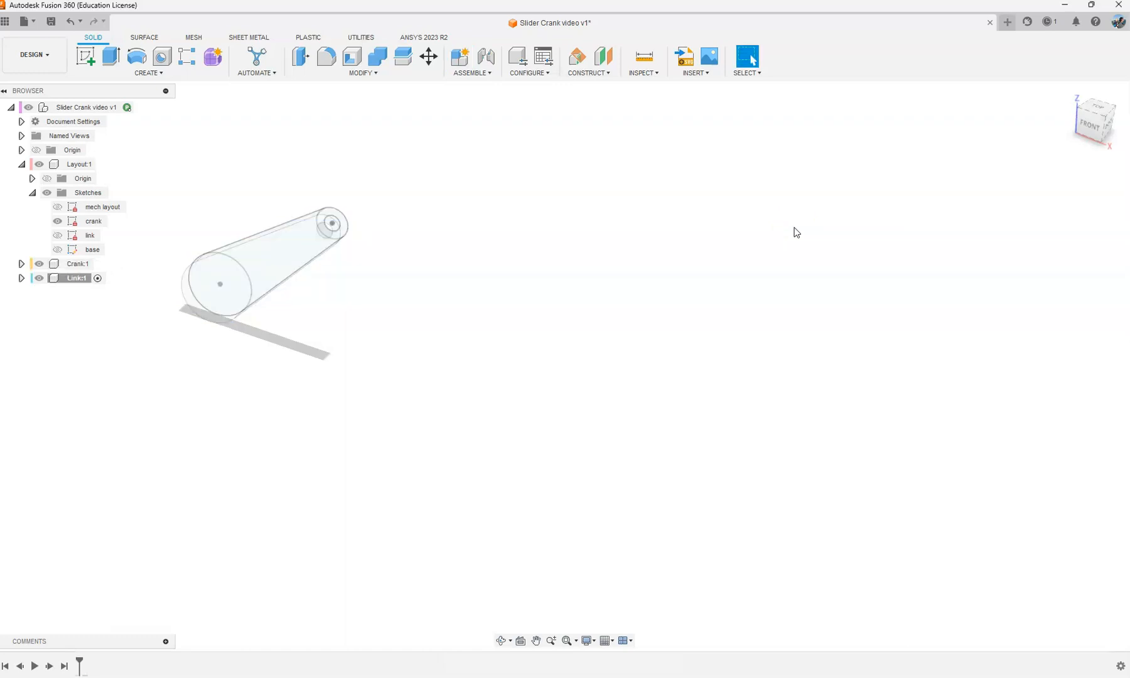
Step: Hide the crank sketch and the Crank component, and show the link sketch
left_click(57, 221)
left_click(57, 235)
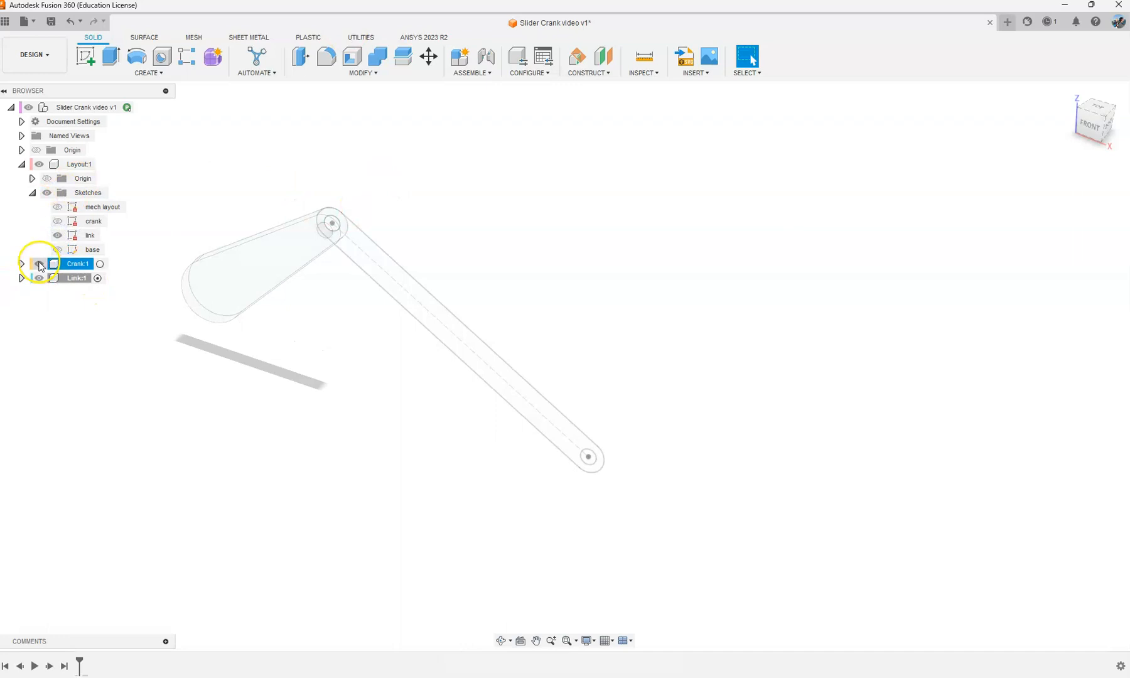
left_click(39, 263)
Step: Extrude the link profile, excluding both pin holes, 5 mm as a new body
left_click(110, 55)
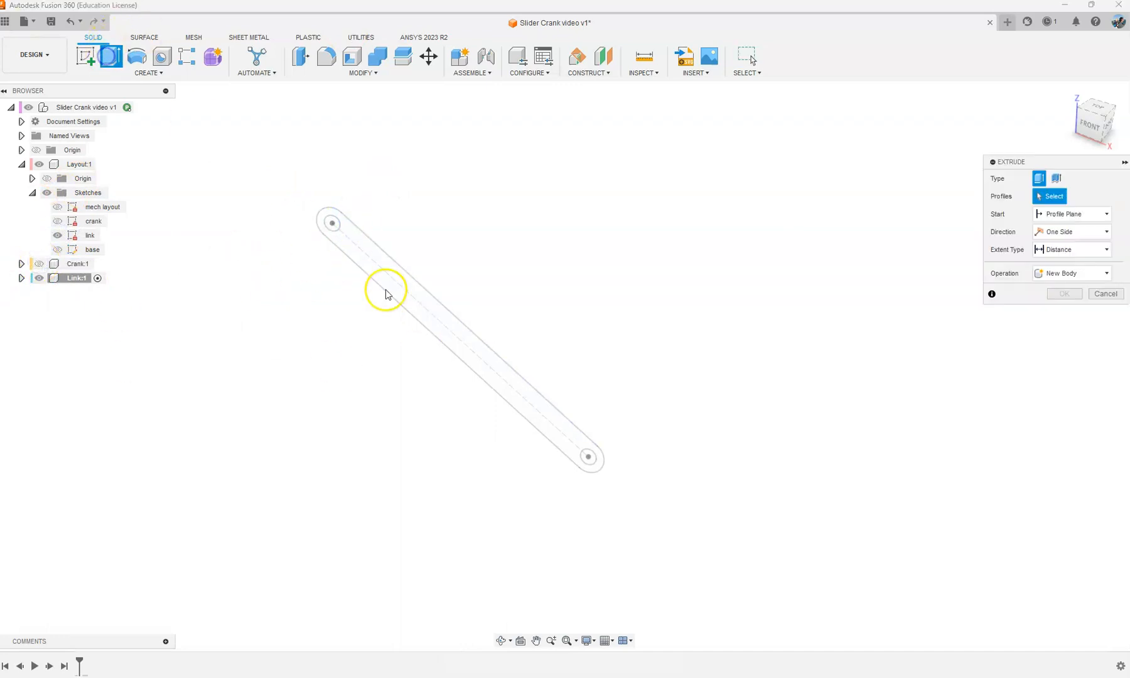
left_click(357, 246)
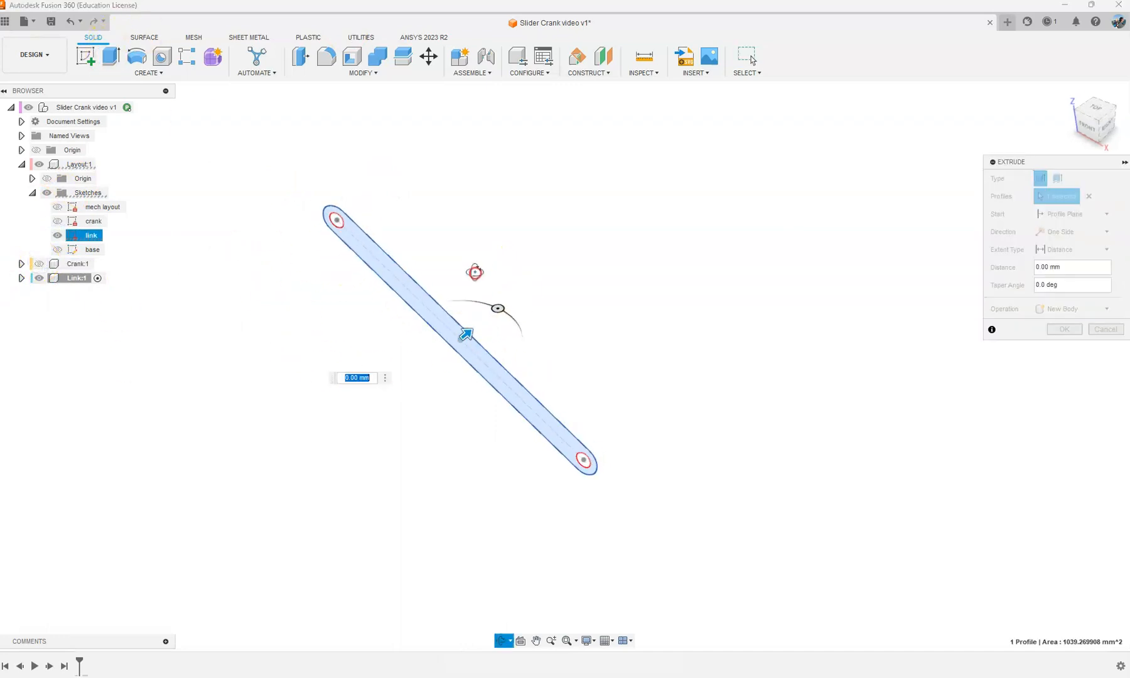
left_click_drag(463, 331, 472, 327)
left_click_drag(1071, 271, 959, 258)
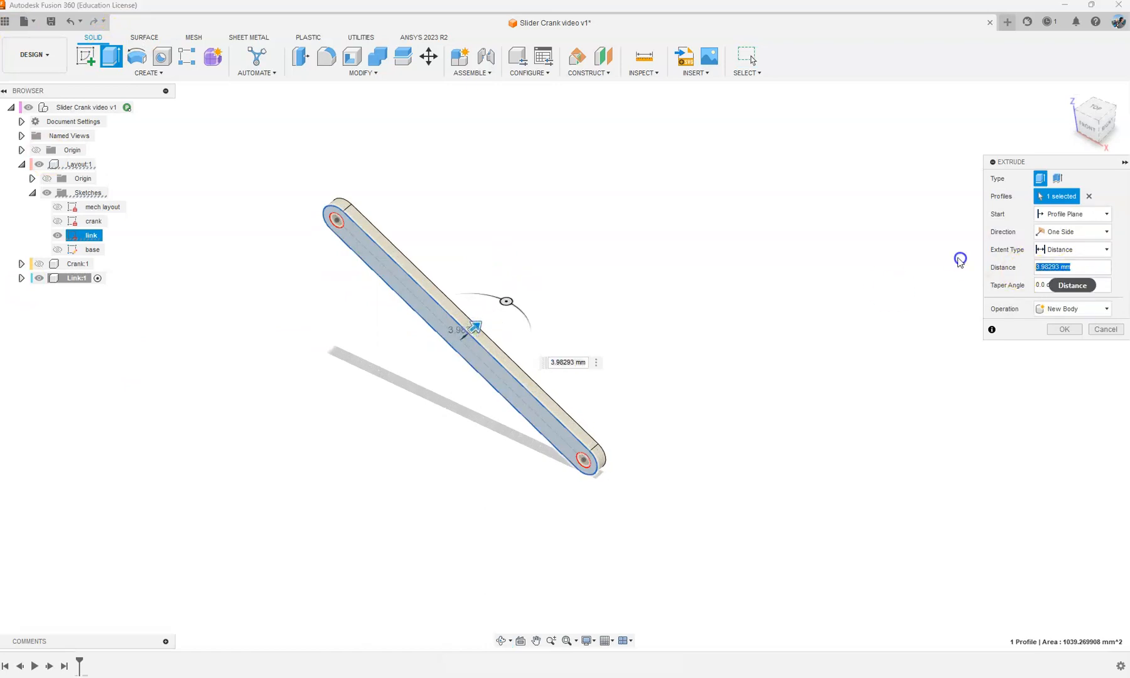
left_click(1064, 329)
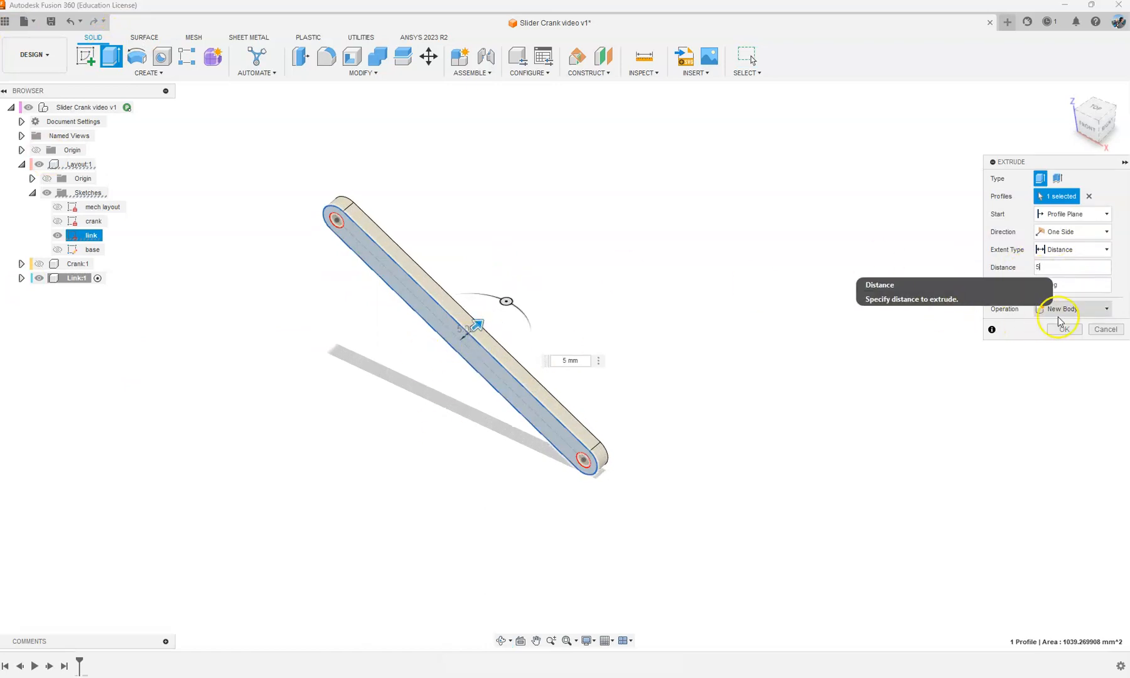
Step: Show the Crank component and activate the top-level design
left_click(39, 264)
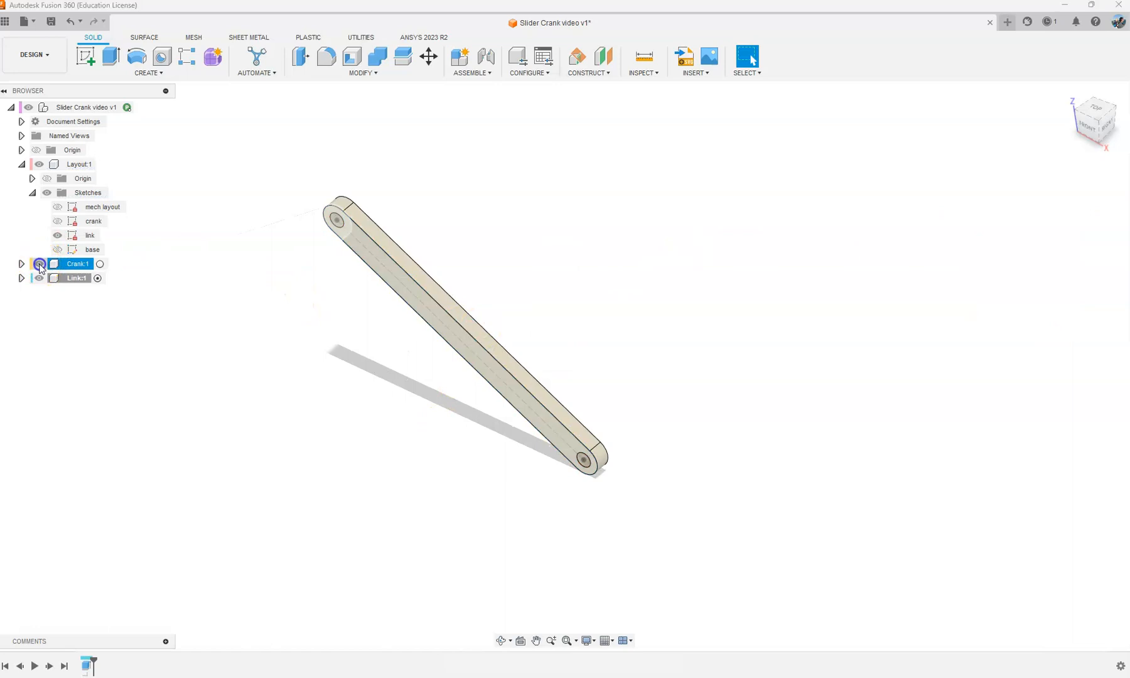
left_click(128, 108)
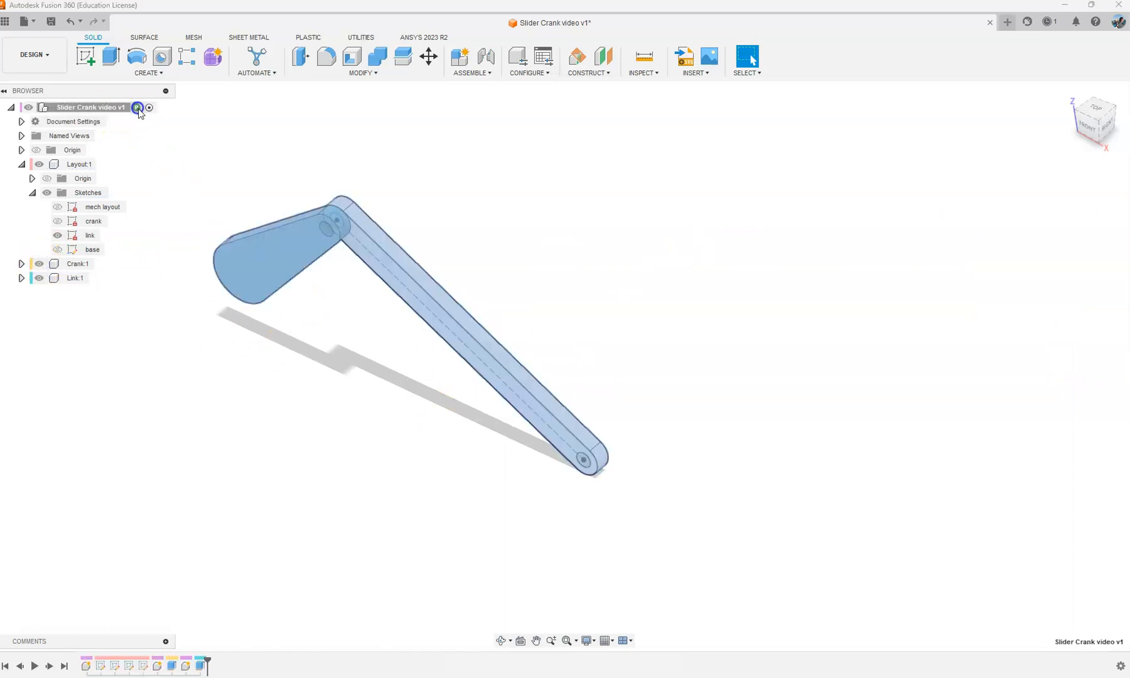
Step: Give the link body an orange copy (RGB 210, 152, 82) of the cyan acetal resin appearance
key("a")
right_click(937, 266)
left_click(977, 294)
right_click(970, 270)
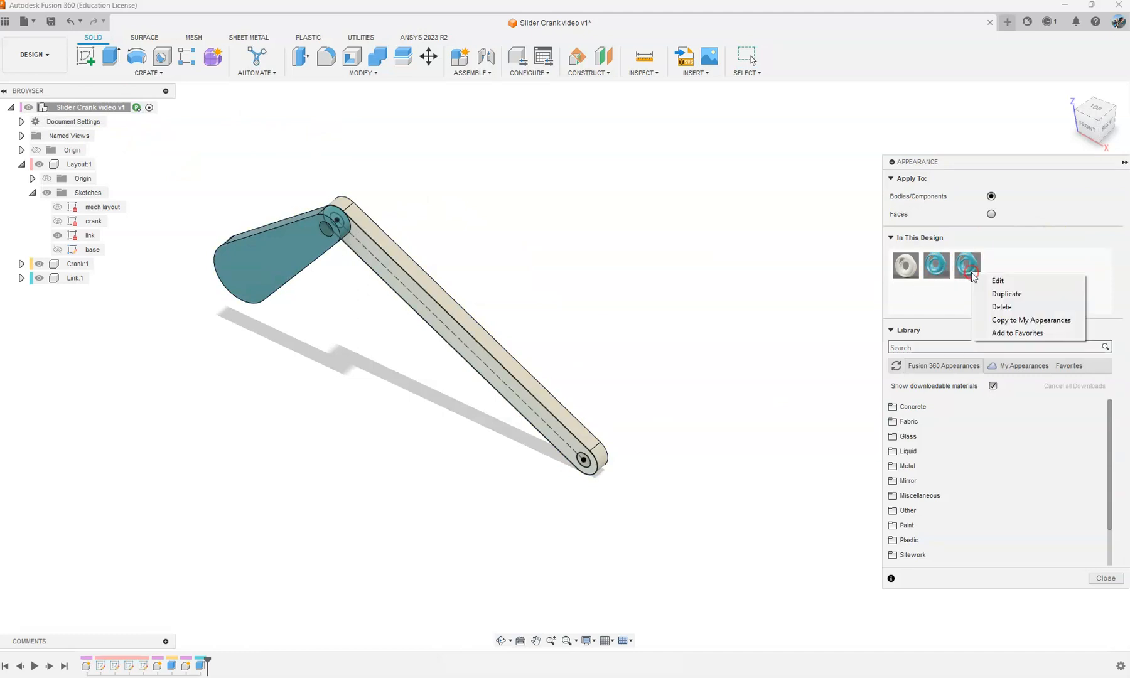
left_click(991, 280)
left_click_drag(794, 217, 860, 216)
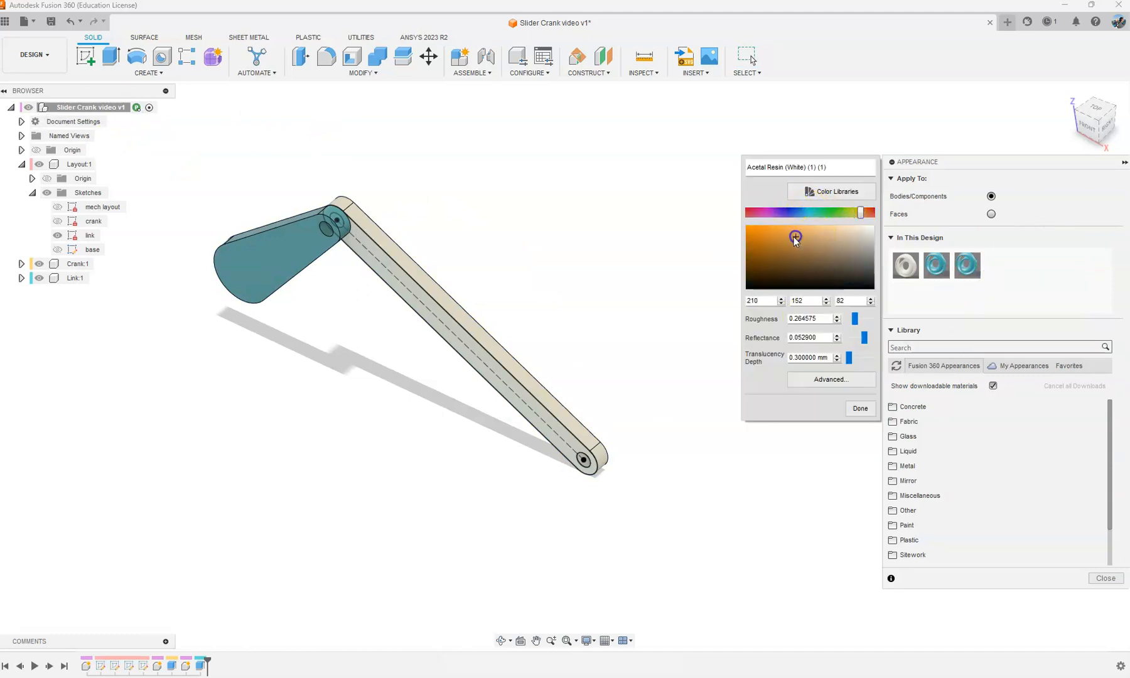
left_click(860, 409)
left_click_drag(967, 270, 443, 285)
left_click(1114, 577)
Step: Create an active internal component named Slider under the top-level design
scroll(397, 209, "down", 1)
middle_click_drag(221, 267, 226, 242, "shift")
right_click(87, 106)
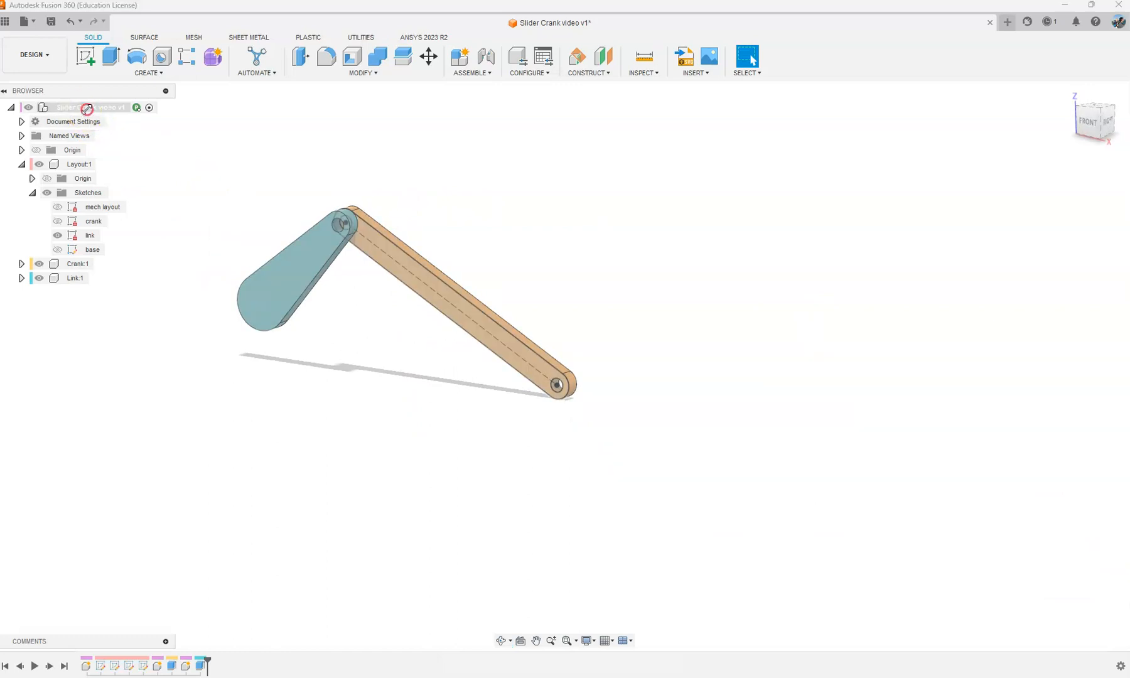
left_click(120, 117)
double_click(985, 237)
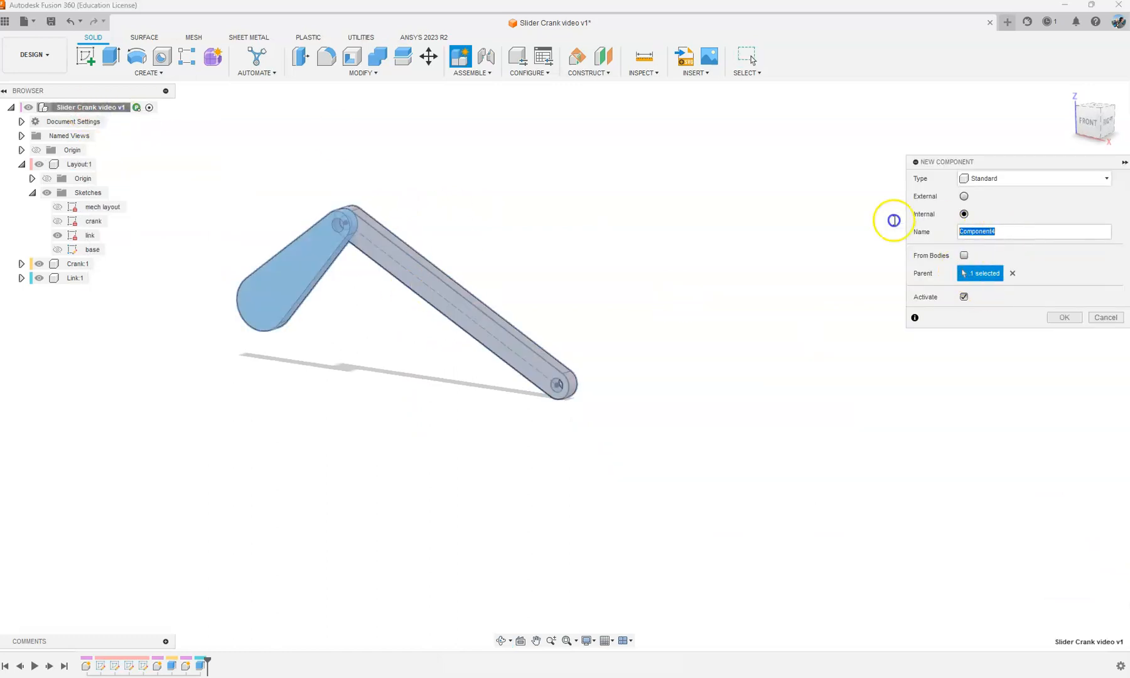
key("Return")
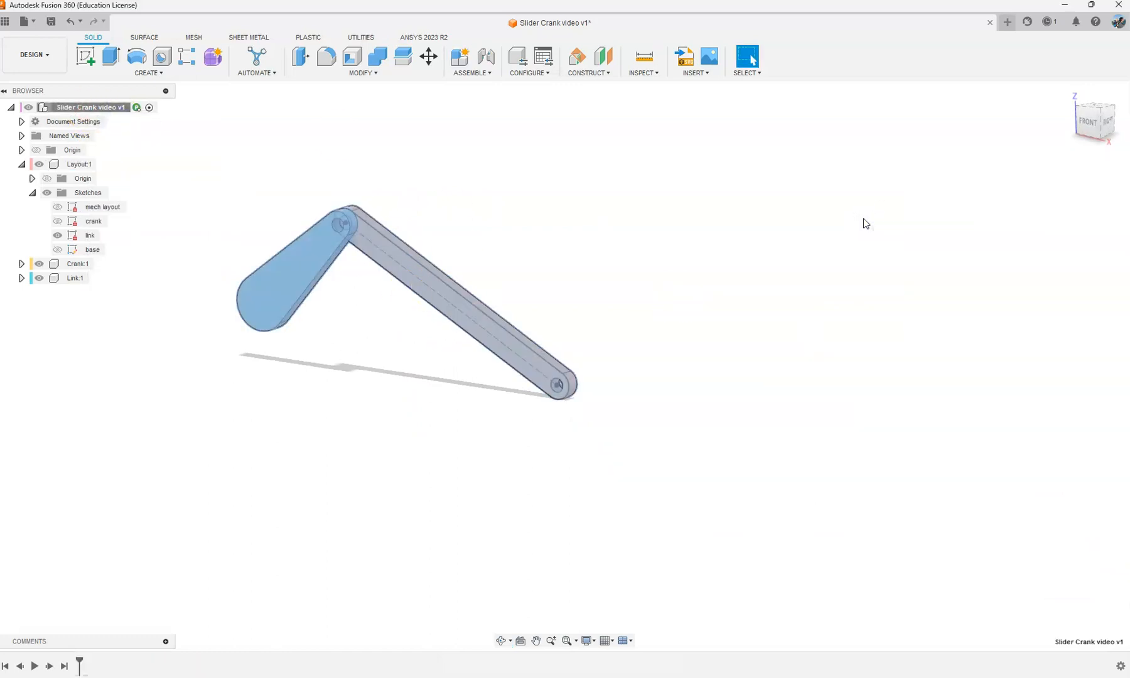
Step: Show the mech layout sketch and hide the link sketch and the Crank and Link components
left_click(57, 207)
left_click(57, 235)
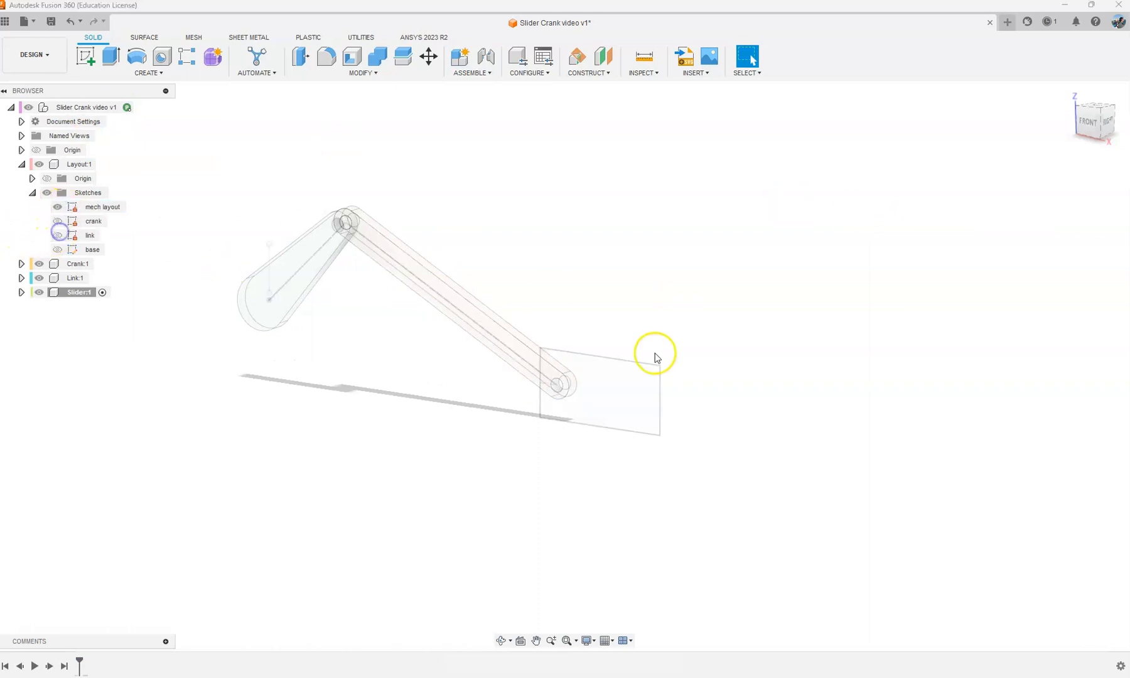
left_click(39, 264)
left_click(39, 277)
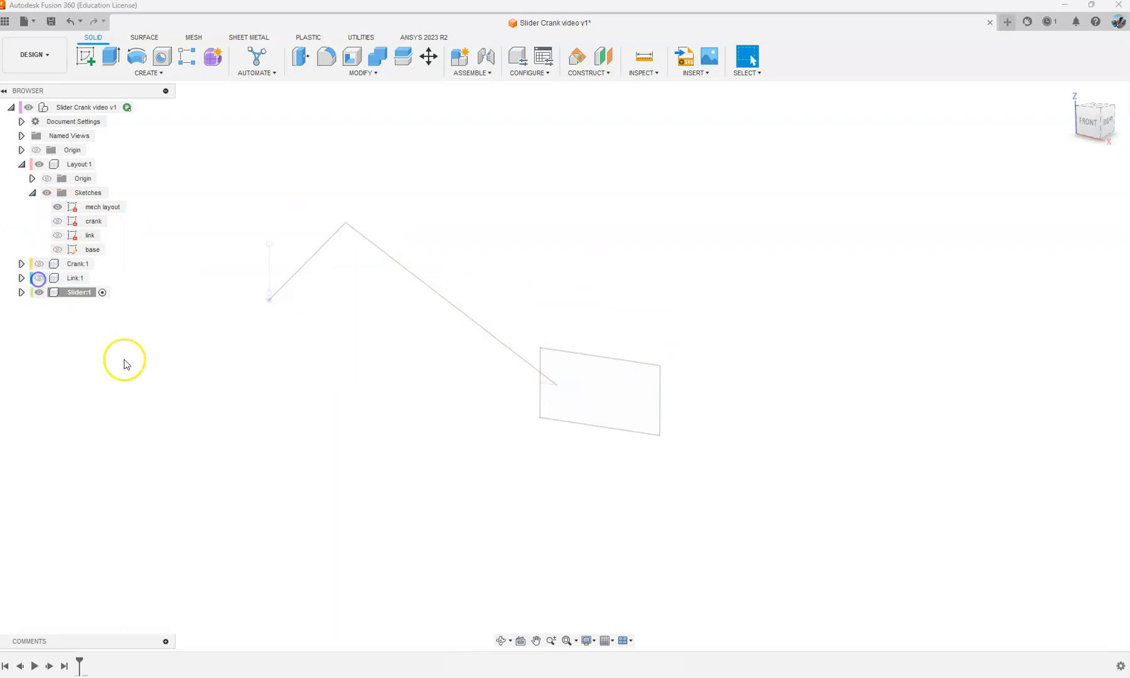
left_click(58, 207)
left_click(57, 207)
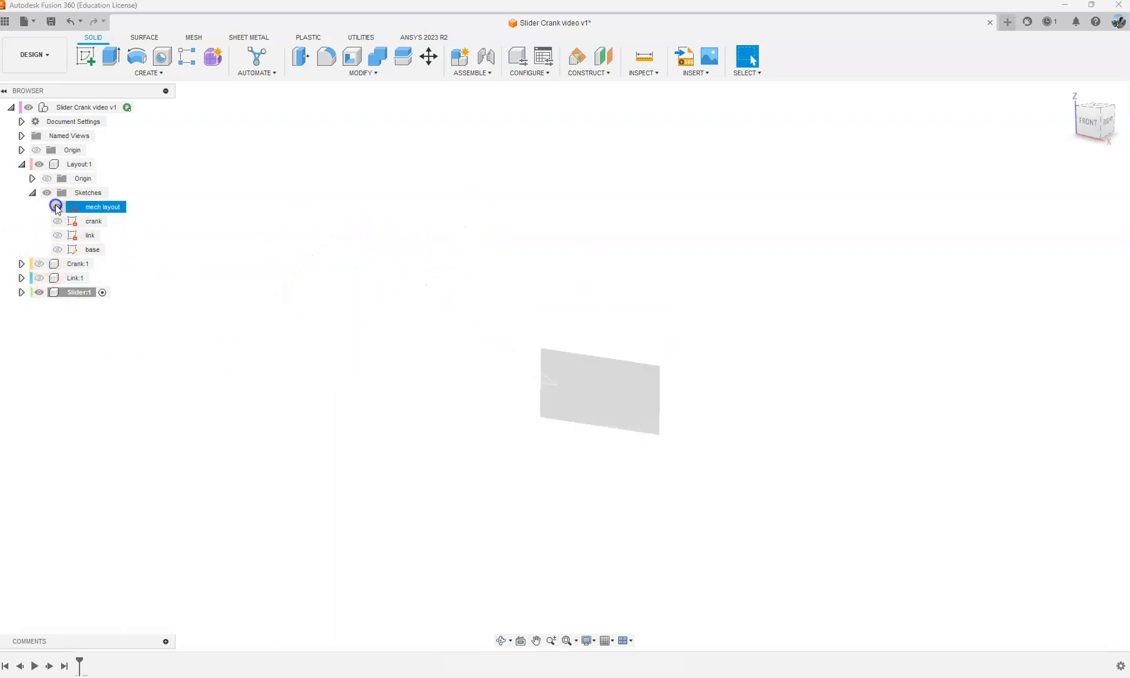
Step: Extrude the slider rectangle of the mech layout sketch by -10 mm as a new body
left_click(110, 64)
middle_click_drag(558, 301, 402, 371, "shift")
left_click(39, 263)
left_click(39, 278)
middle_click_drag(565, 317, 558, 357, "shift")
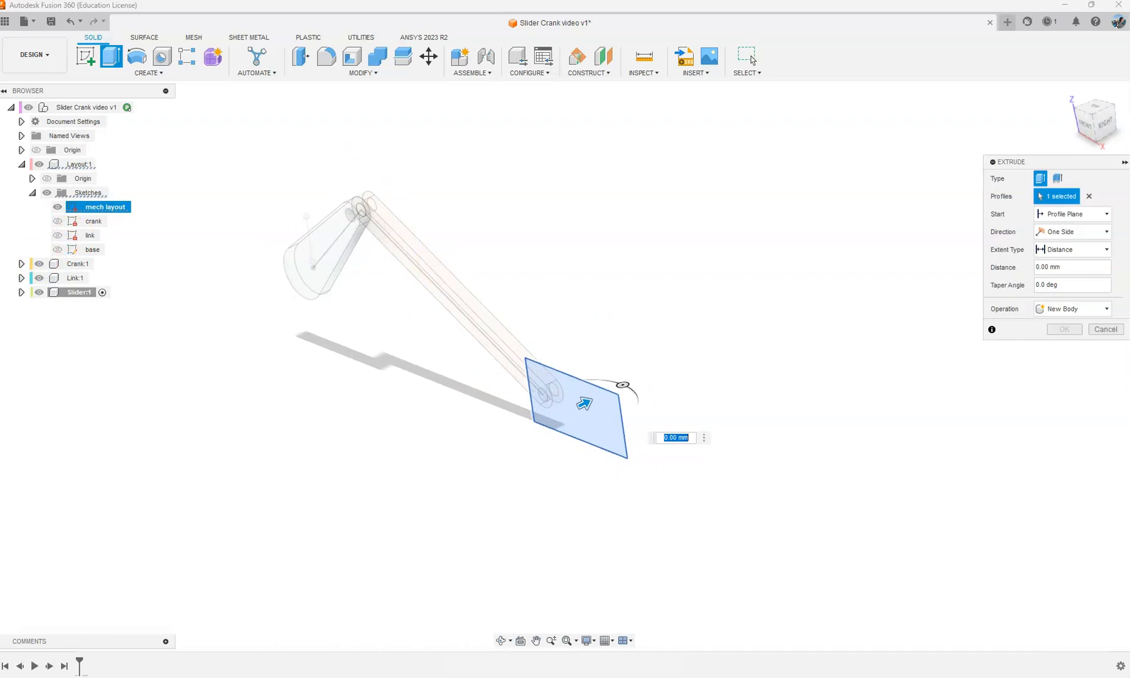
left_click(39, 264)
left_click(39, 278)
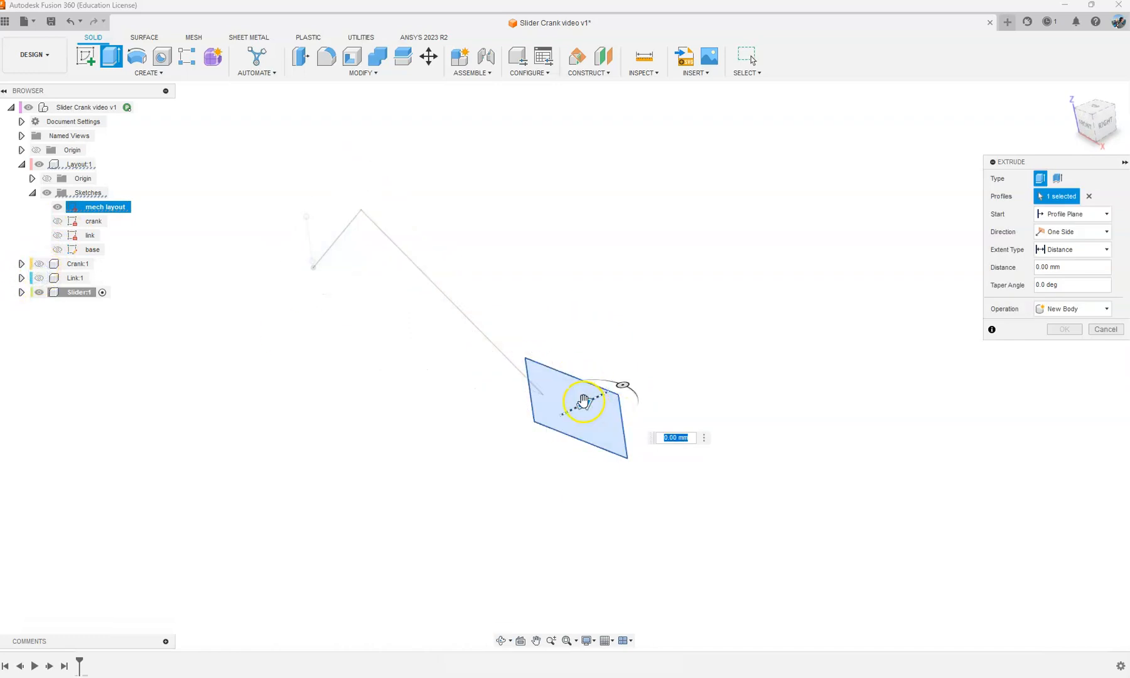
left_click_drag(588, 401, 556, 417)
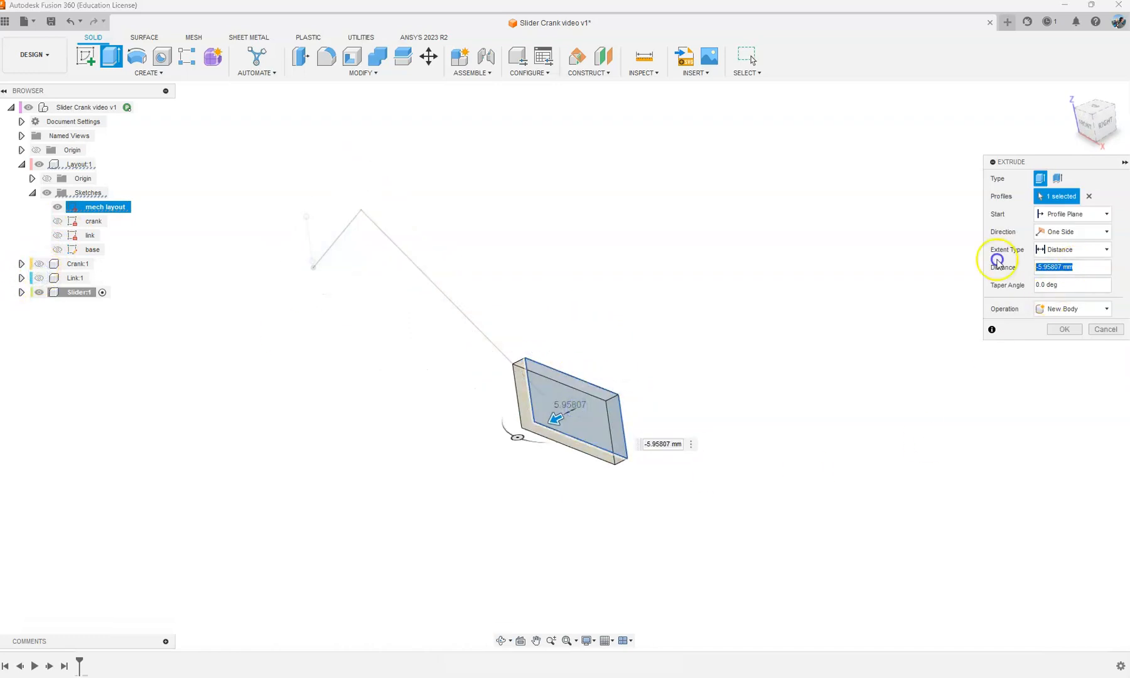
type("-10")
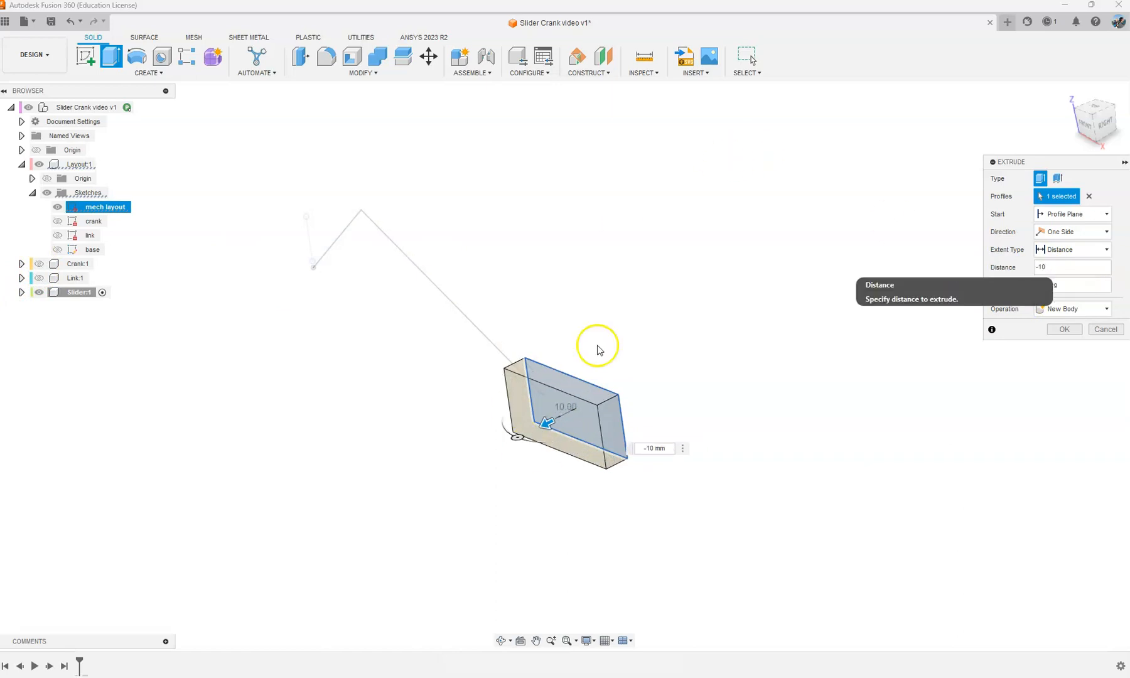
left_click(1061, 327)
Step: Give the slider block a green copy (RGB 69, 181, 121) of the cyan acetal resin appearance
middle_click_drag(584, 319, 632, 307, "shift")
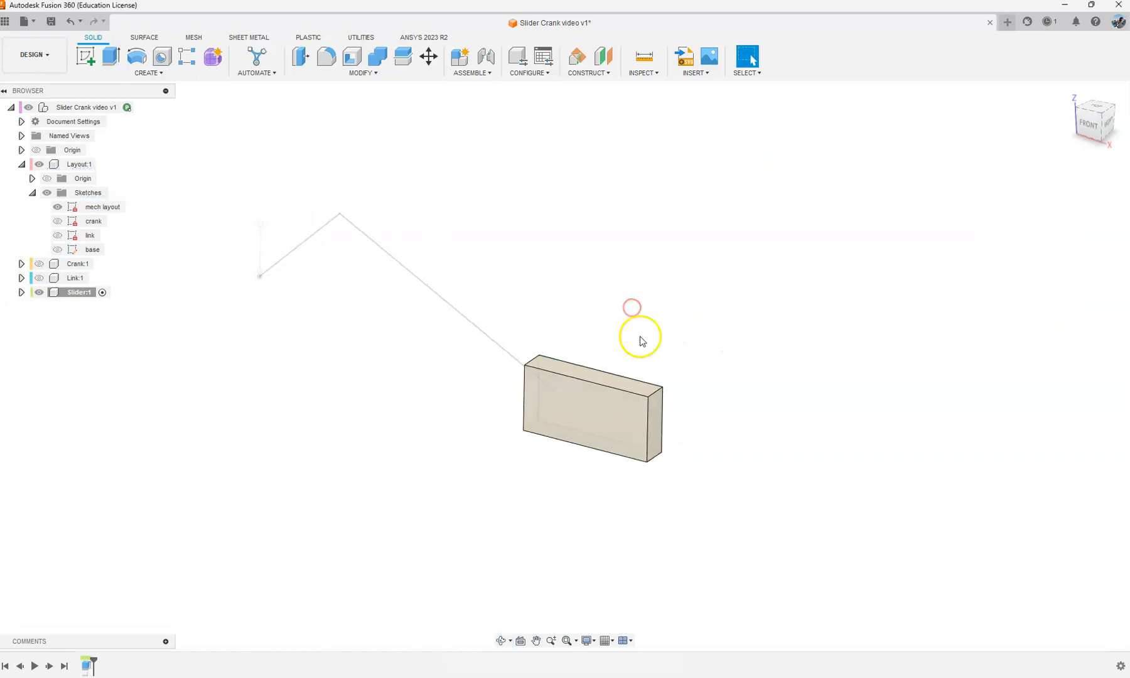
key("a")
right_click(980, 275)
left_click(1012, 287)
right_click(992, 265)
left_click(1030, 271)
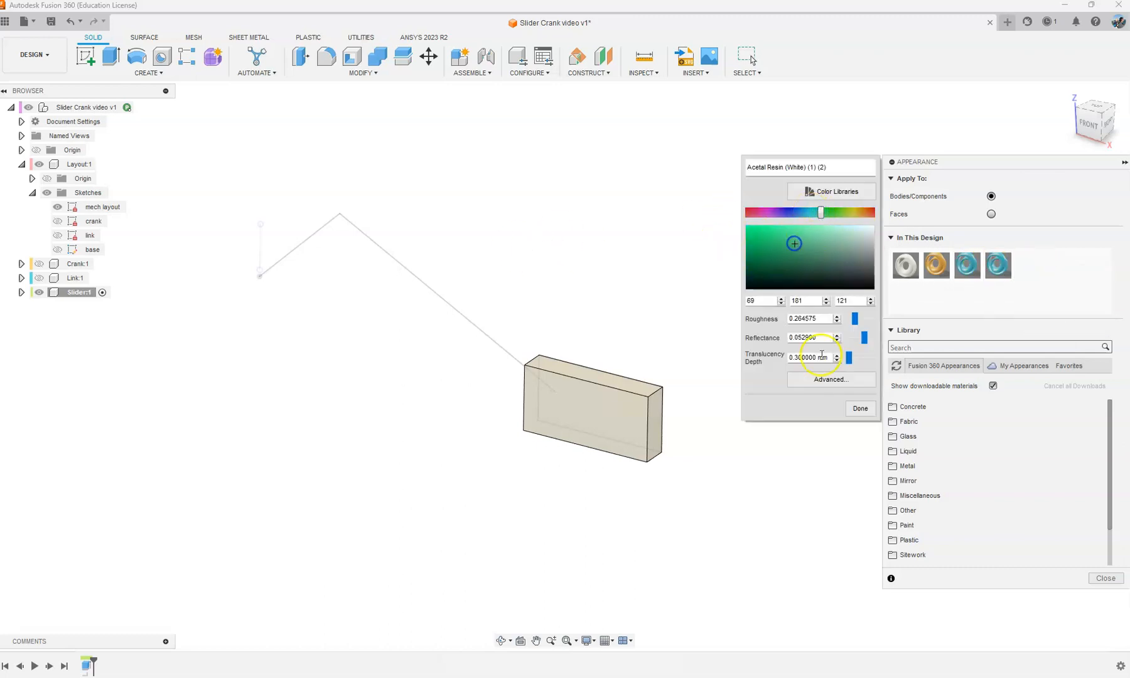
left_click(859, 409)
left_click_drag(997, 267, 639, 417)
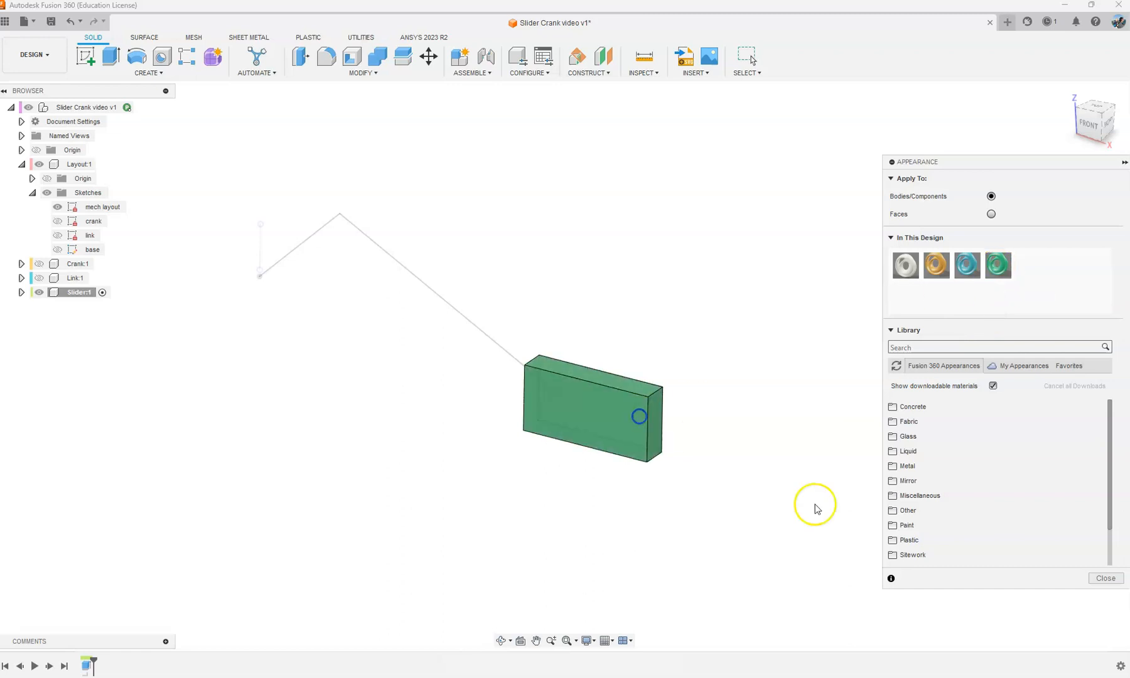
left_click(1105, 578)
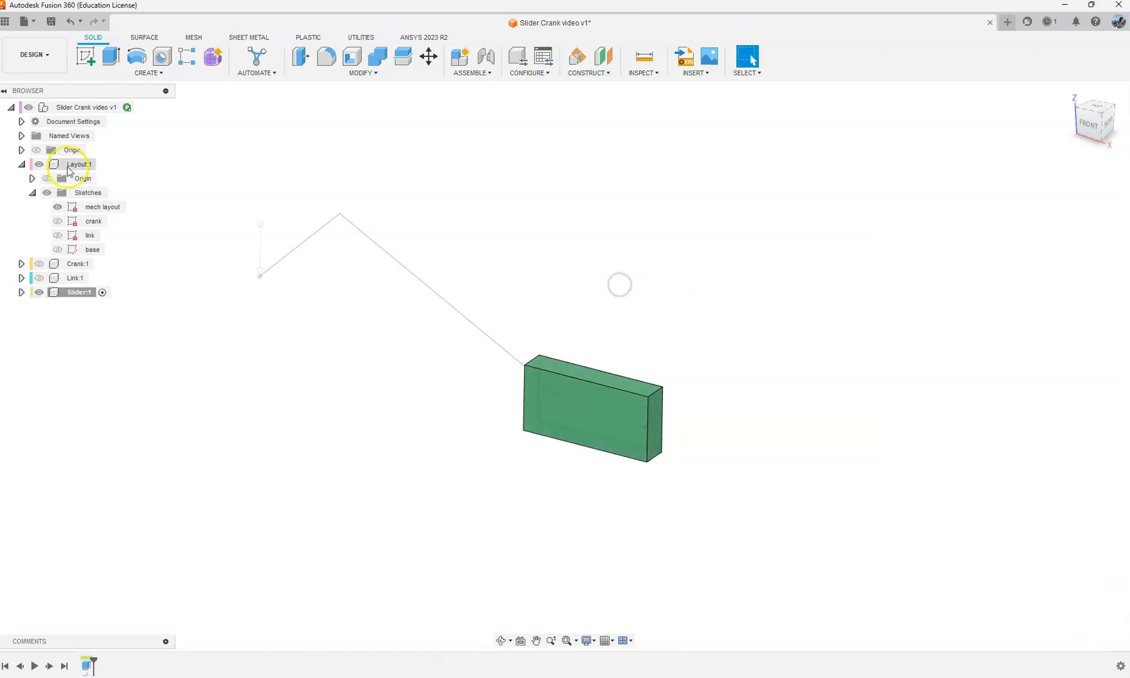
Step: Create an active internal component named Base under the top-level design, and show the base sketch instead of the mech layout sketch
right_click(73, 107)
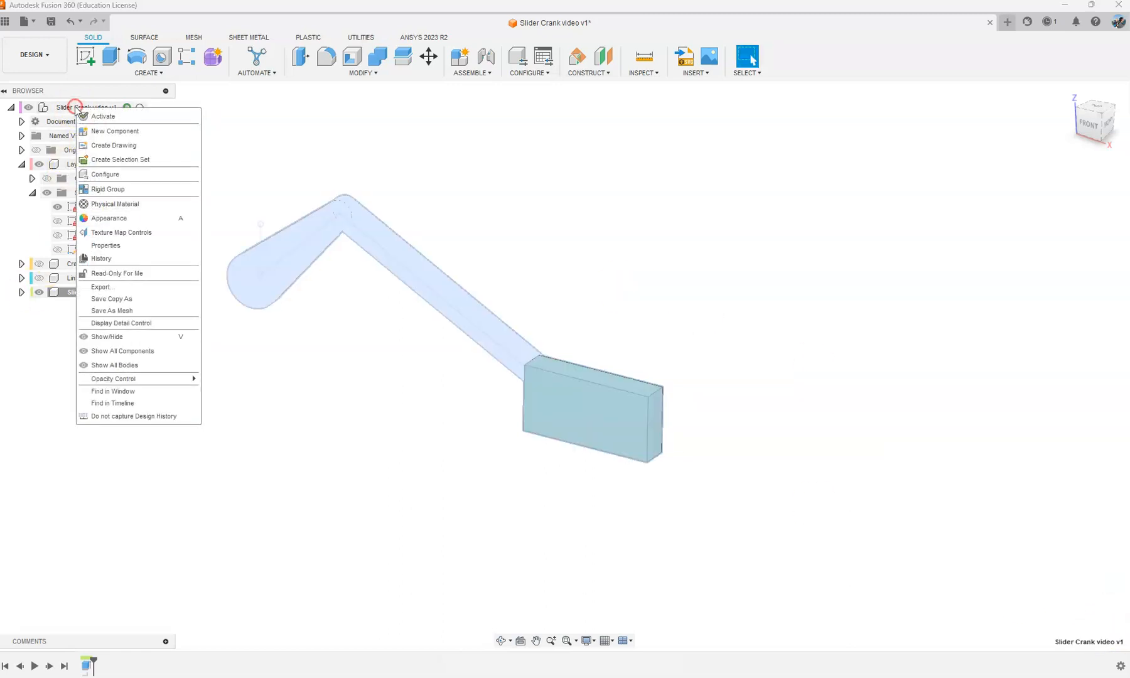
left_click(116, 131)
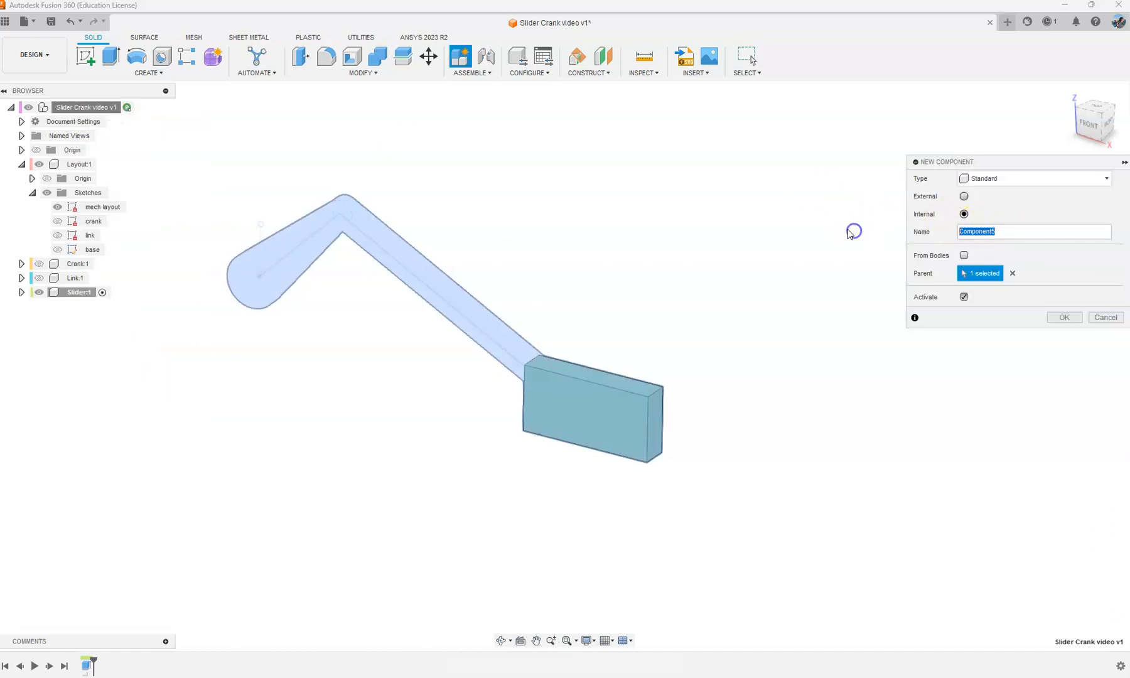
key("Return")
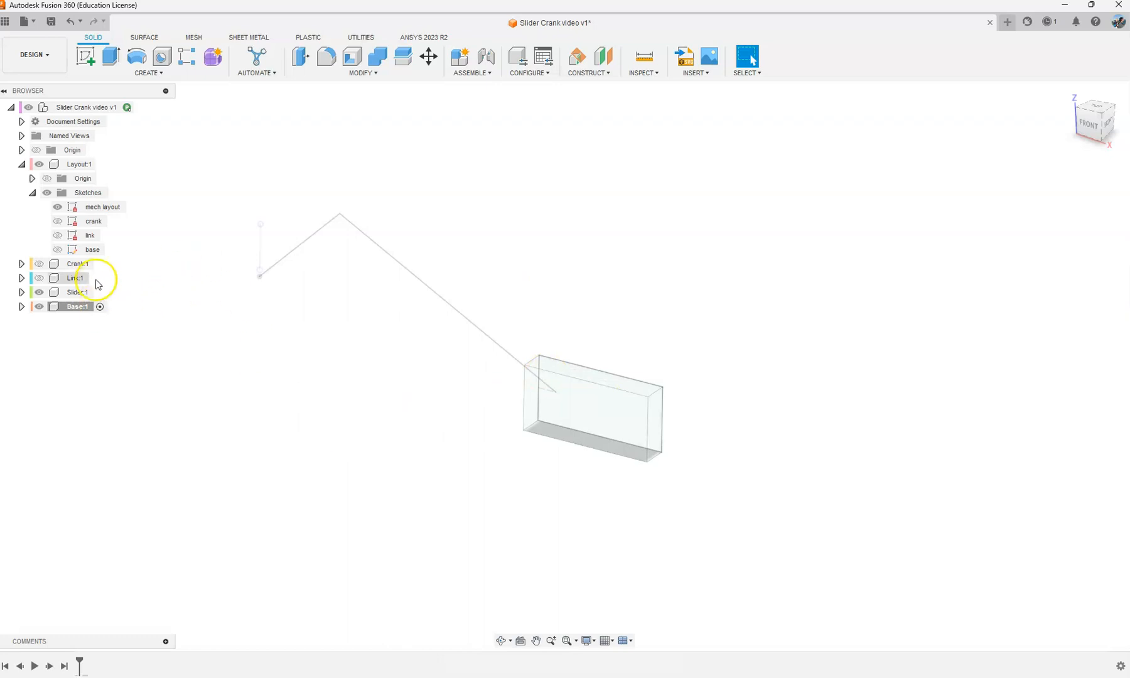
left_click(57, 249)
left_click(57, 207)
Step: Extrude the stepped base profile as a new body away from the slider, with the Crank and Link components shown for reference
middle_click_drag(608, 448, 486, 286, "shift")
left_click(111, 56)
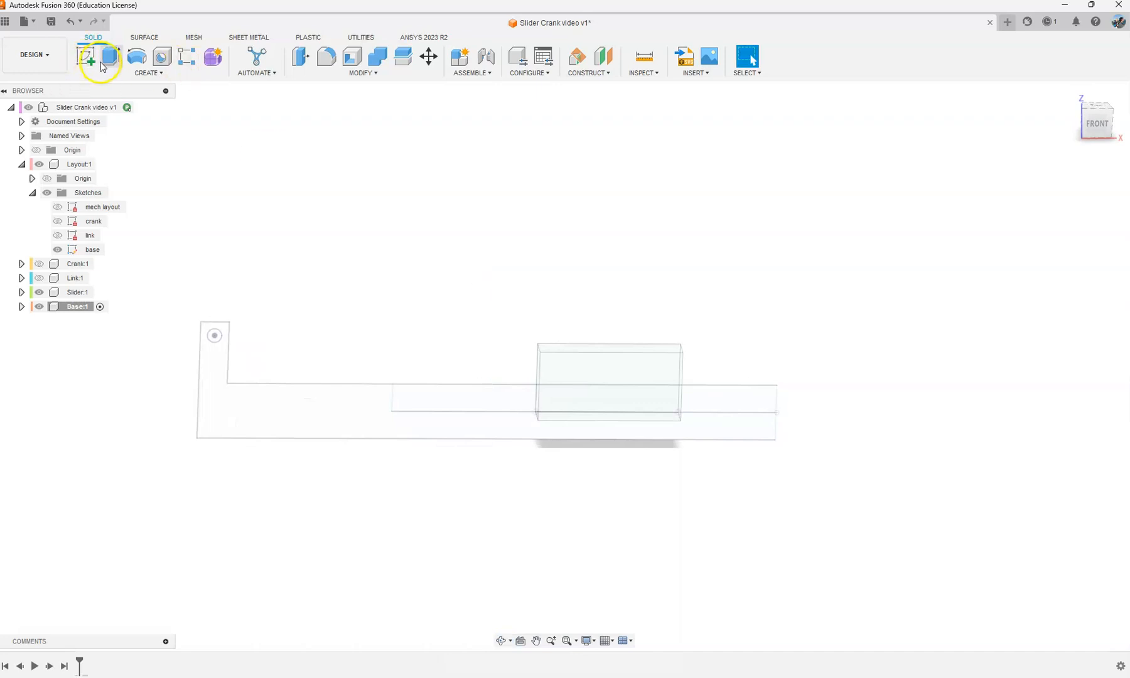
middle_click_drag(404, 321, 366, 344, "shift")
left_click(293, 363)
middle_click_drag(475, 327, 567, 398, "shift")
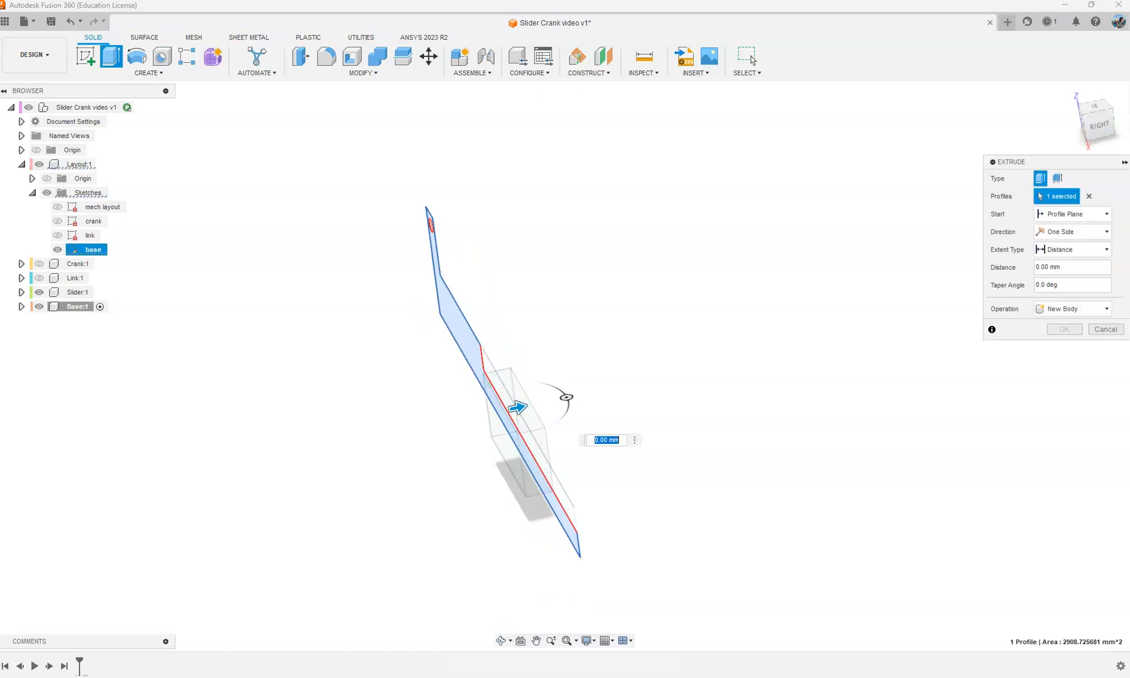
left_click(39, 263)
left_click(38, 277)
mouse_move(543, 320)
middle_mouse_down("shift")
mouse_move(487, 335)
mouse_move(537, 300)
mouse_move(541, 331)
middle_mouse_up("shift")
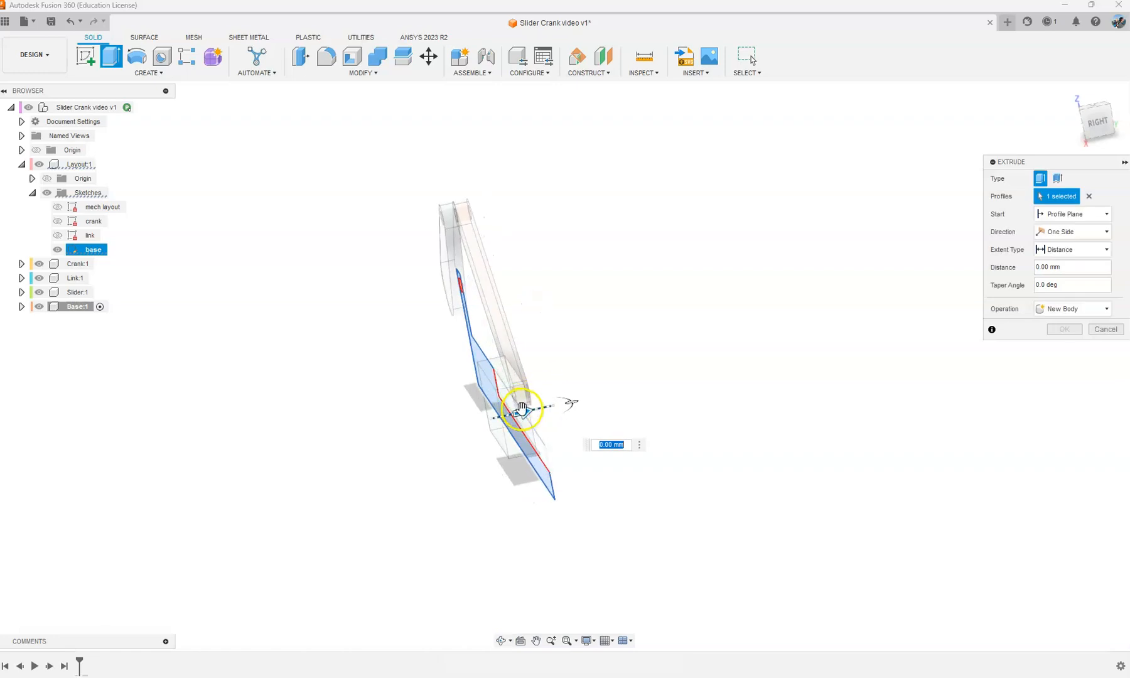
middle_click_drag(548, 405, 606, 344, "shift")
left_click(477, 414)
middle_click_drag(660, 372, 606, 341, "shift")
left_click_drag(556, 402, 568, 397)
middle_click_drag(504, 396, 500, 390, "shift")
middle_click_drag(575, 399, 500, 387, "shift")
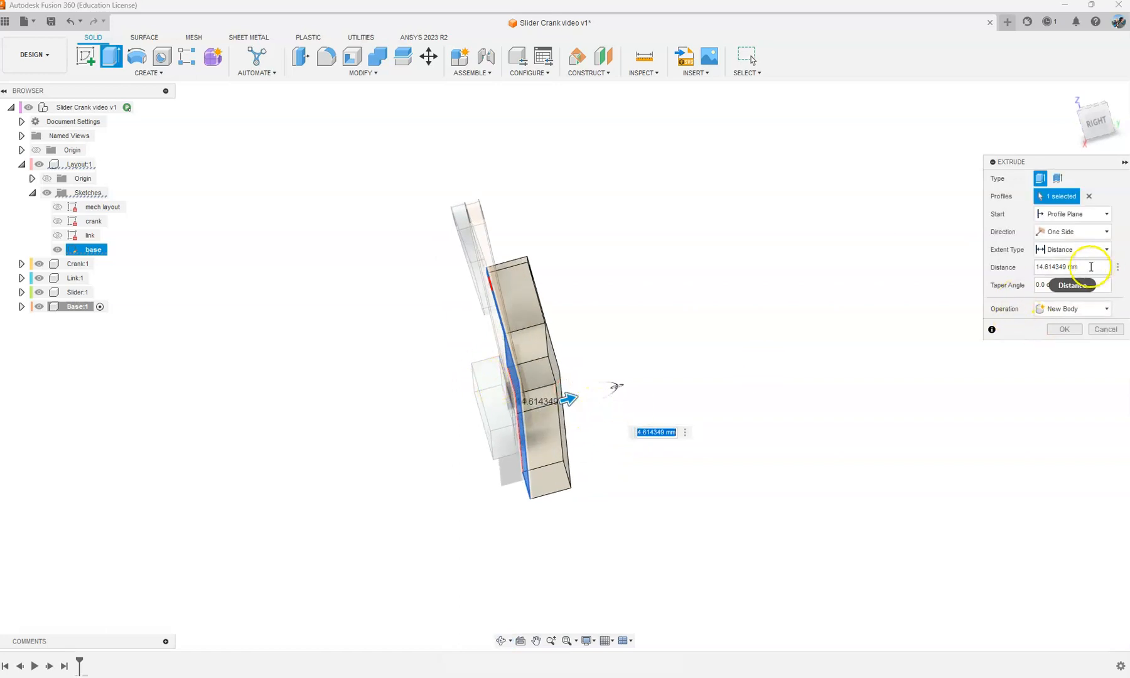
key("Return")
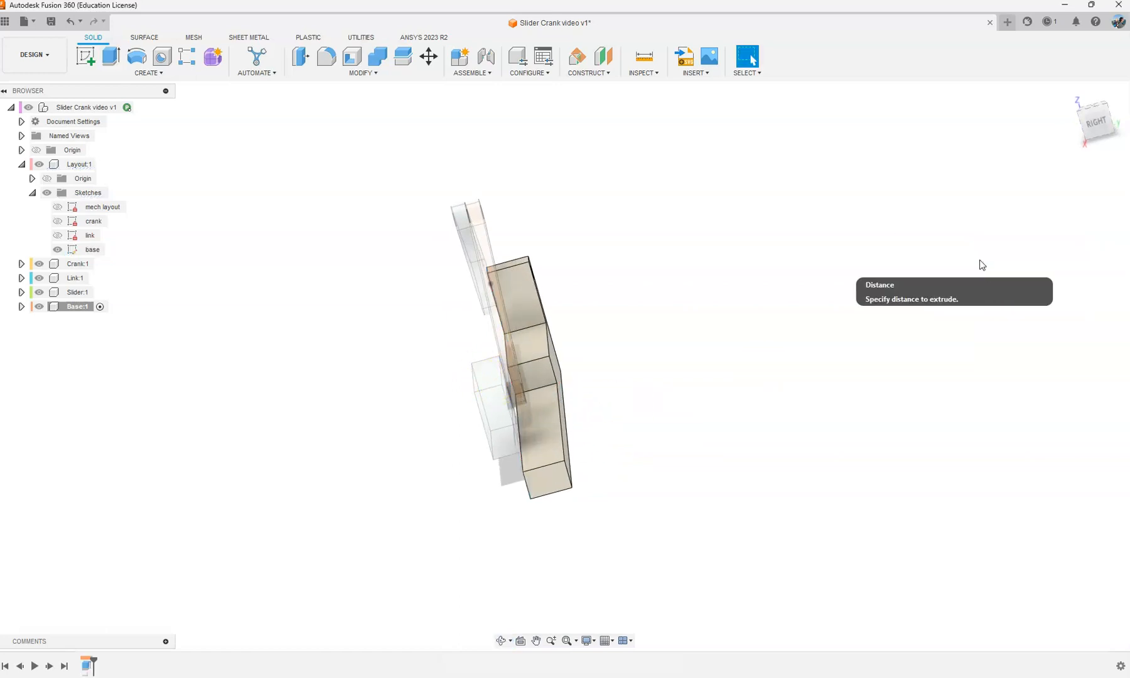
Step: With the top-level design active, duplicate the teal acetal resin appearance and recolour the copy yellow (RGB 172, 163, 37)
middle_click_drag(601, 433, 635, 370, "shift")
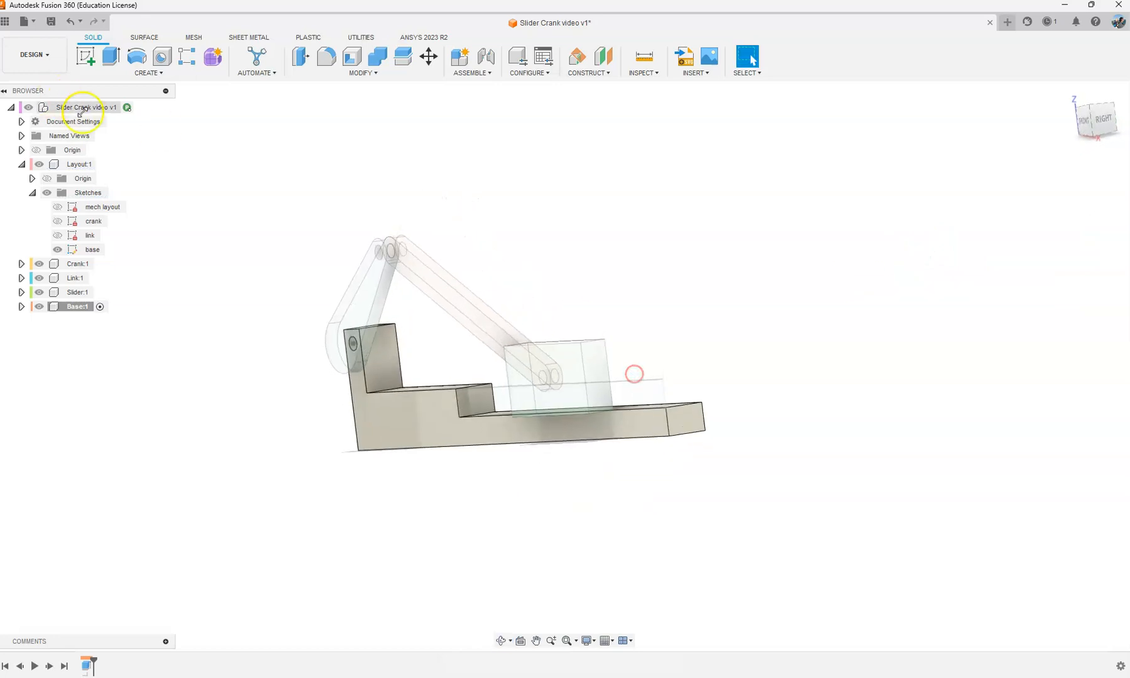
left_click(139, 107)
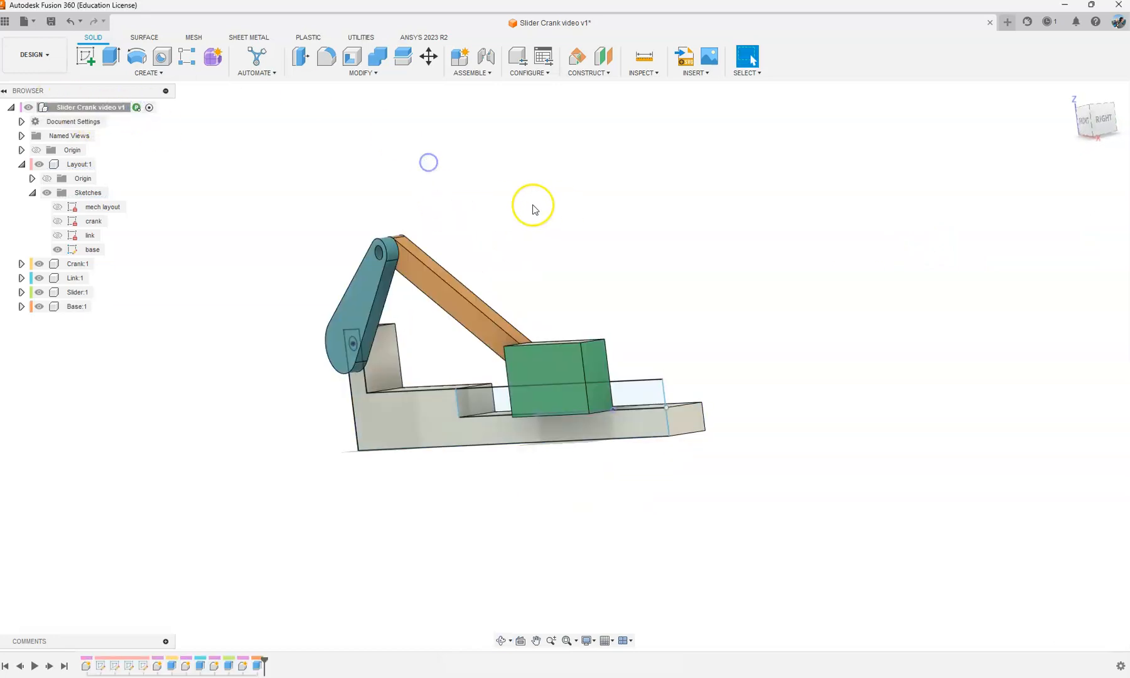
key("a")
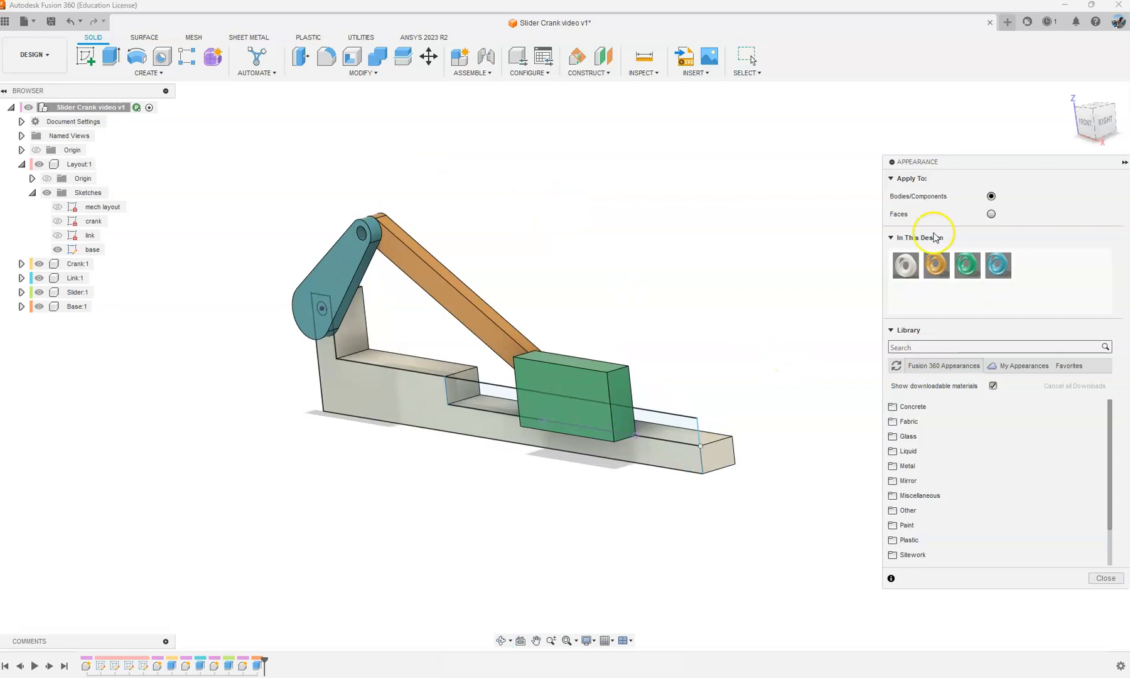
right_click(998, 264)
left_click(1030, 286)
right_click(1029, 264)
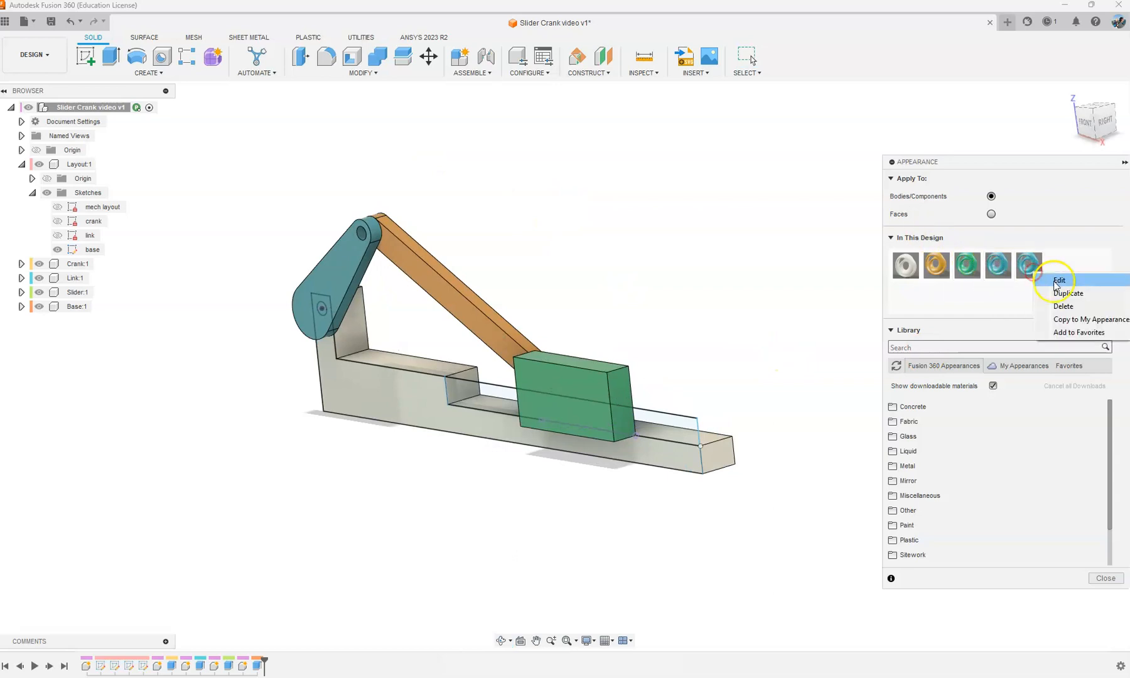
left_click(1047, 274)
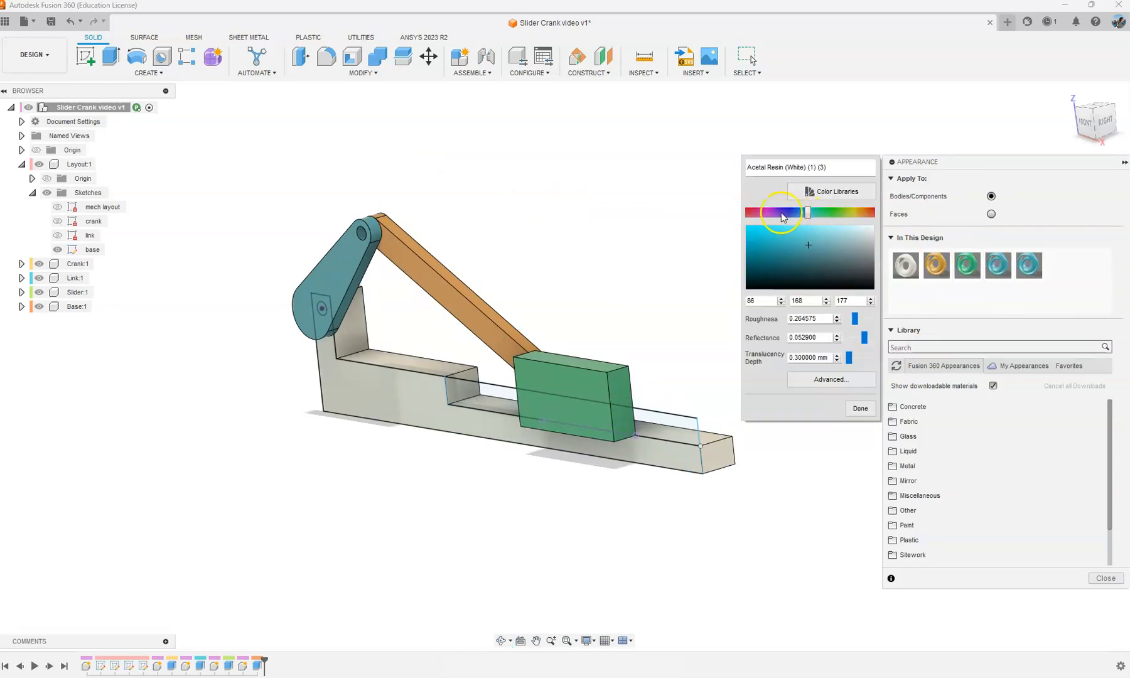
left_click_drag(808, 214, 849, 214)
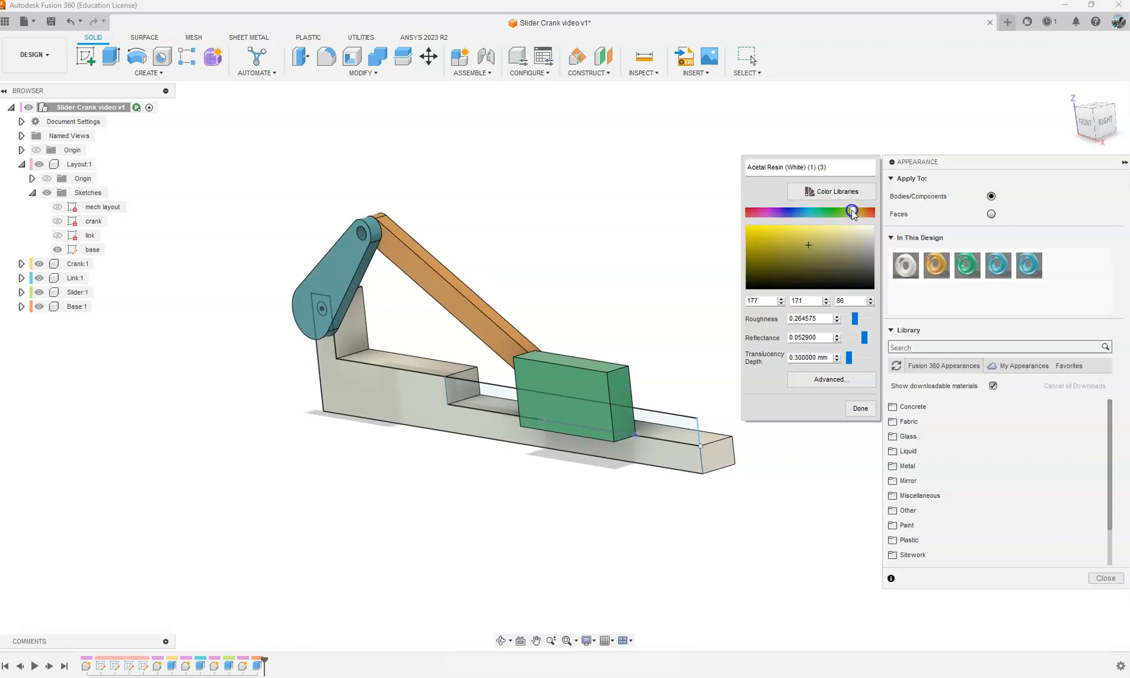
left_click(860, 408)
Step: Apply the yellow acetal resin appearance to the stepped base and hide the base sketch
left_click_drag(1028, 267, 746, 483)
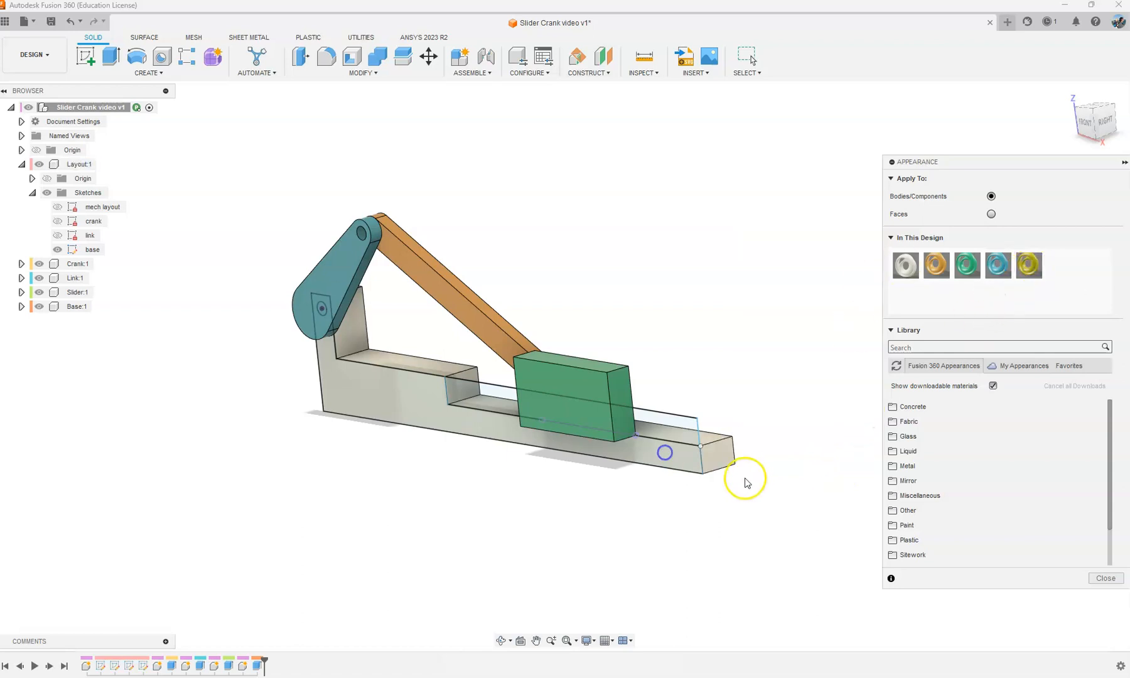
left_click_drag(1030, 264, 719, 453)
left_click(1098, 577)
mouse_move(622, 287)
middle_mouse_down("shift")
mouse_move(659, 237)
mouse_move(635, 269)
middle_mouse_up("shift")
left_click(57, 249)
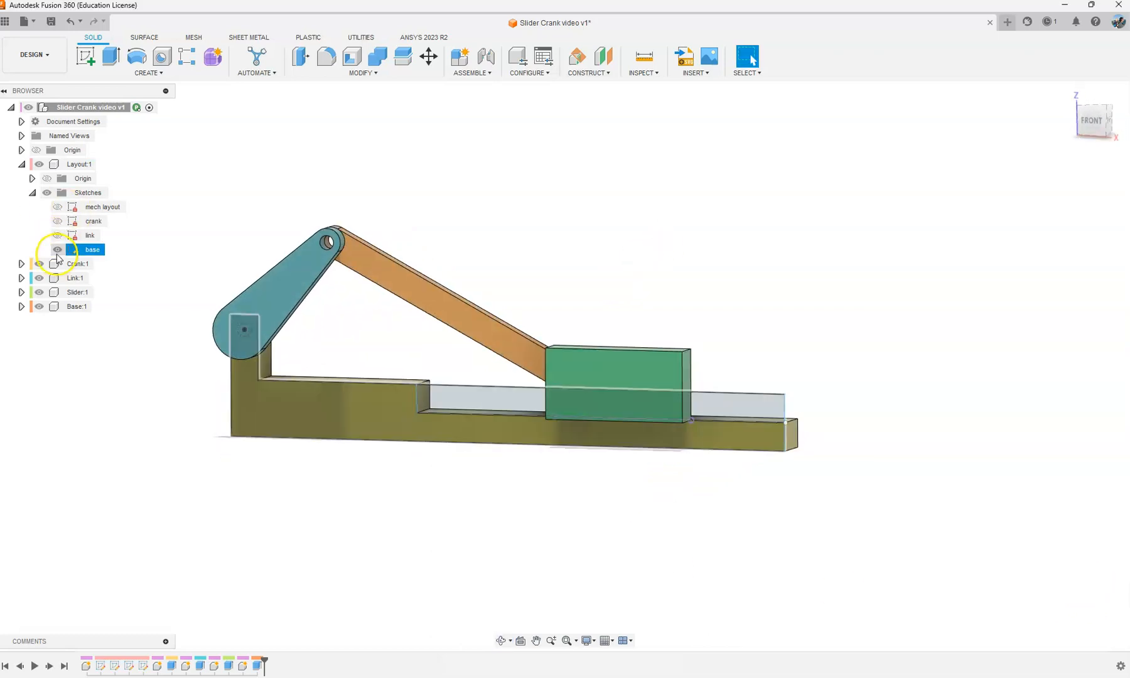
Step: Edit the slider block's extrusion and set its distance to 10 mm, reversing its direction to the side away from the crank
mouse_move(555, 267)
middle_mouse_down("shift")
mouse_move(454, 277)
mouse_move(445, 257)
middle_mouse_up("shift")
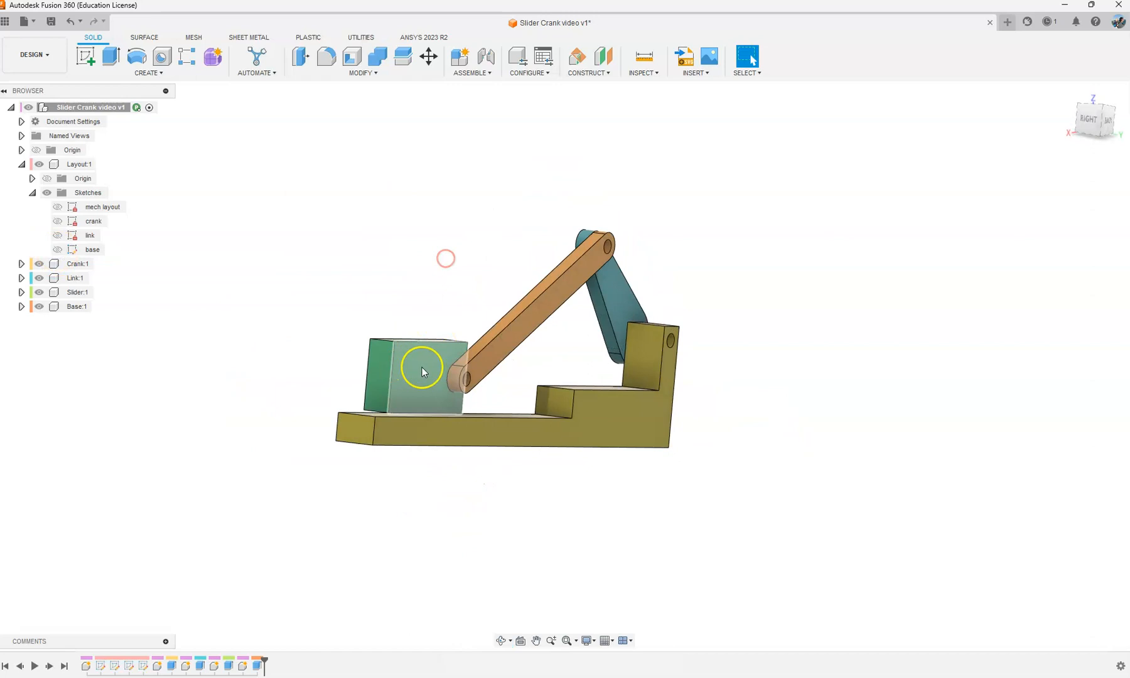
scroll(453, 345, "up", 2)
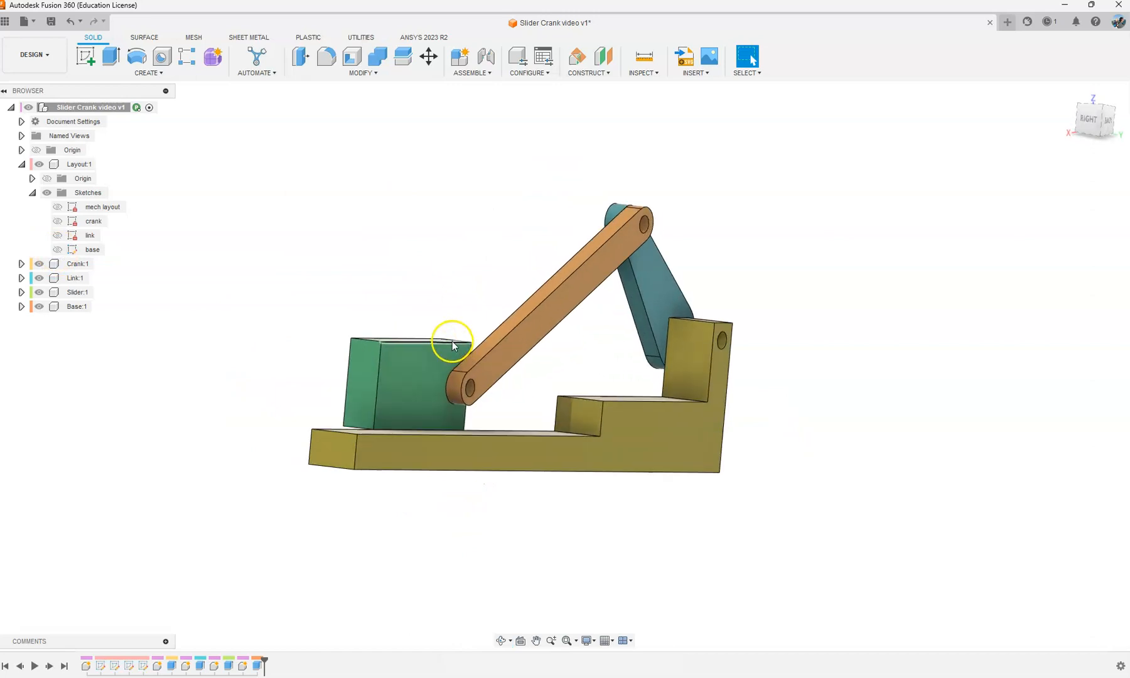
left_click(412, 351)
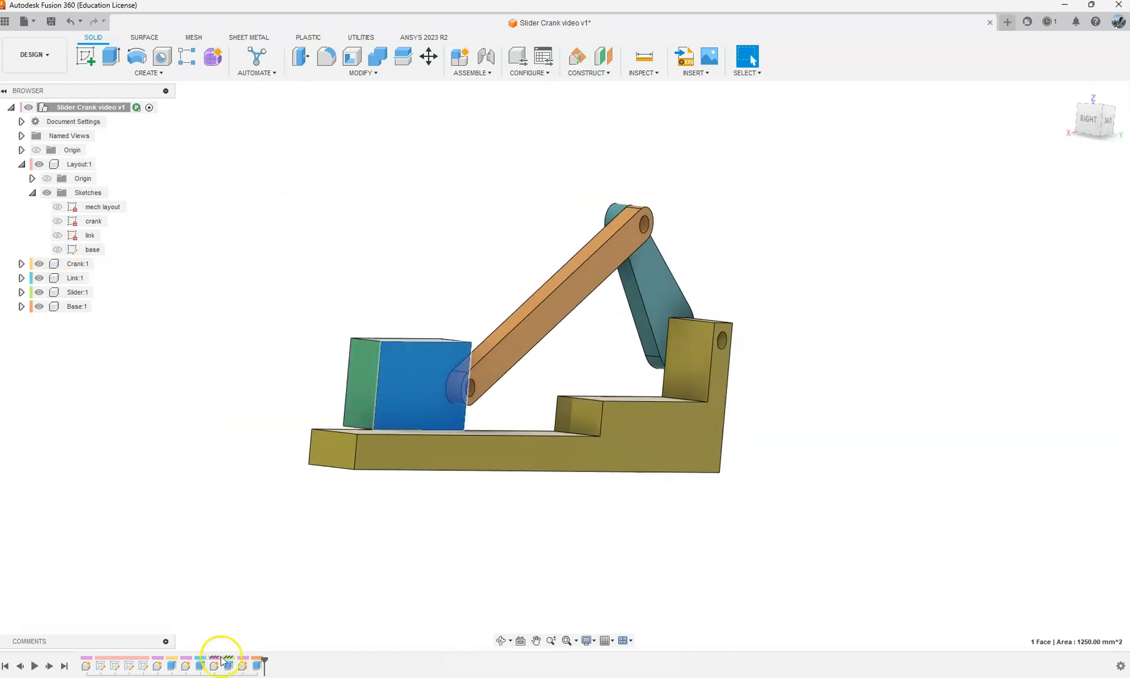
left_click(343, 249)
left_click(403, 356)
left_click(117, 388)
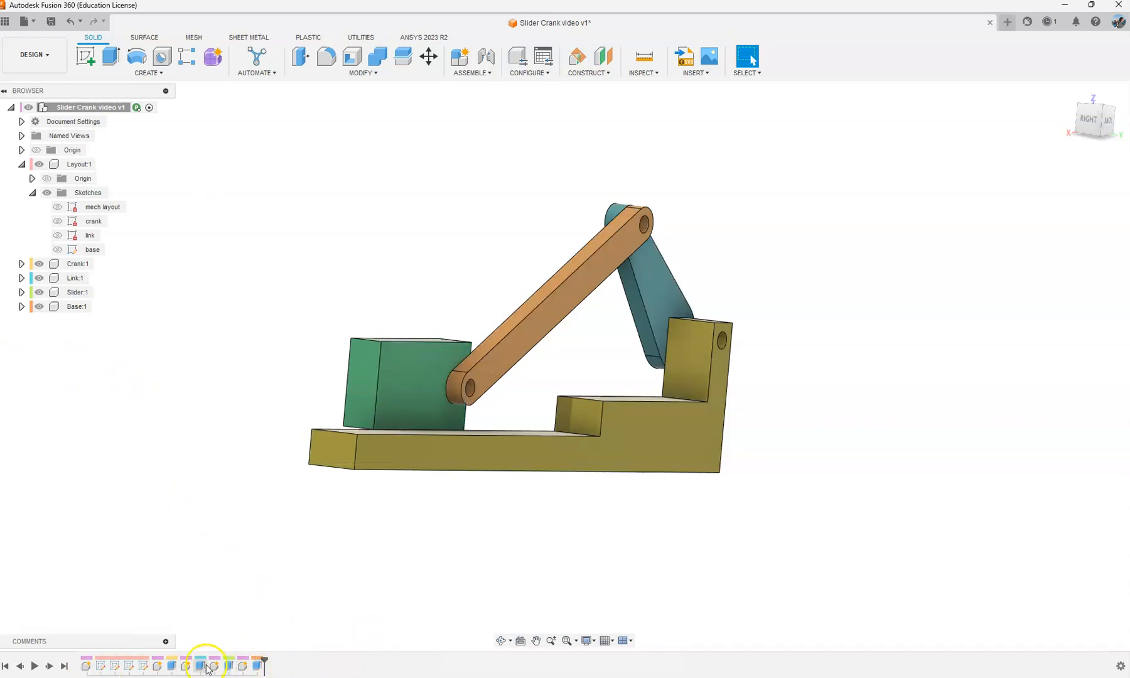
left_click(404, 375)
left_click(212, 666)
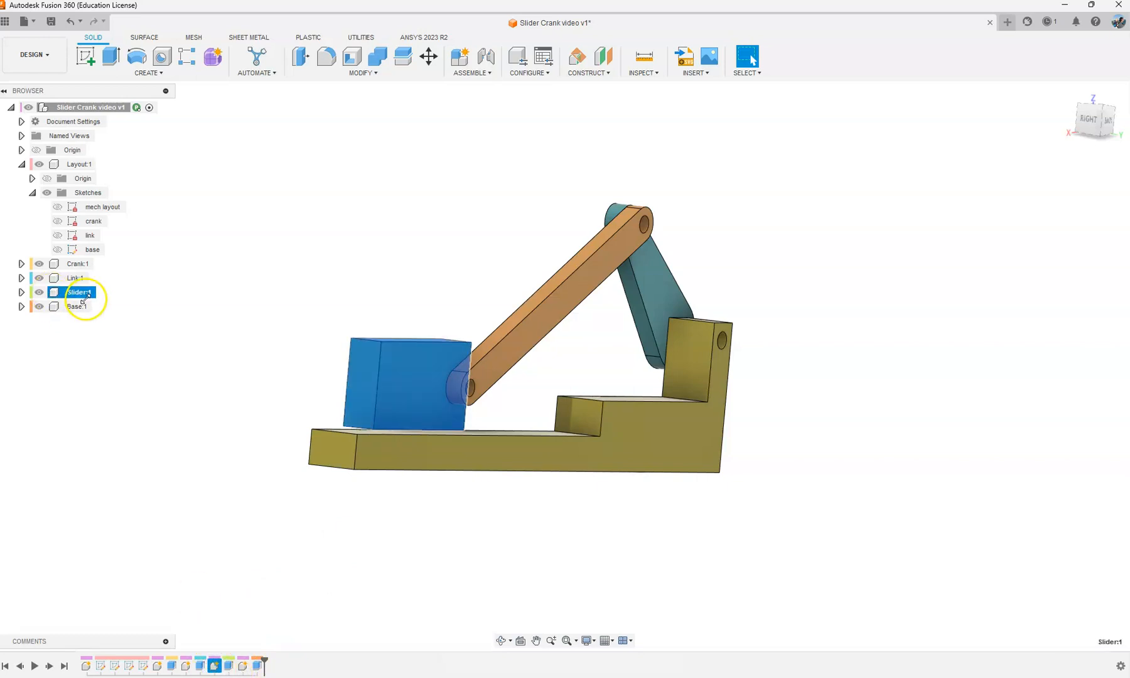
right_click(229, 667)
left_click(284, 540)
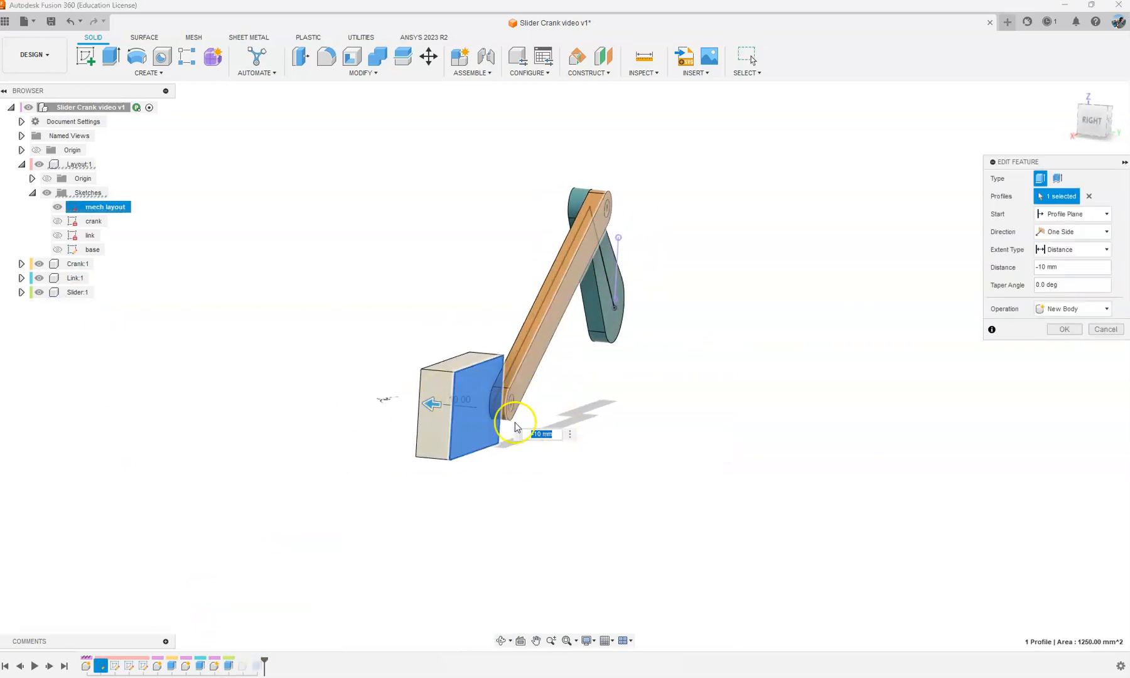
left_click(1058, 270)
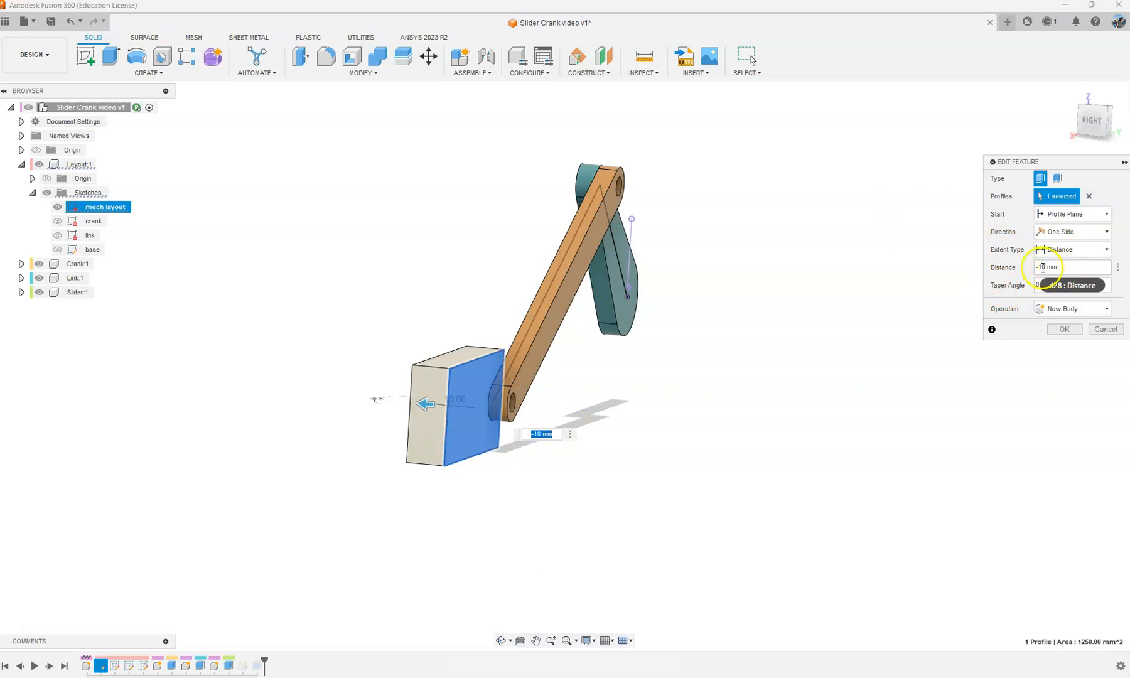
key("BackSpace")
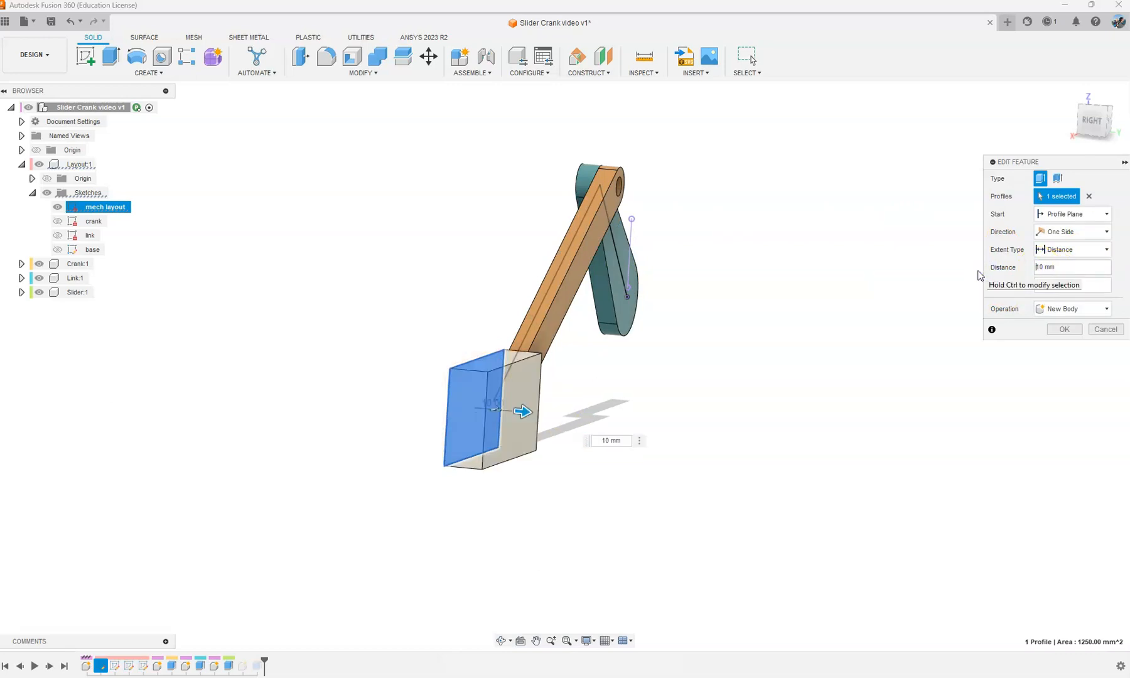
Step: Start the slider's extrusion from an object, using the link's face on the side away from the crank
left_click(1068, 214)
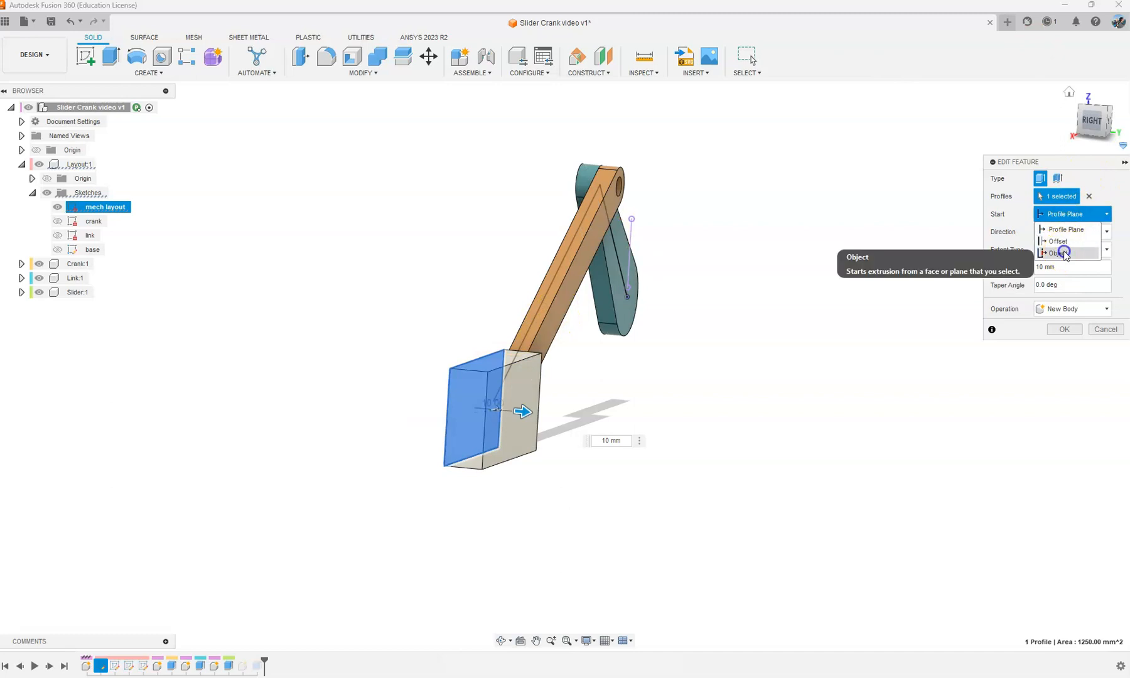
left_click(1061, 252)
left_click(553, 319)
middle_click_drag(552, 321, 545, 483, "shift")
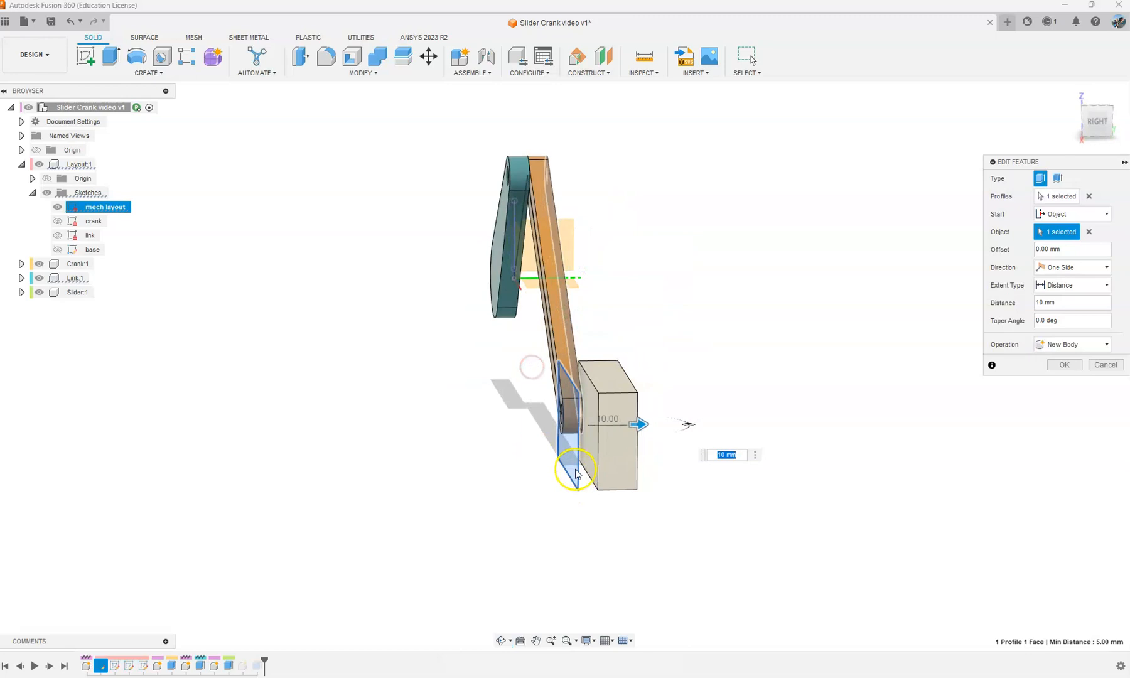
left_click(1066, 365)
middle_click_drag(630, 321, 615, 382, "shift")
scroll(560, 373, "up", 2)
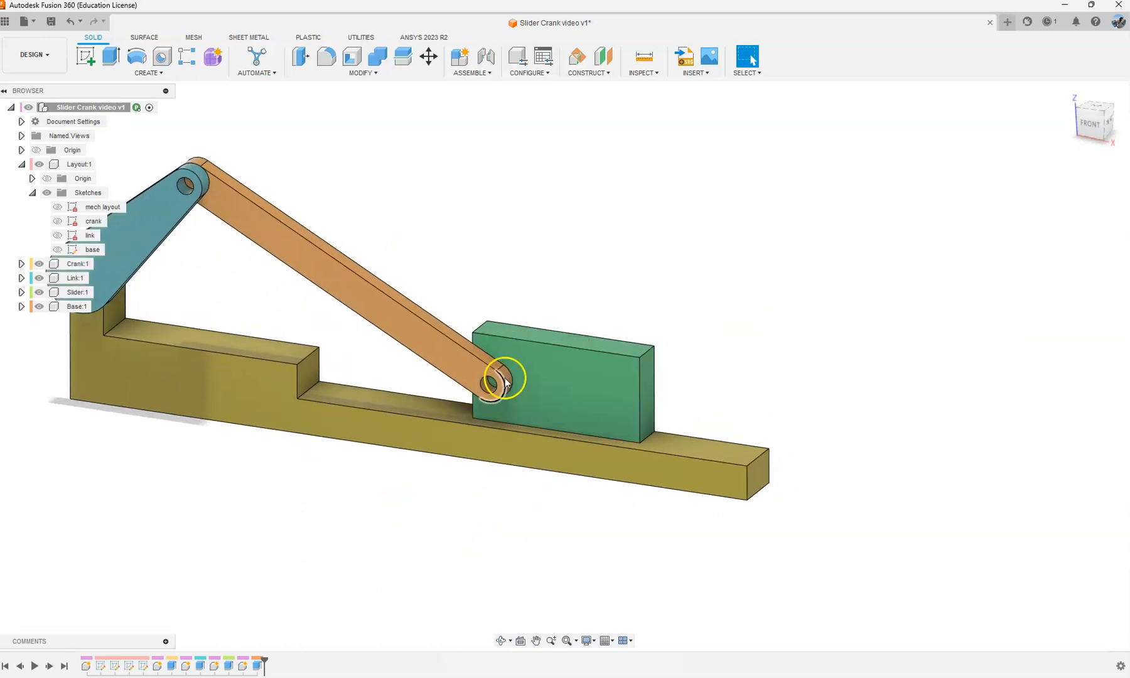
Step: Examine the timeline entries of the Slider and Base components, and move the history marker to the beginning and back to the end
middle_click_drag(475, 222, 563, 219)
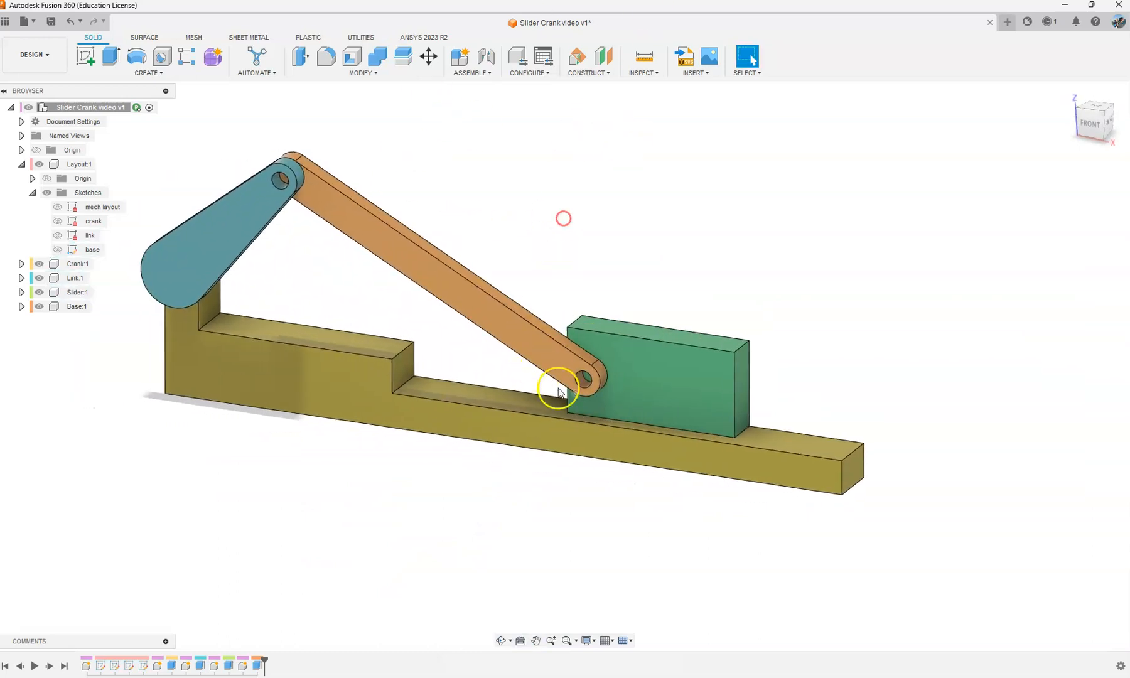
scroll(690, 270, "down", 1)
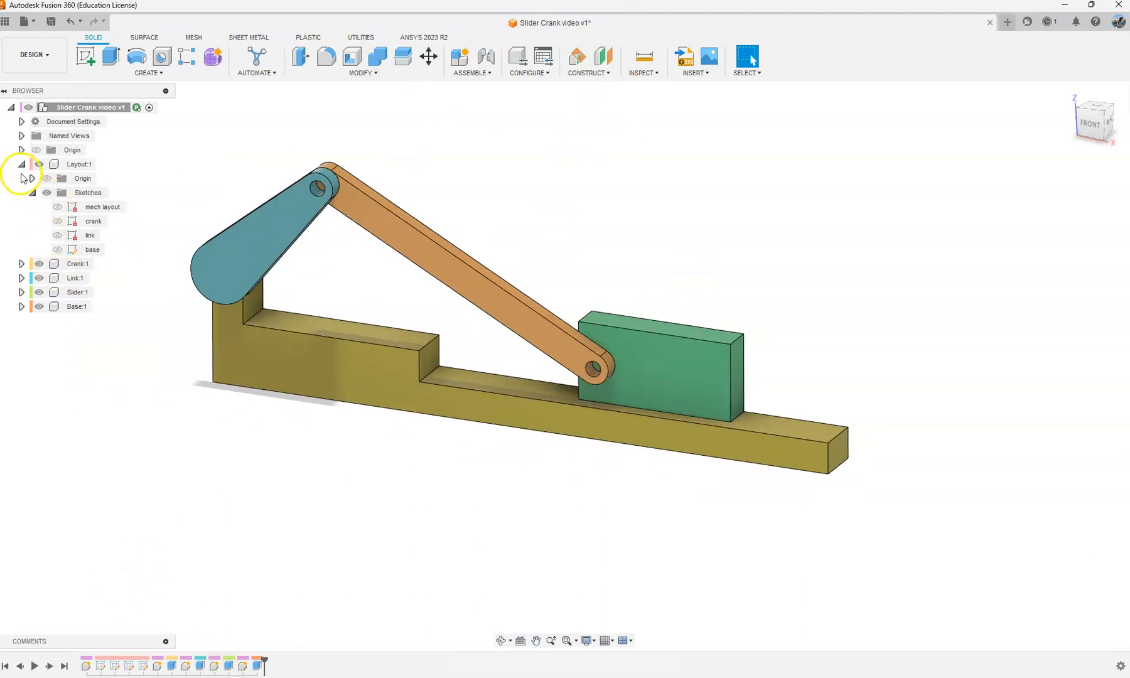
left_click(32, 192)
left_click(72, 236)
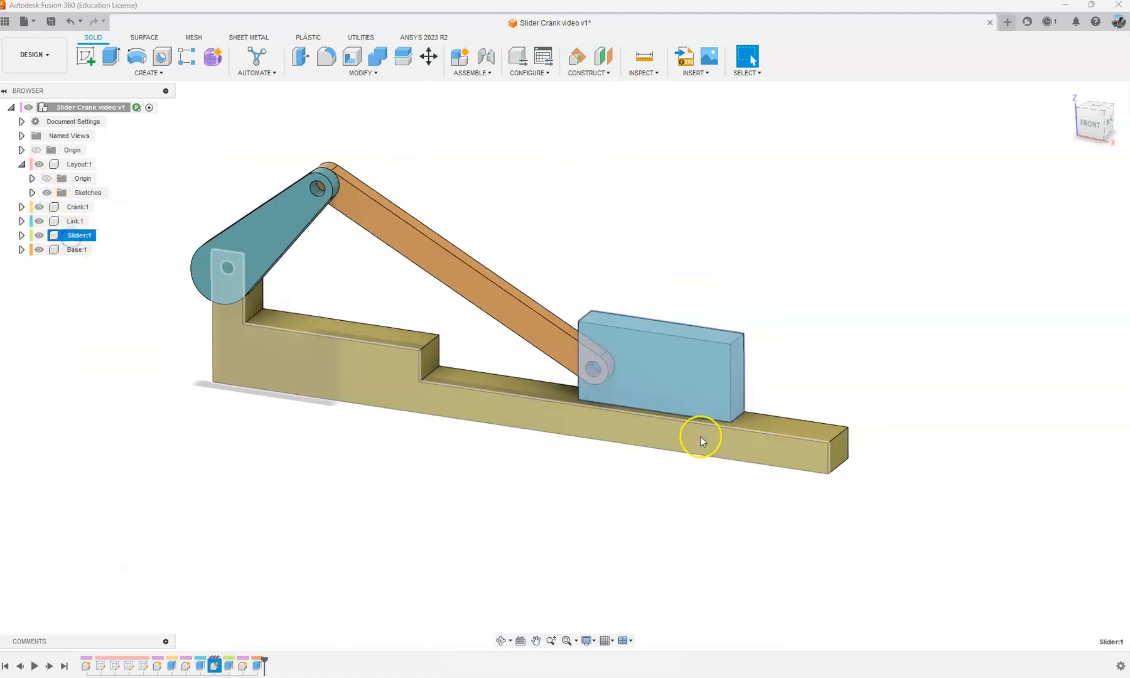
left_click(242, 630)
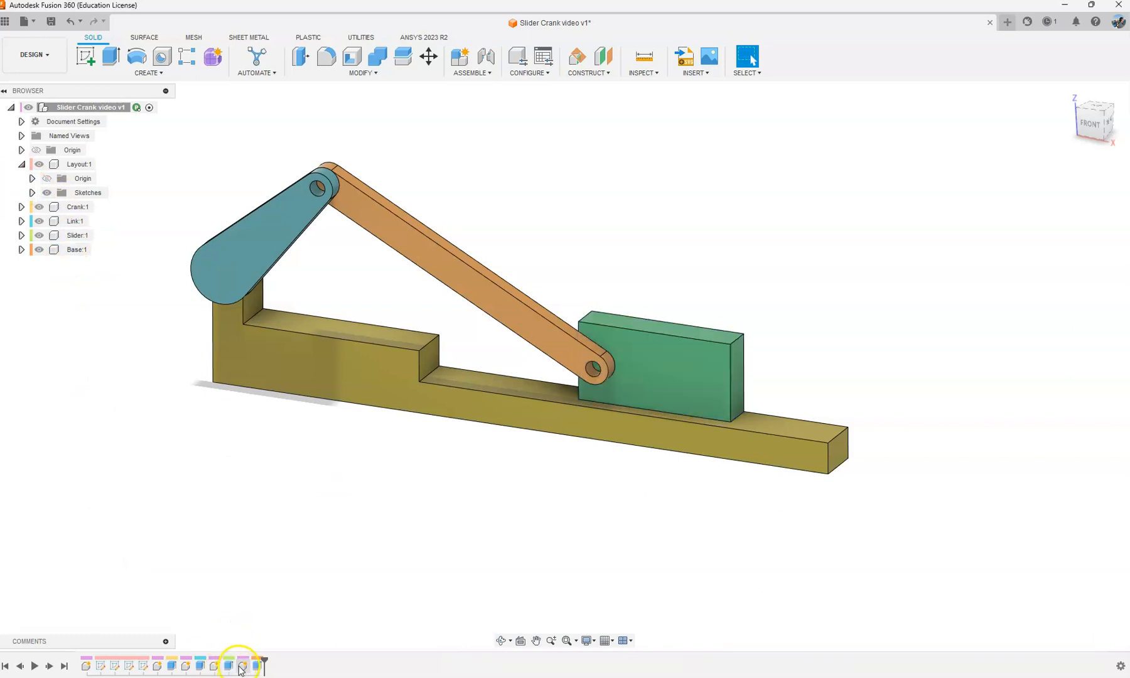
left_click(242, 667)
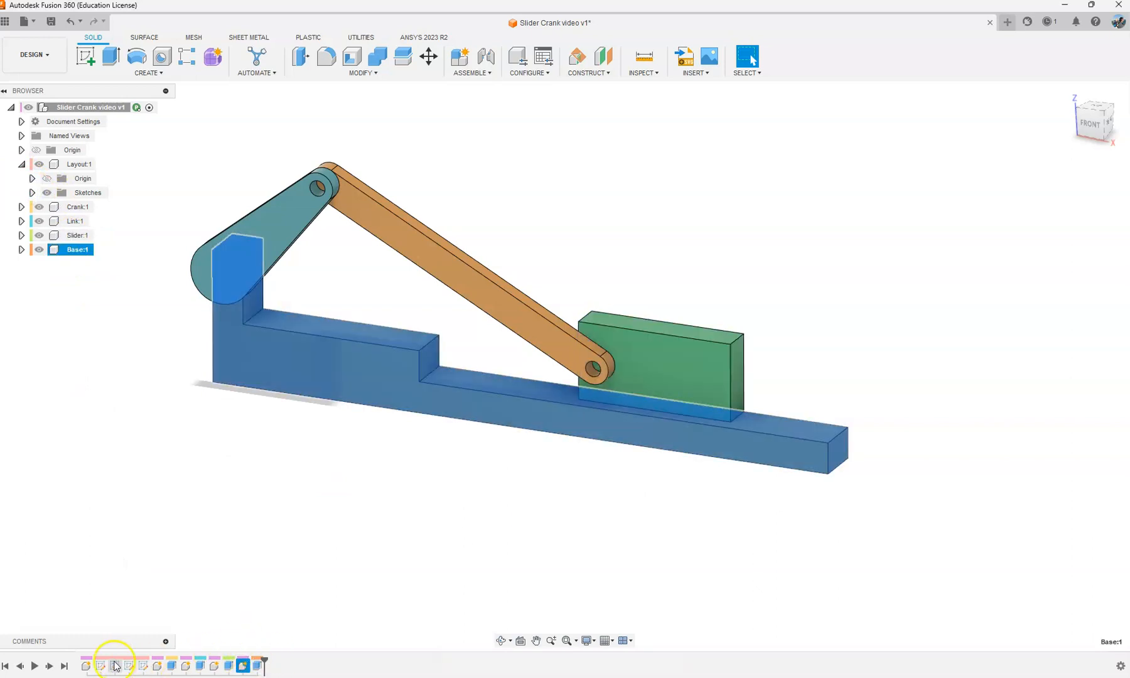
left_click(273, 613)
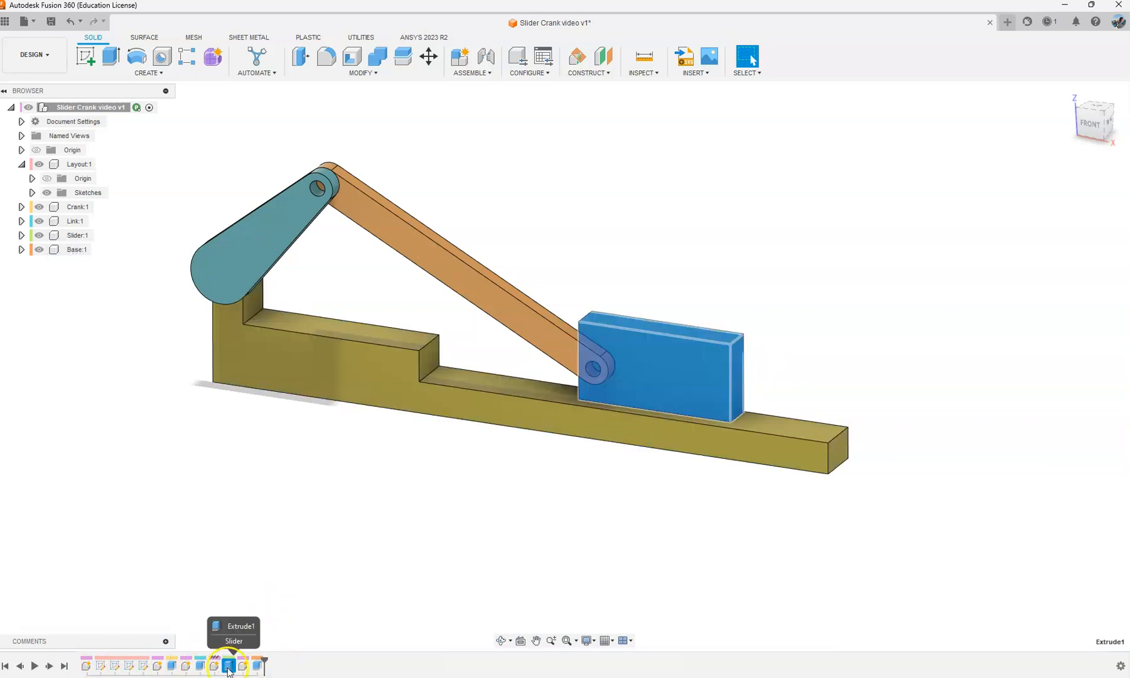
left_click(243, 578)
mouse_move(265, 662)
left_mouse_down()
mouse_move(234, 661)
mouse_move(266, 659)
left_mouse_up()
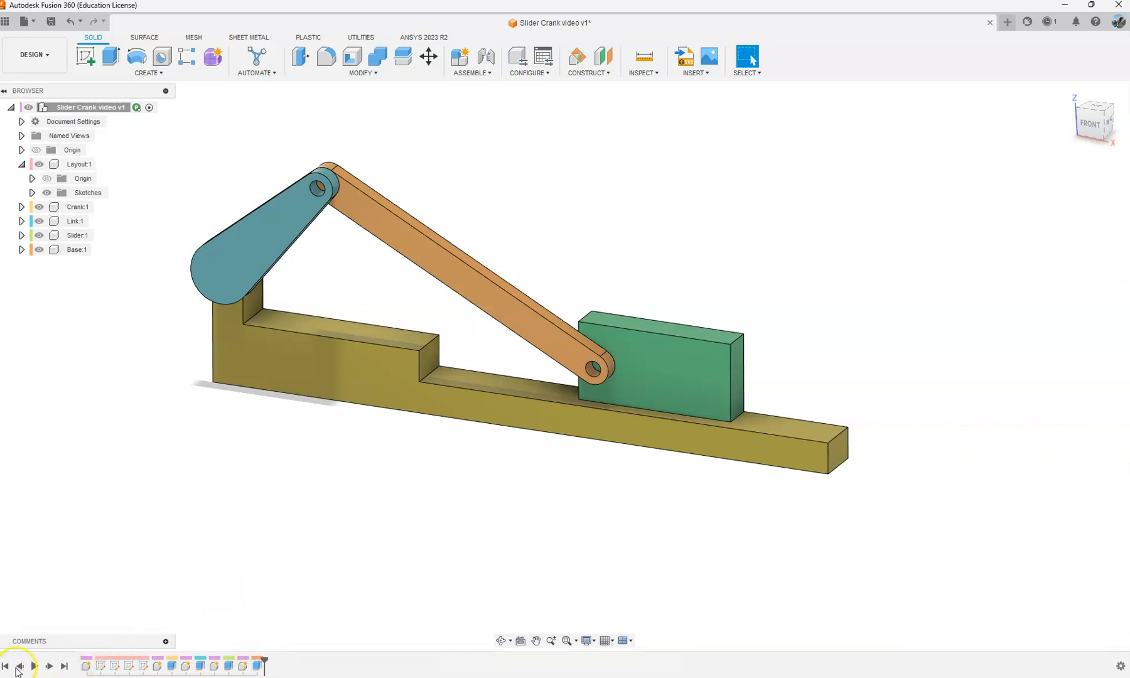
left_click(6, 666)
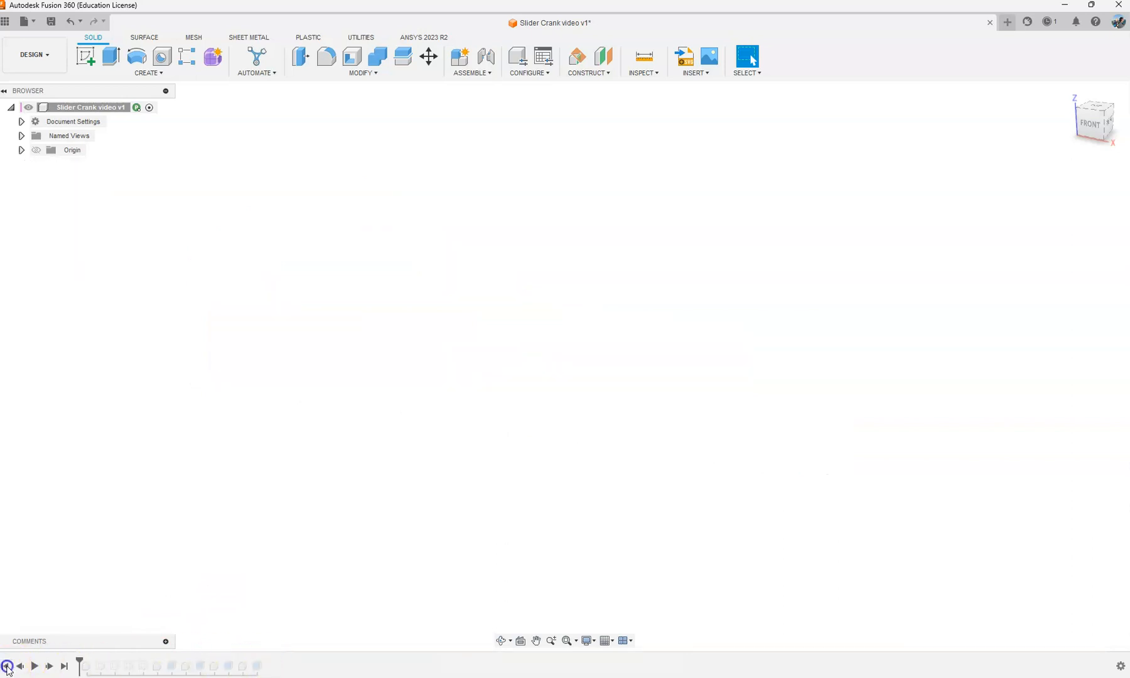
left_click(64, 666)
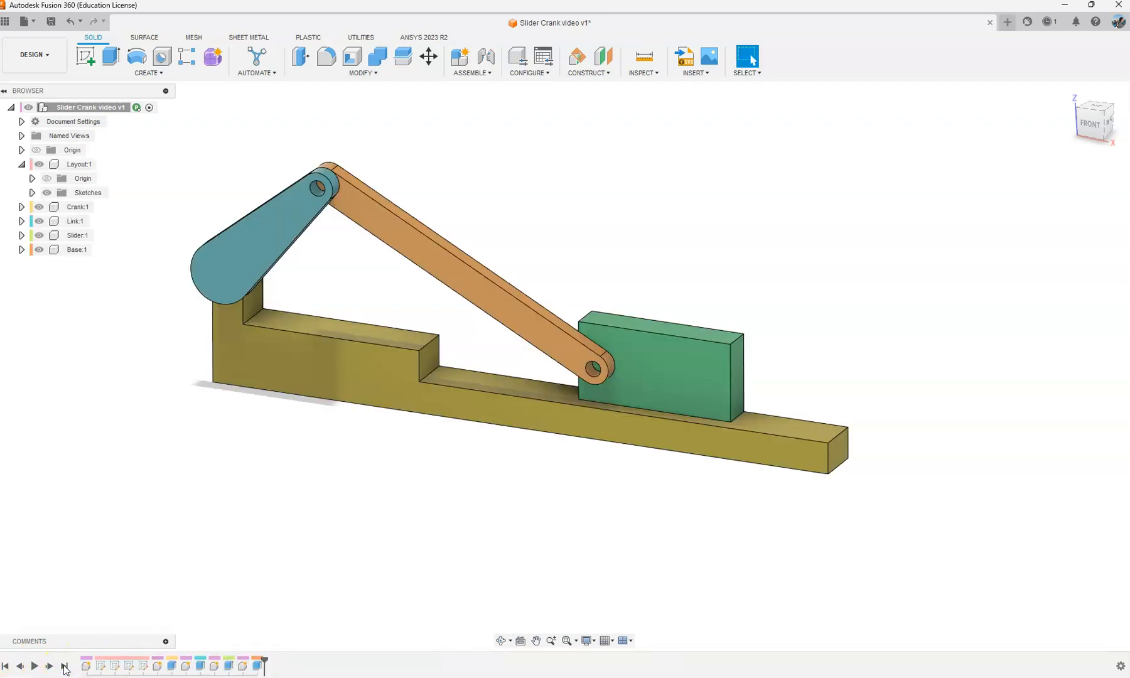
Step: Roll the design history back to just after the slider's extrusion, before the Base component
left_click(23, 668)
left_click(22, 666)
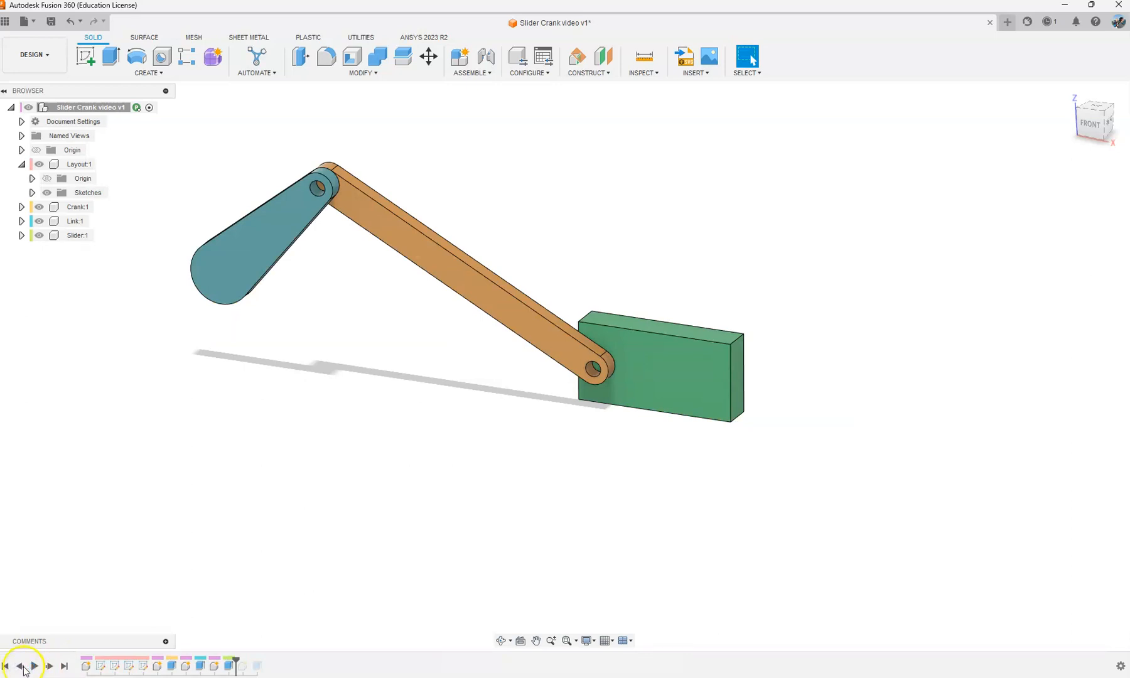
left_click(229, 667)
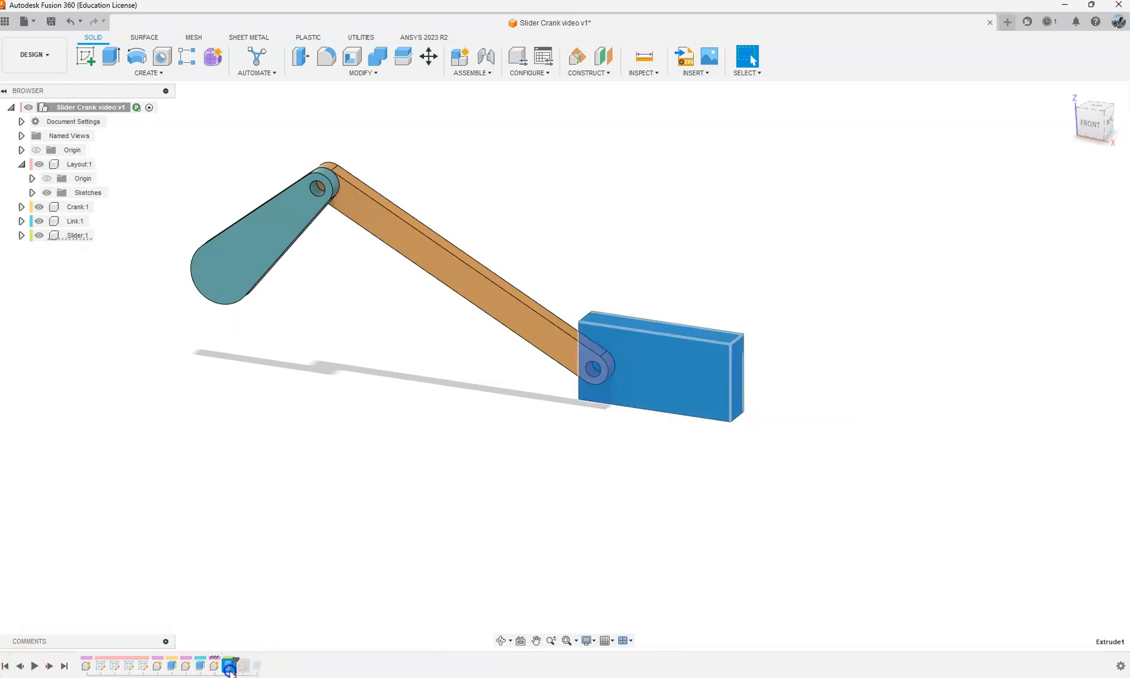
left_click(493, 504)
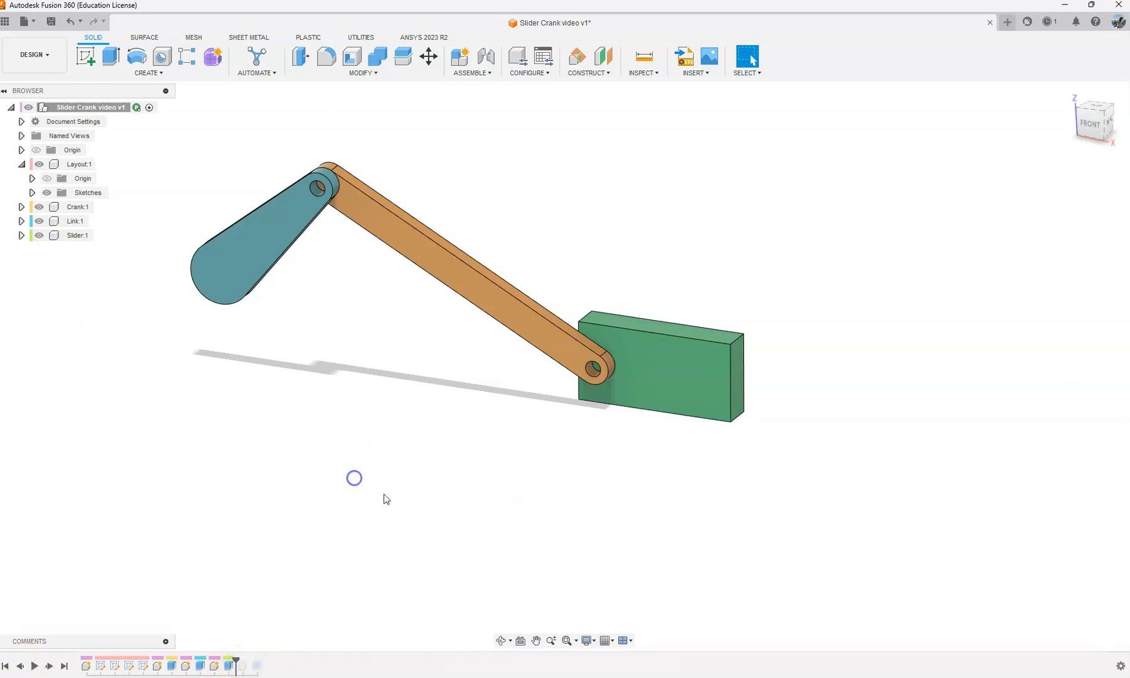
Step: With the Crank and Link components hidden, activate the Slider component and show the link sketch
scroll(590, 327, "up", 1)
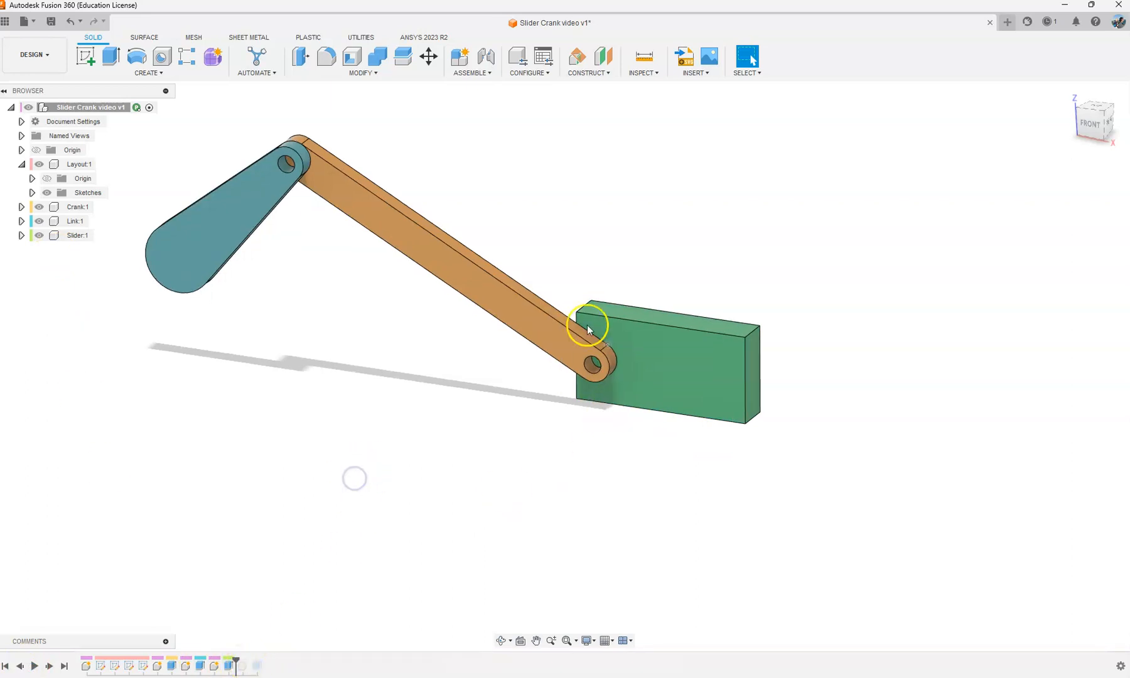
left_click(39, 208)
left_click(39, 221)
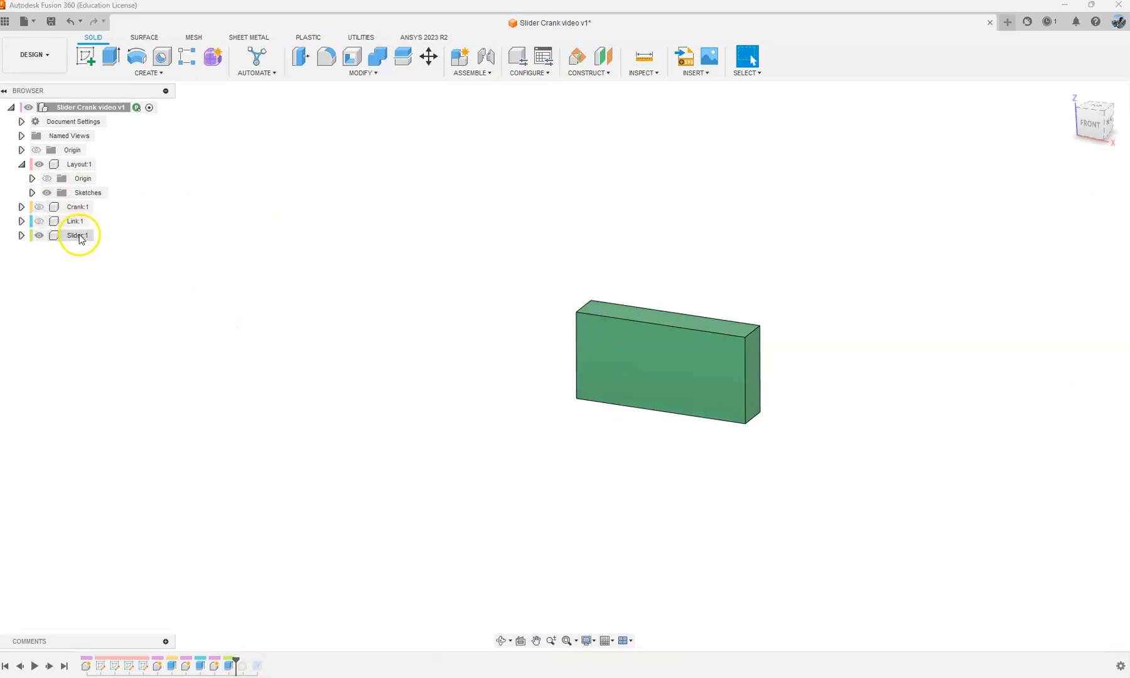
left_click(102, 235)
left_click(32, 193)
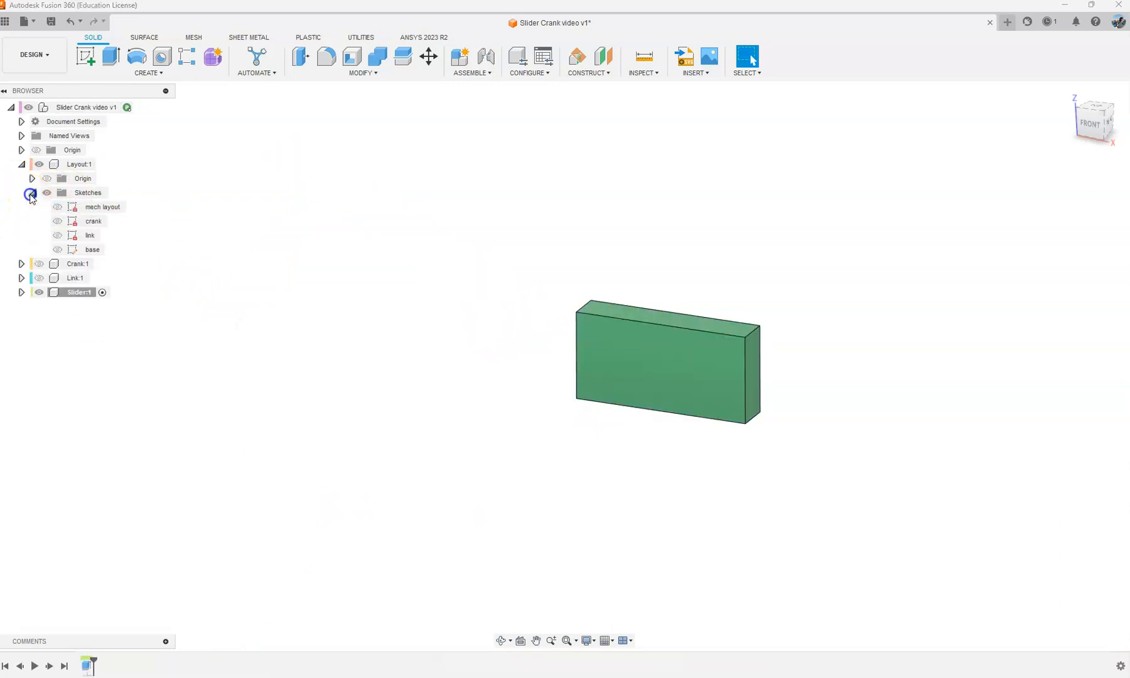
left_click(58, 235)
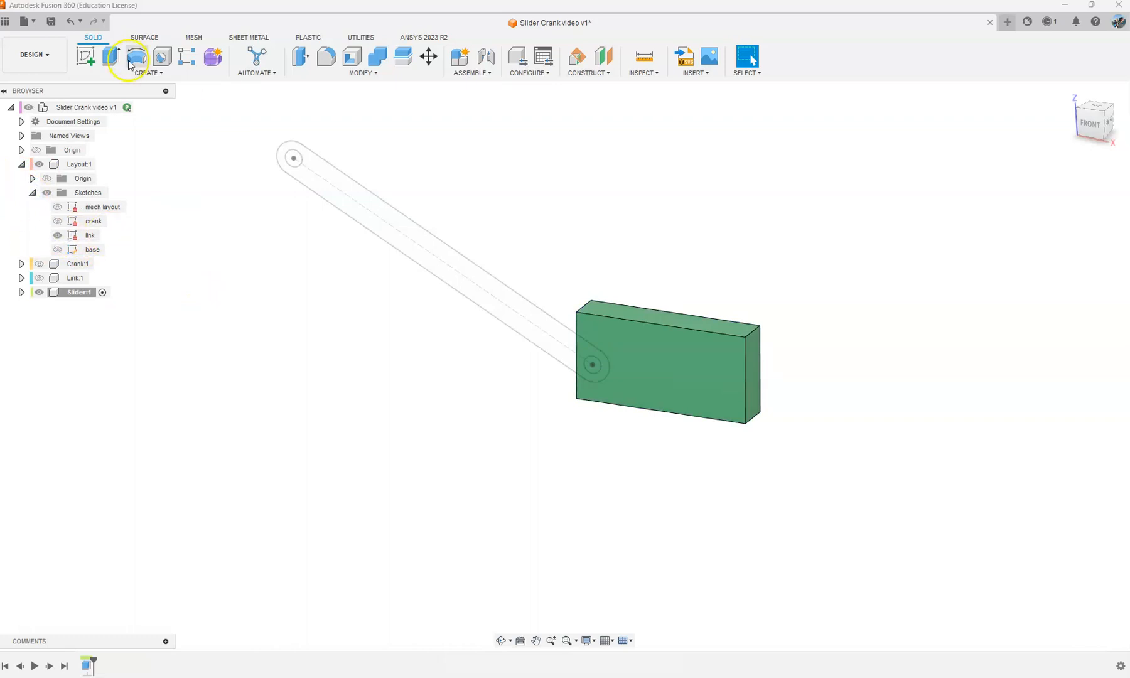
Step: Extrude the link sketch's circle at the slider end as a cut through all of the slider, making its pin hole
left_click(104, 62)
scroll(627, 371, "up", 5)
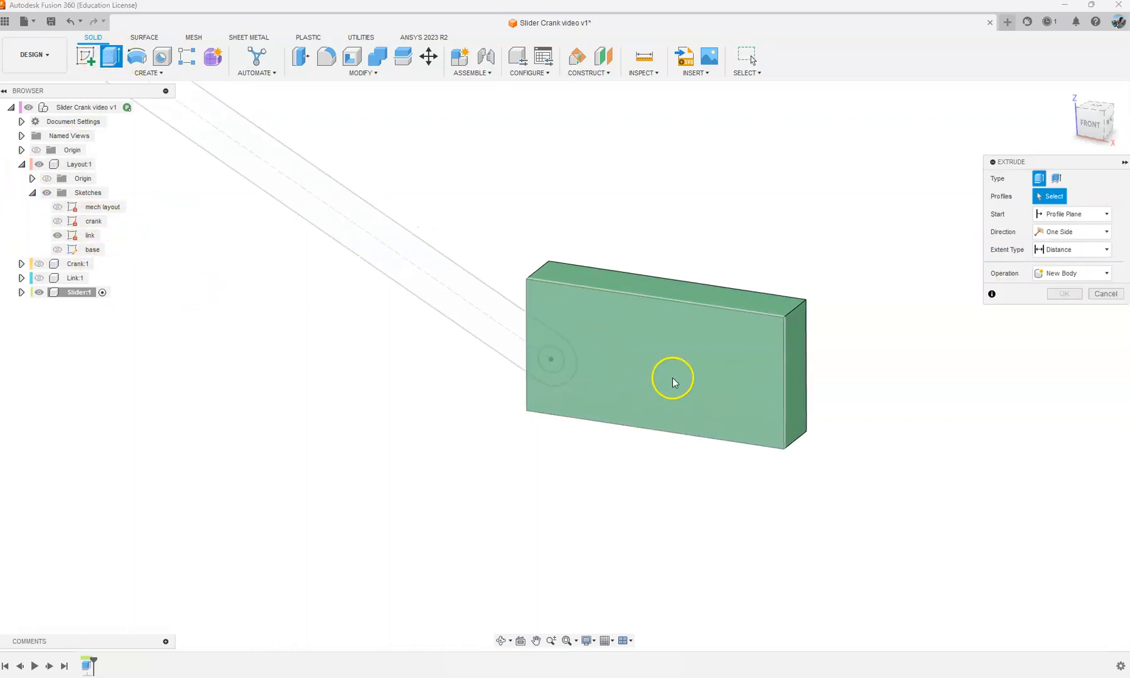
left_click(496, 347)
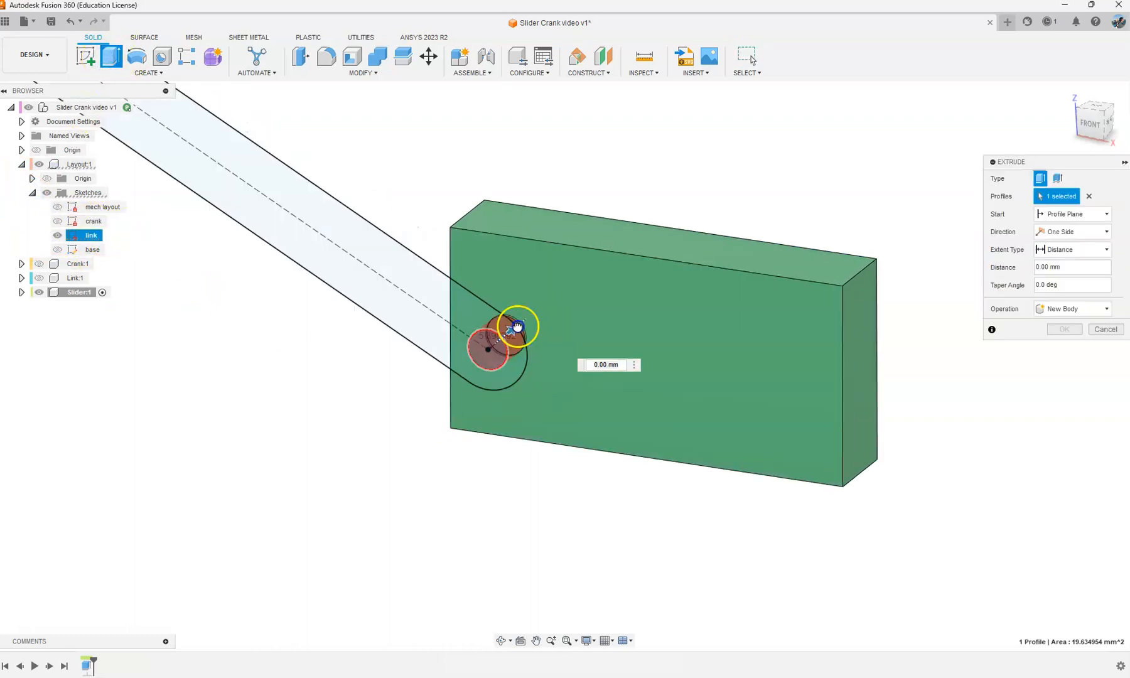
left_click_drag(518, 321, 562, 290)
left_click(1086, 249)
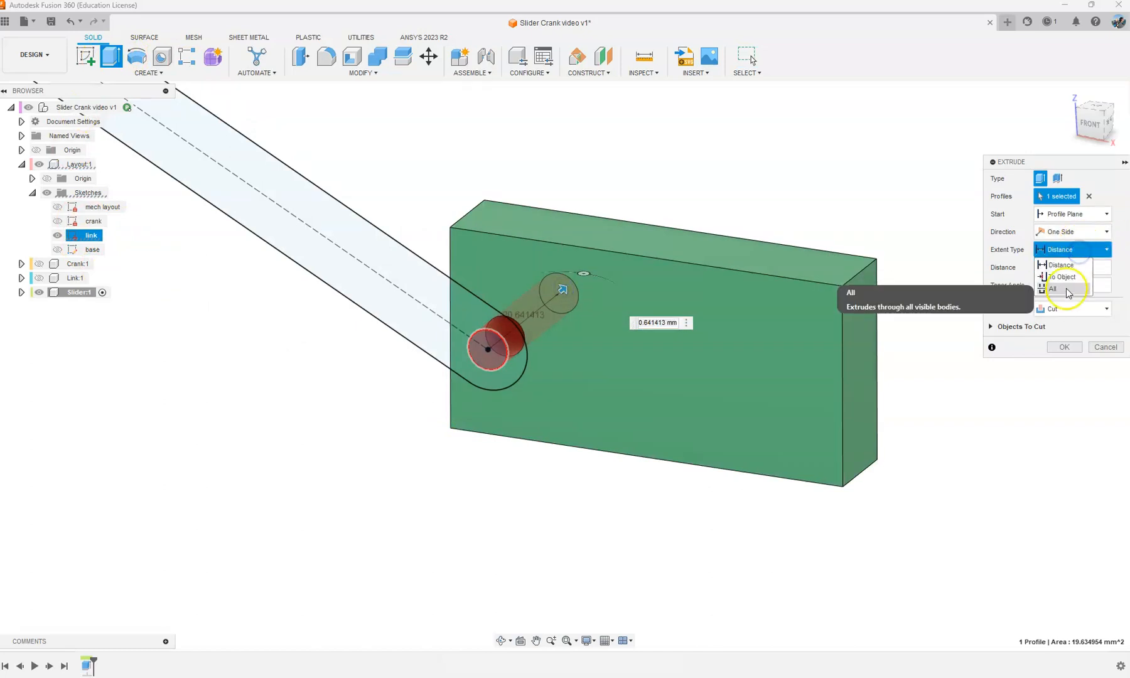
left_click(1069, 286)
left_click(1063, 348)
Step: Hide the link sketch, collapse the Layout component, and show the Crank and Link components again
mouse_move(798, 210)
middle_mouse_down("shift")
mouse_move(759, 219)
mouse_move(790, 207)
middle_mouse_up("shift")
scroll(790, 207, "down", 2)
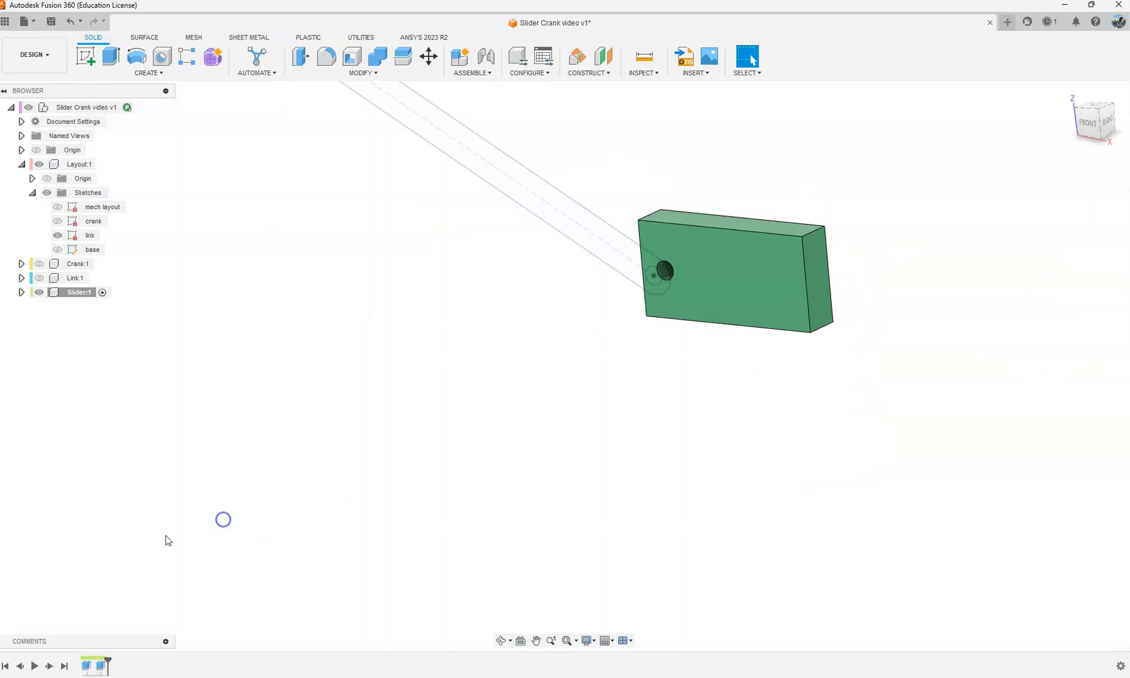
left_click(57, 235)
left_click(22, 165)
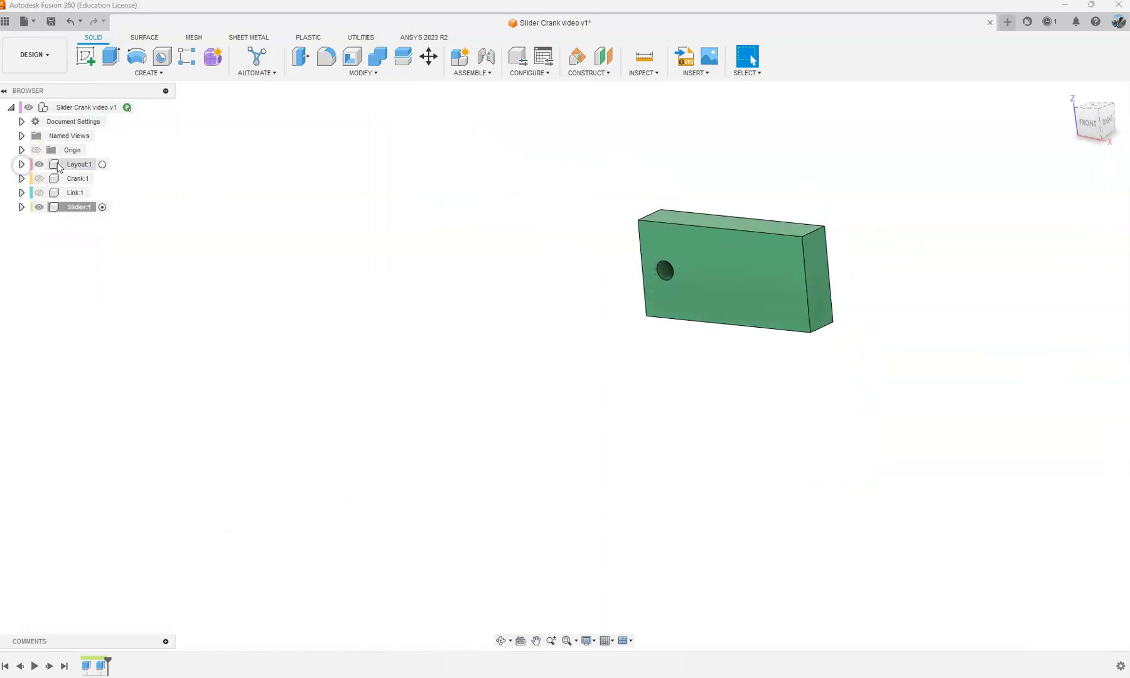
left_click(39, 178)
left_click(38, 192)
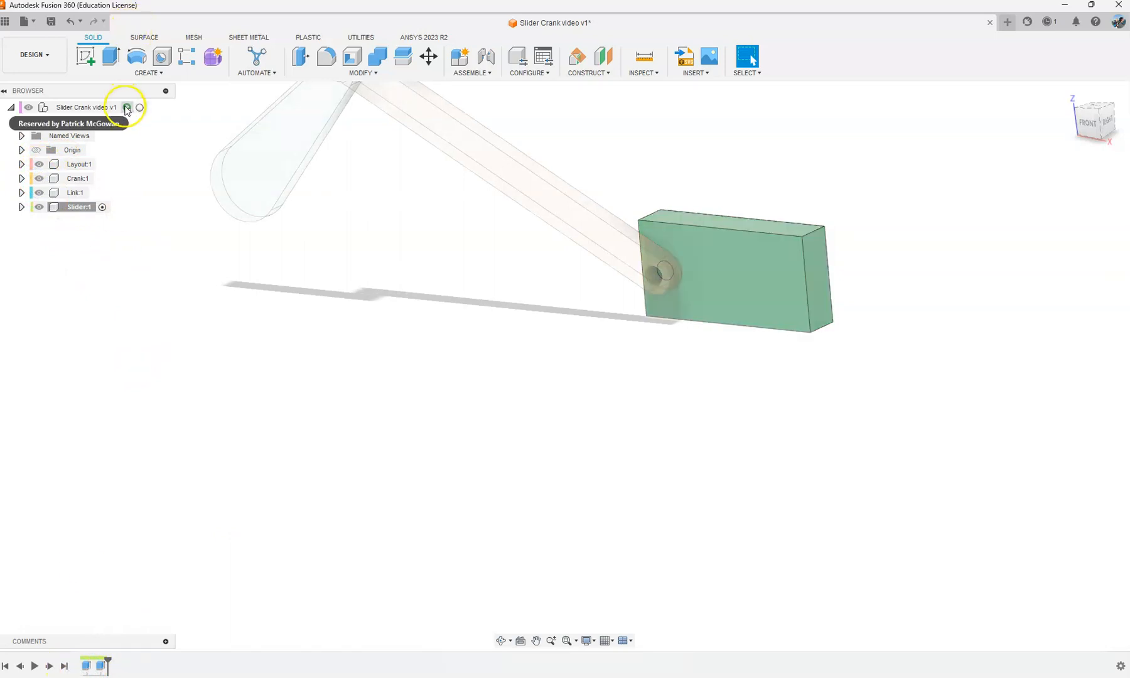
Step: Activate the top-level assembly and move the history marker to the end of the design history
left_click(148, 107)
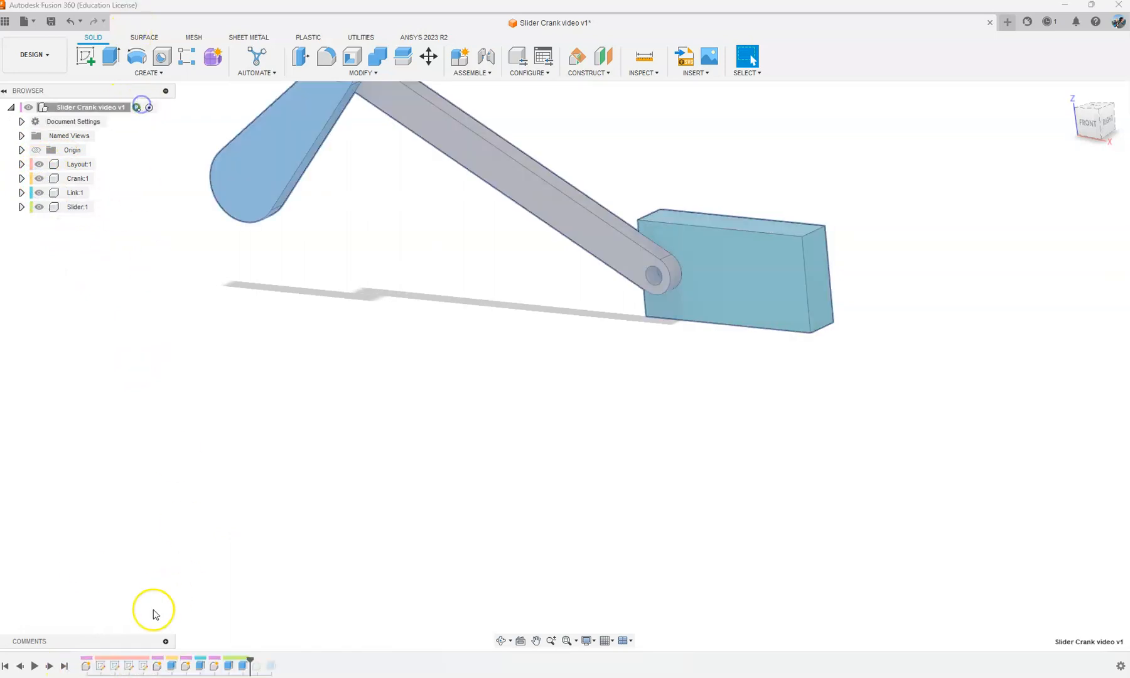
left_click(64, 667)
left_click(428, 489)
Step: Examine the complete mechanism from several angles, including the crank over the base and the link over the slider's hole
scroll(401, 402, "down", 3)
middle_click_drag(408, 206, 459, 217, "shift")
scroll(291, 349, "up", 3)
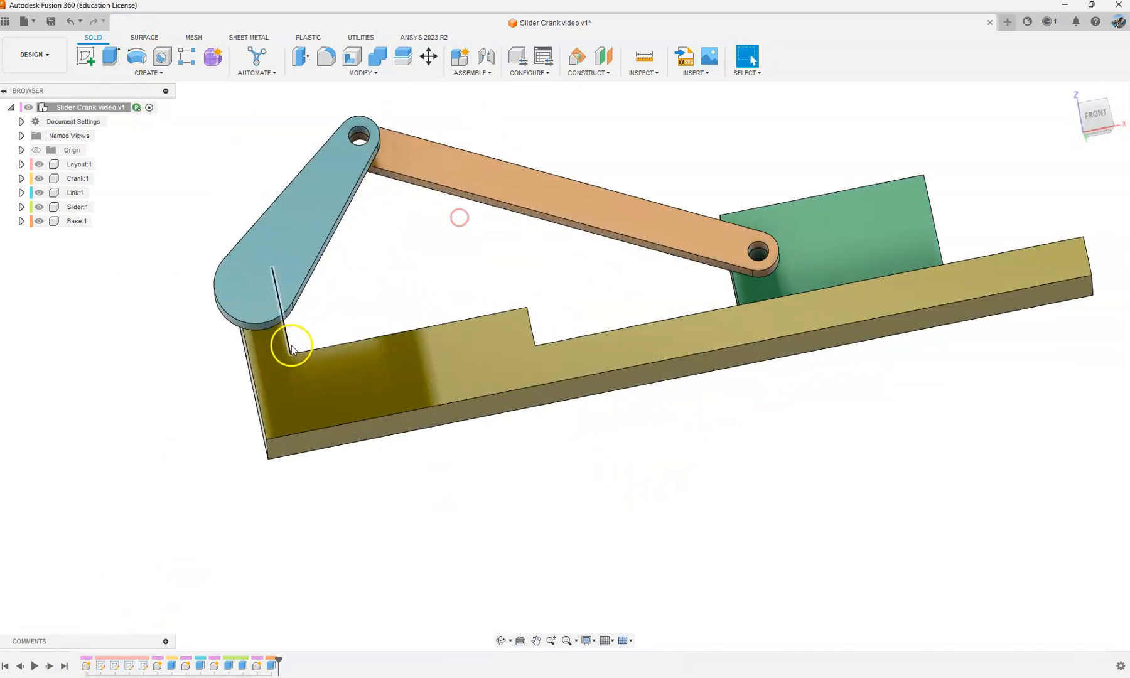
scroll(273, 306, "up", 3)
scroll(265, 357, "down", 2)
middle_click_drag(257, 302, 335, 326, "shift")
middle_click_drag(128, 321, 220, 345, "shift")
middle_click_drag(137, 286, 231, 314, "shift")
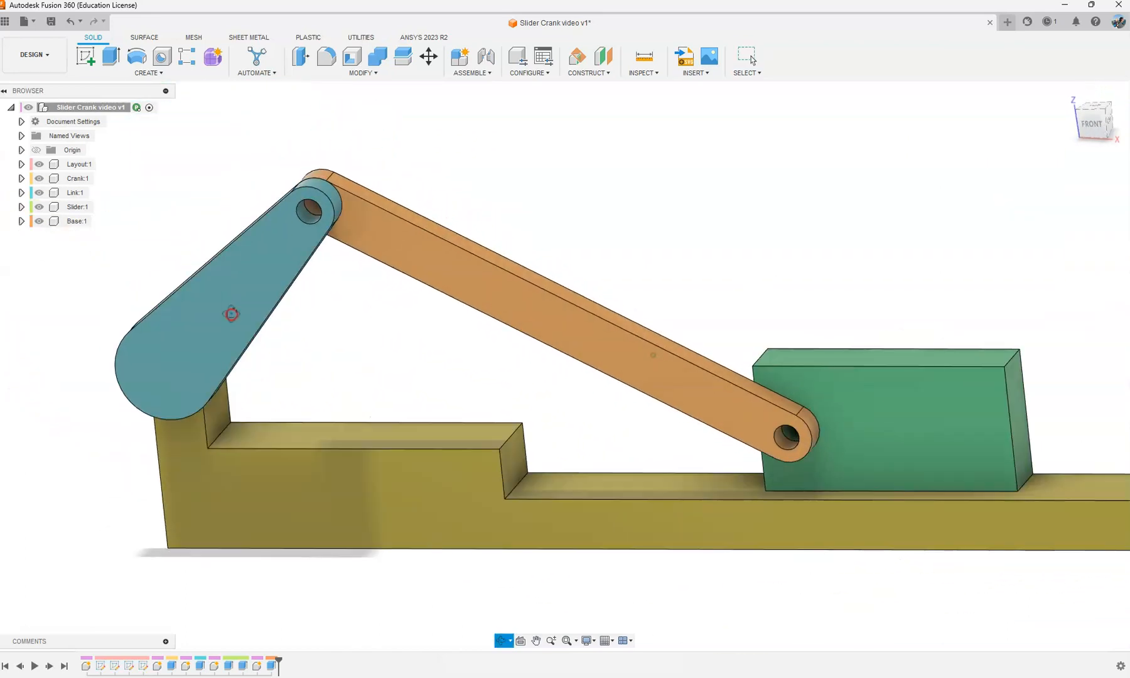
scroll(336, 323, "down", 4)
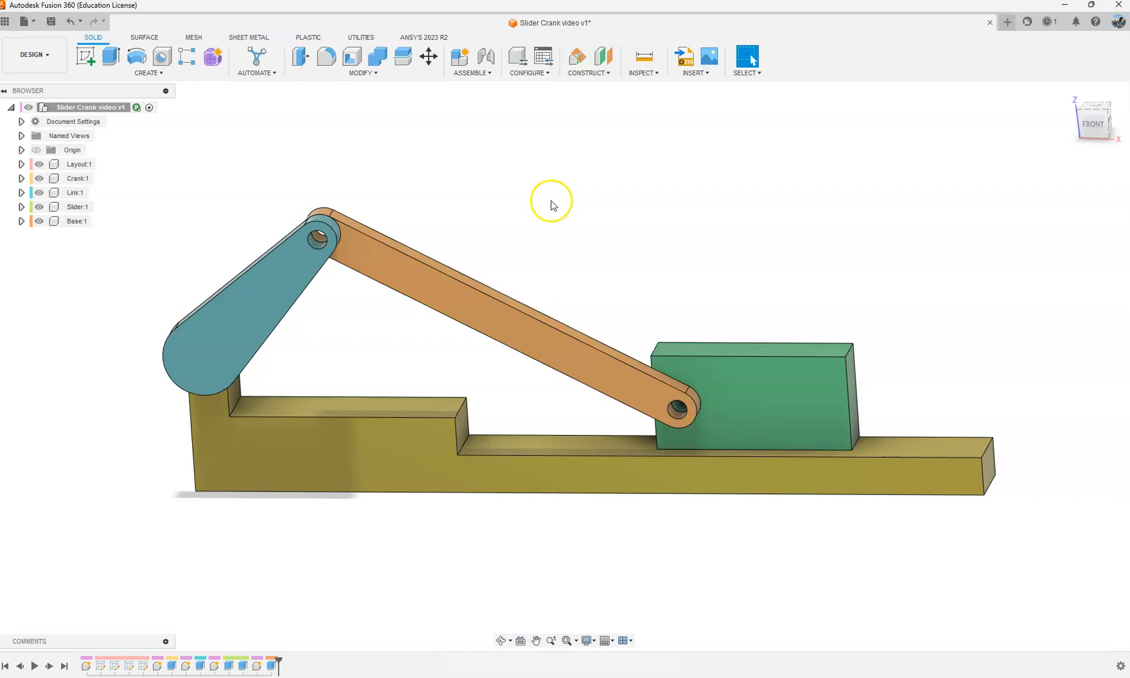
Step: Save the design as a new version
key("ctrl+s")
left_click(562, 374)
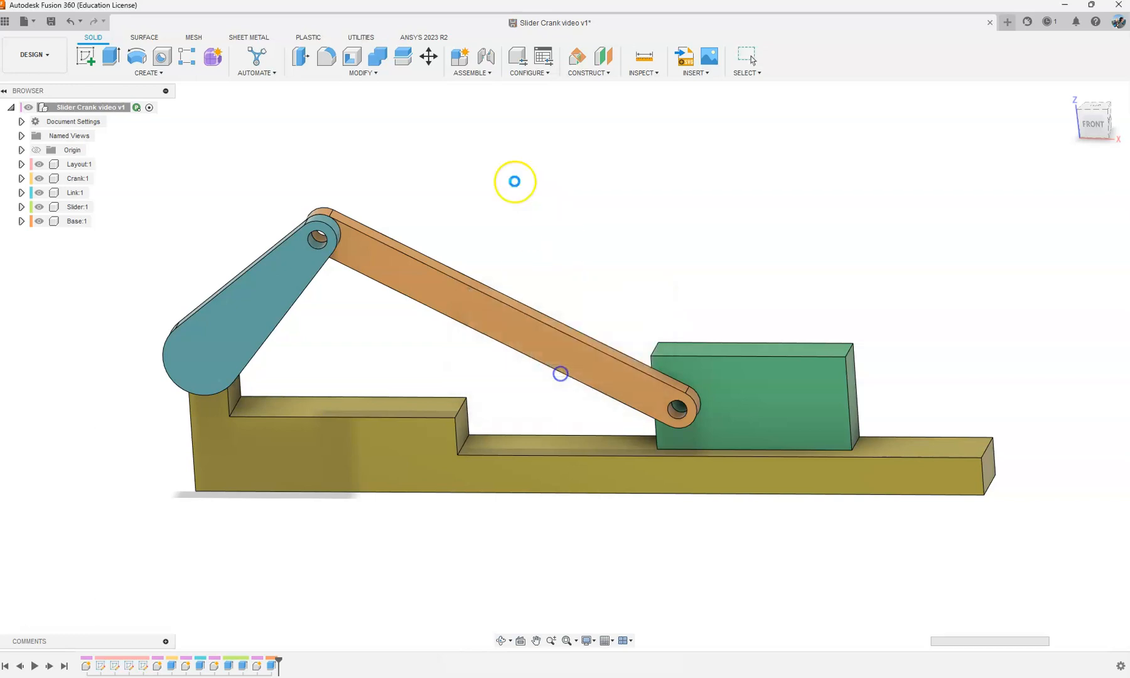
middle_click_drag(515, 206, 513, 181, "shift")
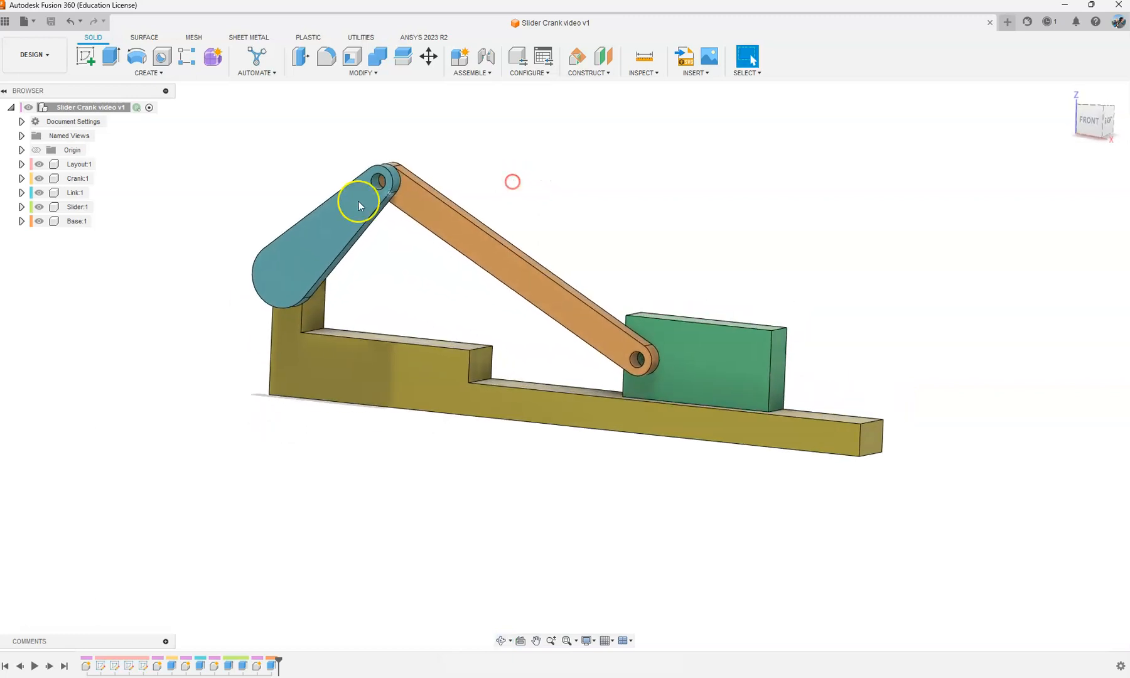
Step: Move the slider, link, crank and base apart from one another, away from their positions on the layout
middle_click_drag(302, 189, 302, 209)
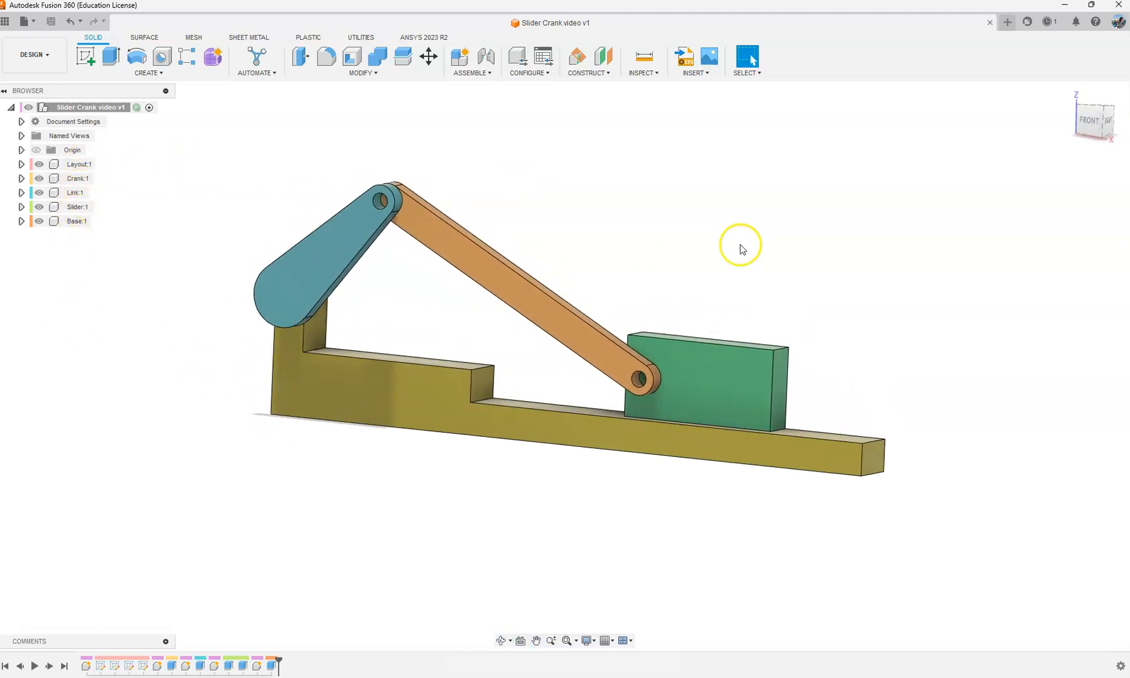
left_click_drag(668, 408, 911, 290)
left_click_drag(550, 311, 108, 517)
left_click_drag(287, 287, 464, 178)
left_click_drag(351, 420, 469, 656)
left_click_drag(457, 422, 312, 587)
scroll(389, 388, "down", 4)
left_click(527, 352)
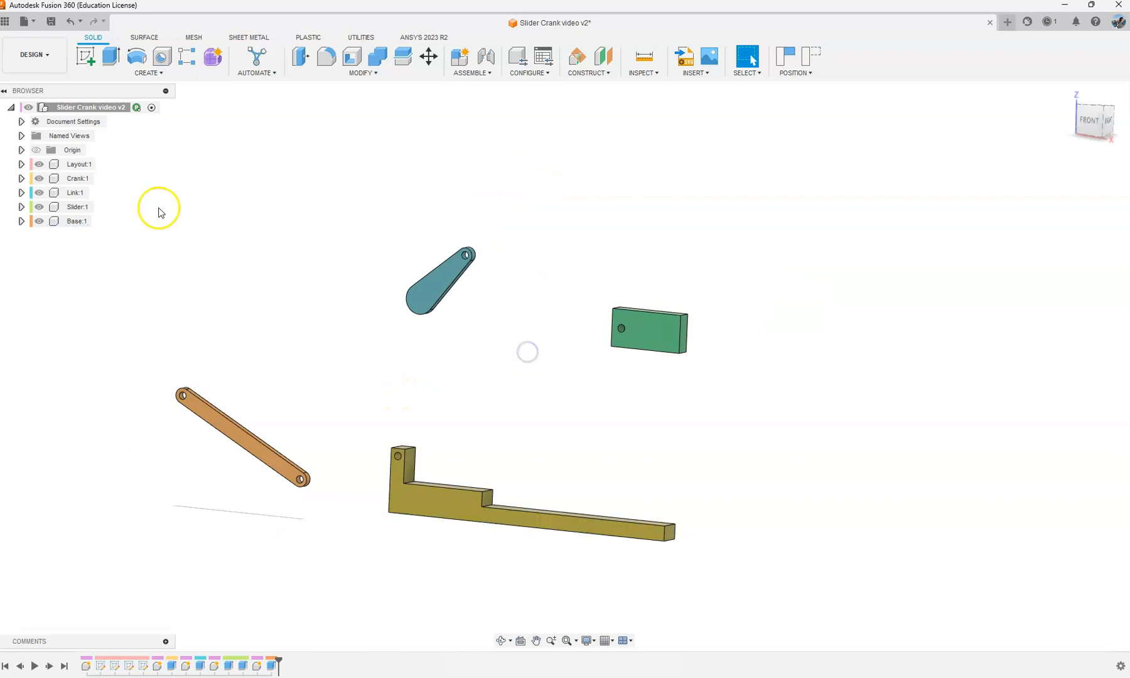
Step: Show the mech layout, crank, link and base sketches of the Layout component
left_click(21, 164)
left_click(57, 206)
left_click(57, 221)
left_click(57, 235)
left_click(57, 249)
left_click(101, 207)
left_click(296, 192)
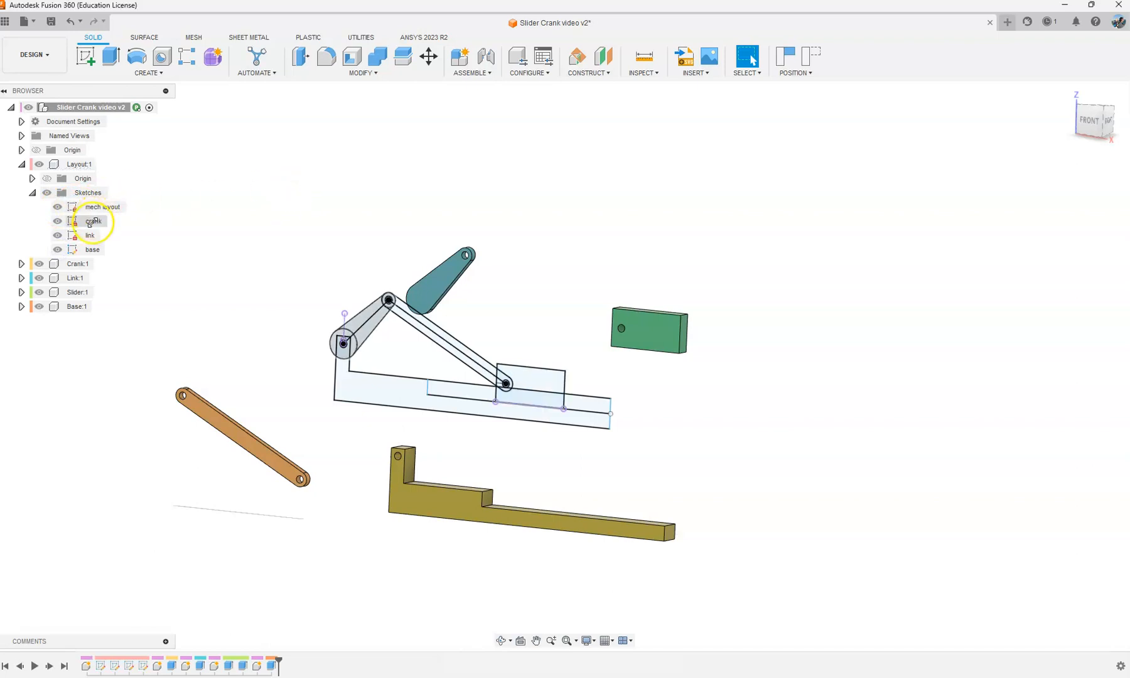
Step: Capture the position of the separated components, and step the design history back and forward across that feature
middle_click_drag(494, 272, 477, 290, "shift")
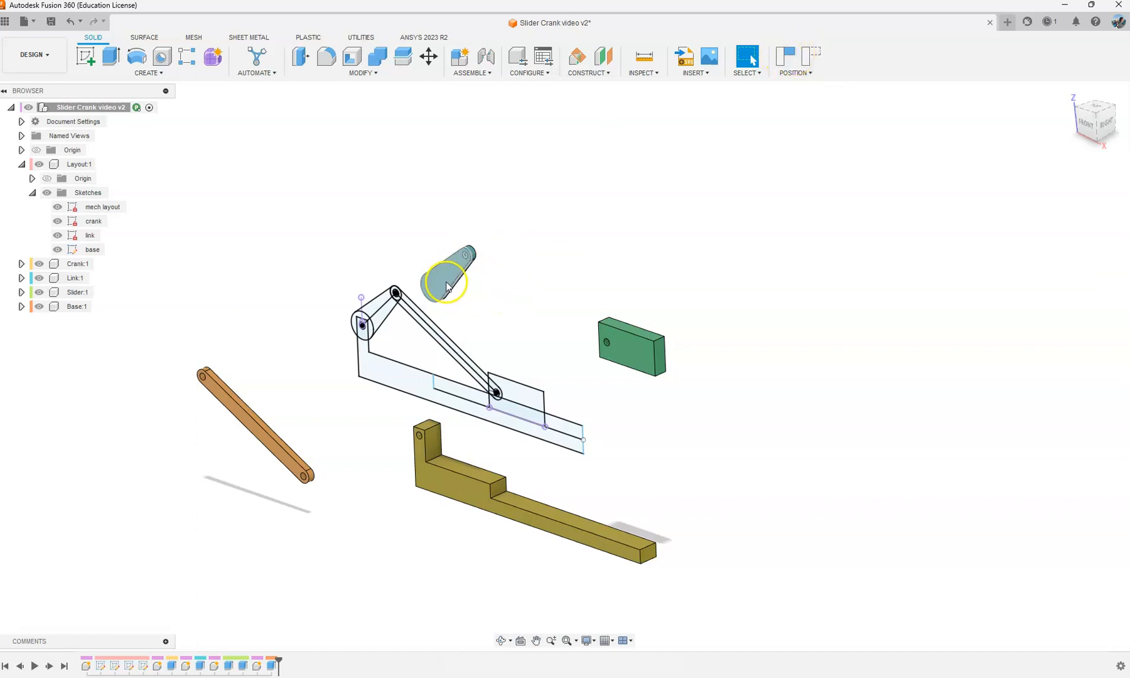
left_click(788, 58)
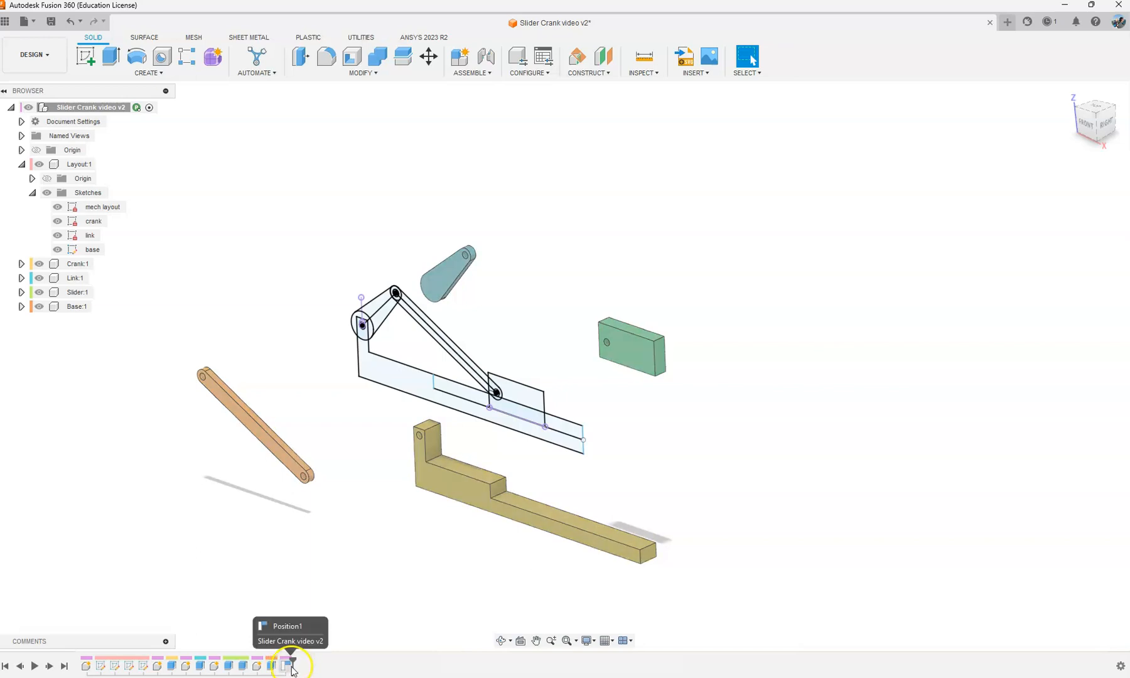
left_click(20, 667)
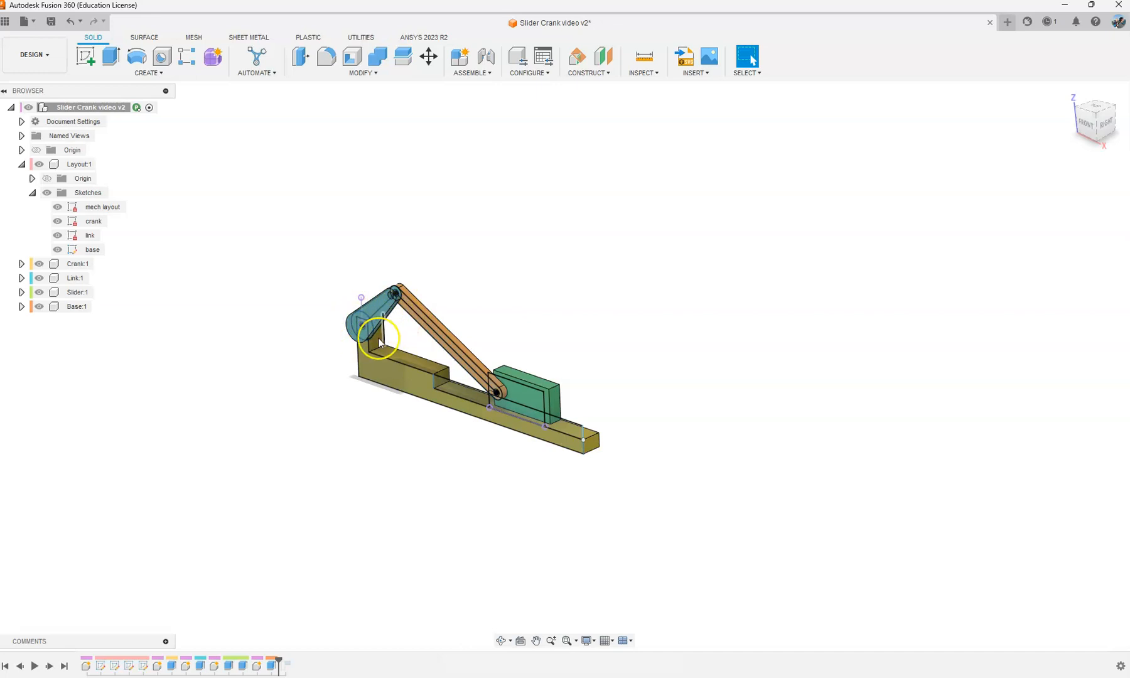
left_click(50, 667)
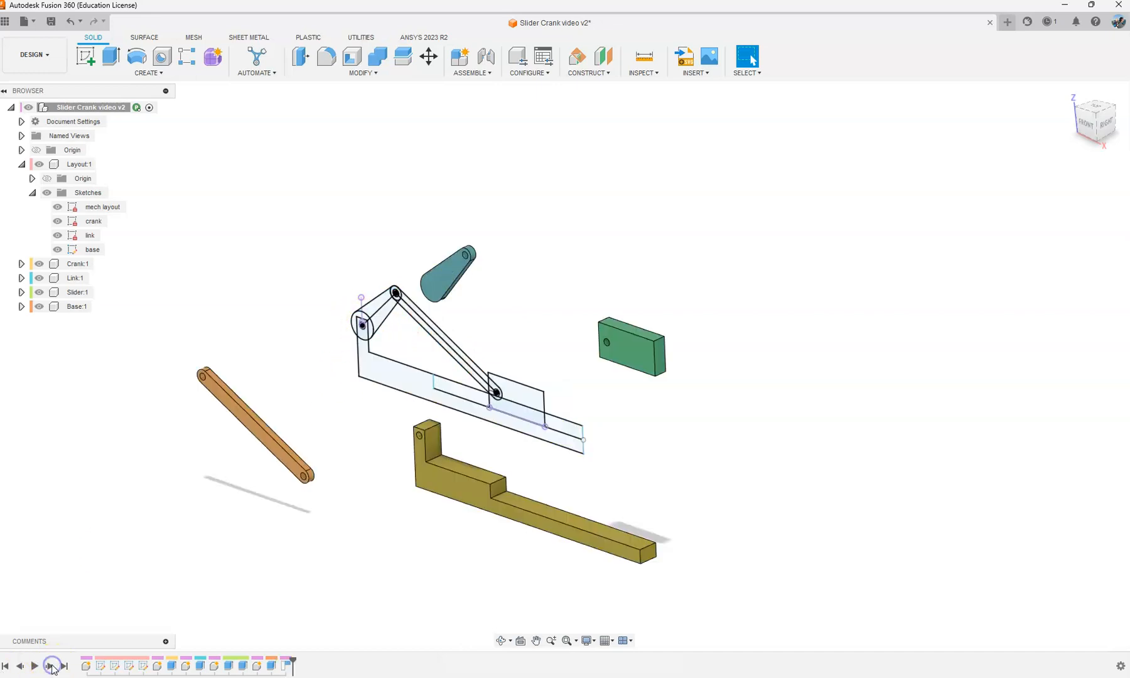
Step: Delete the captured position of the separated components from the design history
left_click(287, 665)
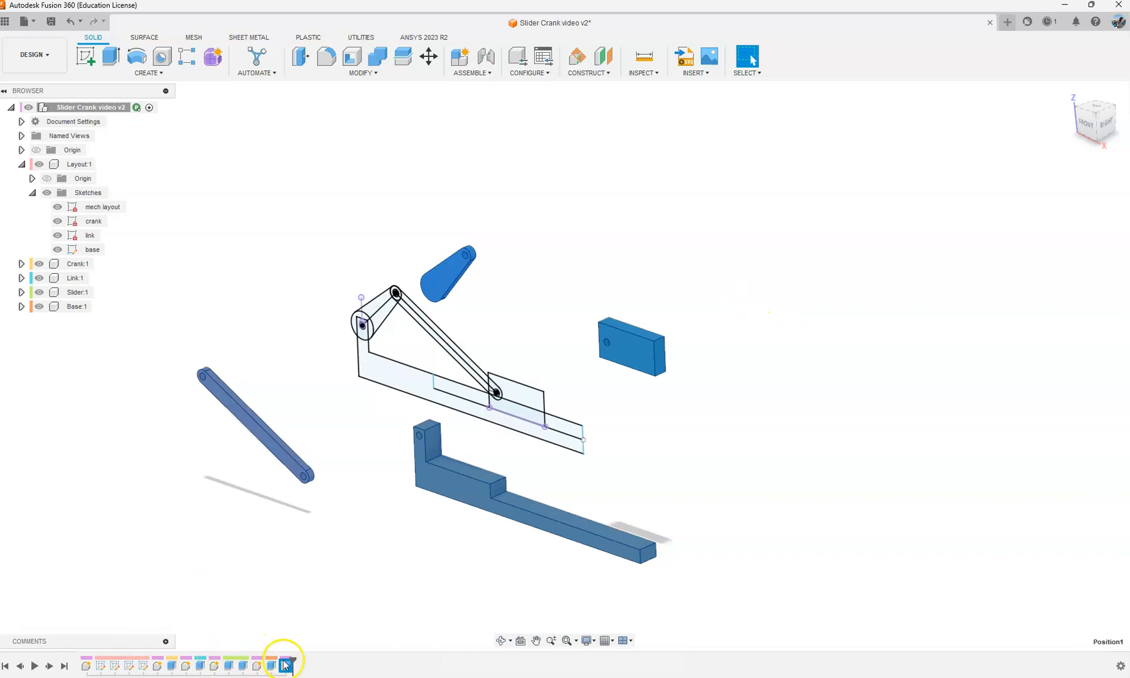
key("Delete")
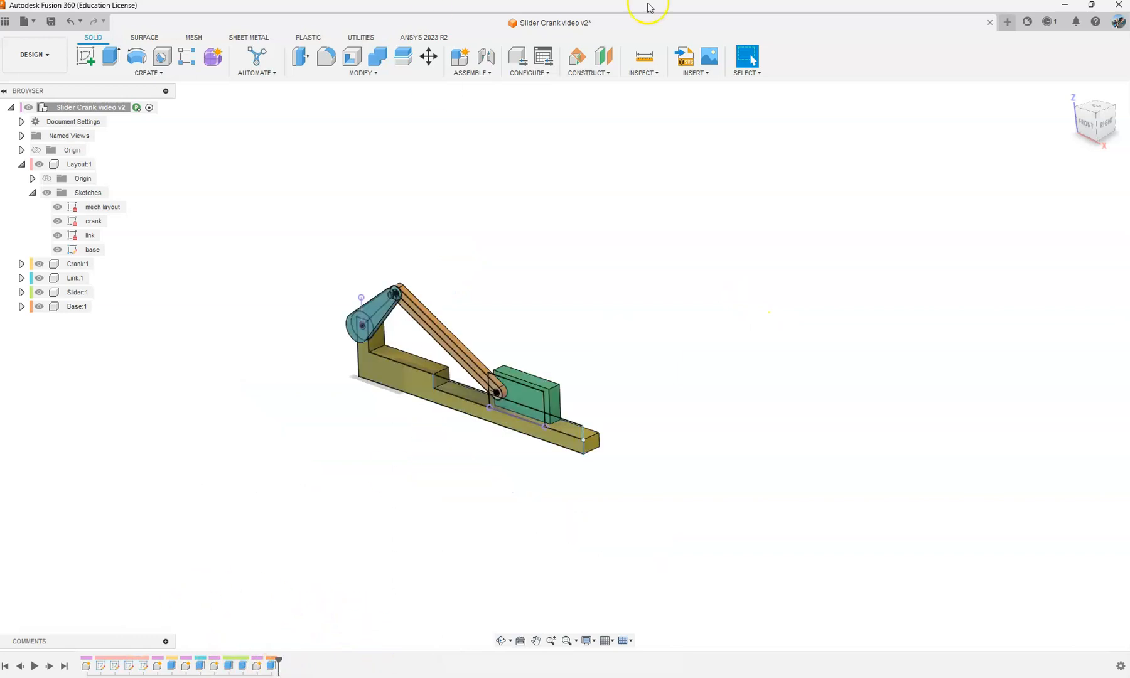
Step: Shift the slider slightly along the base away from the crank, and capture its position
left_click(1086, 129)
scroll(656, 357, "up", 8)
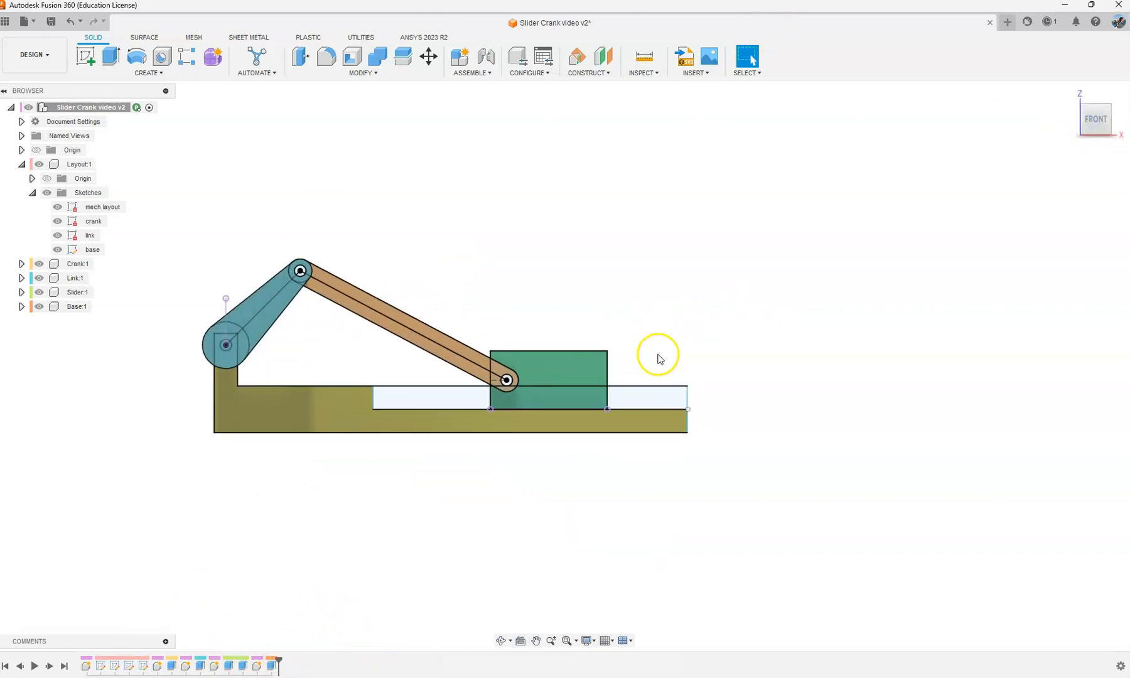
left_click(395, 376)
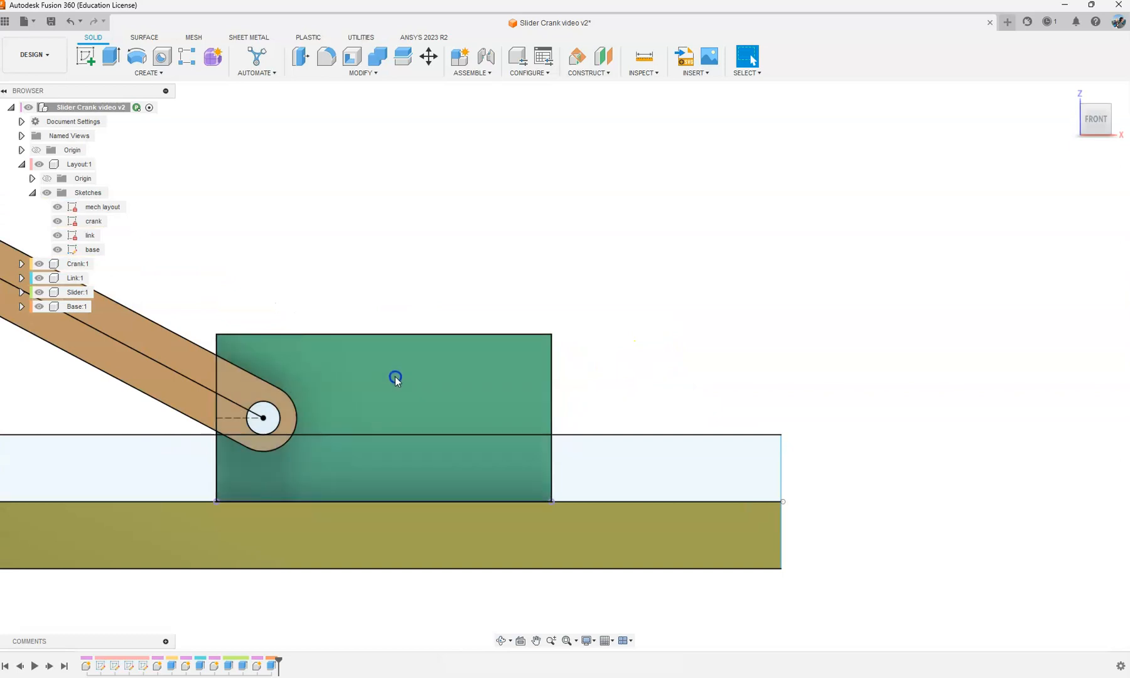
left_click(345, 258)
left_click(319, 357)
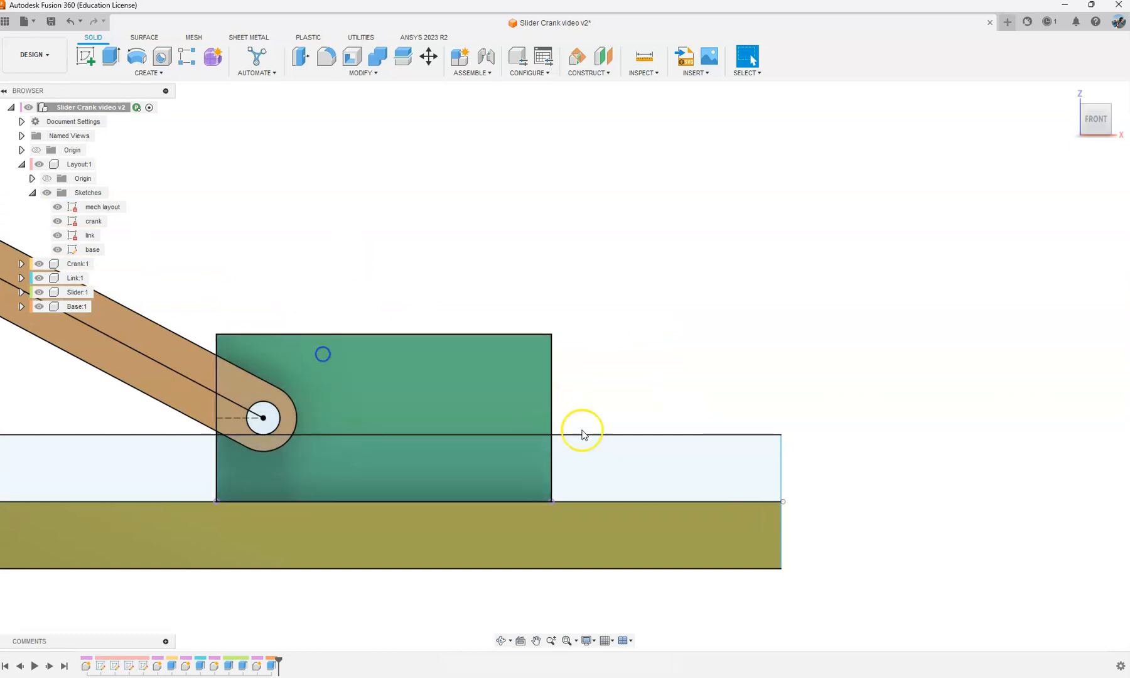
scroll(609, 379, "down", 3)
middle_click_drag(832, 256, 659, 341, "shift")
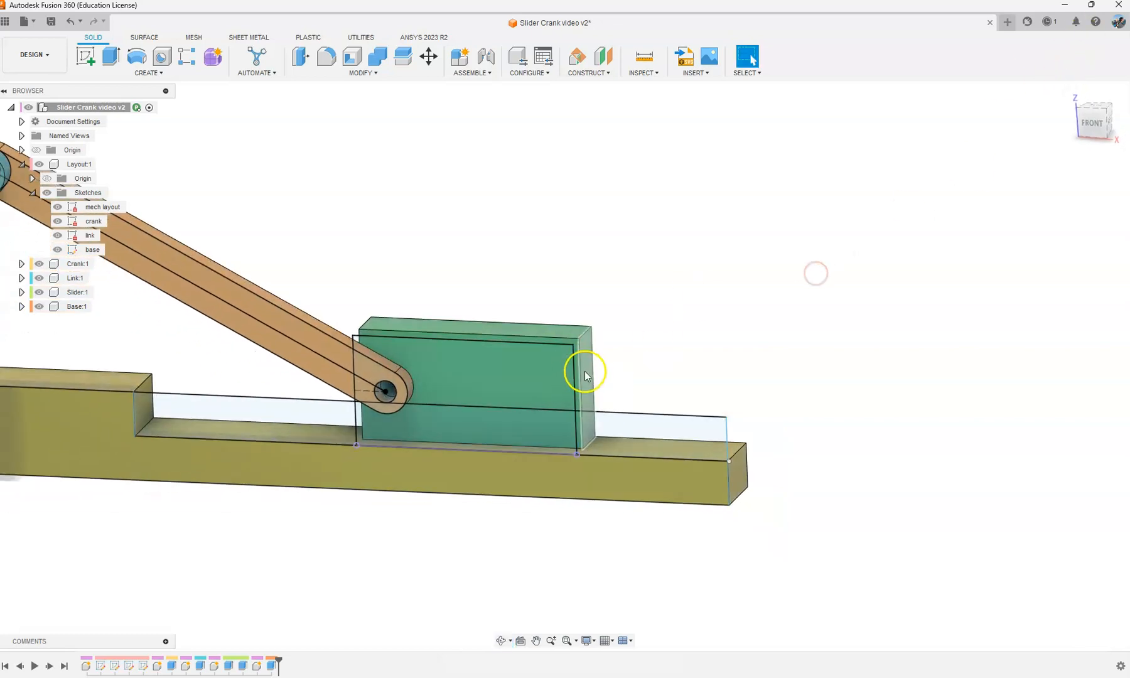
left_click_drag(591, 373, 590, 372)
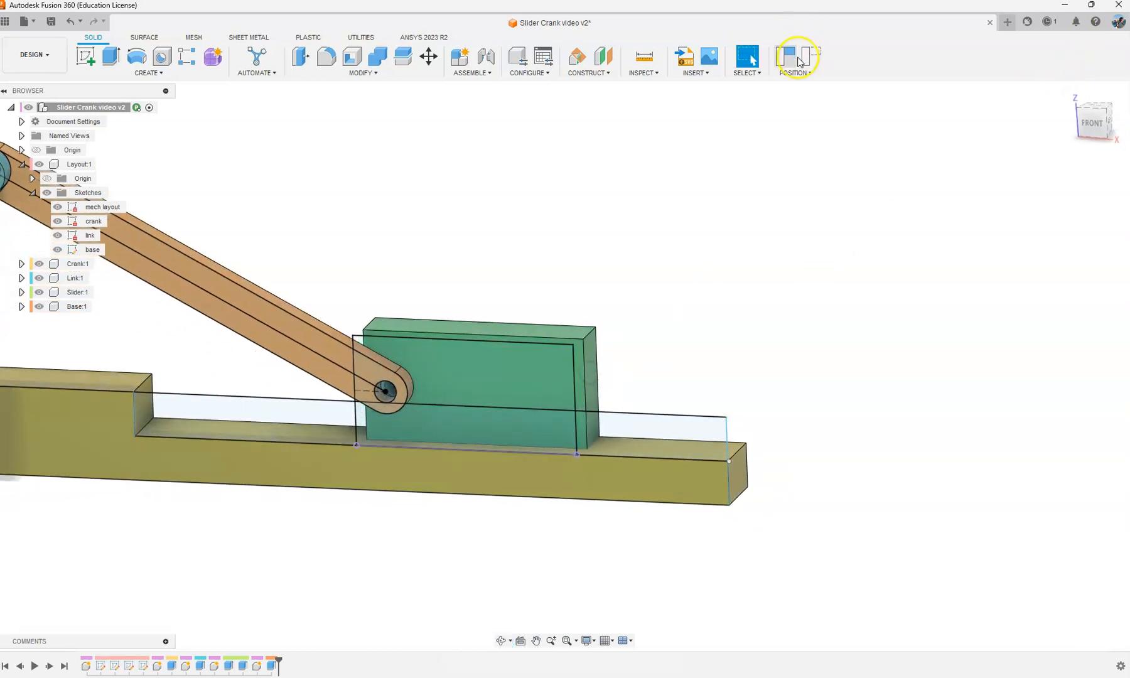
left_click(1092, 121)
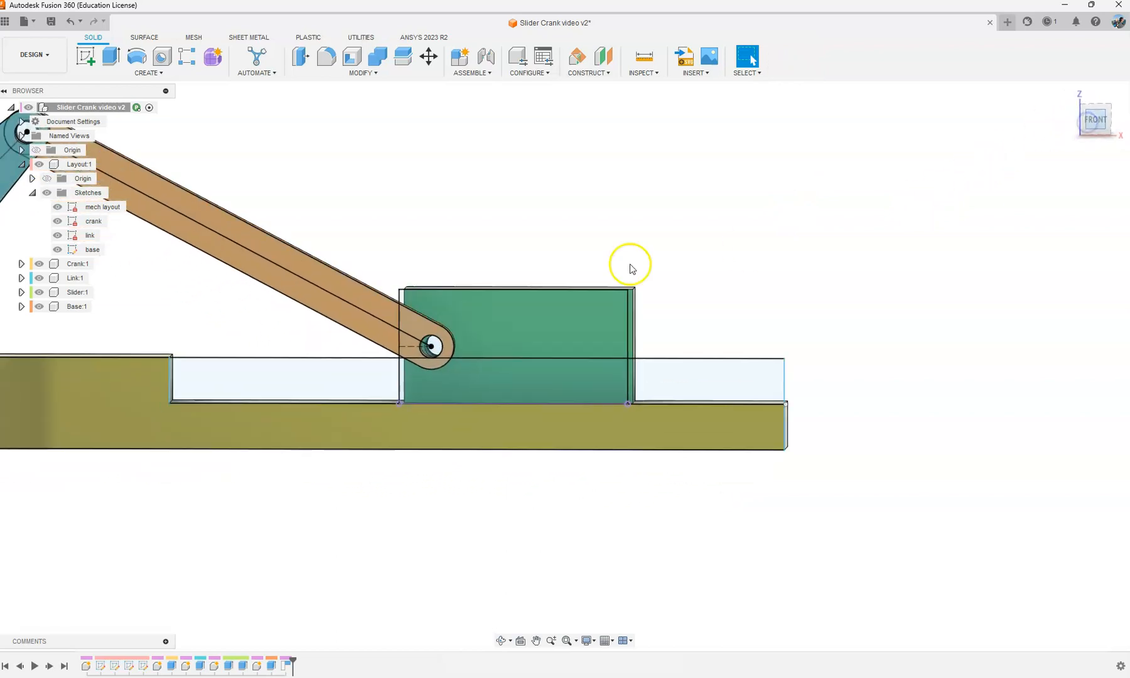
Step: Compare the slider's hole with the link's hole from the front, and run the history marker to the beginning and back to the end
scroll(476, 341, "up", 8)
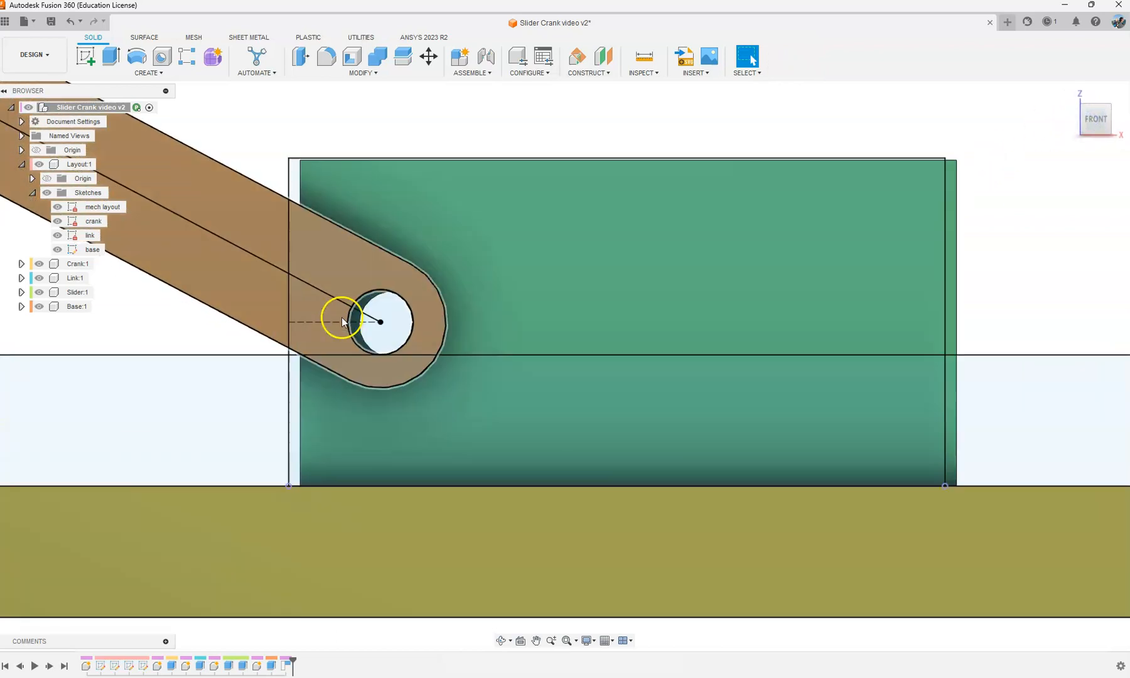
scroll(392, 308, "down", 3)
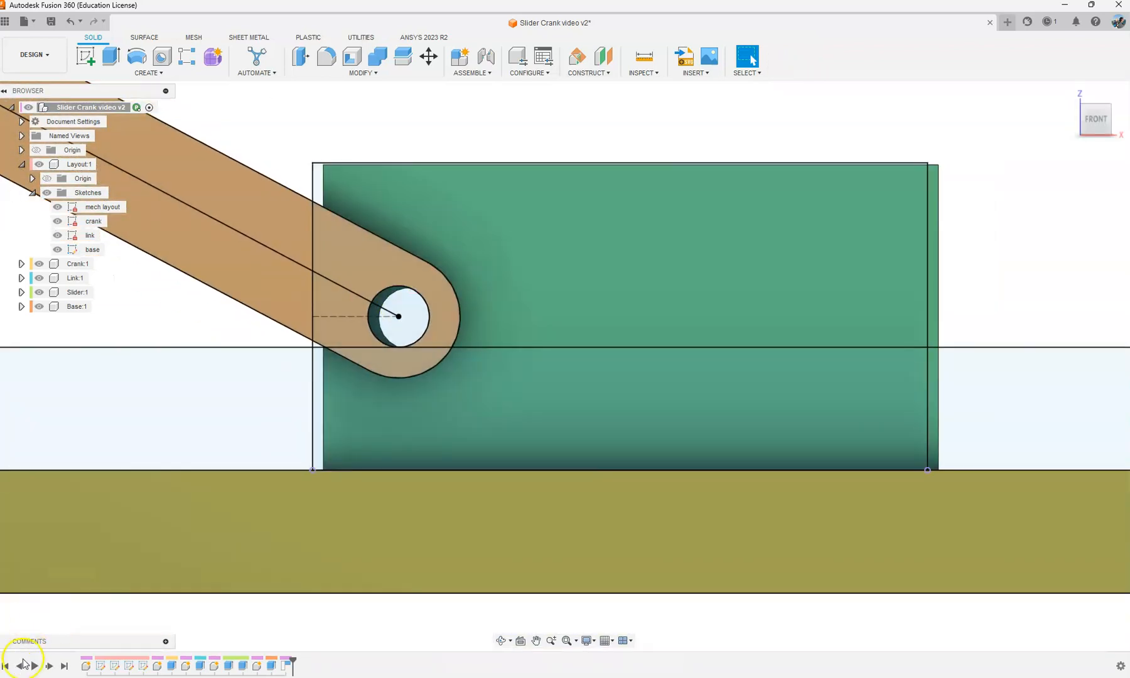
left_click(6, 666)
left_click(64, 666)
scroll(320, 344, "down", 2)
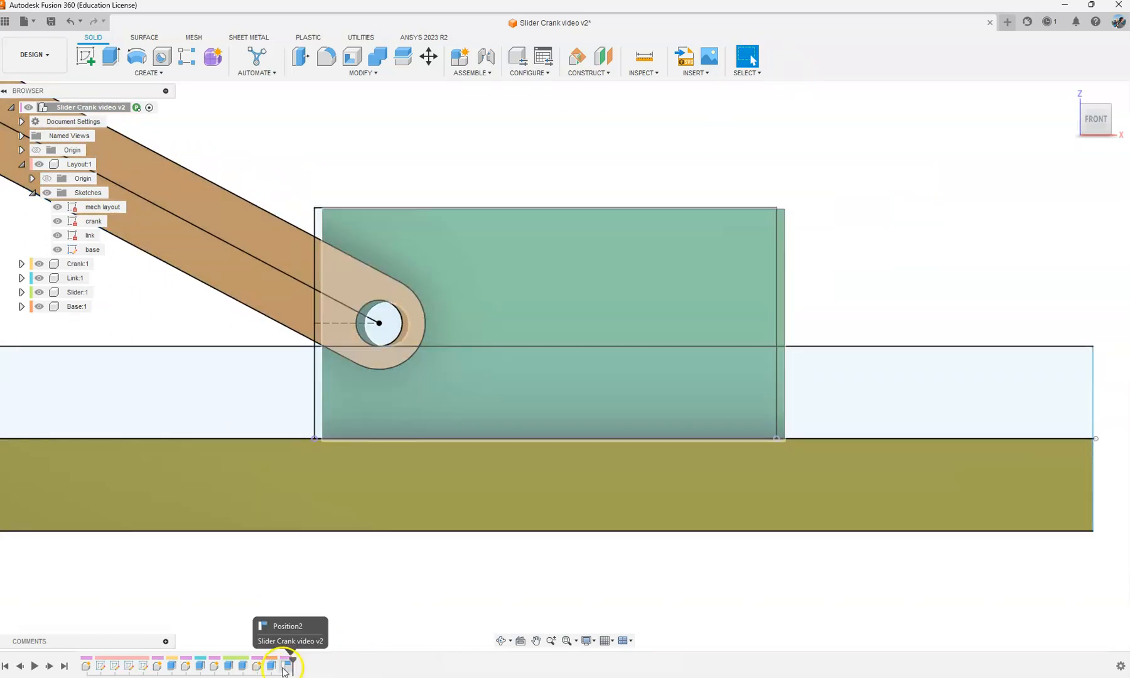
scroll(565, 584, "down", 2)
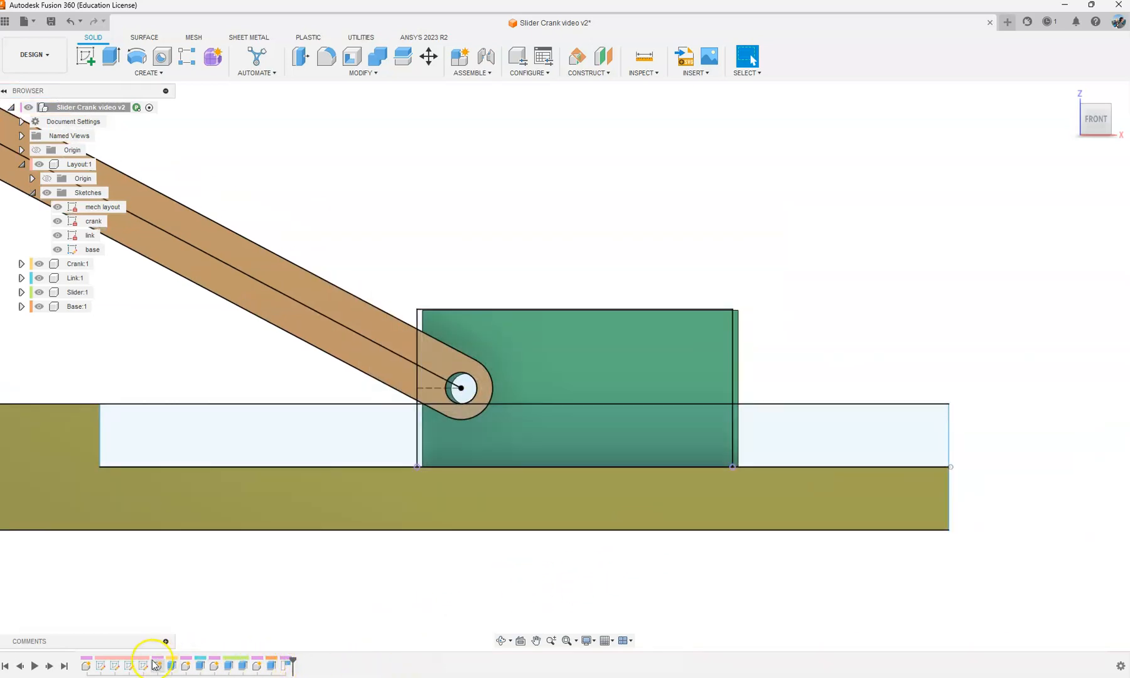
Step: Delete the slider's captured position from the design history
left_click(201, 668)
left_click(287, 668)
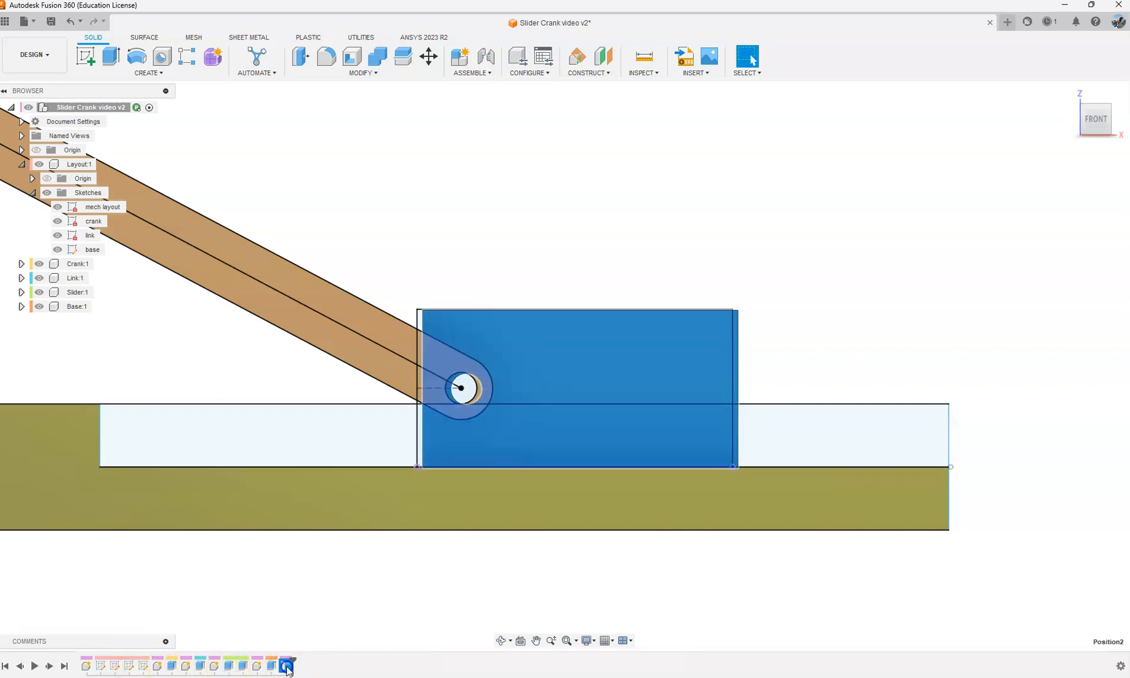
left_click(503, 189)
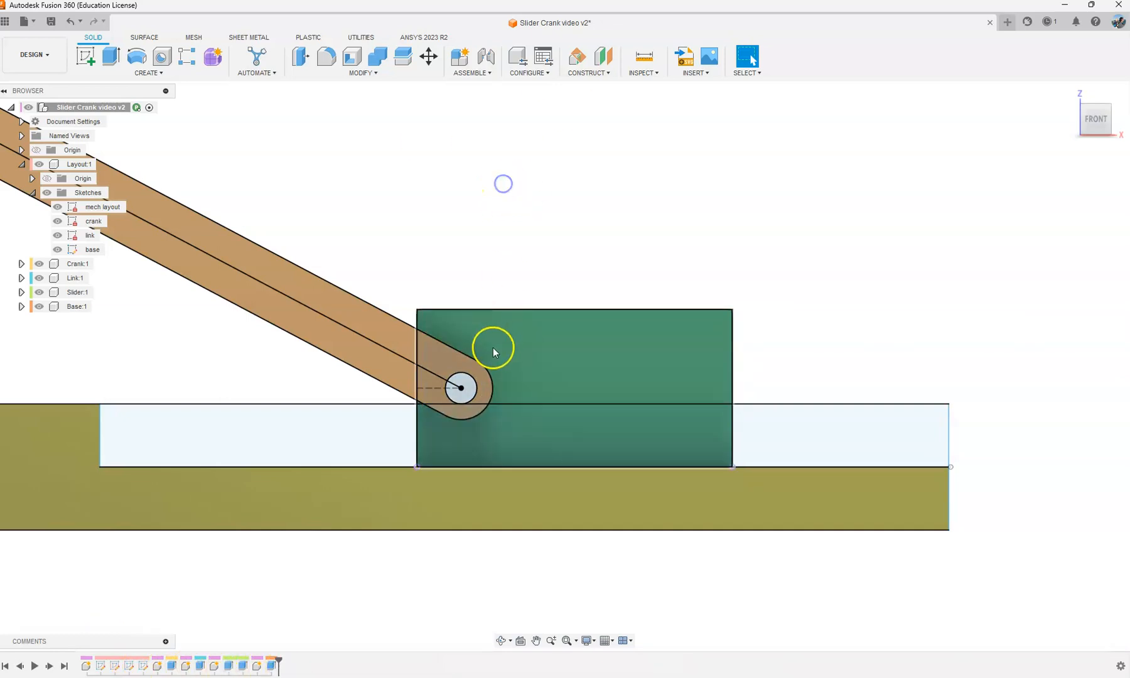
Step: Pull the crank off the mechanism to in front of the base, and revert the components to their previous position
scroll(486, 354, "down", 5)
middle_click_drag(484, 363, 237, 353, "shift")
left_click_drag(280, 264, 222, 436)
left_click(756, 147)
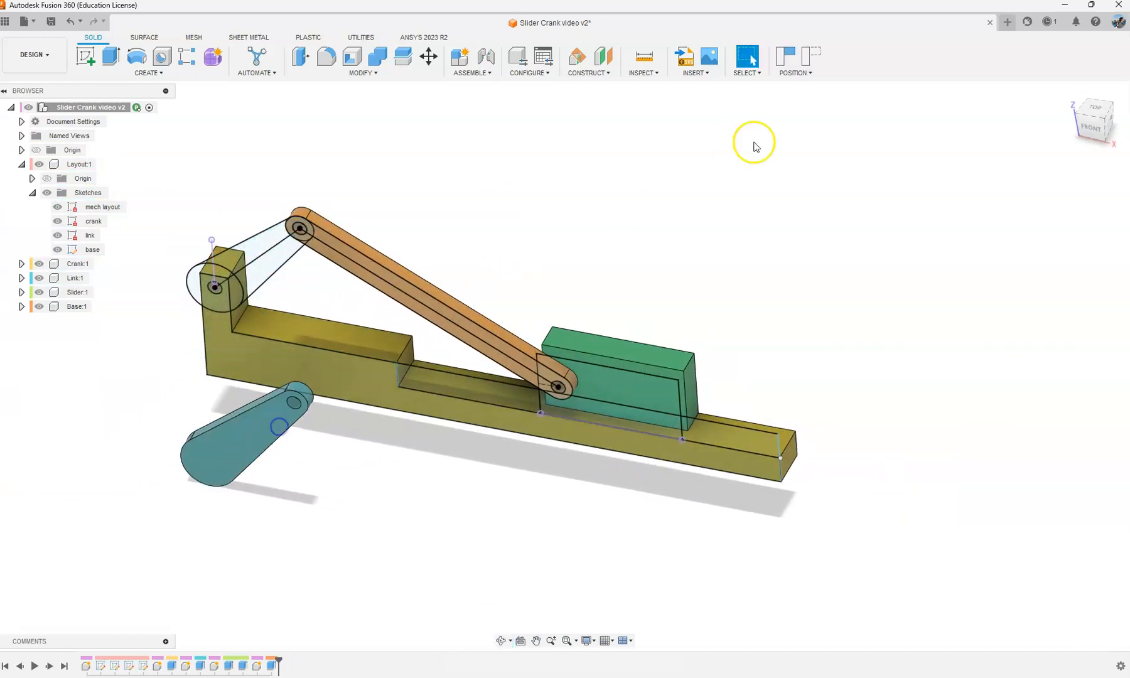
left_click(811, 58)
middle_click_drag(666, 280, 464, 321, "shift")
scroll(464, 320, "up", 3)
middle_click_drag(594, 167, 580, 143, "shift")
scroll(553, 370, "up", 3)
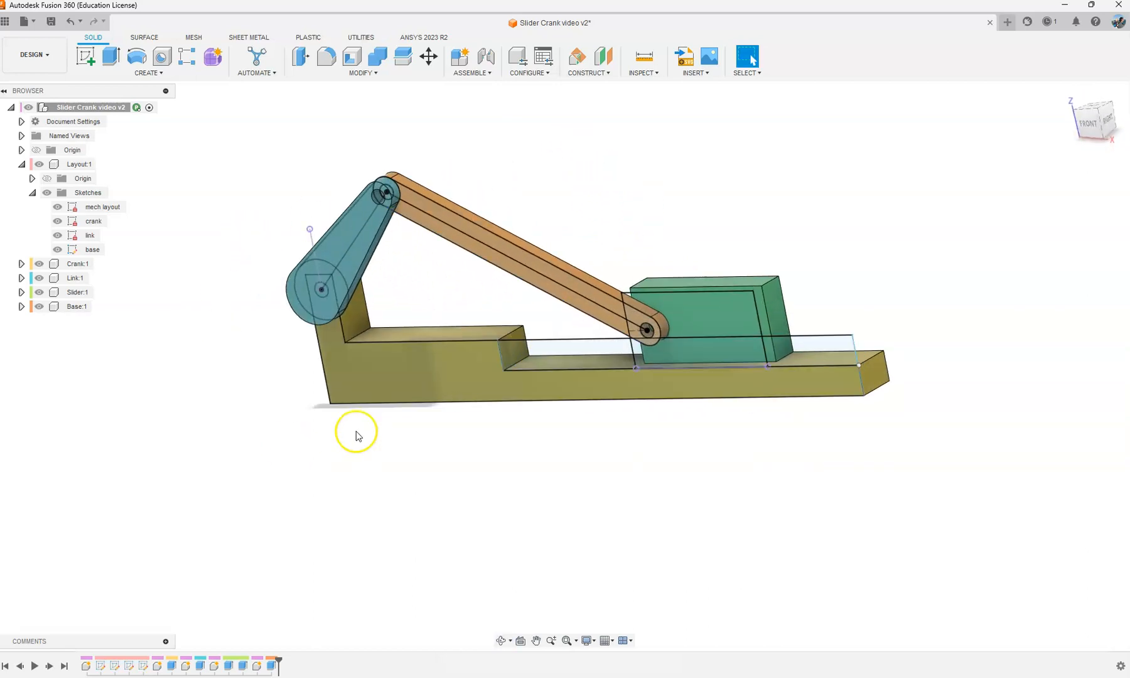
Step: Ground the base component so that it stays fixed in place
left_click(374, 378)
left_click(212, 221)
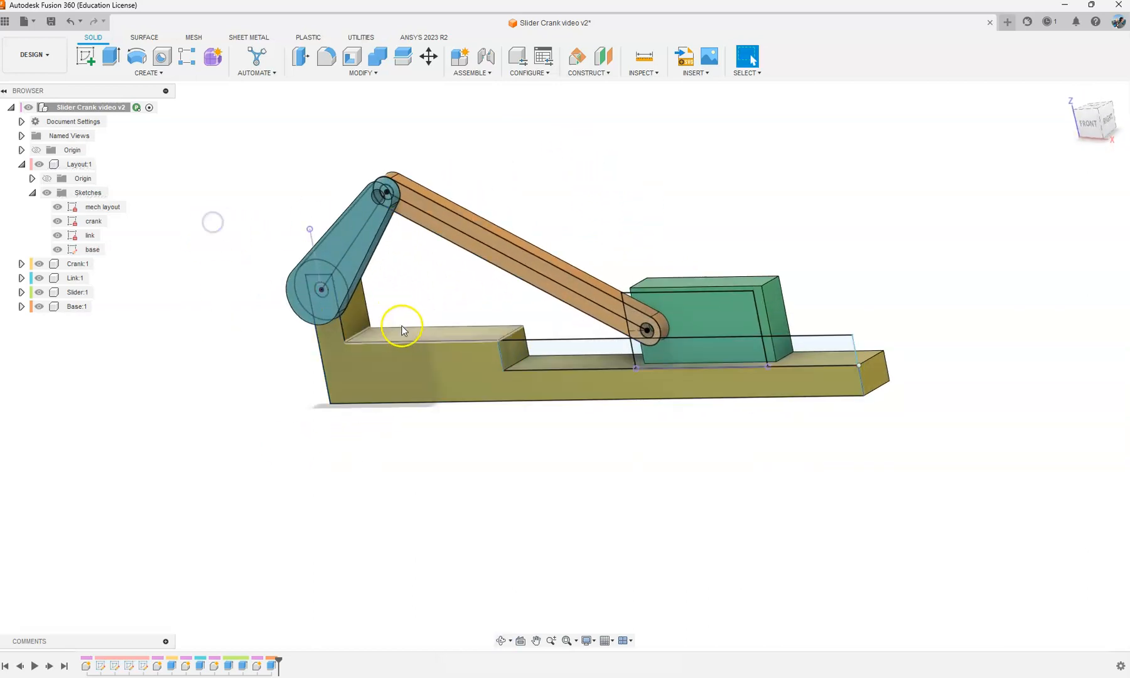
left_click(402, 331)
left_click(175, 210)
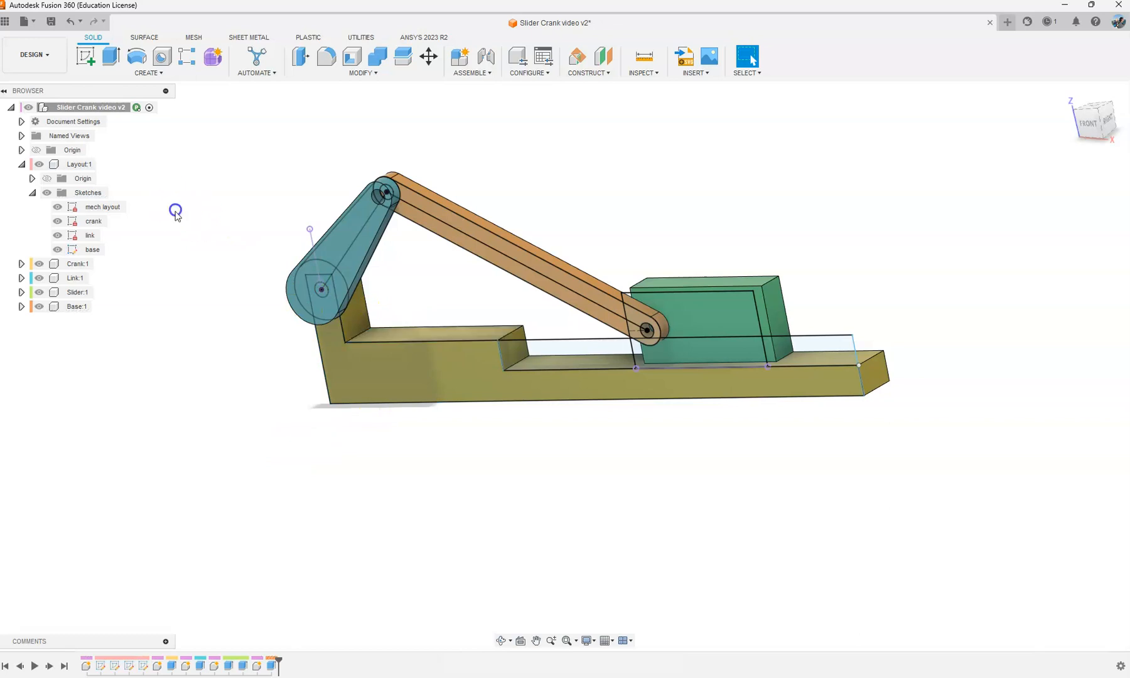
left_click(74, 307)
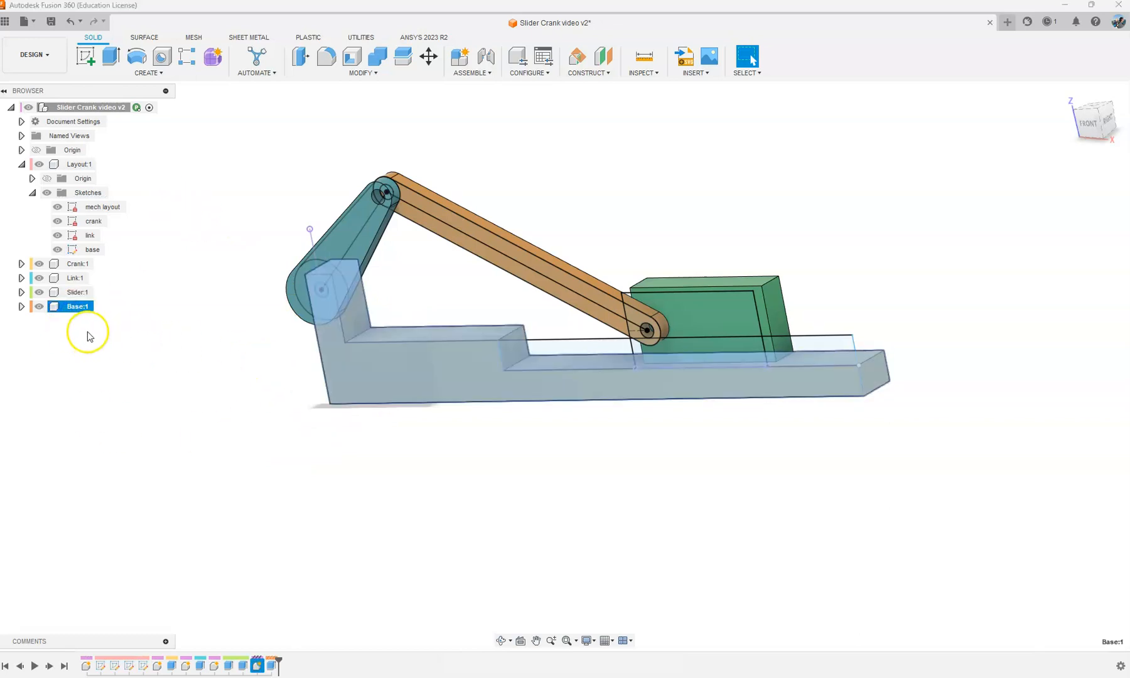
right_click(78, 311)
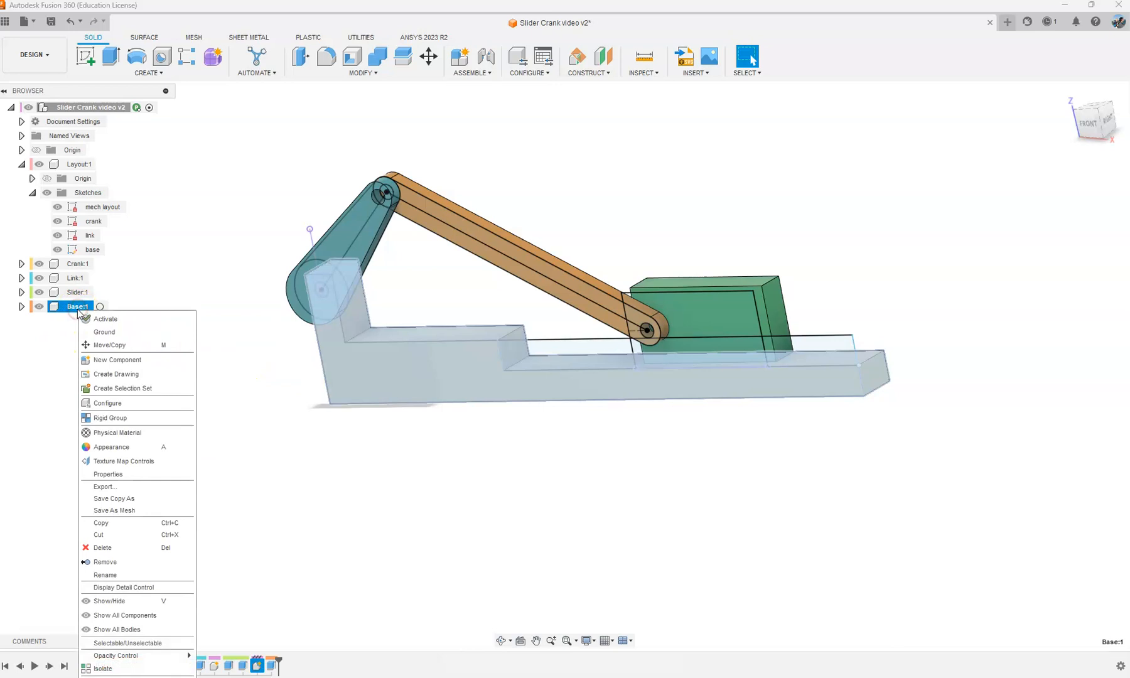
left_click(105, 333)
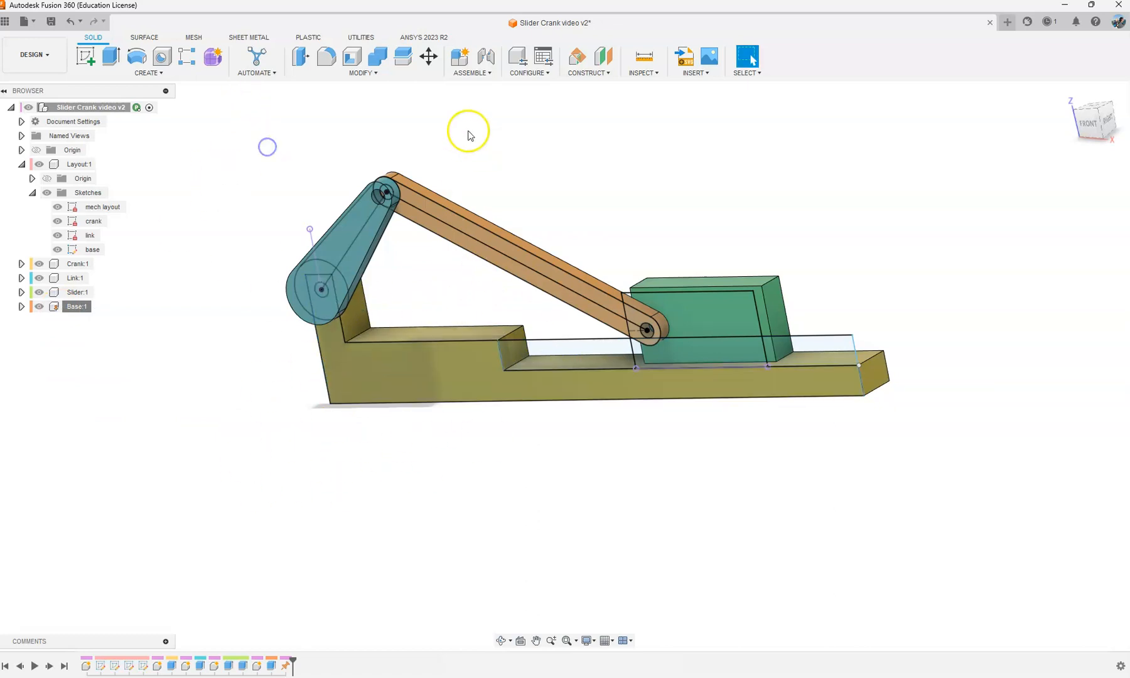
Step: Pull the crank off the mechanism to beyond the base's upright end, and capture its position
middle_click_drag(466, 131, 535, 121, "shift")
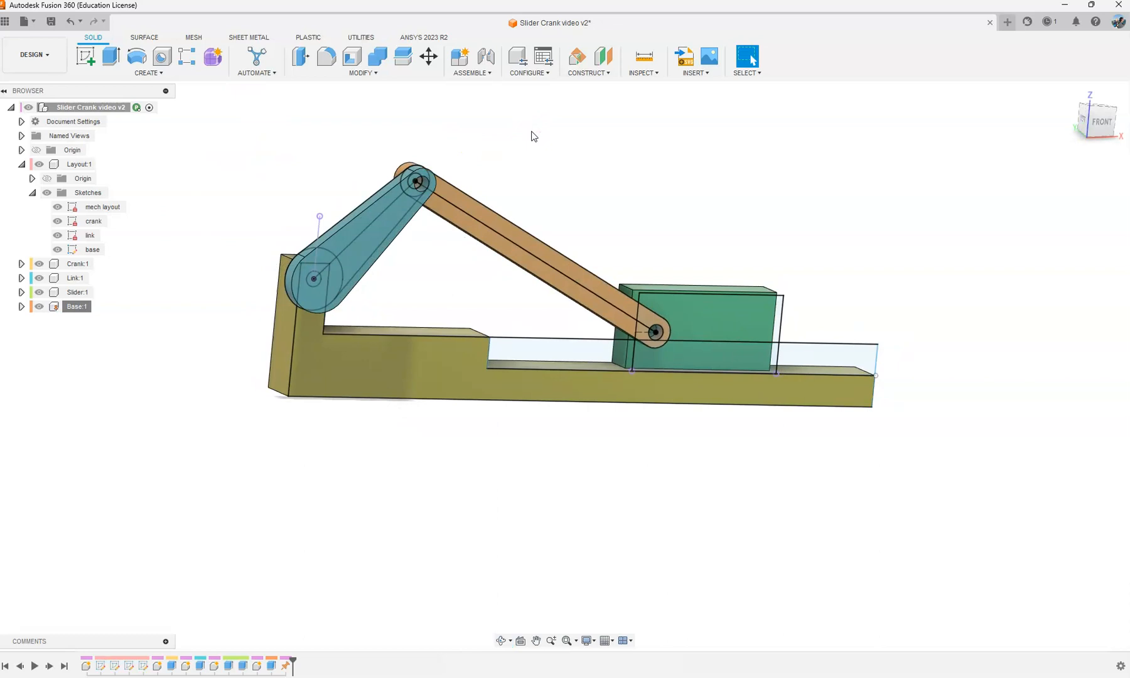
scroll(322, 290, "up", 2)
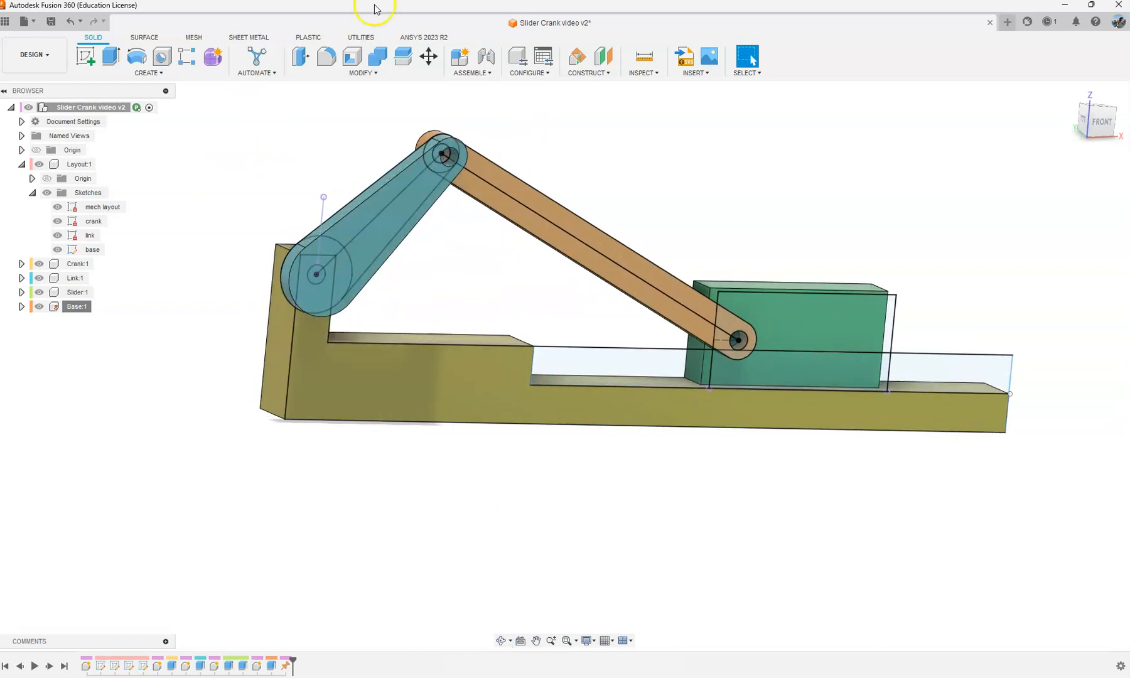
left_click(474, 68)
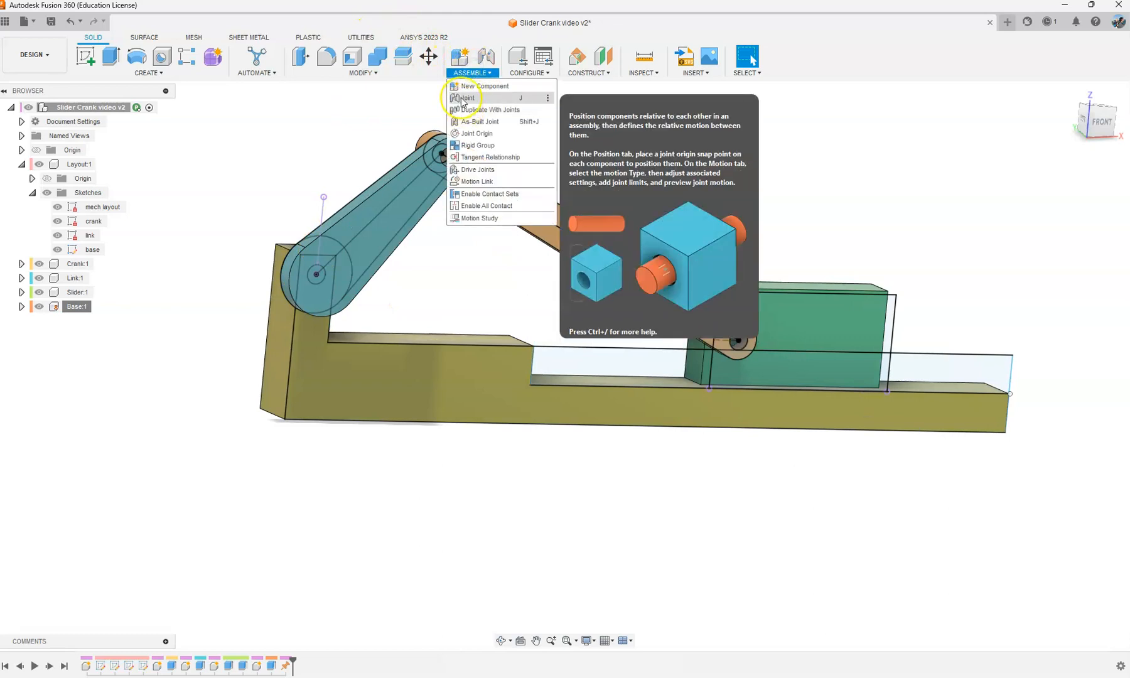
scroll(308, 159, "down", 3)
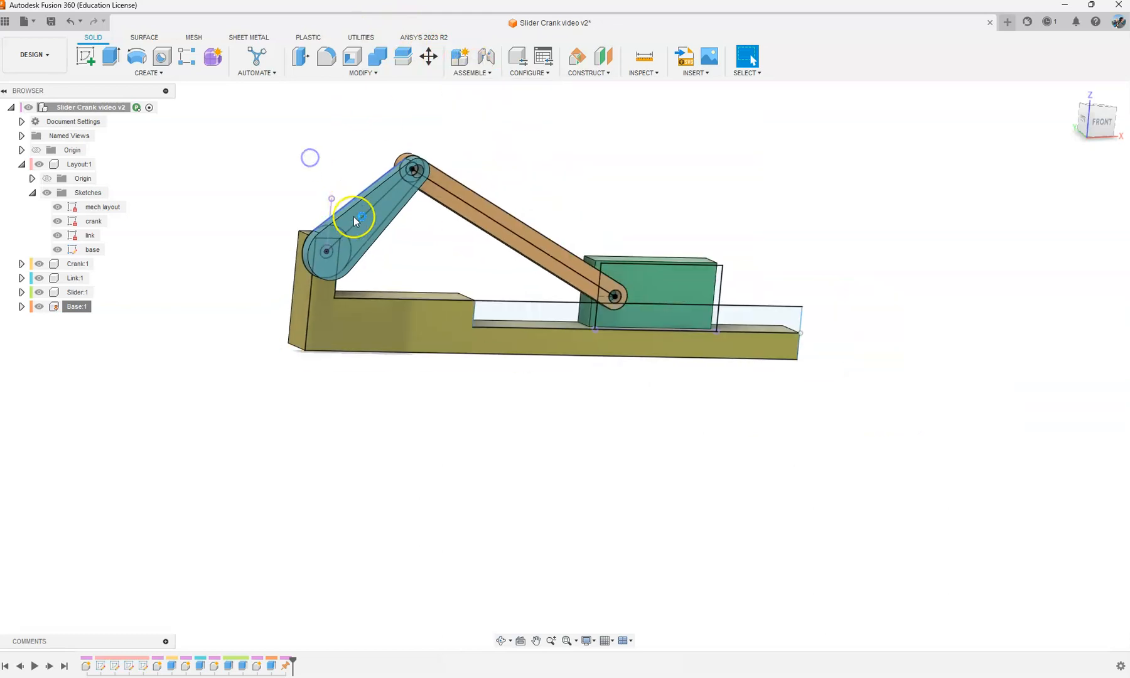
left_click_drag(374, 221, 167, 371)
middle_click_drag(313, 138, 412, 145)
left_click(778, 61)
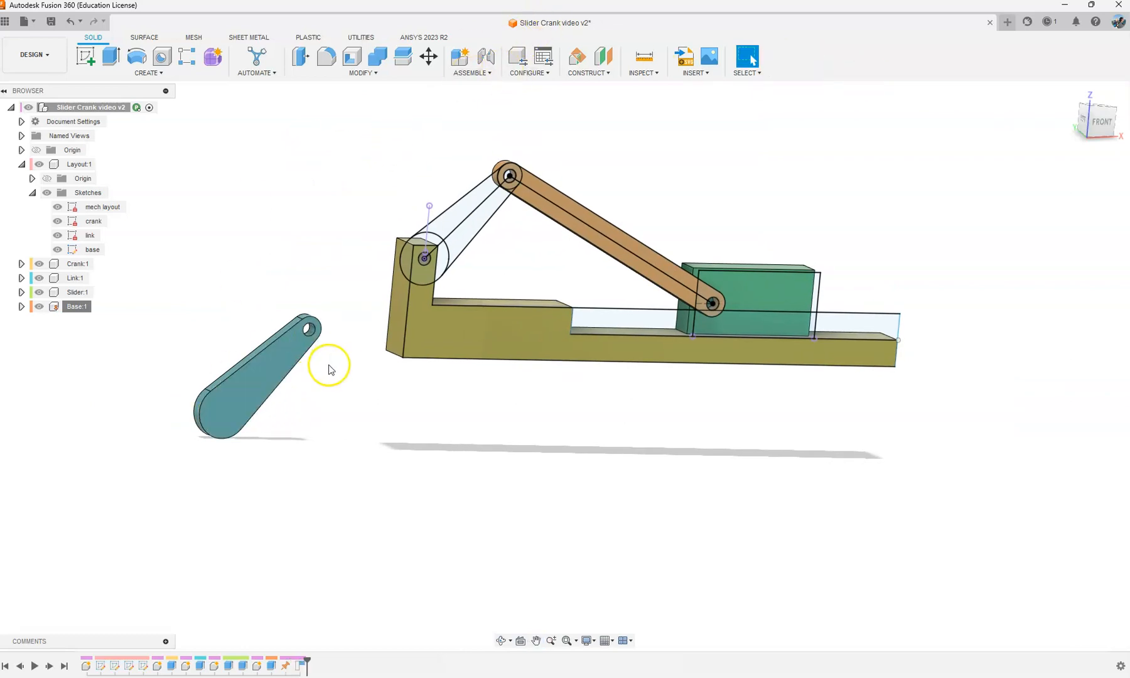
Step: Start a joint from the centre of the crank's large rounded end to the crank pivot point in the layout sketch
left_click(472, 72)
left_click(474, 99)
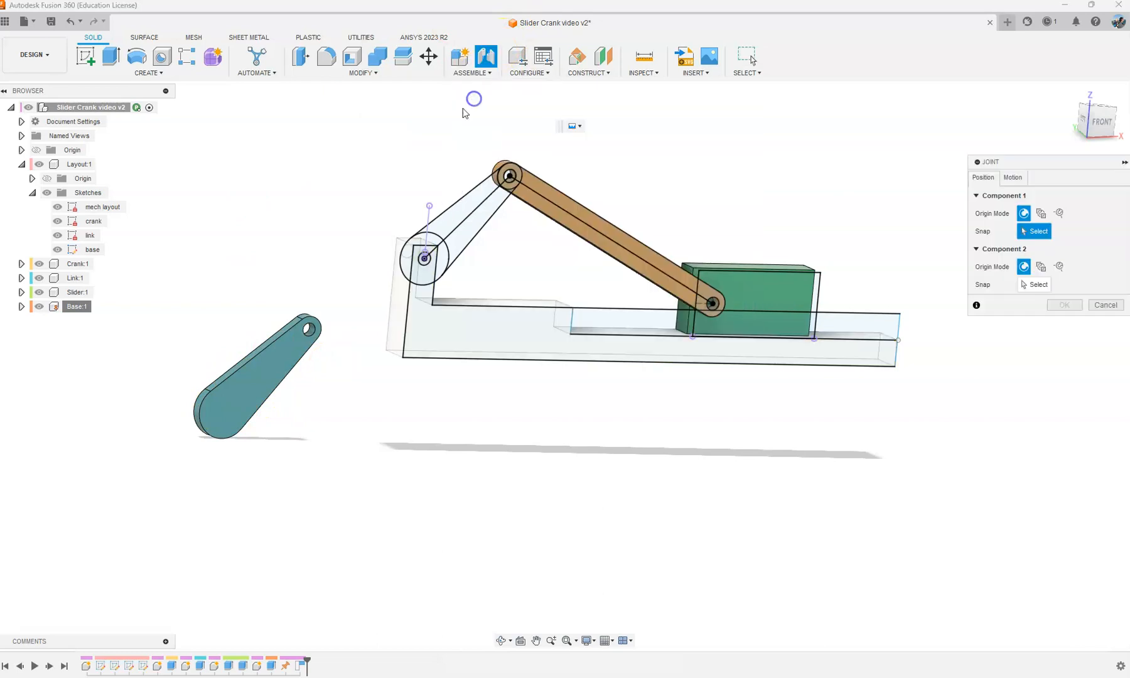
scroll(250, 494, "up", 3)
middle_click_drag(221, 394, 329, 389, "shift")
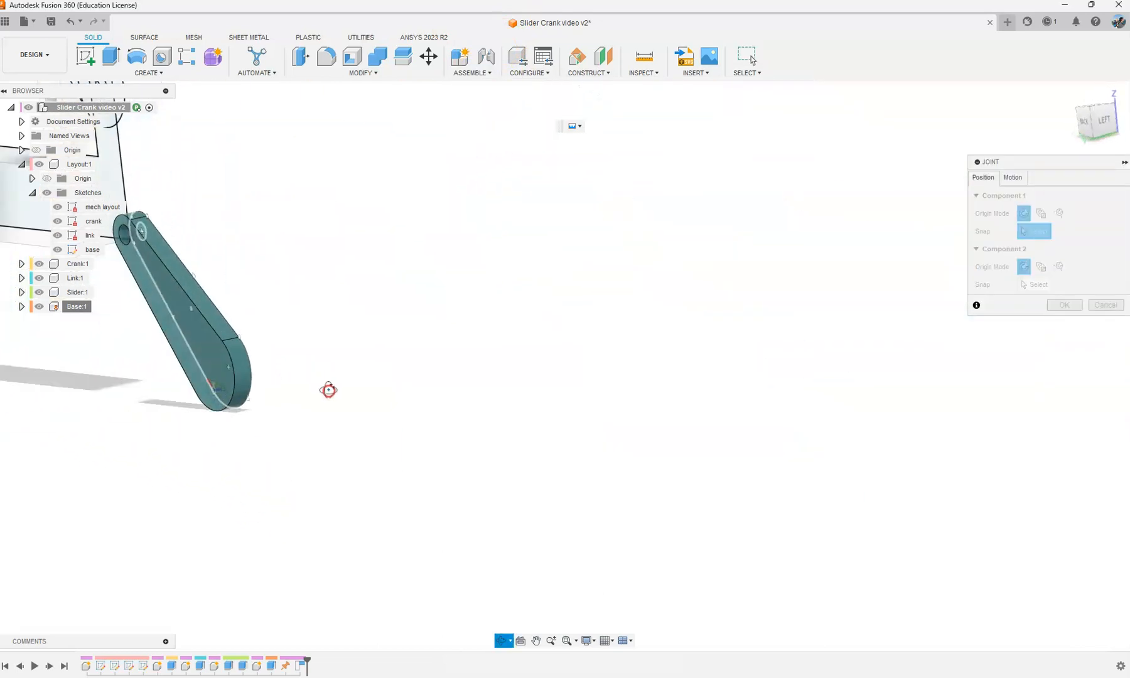
scroll(246, 378, "up", 2)
left_click(188, 366)
scroll(335, 337, "down", 2)
mouse_move(336, 338)
middle_mouse_down("shift")
mouse_move(184, 202)
mouse_move(134, 200)
mouse_move(285, 214)
mouse_move(314, 336)
middle_mouse_up("shift")
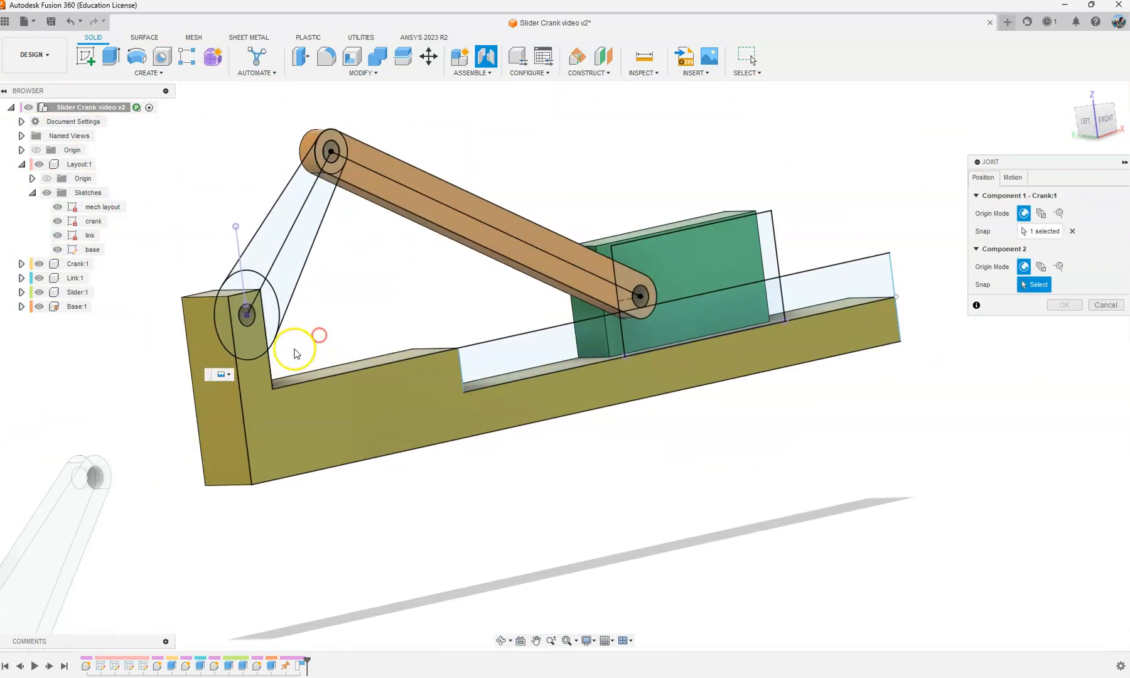
scroll(270, 339, "up", 4)
left_click(202, 283)
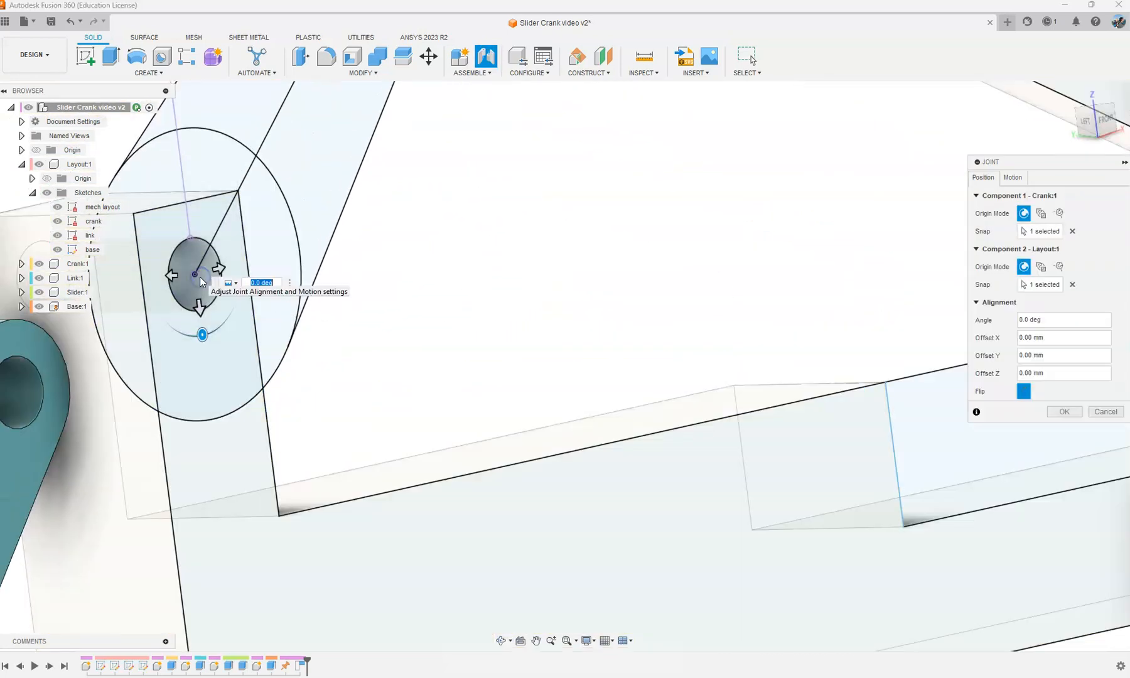
Step: Create the crank joint with Revolute motion about the Z axis, and test it by moving the crank
scroll(201, 283, "down", 5)
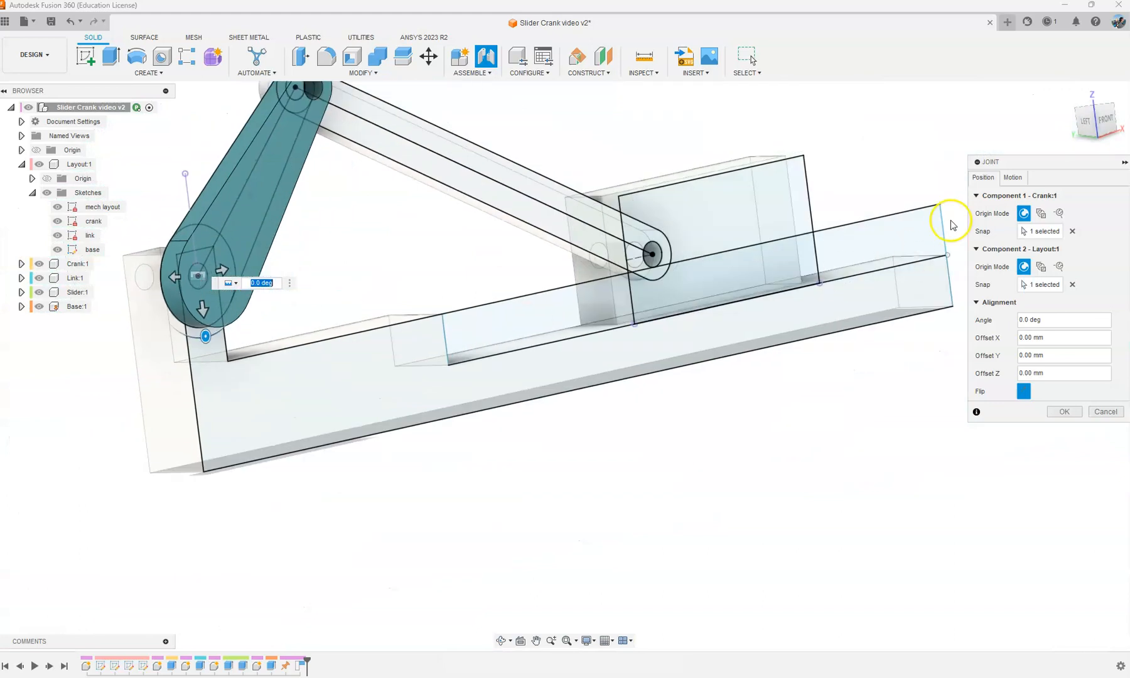
left_click(1026, 181)
left_click(1081, 191)
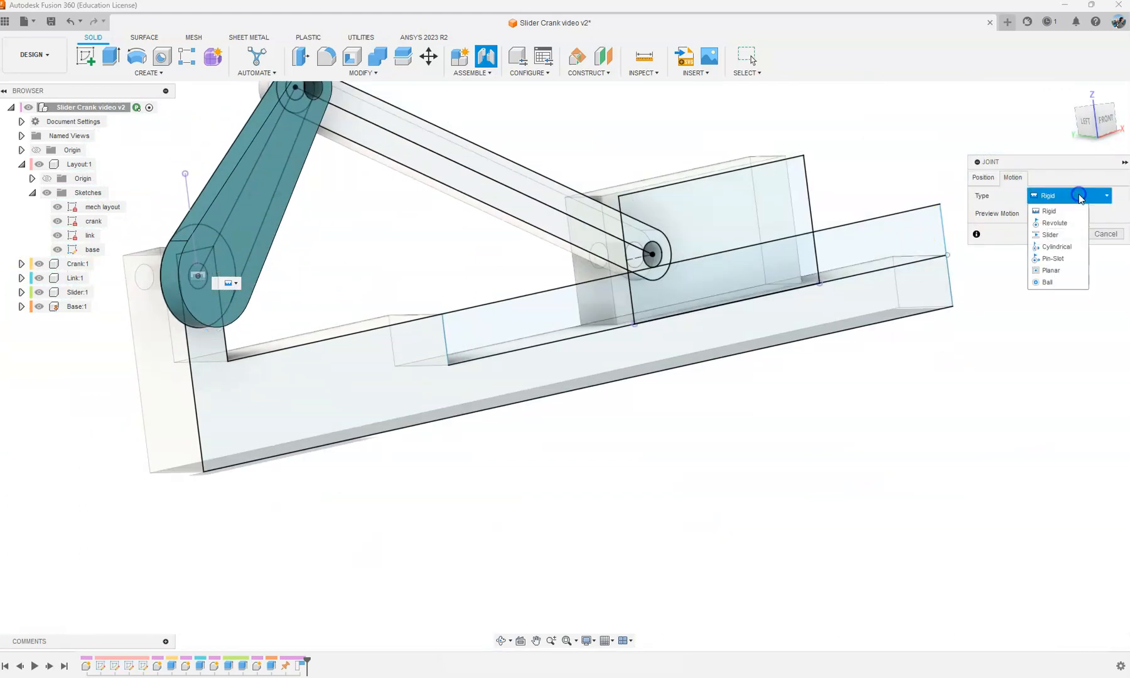
left_click(1055, 218)
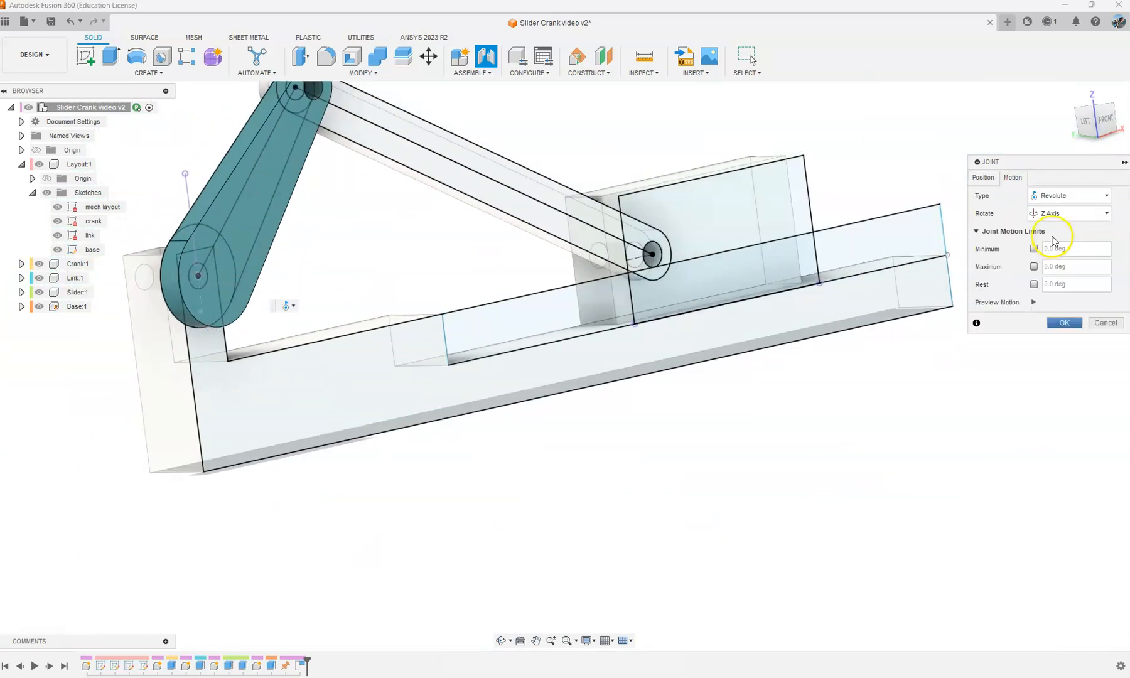
left_click(1033, 304)
left_click(1067, 322)
scroll(490, 299, "down", 4)
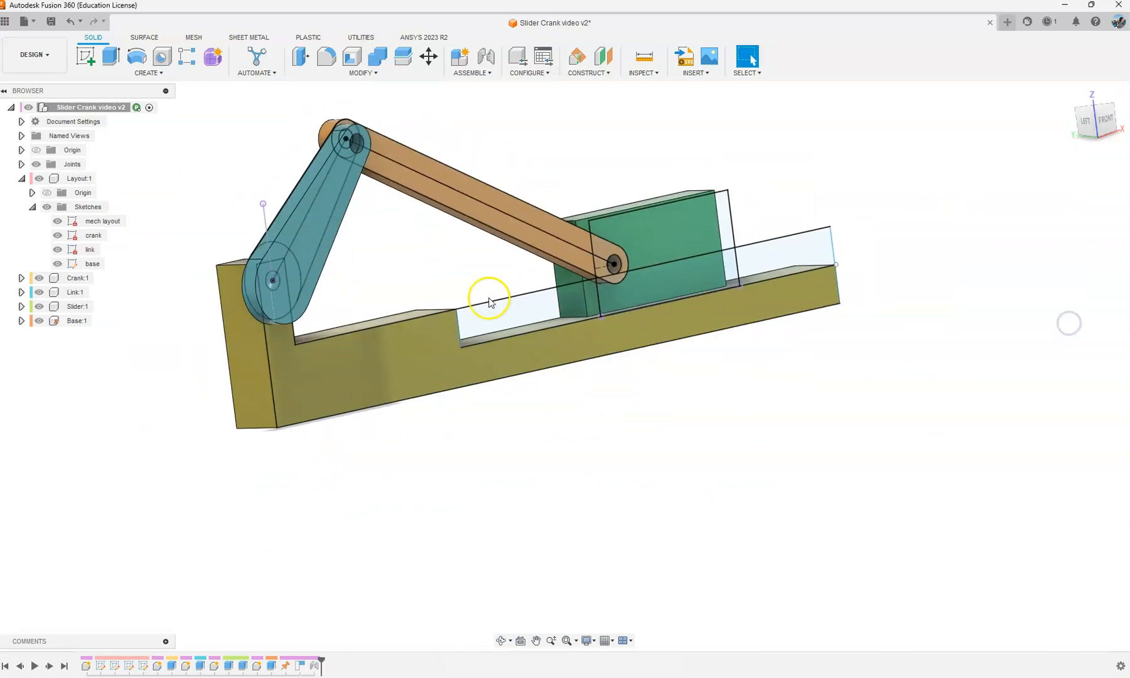
mouse_move(352, 210)
left_mouse_down()
mouse_move(385, 268)
mouse_move(370, 261)
left_mouse_up()
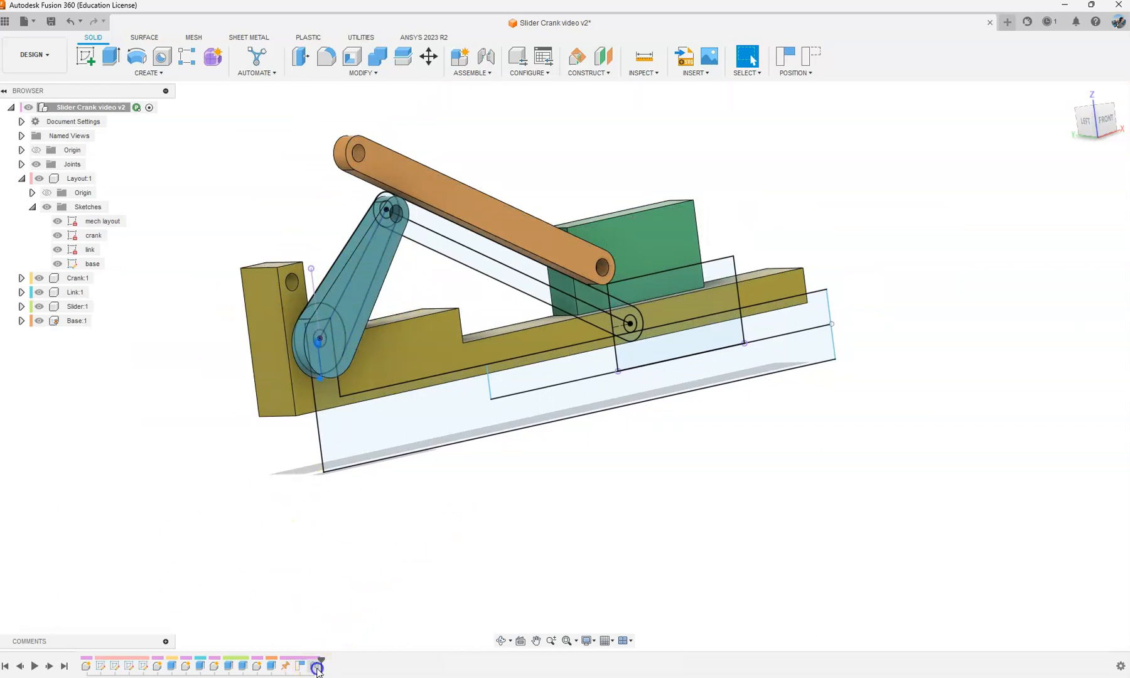
Step: Delete the crank's joint and captured position from the design history, and run the history marker from the beginning back to the end
key("Delete")
left_click(301, 665)
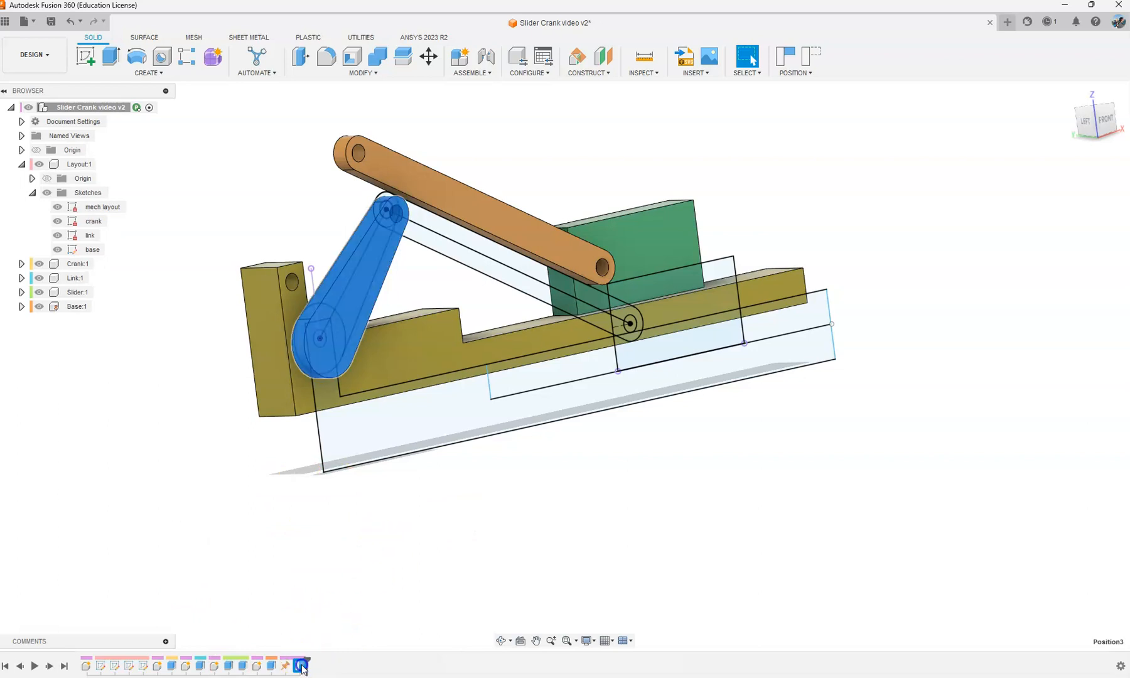
left_click(356, 604)
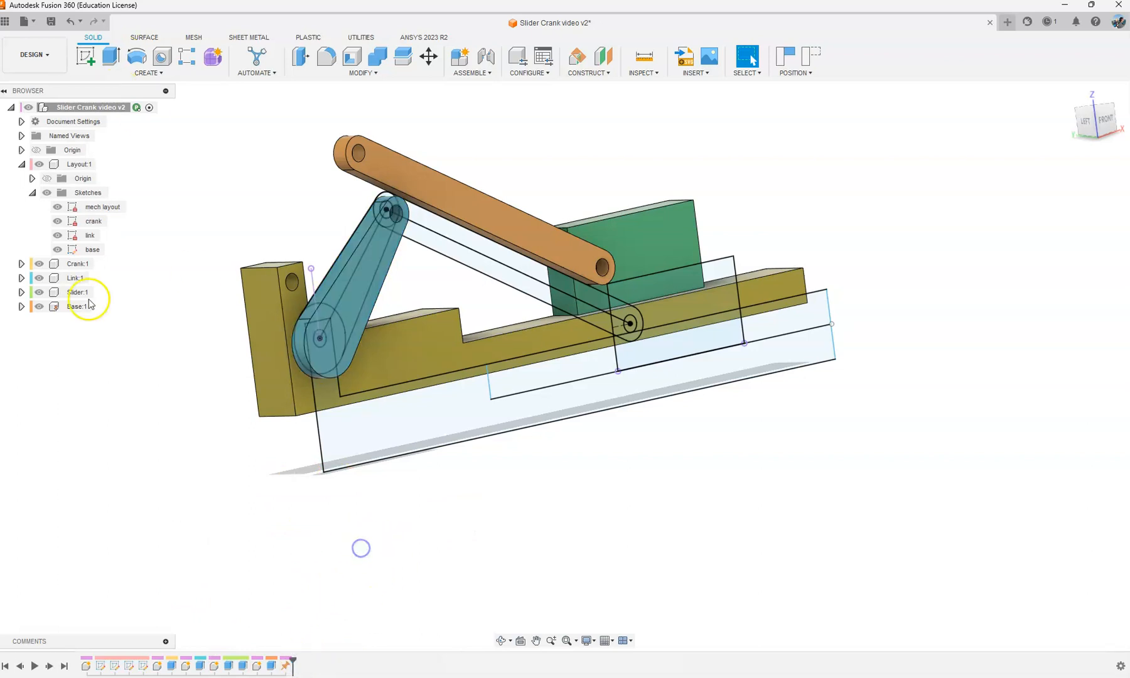
left_click(64, 666)
middle_click_drag(577, 159, 429, 177, "shift")
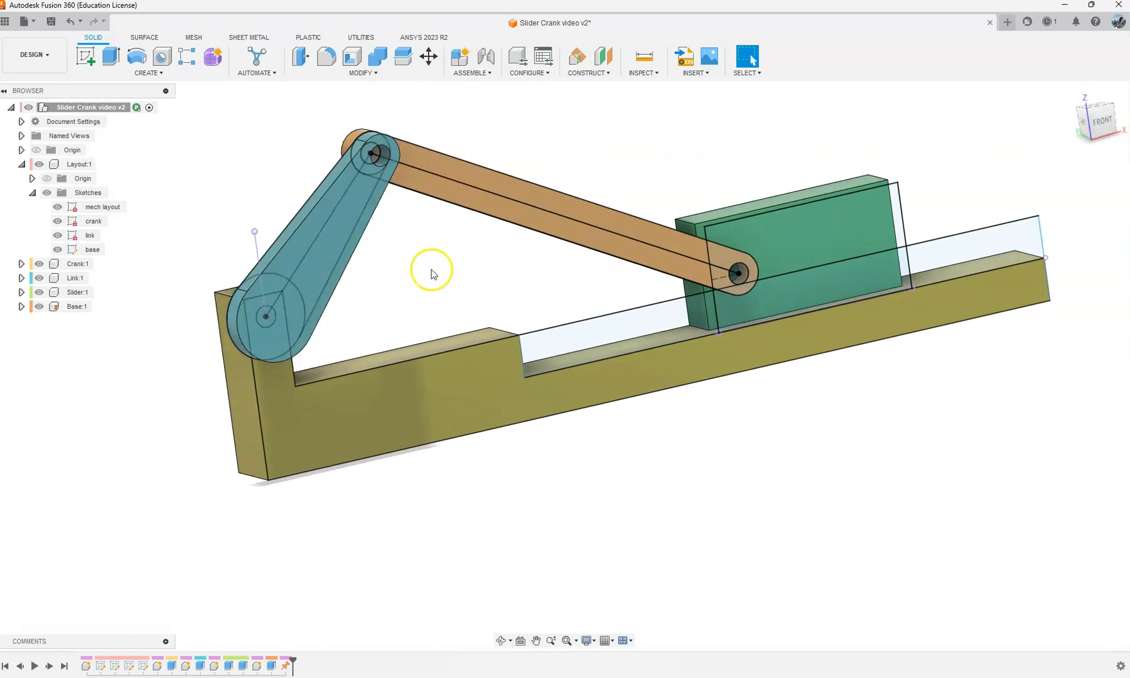
Step: Hide the crank, link and base sketches of the layout component, leaving only the mech layout sketch shown
scroll(444, 300, "down", 2)
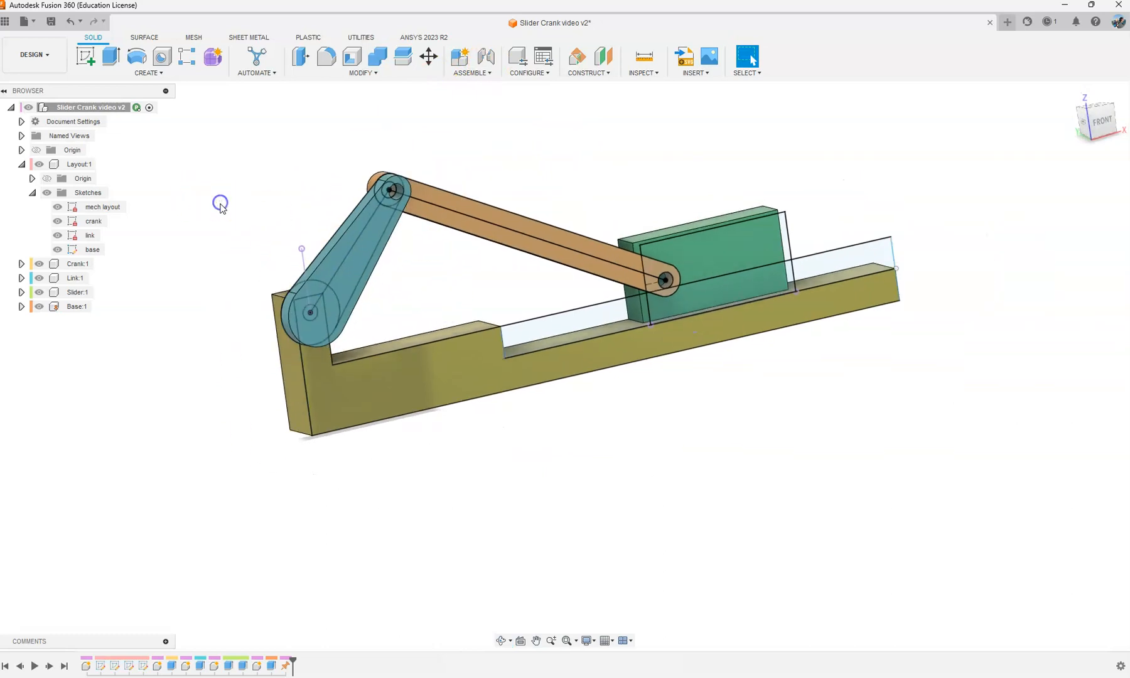
right_click(101, 211)
left_click(219, 183)
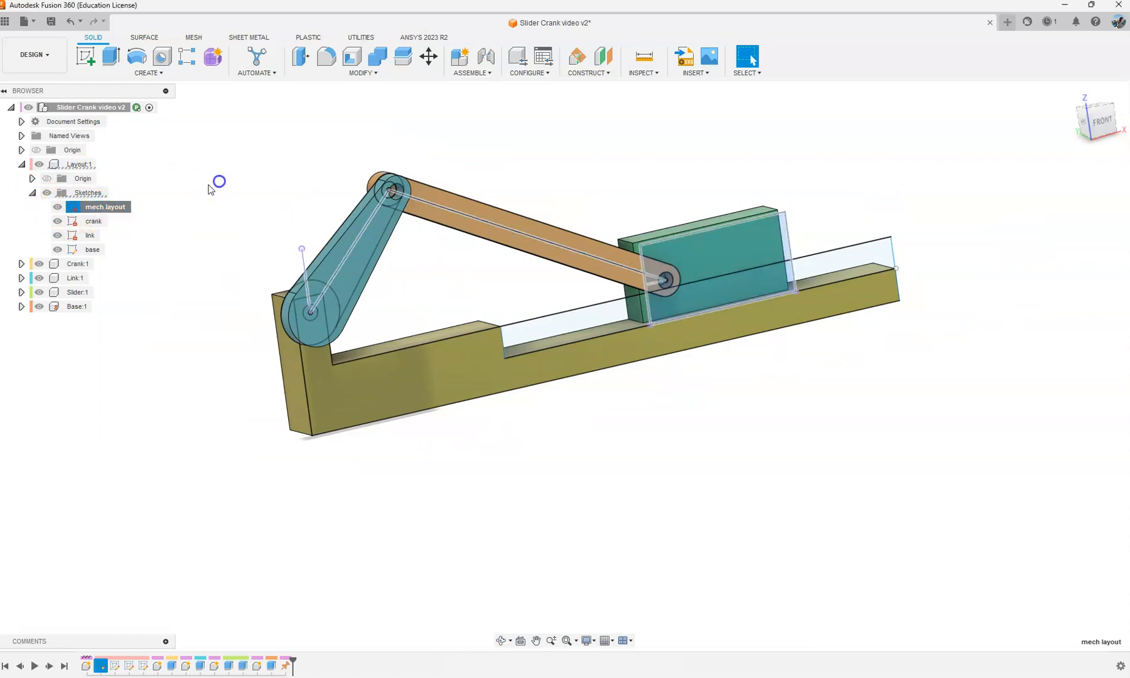
left_click(58, 220)
left_click(58, 234)
left_click(58, 246)
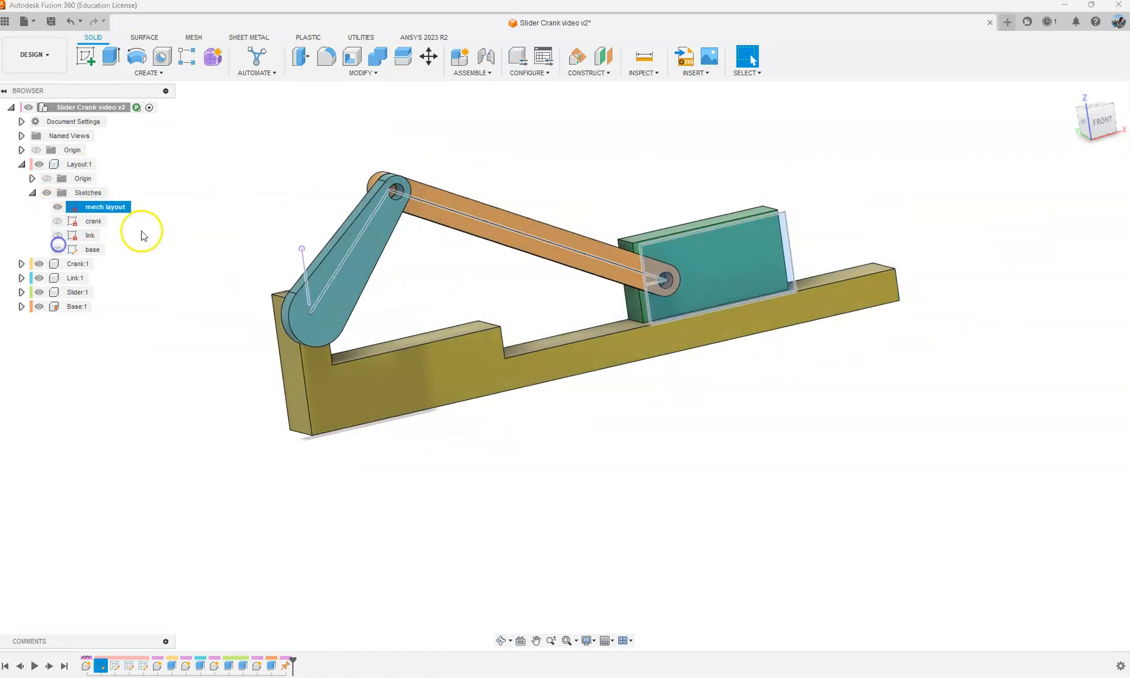
Step: Display the dimensions of the mech layout sketch on the model
right_click(105, 207)
left_click(149, 380)
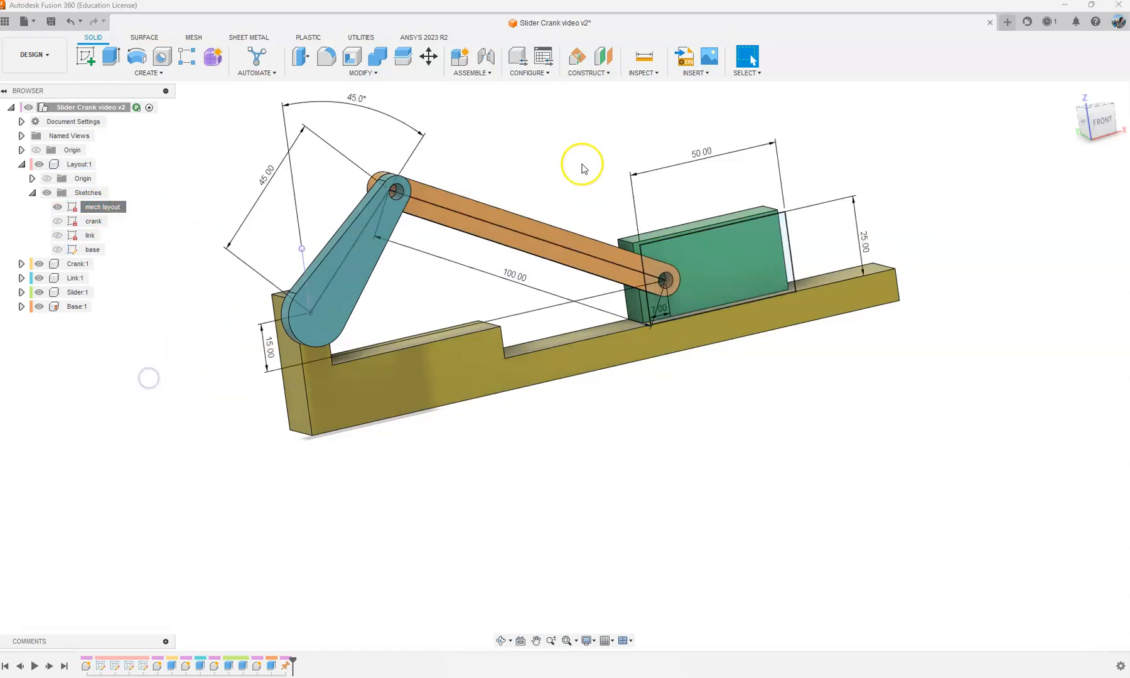
scroll(573, 182, "down", 3)
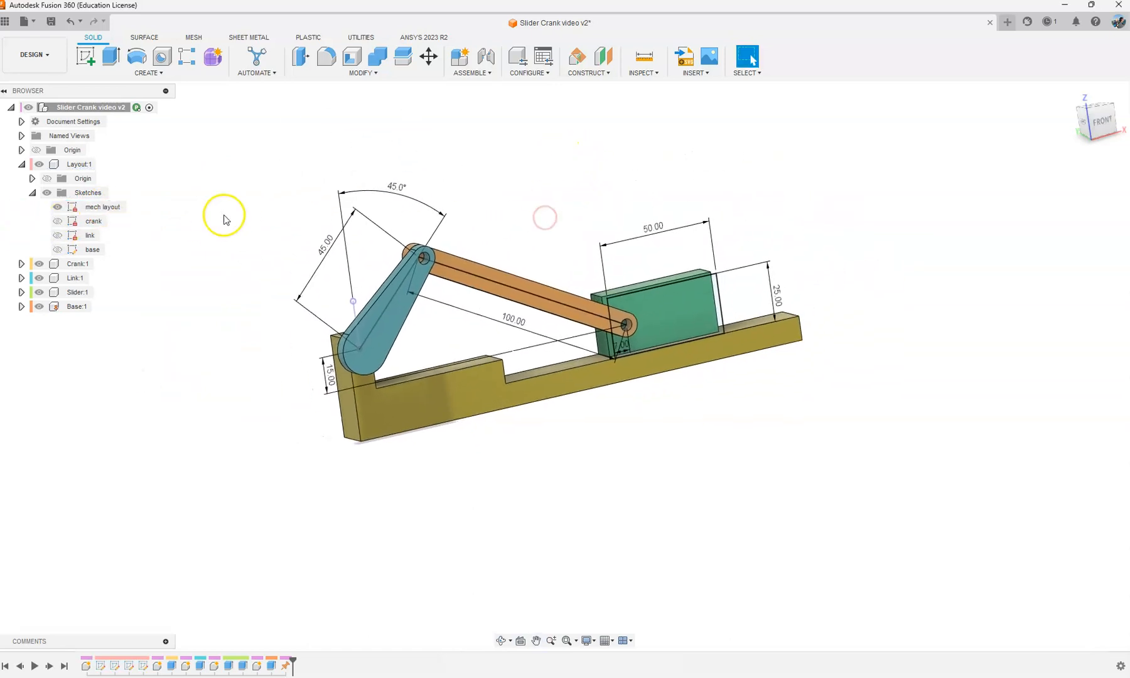
right_click(103, 207)
left_click(133, 373)
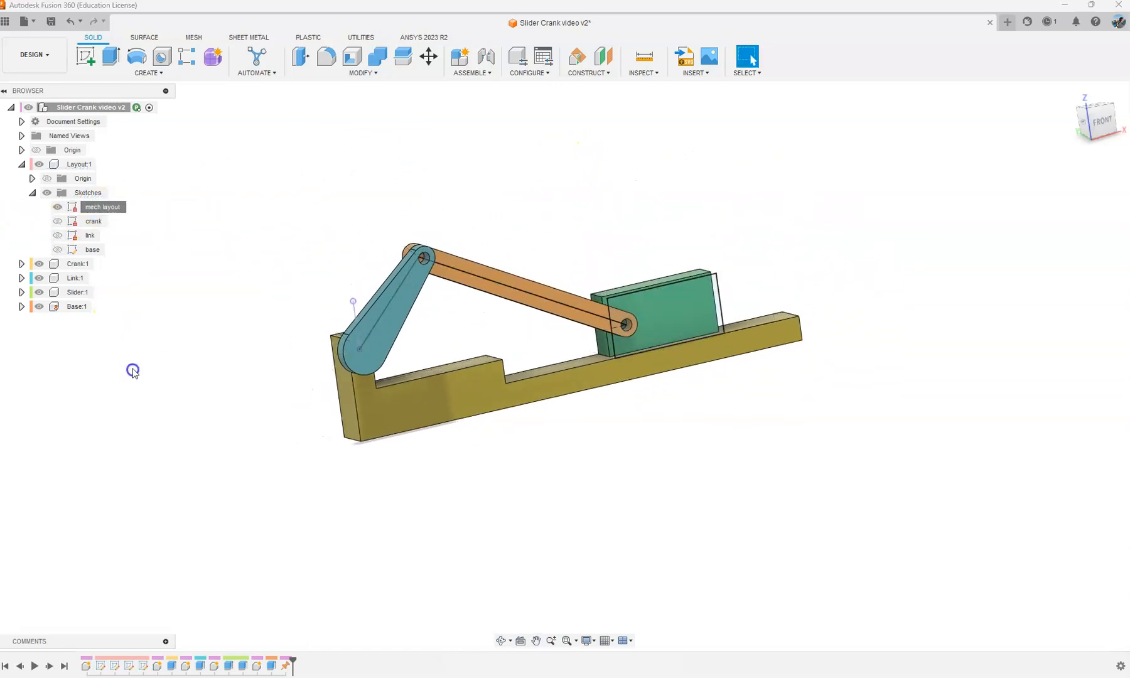
right_click(103, 209)
left_click(135, 377)
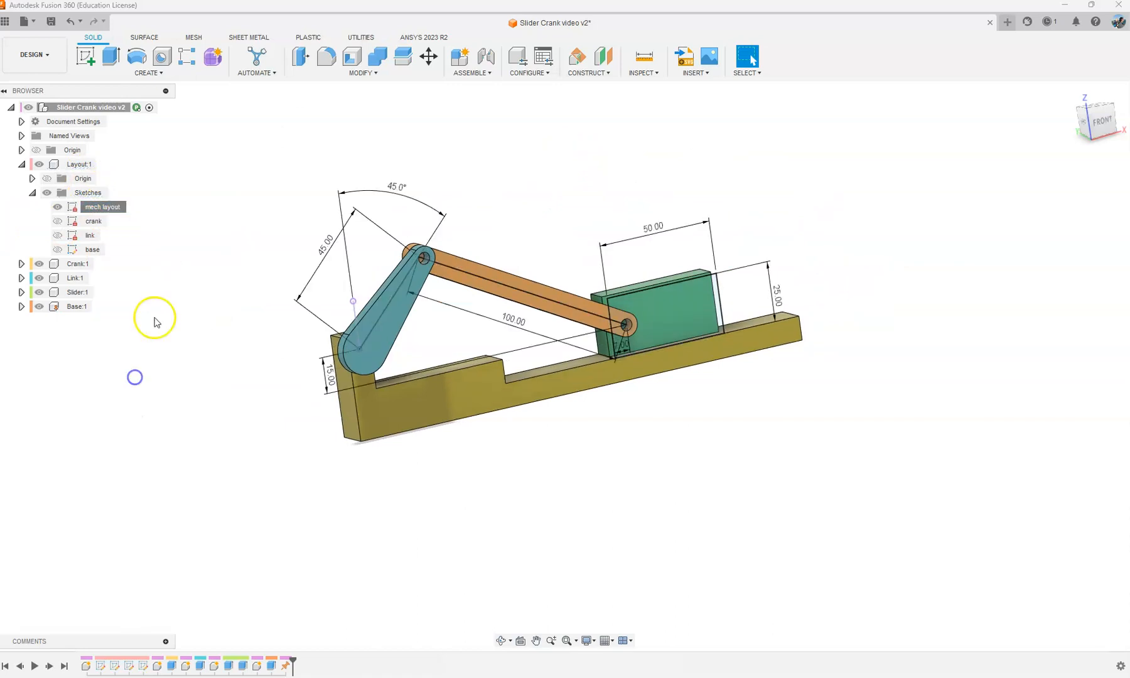
Step: Set the crank's angle dimension in the mech layout sketch to 80 degrees
mouse_move(550, 197)
middle_mouse_down("shift")
mouse_move(517, 176)
mouse_move(523, 191)
middle_mouse_up("shift")
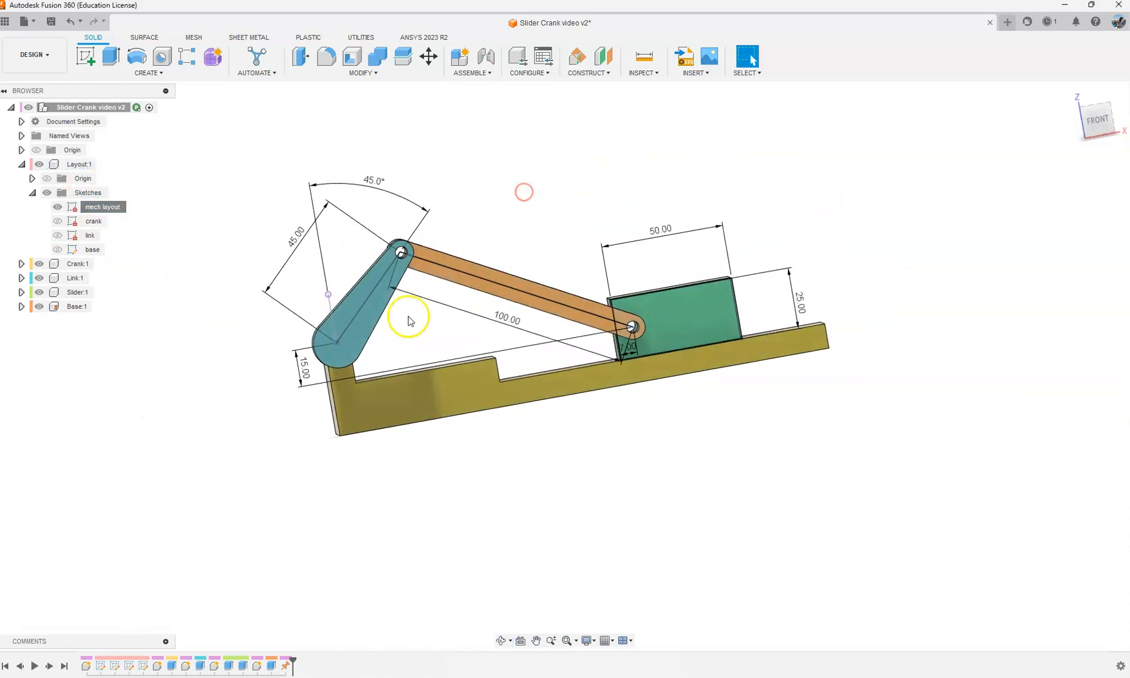
scroll(523, 323, "up", 2)
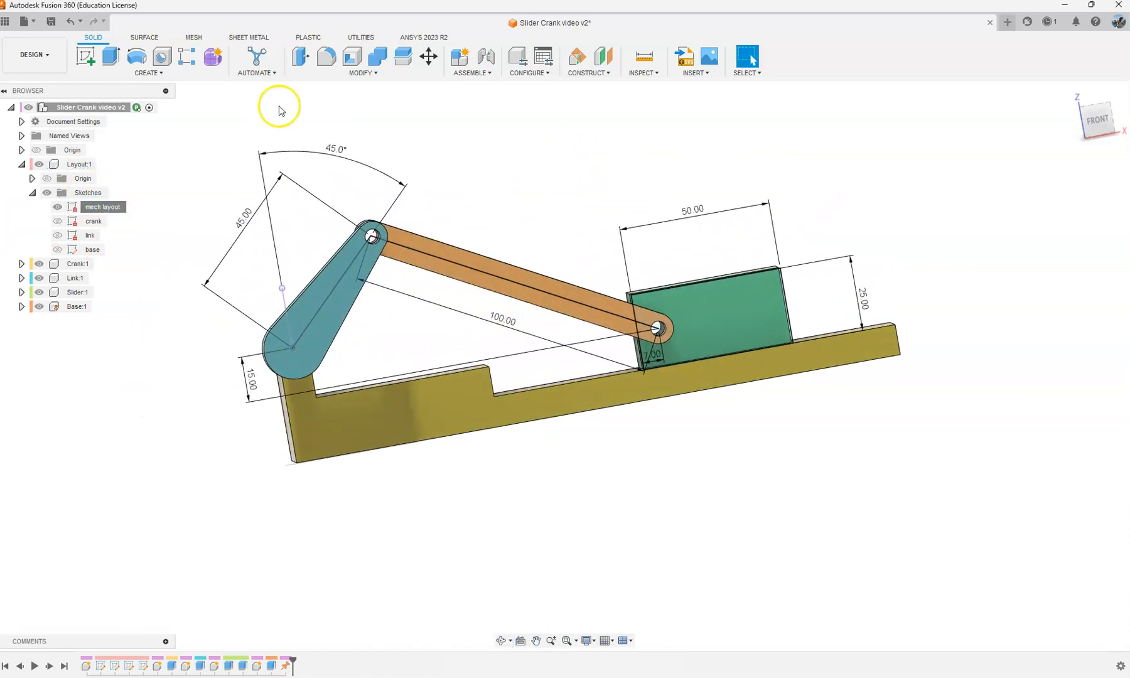
double_click(337, 152)
type("80")
key("Return")
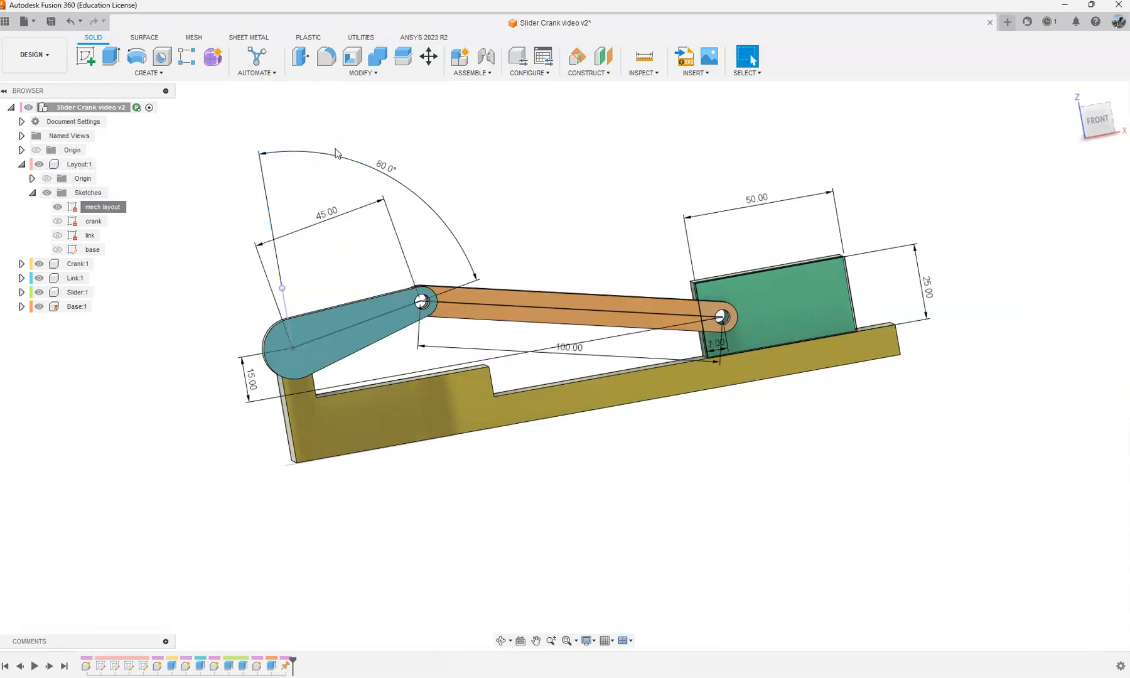
Step: Change the crank's angle in the mech layout sketch to 25 degrees
double_click(383, 163)
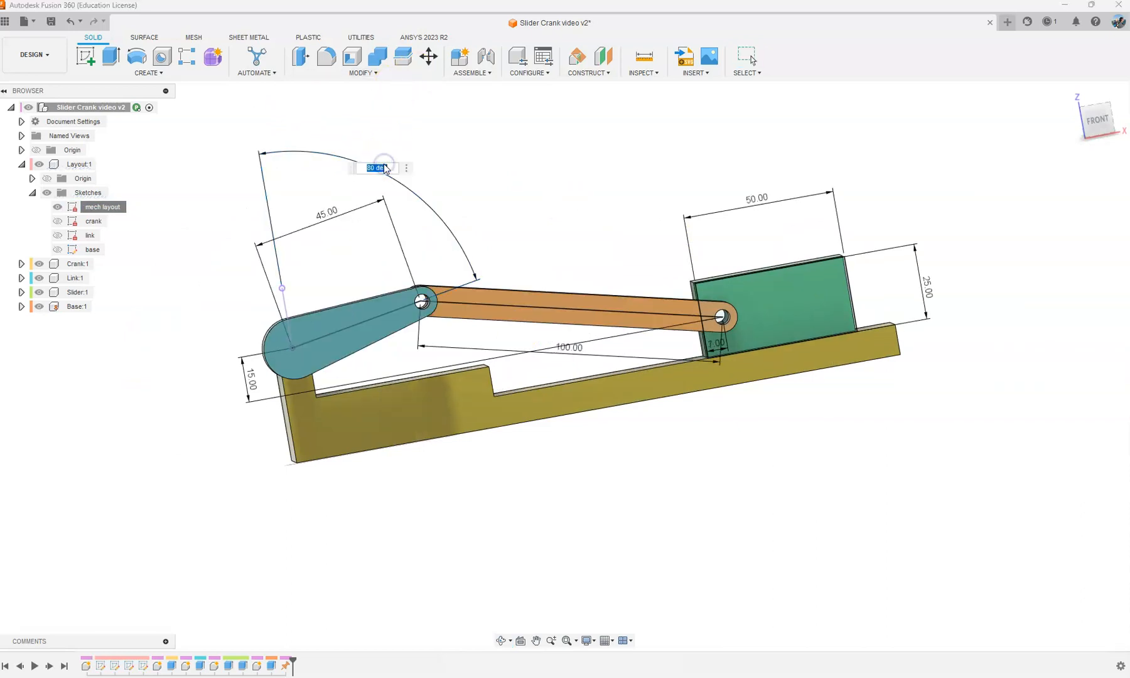
type("25")
key("Return")
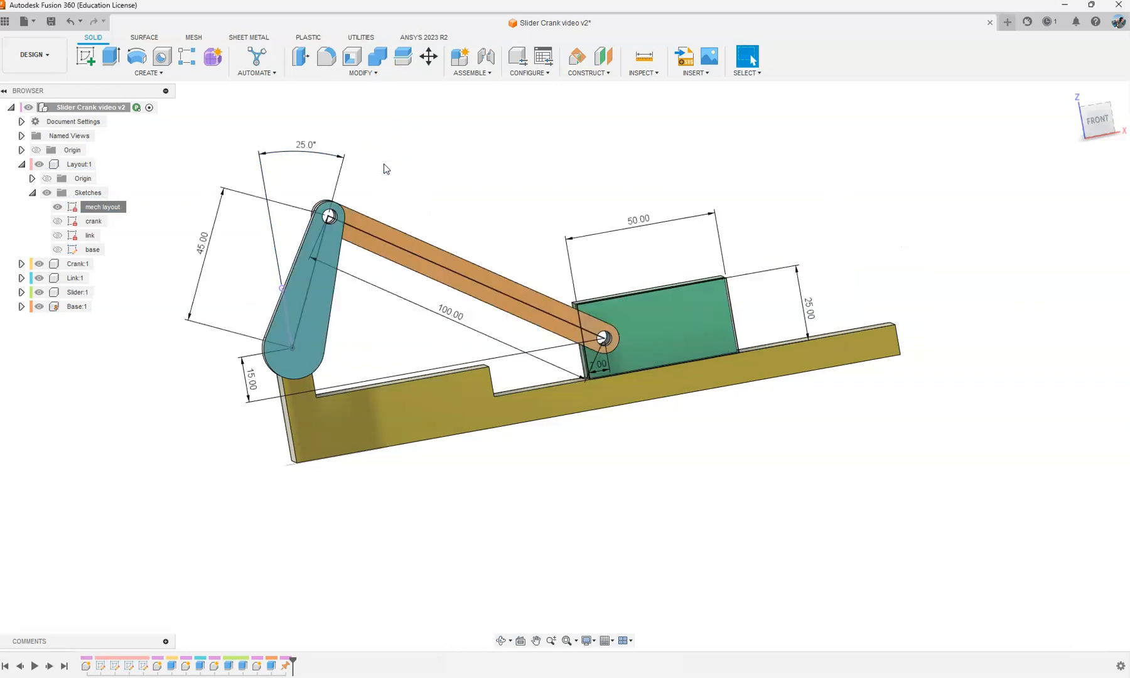
double_click(306, 146)
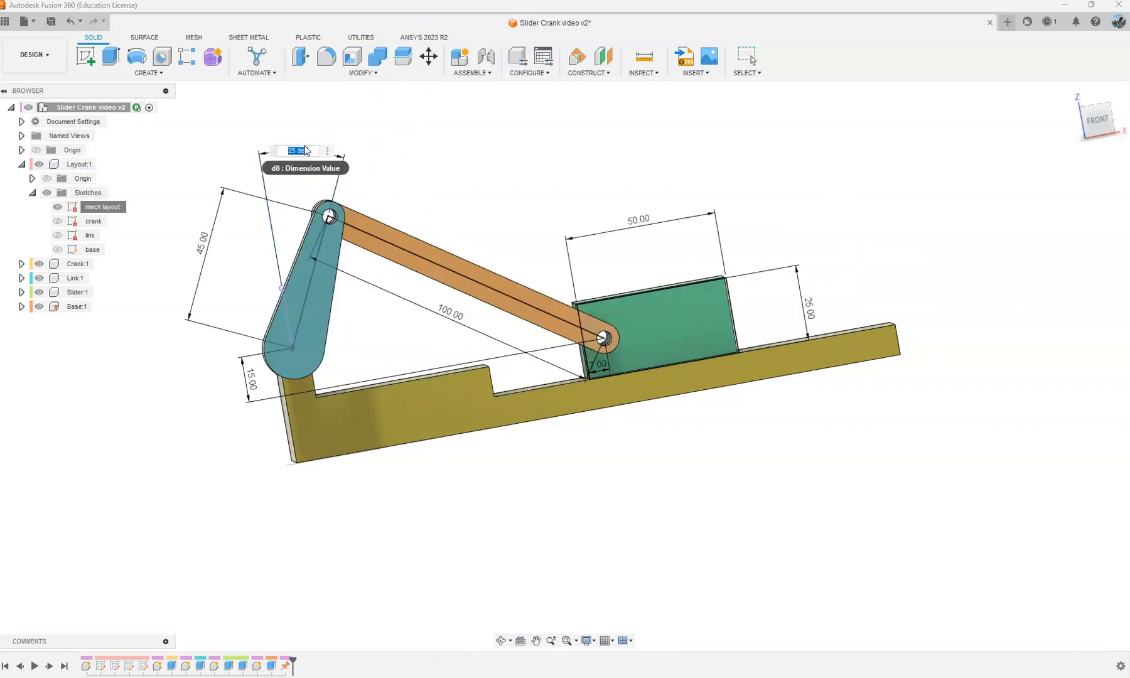
left_click(391, 156)
key("Escape")
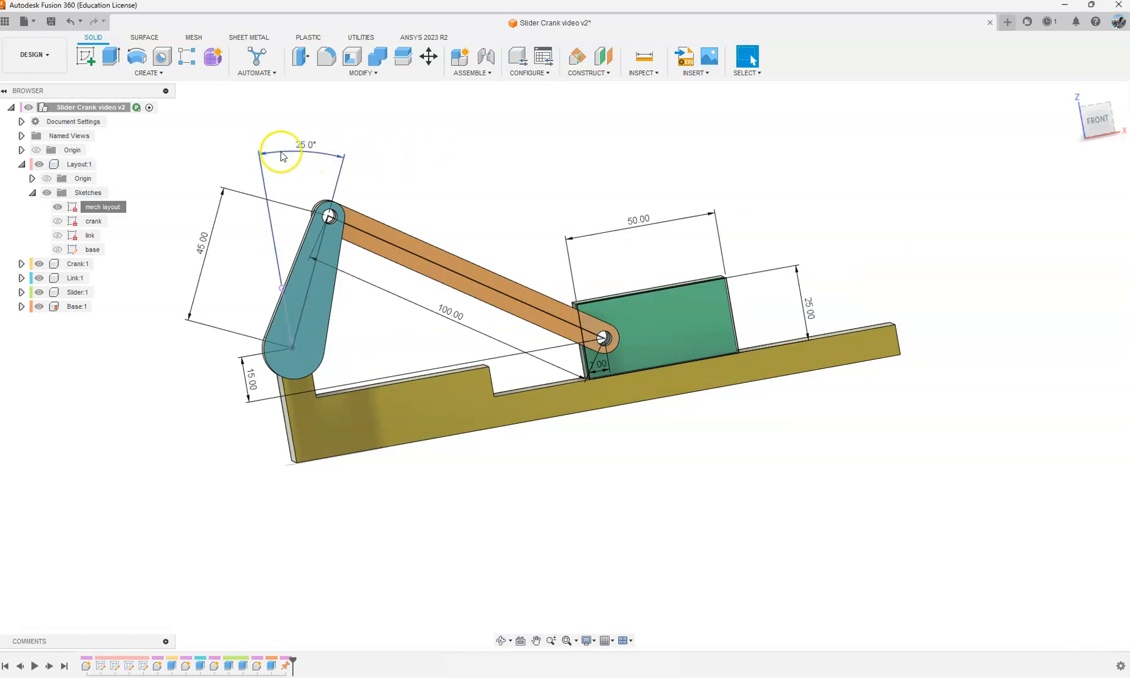
left_click(307, 144)
right_click(111, 209)
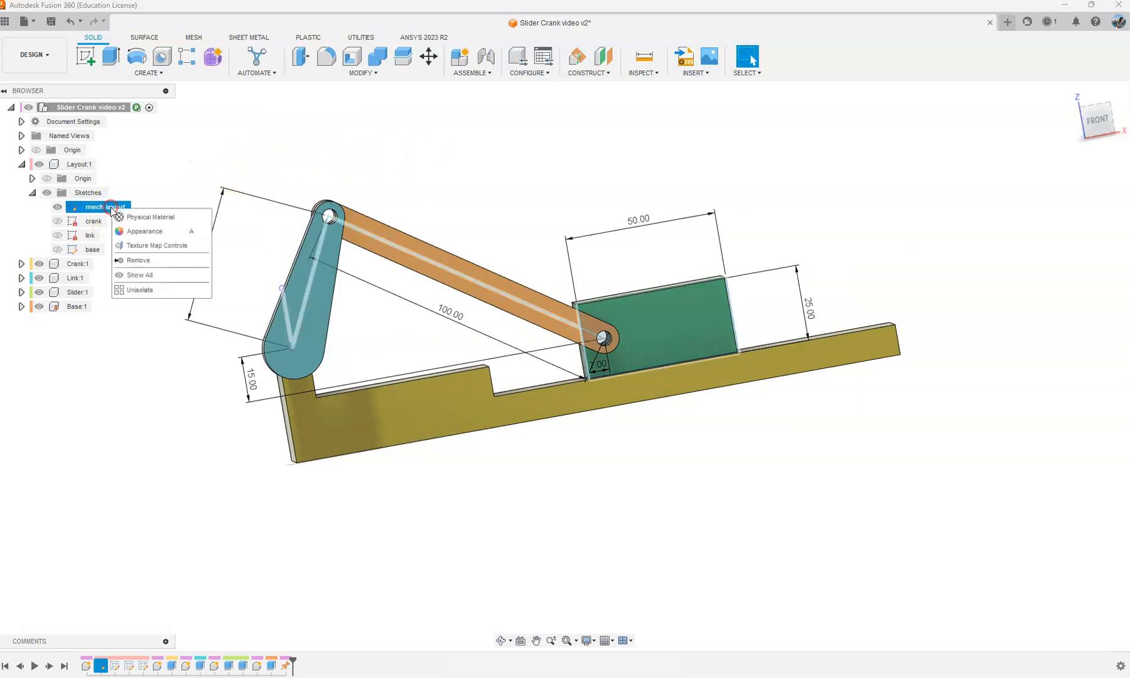
left_click(172, 171)
key("ctrl+z")
left_click(152, 212)
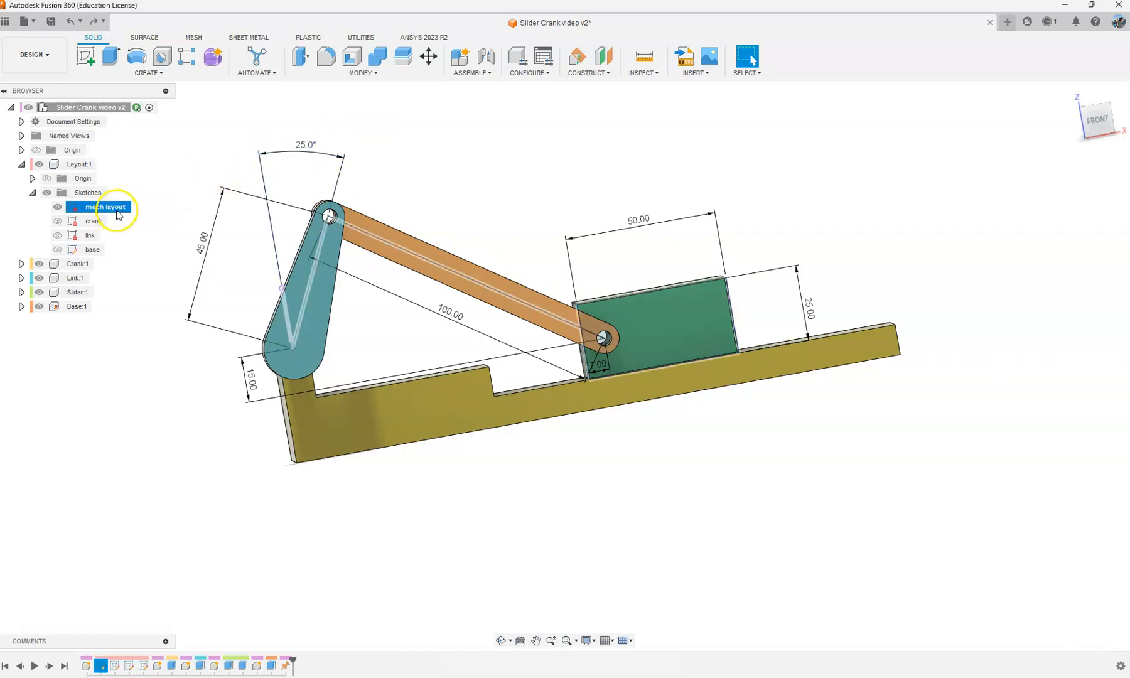
right_click(118, 214)
left_click(169, 160)
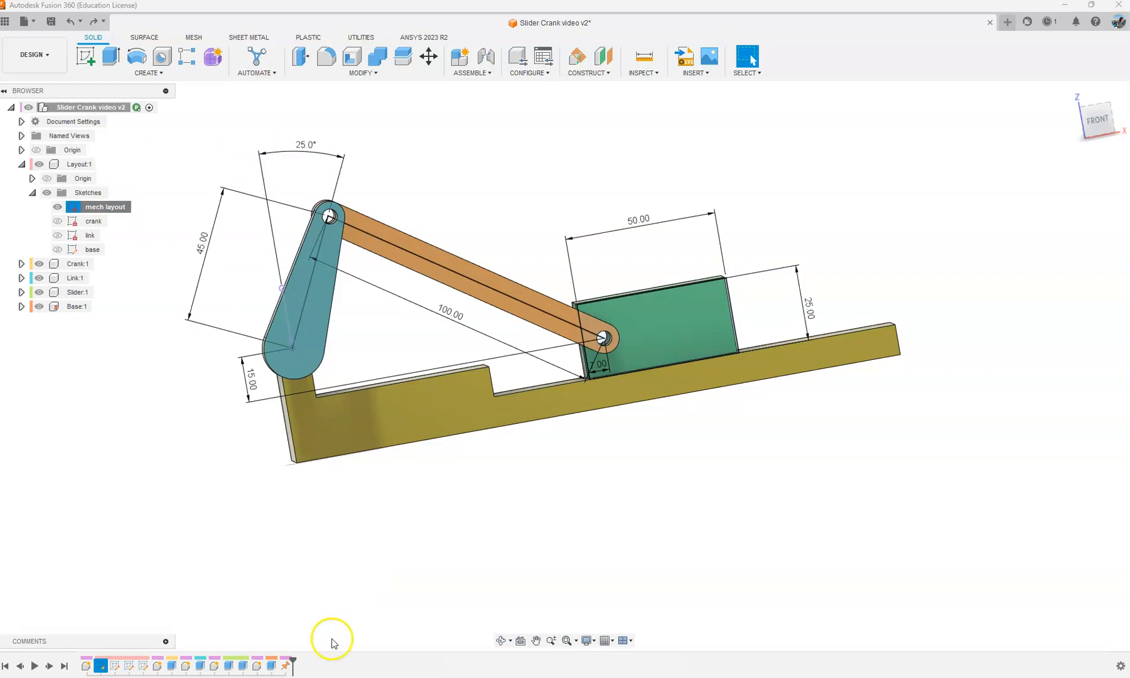
scroll(722, 228, "down", 2)
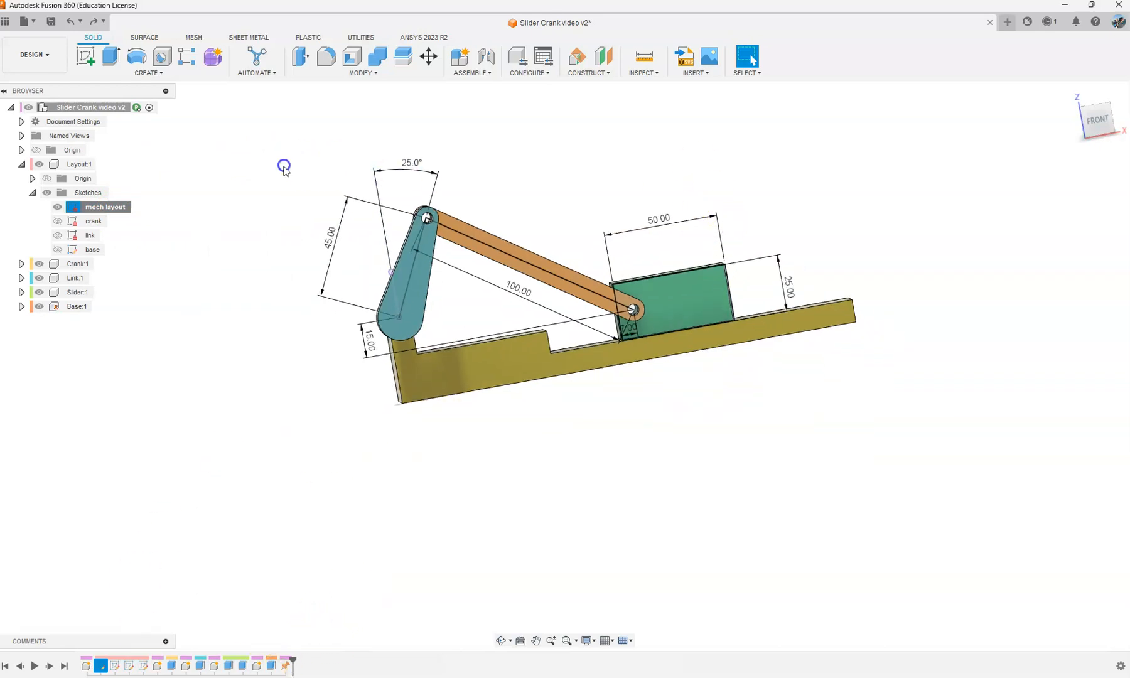
left_click(204, 145)
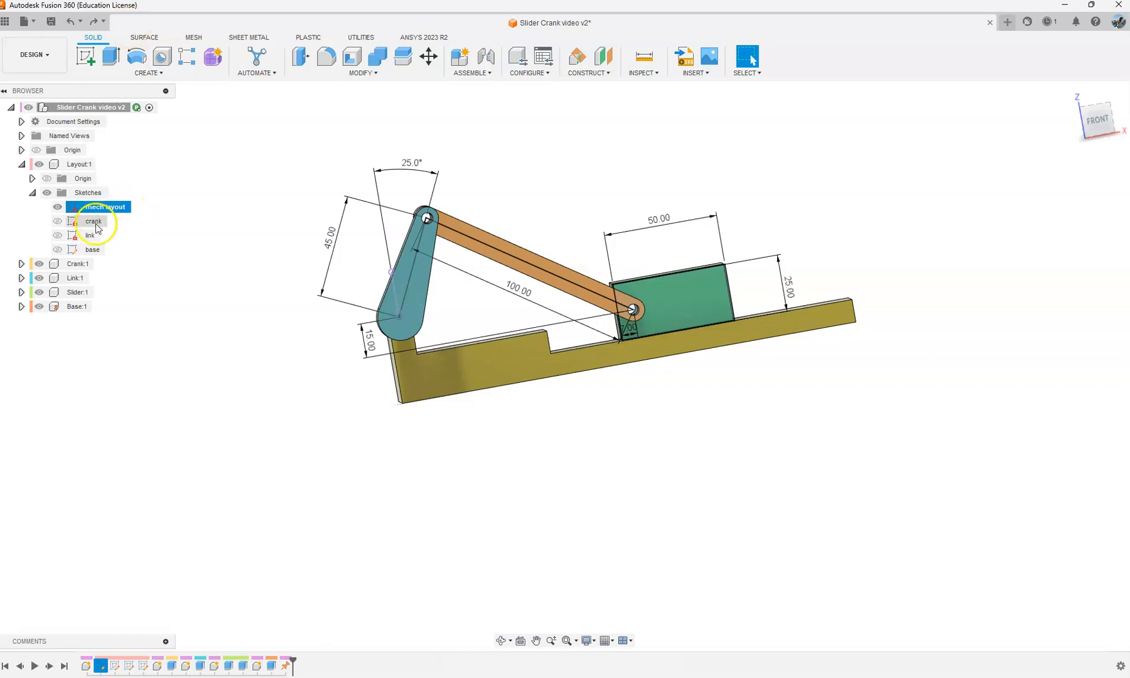
left_click(94, 221, "ctrl")
right_click(95, 221)
left_click(134, 263)
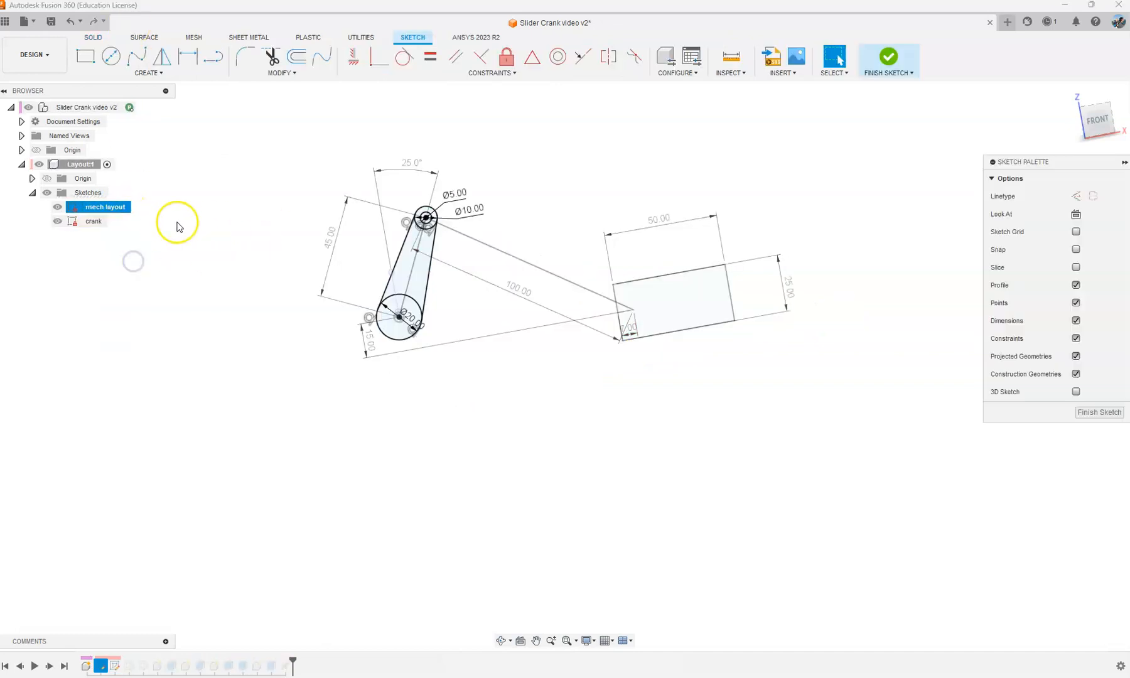
left_click(1098, 412)
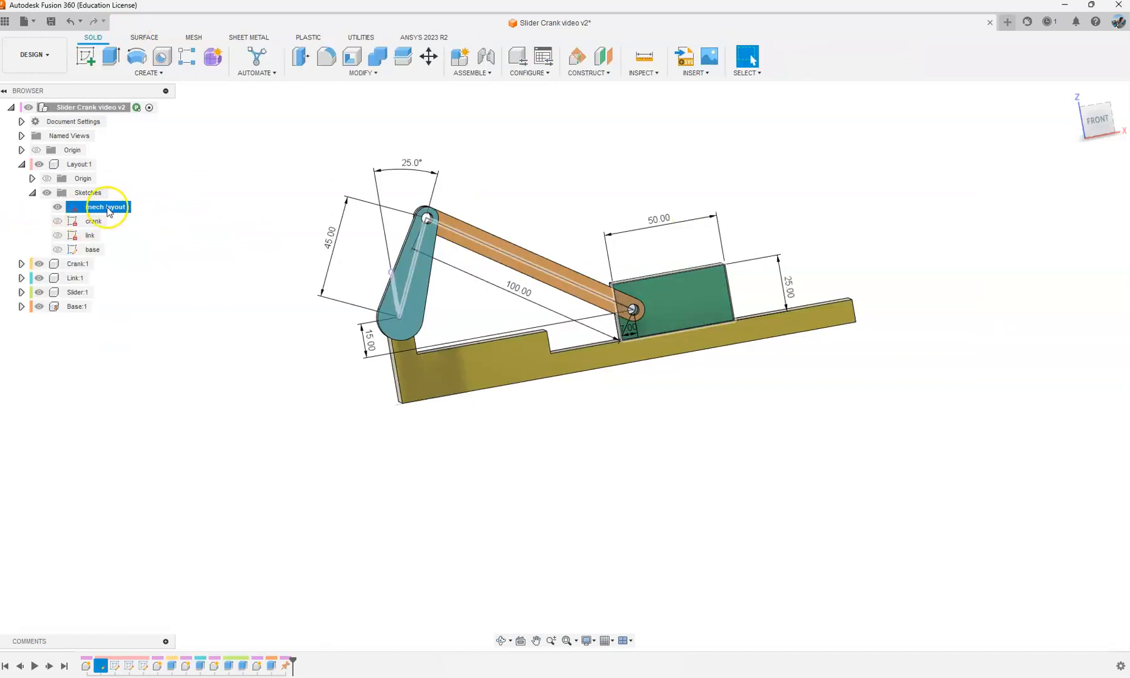
right_click(102, 208)
left_click(179, 165)
left_click(86, 193)
right_click(86, 193)
left_click(166, 157)
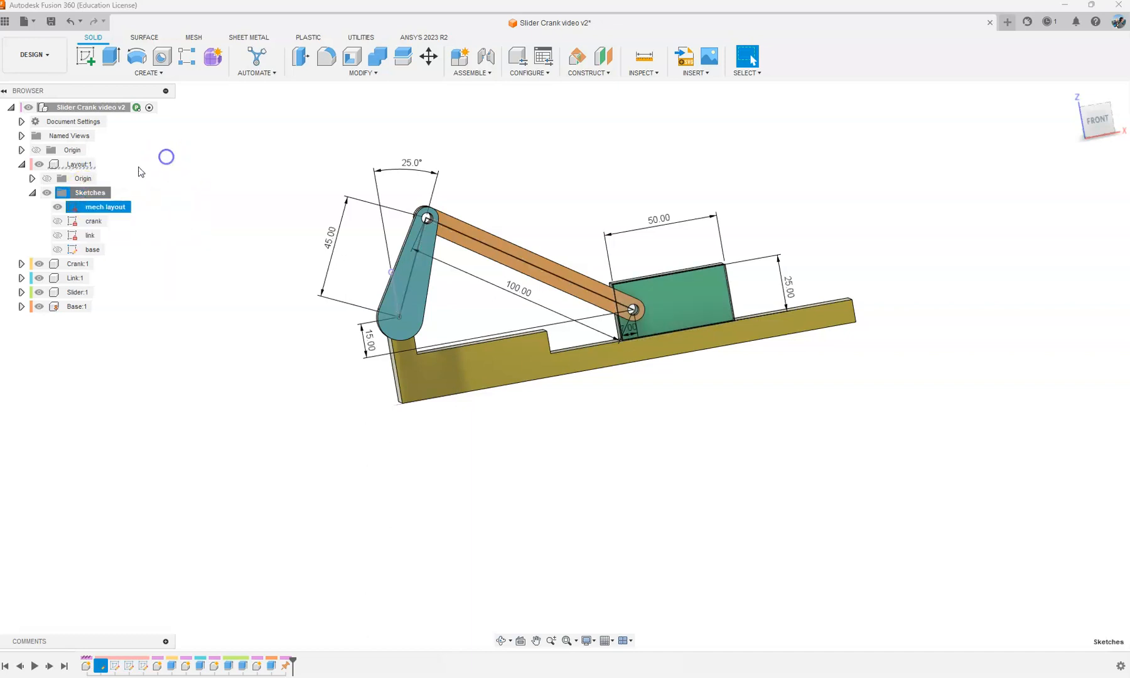
left_click(84, 211)
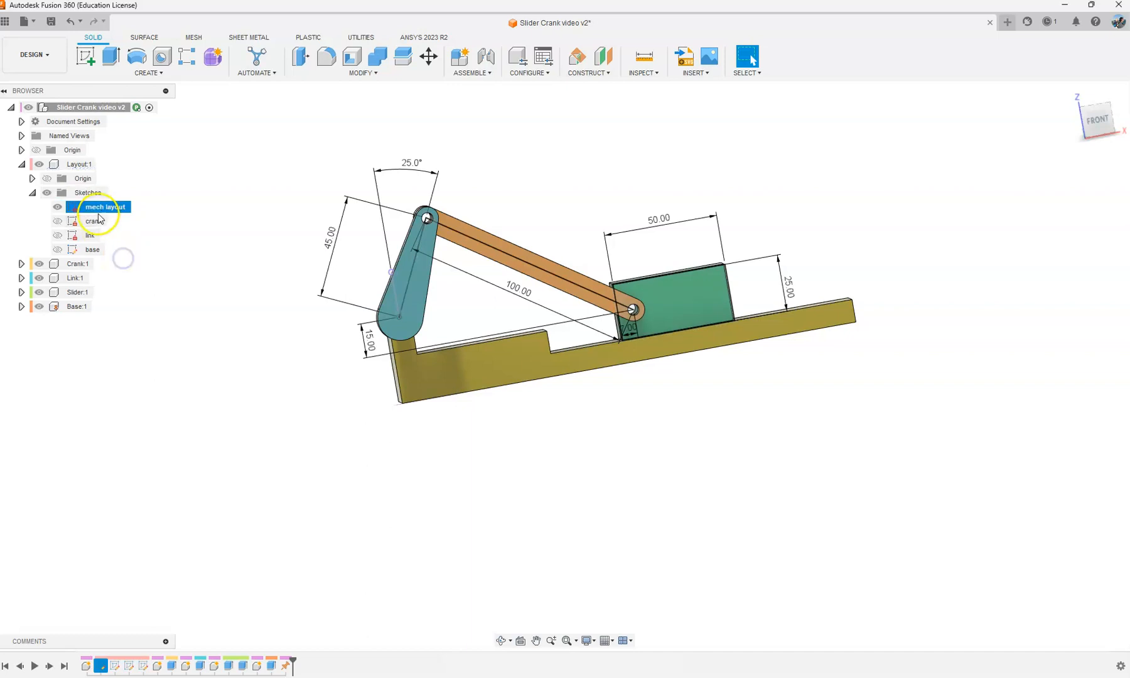
right_click(101, 209)
left_click(130, 289)
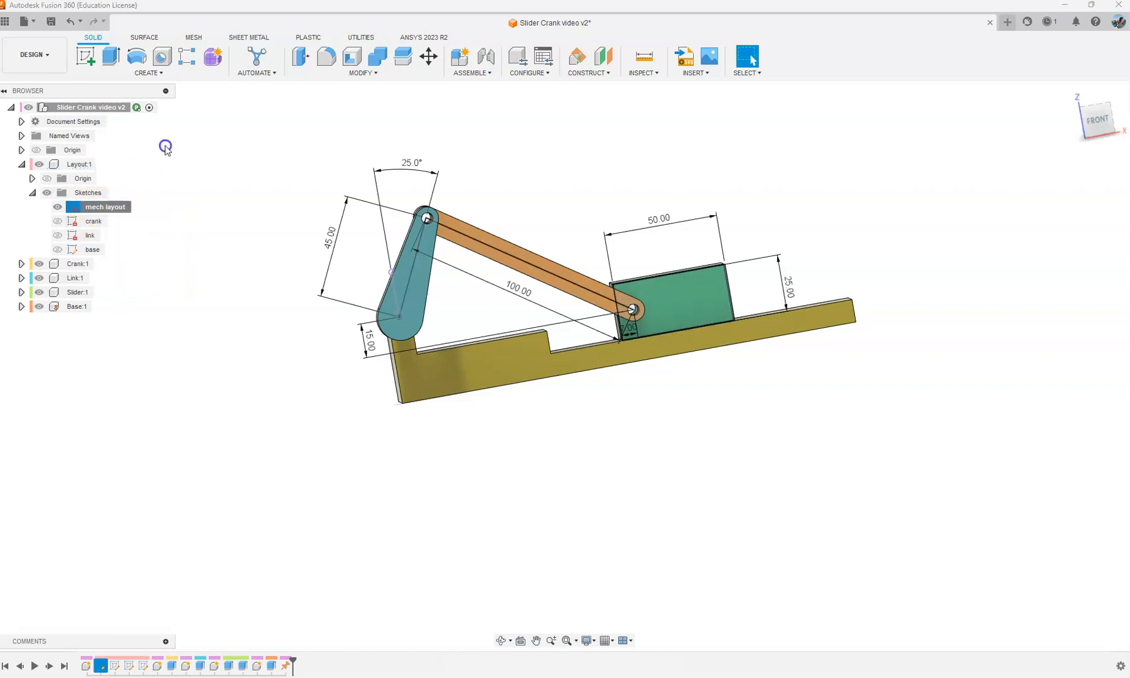
left_click(102, 164)
right_click(75, 212)
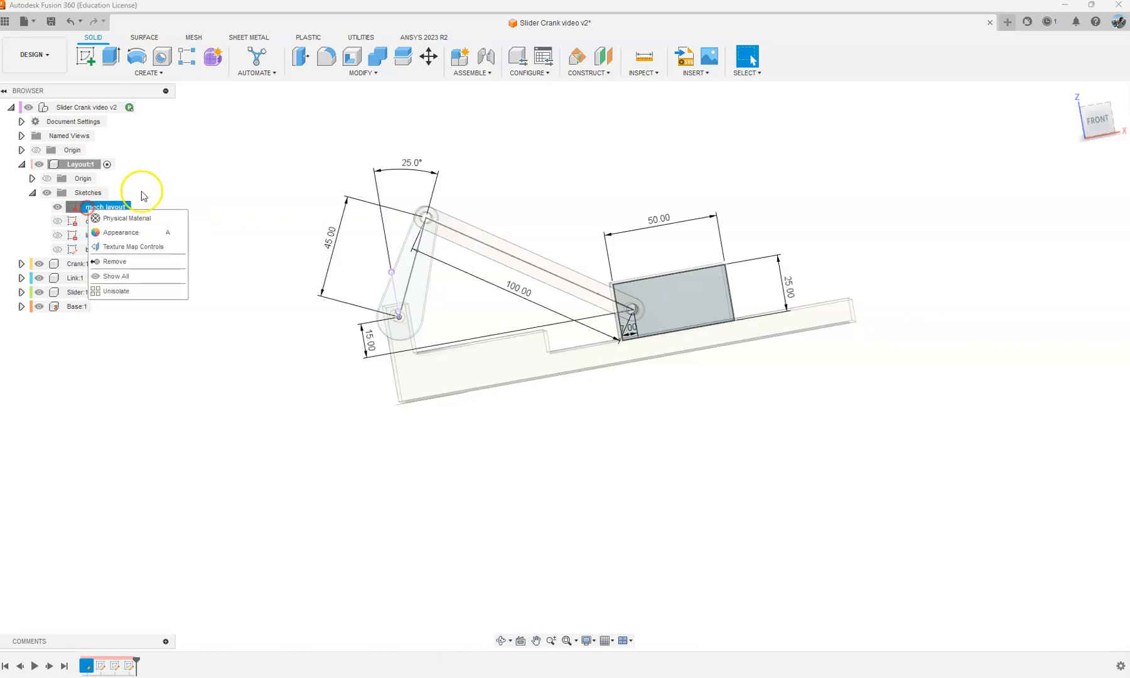
left_click(203, 178)
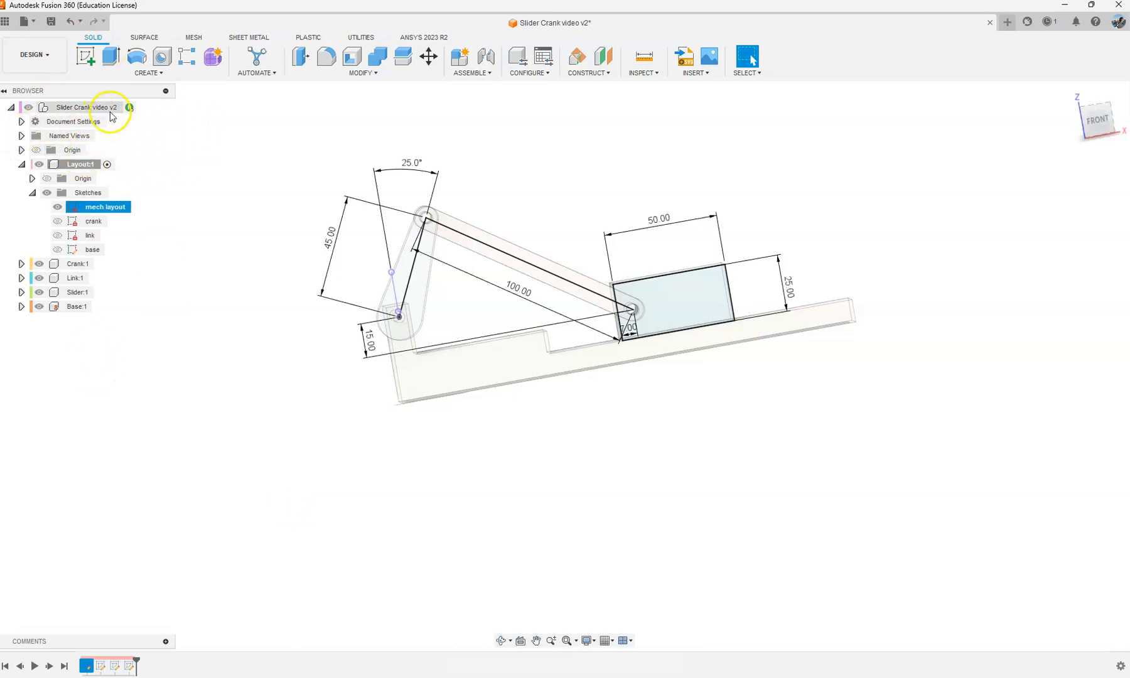
left_click(144, 108)
scroll(237, 235, "down", 3)
scroll(240, 234, "up", 3)
middle_click_drag(297, 168, 319, 173)
left_click(57, 208)
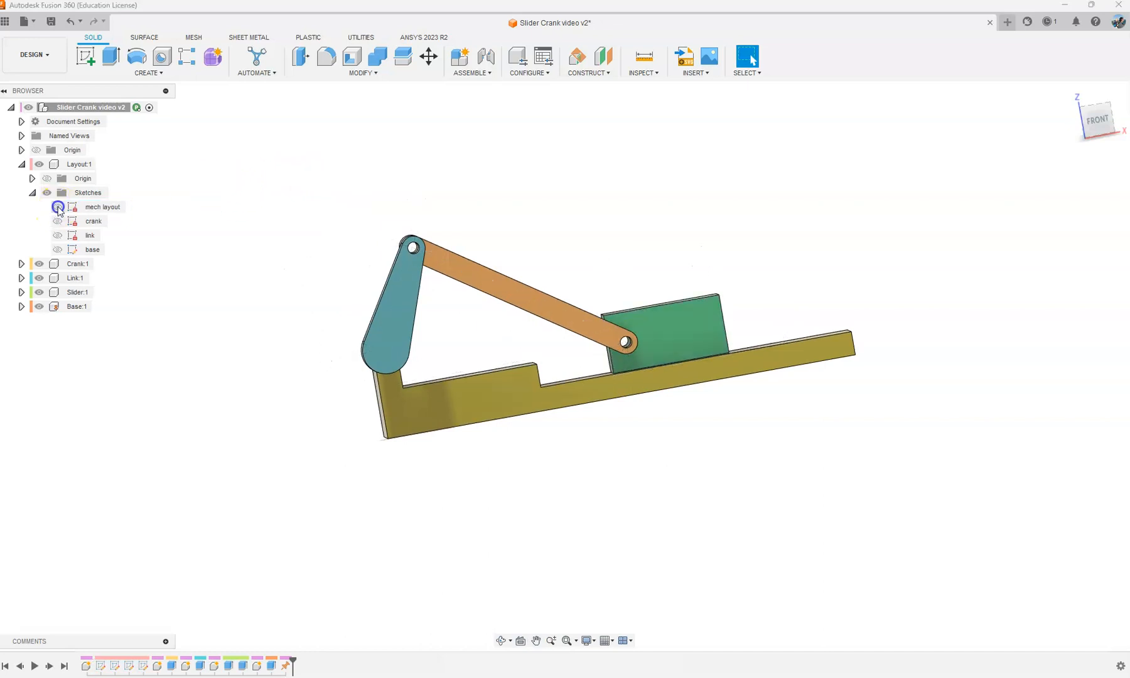
left_click(58, 207)
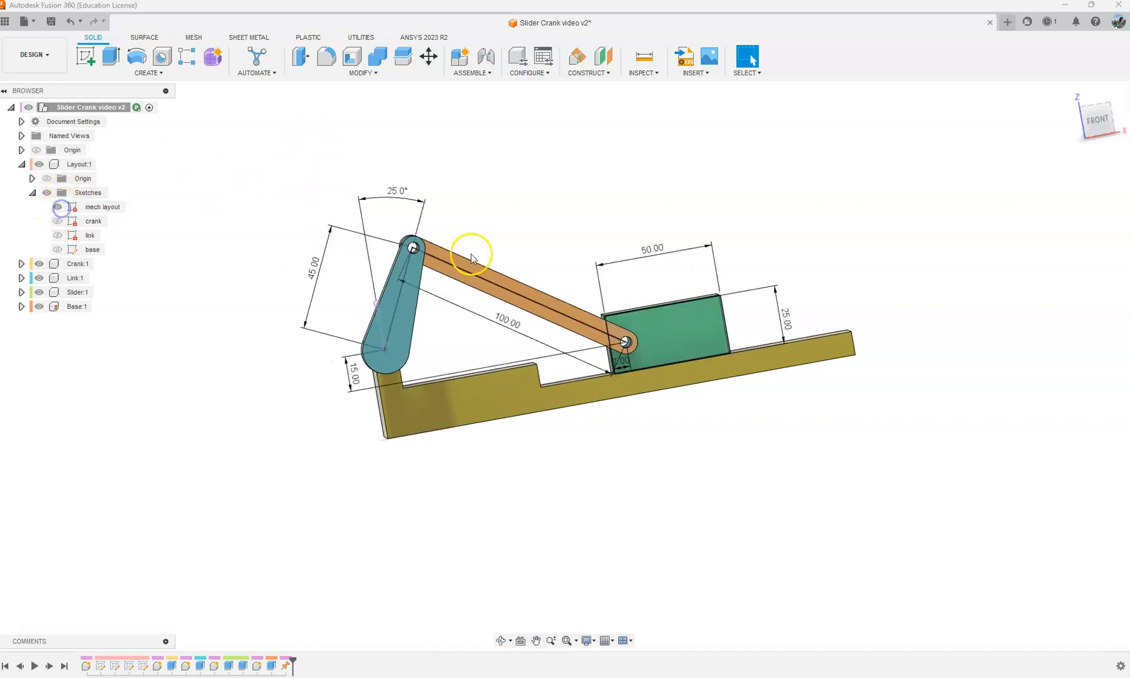
Step: Delete the crank's angle dimension in the mech layout sketch and swing the crank's free end to about X -41.7, Z 17.0 mm
right_click(103, 209)
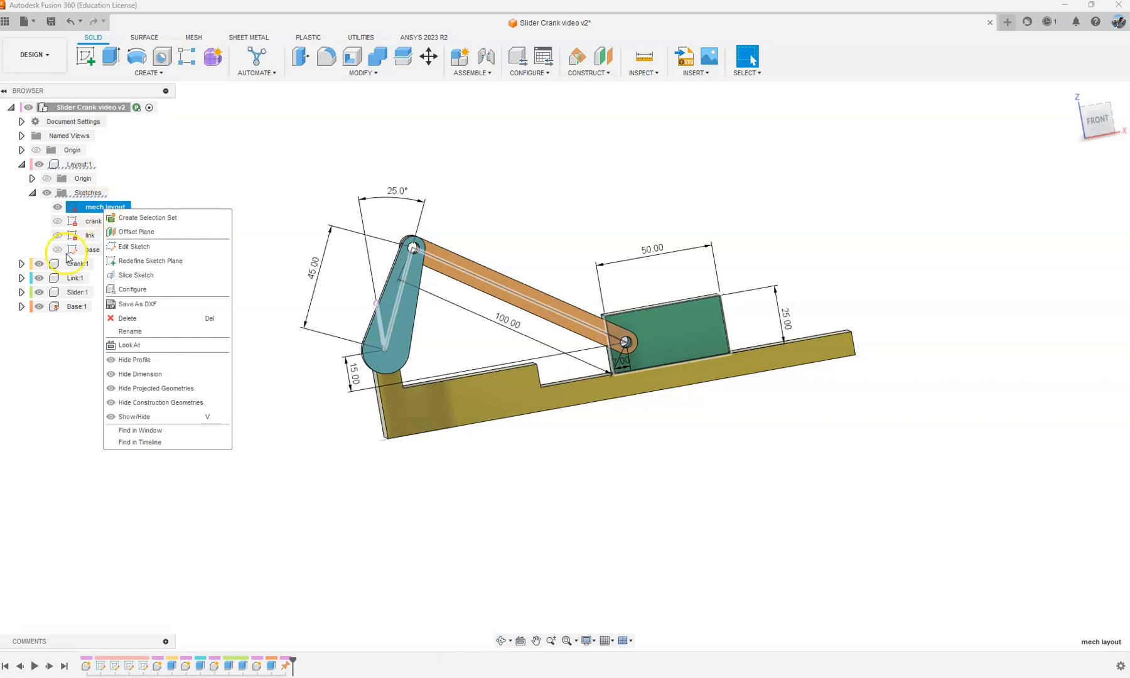
left_click(137, 247)
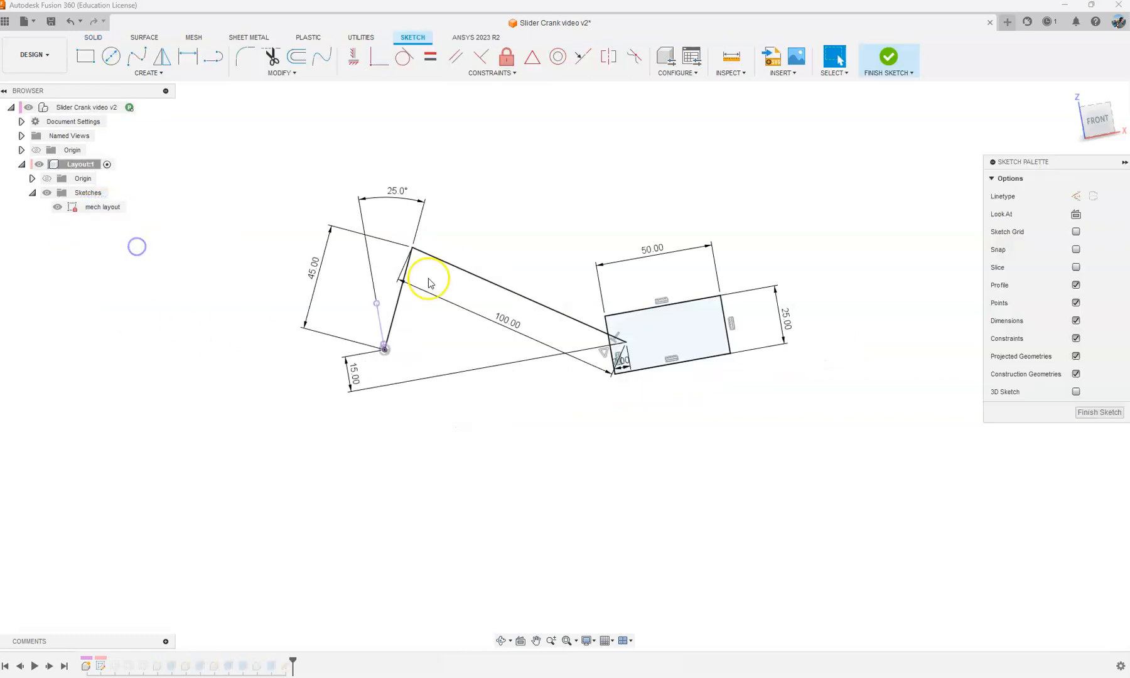
left_click(396, 197)
key("Delete")
mouse_move(412, 248)
left_mouse_down()
mouse_move(336, 255)
mouse_move(293, 287)
mouse_move(272, 327)
left_mouse_up()
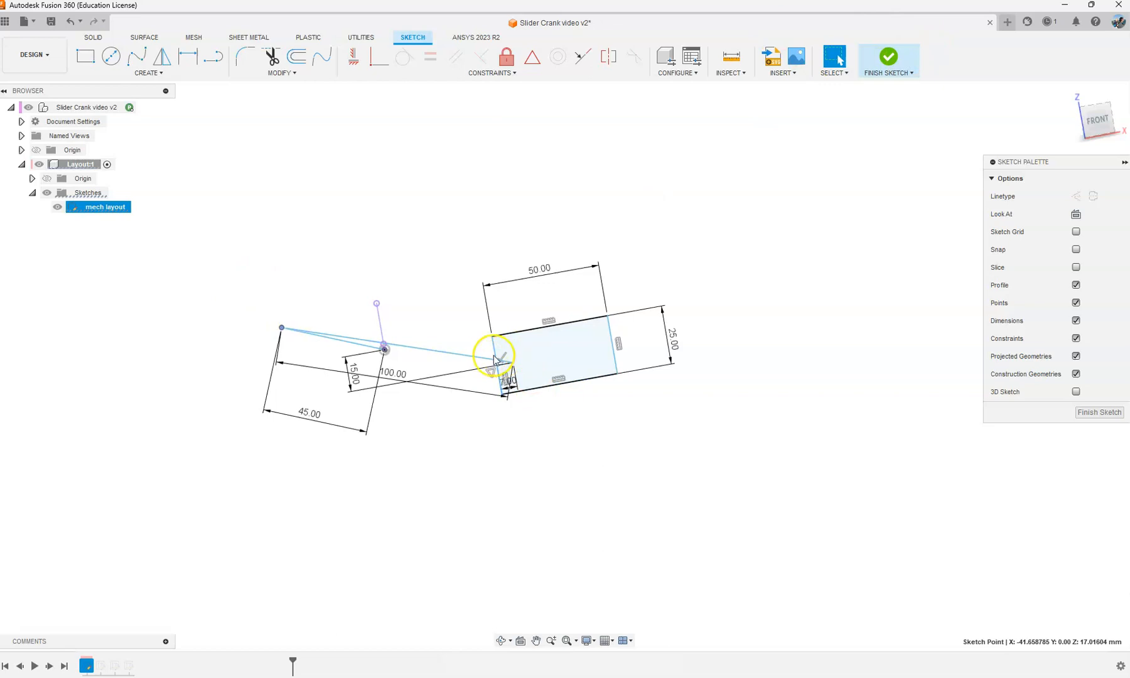
left_click(899, 59)
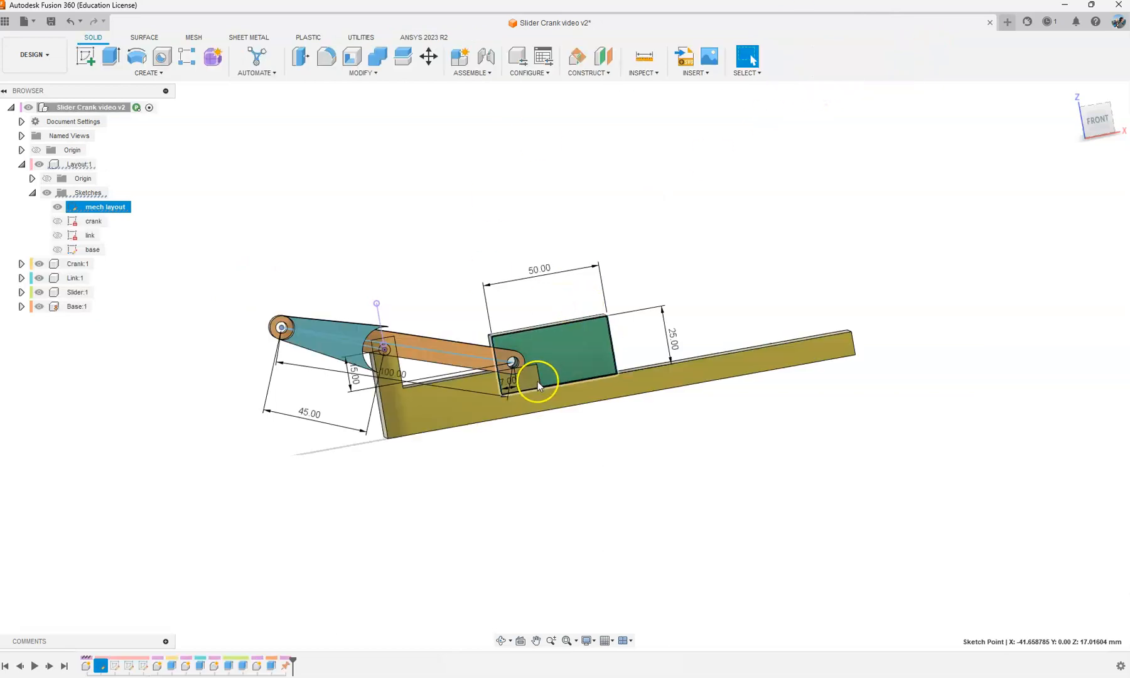
Step: In the layout's base sketch, move the step's vertical edge toward the crank pivot, about 45 mm from the pivot hole
scroll(537, 380, "up", 5)
scroll(534, 348, "down", 5)
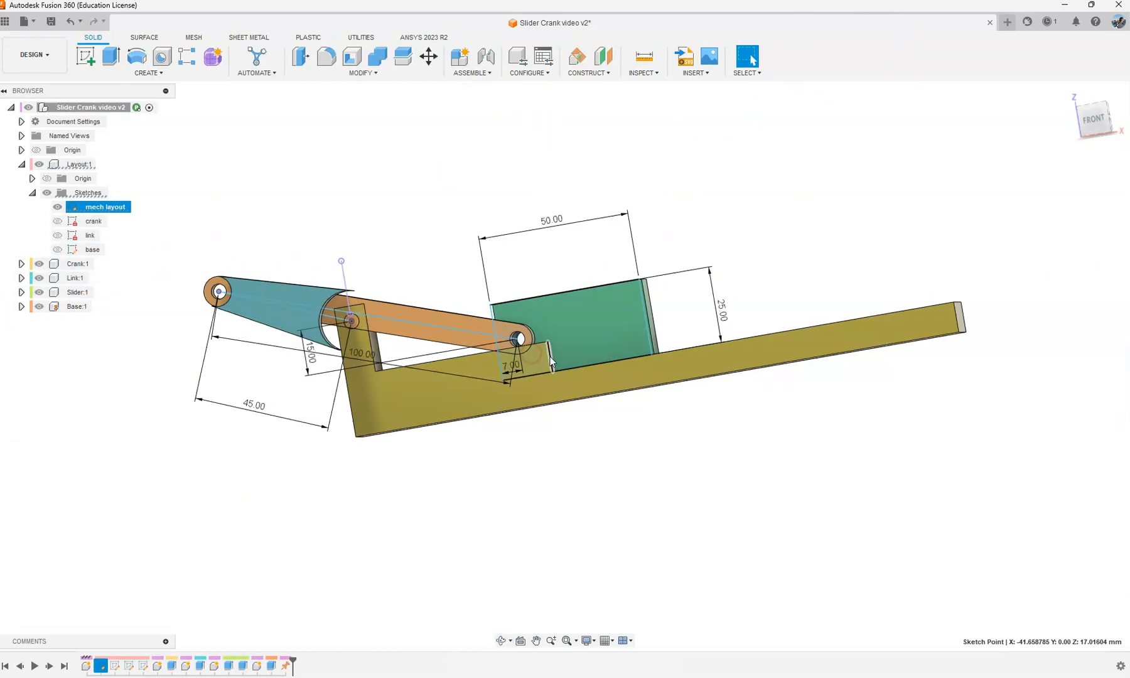
right_click(93, 249)
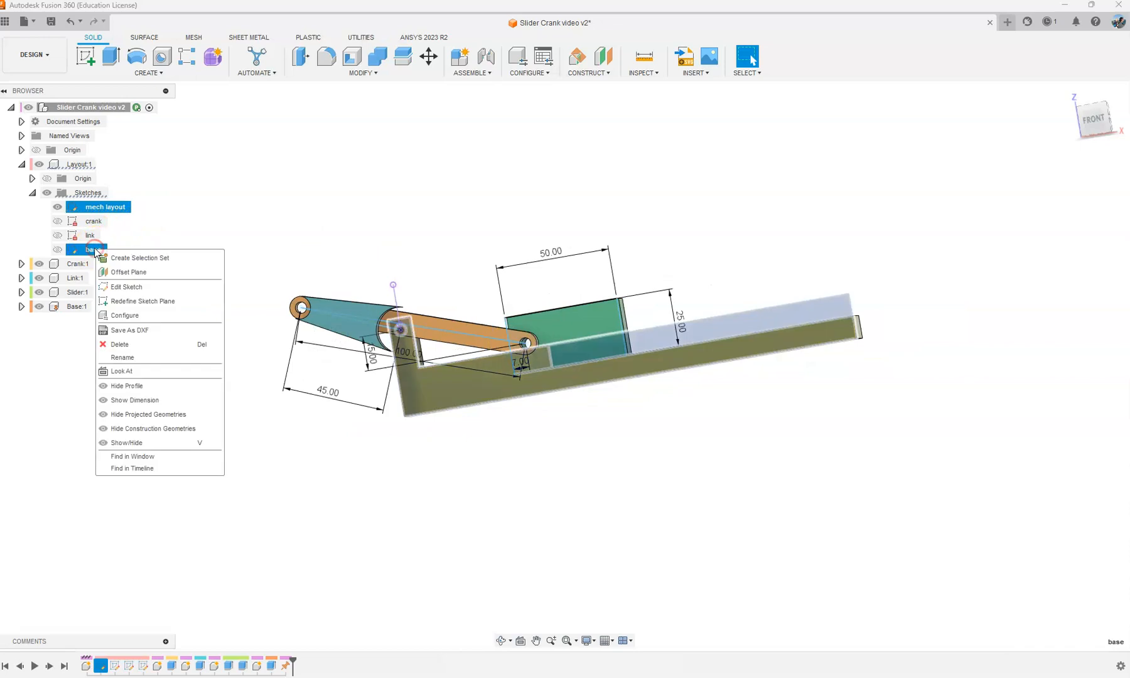
left_click(144, 286)
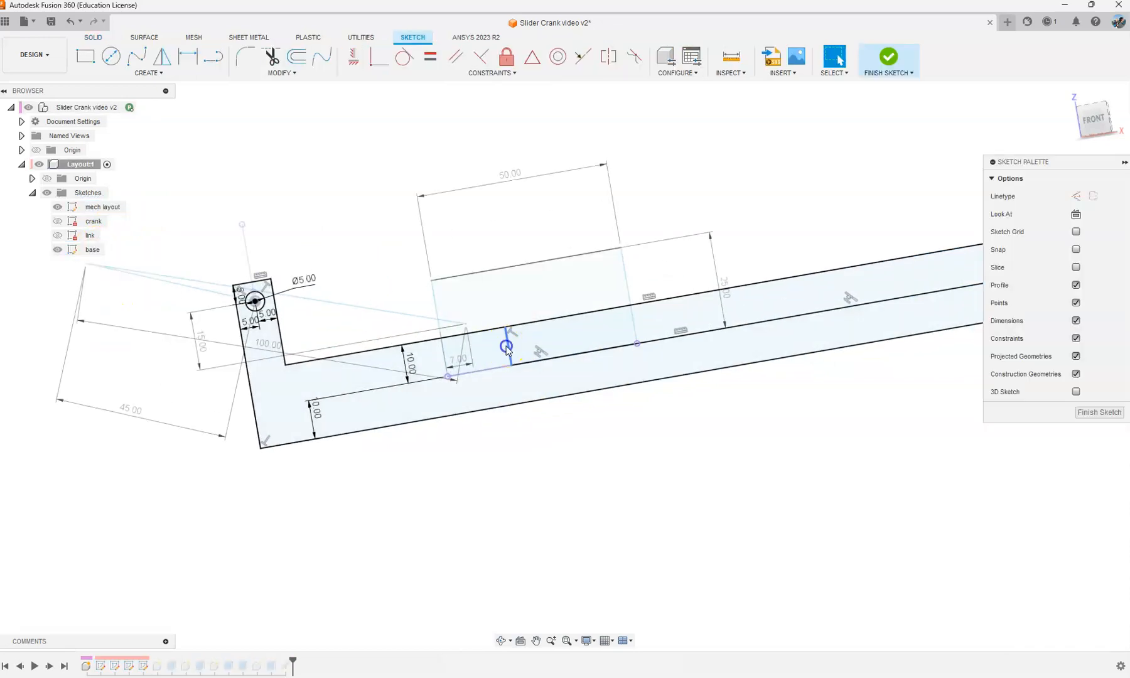
left_click_drag(508, 349, 445, 358)
scroll(440, 384, "down", 2)
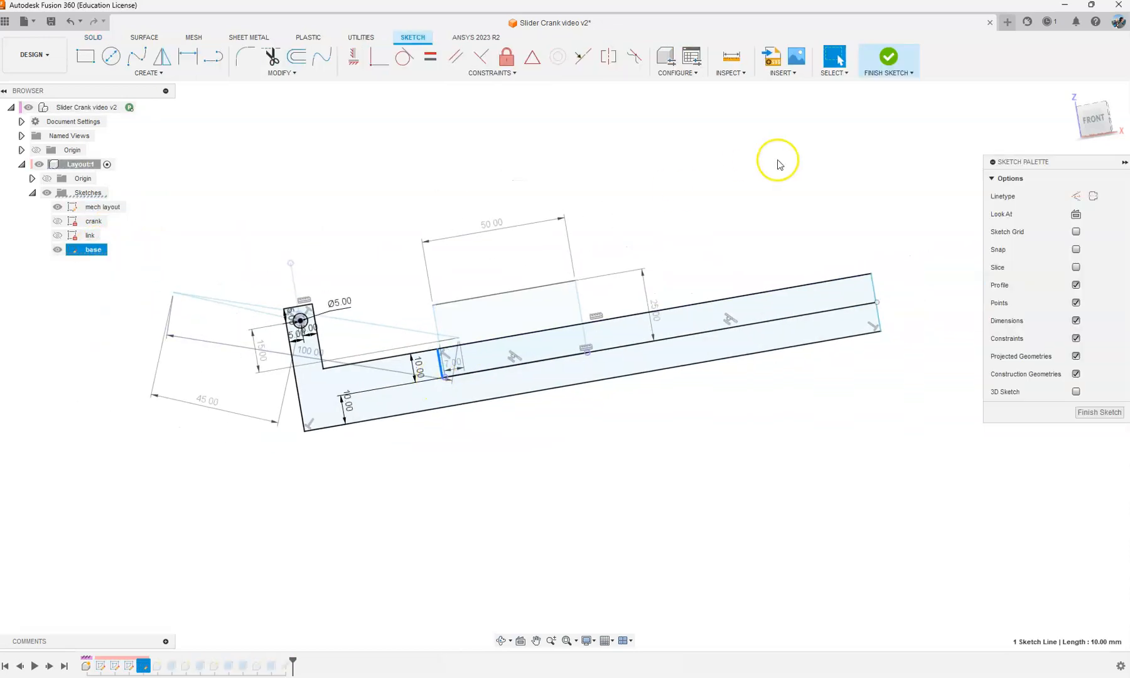
Step: Dimension the distance from the crank pivot to the base's step edge as 45 mm and finish the base sketch
left_click(775, 169)
key("s")
left_click(819, 216)
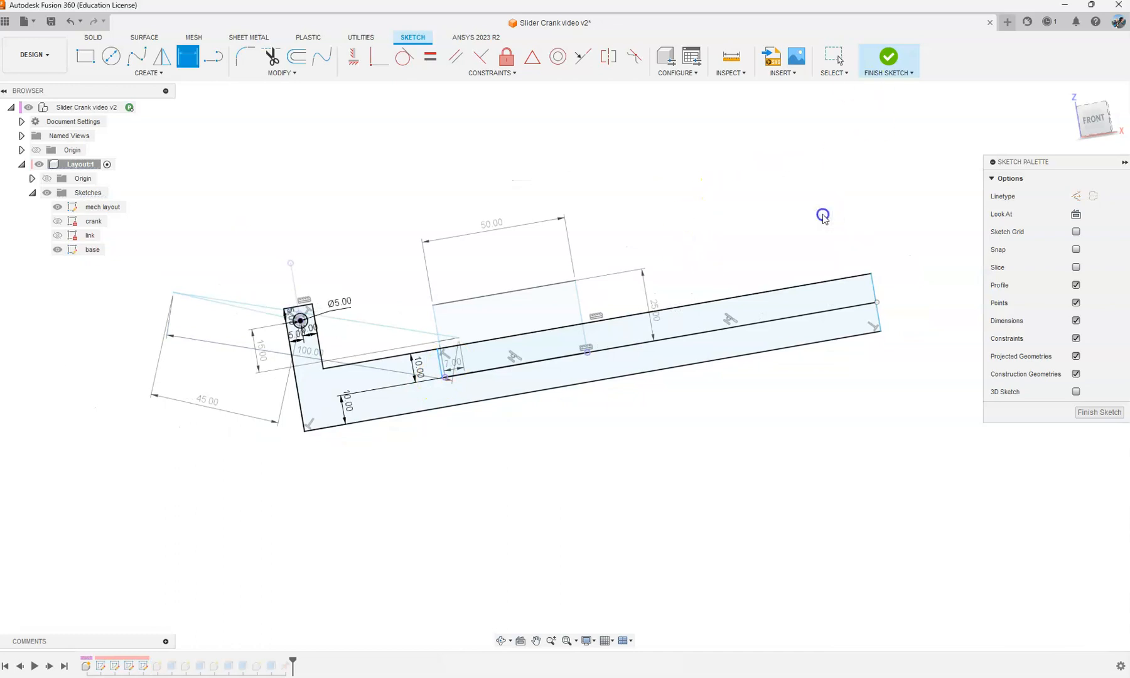
scroll(405, 405, "up", 3)
left_click(463, 337)
left_click(355, 288)
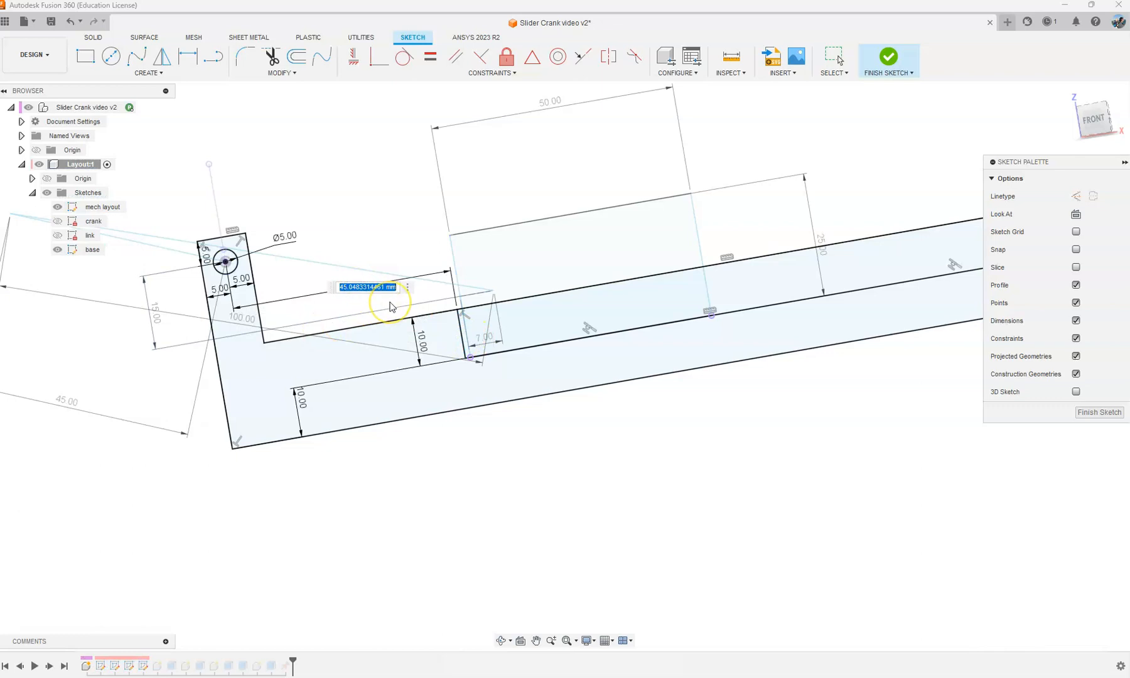
key("Return")
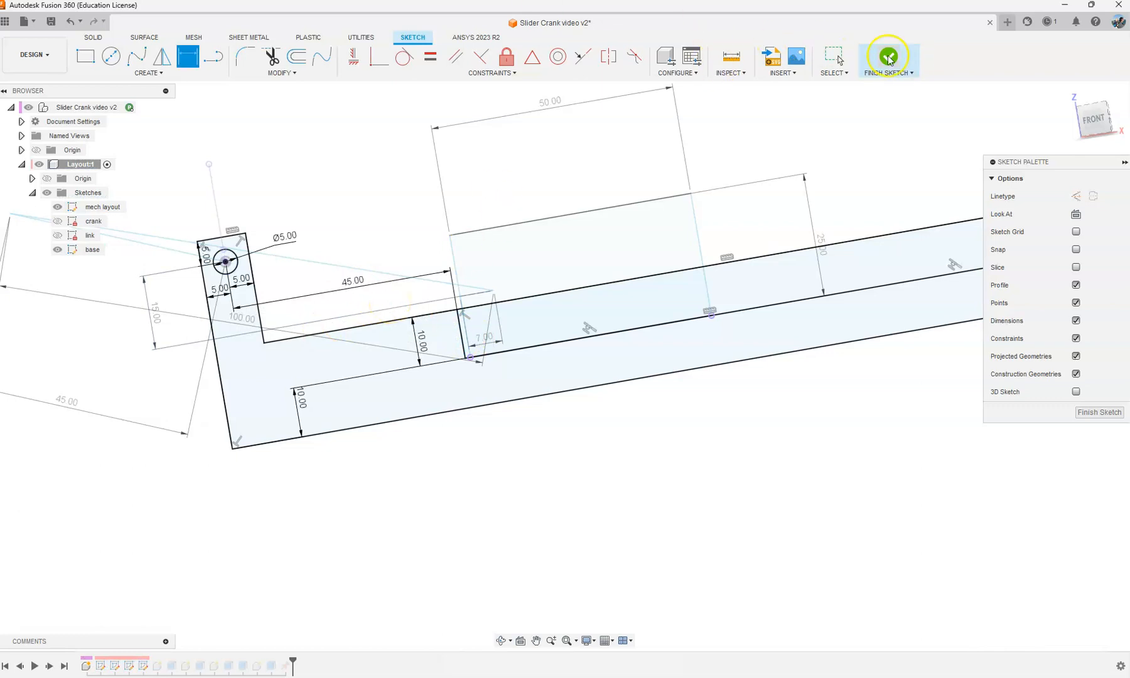
left_click(889, 60)
scroll(699, 245, "down", 5)
middle_click_drag(560, 219, 561, 202, "shift")
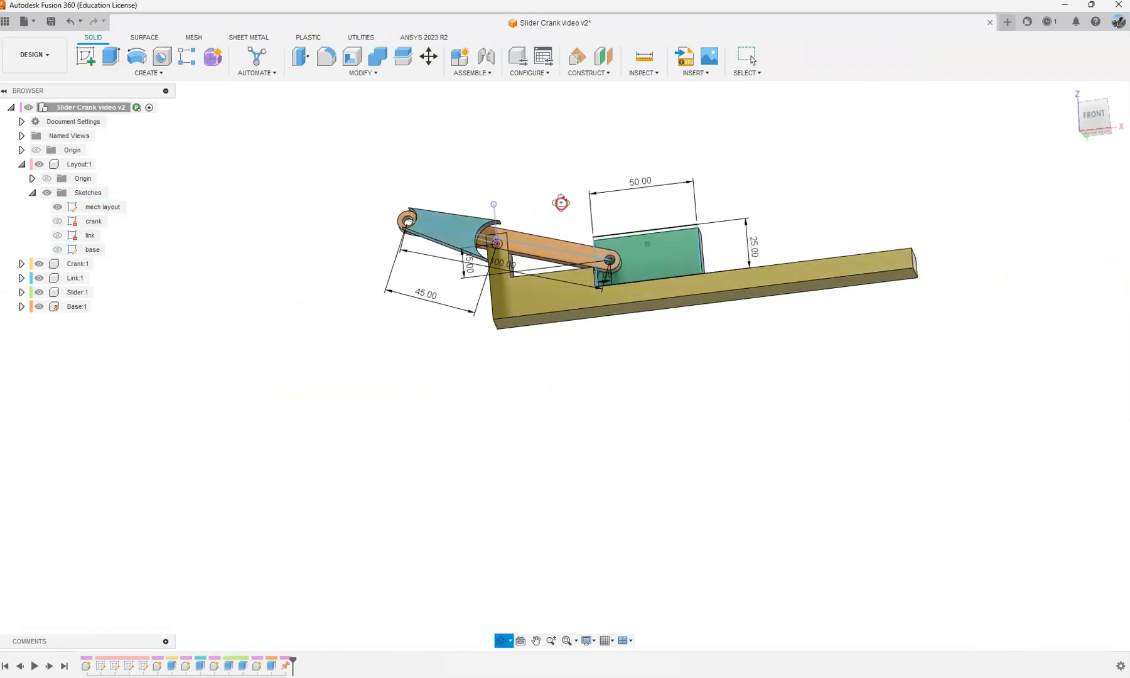
scroll(541, 232, "up", 3)
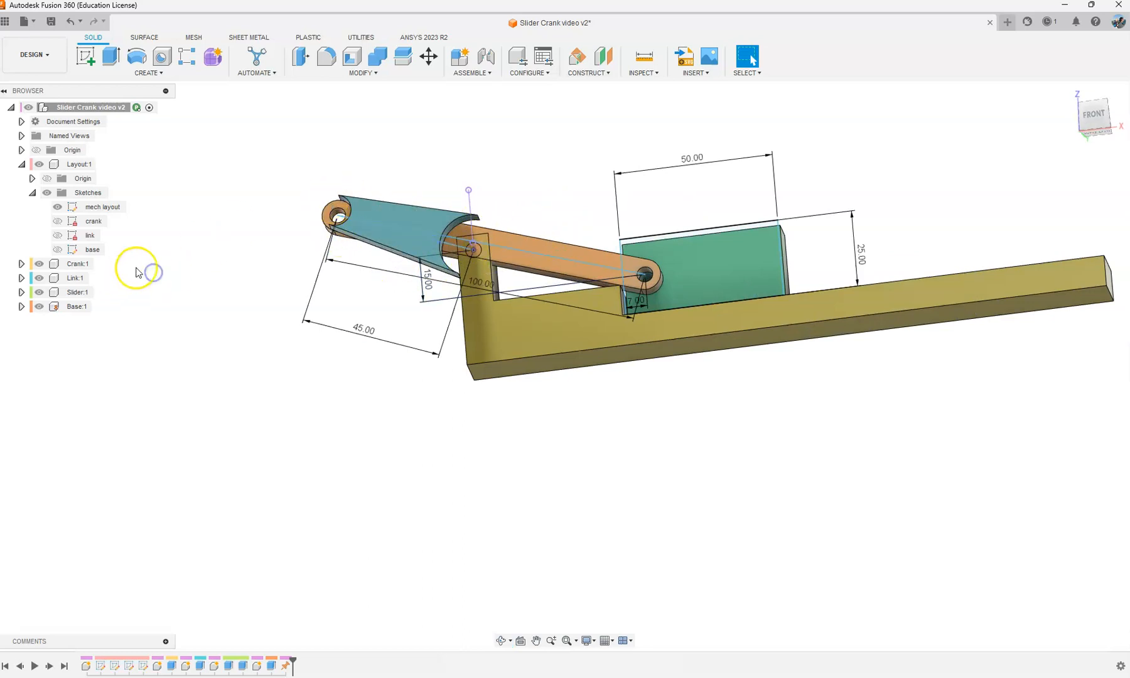
right_click(98, 207)
left_click(127, 244)
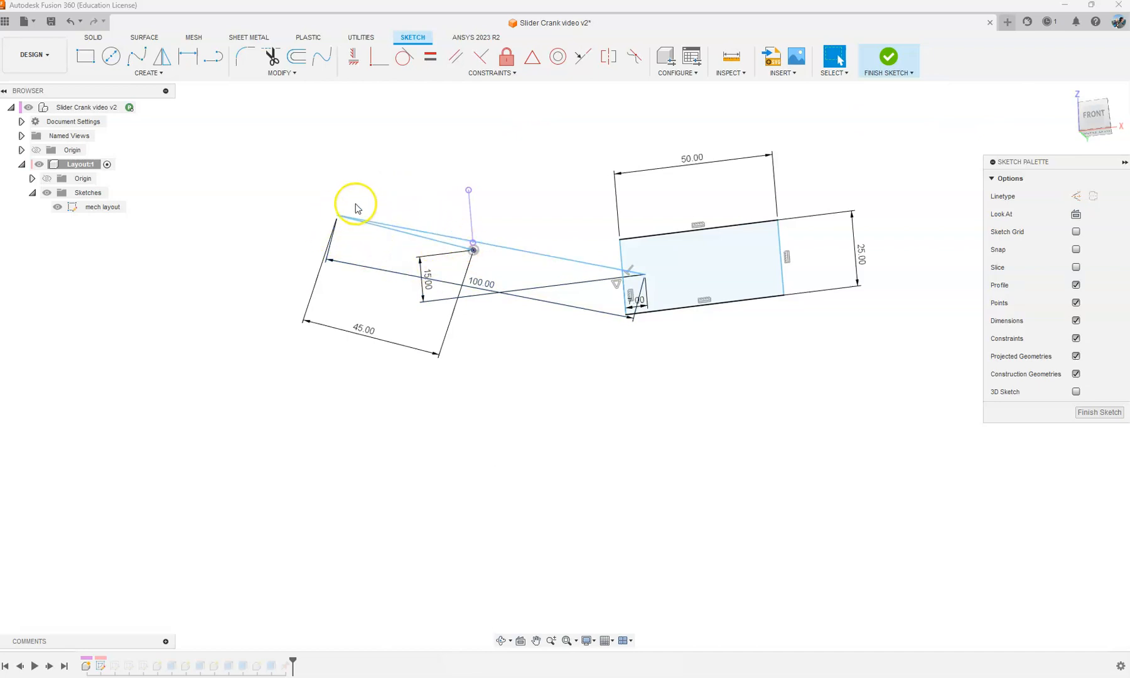
left_click(888, 58)
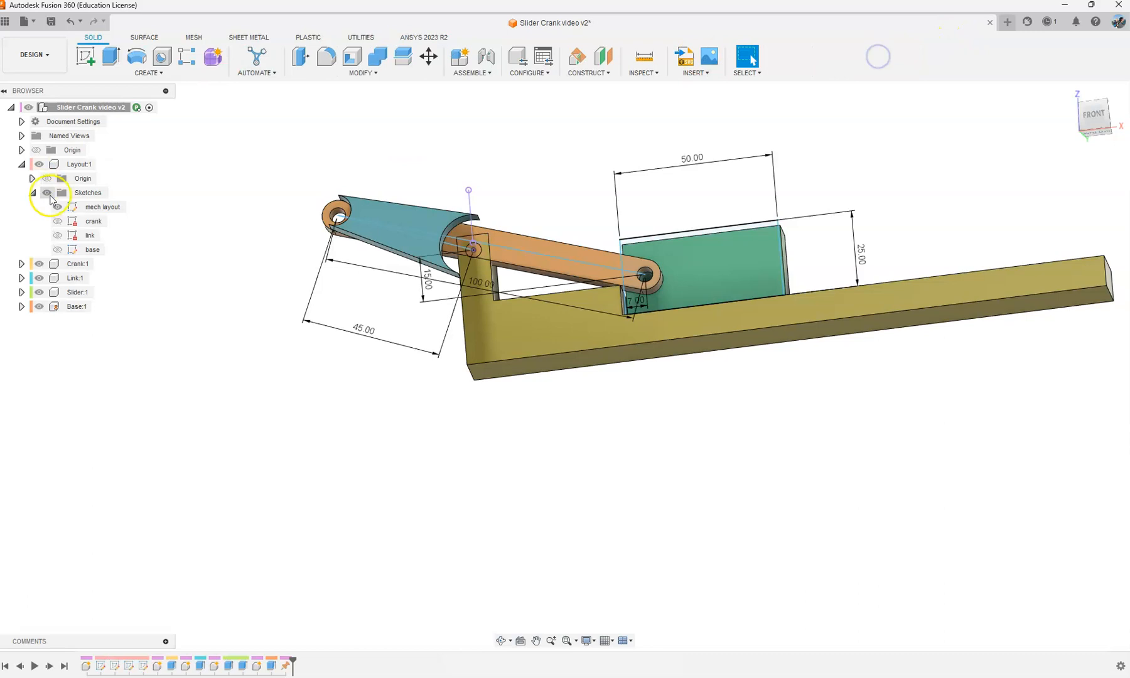
Step: Undo the base sketch's step edge edits and the mech layout changes to restore the crank's angle dimension
left_click(58, 223)
scroll(512, 192, "up", 4)
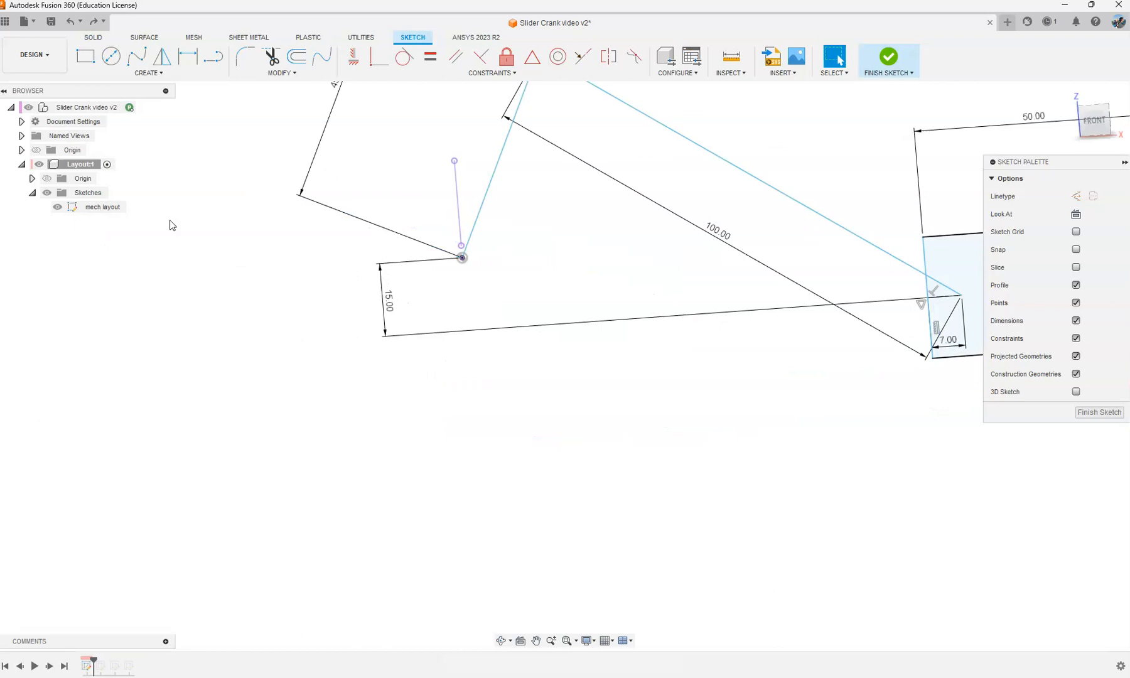
scroll(379, 341, "down", 4)
key("ctrl+z")
key("ctrl+z")
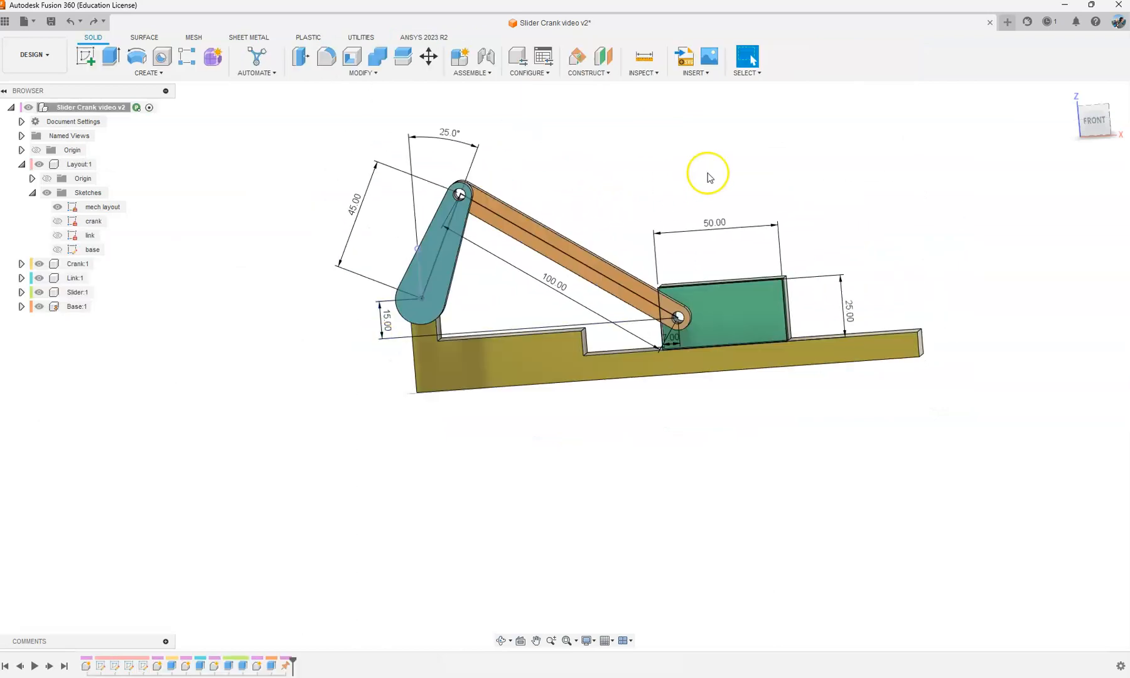
Step: Edit the layout's base sketch, dimension the step edge 45 mm from the crank pivot, and finish the sketch
scroll(520, 243, "up", 3)
middle_click_drag(520, 243, 561, 205, "shift")
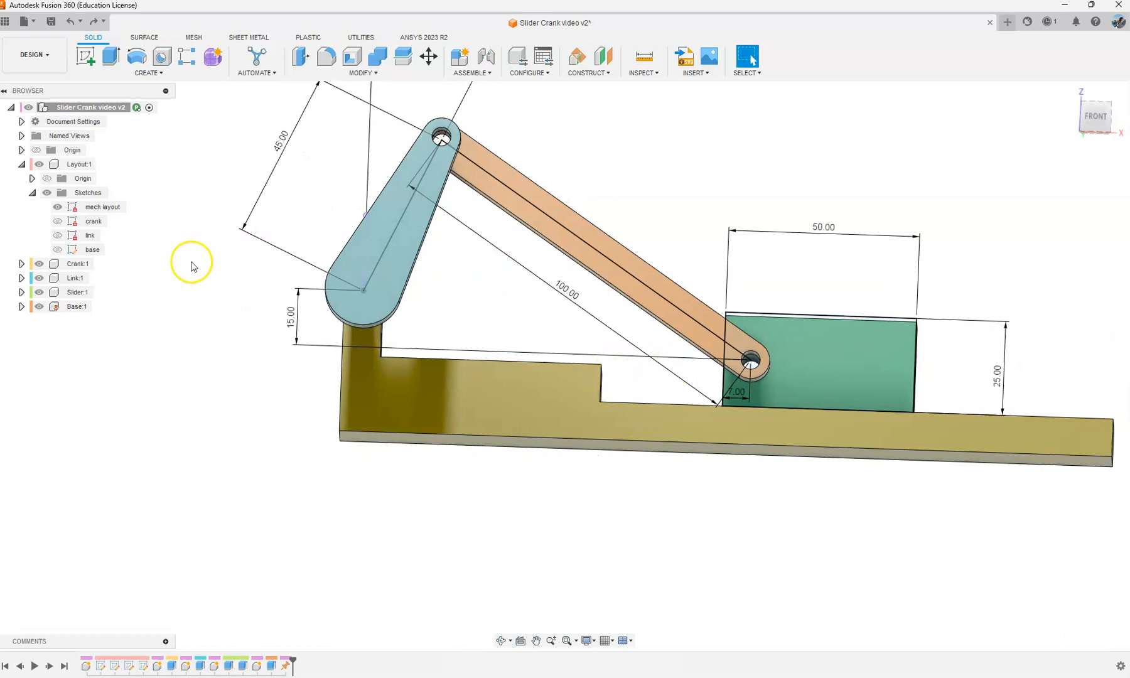
right_click(91, 251)
left_click(113, 275)
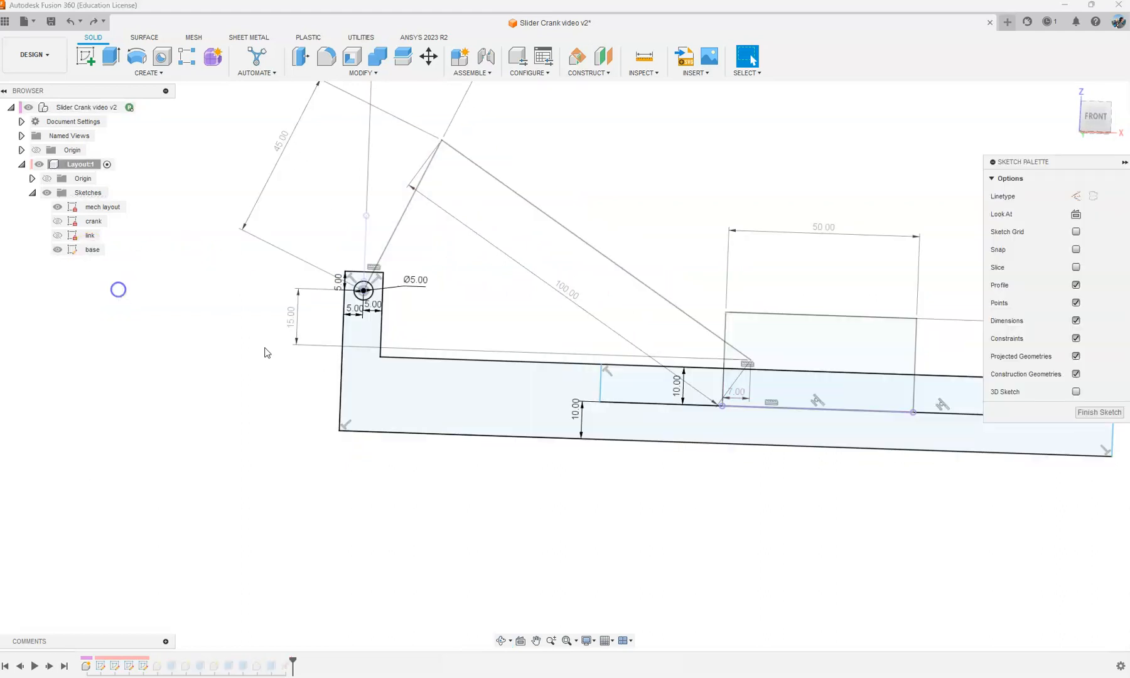
right_click(501, 297)
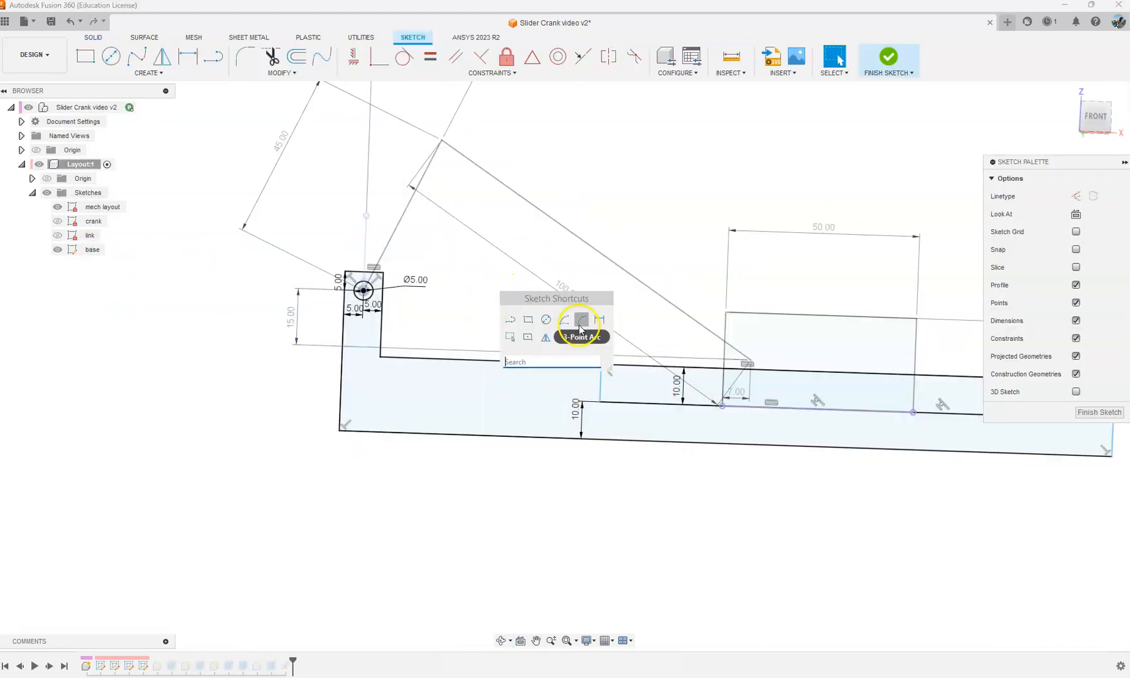
left_click(579, 326)
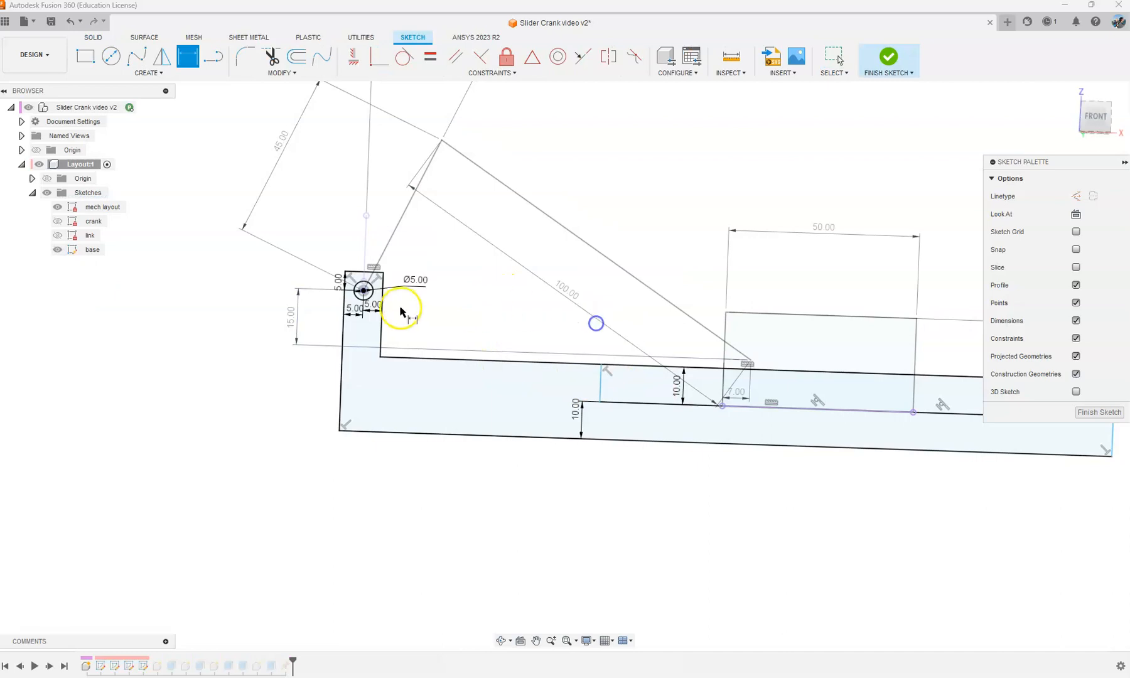
left_click(601, 380)
left_click(517, 378)
type("45")
key("Return")
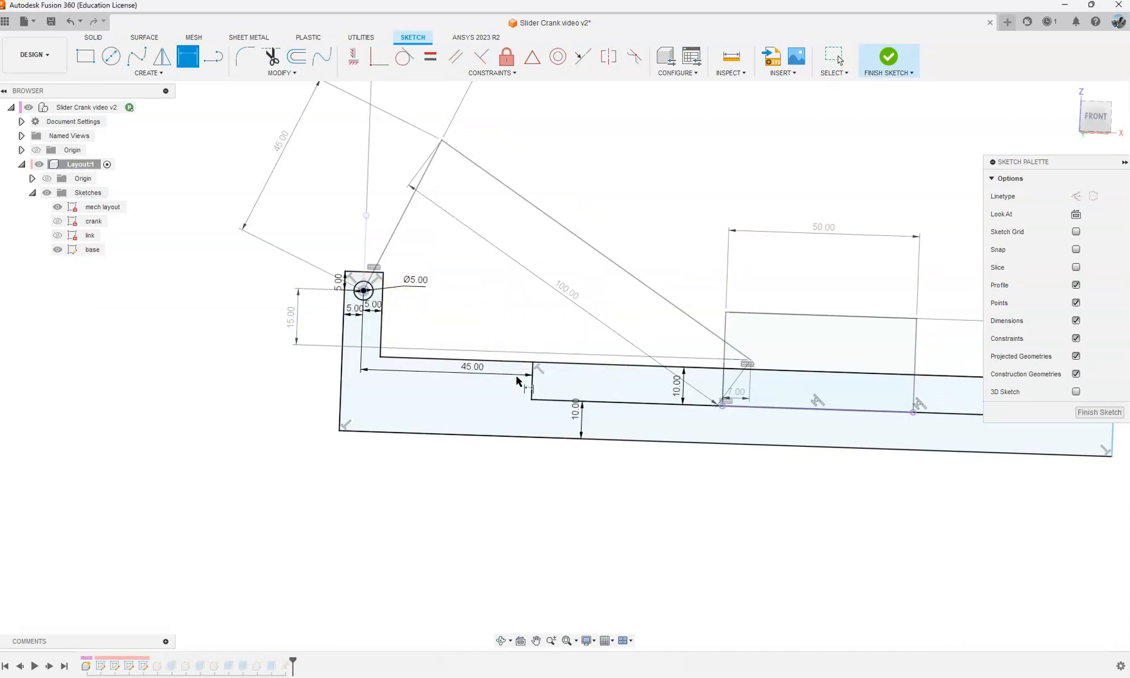
left_click(884, 74)
mouse_move(513, 373)
middle_mouse_down("shift")
mouse_move(560, 235)
mouse_move(532, 249)
middle_mouse_up("shift")
key("Escape")
scroll(630, 253, "up", 2)
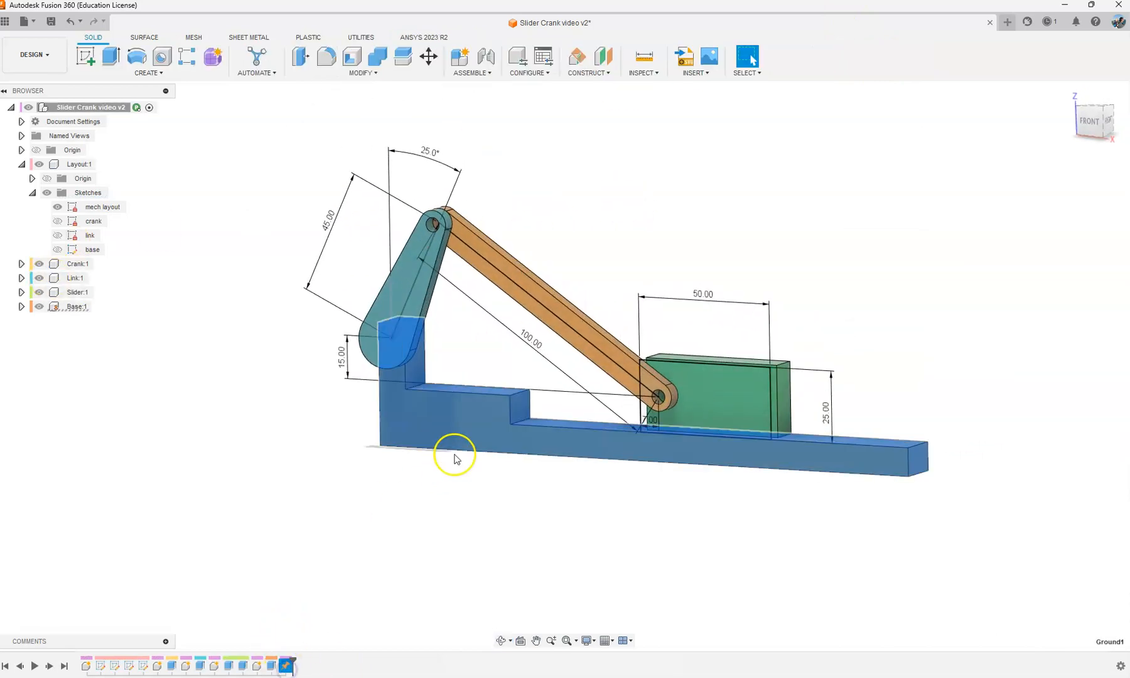
left_click(577, 196)
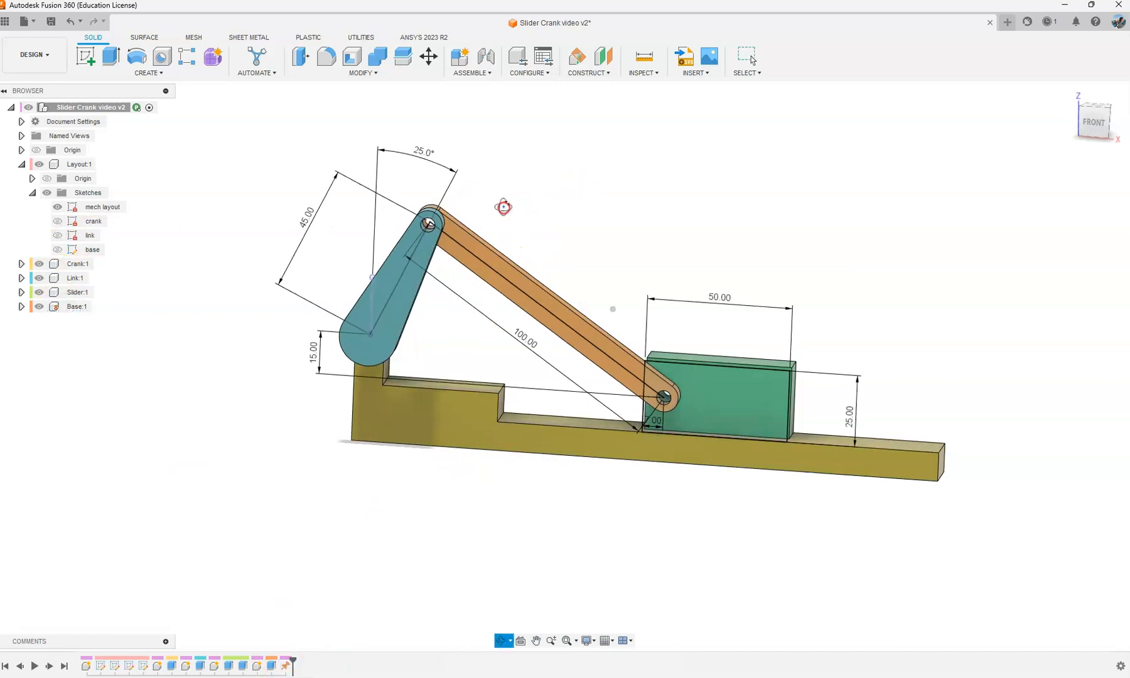
Step: Hide the mech layout sketch and pick the base and the crank as components of an as-built joint
left_click(57, 207)
middle_click_drag(405, 210, 430, 207, "shift")
left_click(471, 74)
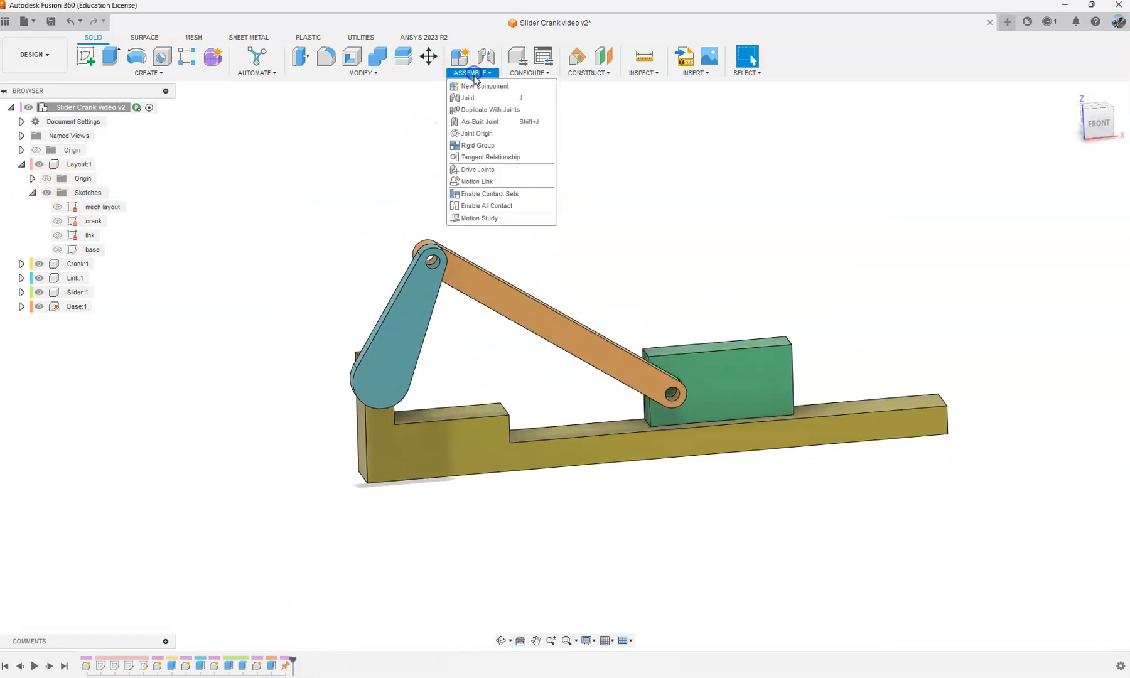
left_click(475, 120)
mouse_move(444, 389)
middle_mouse_down("shift")
mouse_move(396, 378)
mouse_move(449, 366)
middle_mouse_up("shift")
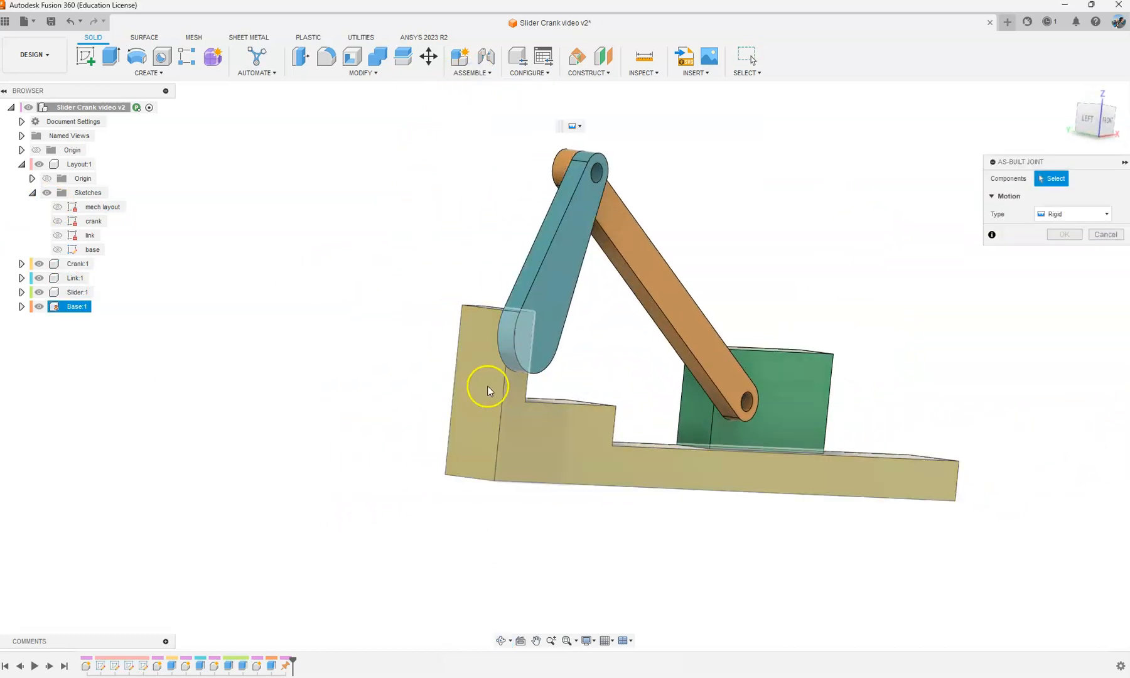
left_click(515, 387)
left_click(551, 302)
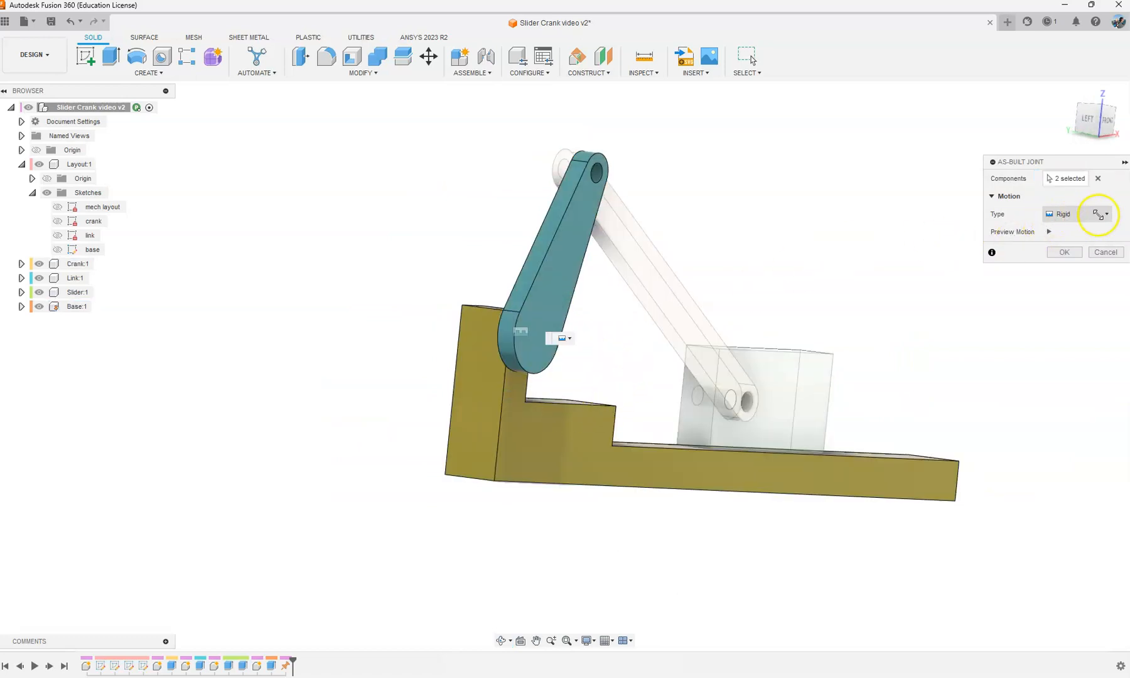
Step: Make the as-built joint Revolute with its origin at the center of the crank's rounded pivot end, preview its motion, and accept it
left_click(1102, 214)
left_click(1073, 240)
left_click(1040, 197)
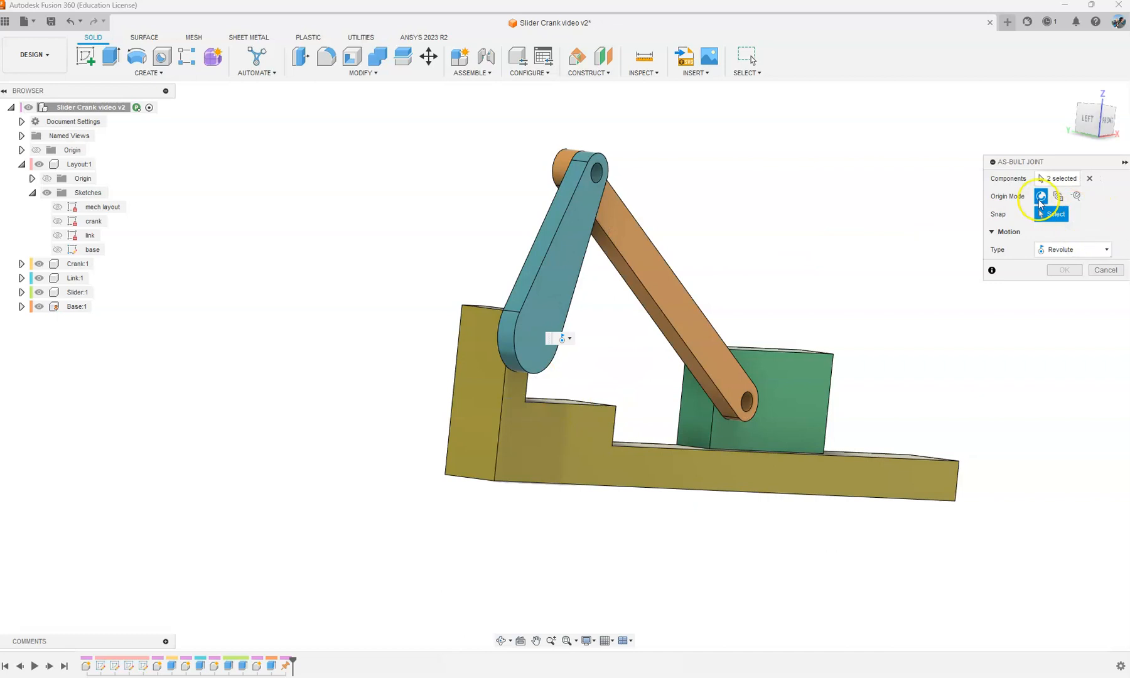
scroll(578, 383, "up", 3)
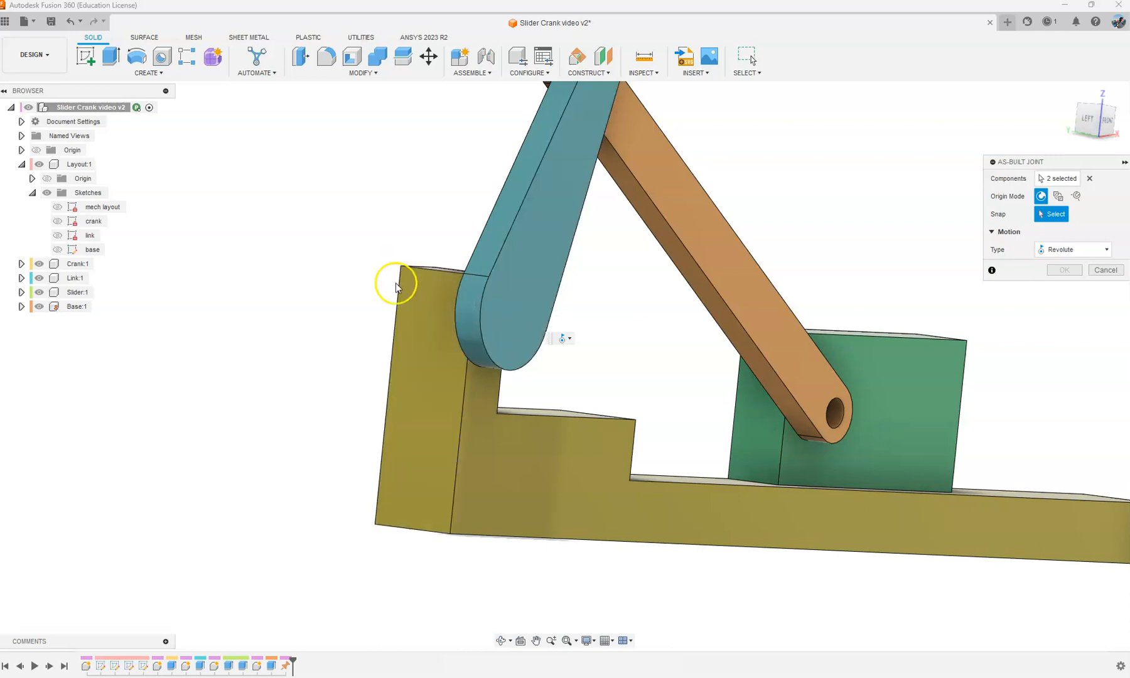
left_click(485, 344)
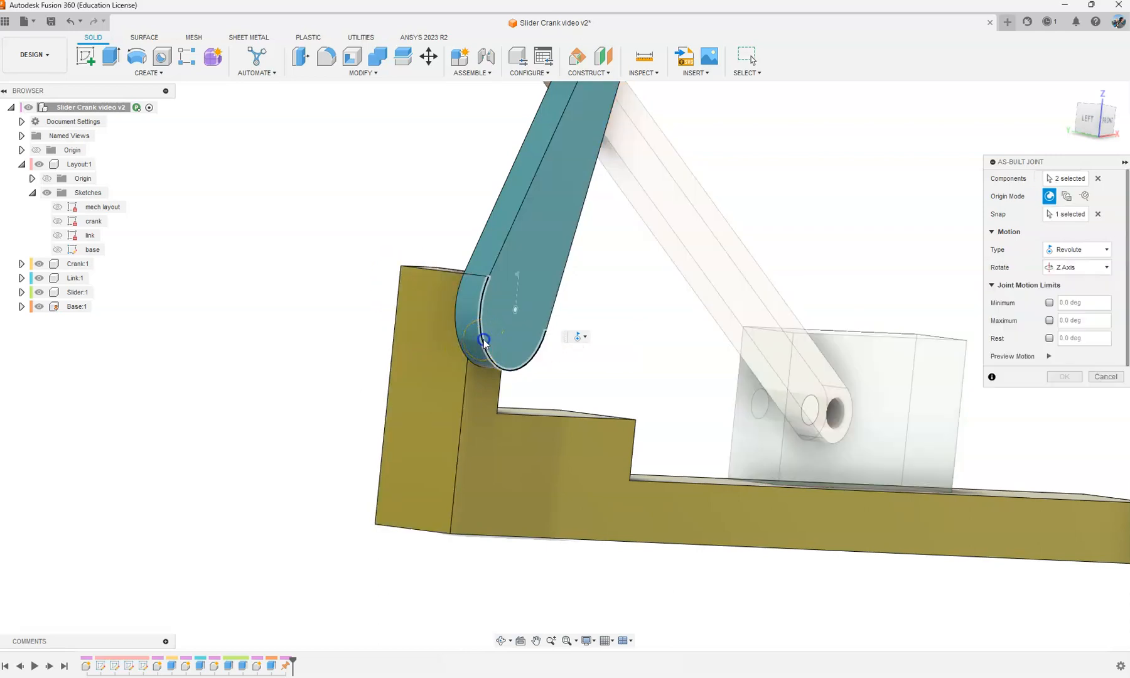
left_click(1048, 356)
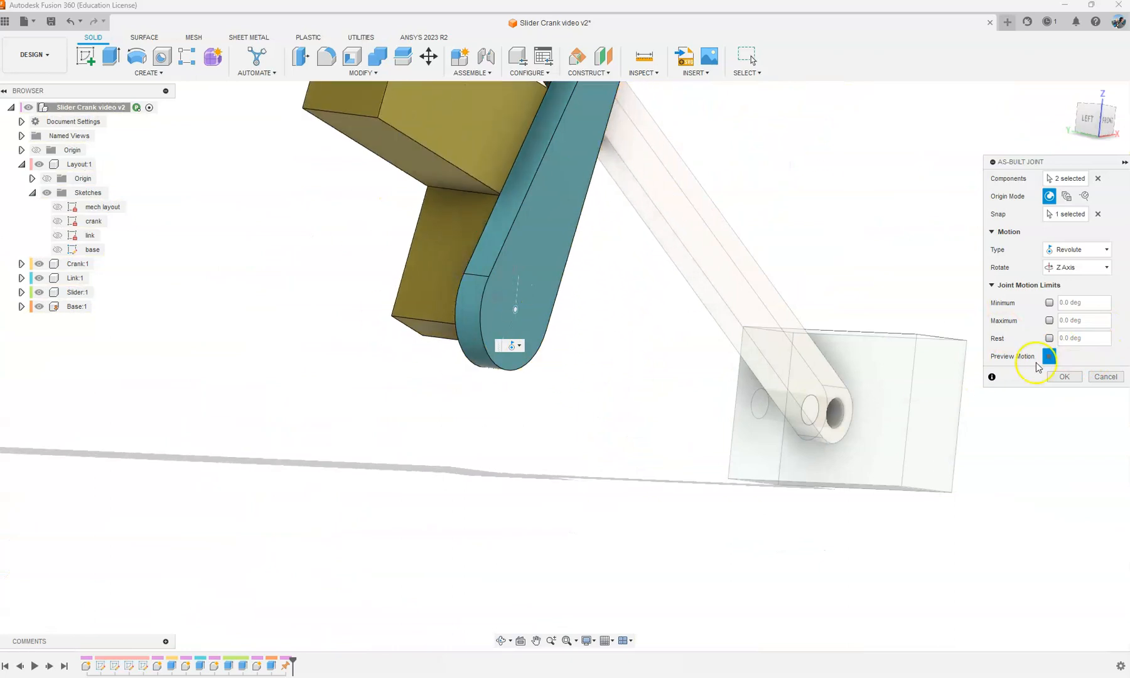
left_click(1066, 378)
Step: Swing the crank about its base joint to test the motion and revert it to its original position
scroll(430, 397, "down", 3)
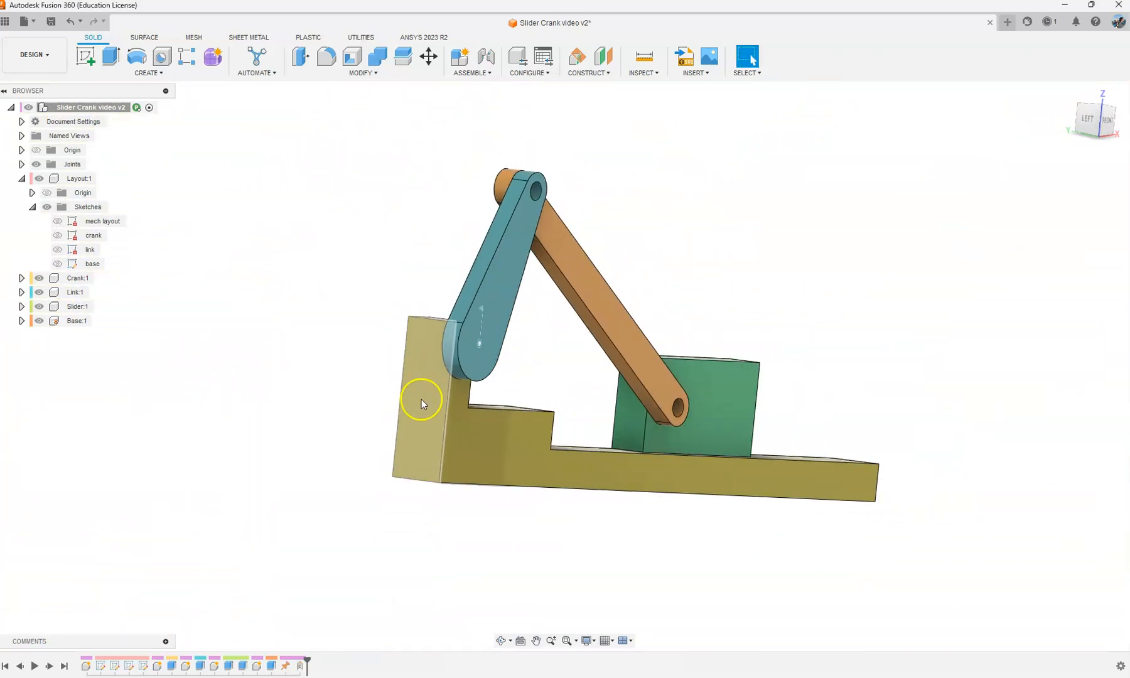
middle_click_drag(424, 288, 389, 275, "shift")
left_click_drag(396, 201, 300, 210)
middle_click_drag(649, 137, 644, 235, "shift")
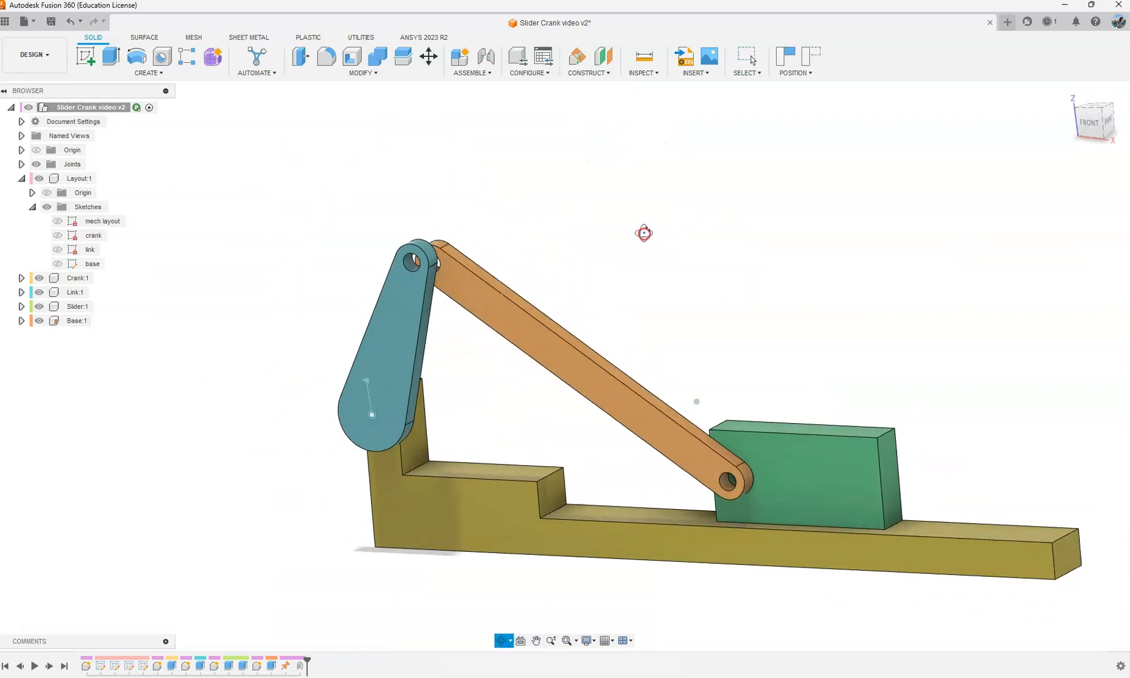
left_click(812, 62)
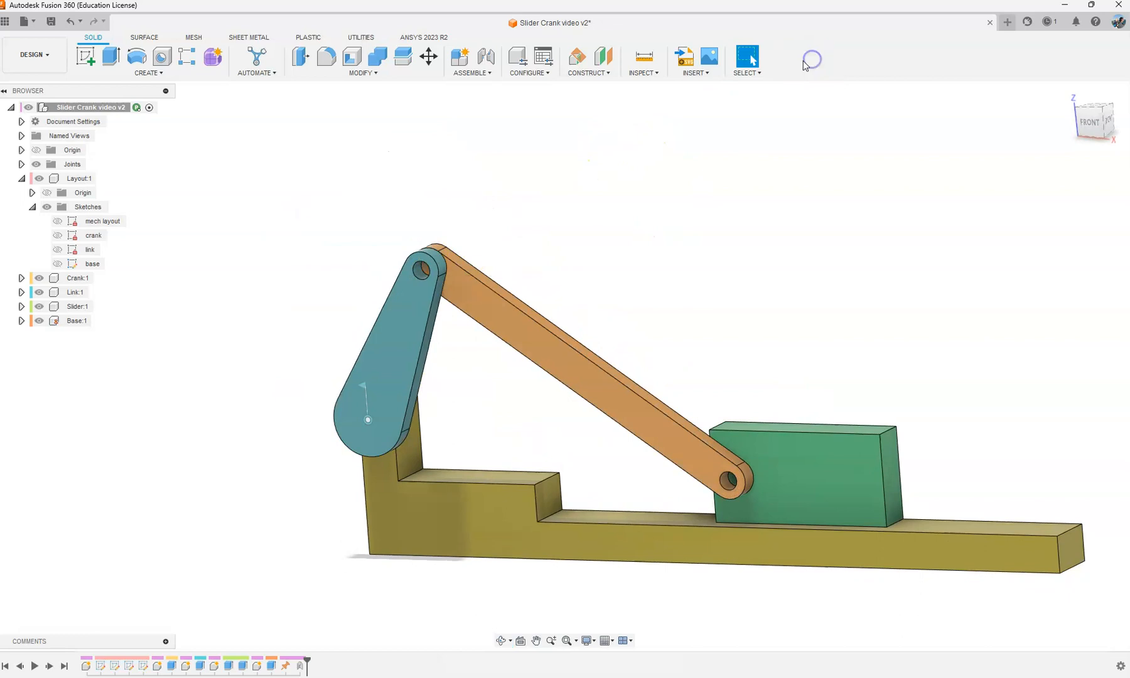
Step: Briefly show the mech layout sketch to check the crank's alignment with it, and hide it again
middle_click_drag(444, 297, 472, 274, "shift")
middle_click_drag(444, 315, 457, 235)
left_click(57, 222)
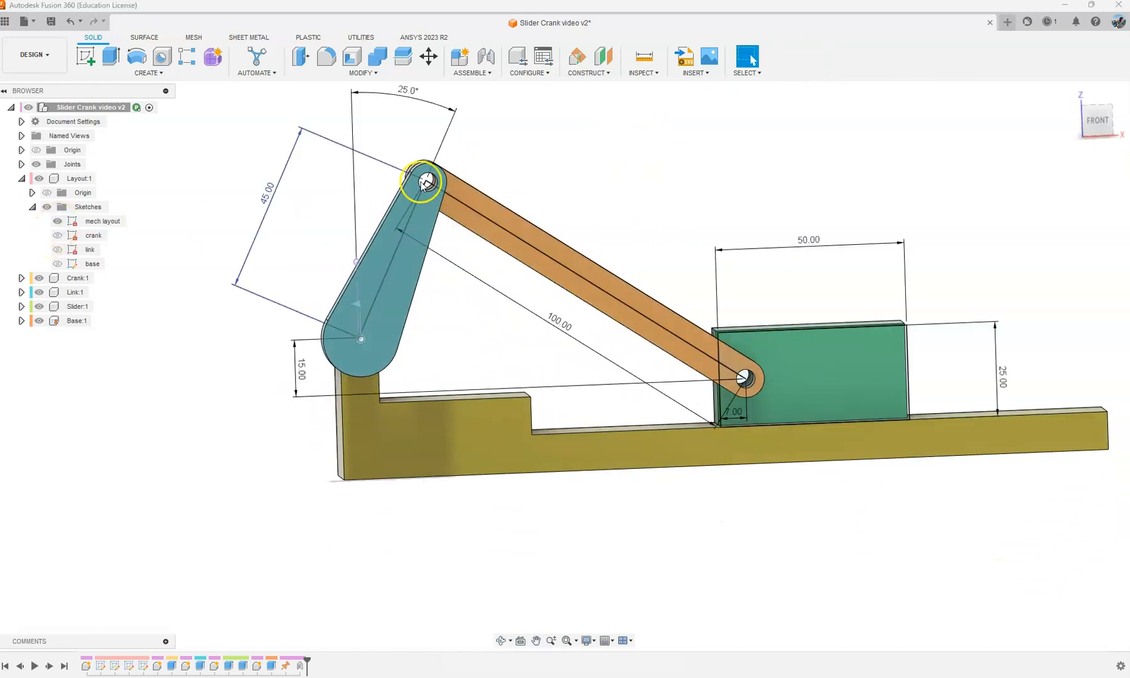
left_click(58, 221)
middle_click_drag(597, 156, 614, 145, "shift")
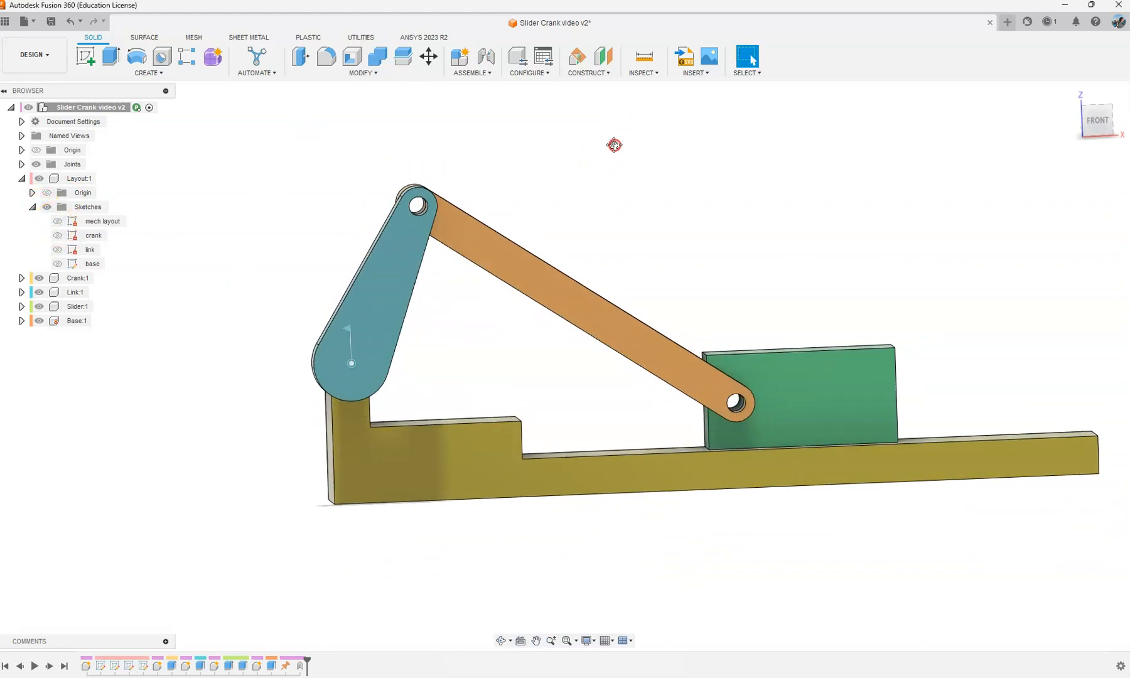
Step: Create a Revolute as-built joint between the crank and the link at the crank's upper hole, previewing its motion
left_click(487, 74)
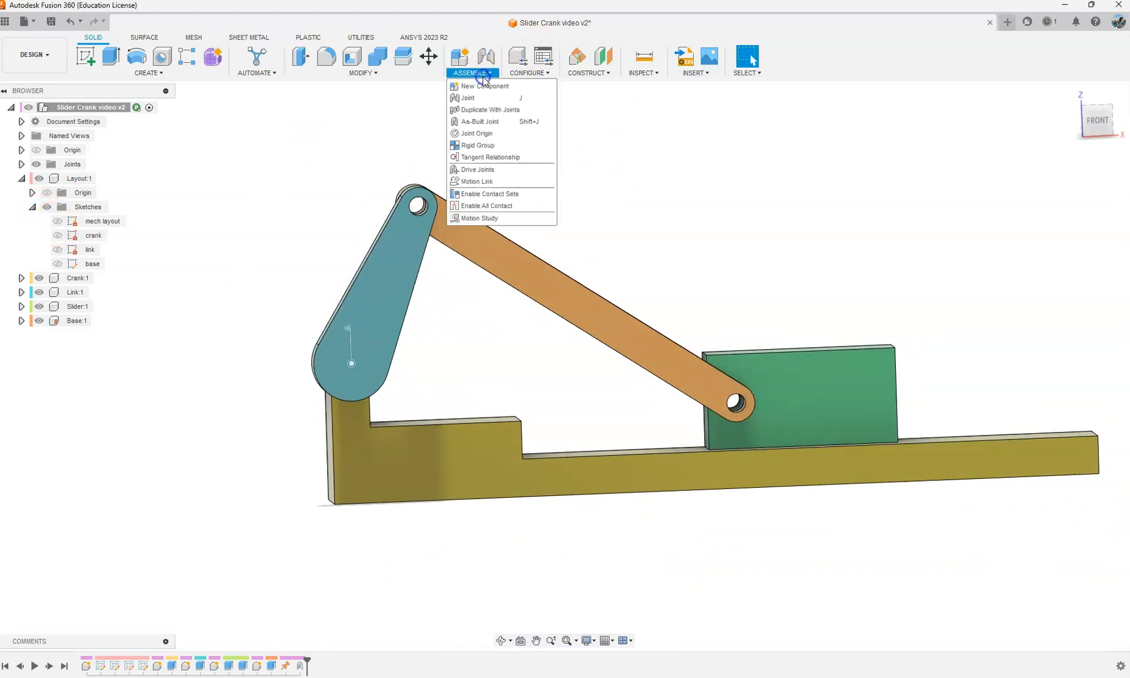
left_click(482, 125)
middle_click_drag(519, 203, 477, 207, "shift")
left_click(442, 203)
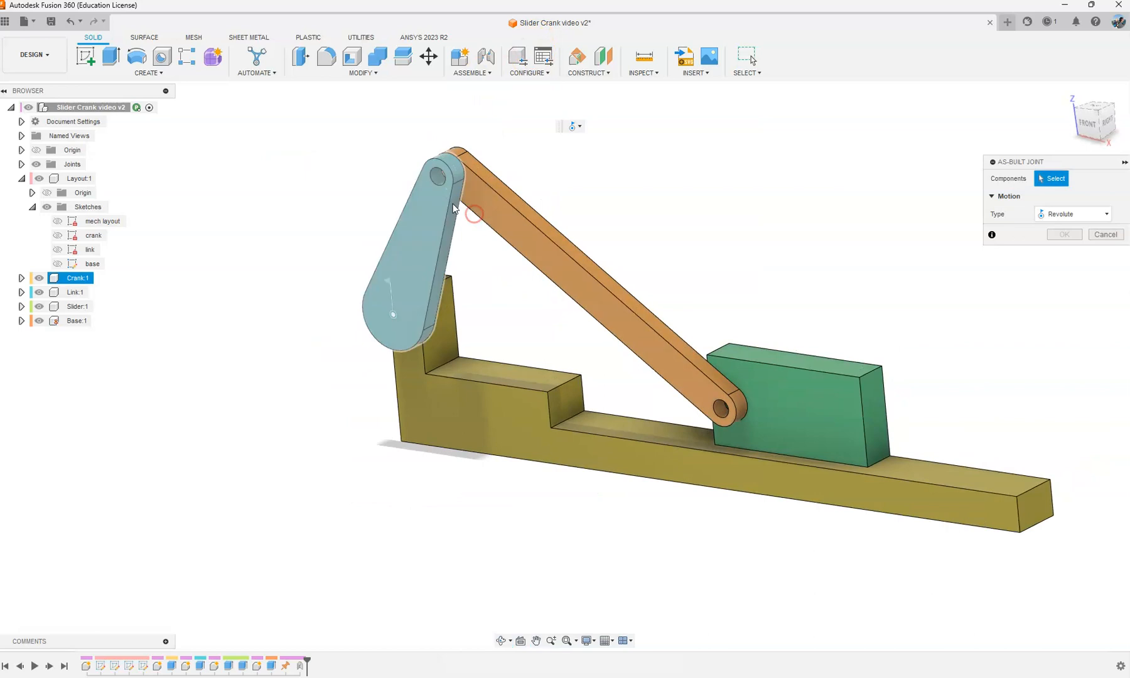
left_click(481, 202)
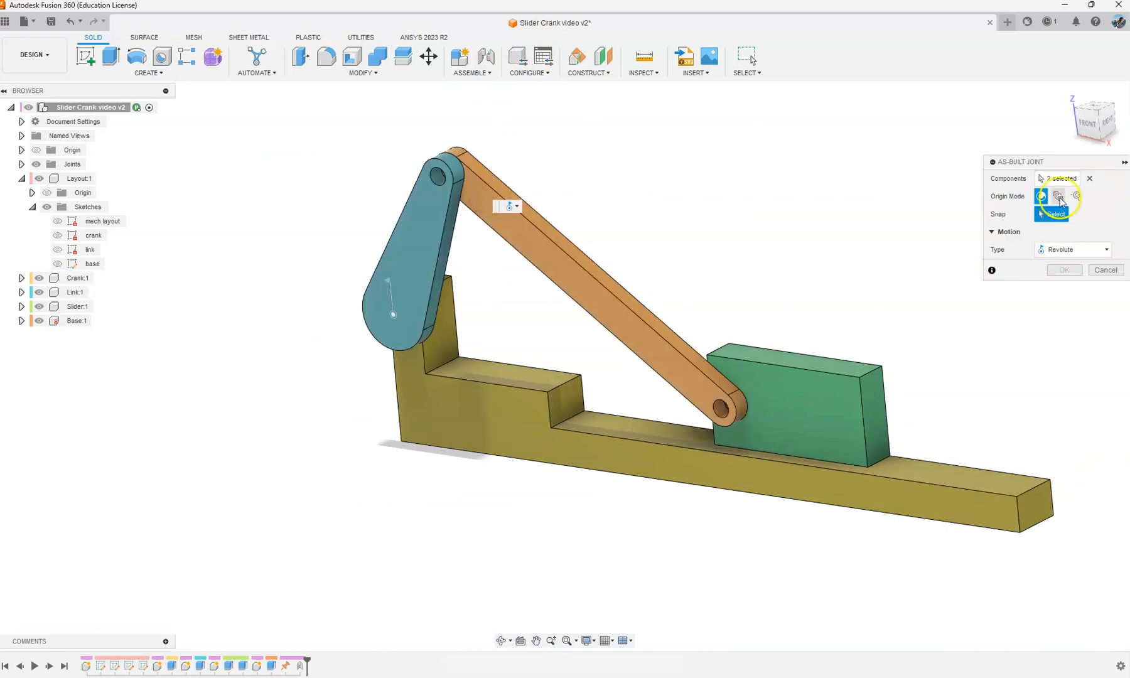
scroll(390, 168, "up", 5)
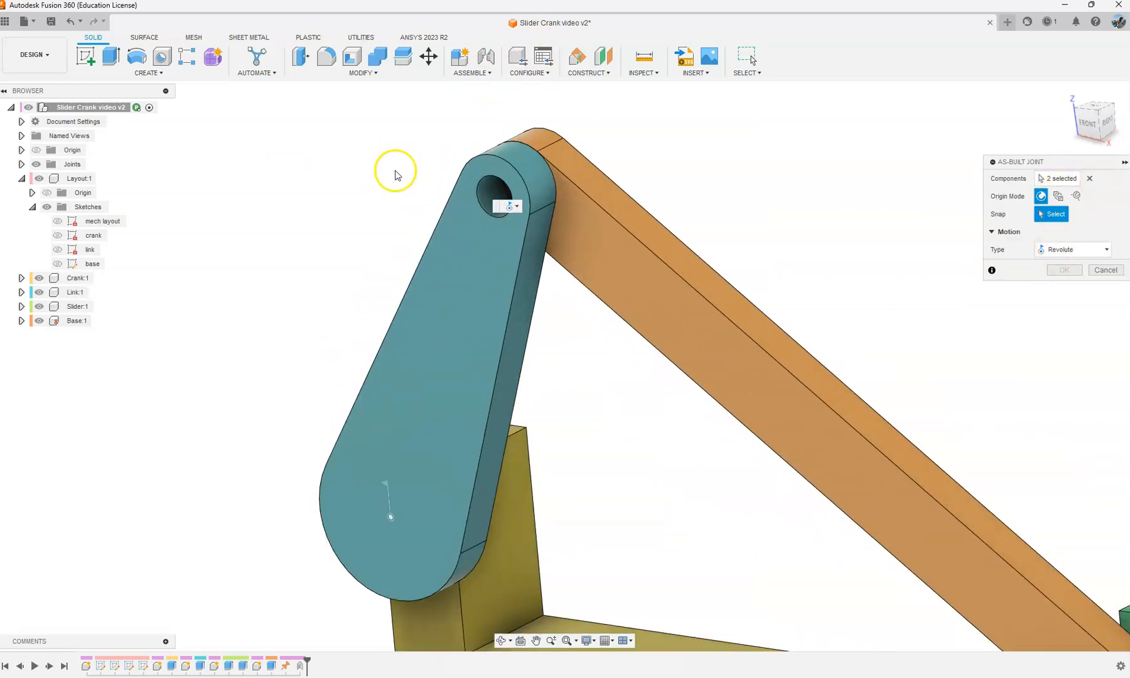
left_click(479, 191)
scroll(481, 238, "down", 3)
left_click(1052, 356)
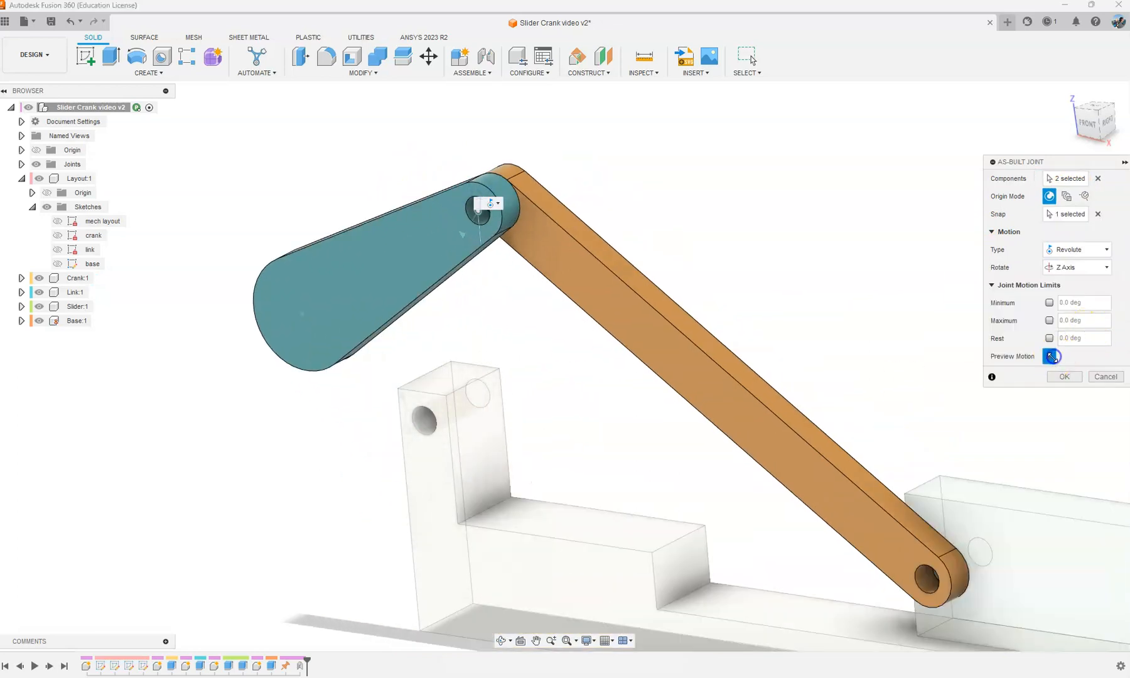
left_click(1064, 377)
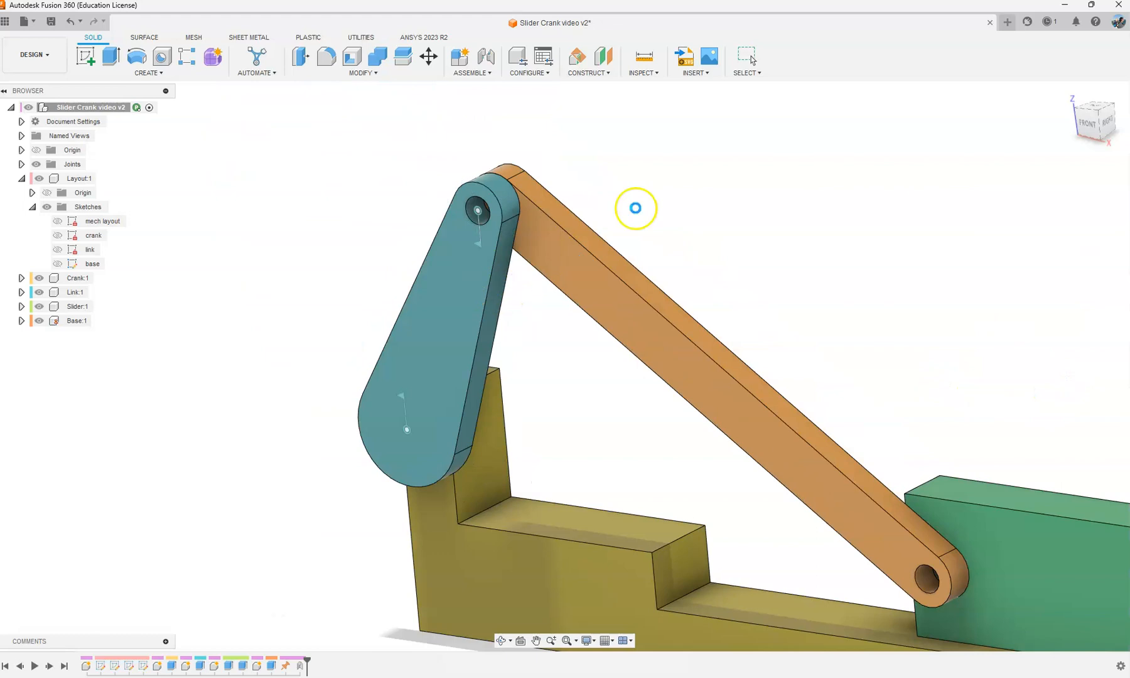
Step: Create a Revolute as-built joint between the link and the slider at the link's lower hole, previewing its motion
left_click(475, 73)
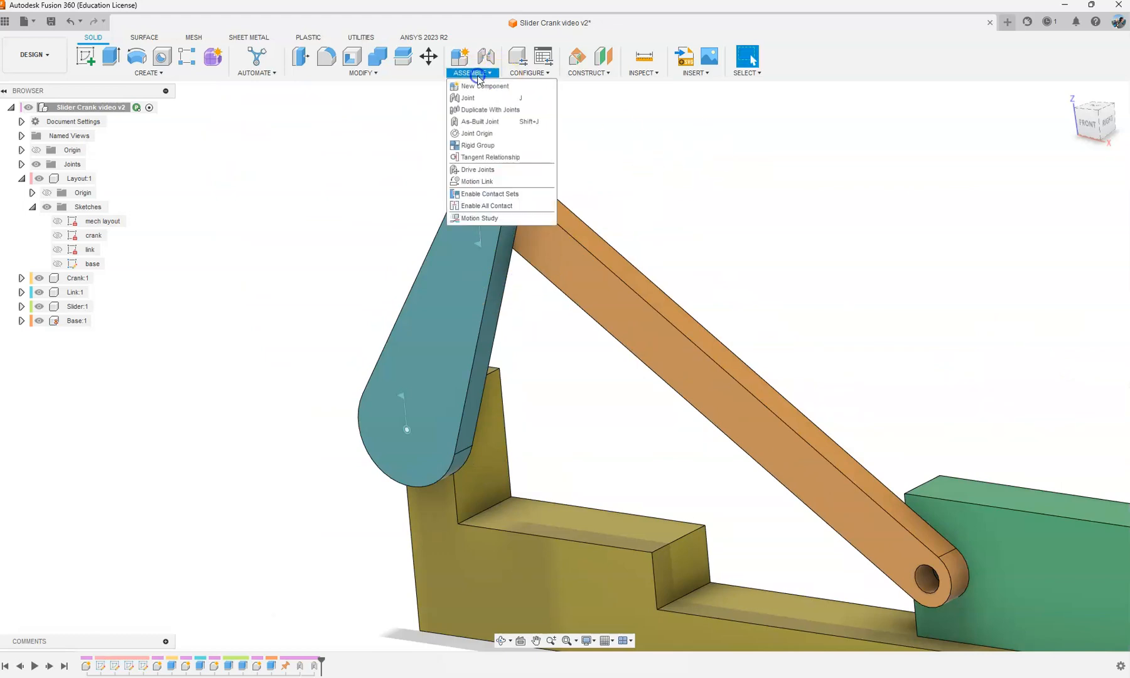
left_click(477, 122)
middle_click_drag(863, 496, 741, 375)
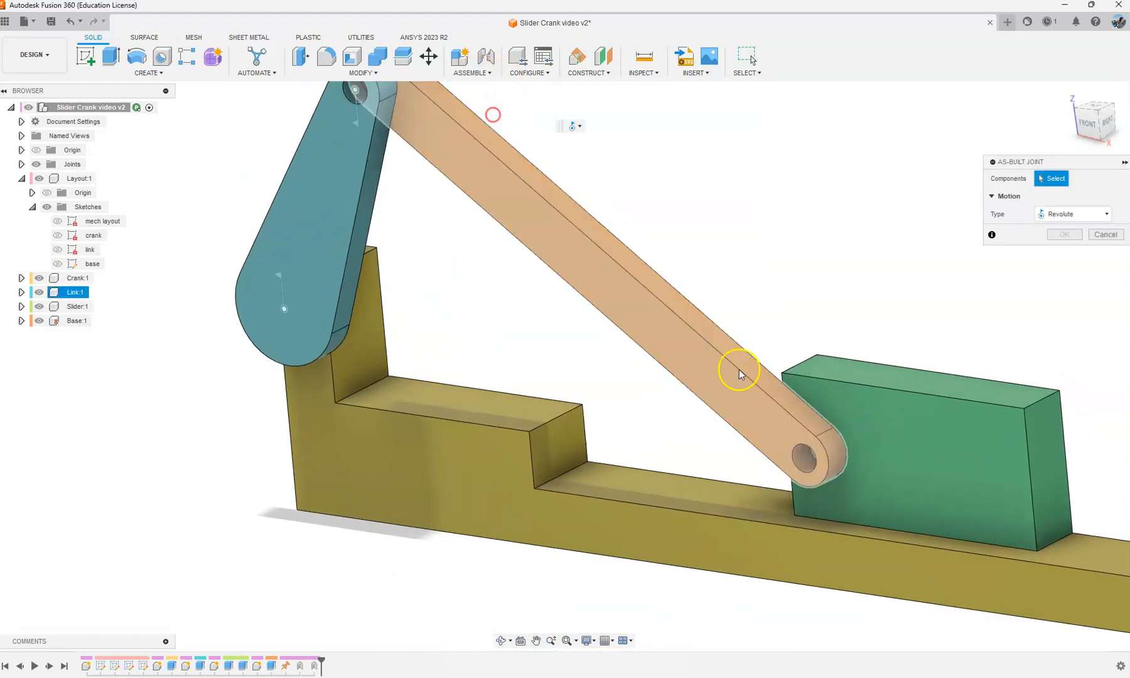
left_click(903, 419)
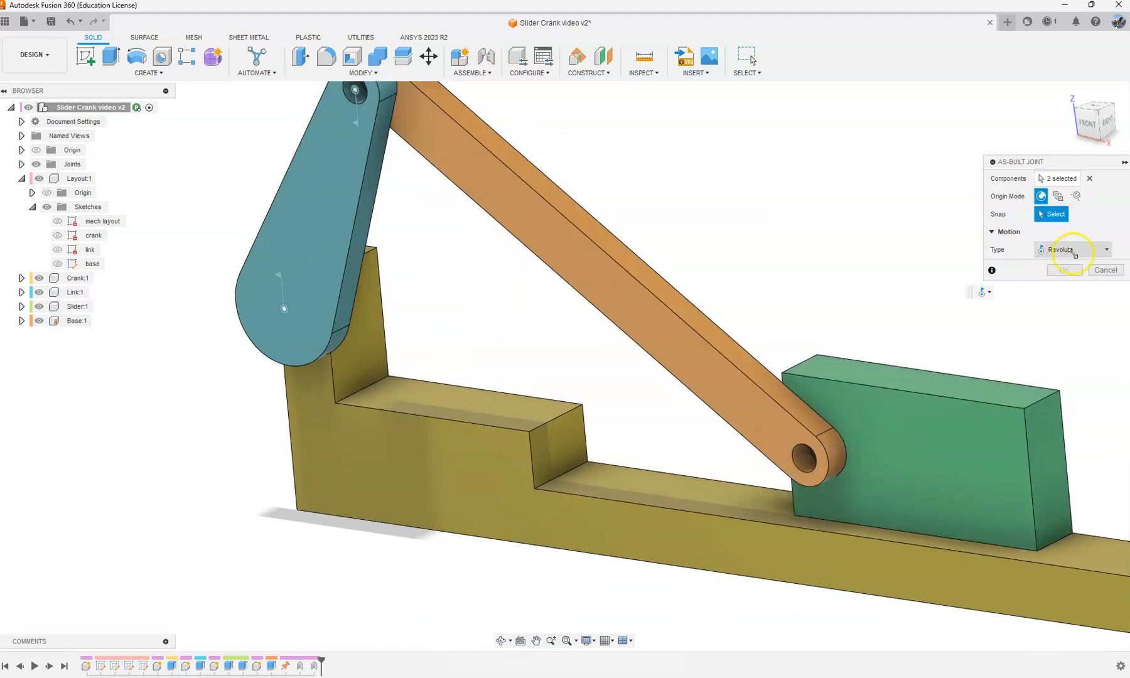
left_click(804, 459)
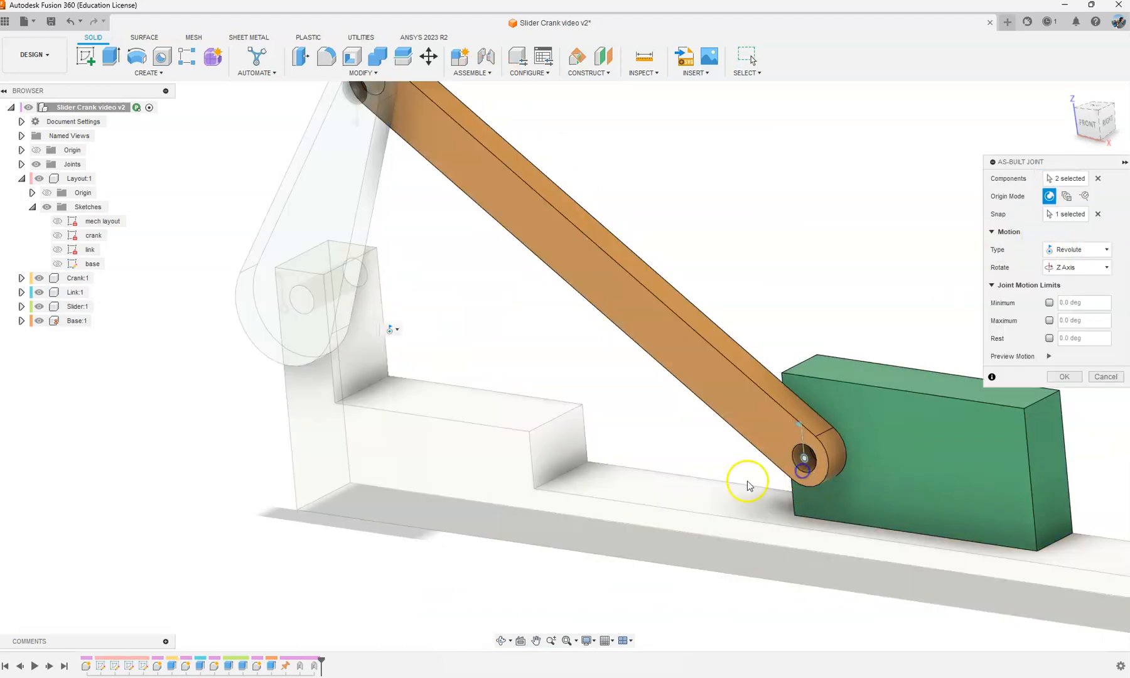
left_click(1050, 358)
left_click(1064, 377)
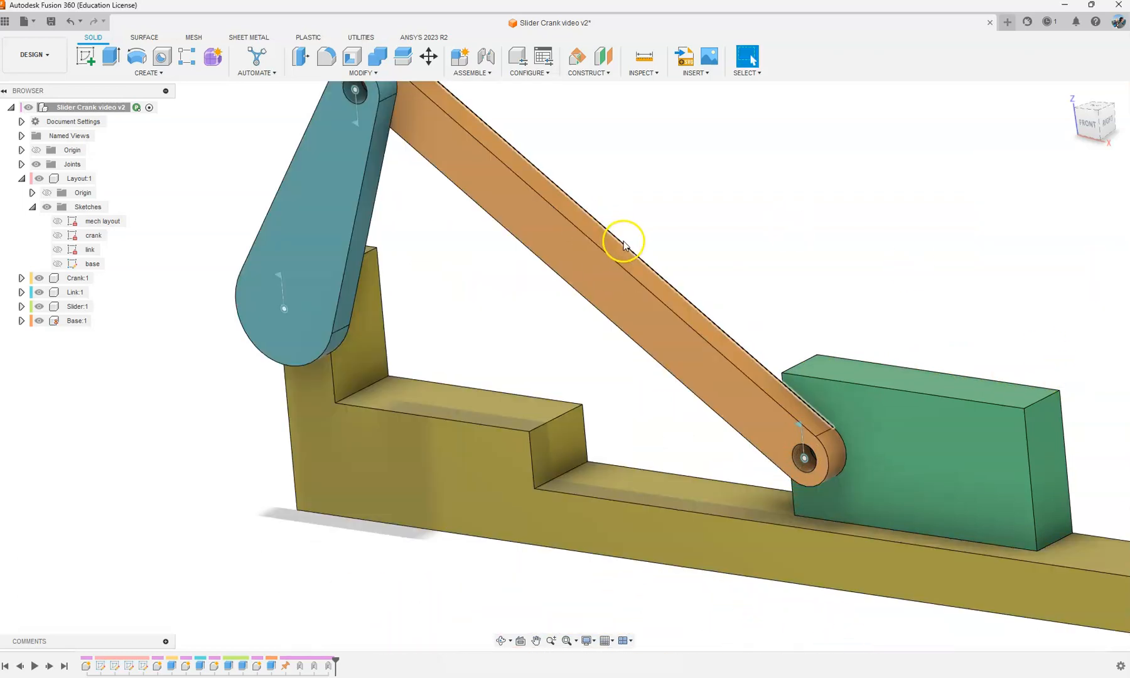
Step: Start an as-built joint with the Slider motion type and pick the slider and the base as its components
scroll(623, 245, "down", 3)
left_click(472, 72)
left_click(478, 116)
left_click(1059, 214)
left_click(1065, 257)
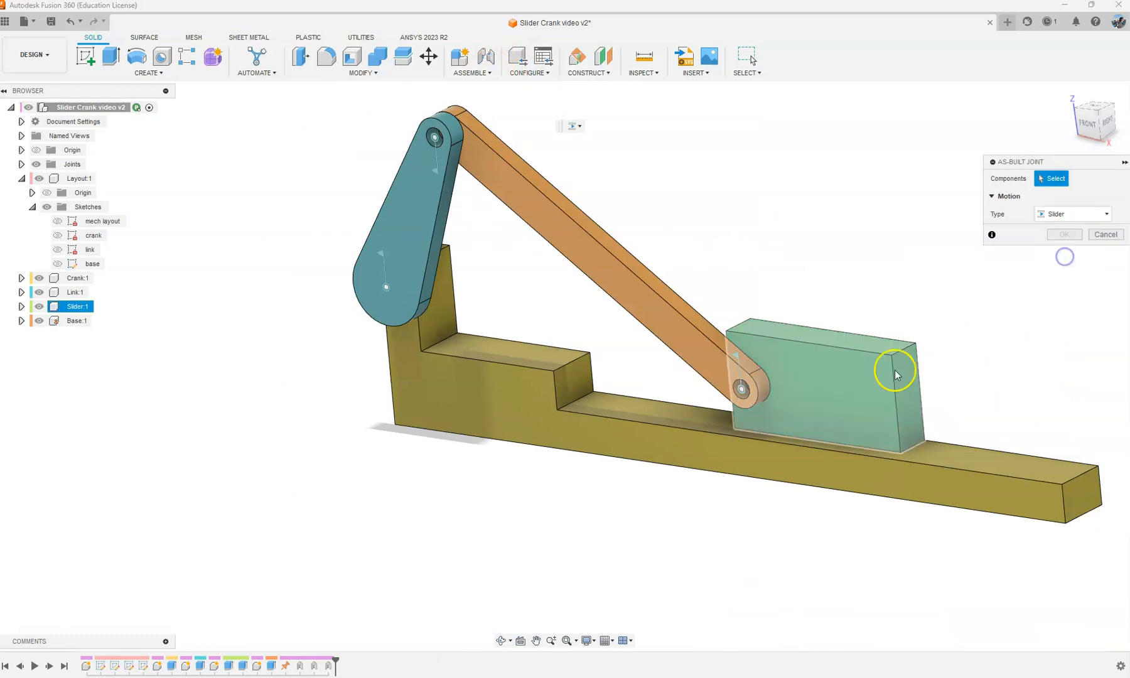
left_click(896, 375)
left_click(957, 478)
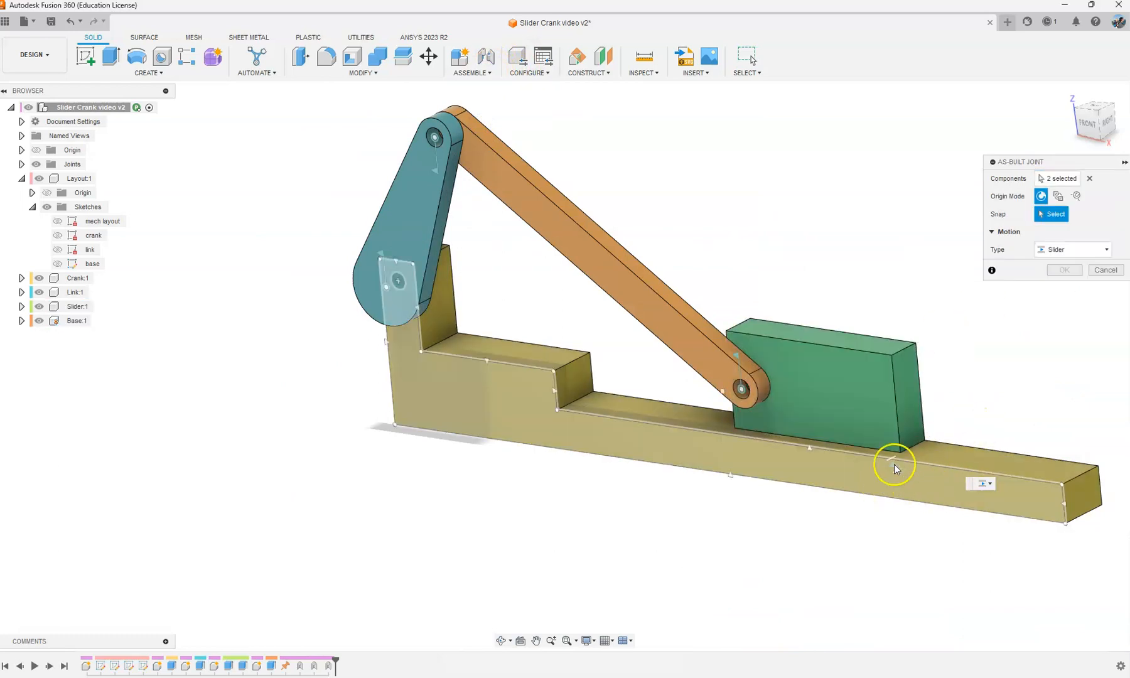
Step: Try to place the slider joint's origin on the front edge of the base's rail
scroll(895, 465, "up", 2)
scroll(802, 443, "up", 2)
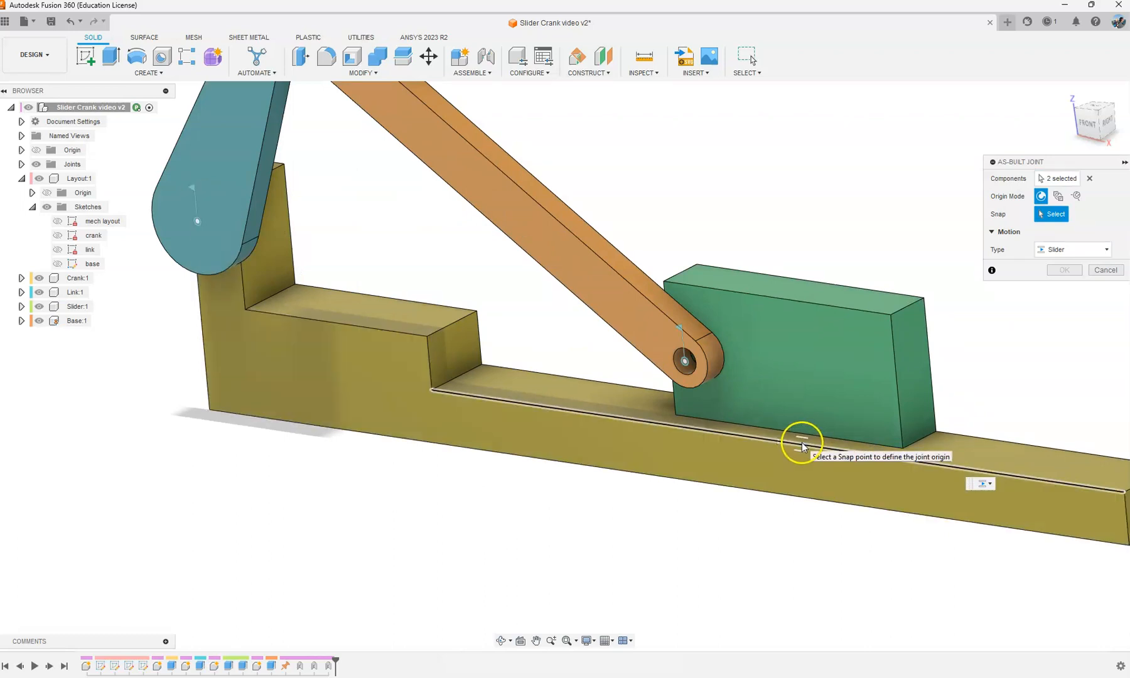
left_click(802, 443)
left_click(1047, 217)
left_click(774, 442)
left_click(1092, 214)
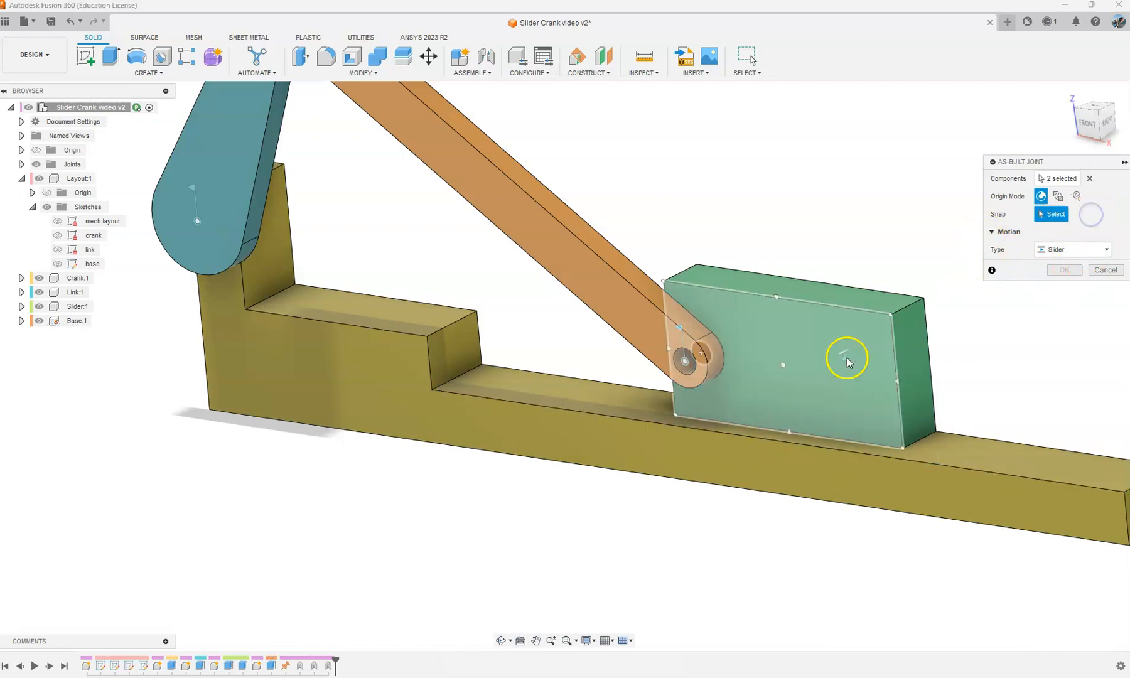
Step: Place the slider joint's origin at the centre of the slider's front face, set the slide direction to X Axis, preview the motion and create the joint
left_click(781, 367)
middle_click_drag(841, 286, 731, 282)
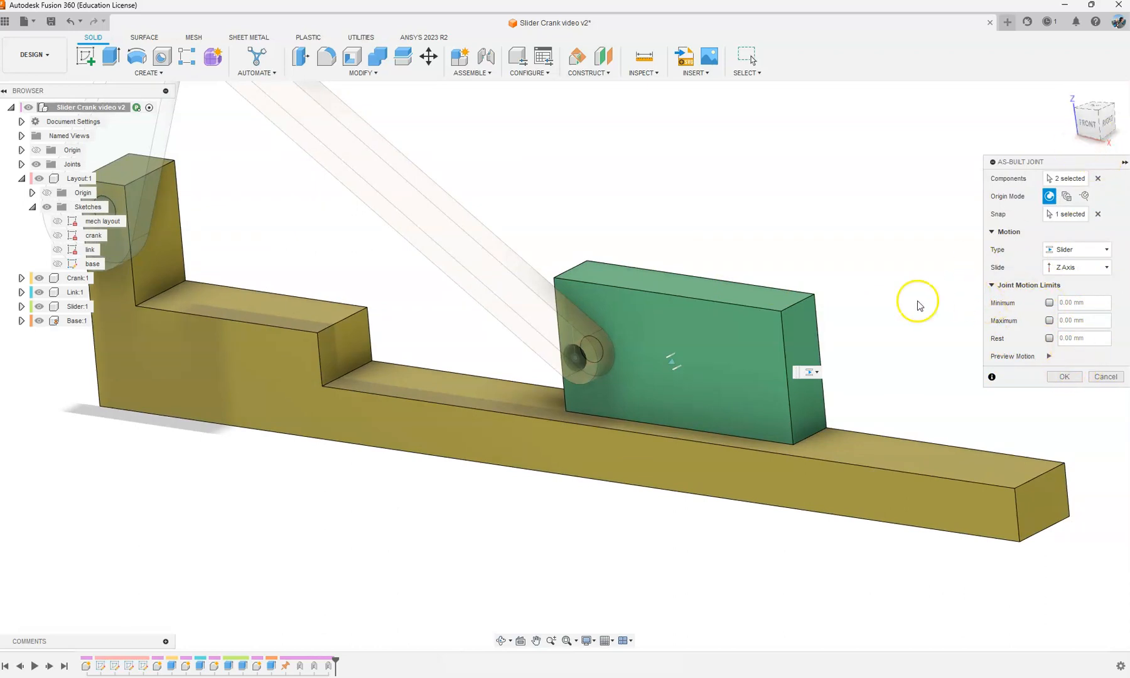
left_click(1073, 274)
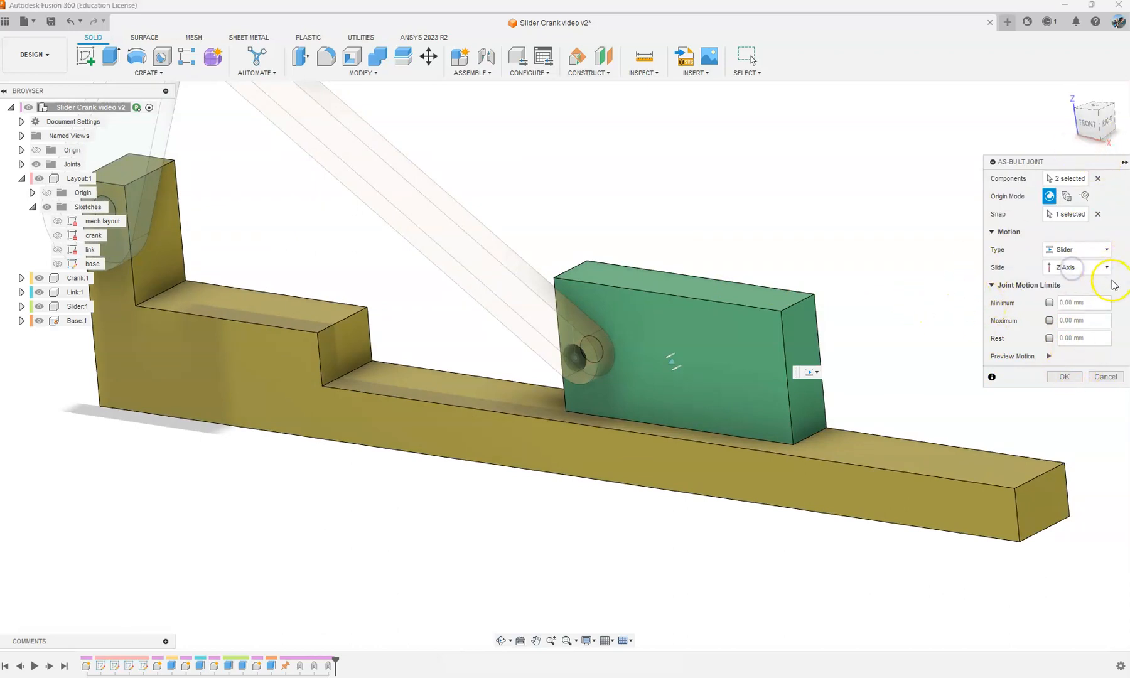
left_click(1079, 290)
left_click(1077, 271)
left_click(1076, 285)
left_click(1049, 356)
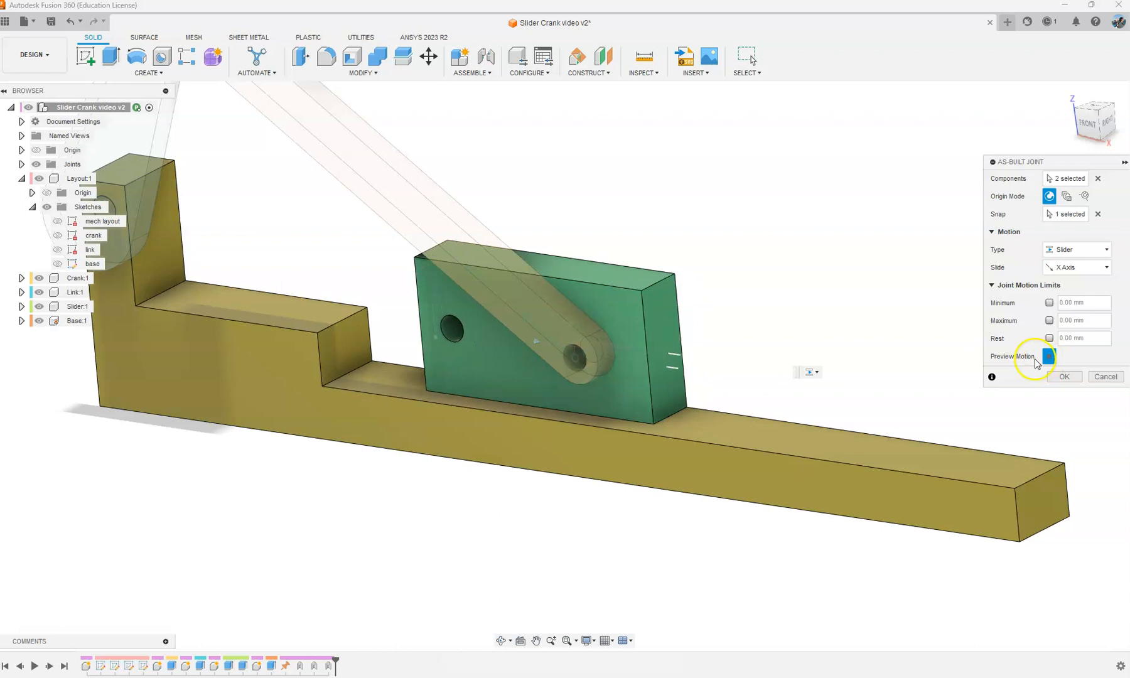
left_click(1065, 376)
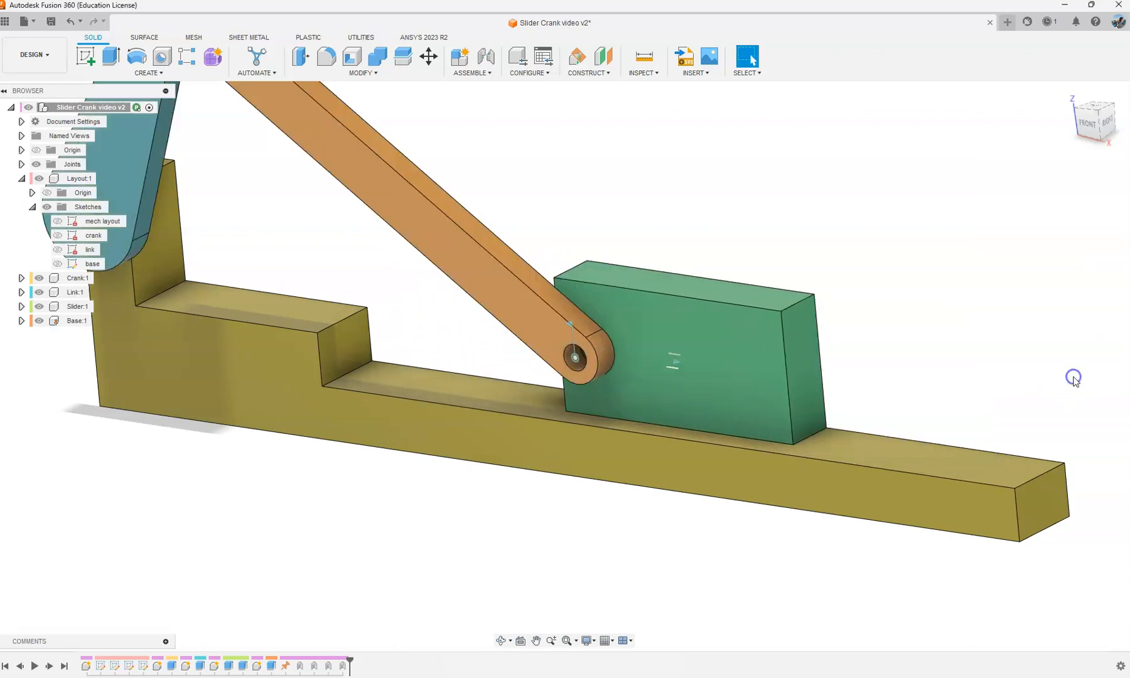
Step: Swing the crank through several positions to test the mechanism's motion, and revert the components to their original positions
scroll(878, 318, "down", 5)
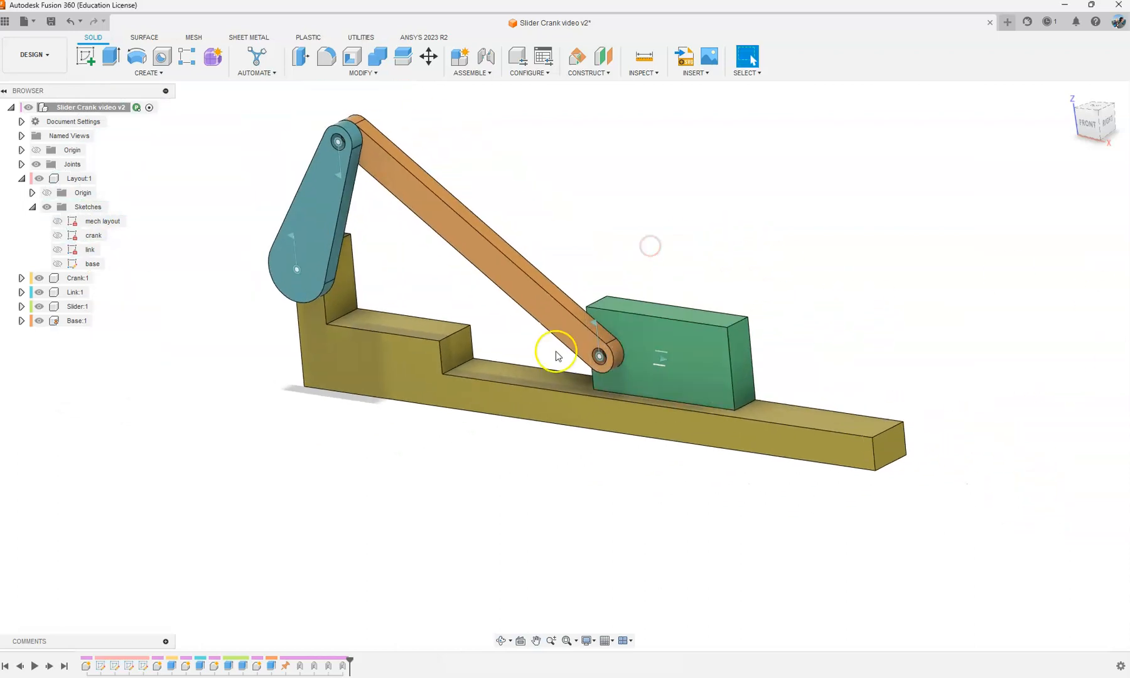
middle_click_drag(520, 207, 541, 201, "shift")
left_click(1096, 135)
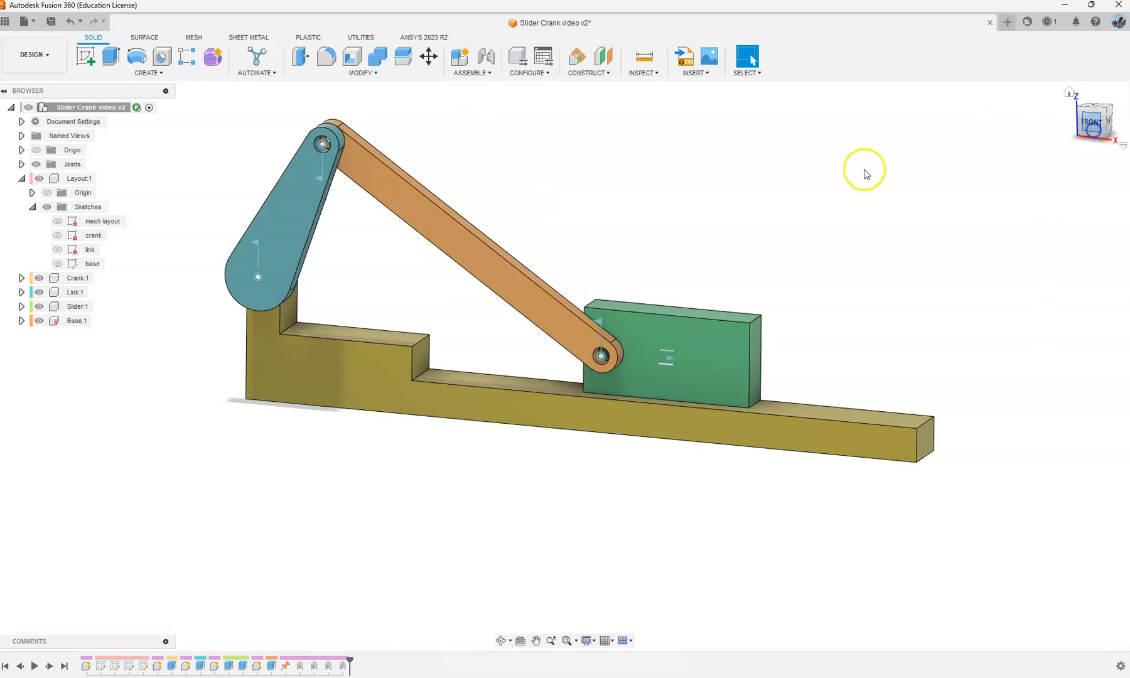
left_click_drag(287, 211, 182, 351)
scroll(494, 241, "down", 2)
middle_click_drag(386, 249, 564, 239)
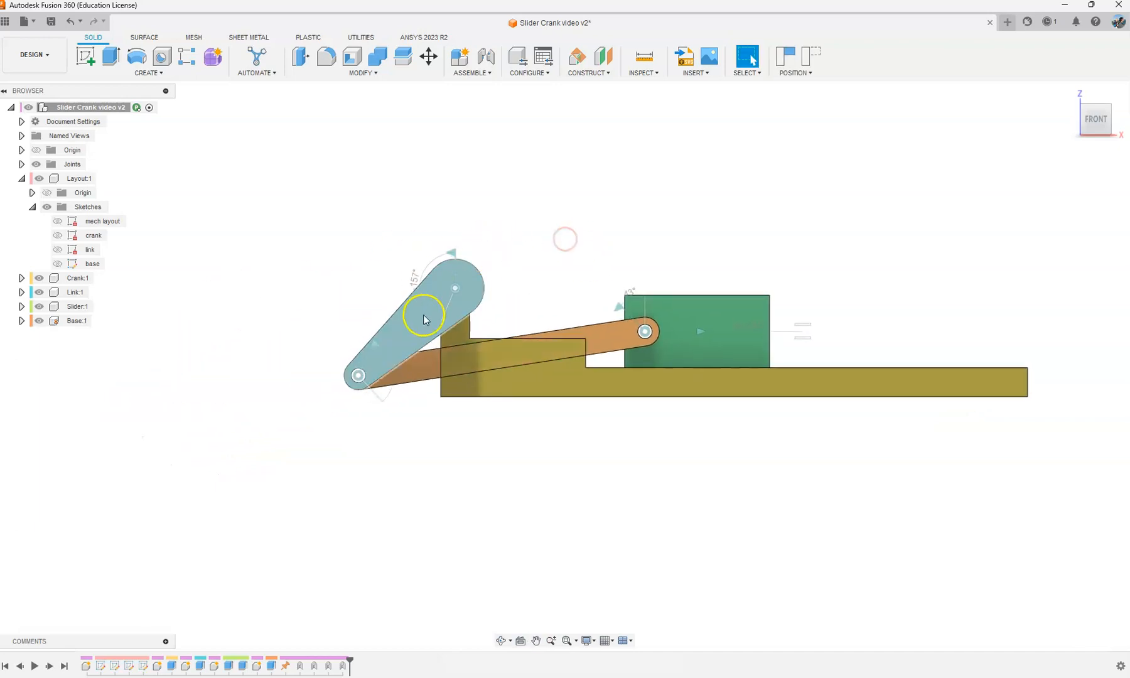
left_click_drag(375, 370, 377, 322)
middle_click_drag(553, 265, 457, 349, "shift")
scroll(486, 324, "up", 3)
left_click_drag(376, 306, 423, 259)
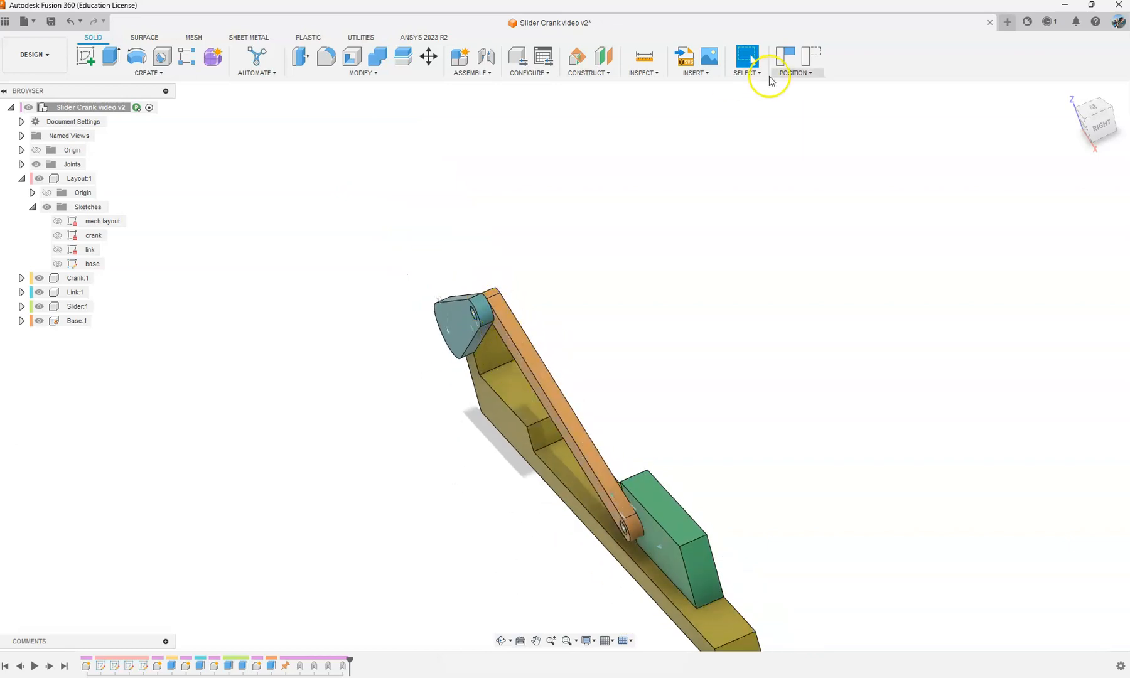
Step: Activate the link, edit its extrusion to start from the crank's front face with a distance of -5 mm, and reactivate the top-level assembly
left_click(452, 242)
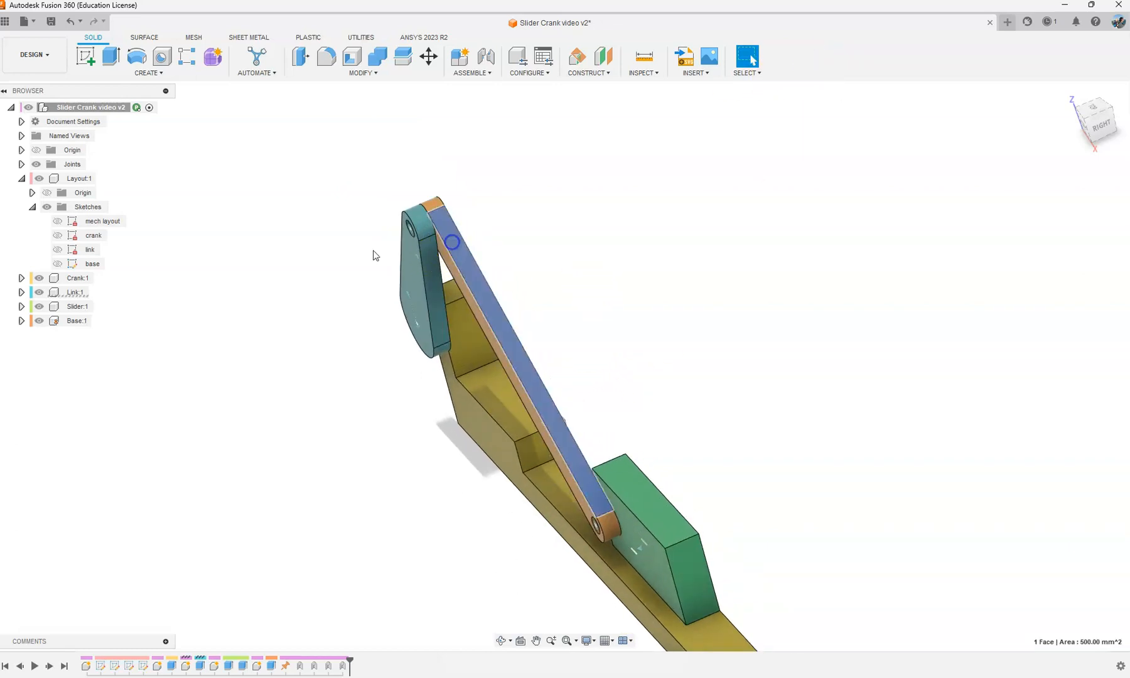
left_click(96, 292)
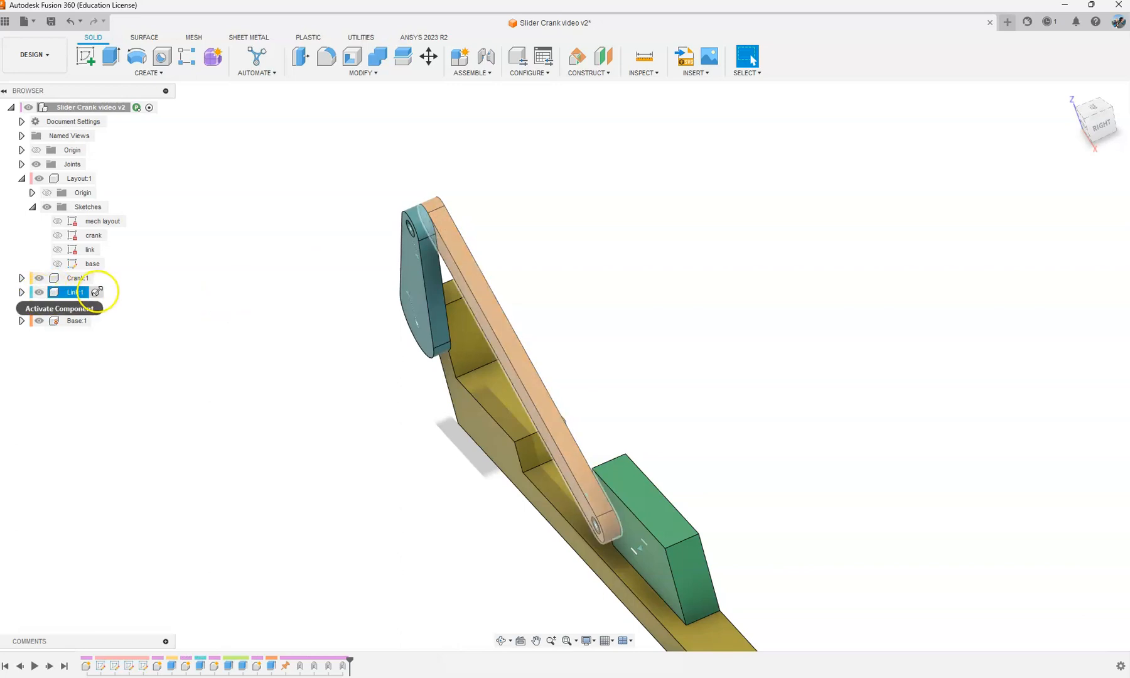
left_click(97, 292)
right_click(82, 670)
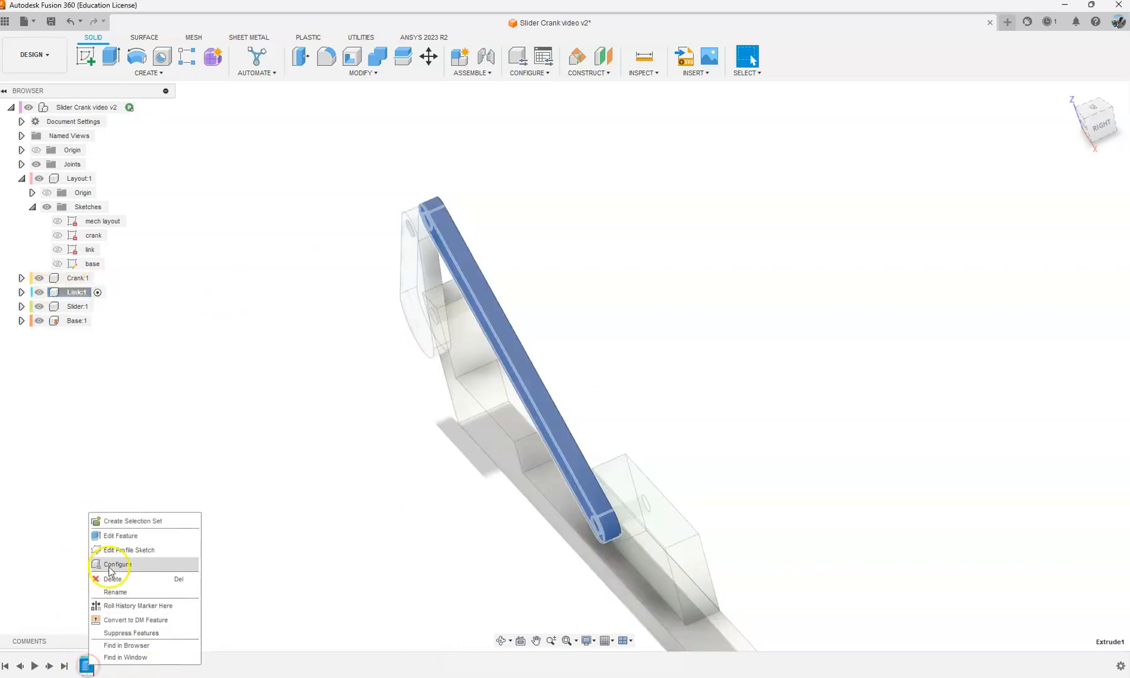
left_click(123, 536)
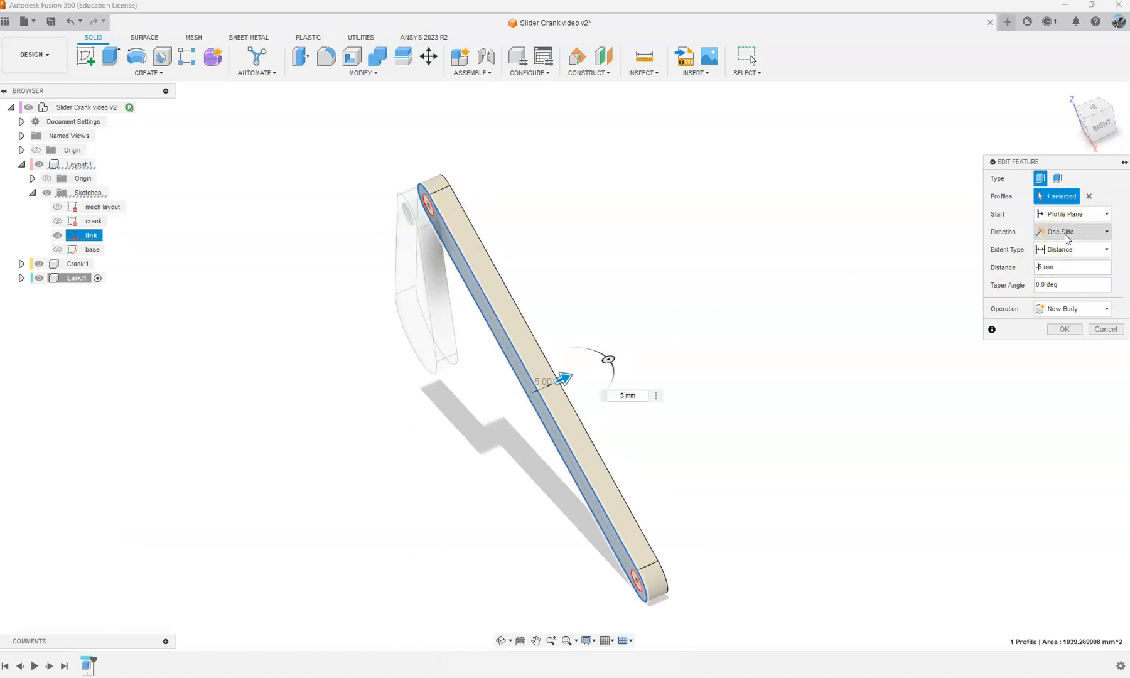
type("-")
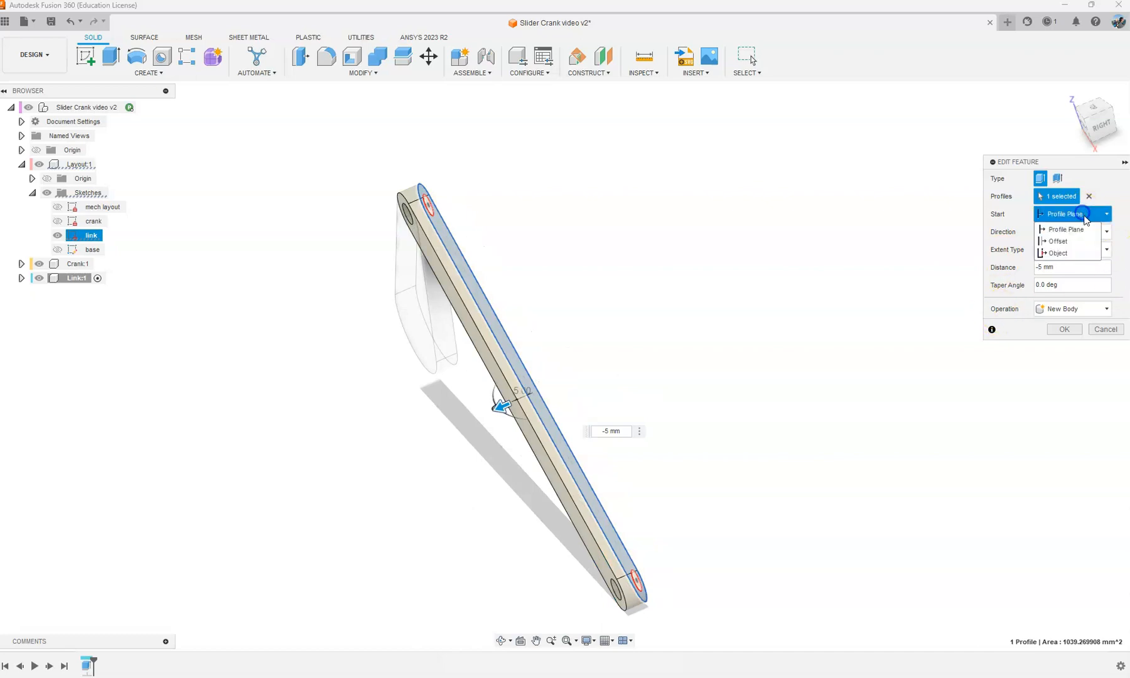
left_click(1077, 253)
left_click(403, 281)
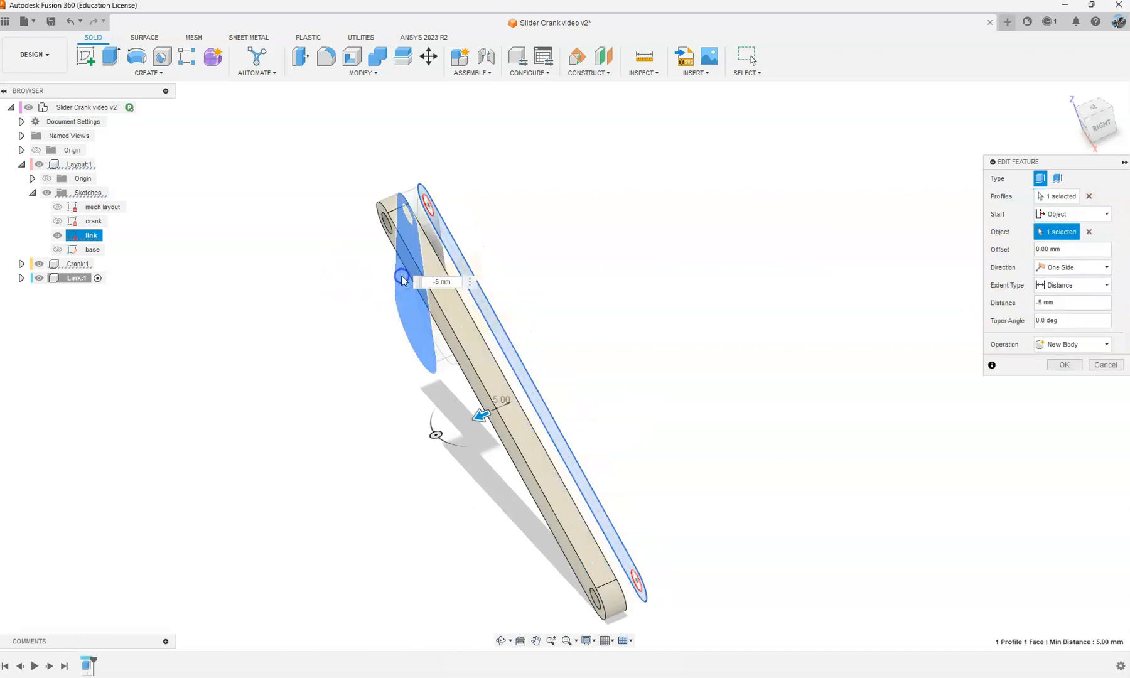
left_click(1058, 365)
middle_click_drag(596, 262, 293, 469, "shift")
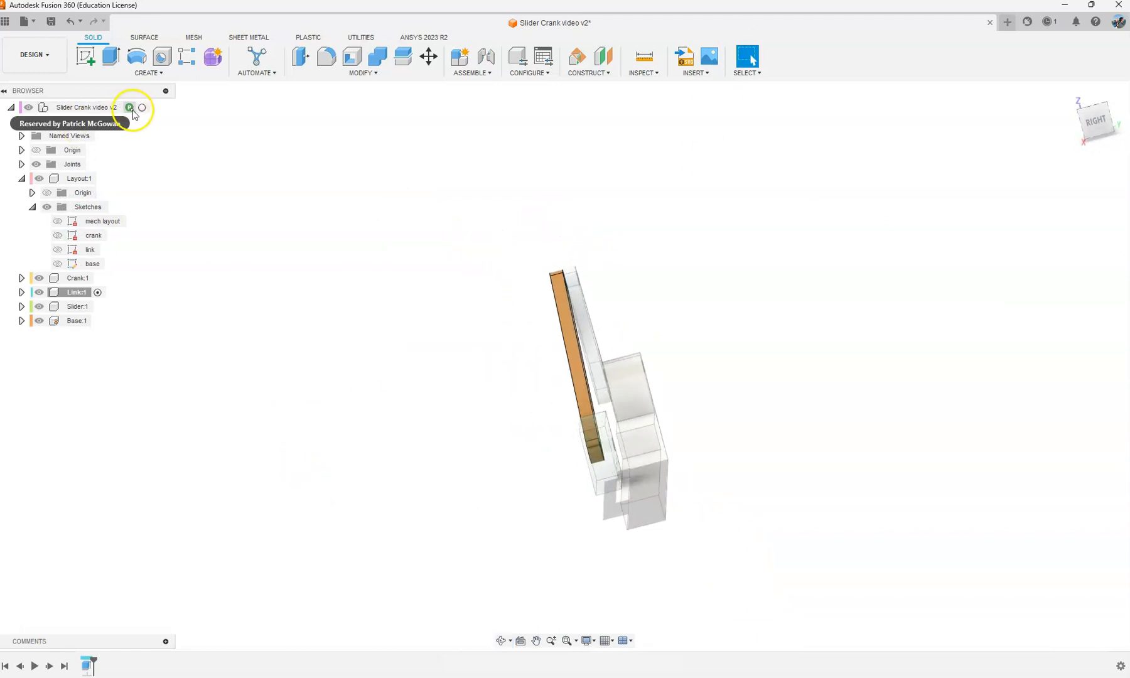
left_click(141, 108)
Step: Turn the crank to check how the repositioned link moves relative to the crank and slider
middle_click_drag(379, 547, 739, 412, "shift")
left_click_drag(417, 356, 371, 369)
middle_click_drag(371, 369, 625, 395, "shift")
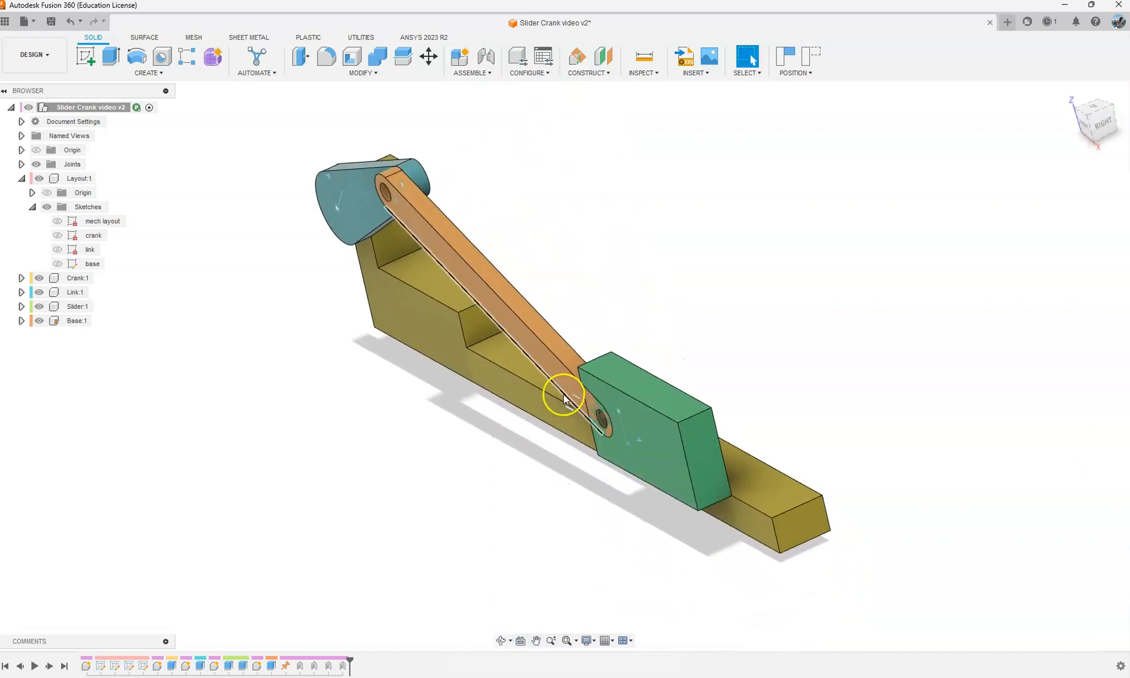
Step: Edit the slider's extrusion so that it starts from the plane of the link's rear face
left_click(636, 387)
left_click(132, 424)
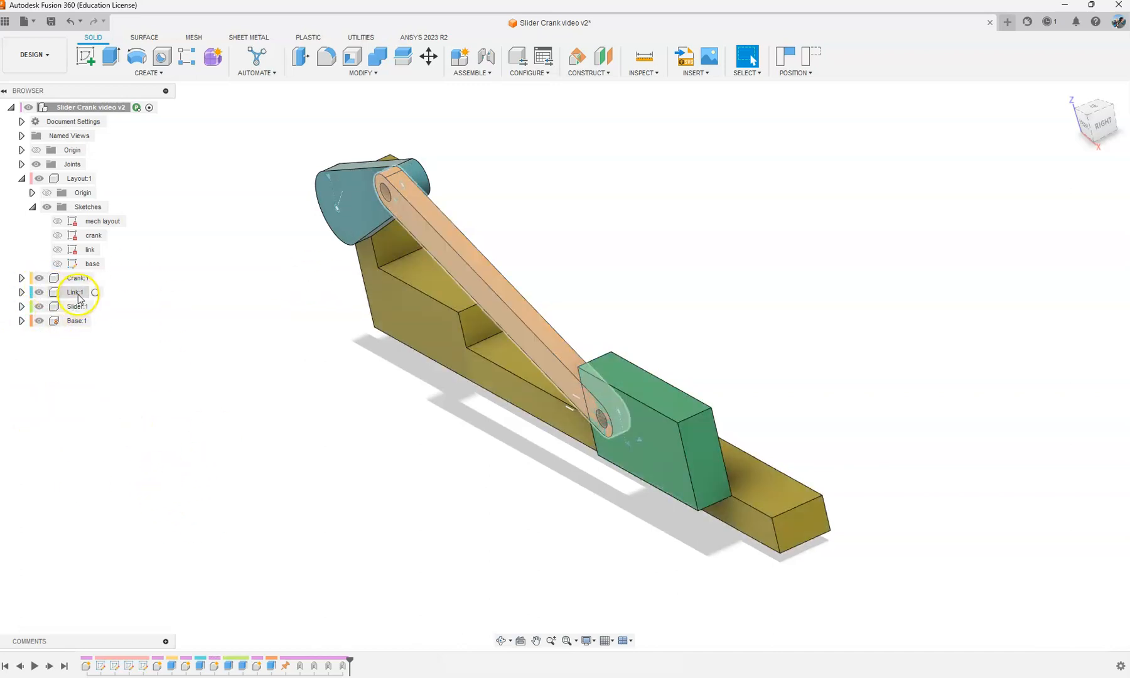
left_click(646, 387)
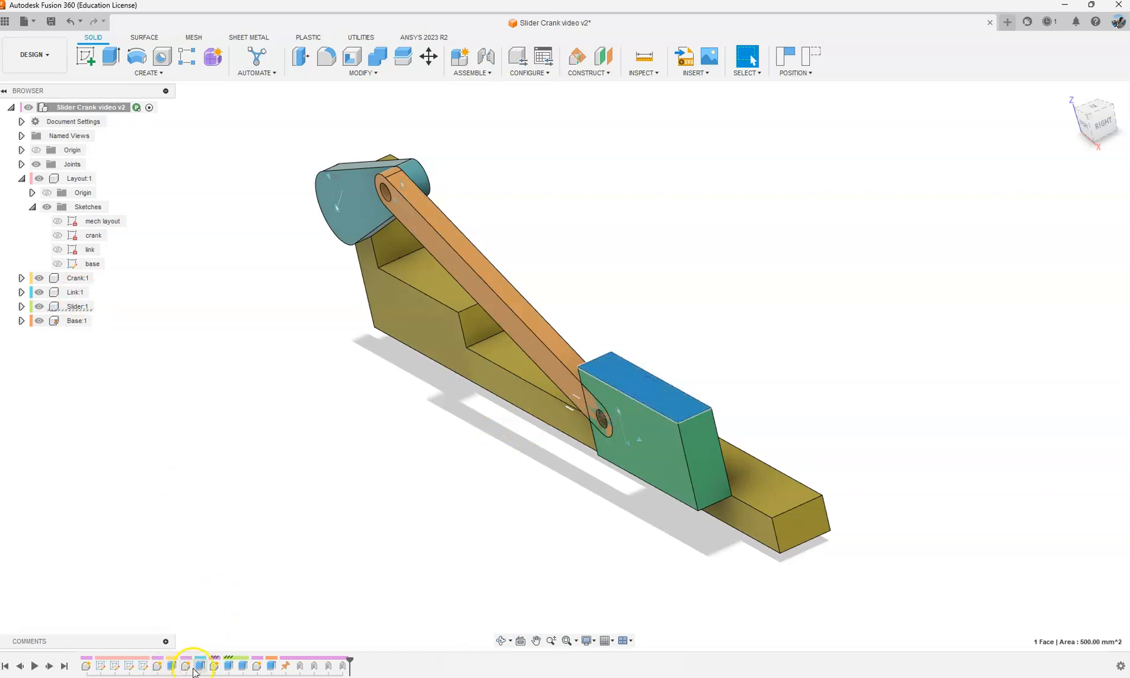
right_click(229, 666)
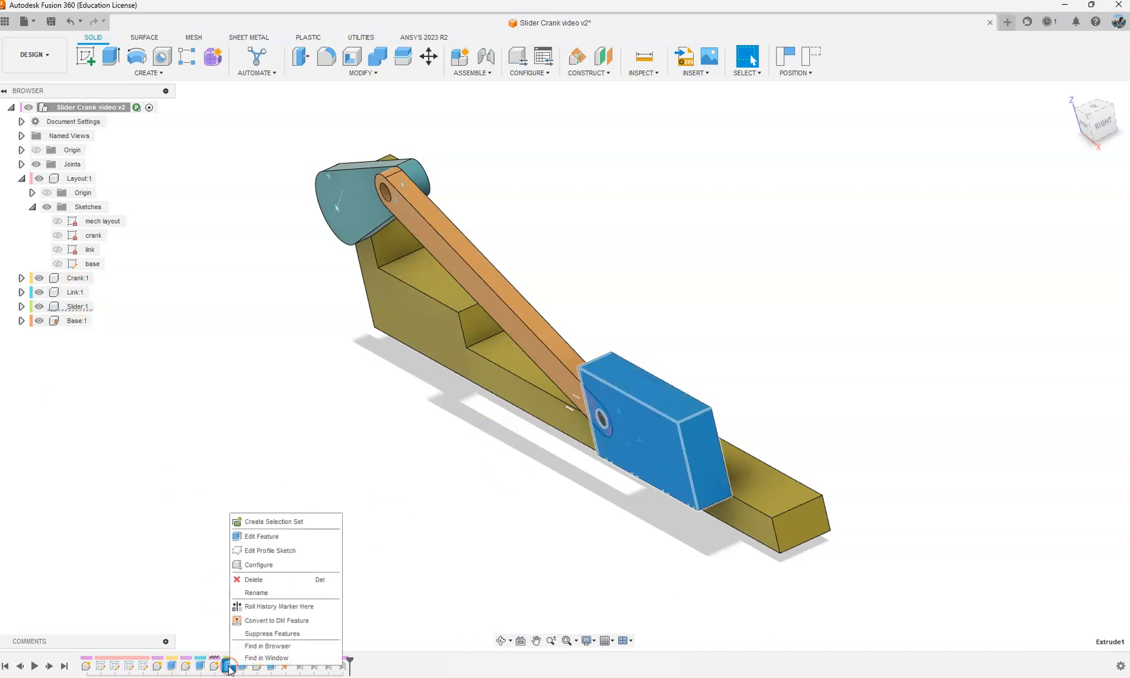
left_click(290, 527)
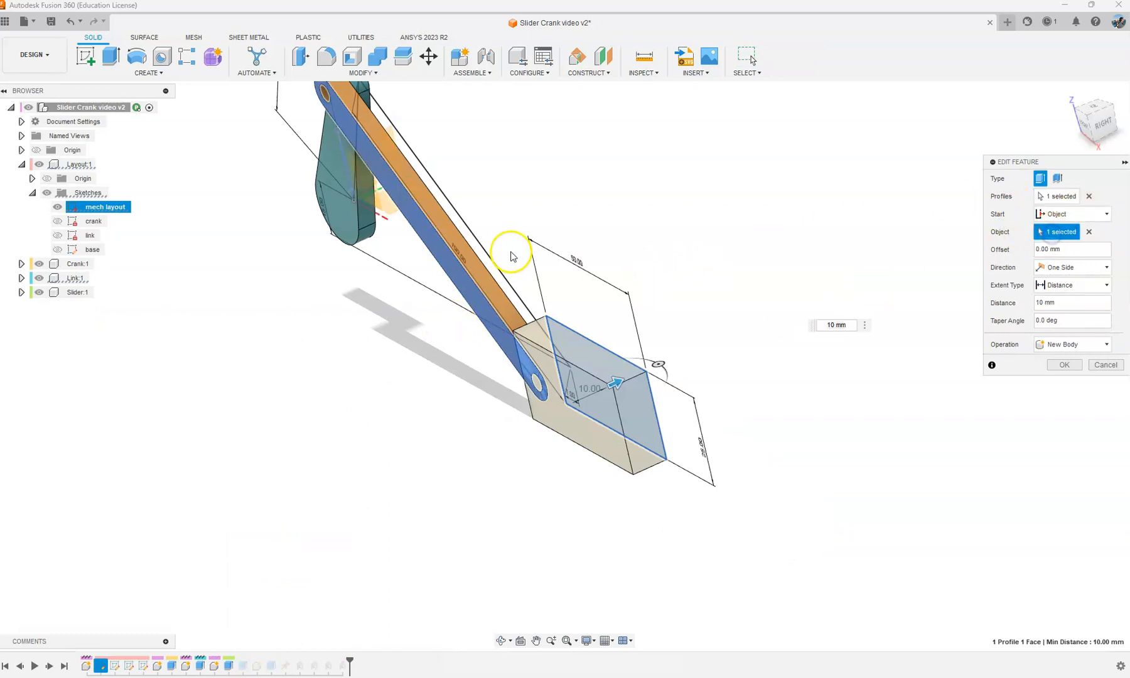
middle_click_drag(514, 257, 456, 273, "shift")
left_click(582, 250)
middle_click_drag(656, 394, 630, 466, "shift")
left_click(1061, 368)
Step: Inspect the clearances between the crank, link and slider from the end, and revert the components to their original positions
scroll(691, 417, "down", 3)
scroll(695, 457, "up", 5)
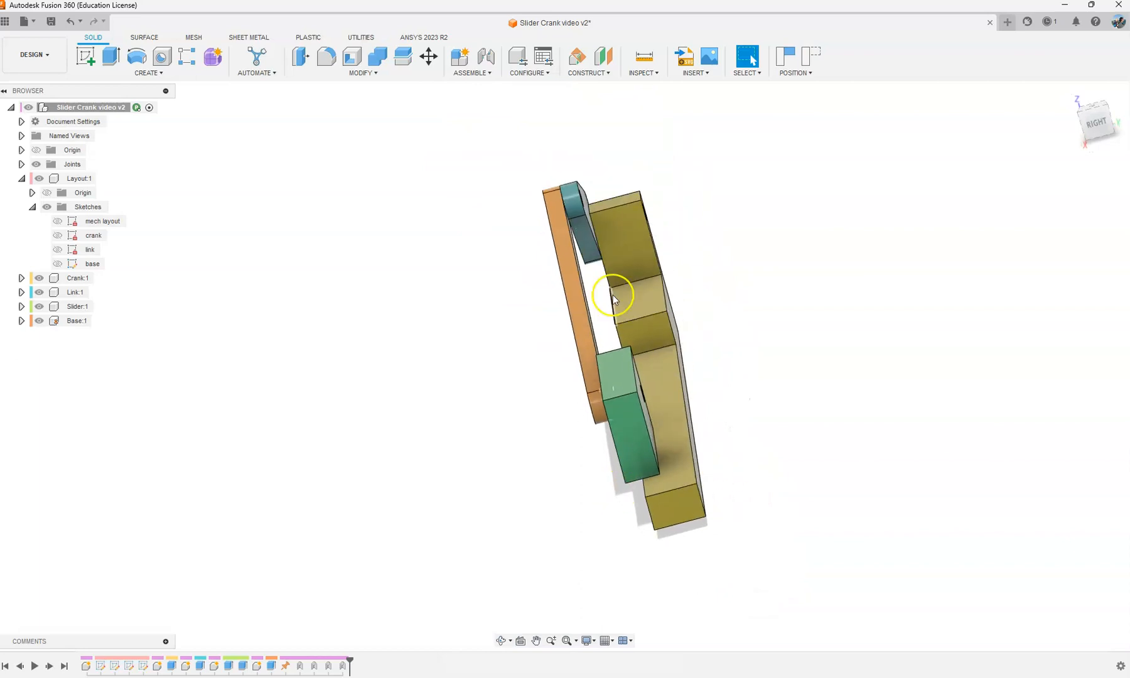
mouse_move(613, 282)
middle_mouse_down("shift")
mouse_move(620, 287)
mouse_move(612, 264)
mouse_move(618, 292)
middle_mouse_up("shift")
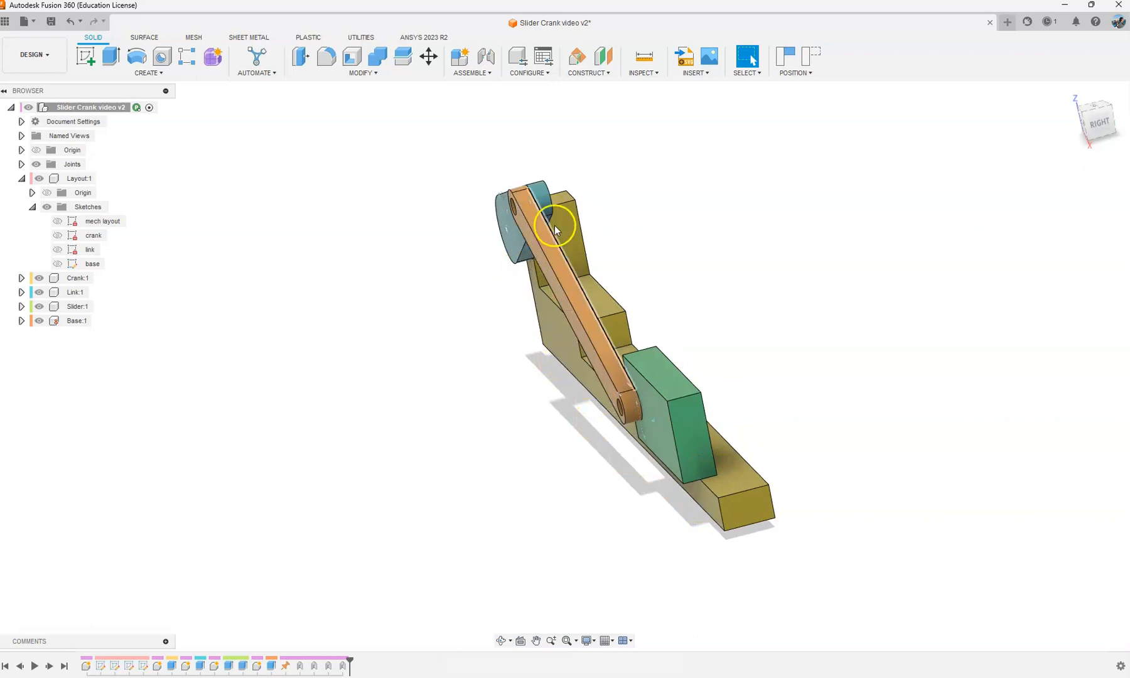
middle_click_drag(570, 303, 614, 301, "shift")
left_click(802, 61)
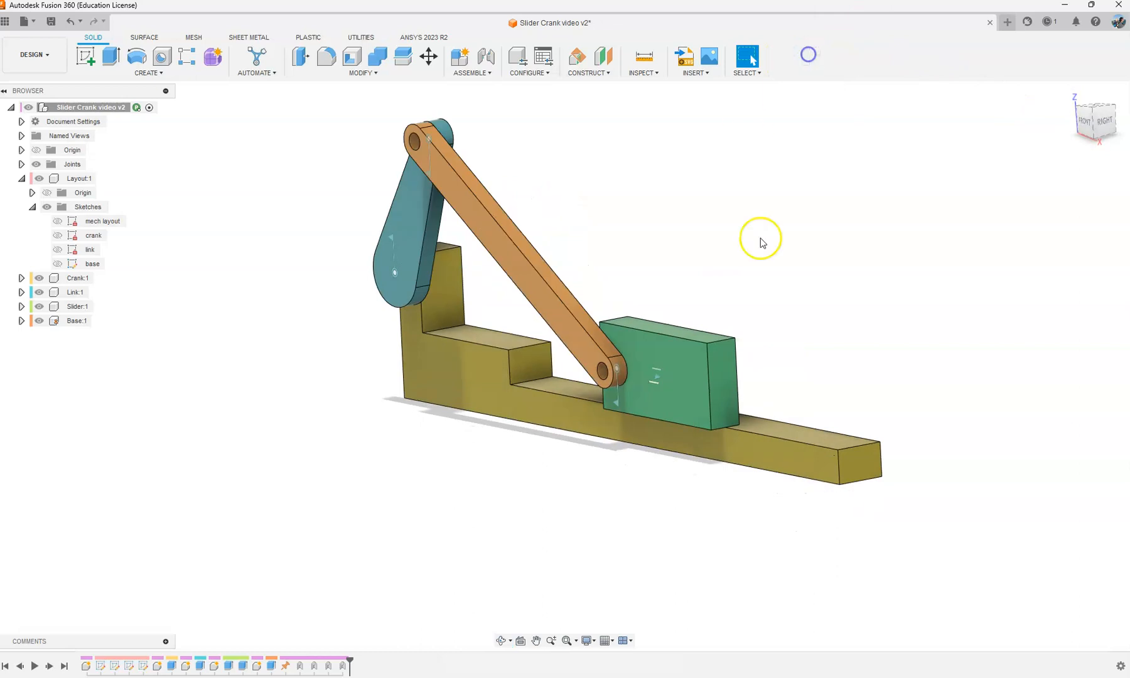
Step: Rotate the crank to different positions to verify the whole mechanism's motion from the front and at an angle, and revert the positions
left_click(1085, 123)
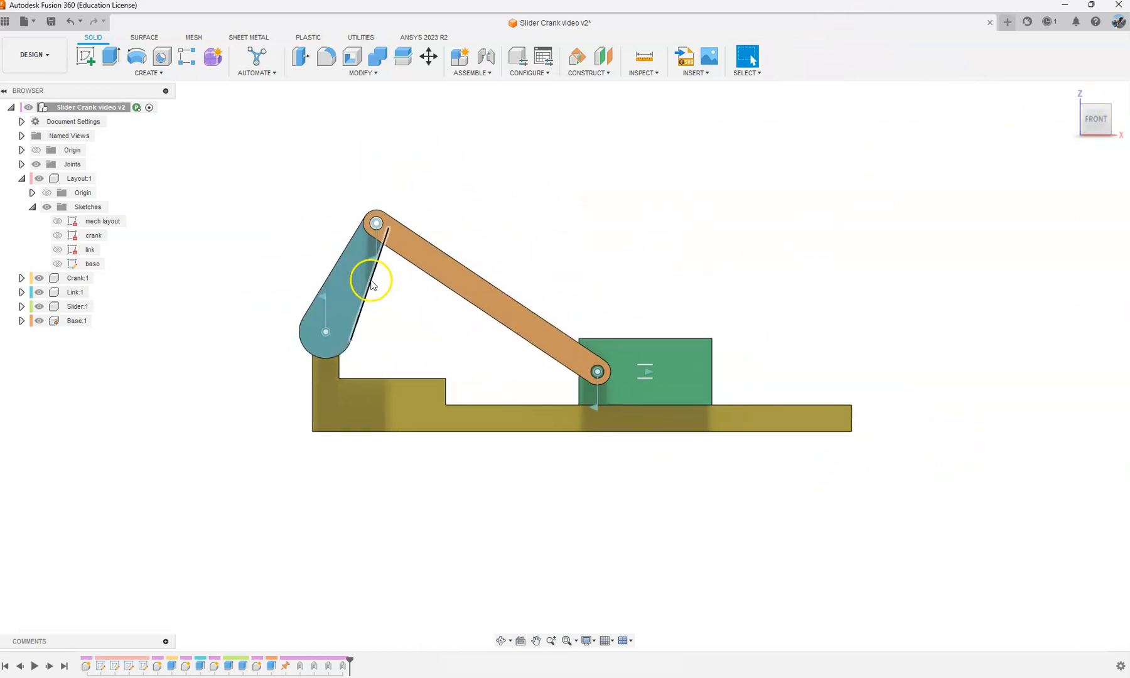
mouse_move(370, 281)
left_mouse_down()
mouse_move(386, 368)
mouse_move(263, 328)
mouse_move(343, 277)
mouse_move(378, 294)
left_mouse_up()
middle_click_drag(566, 254, 526, 291, "shift")
scroll(526, 291, "up", 2)
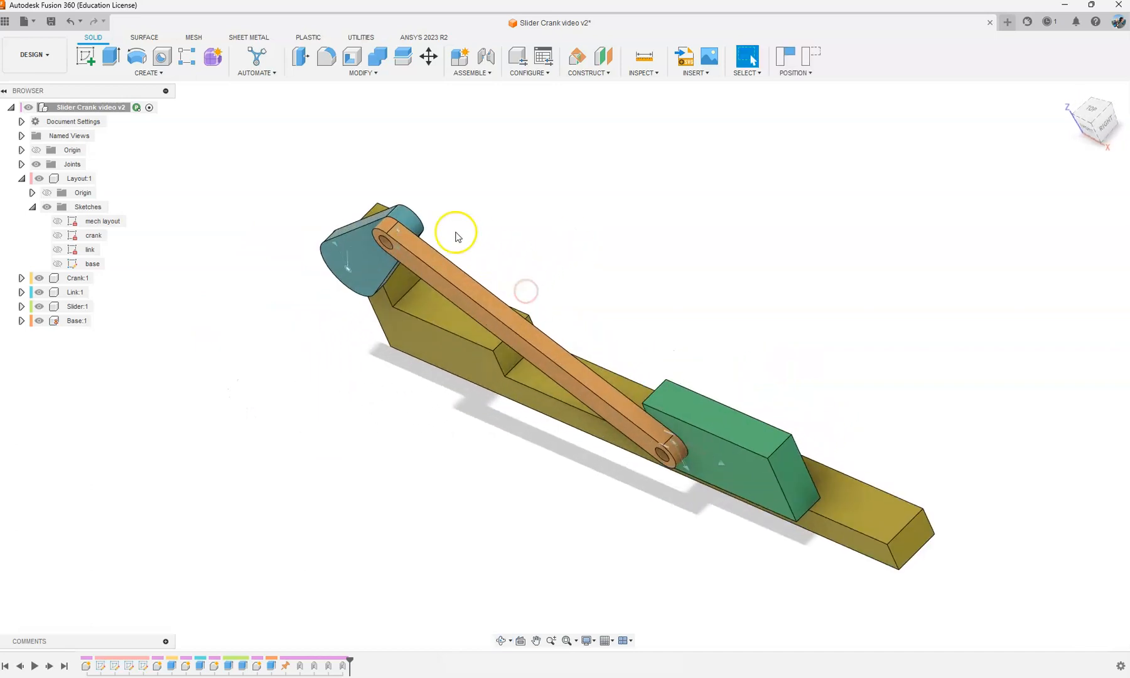
left_click_drag(400, 220, 290, 297)
middle_click_drag(592, 296, 607, 134, "shift")
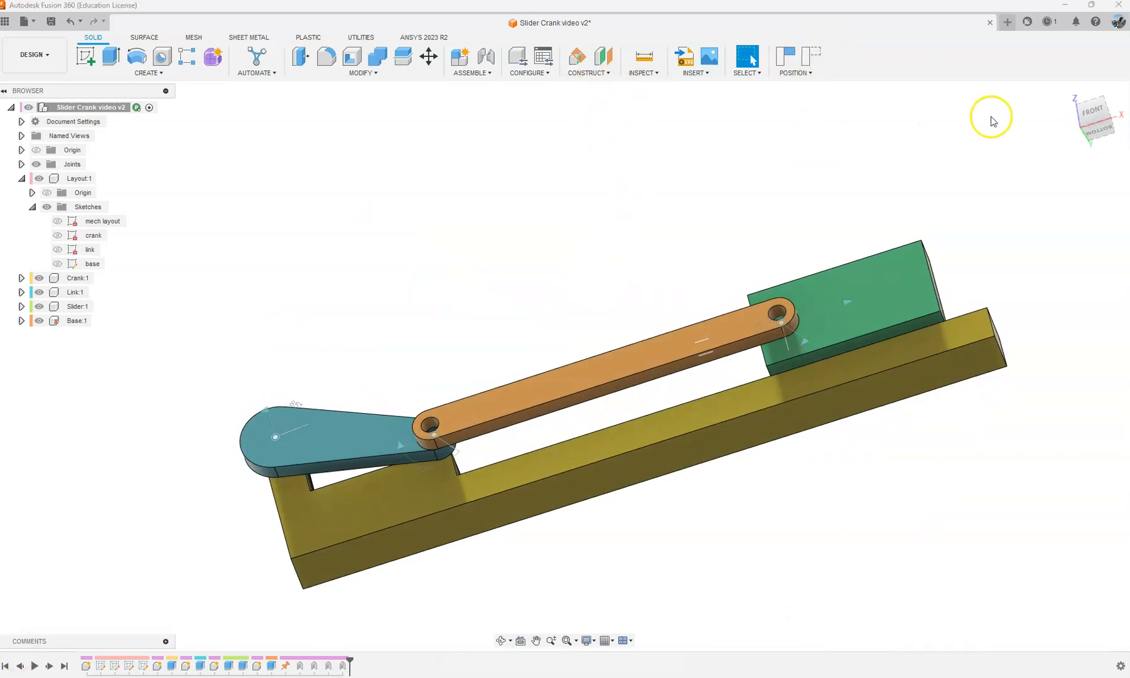
left_click(1090, 114)
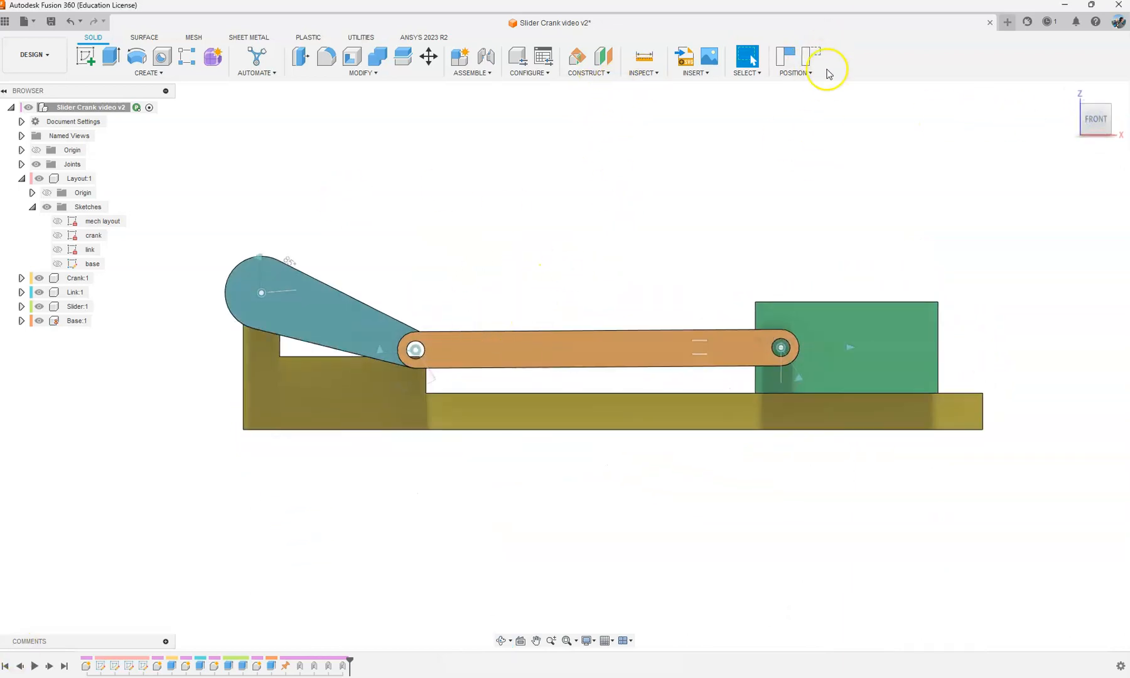
left_click(814, 58)
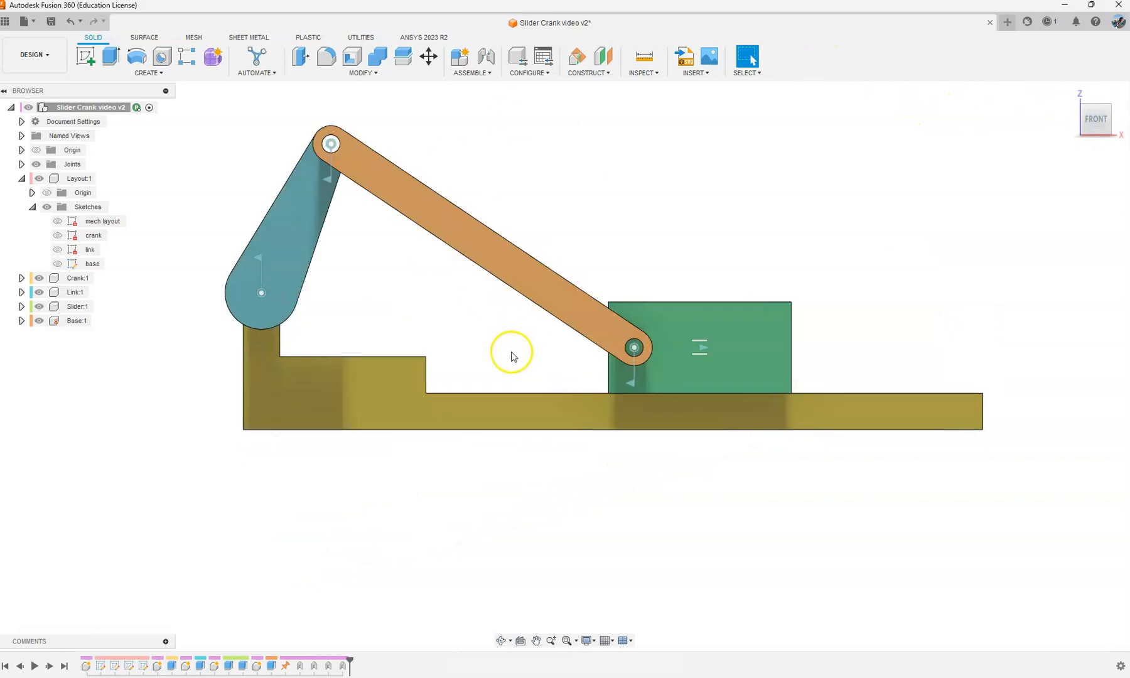
scroll(533, 412, "down", 2)
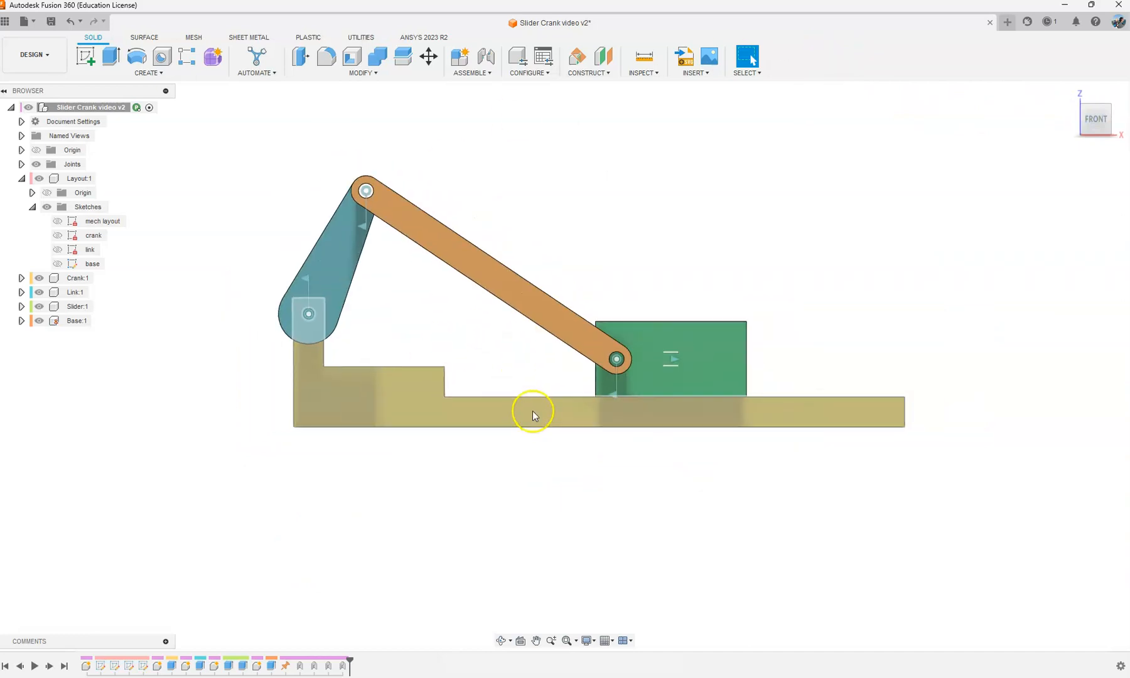
scroll(276, 199, "up", 2)
mouse_move(676, 250)
middle_mouse_down("shift")
mouse_move(732, 230)
mouse_move(678, 230)
mouse_move(696, 242)
middle_mouse_up("shift")
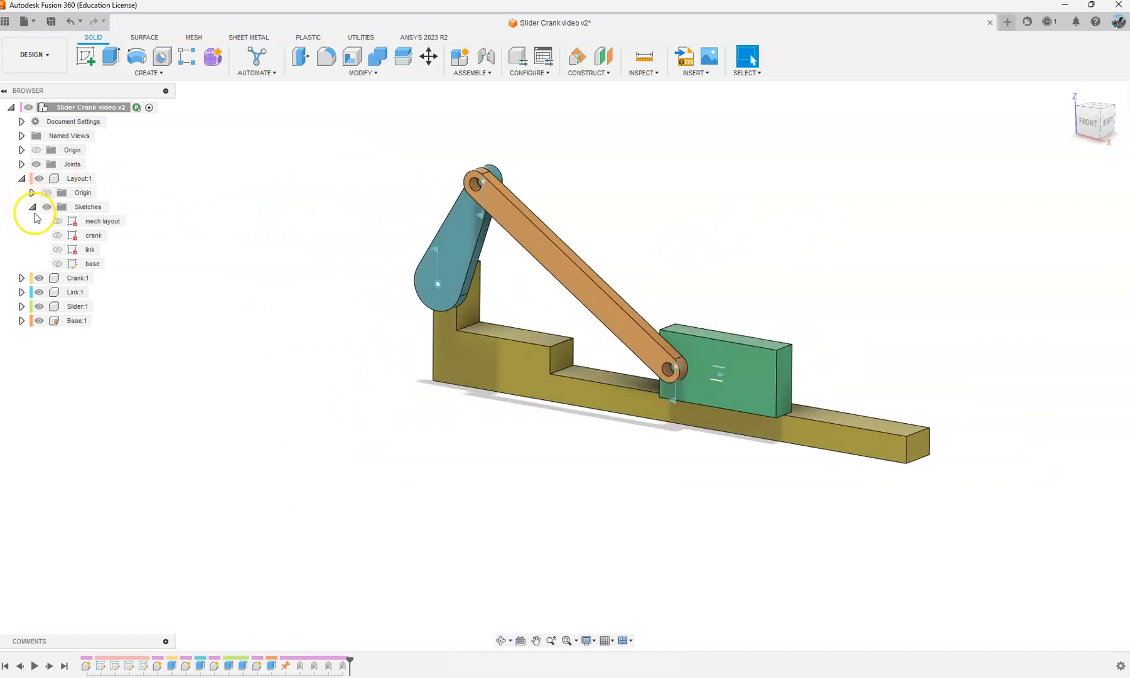
Step: Collapse the Layout component's Sketches folder and the Layout component itself
left_click(22, 178)
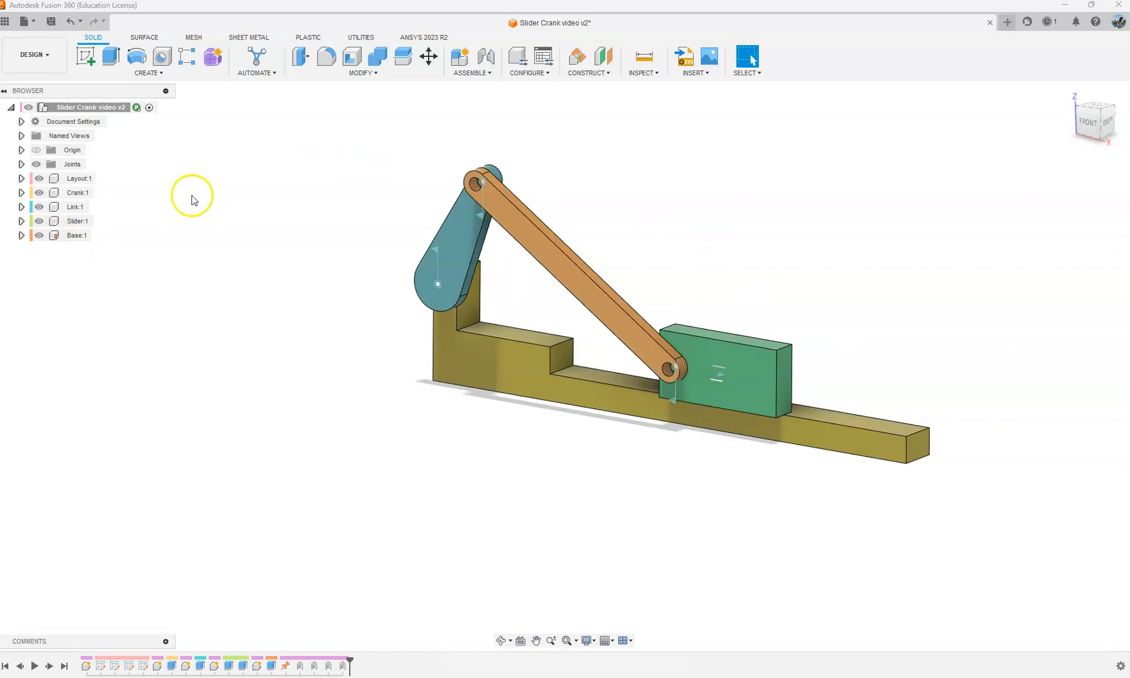
left_click(22, 178)
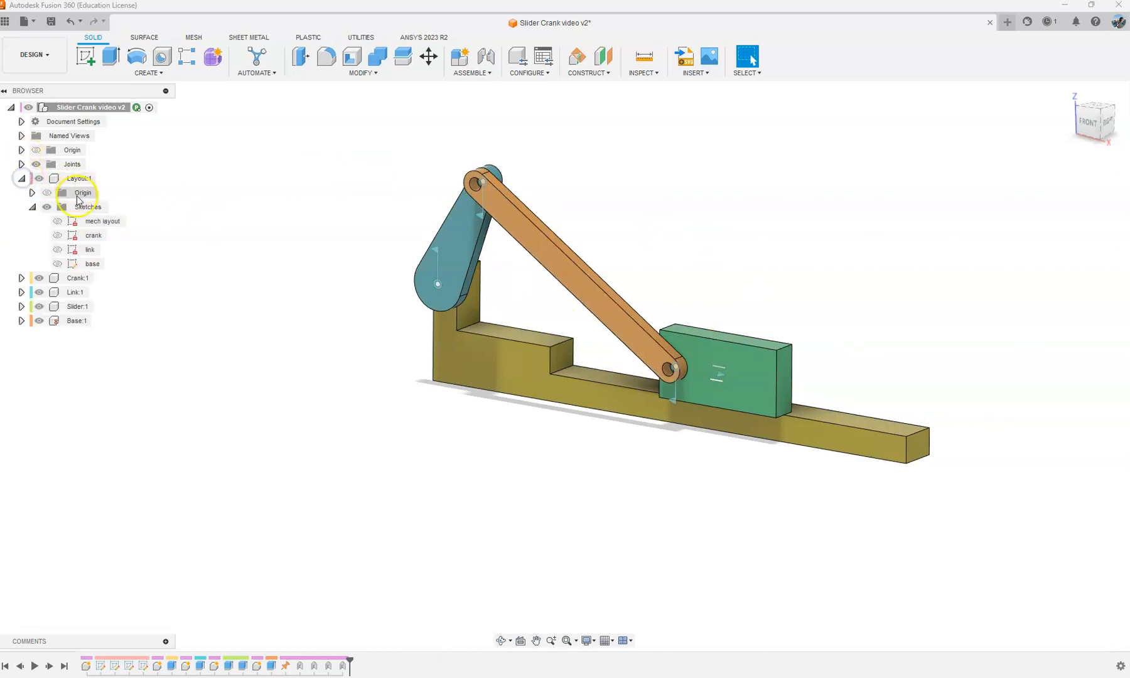
left_click(30, 208)
left_click(22, 178)
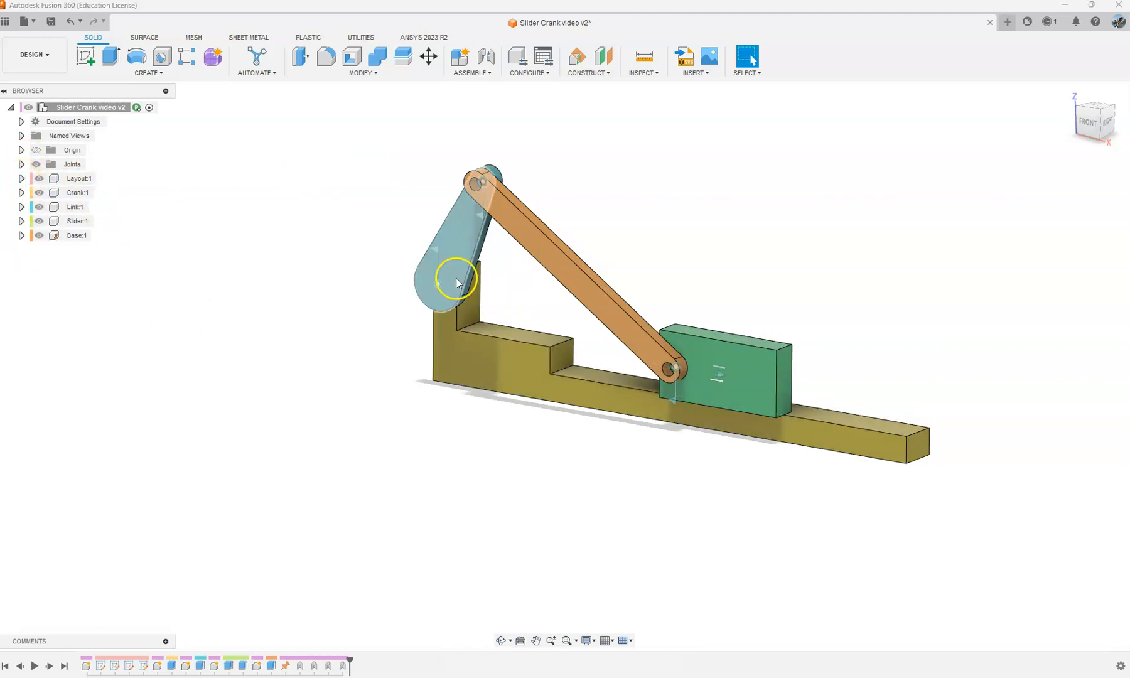
Step: Activate the crank and the Layout component in turn to review their timeline features, and reactivate the top-level assembly
scroll(445, 268, "up", 3)
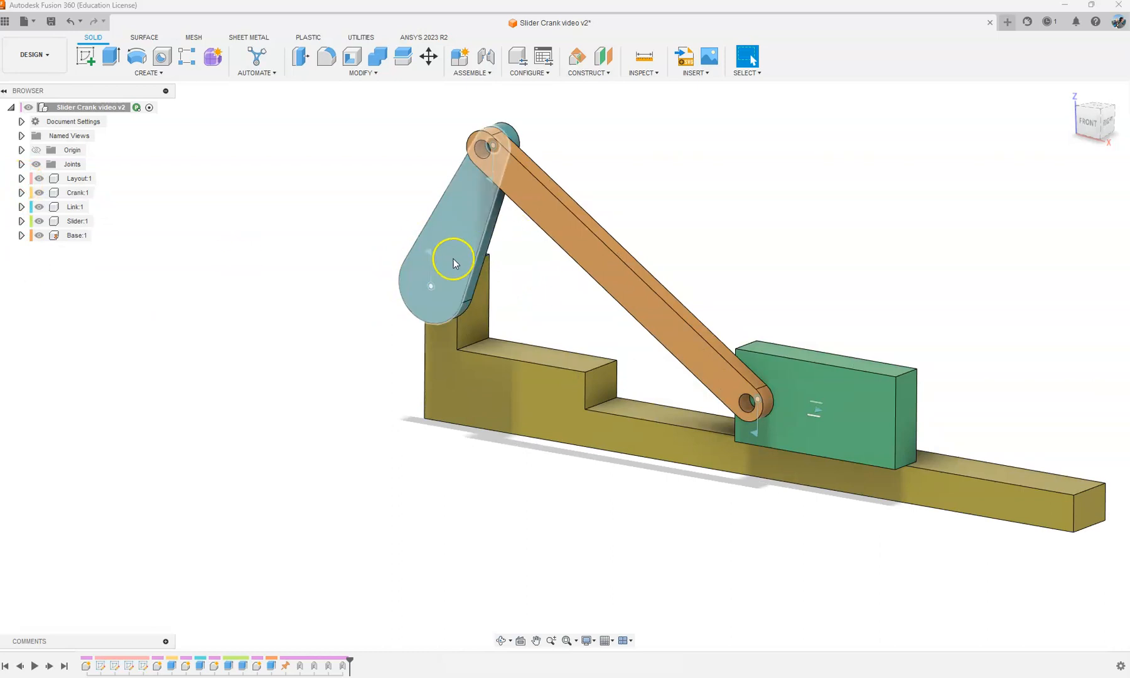
left_click(447, 305)
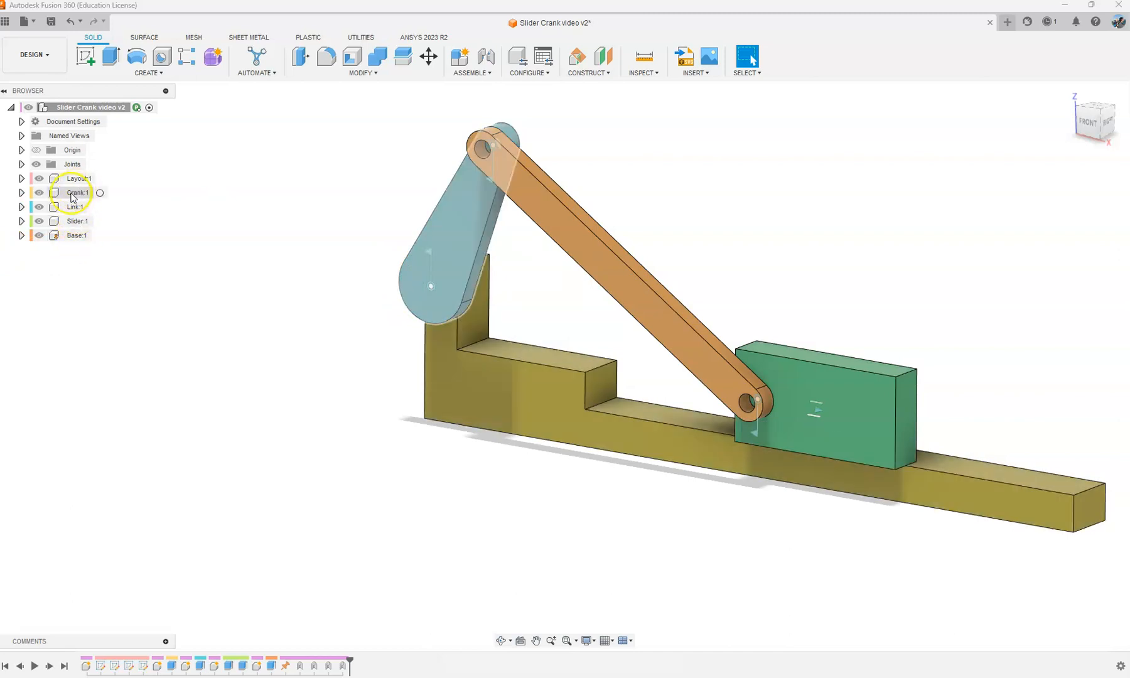
left_click(99, 193)
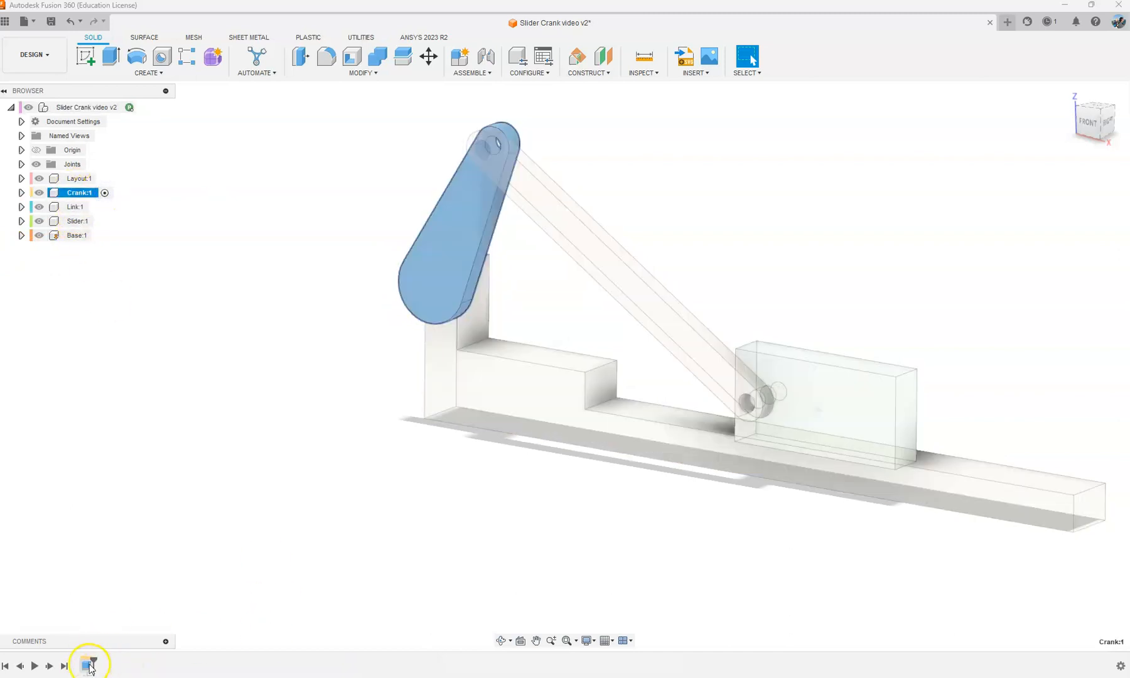
left_click(171, 249)
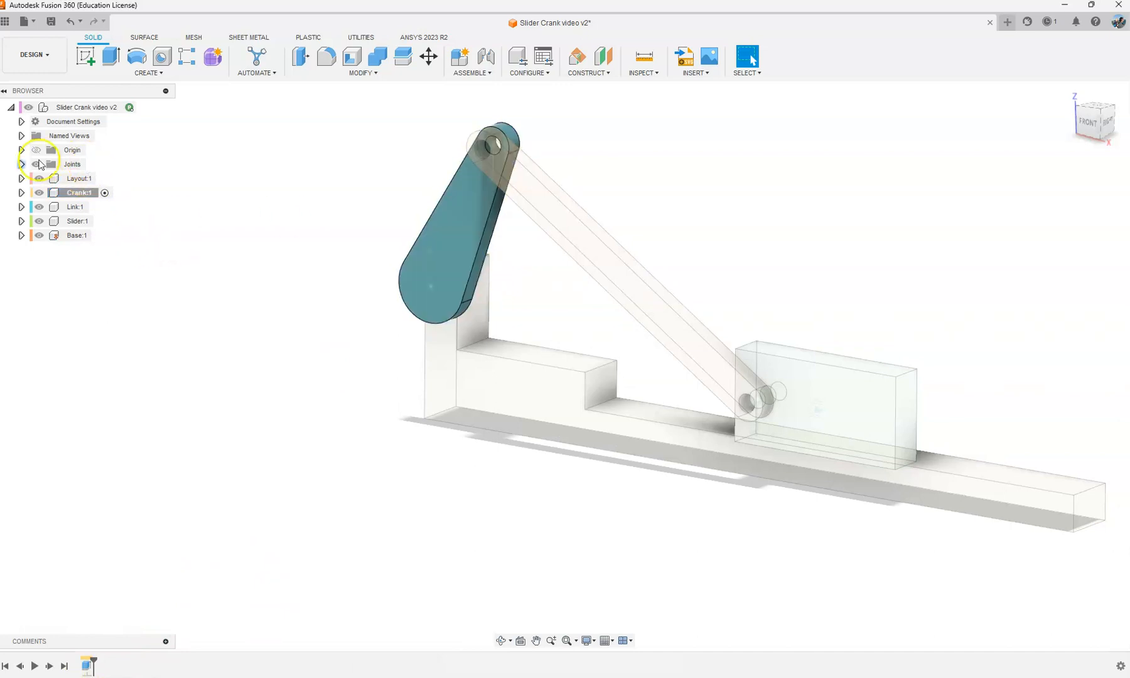
left_click(103, 178)
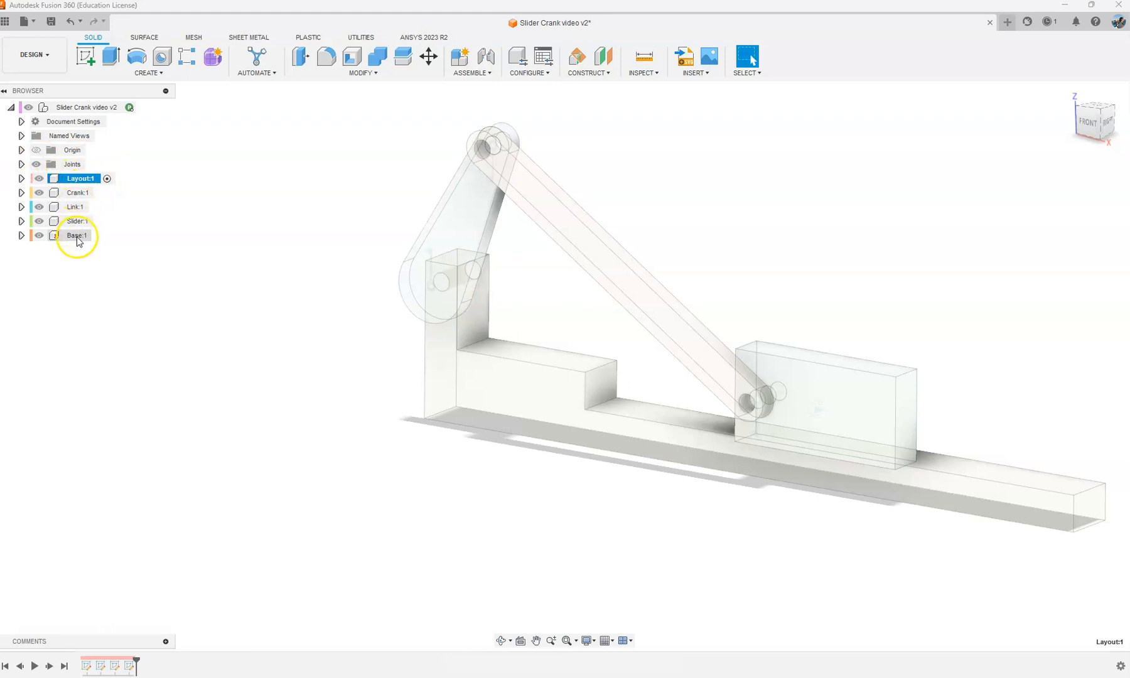
left_click(146, 107)
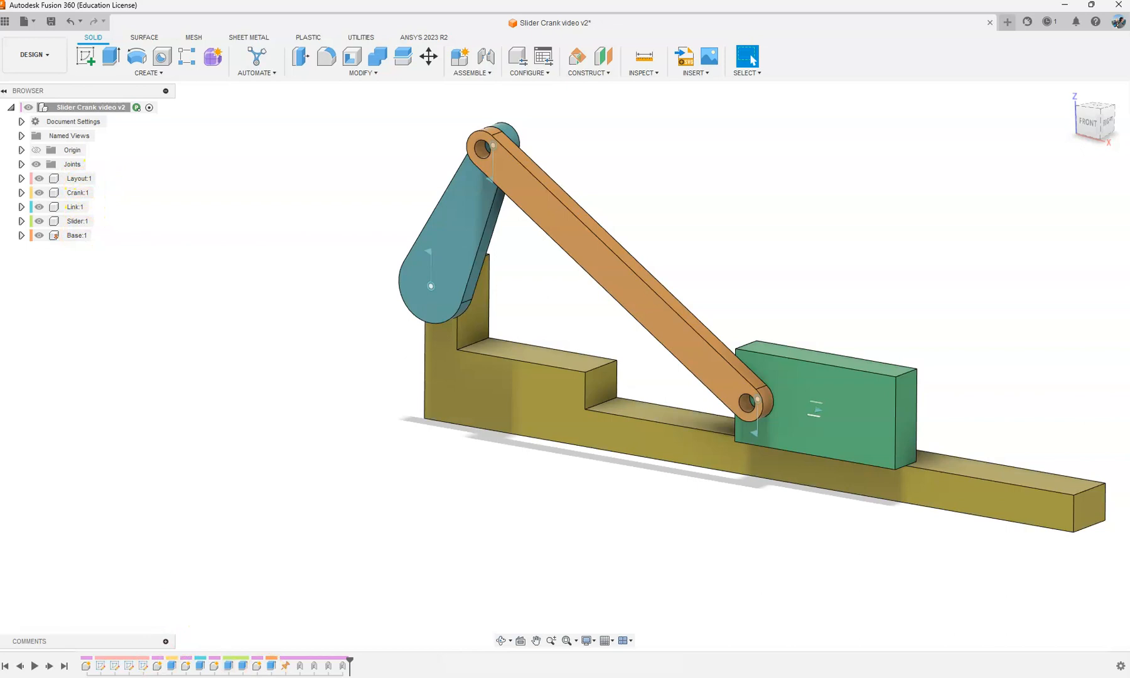
left_click(170, 456)
scroll(236, 481, "down", 1)
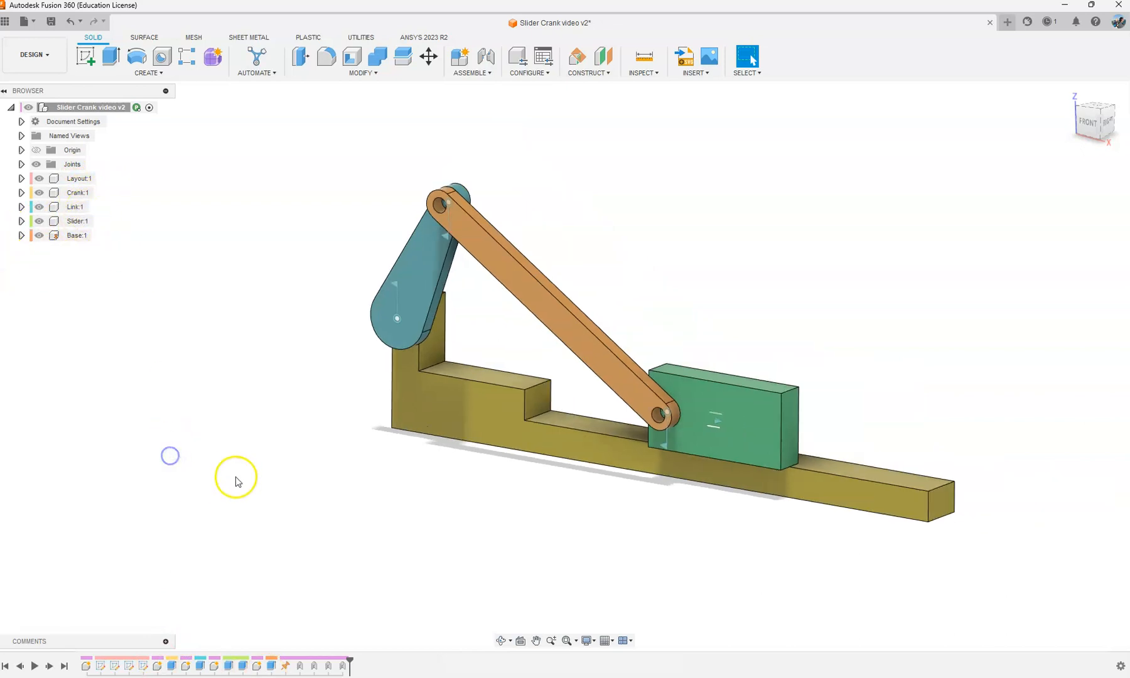